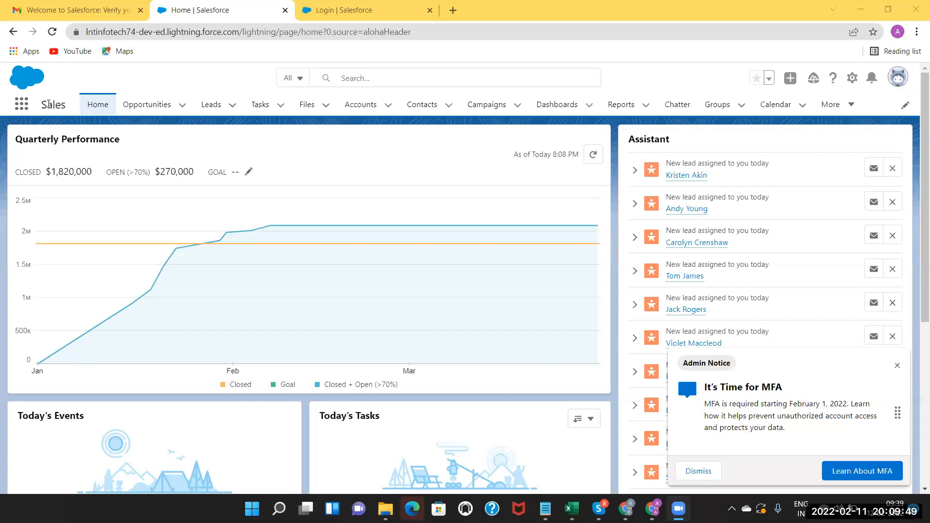
Open the App Launcher's quick list of apps next to the Sales app name.
left_click(22, 107)
left_click(21, 107)
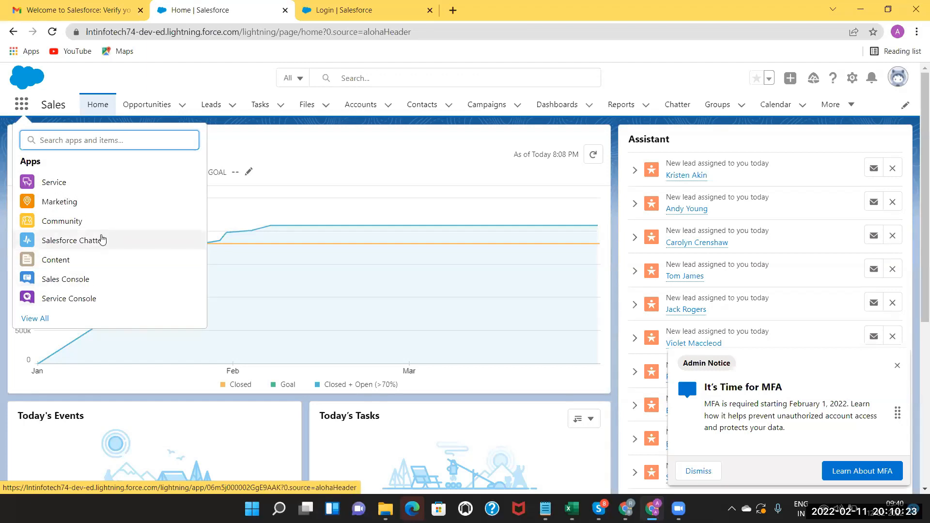
Expand the App Launcher to View All and scroll through the All Apps list.
left_click(39, 319)
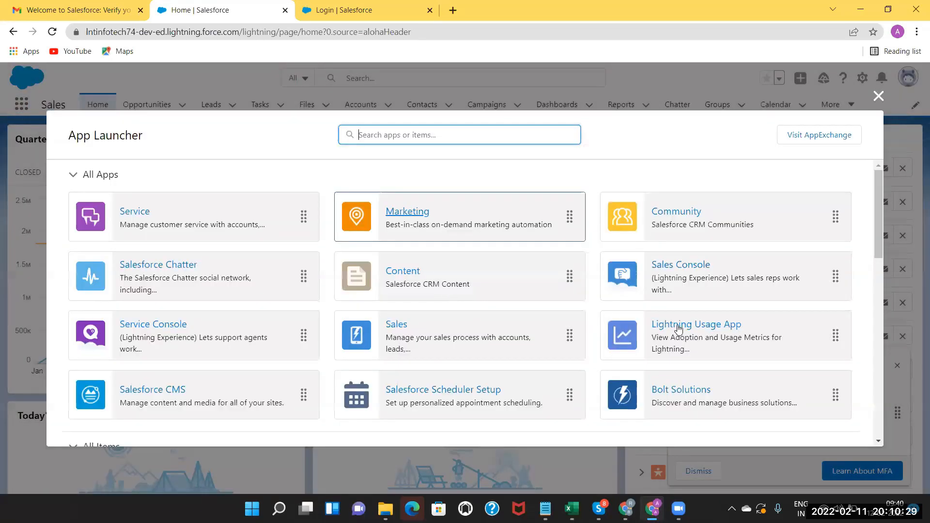
mouse_move(879, 242)
left_mouse_down()
mouse_move(879, 292)
mouse_move(867, 231)
mouse_move(868, 245)
mouse_move(872, 255)
mouse_move(874, 230)
left_mouse_up()
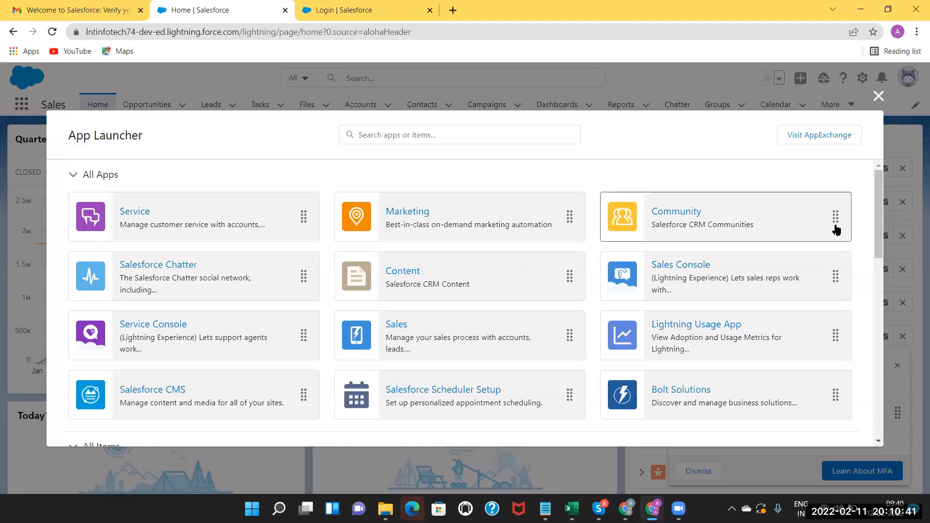
left_click_drag(880, 224, 885, 202)
Close the All Apps overview and show the profile menu from the header avatar.
left_click(878, 98)
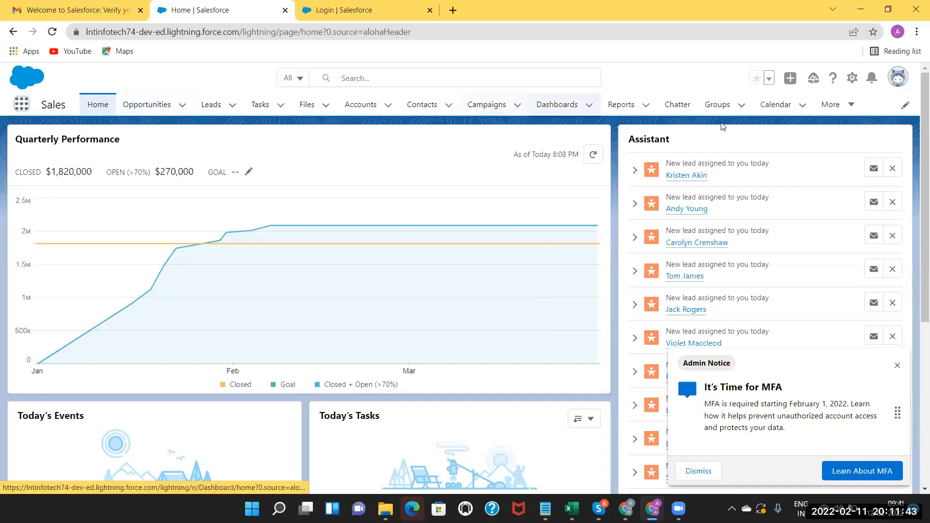
left_click(900, 84)
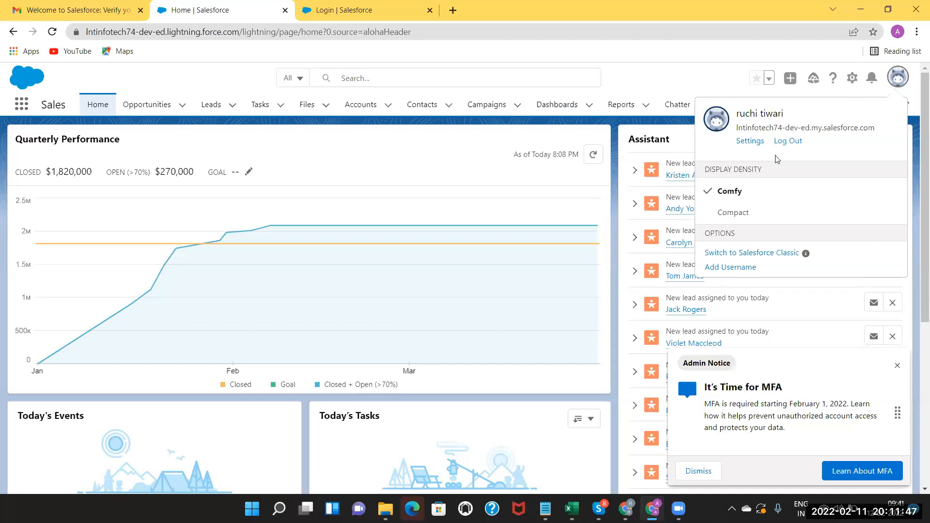
Choose 'Switch to Salesforce Classic' from the profile menu.
left_click(724, 255)
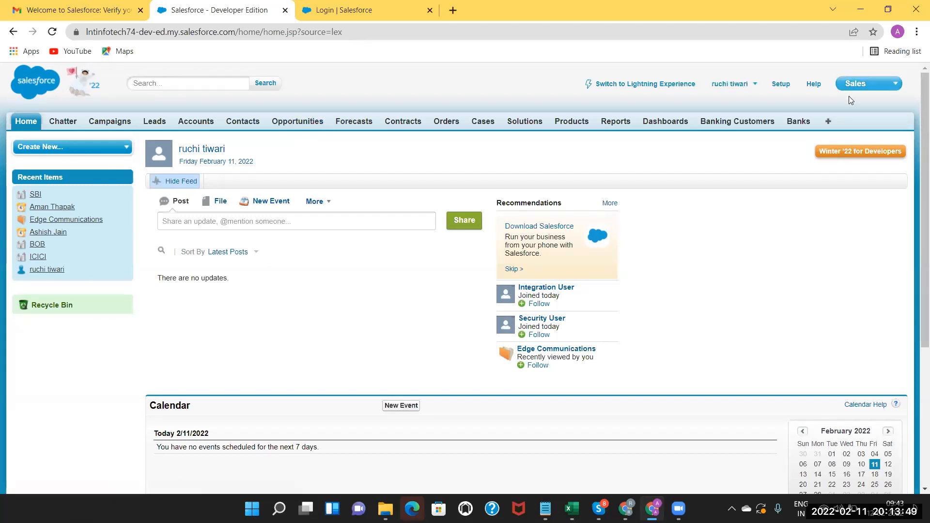
Switch the Classic app from Sales to Service, then to Marketing.
left_click(889, 85)
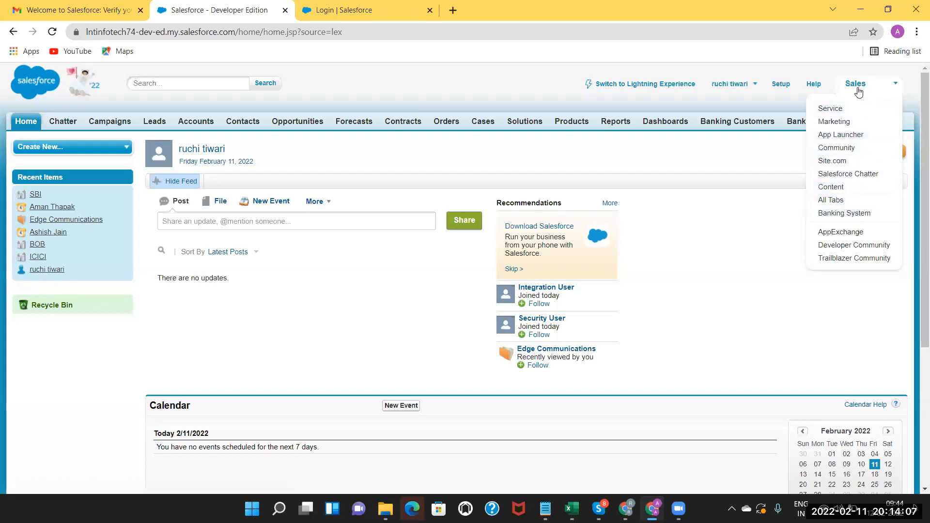
left_click(834, 109)
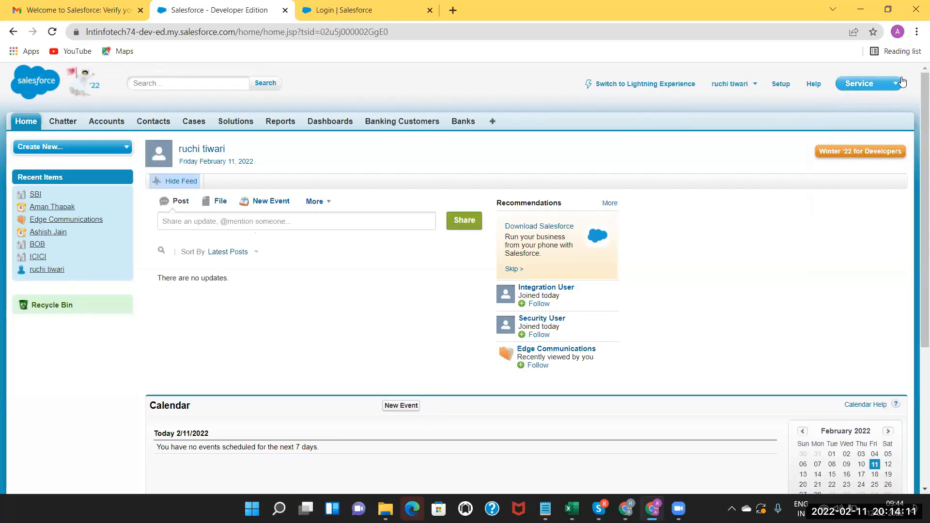
left_click(874, 87)
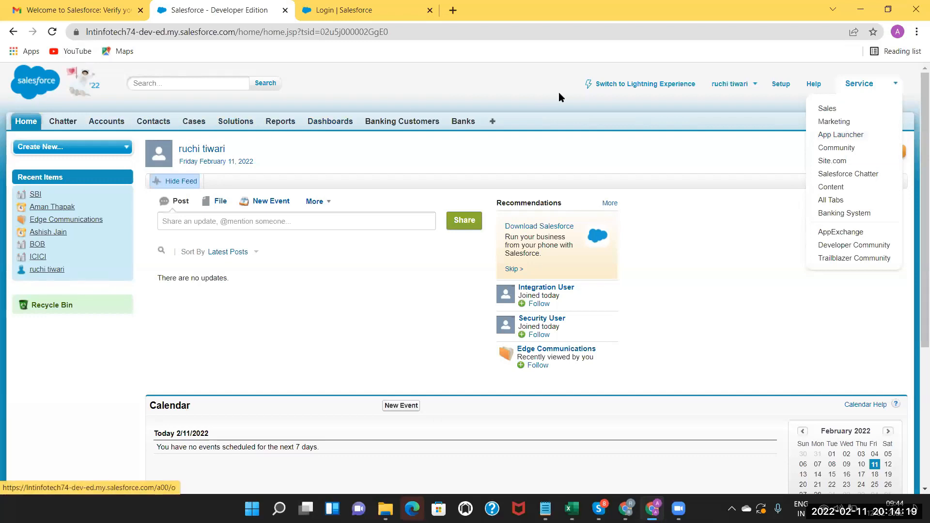
left_click(823, 122)
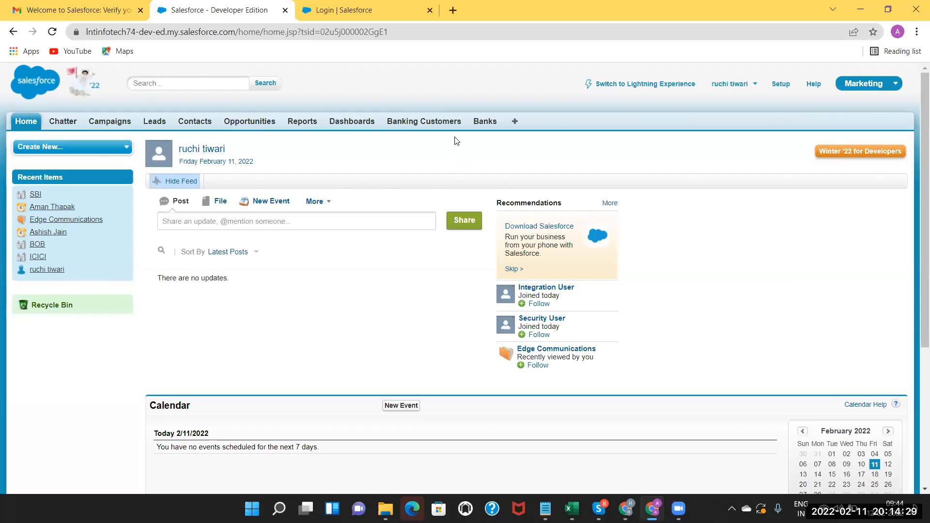
left_click(870, 88)
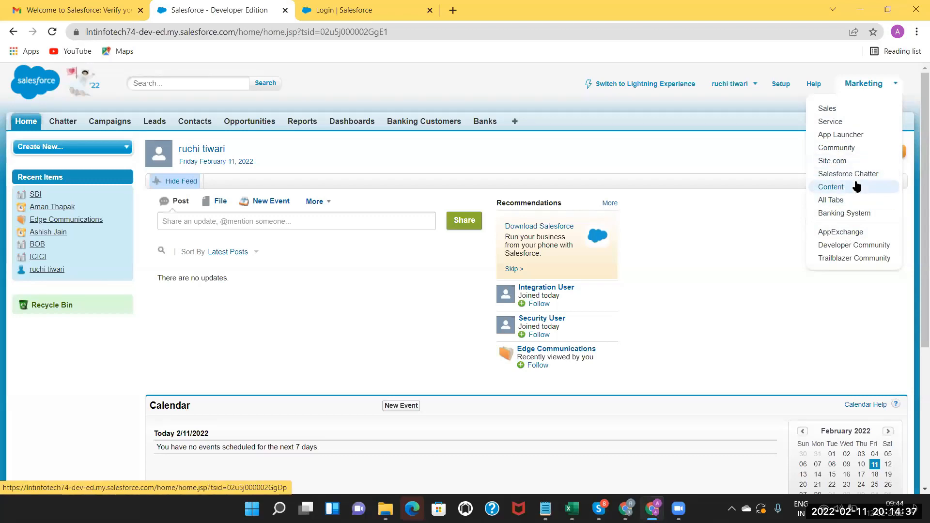
Close the app menu and return to Lightning Experience.
left_click(762, 105)
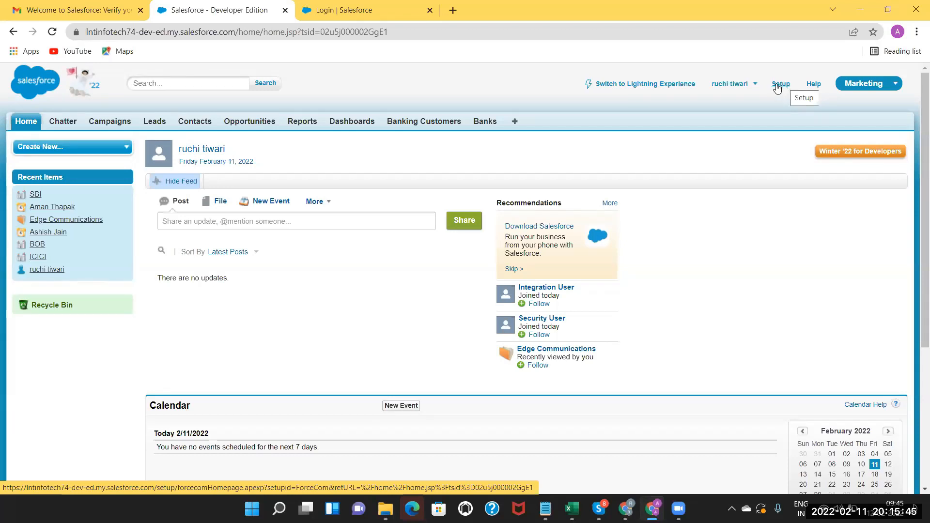
left_click(649, 85)
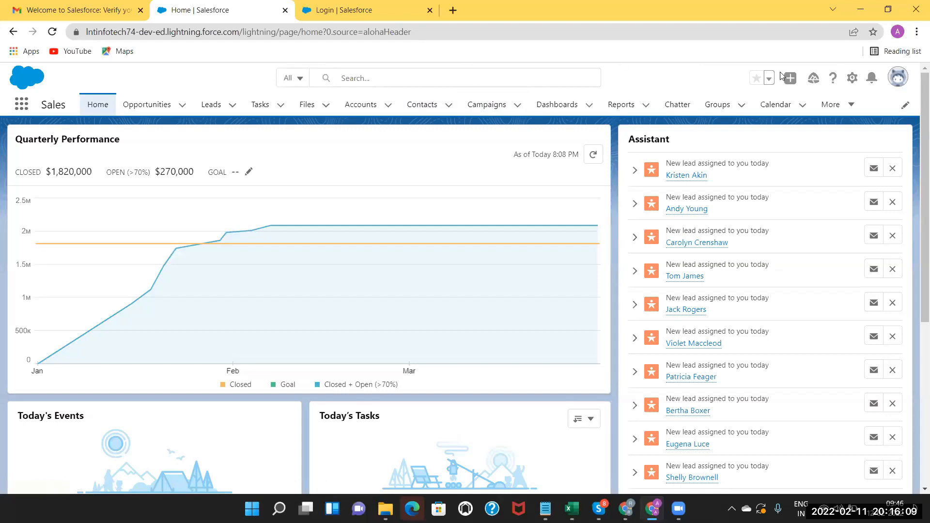
Switch back to Salesforce Classic through the avatar's profile panel.
left_click(852, 82)
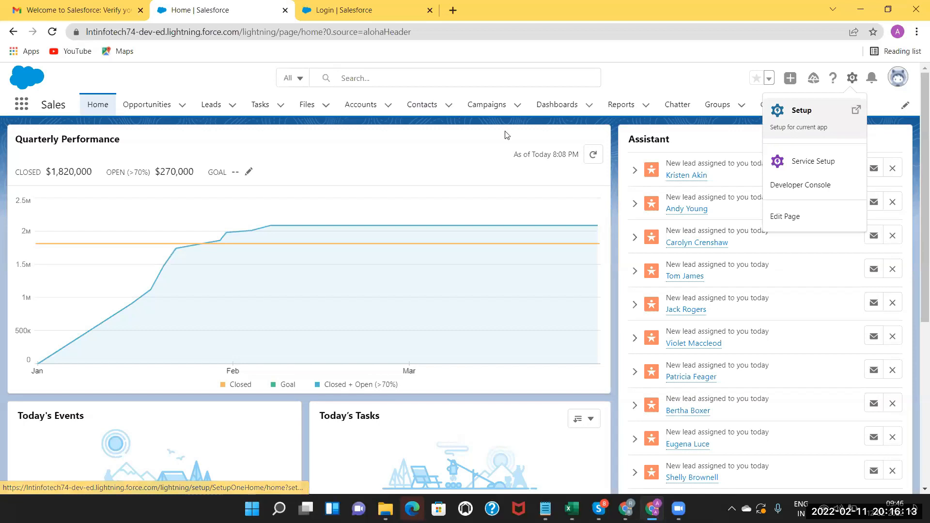
left_click(898, 79)
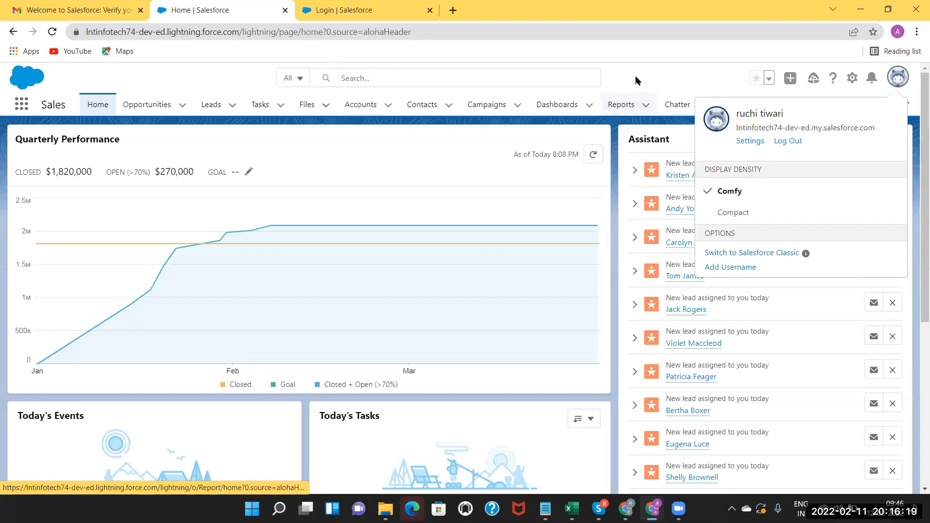
left_click(702, 89)
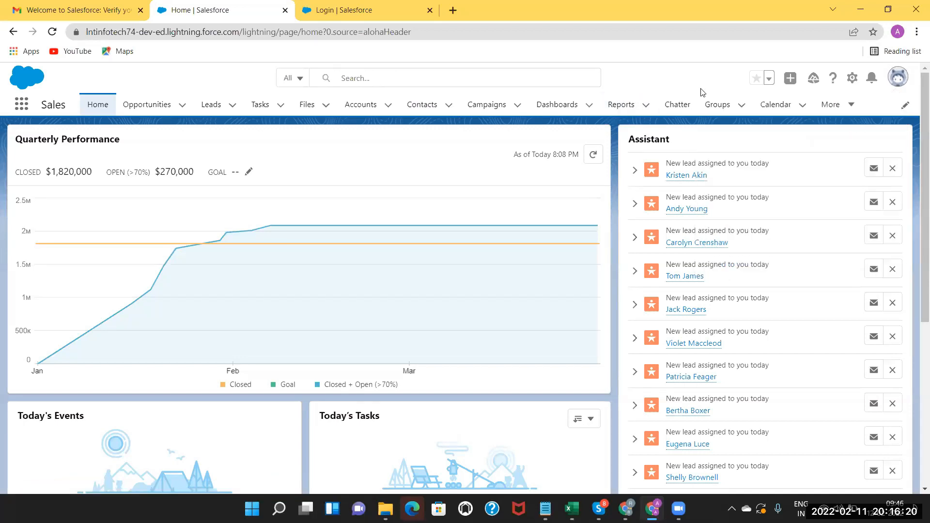
left_click(900, 81)
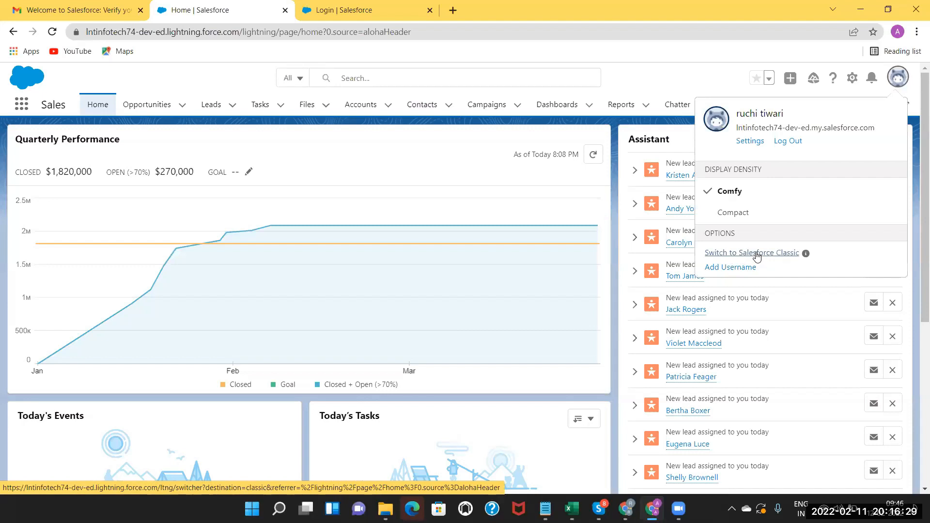
left_click(757, 254)
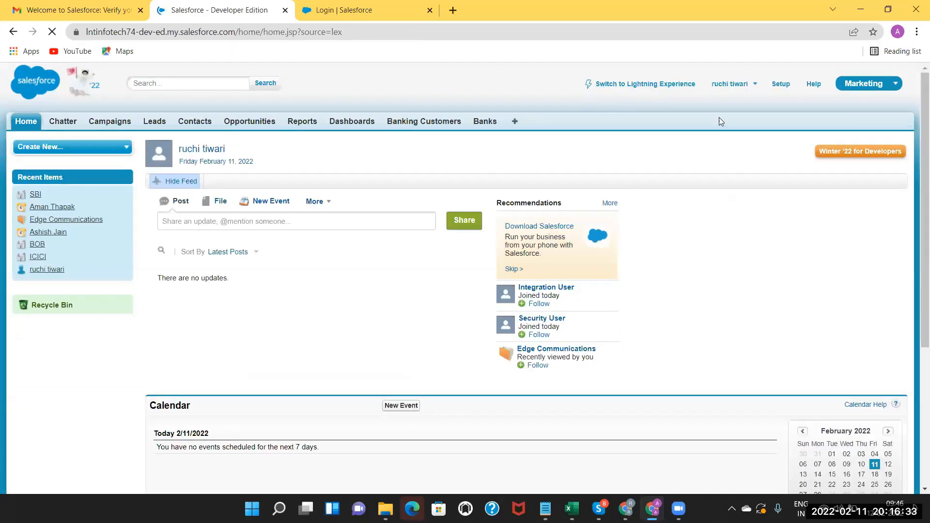
Open Classic Setup and filter the Quick Find tree with 'company'.
left_click(781, 86)
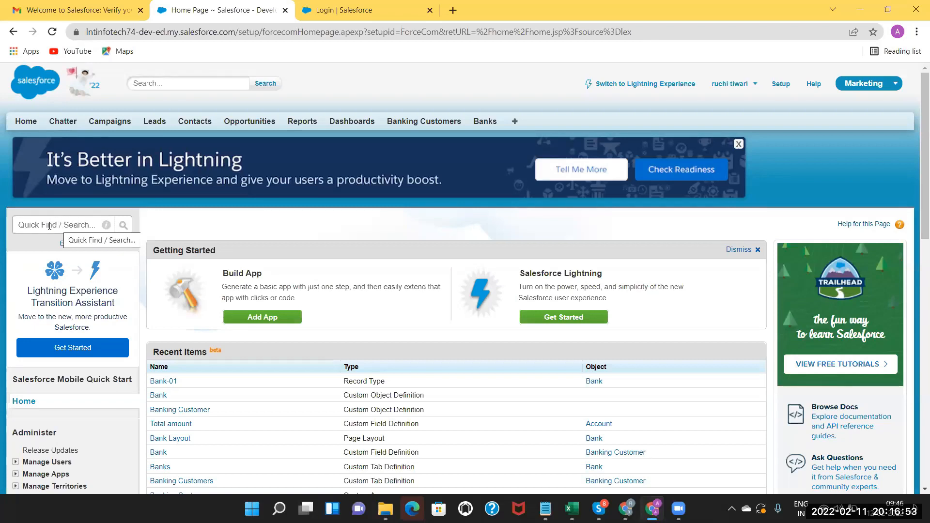
left_click(50, 221)
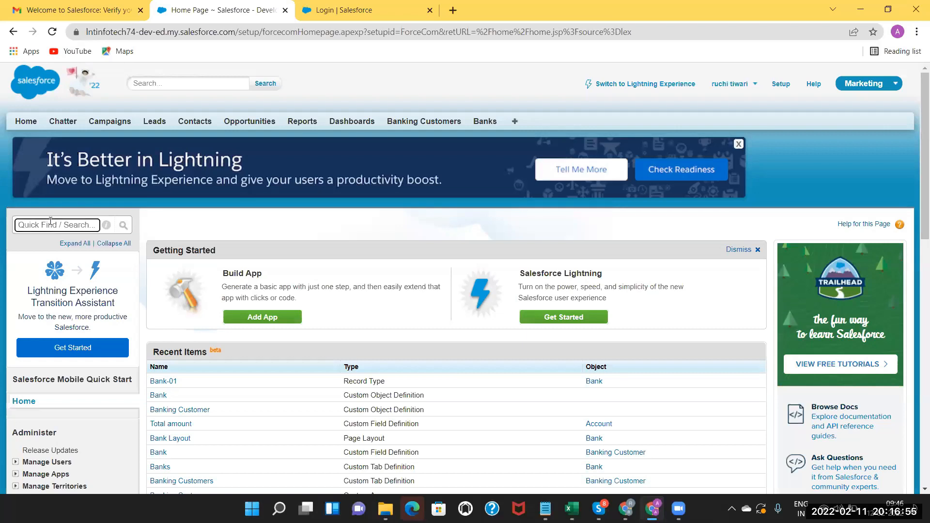
type("company")
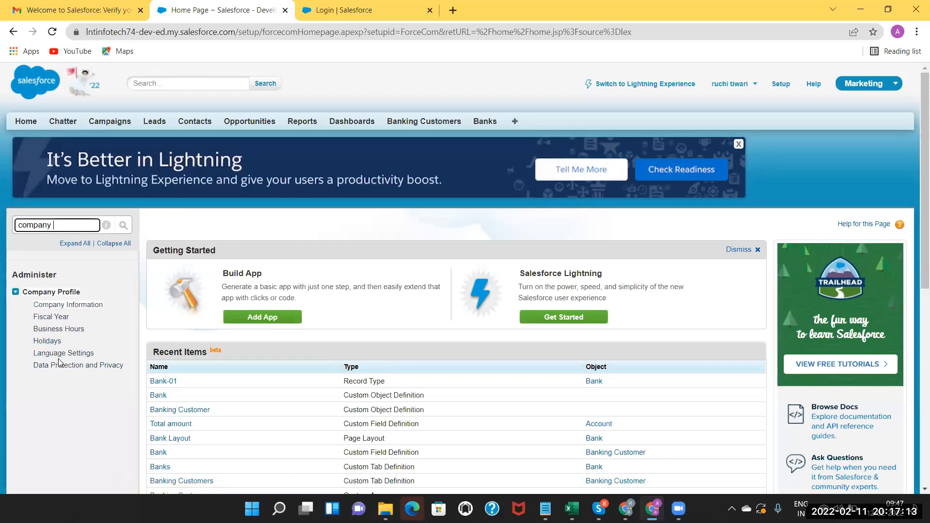
Open Company Information and scroll down to LNT INFOTECH's Organization Detail section.
left_click(55, 306)
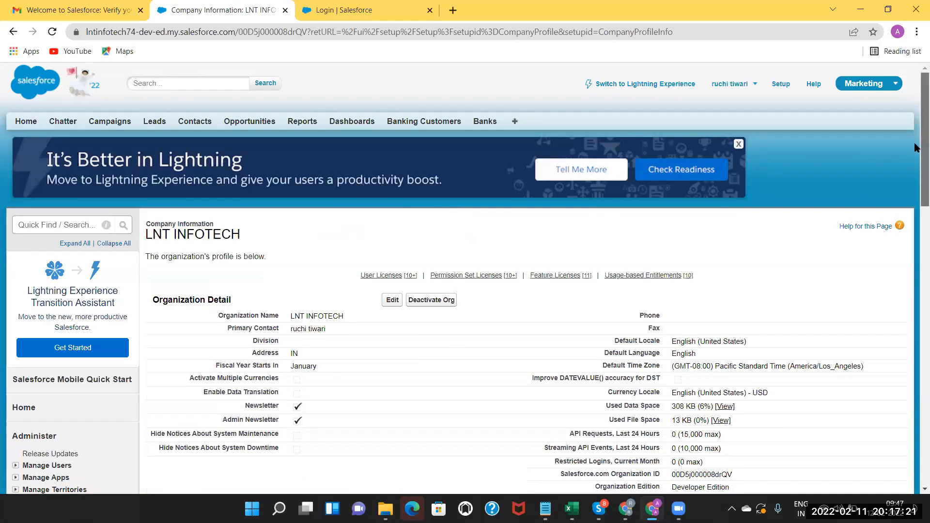
scroll(916, 167, "down", 1)
scroll(916, 168, "down", 1)
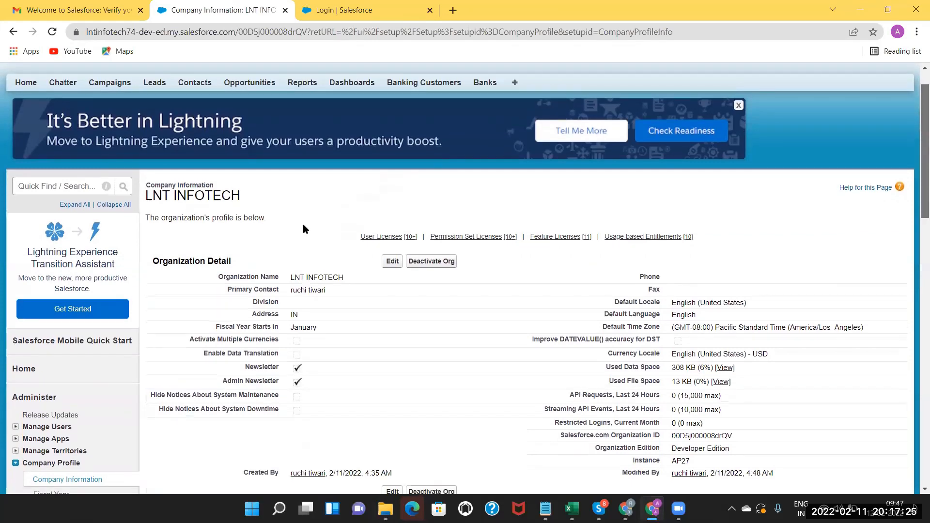
scroll(290, 242, "down", 1)
scroll(273, 278, "down", 2)
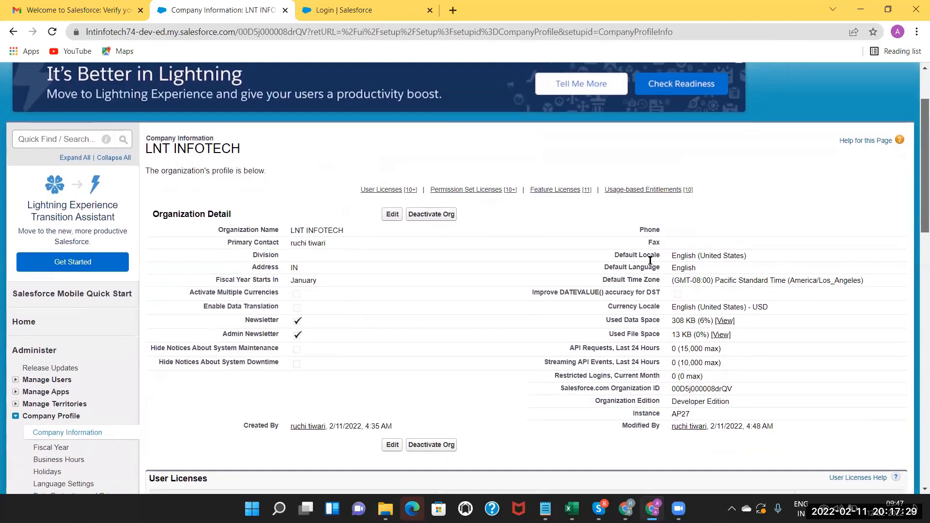
scroll(638, 276, "down", 1)
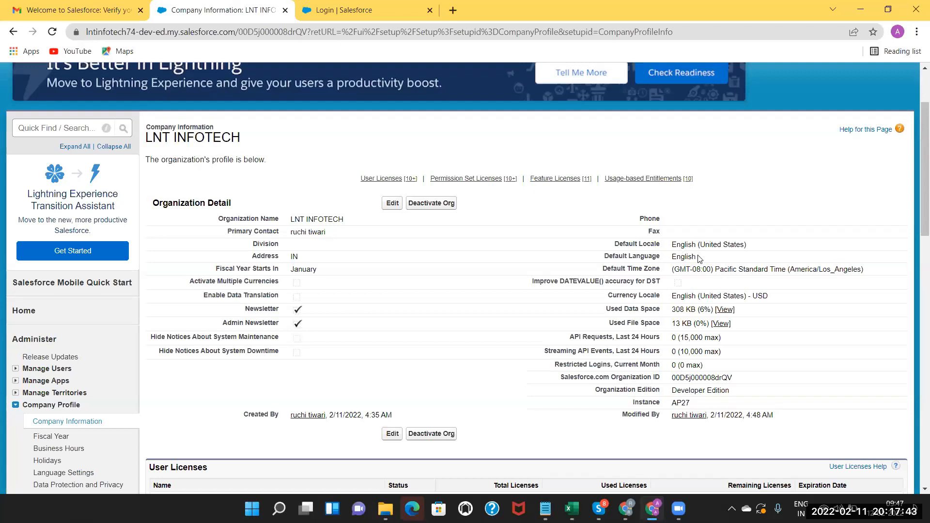
left_click_drag(698, 258, 677, 257)
left_click(691, 257)
left_click_drag(671, 258, 700, 258)
left_click(693, 294)
left_click_drag(674, 377, 745, 379)
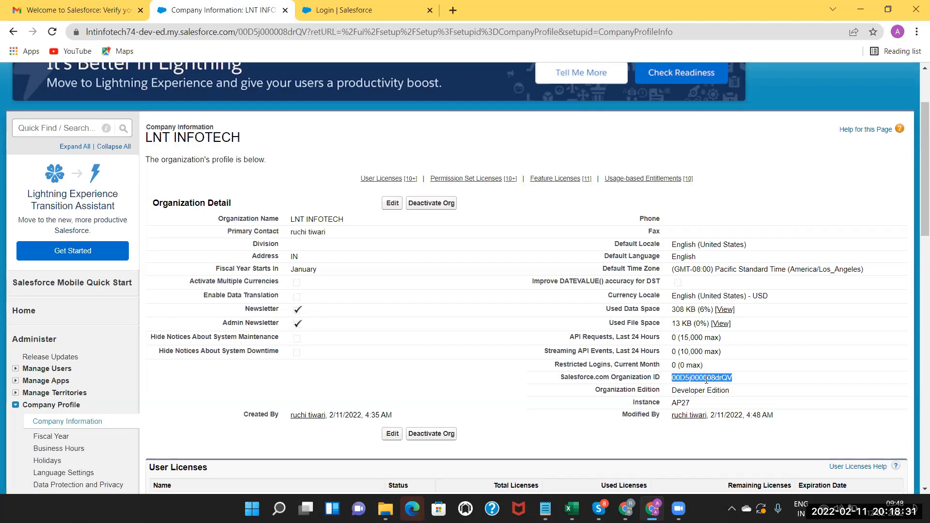
left_click(707, 379)
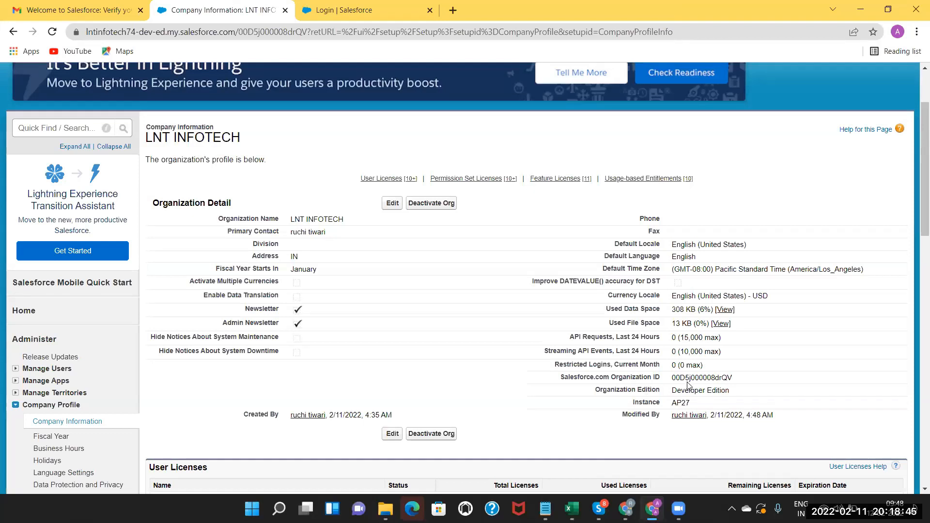
double_click(687, 379)
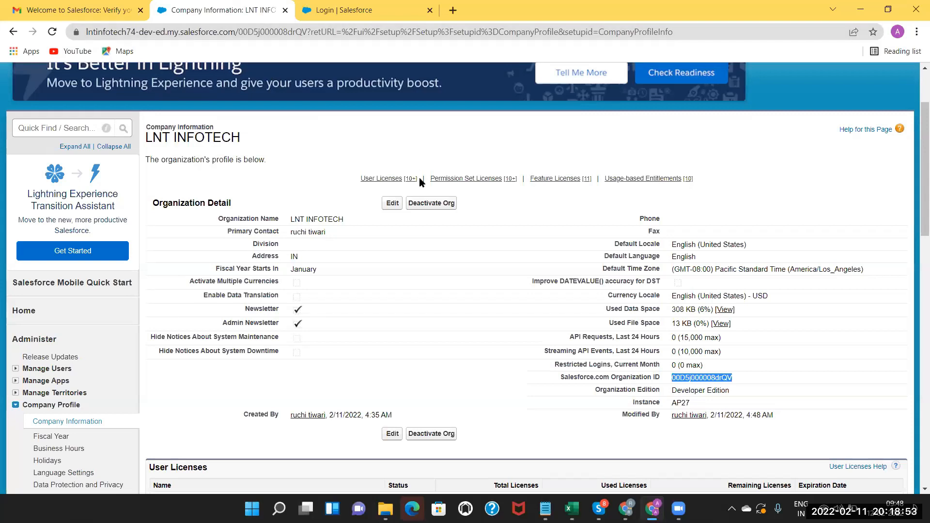
left_click(709, 374)
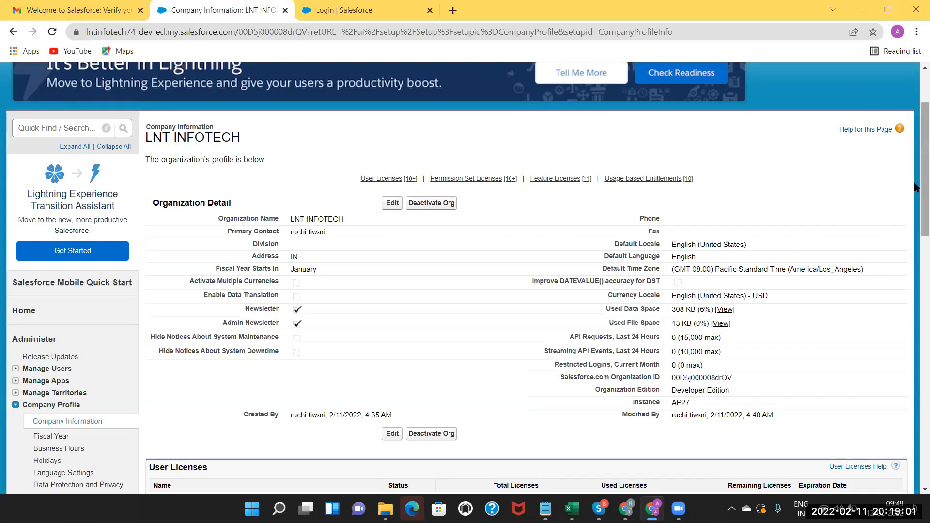
left_click_drag(916, 187, 916, 208)
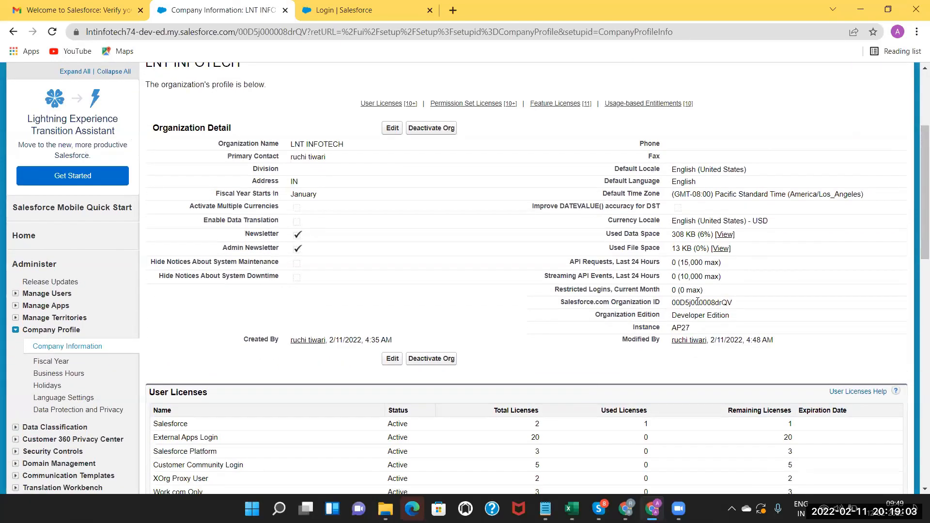
double_click(681, 329)
left_click_drag(916, 229, 916, 296)
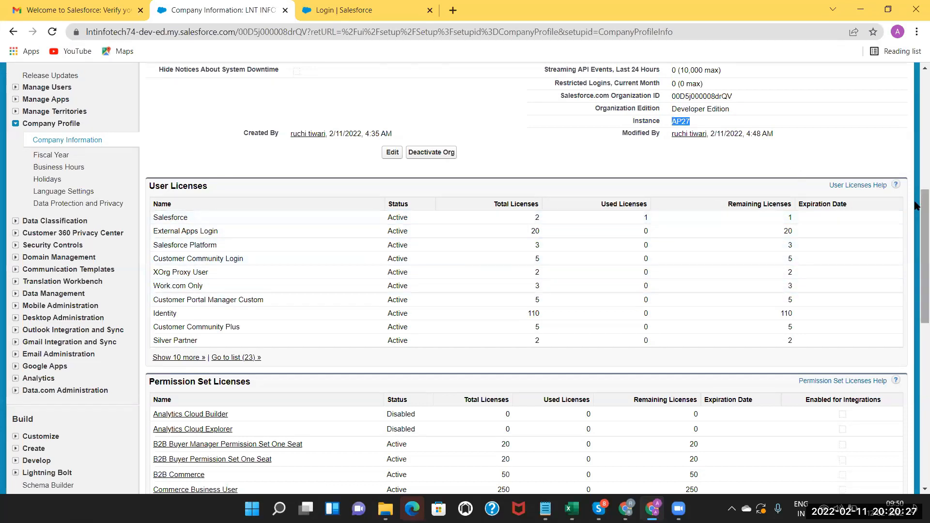
scroll(916, 206, "down", 1)
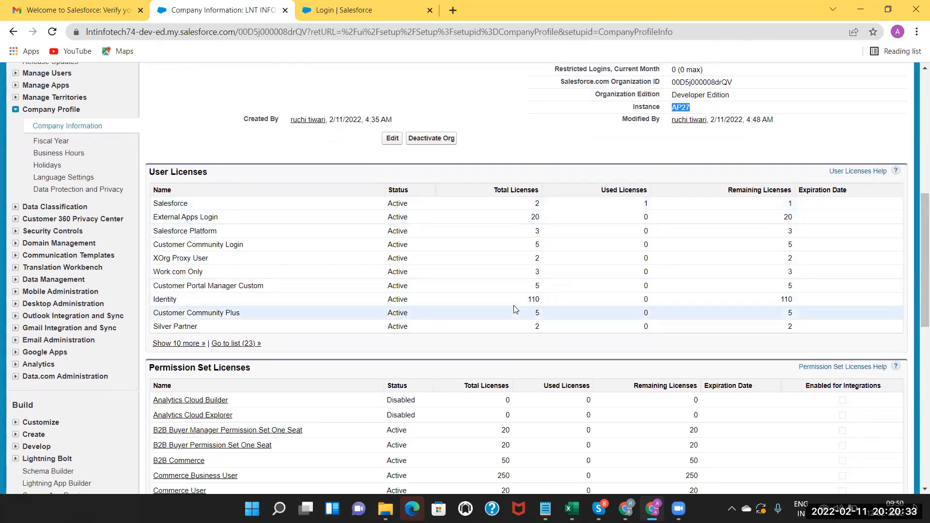
left_click_drag(915, 242, 915, 305)
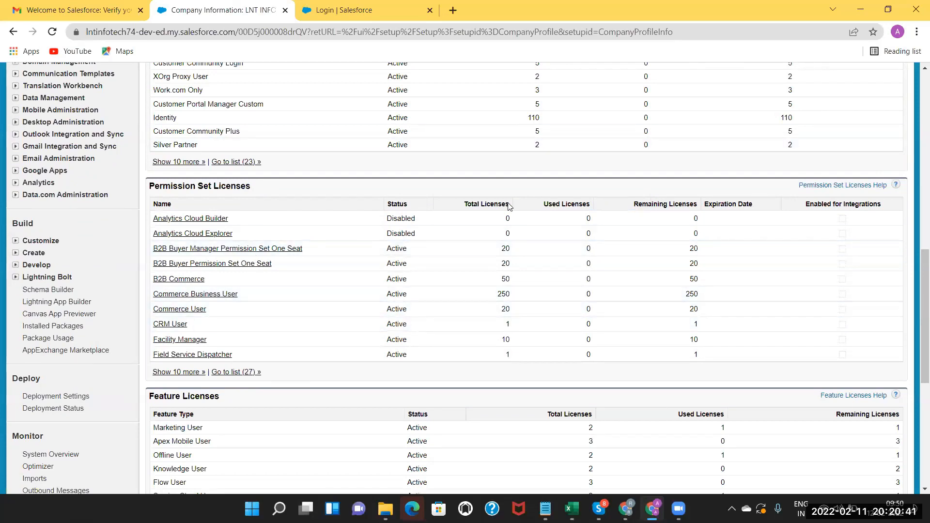
scroll(915, 292, "up", 2)
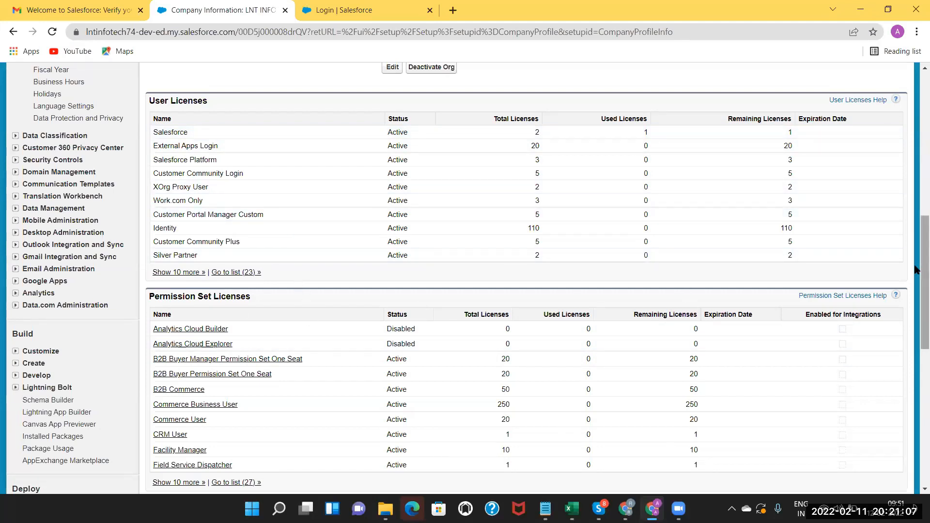
left_click_drag(915, 268, 917, 98)
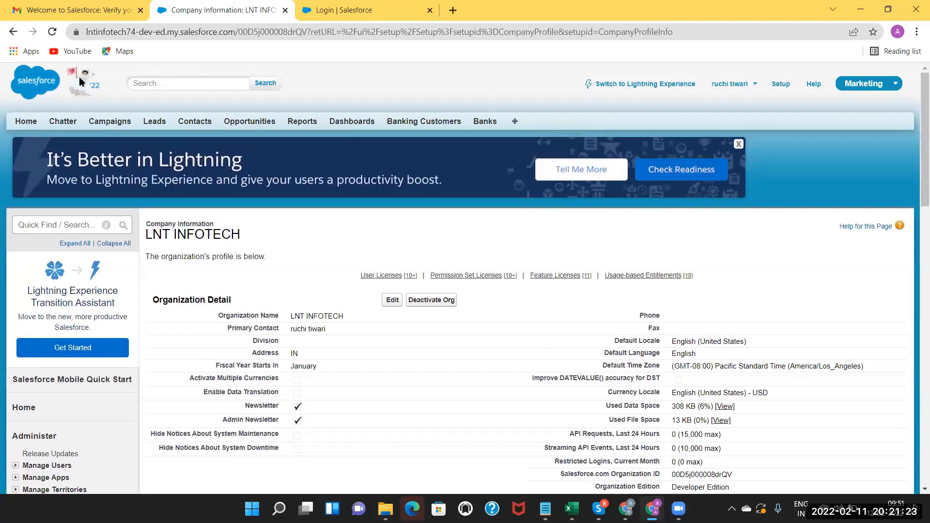
From Setup Home, search 'company' in Quick Find and open Fiscal Year.
left_click(14, 33)
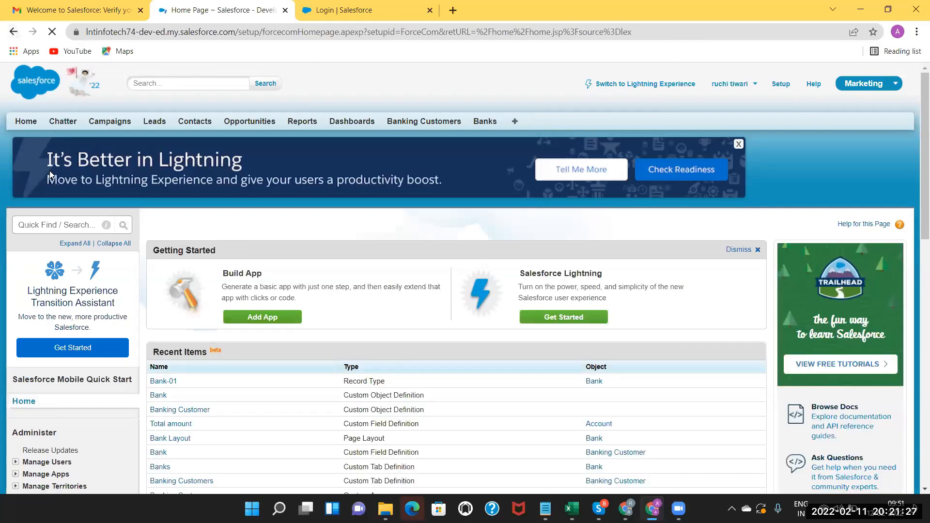
left_click(49, 226)
type("company")
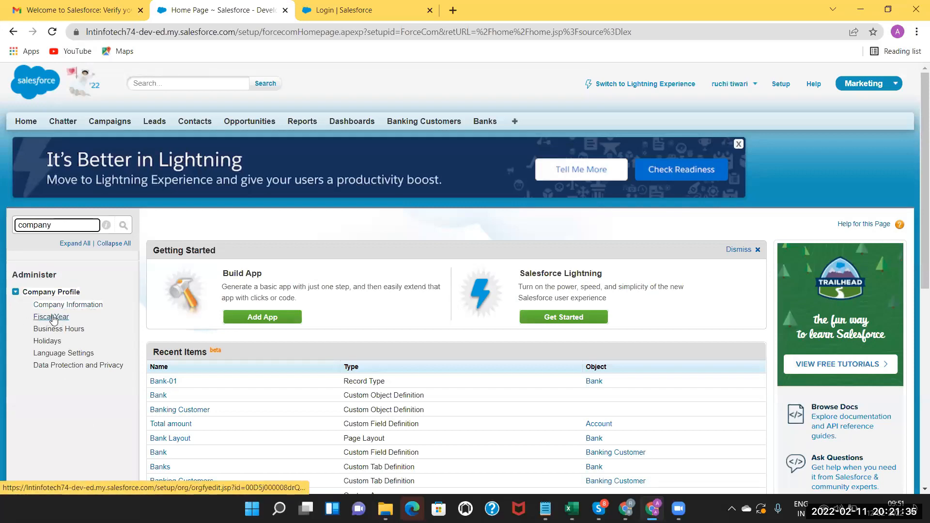
left_click(53, 318)
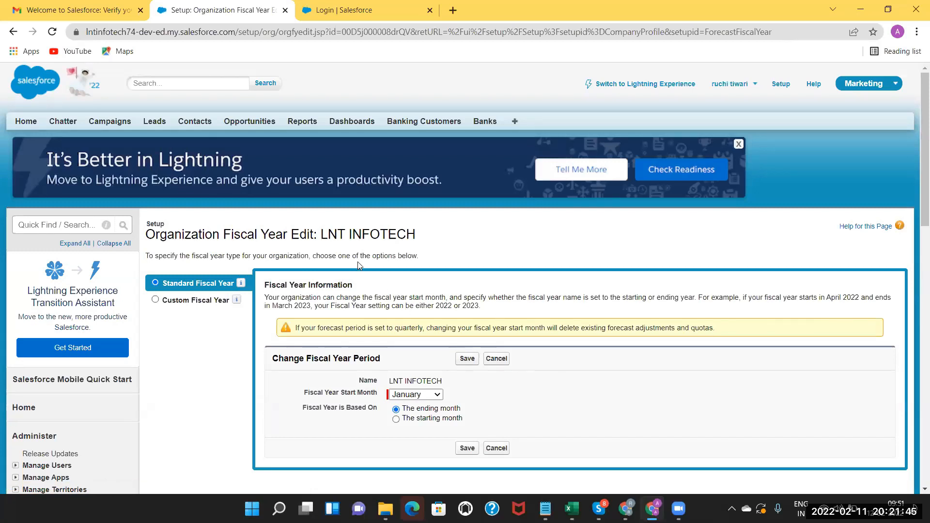
left_click(434, 396)
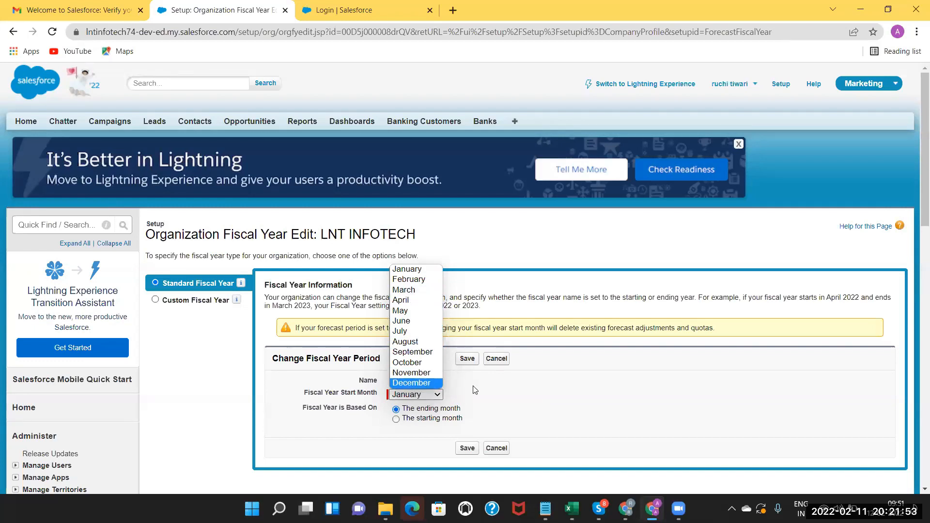
left_click(428, 402)
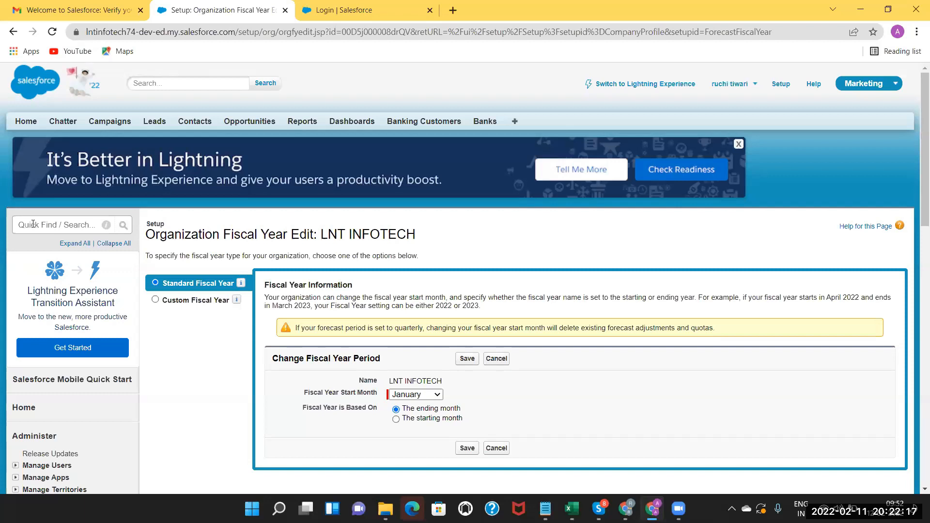
Search Setup's Quick Find for 'company' to list the Company Profile settings.
left_click(33, 224)
type("comp")
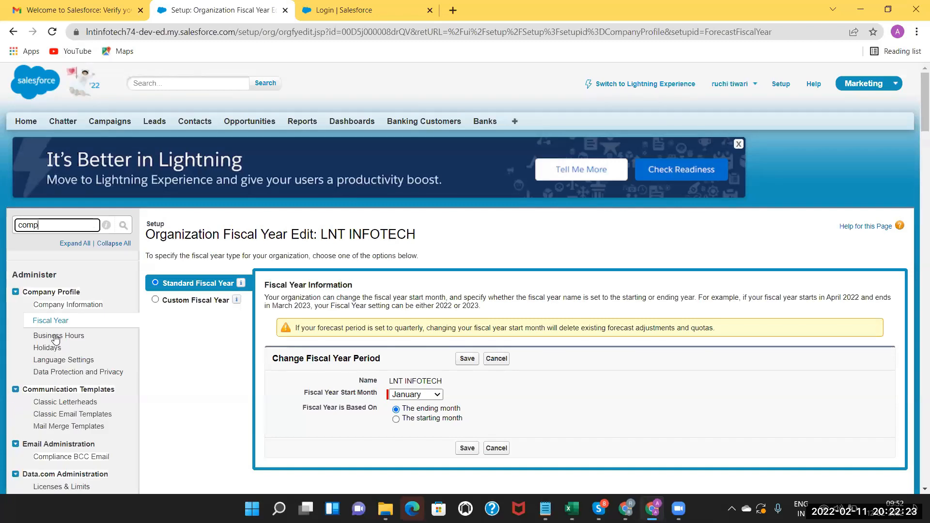
type("a")
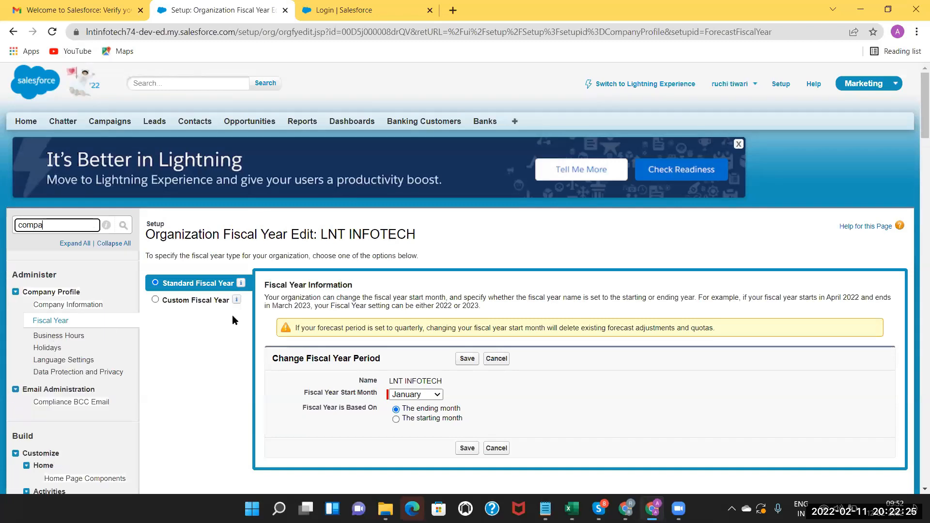
type("ny")
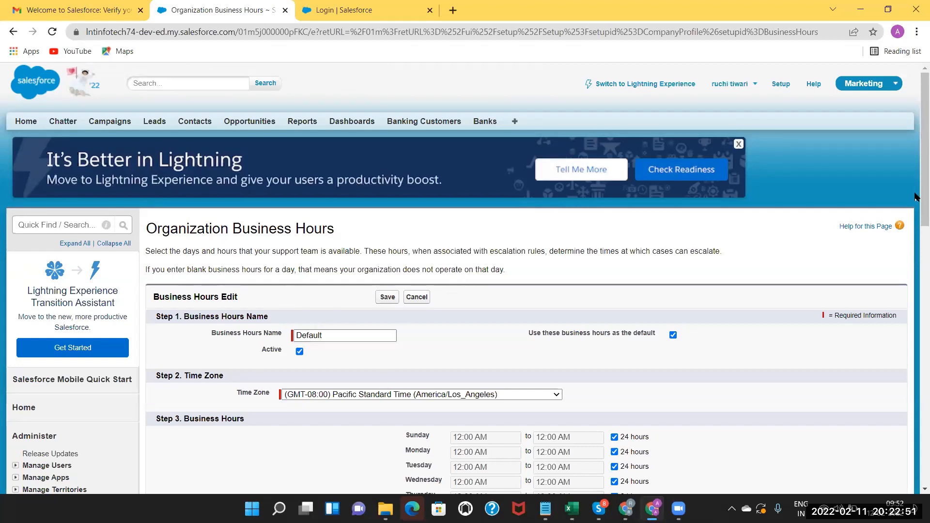
Browse the Time Zone list without changing it, then clear Sunday's 24 Hours checkbox.
left_click_drag(917, 195, 917, 225)
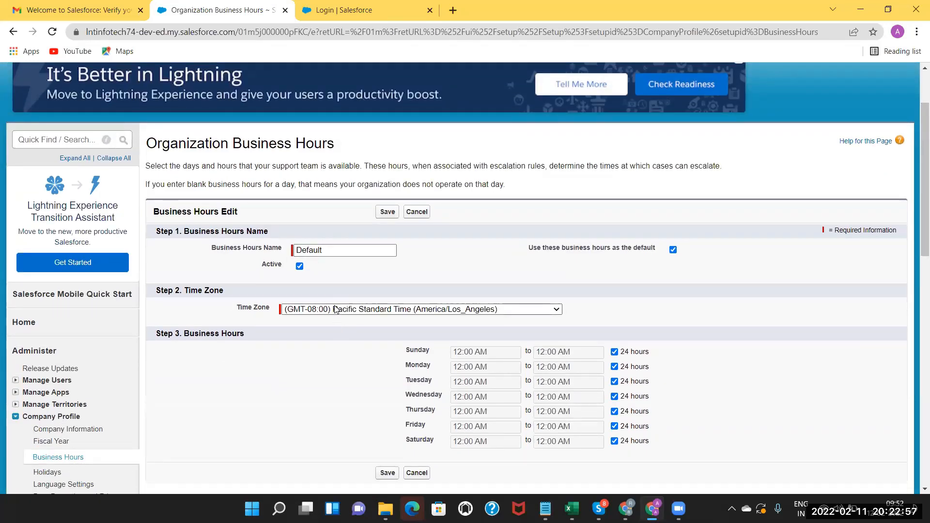
left_click(556, 309)
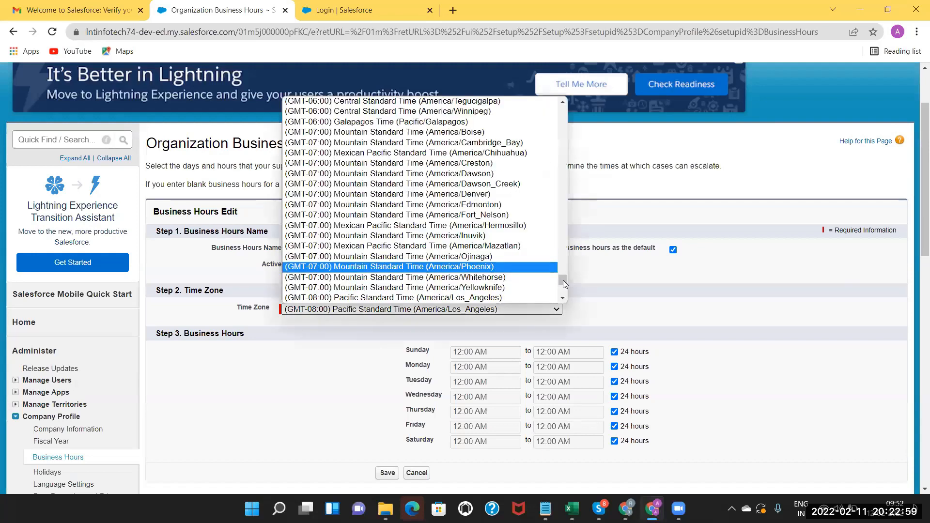
left_click_drag(564, 252, 561, 228)
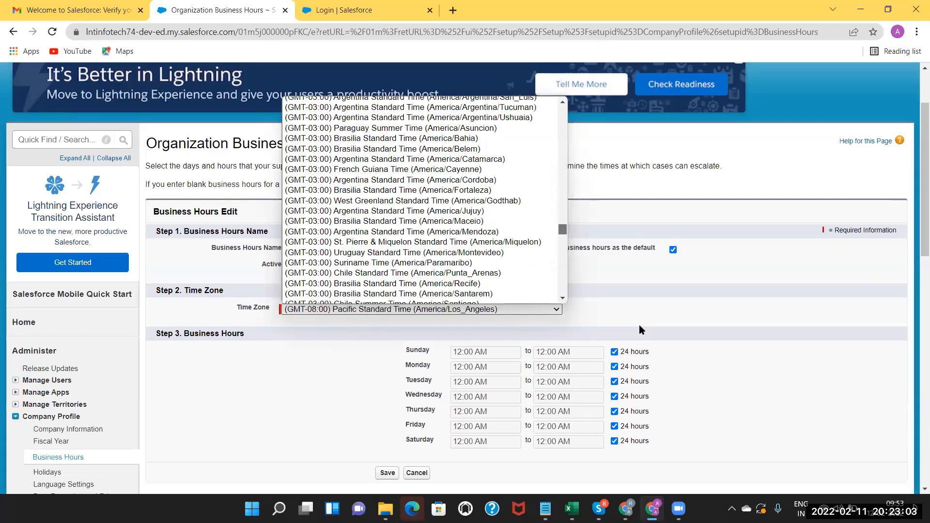
scroll(637, 318, "up", 10)
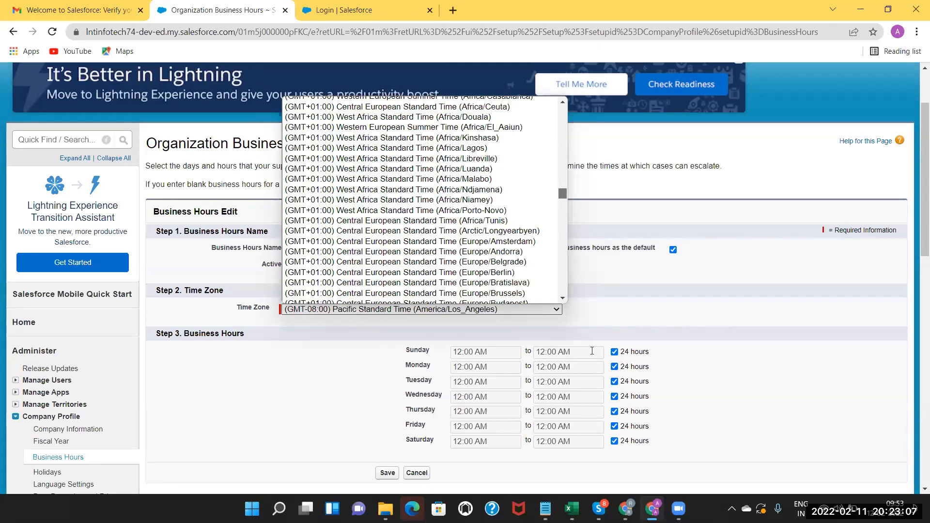
scroll(592, 350, "up", 5)
left_click(616, 352)
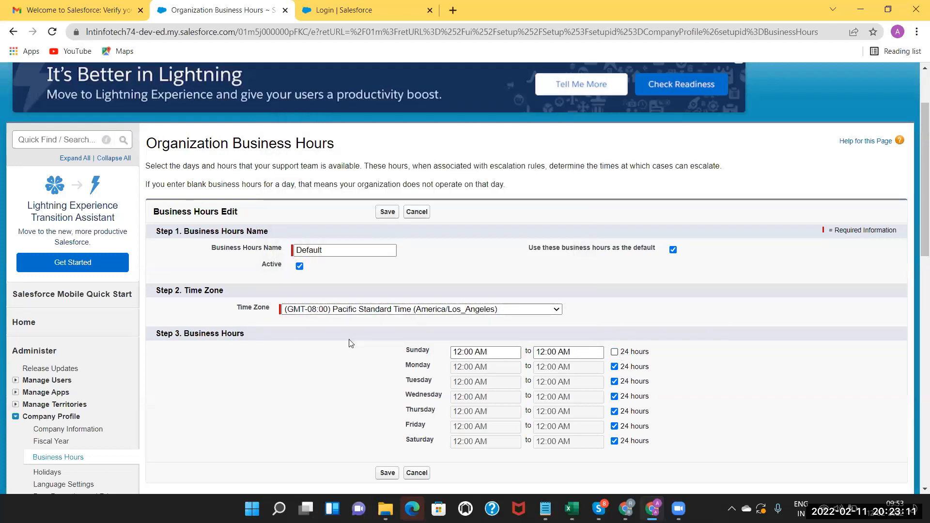
Set Sunday's business hours to 9:00 am through 5:00 pm.
left_click_drag(490, 353, 351, 344)
type("9:00")
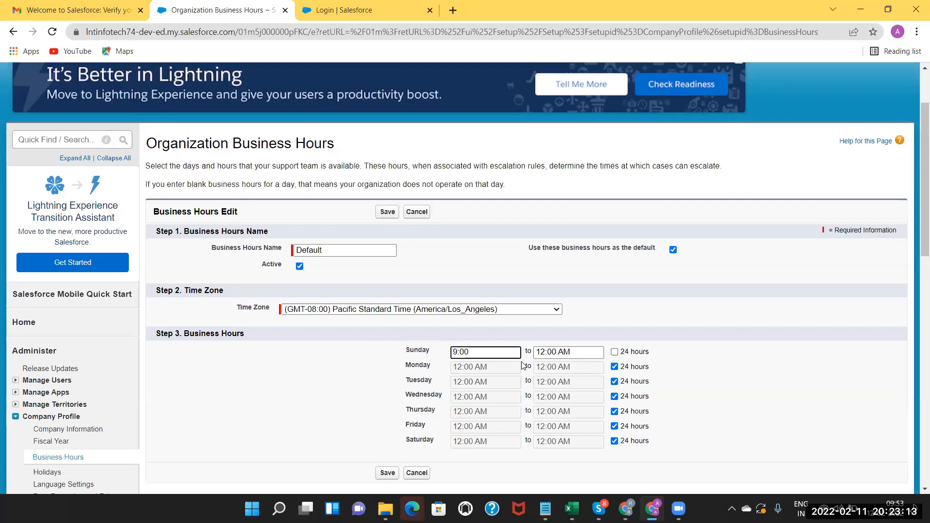
type(" am")
key("Tab")
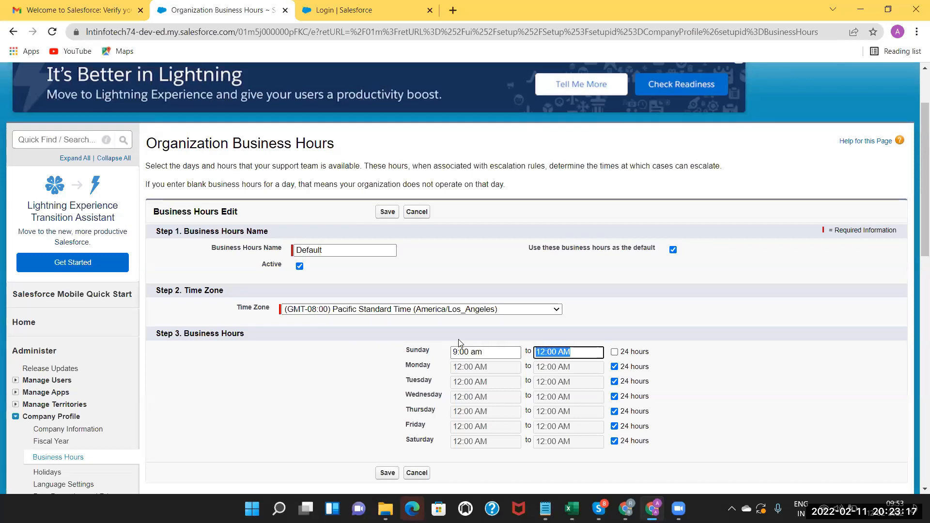
type("5:00 pm")
Make Monday no longer 24 hours and give it a 9:00 am start time.
left_click(614, 367)
left_click_drag(489, 353, 411, 355)
key("ctrl+c")
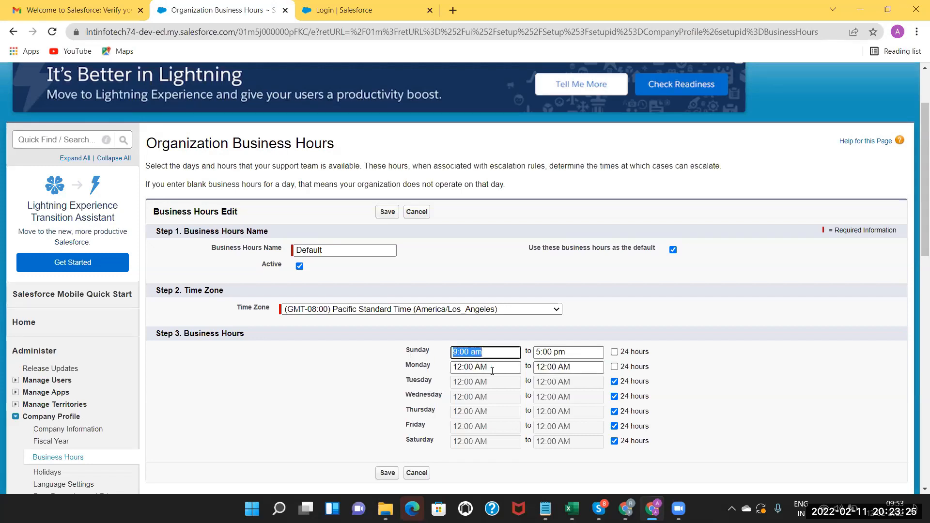
left_click_drag(489, 367, 363, 361)
key("ctrl+v")
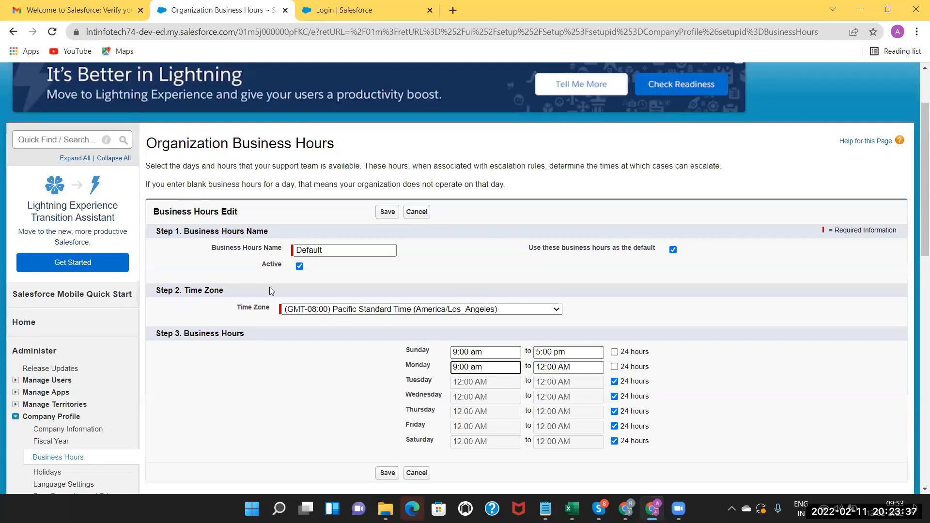
left_click(473, 383)
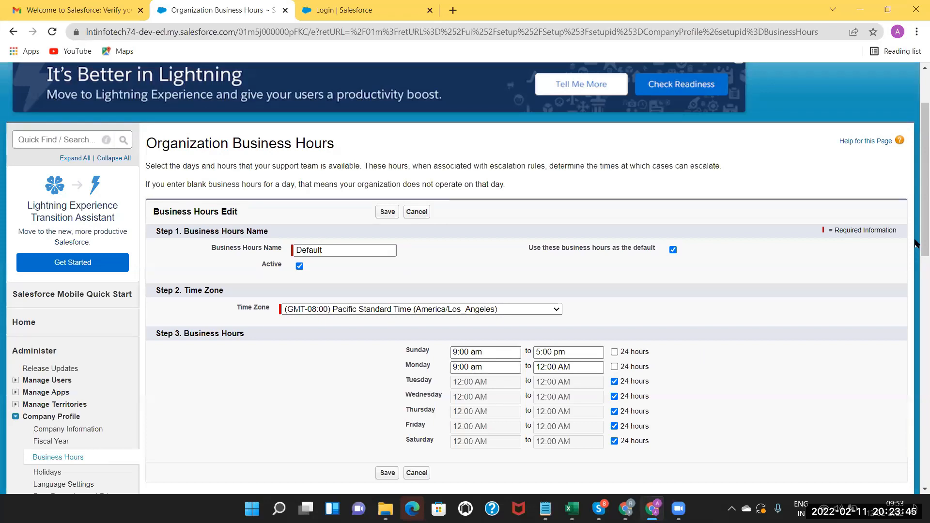
scroll(916, 264, "down", 1)
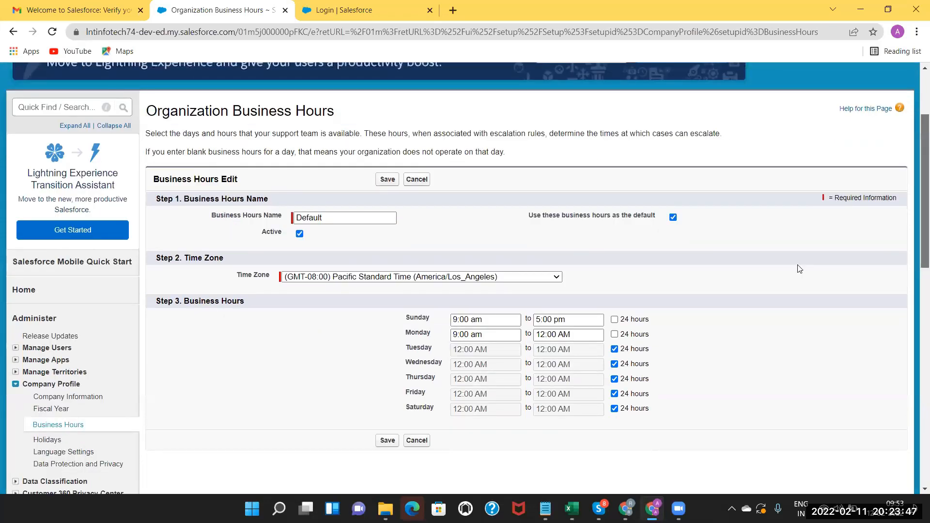
scroll(799, 270, "down", 1)
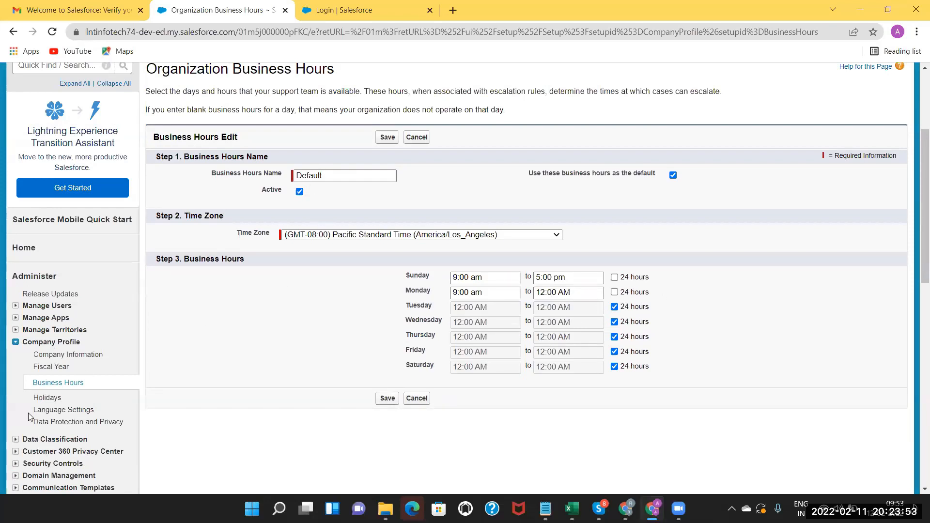
Go to the Holidays list and start a new holiday entry.
left_click(49, 401)
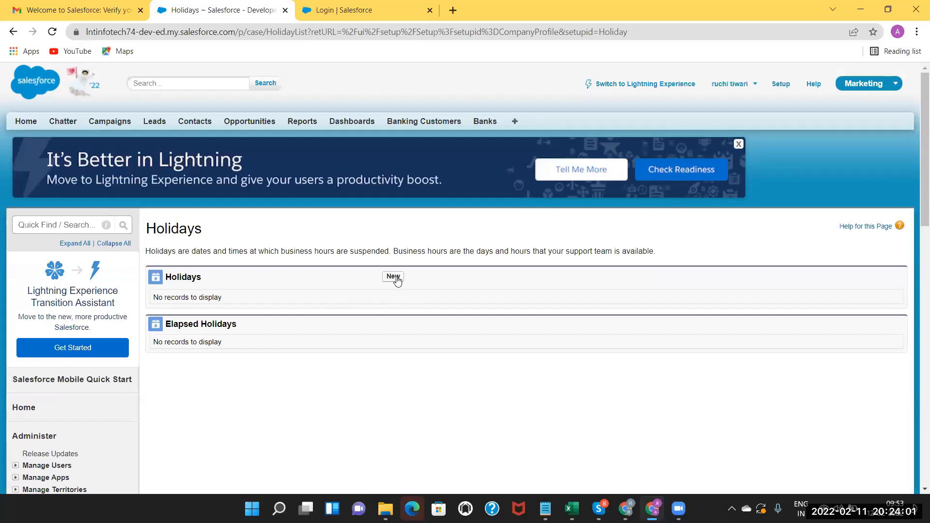
left_click(394, 277)
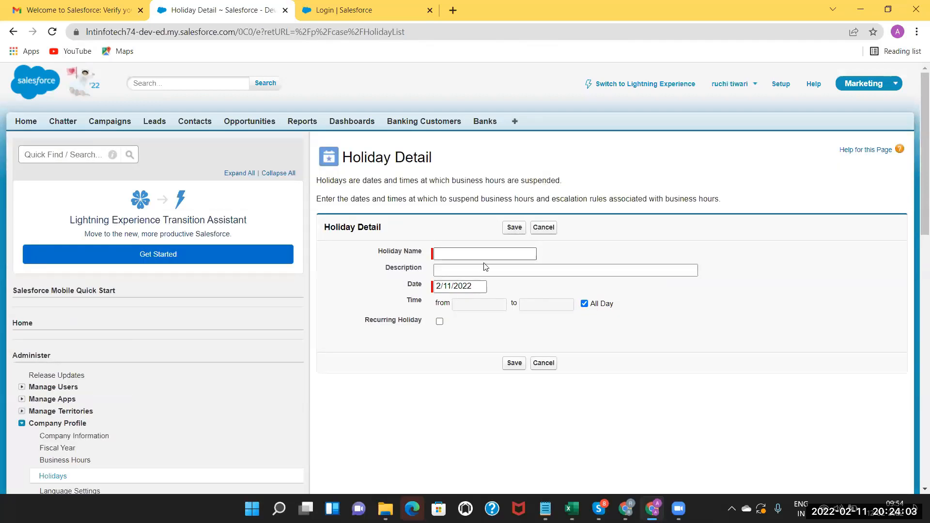
Create an all-day holiday named 'Republic Day' on January 26, 2022 and save it.
left_click(461, 255)
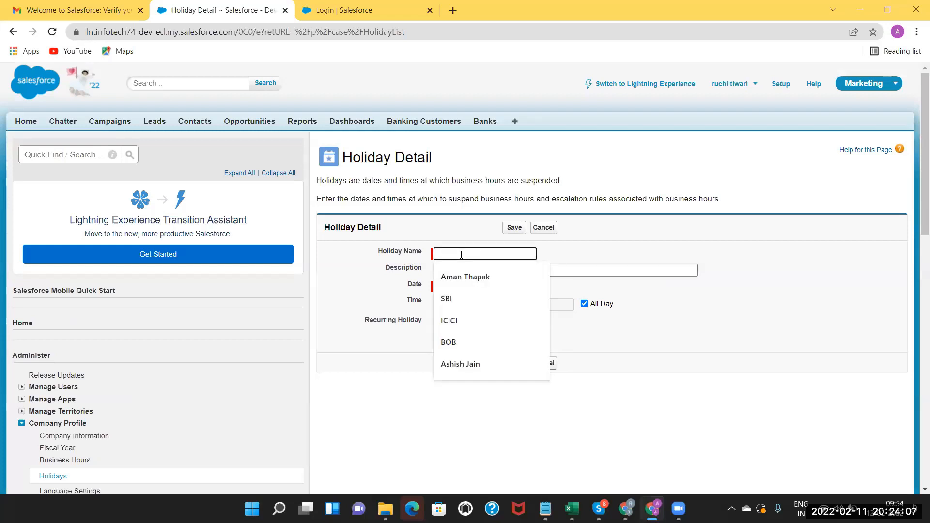
type("Rep")
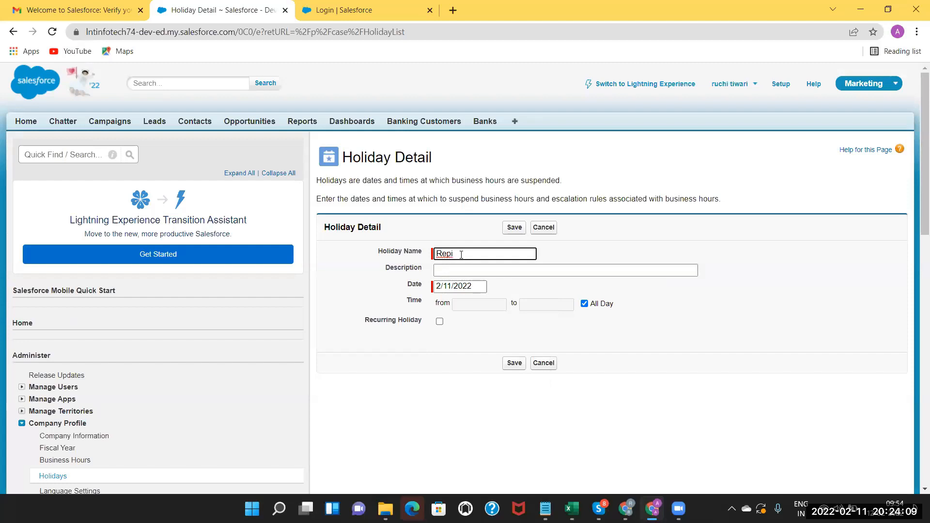
type("ublic Dau")
key("BackSpace")
type("y")
left_click(473, 286)
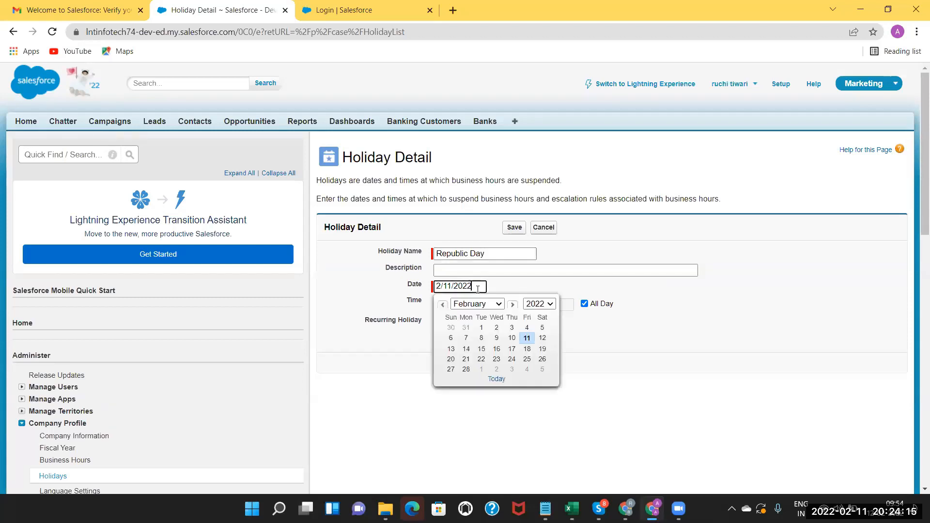
left_click(498, 306)
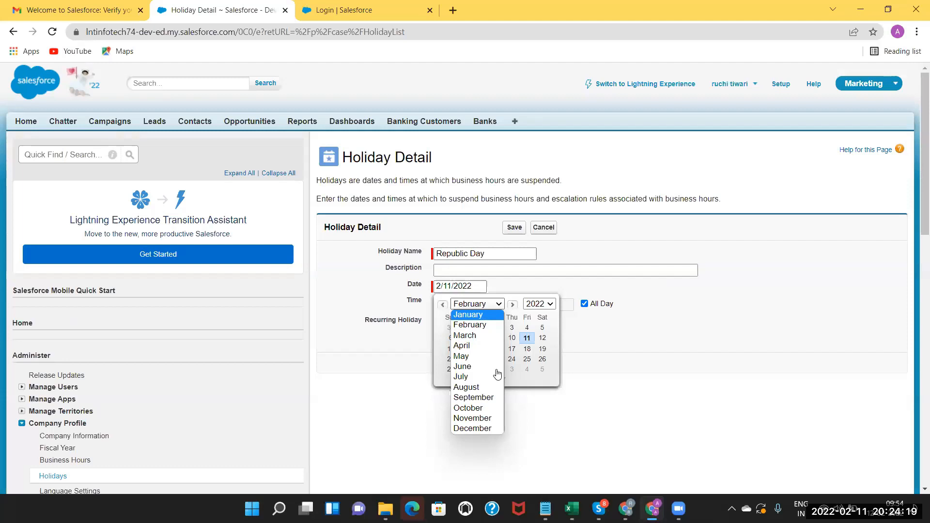
left_click(485, 315)
left_click(497, 368)
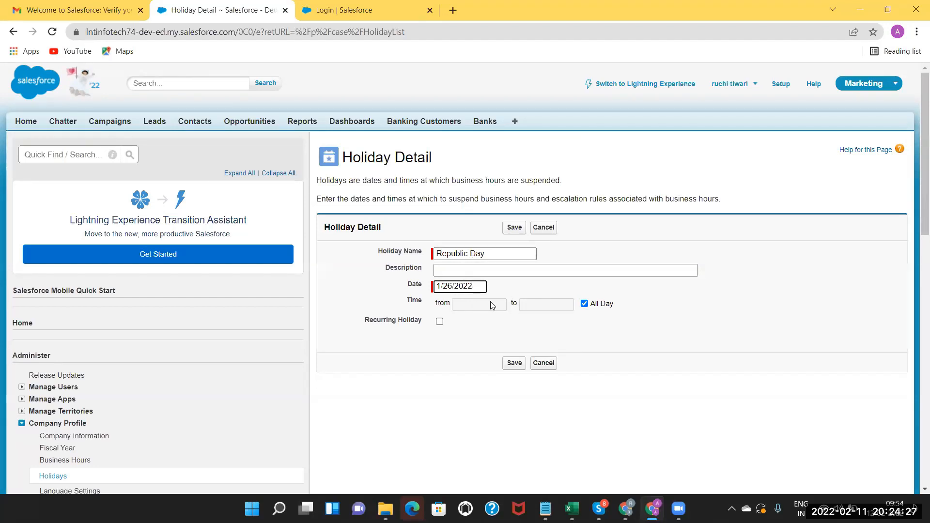
left_click(586, 304)
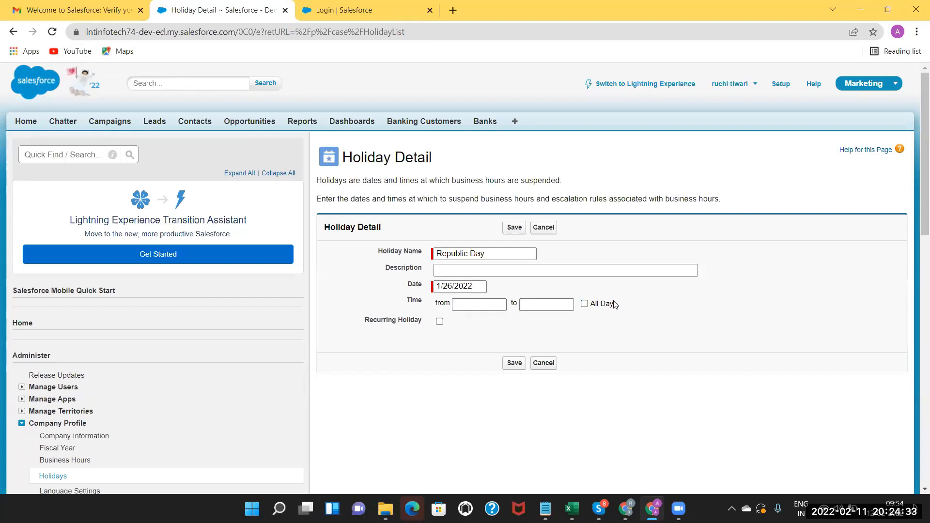
left_click(584, 304)
left_click(515, 227)
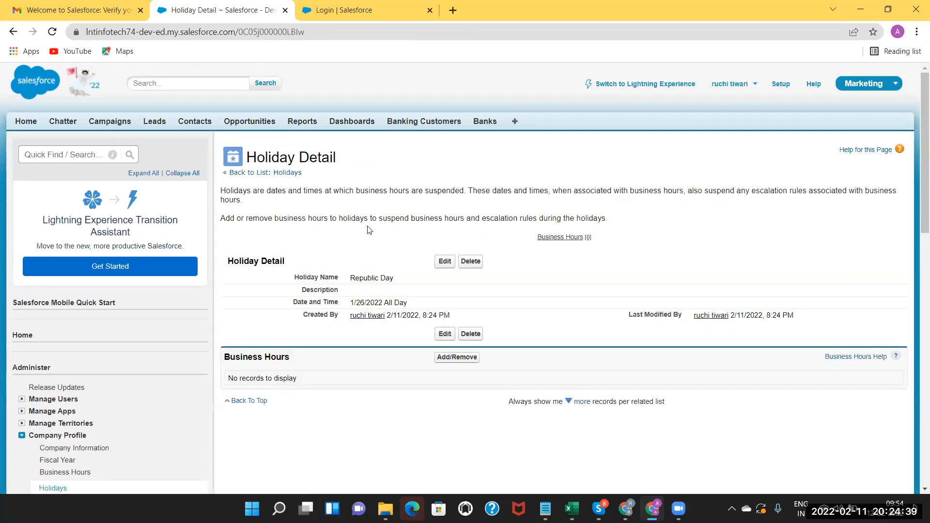
left_click_drag(922, 193, 919, 223)
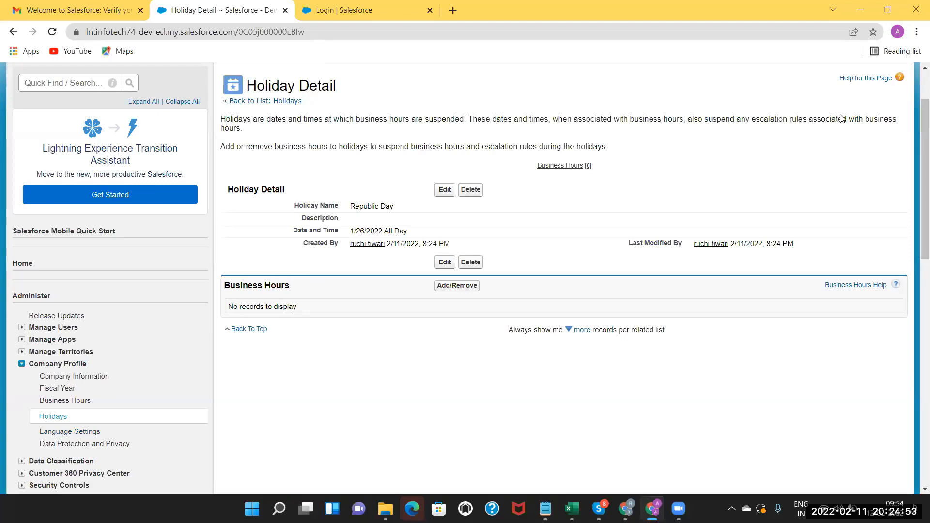
left_click_drag(918, 180, 916, 143)
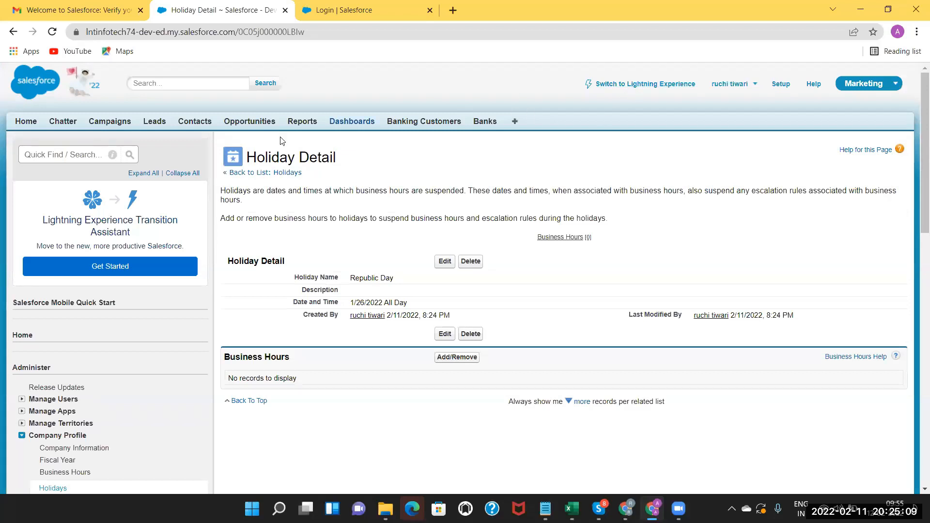
Switch to Lightning Experience and bring up the gear menu.
left_click(664, 85)
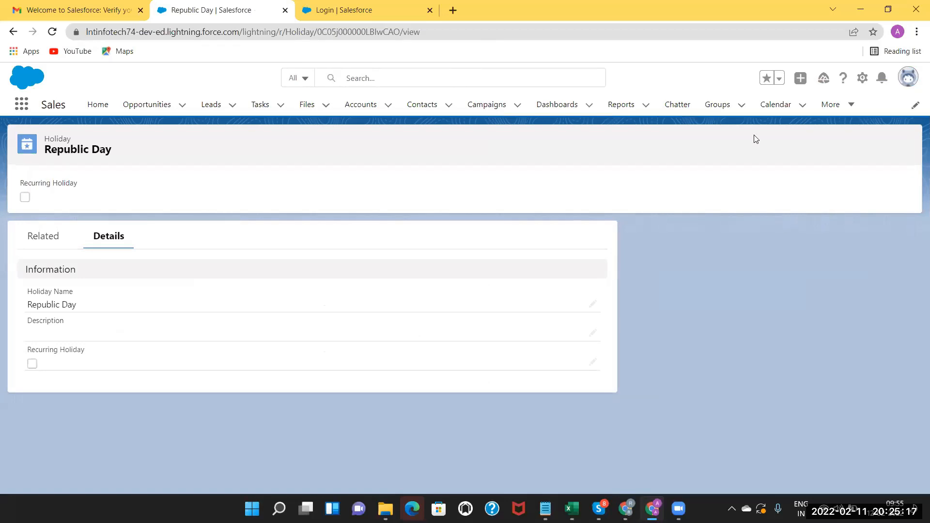
left_click(863, 78)
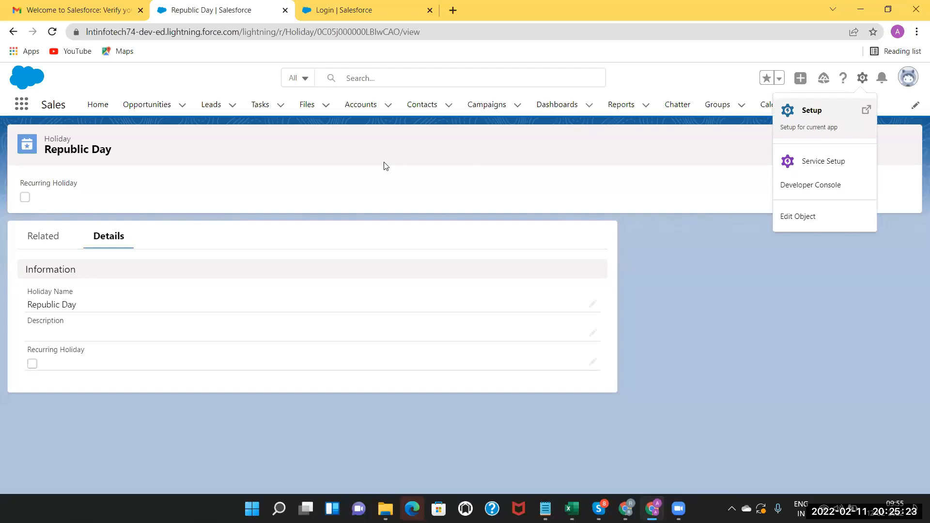
Open Setup and filter Quick Find for 'company' to reach LNT INFOTECH's Company Information page.
left_click(816, 113)
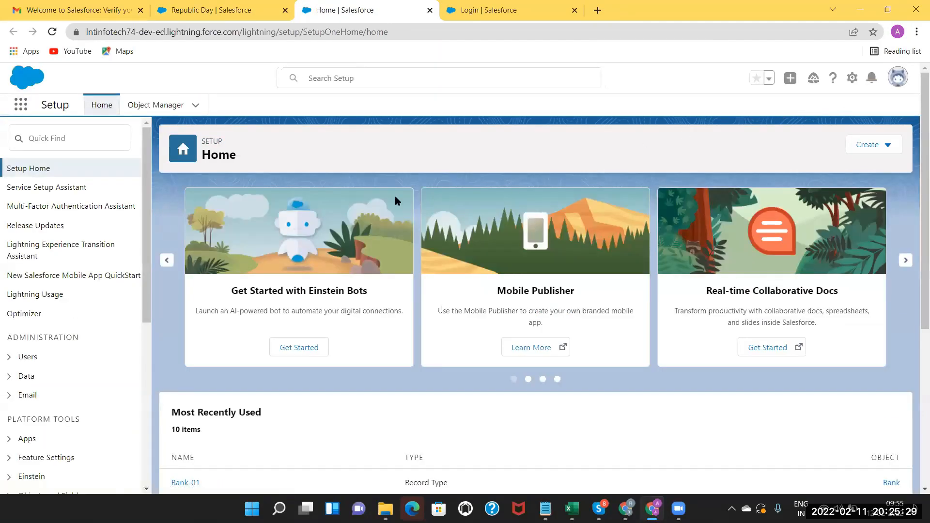
left_click(61, 138)
type("conm")
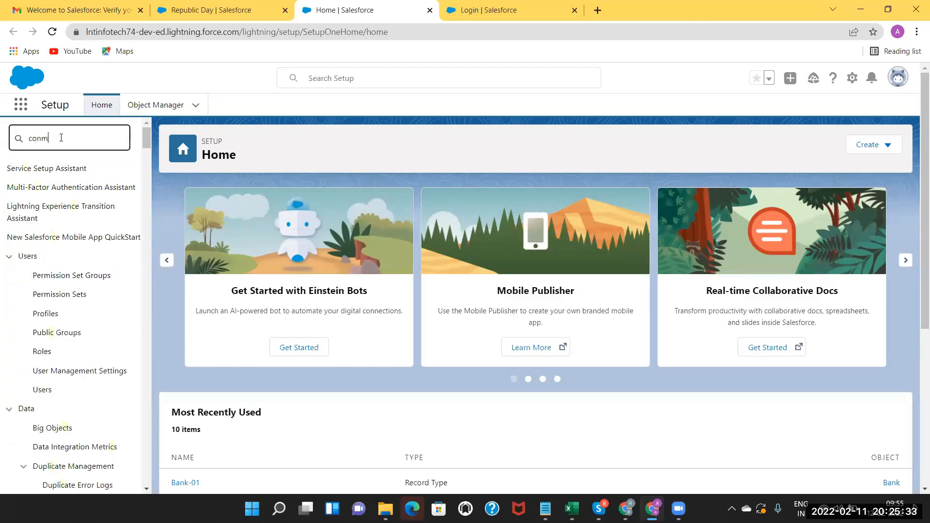
type("pany")
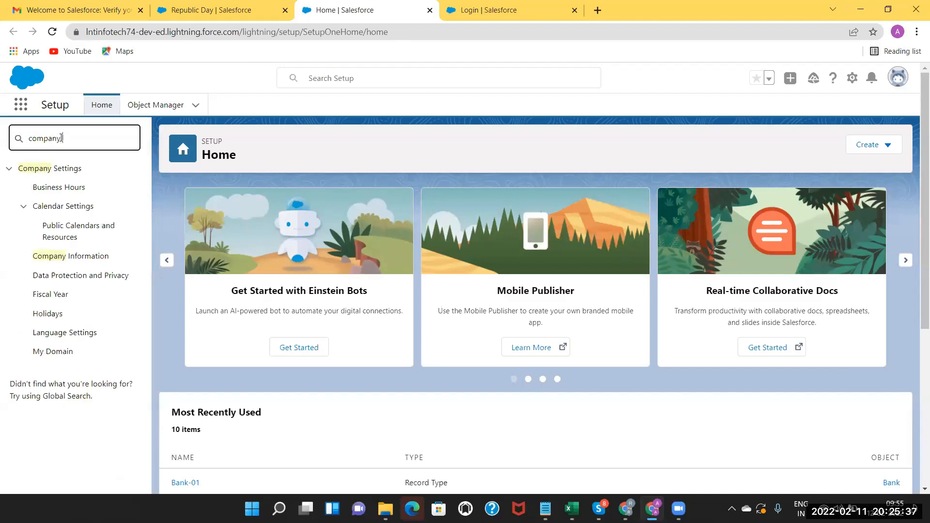
left_click(76, 259)
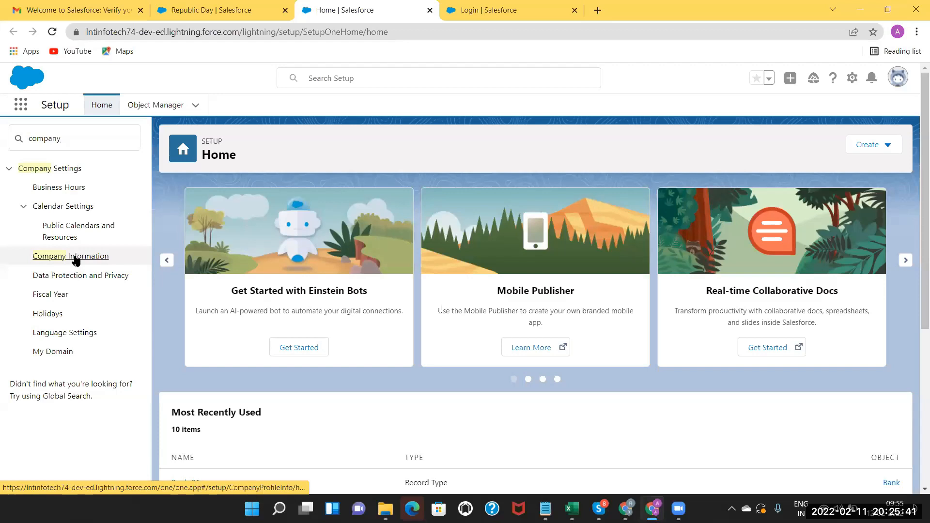
left_click(76, 258)
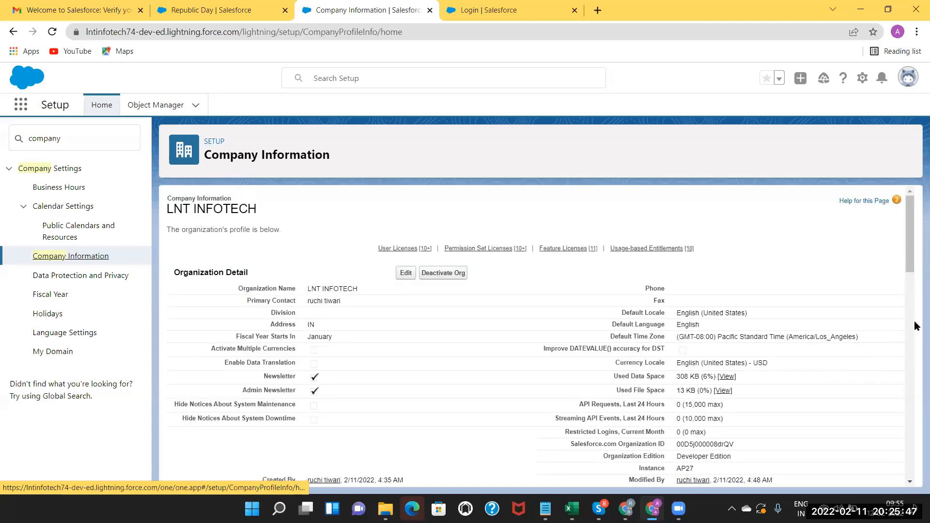
Scroll down through the Company Information license and entitlement tables.
left_click_drag(909, 240, 899, 314)
scroll(899, 314, "down", 4)
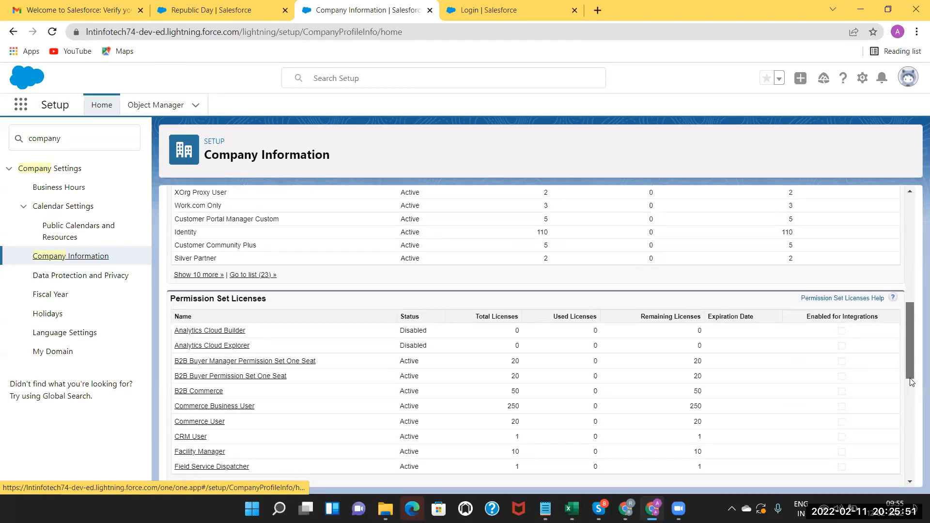
scroll(916, 430, "down", 3)
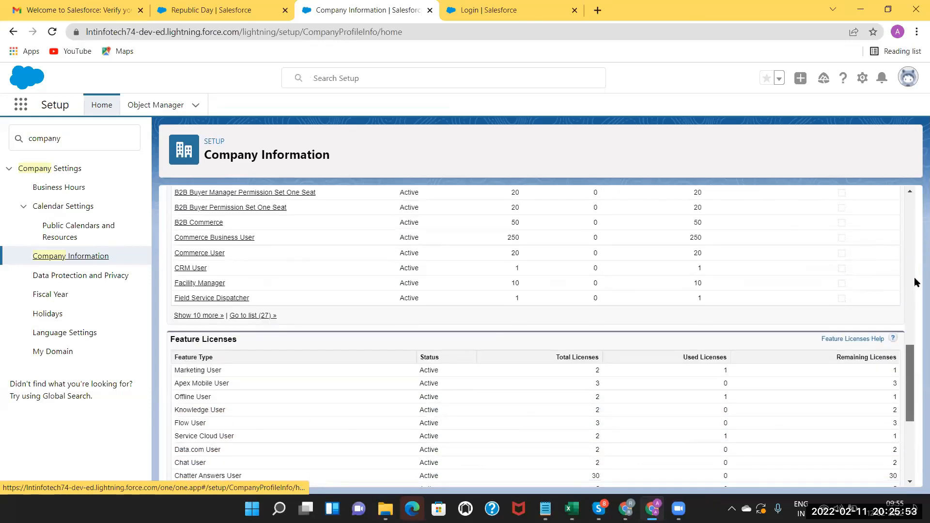
scroll(915, 230, "down", 3)
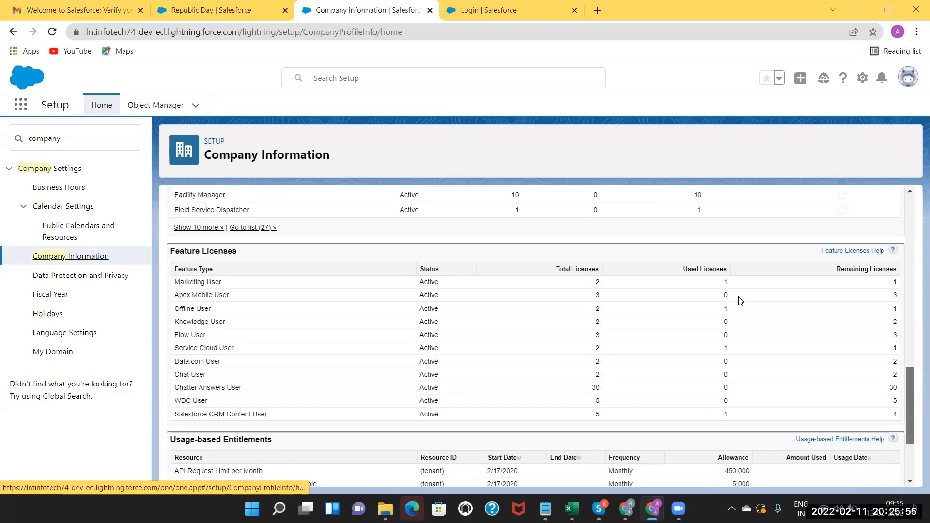
scroll(914, 290, "down", 2)
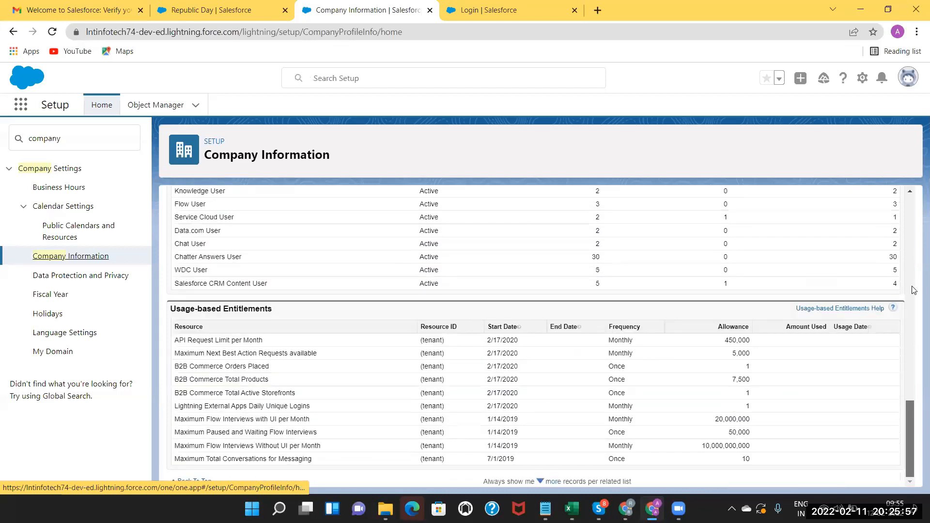
Return to the top and open the organization's Fiscal Year settings.
scroll(914, 407, "up", 10)
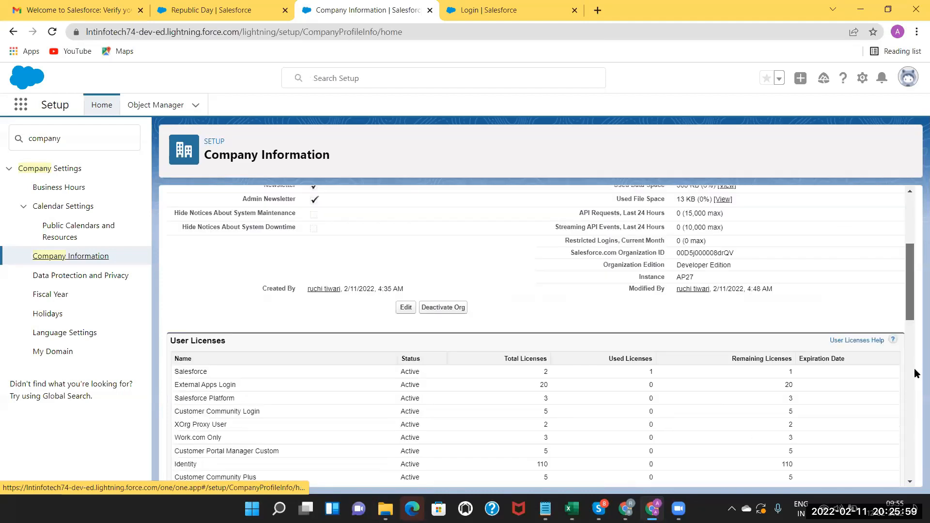
scroll(915, 367, "up", 3)
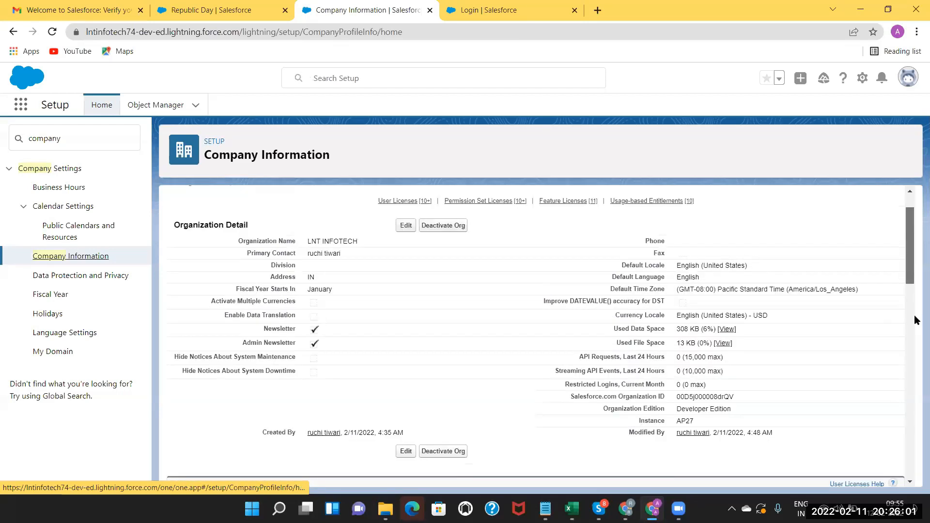
left_click_drag(906, 247, 61, 296)
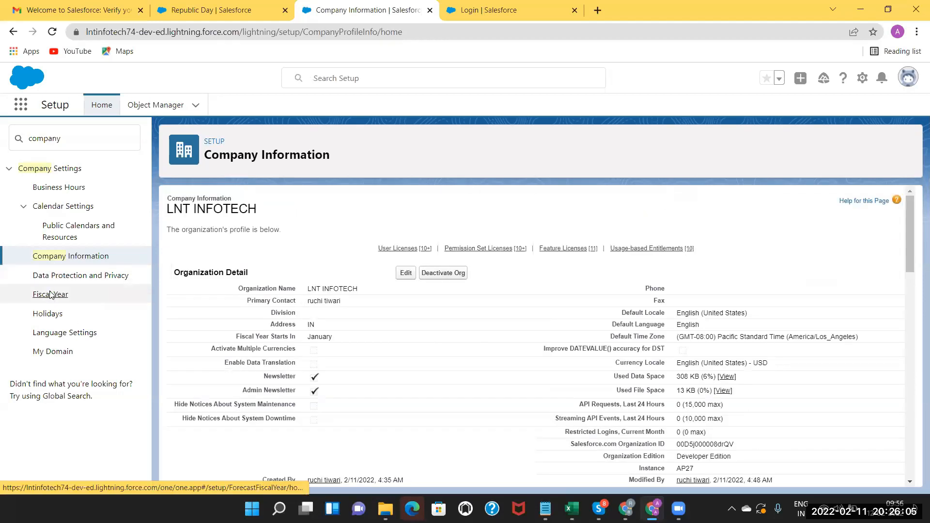
left_click(60, 296)
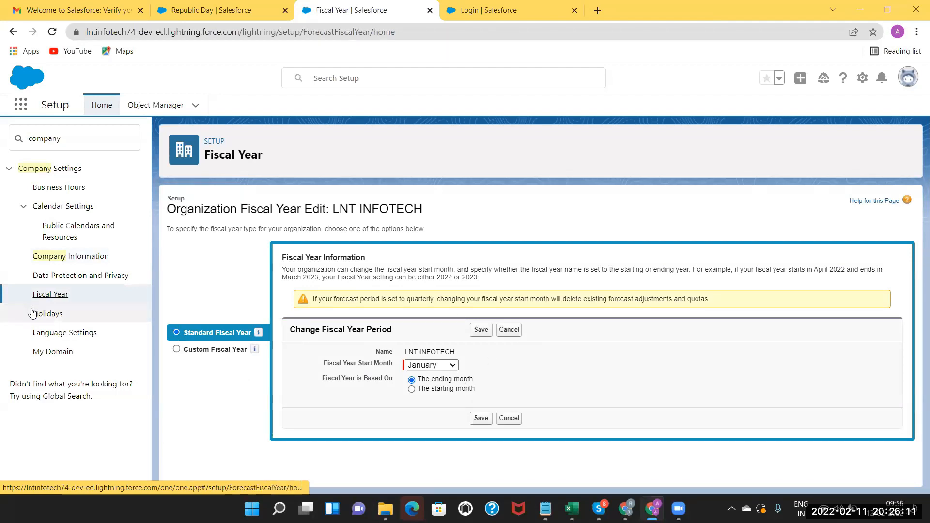
Go to Holidays, where Republic Day is listed as elapsed, and start another new holiday.
left_click(49, 318)
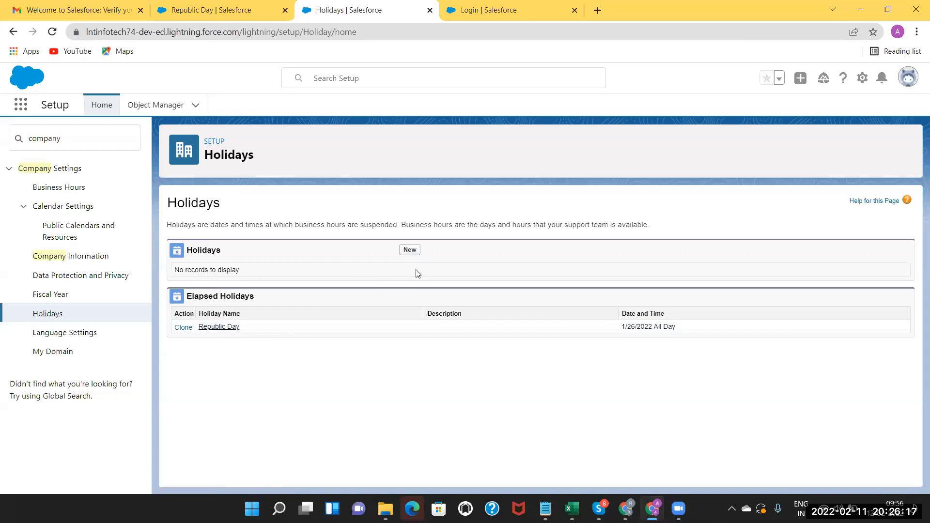
left_click(410, 250)
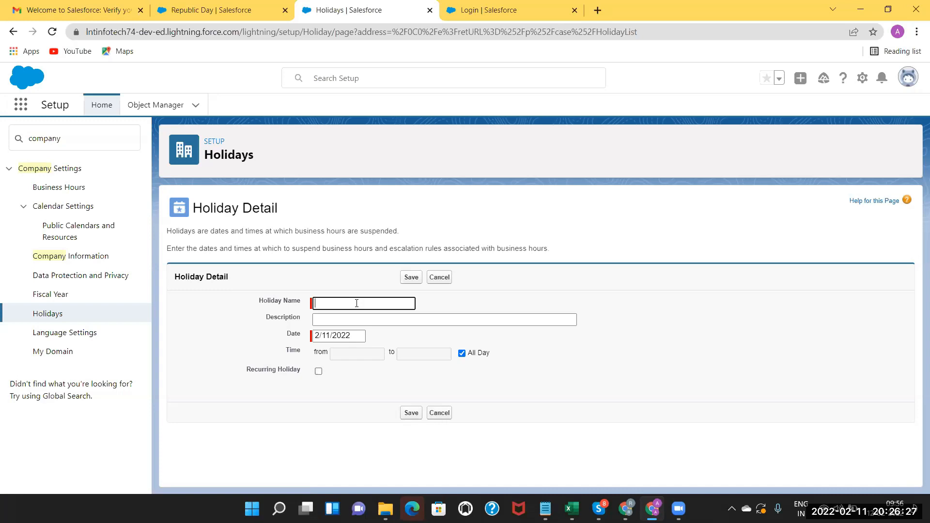
Name the holiday 'Funday Holiday', turn off All Day, and date it February 25, 2022.
type("unday Holiday")
left_click(462, 354)
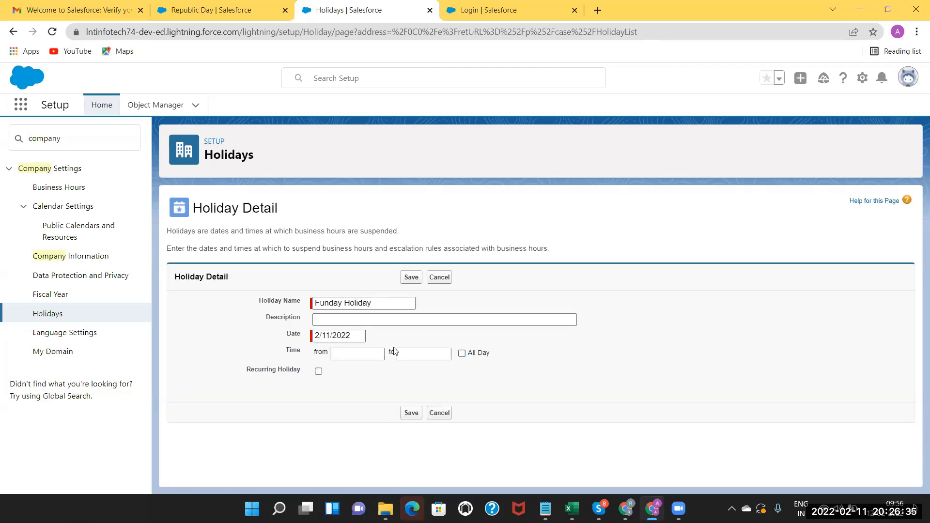
left_click(352, 335)
left_click(406, 406)
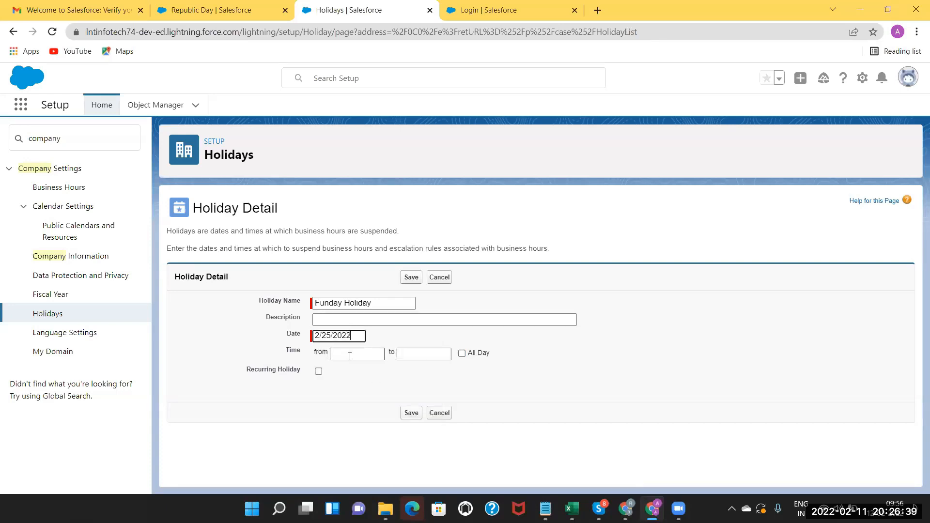
Set the holiday to run 9:00 AM to 1:00 PM and save it.
left_click(351, 353)
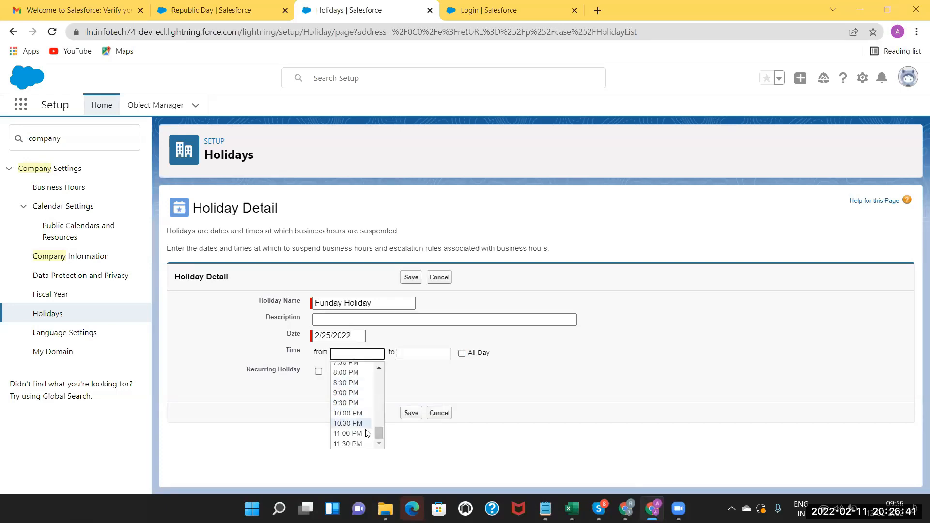
left_click(379, 369)
scroll(377, 369, "up", 6)
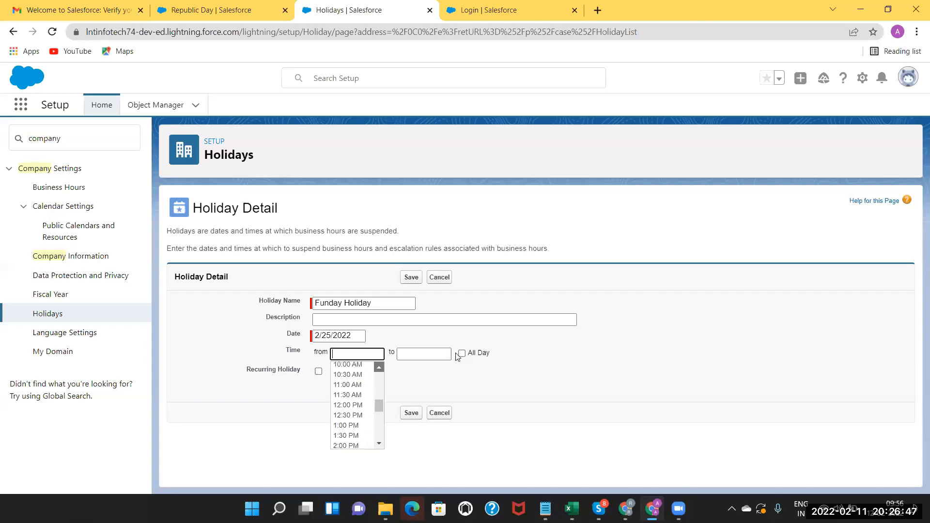
left_click(347, 366)
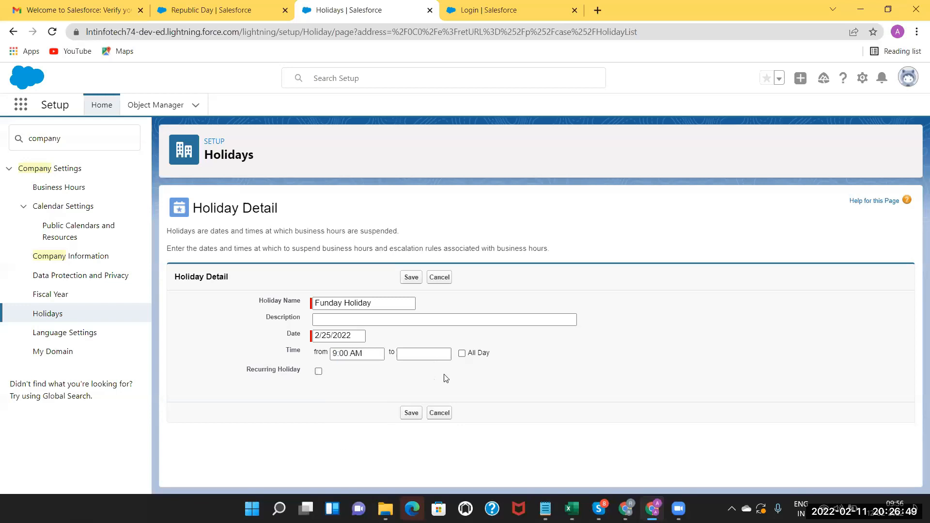
key("Tab")
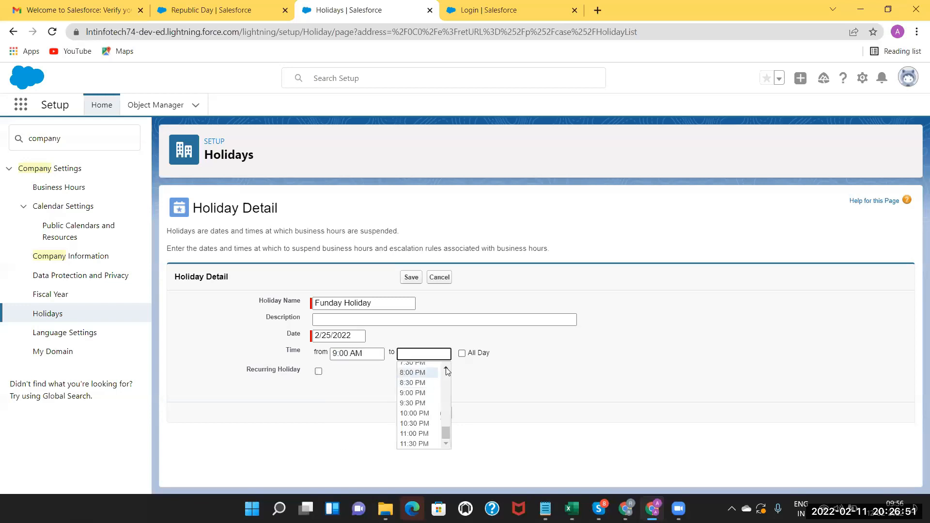
left_click(447, 369)
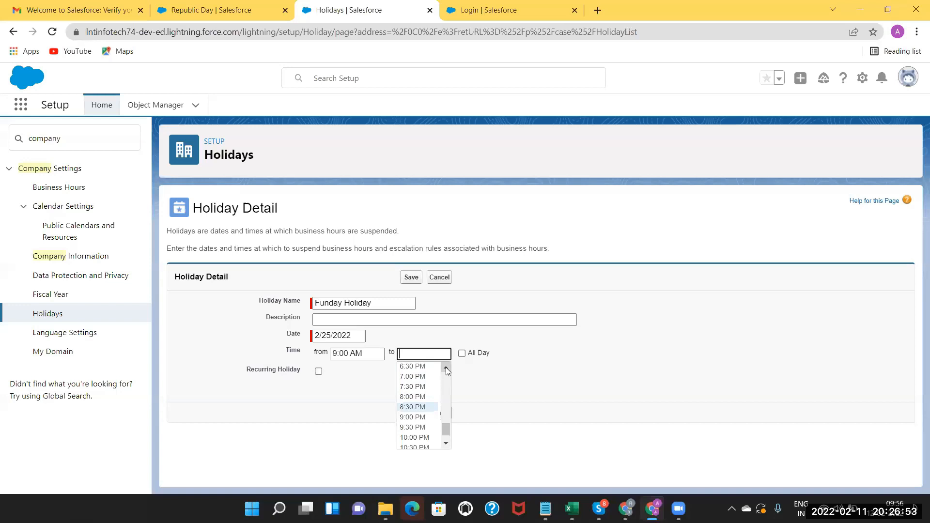
scroll(421, 402, "up", 3)
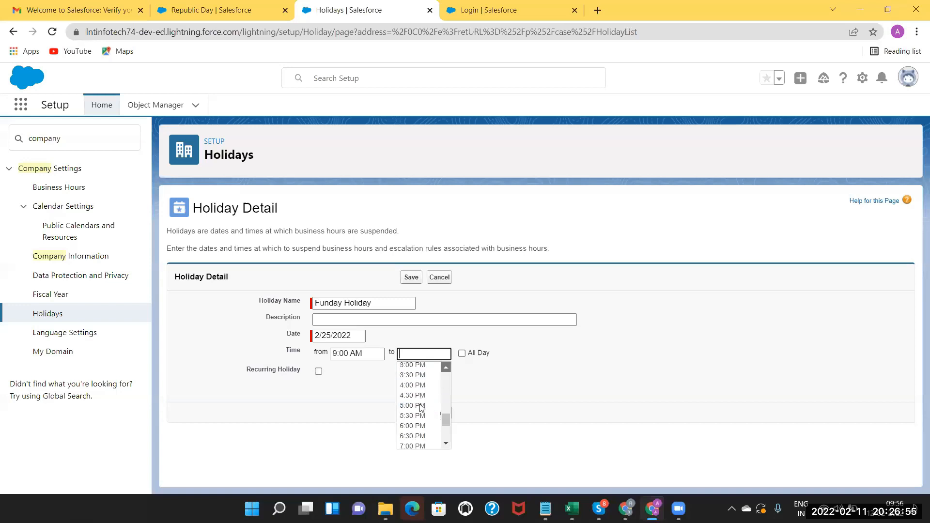
scroll(422, 409, "up", 3)
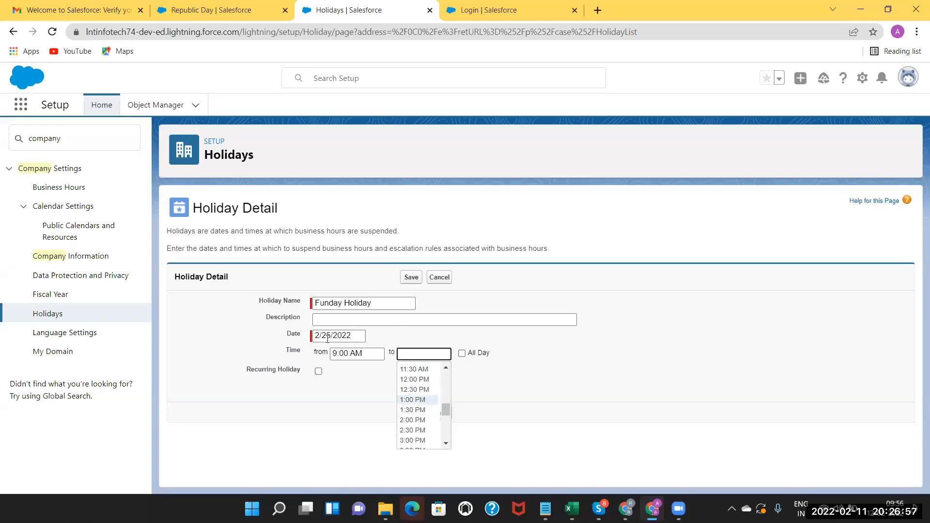
left_click(413, 401)
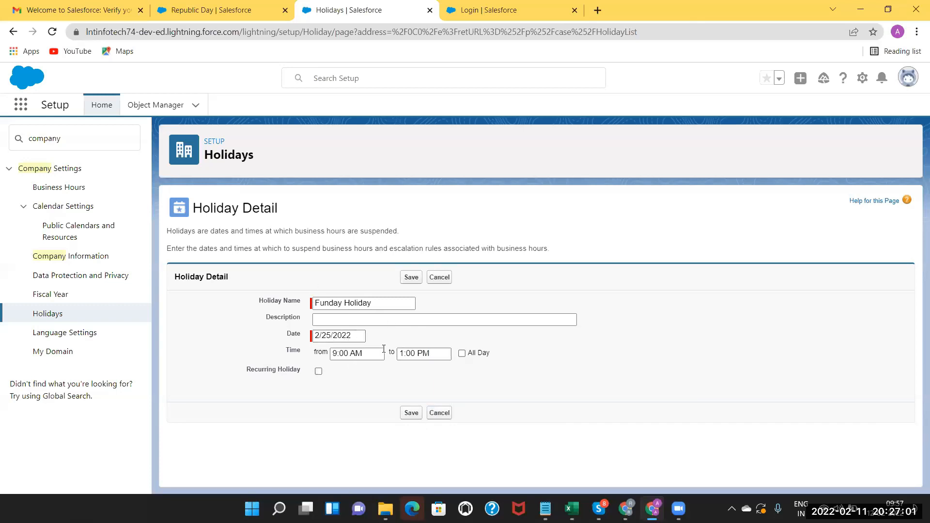
left_click(410, 414)
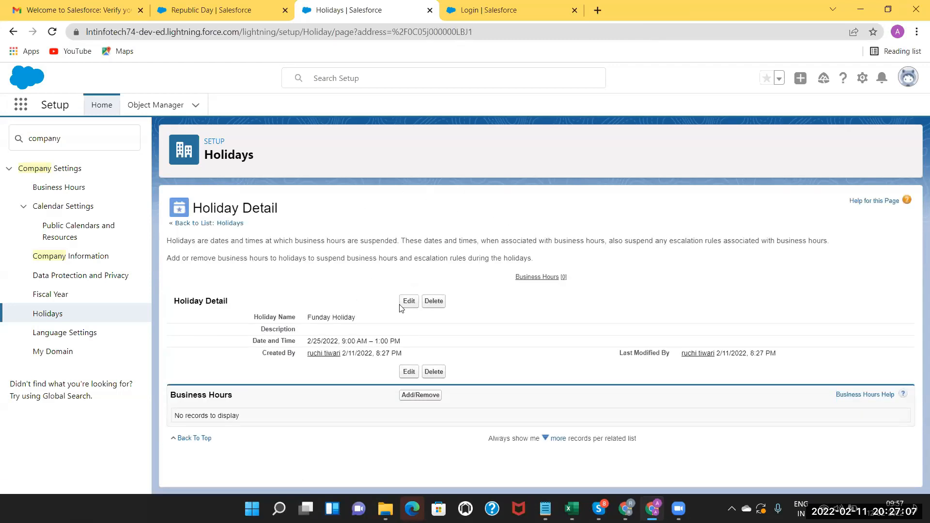
Open Language Settings and review the displayed languages: English, German, Spanish, French, Italian, Japanese, Swedish.
left_click(65, 336)
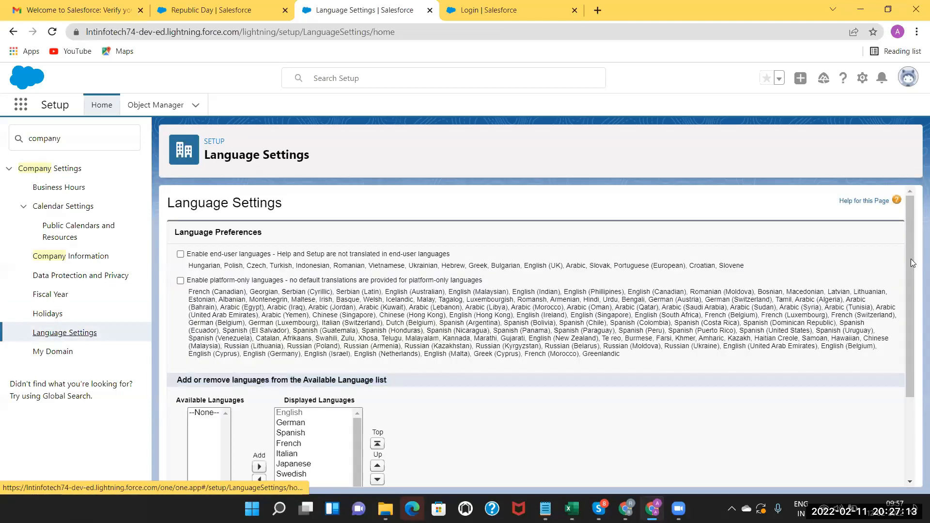
scroll(916, 354, "down", 3)
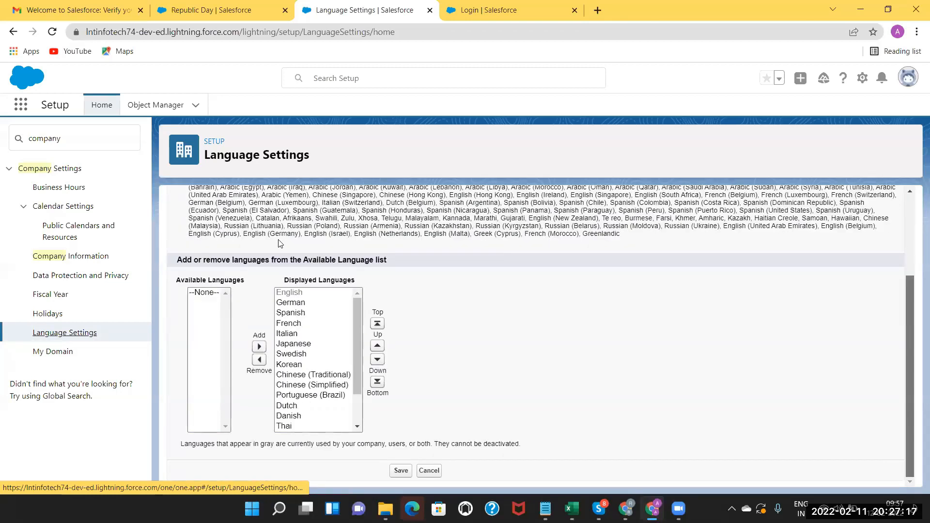
scroll(373, 247, "up", 3)
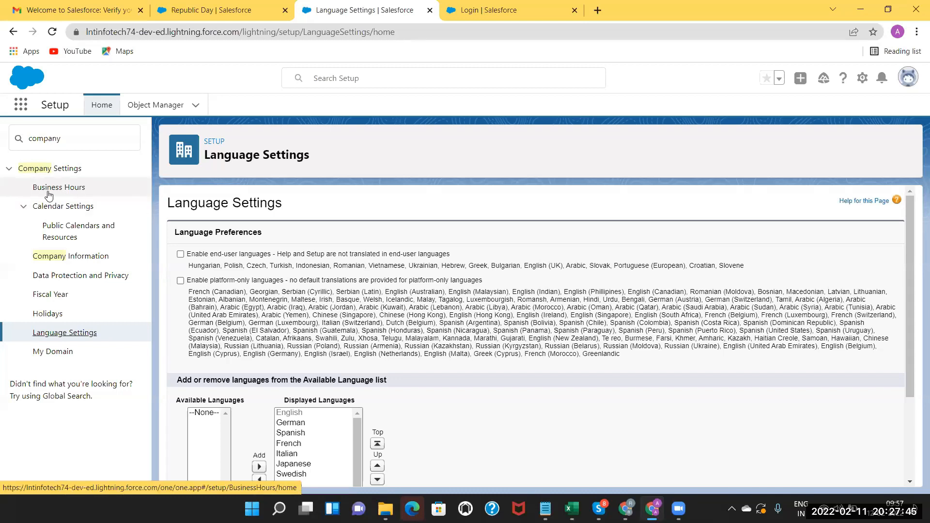
Go via Business Hours back to the Holidays list showing Funday Holiday and Republic Day.
left_click(65, 195)
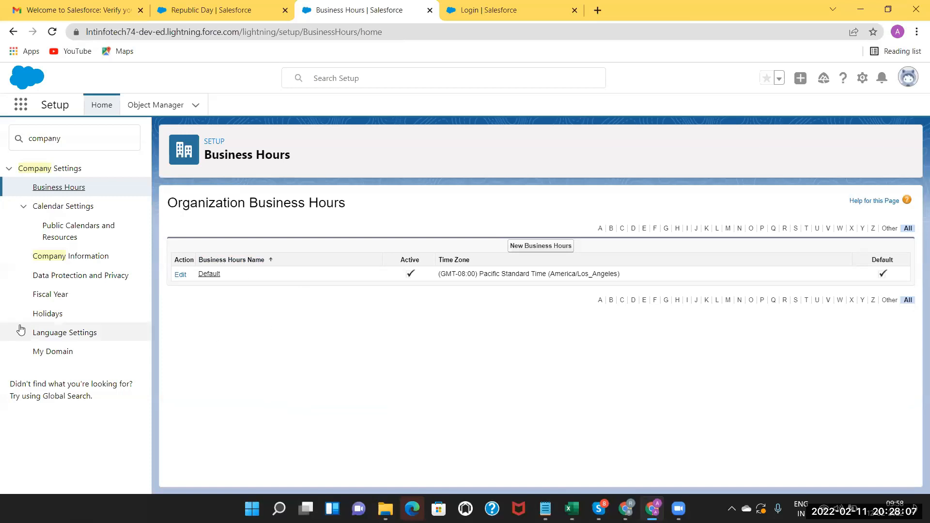
left_click(54, 318)
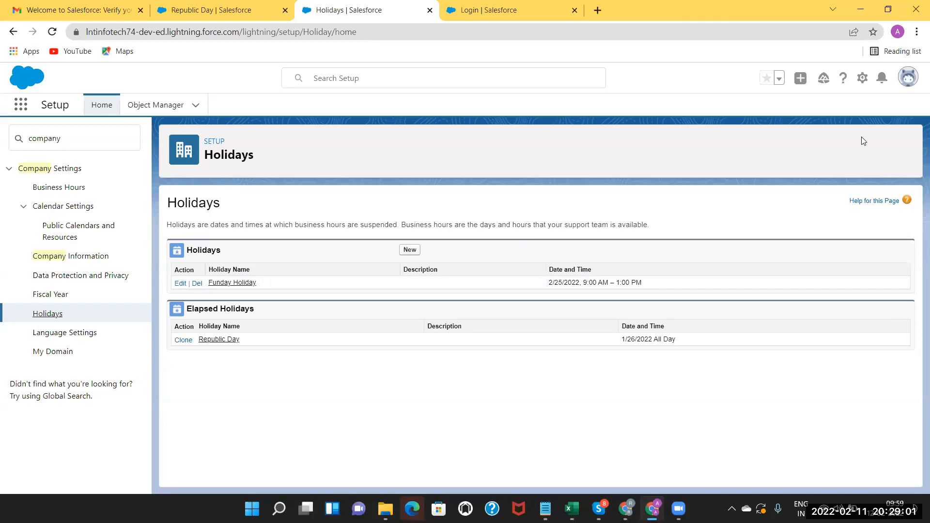
Switch to Salesforce Classic from the profile menu and open the Classic Setup home page.
left_click(862, 84)
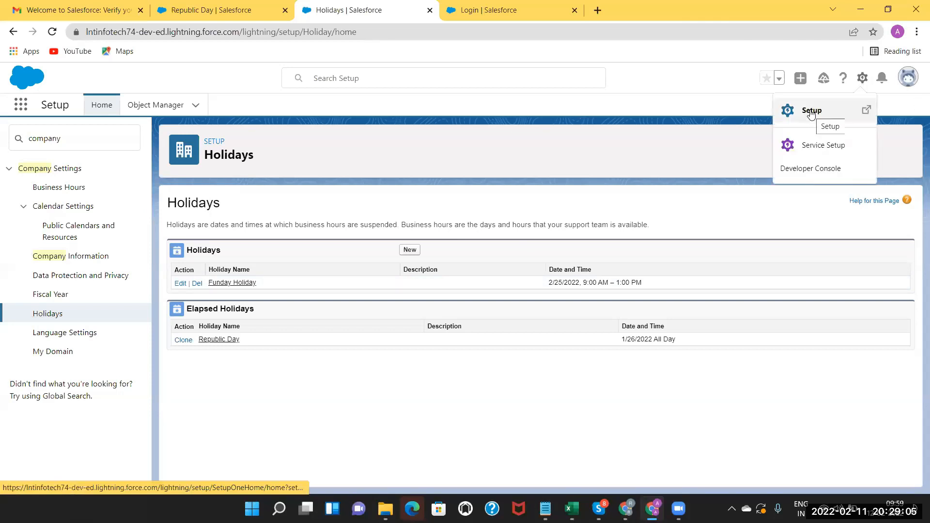
left_click(908, 82)
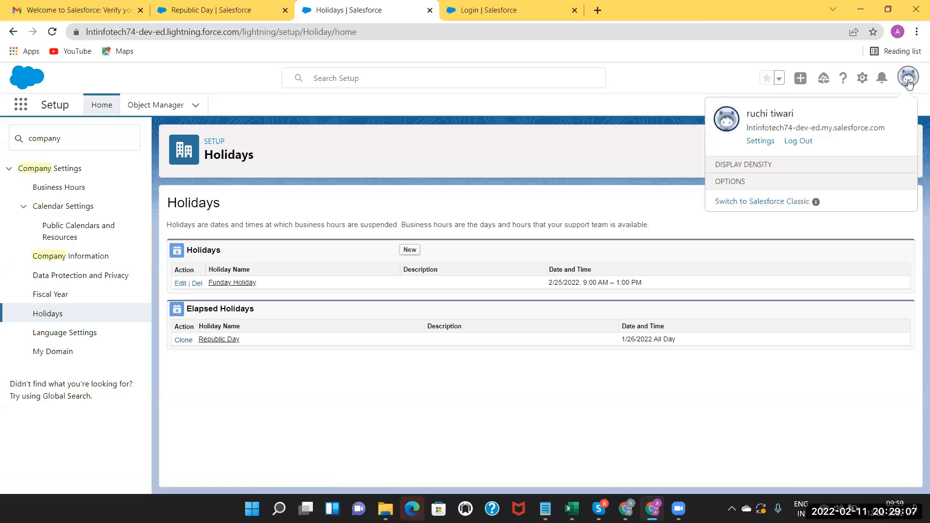
left_click(771, 252)
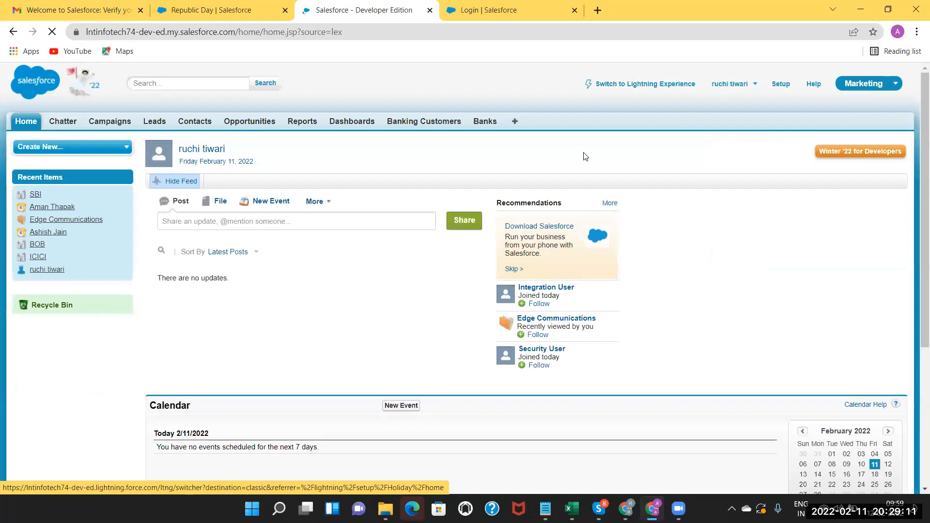
left_click(781, 85)
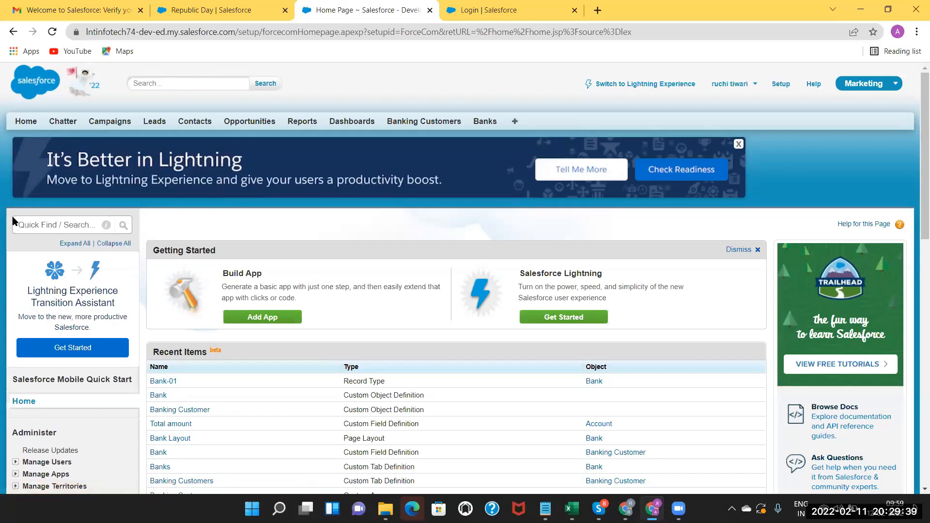
Search Quick Find for 'user', open the Users list, and start a New User.
left_click(41, 226)
type("user")
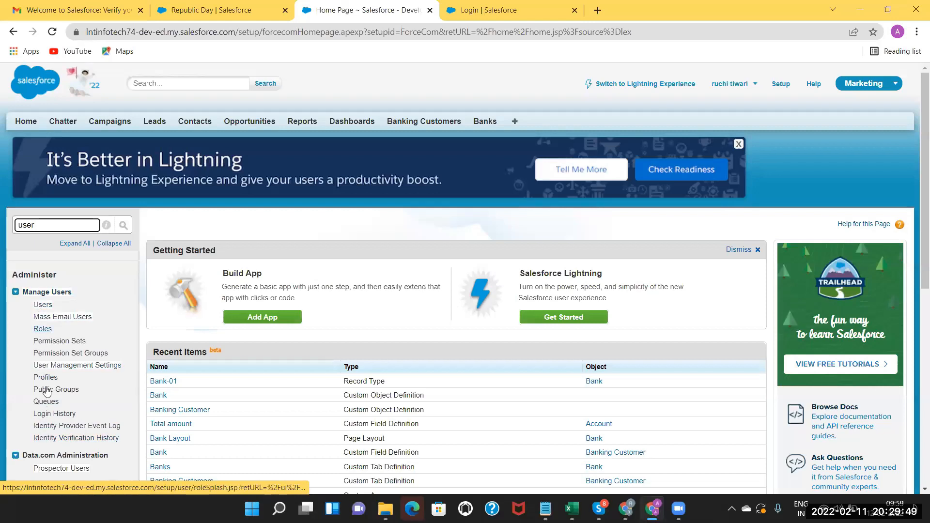
left_click(40, 306)
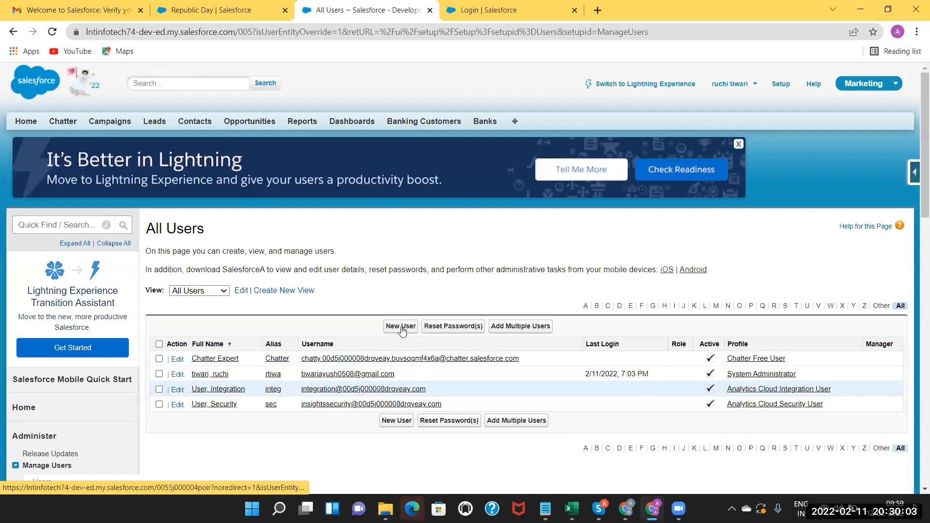
left_click(400, 326)
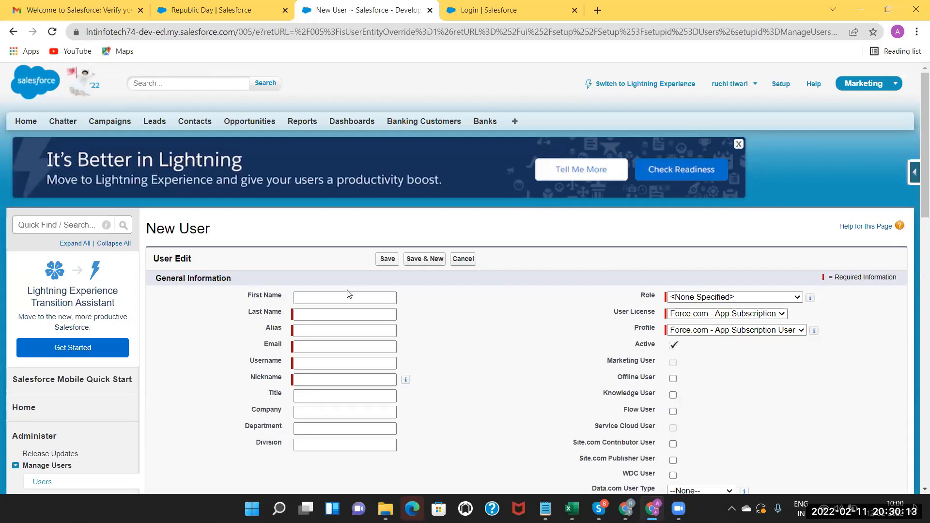
Enter the new user's first and last name, letting the alias fill automatically.
left_click(333, 296)
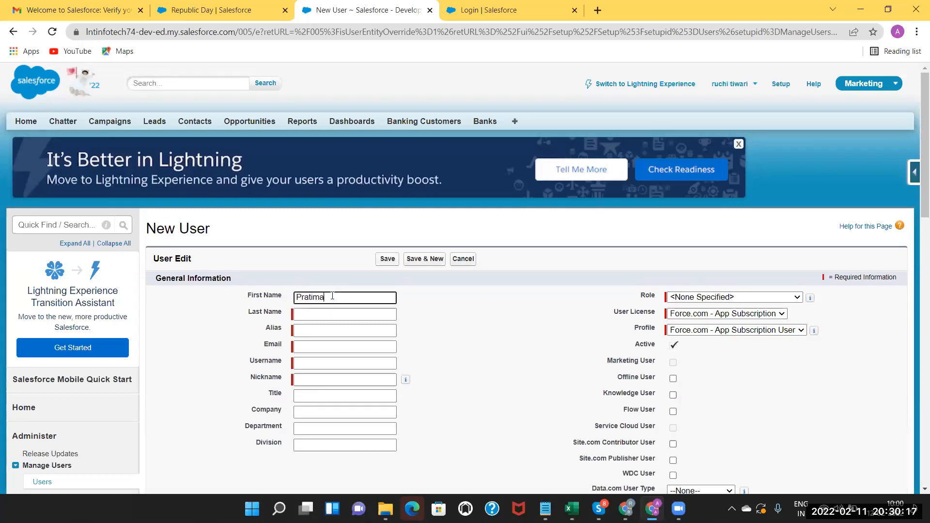
left_click(316, 315)
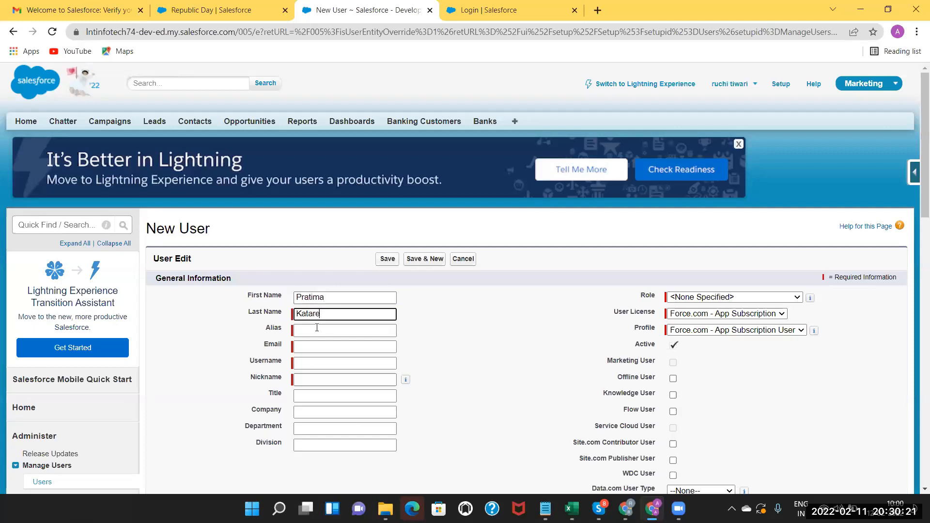
left_click(317, 329)
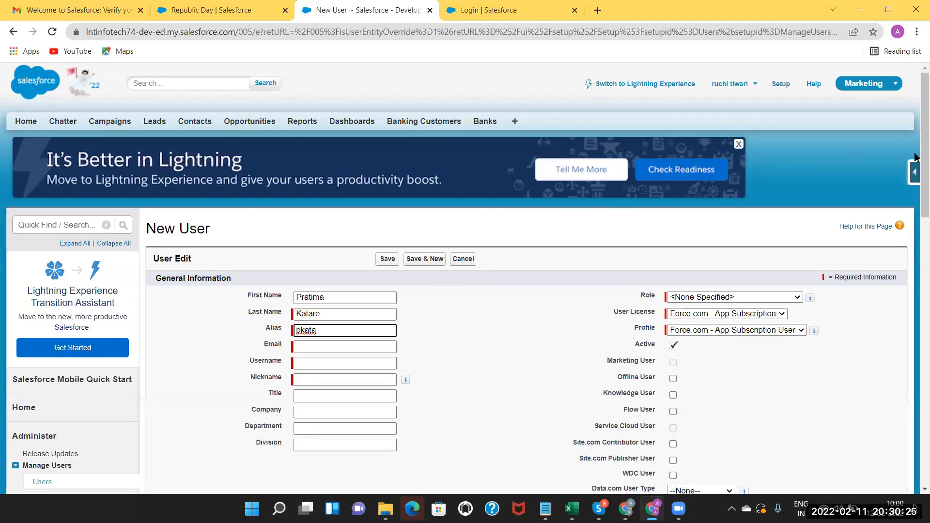
scroll(917, 222, "down", 1)
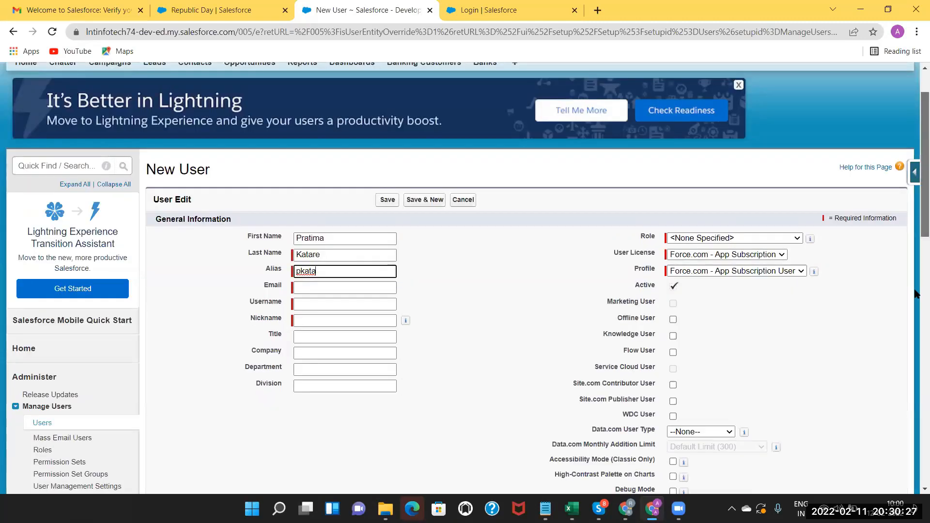
scroll(918, 371, "down", 6)
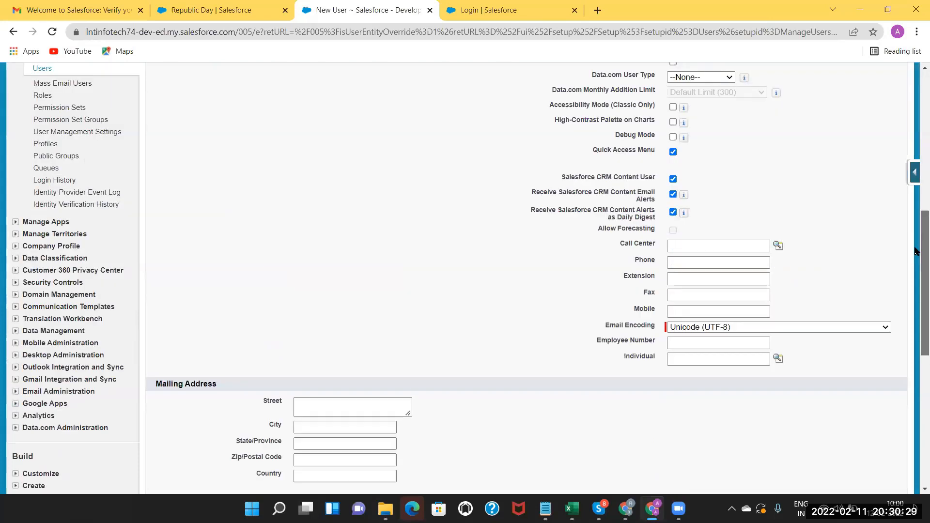
scroll(350, 307, "down", 1)
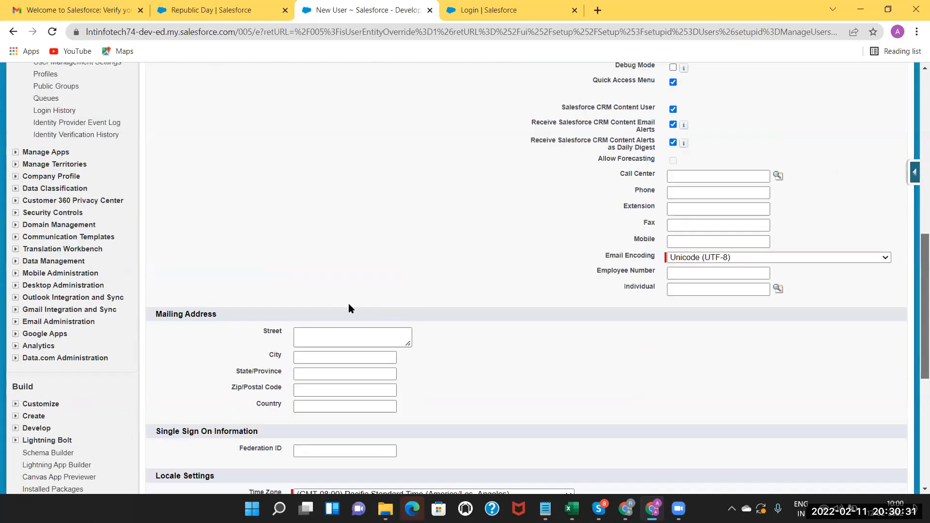
scroll(294, 283, "up", 8)
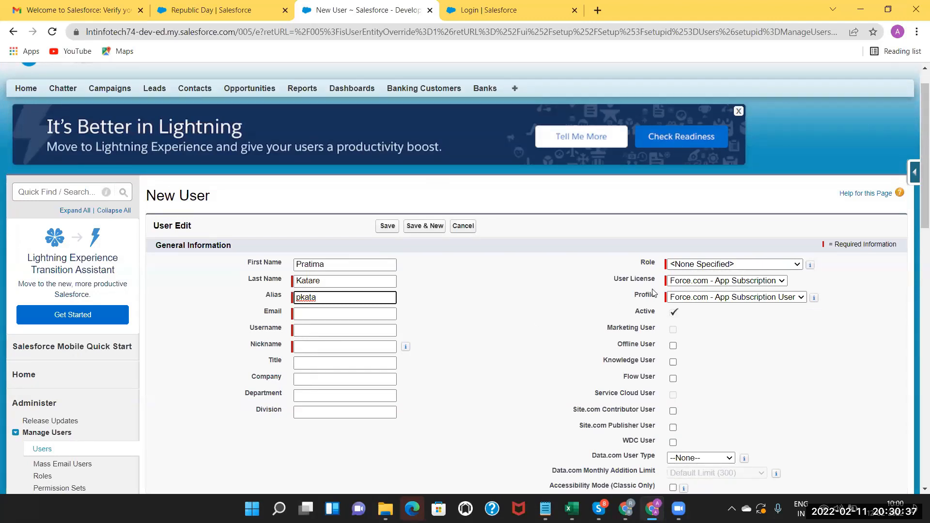
Enter the user's email address so Username and Nickname fill in automatically.
left_click(312, 309)
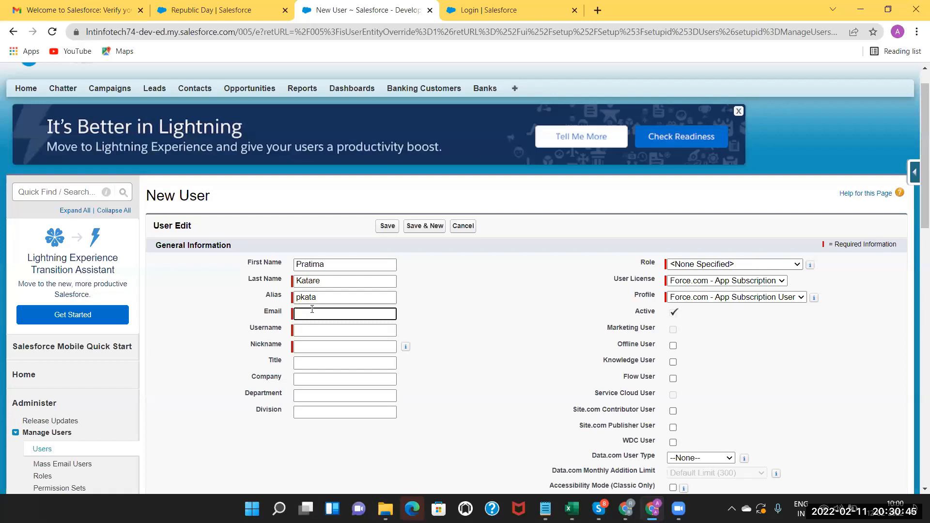
left_click(323, 331)
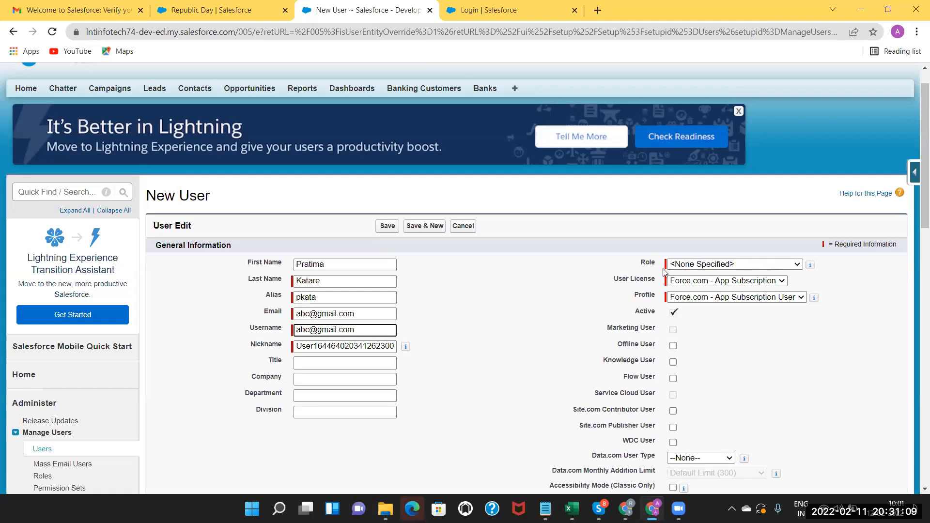
Choose Salesforce as the user license and Standard User as the profile.
left_click(716, 284)
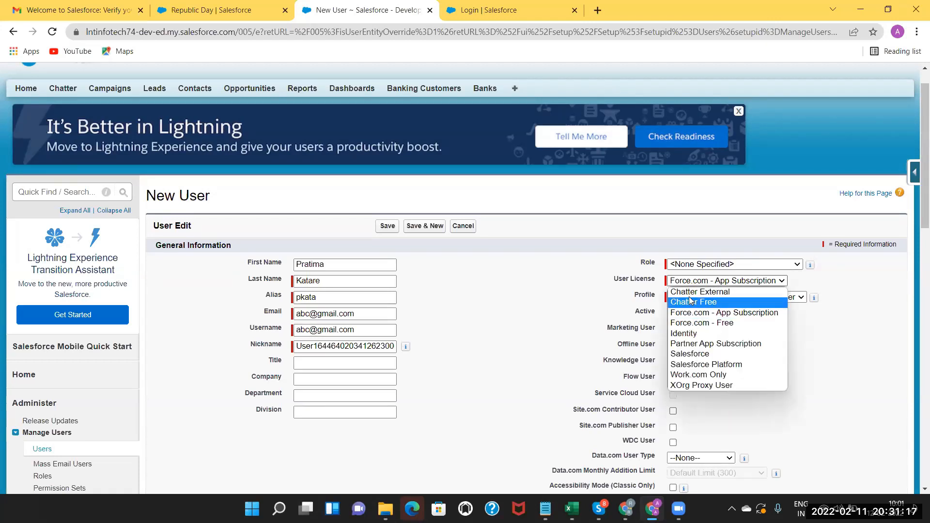
left_click(683, 354)
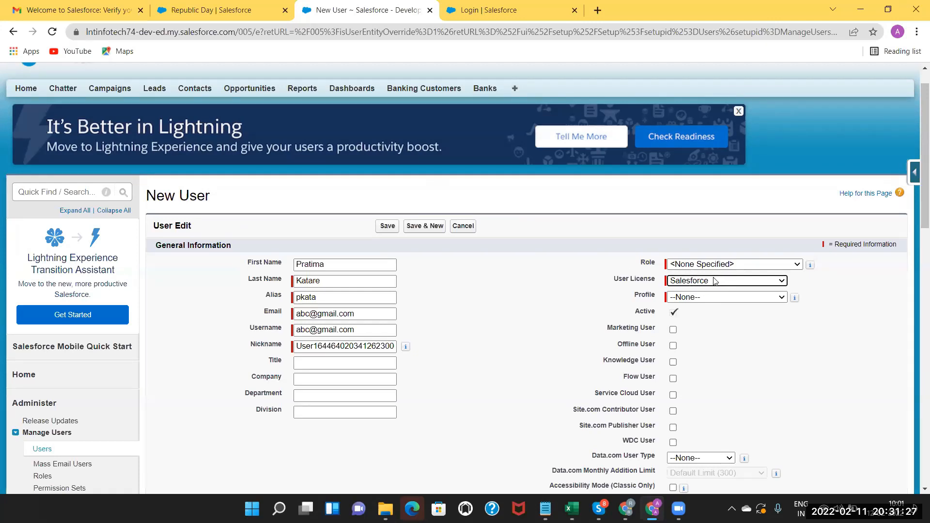
left_click(706, 282)
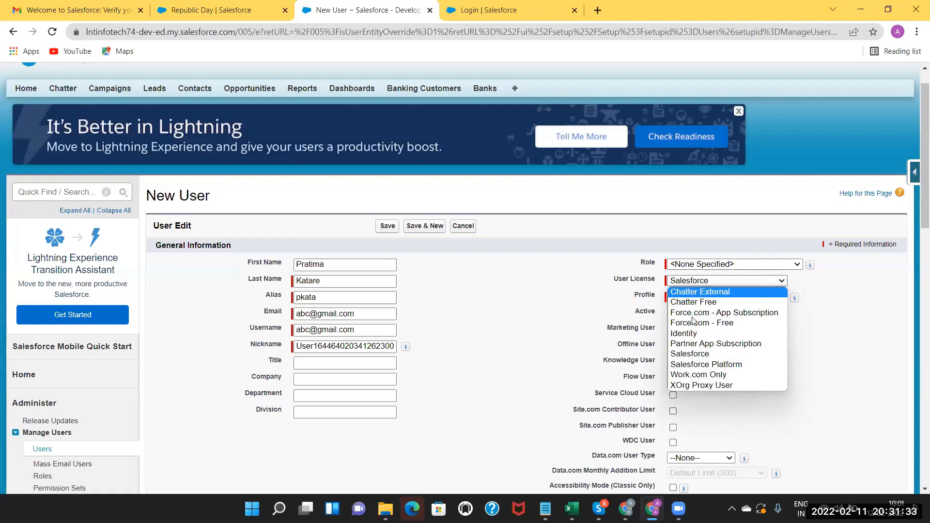
left_click(693, 357)
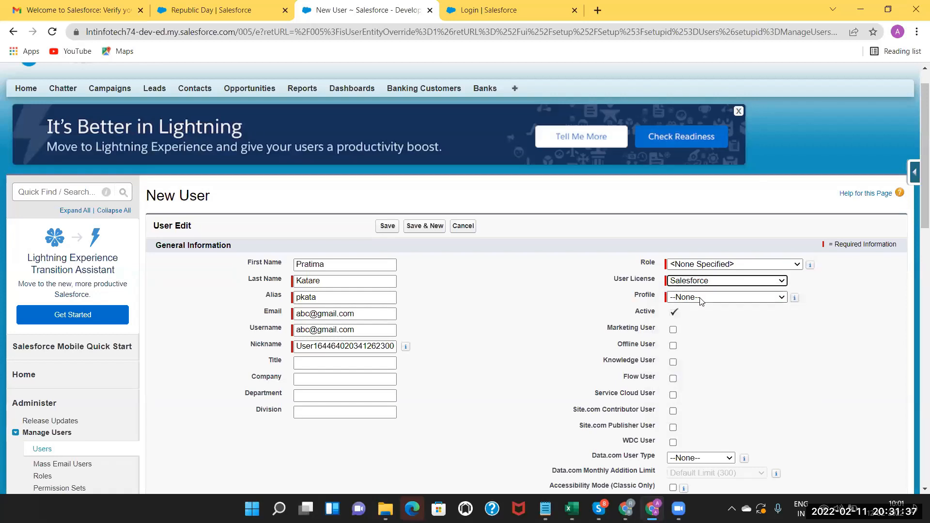
left_click(700, 298)
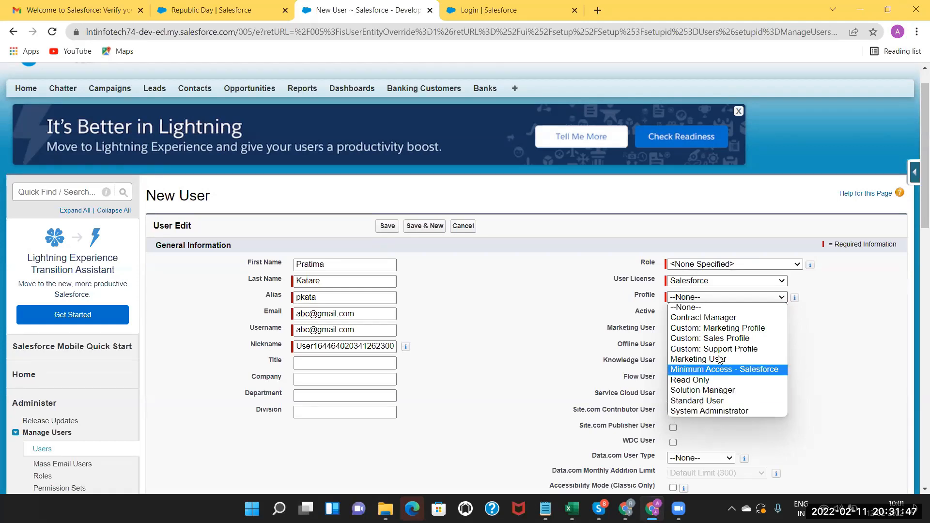
left_click(697, 402)
Set Time Zone to India Standard Time (Asia/Kolkata), keeping English (United States) locale.
scroll(517, 284, "down", 13)
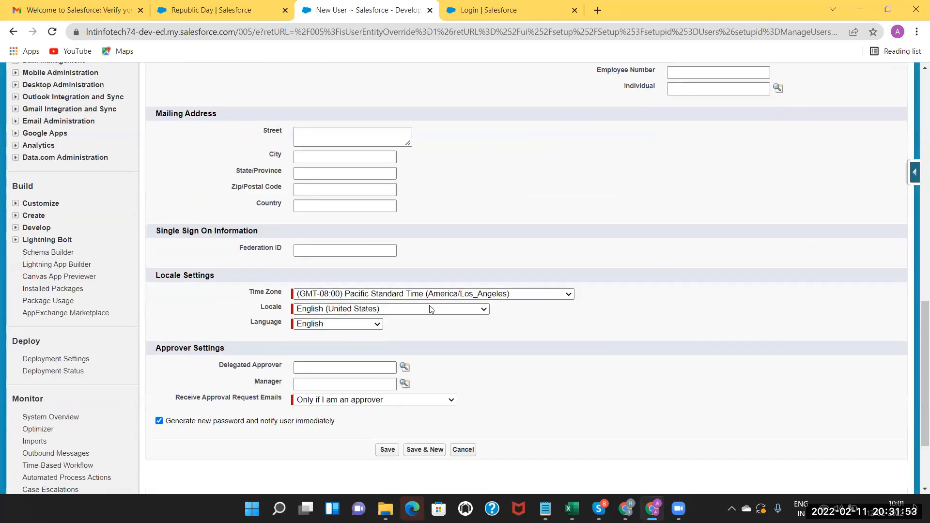
left_click(519, 294)
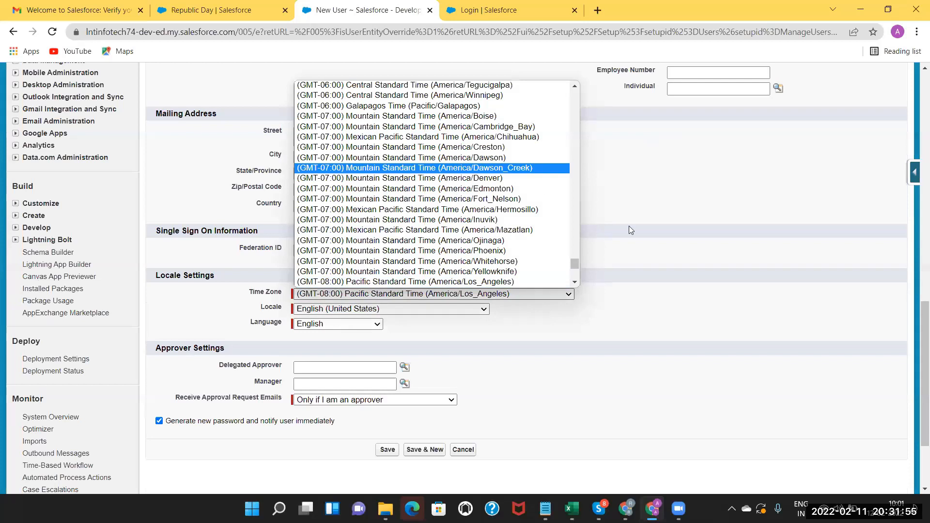
key("Down")
key("Down")
scroll(574, 246, "up", 15)
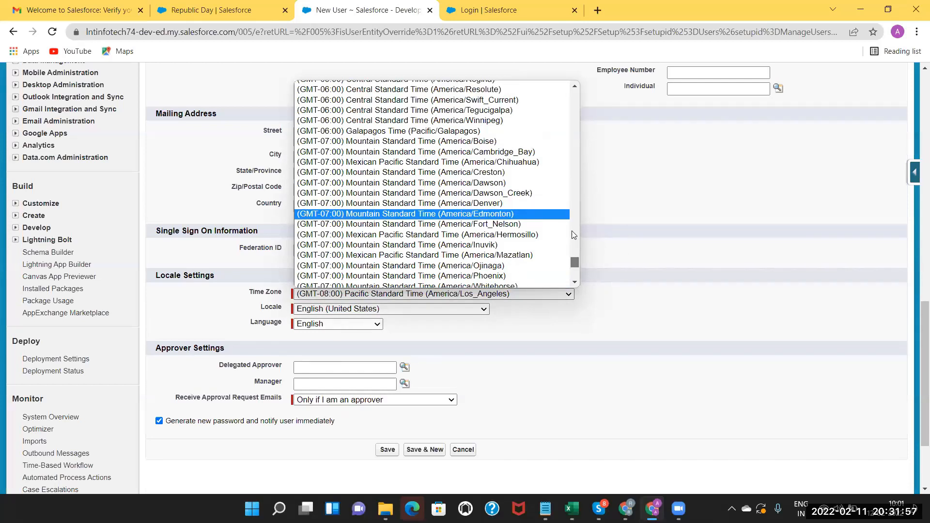
scroll(570, 209, "up", 20)
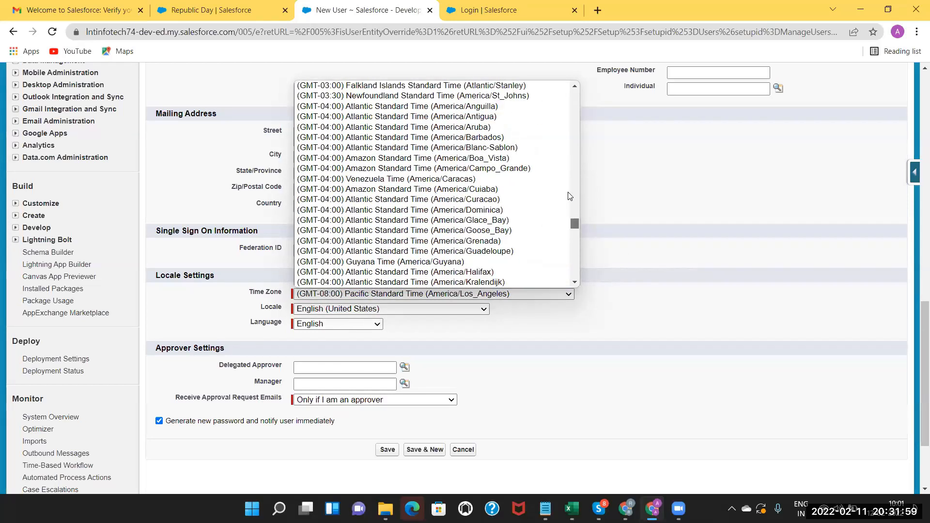
scroll(562, 159, "up", 20)
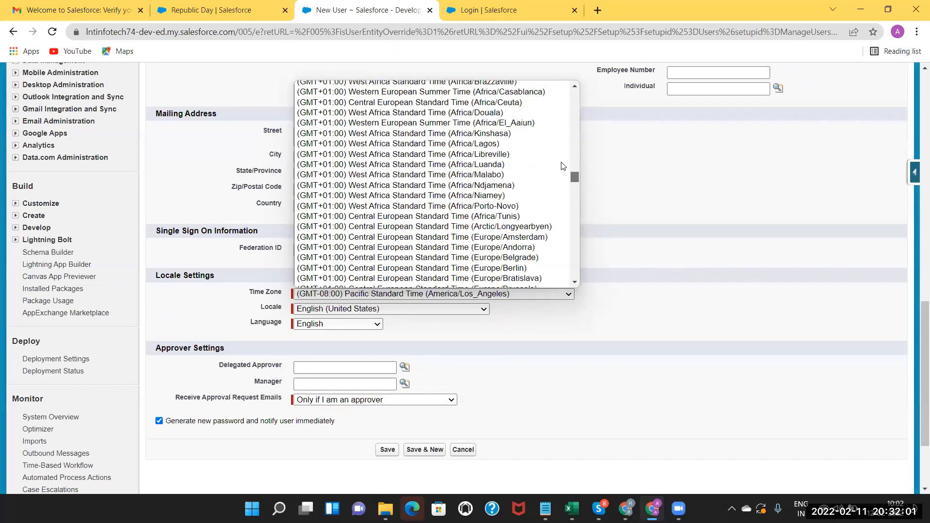
scroll(560, 146, "up", 20)
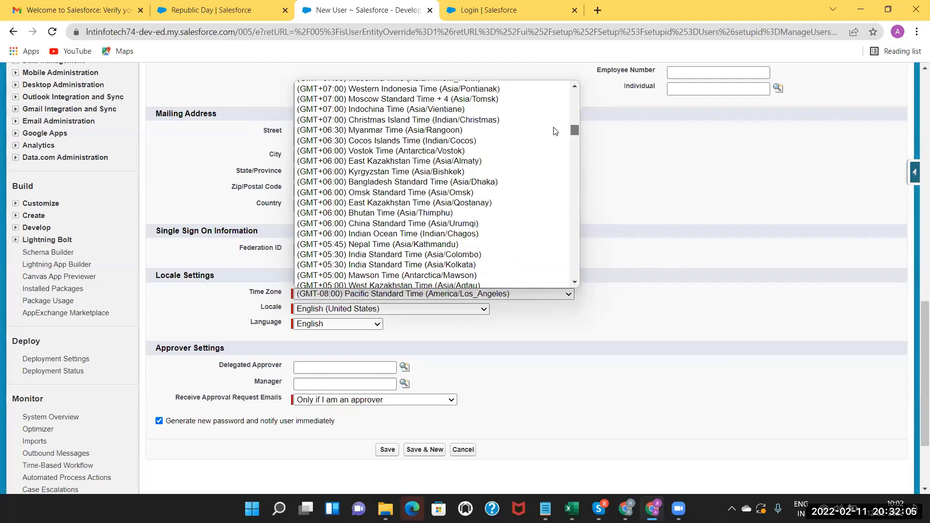
left_click(429, 266)
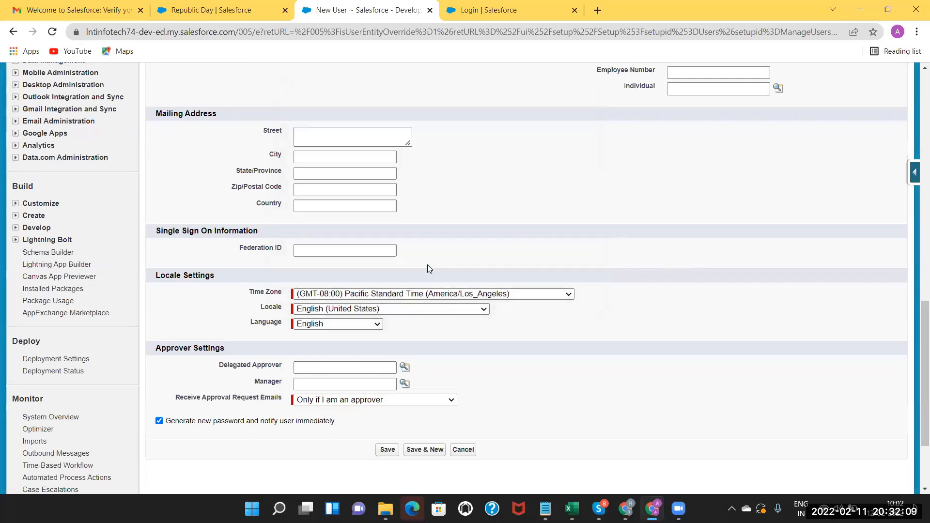
left_click(408, 310)
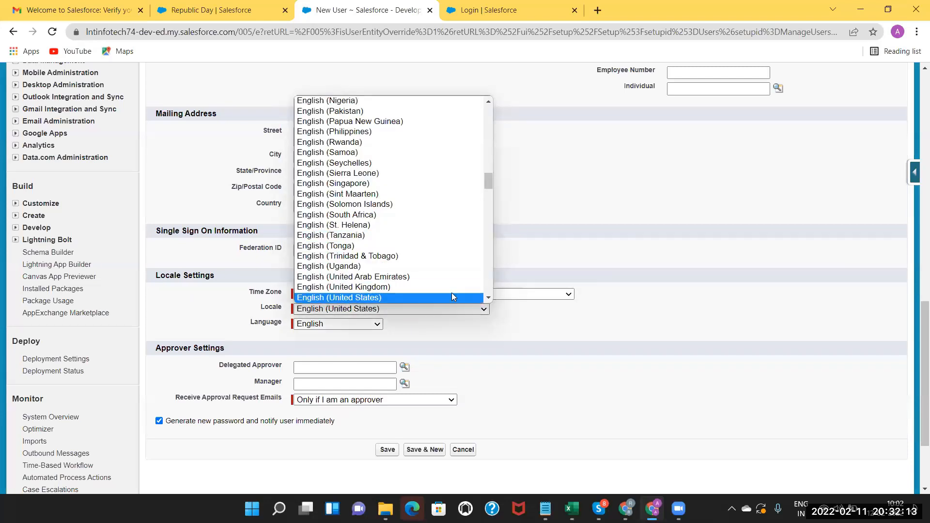
left_click(469, 333)
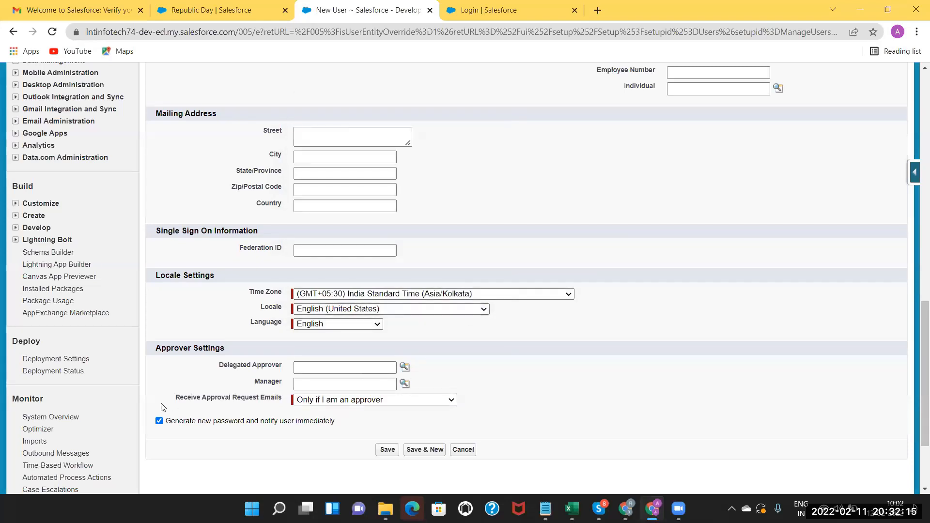
Save the user and clear the Username rejected as a duplicate.
left_click(386, 450)
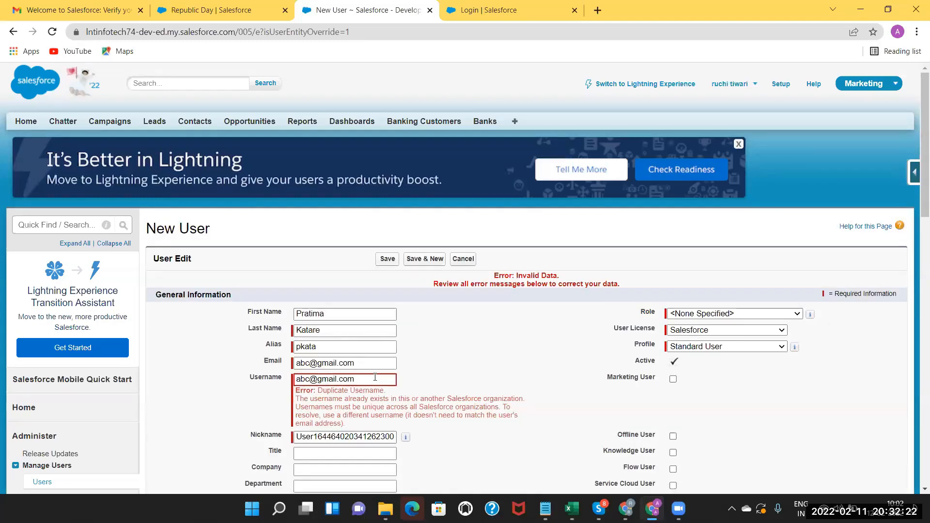
triple_click(375, 377)
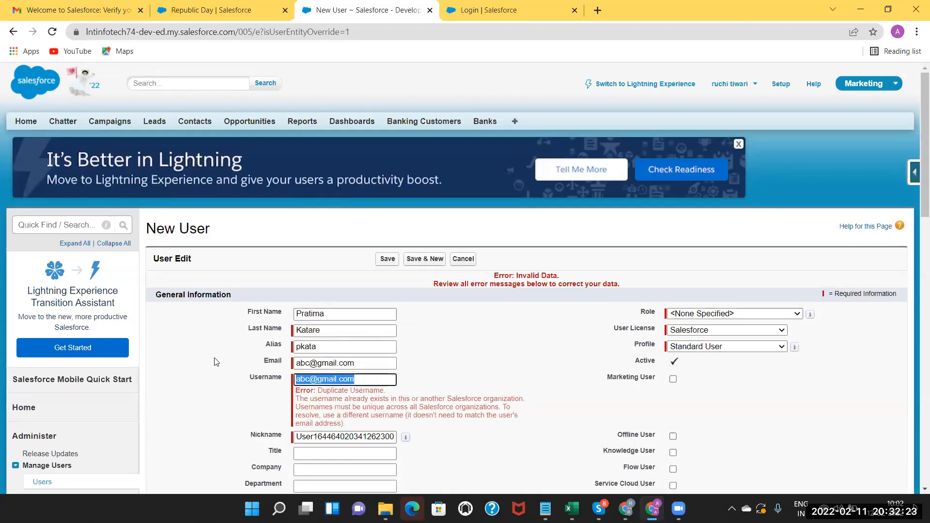
key("BackSpace")
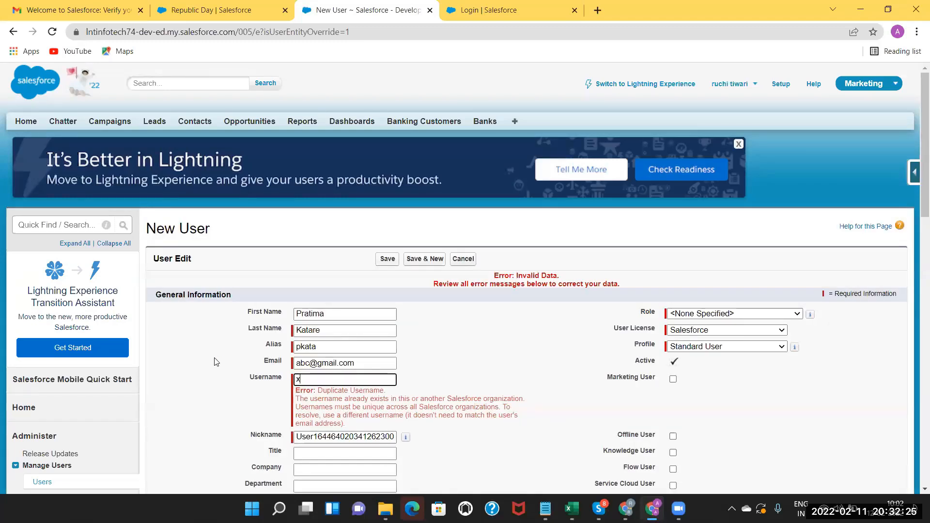
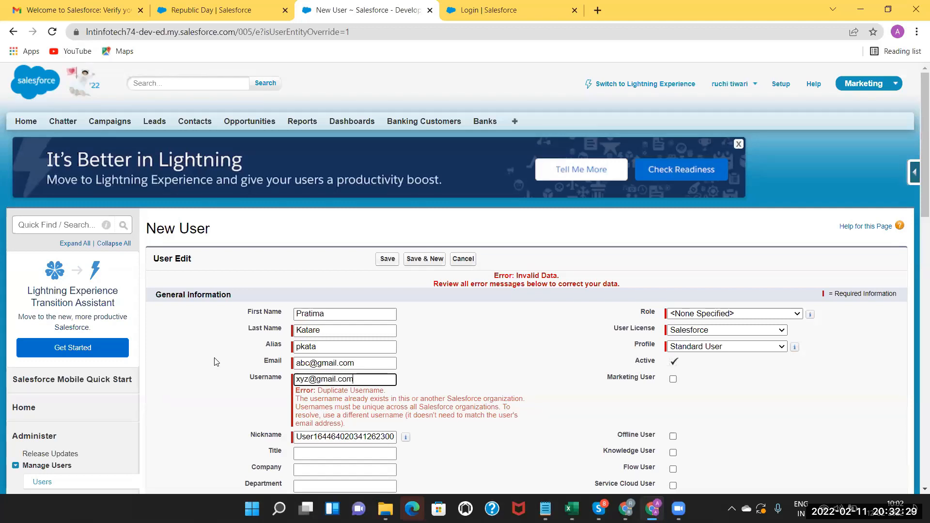
Try two replacement email-style usernames, saving after each one is rejected.
left_click(389, 262)
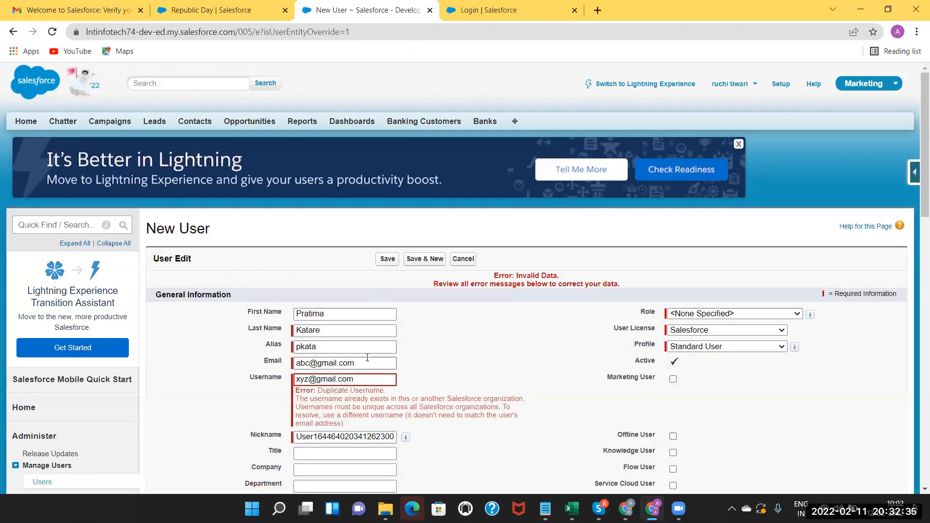
left_click_drag(359, 379, 163, 360)
key("BackSpace")
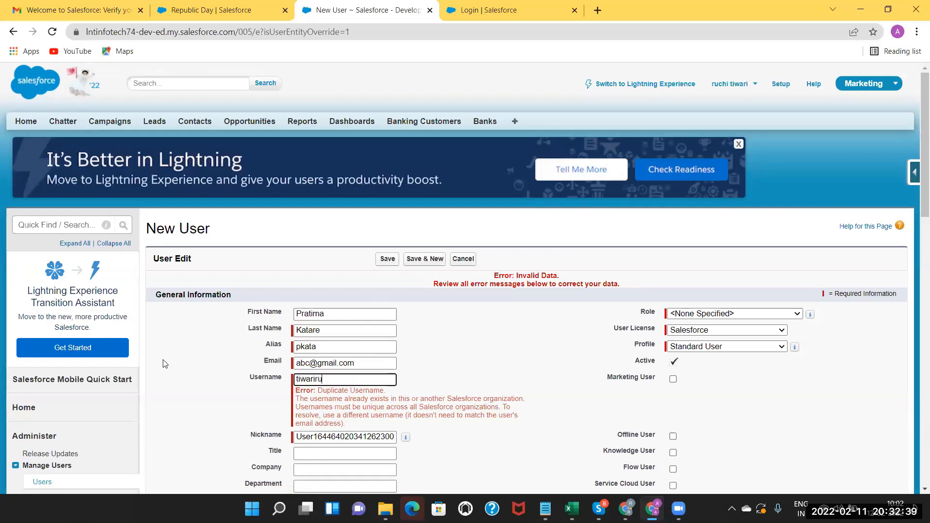
left_click(386, 260)
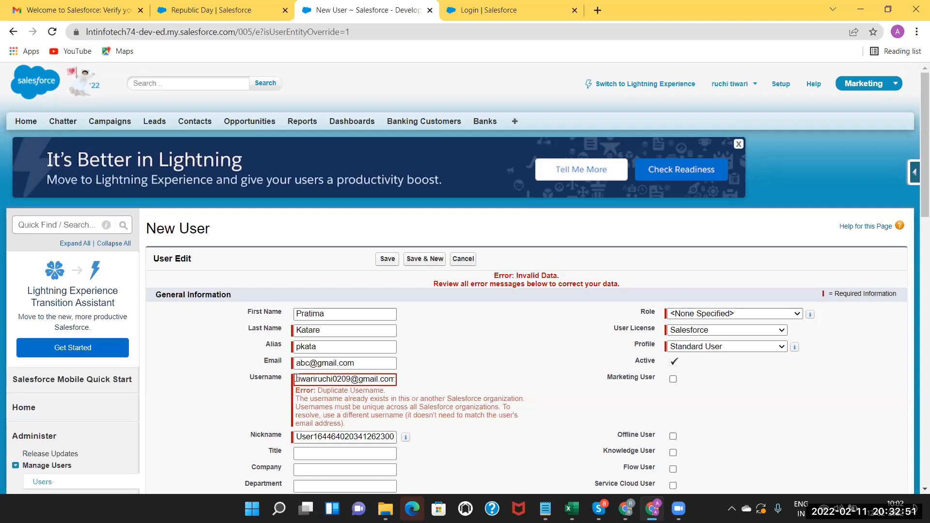
Try a third username, then a version without the email domain, saving each time.
left_click_drag(297, 379, 413, 375)
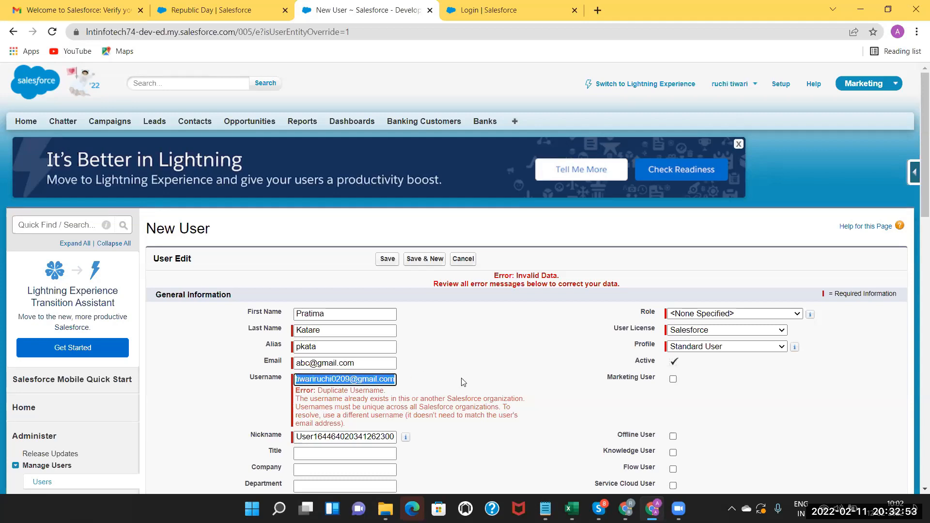
key("BackSpace")
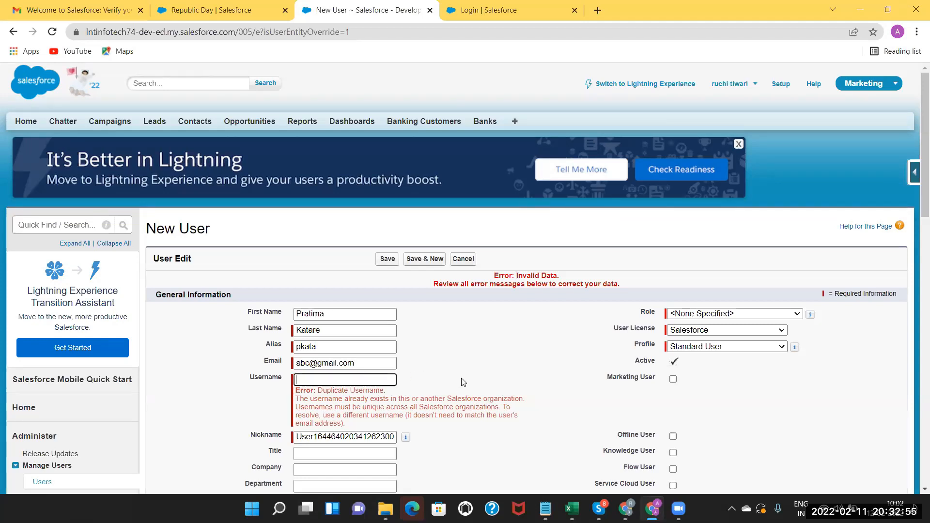
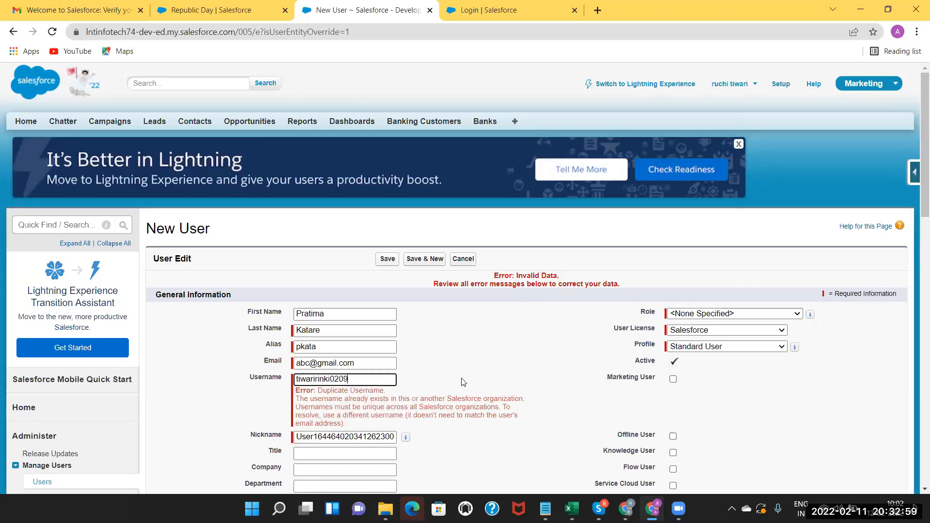
left_click(387, 260)
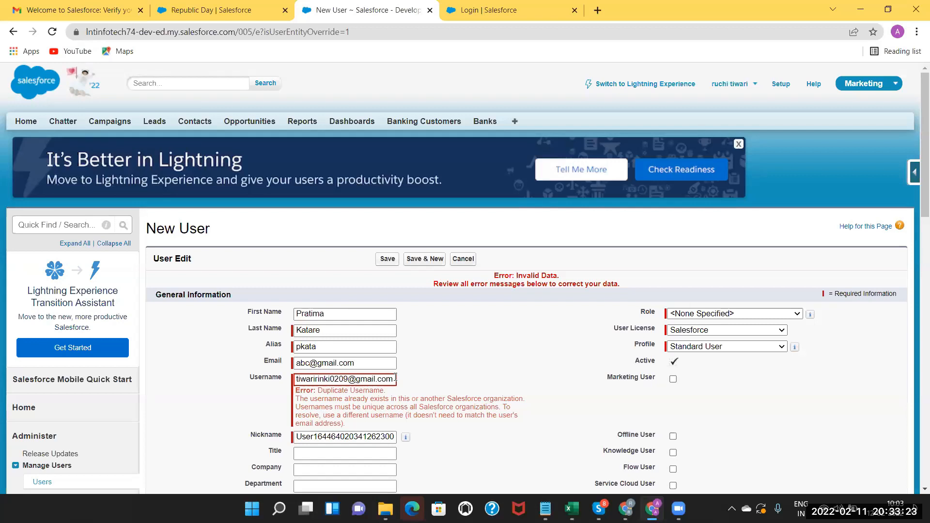
left_click_drag(394, 380, 350, 381)
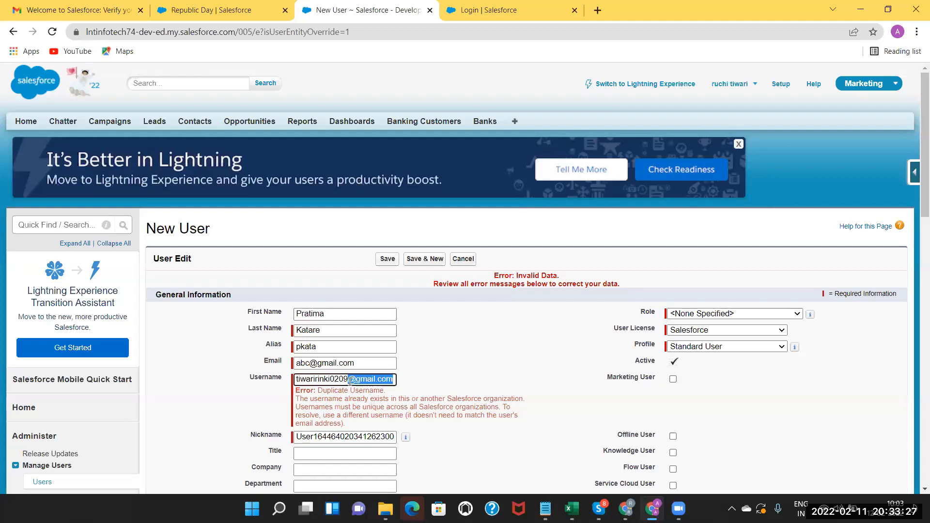
key("BackSpace")
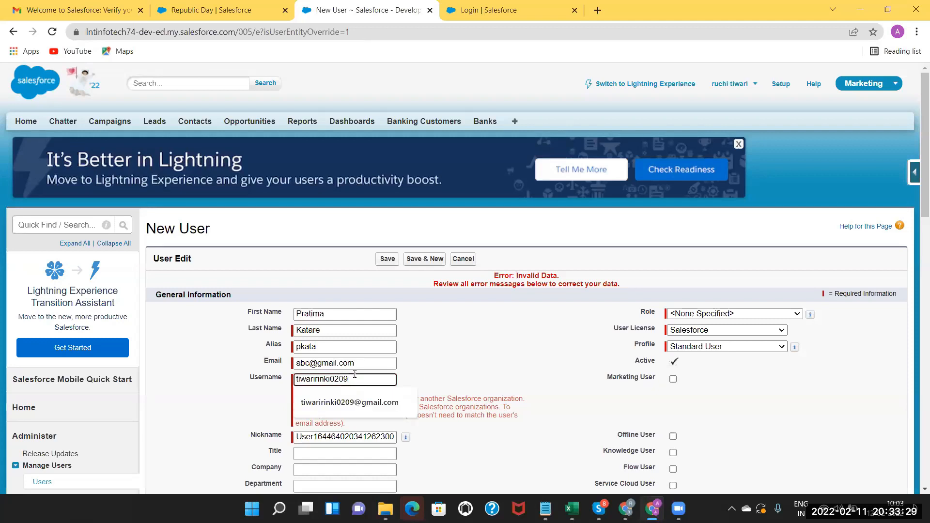
left_click(363, 363)
left_click(385, 260)
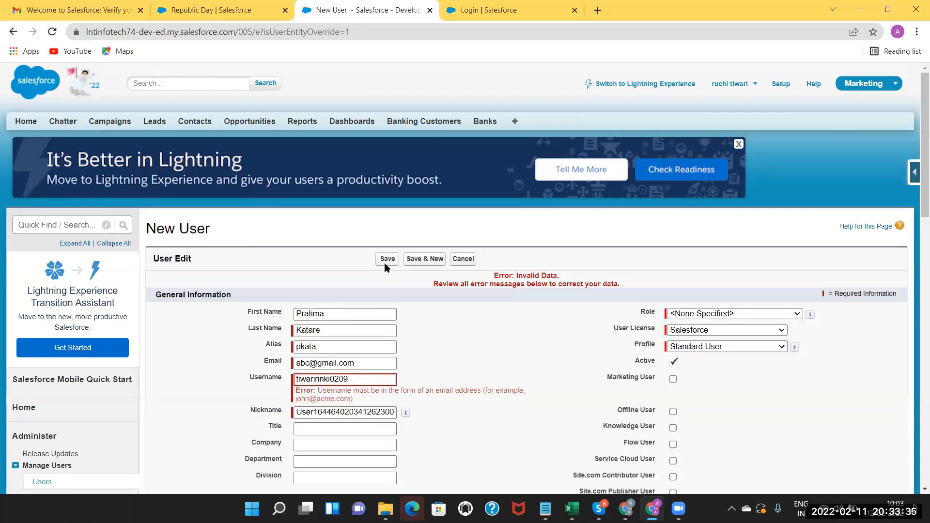
Enter another email-style username and save the new user successfully.
double_click(353, 380)
key("BackSpace")
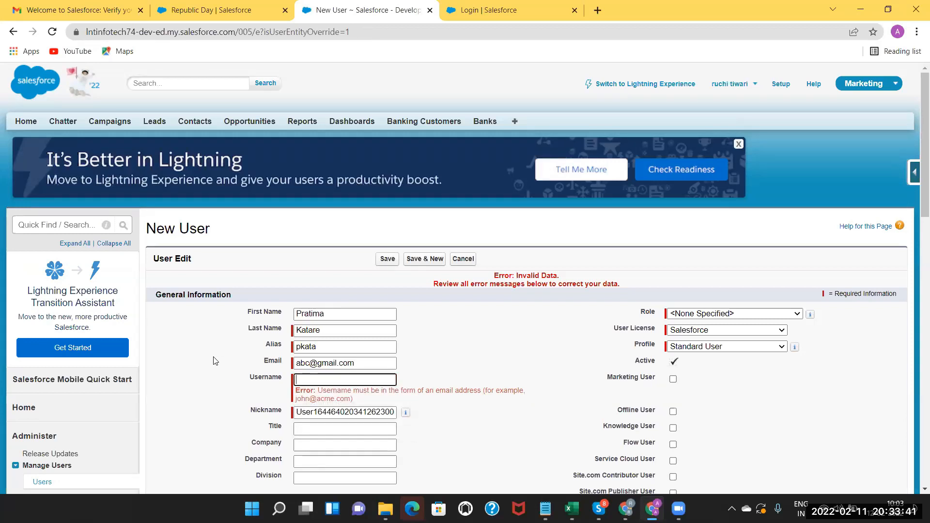
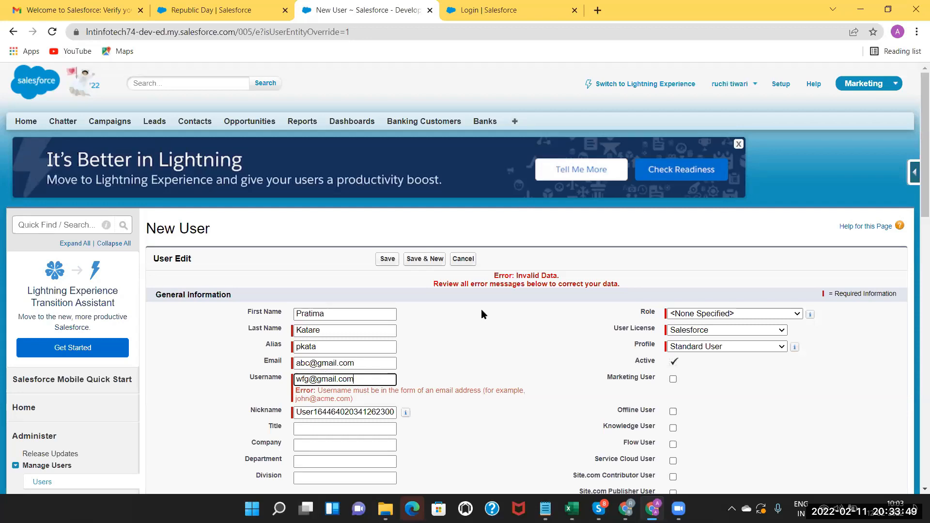
left_click(391, 259)
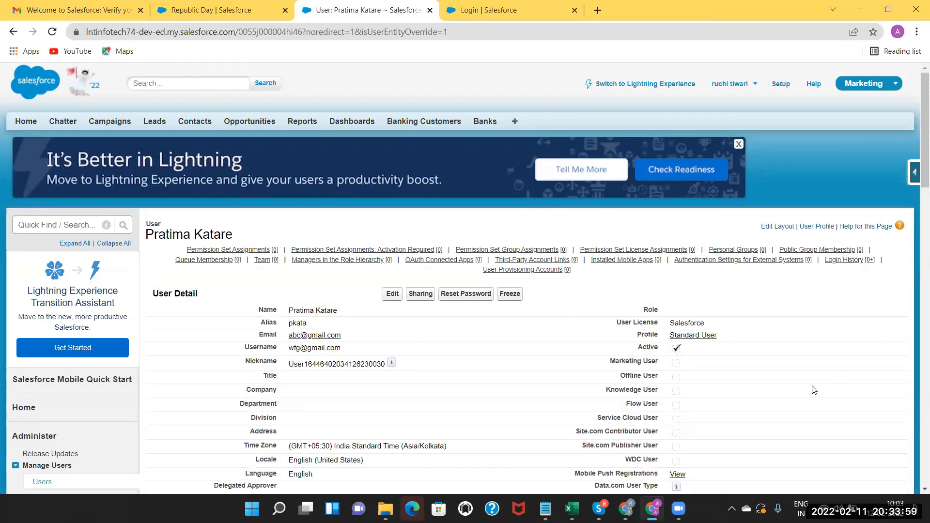
Scroll through the new user's detail page, checking Active status, locale and language.
scroll(916, 281, "down", 2)
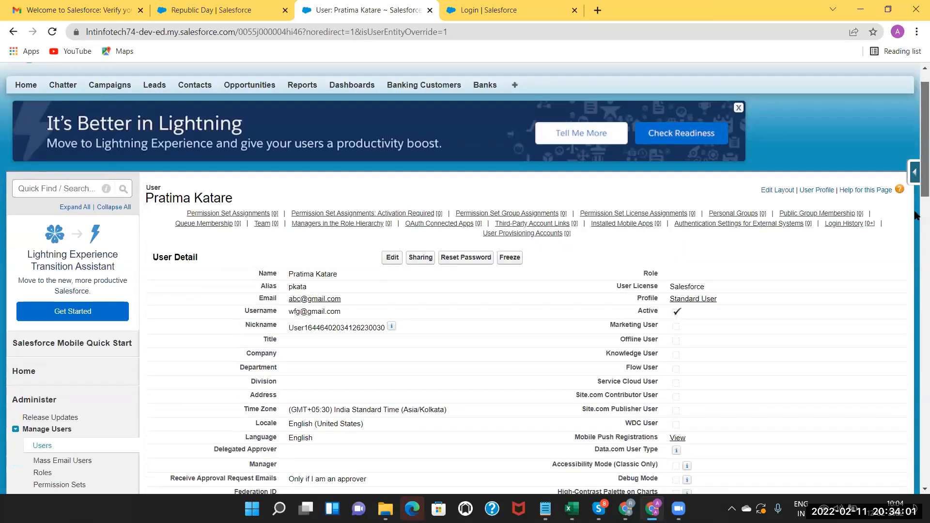
scroll(916, 291, "down", 2)
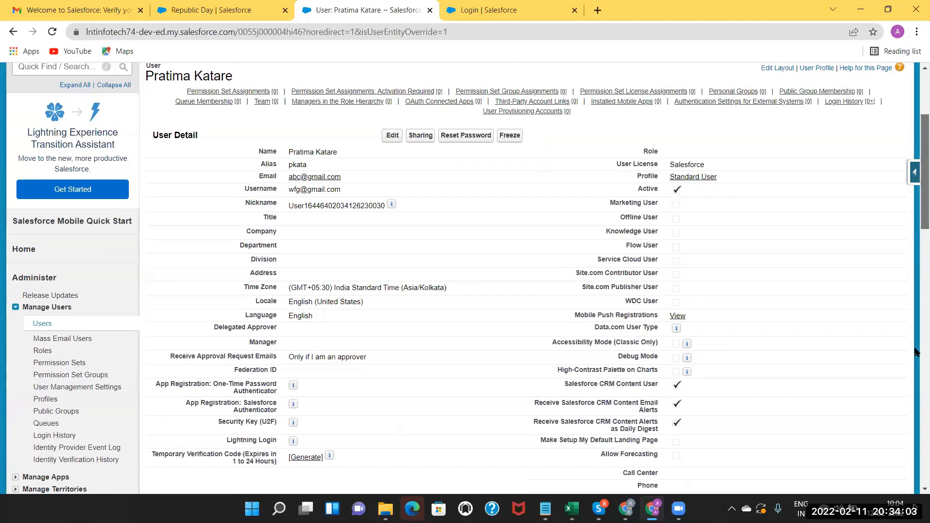
scroll(608, 253, "down", 4)
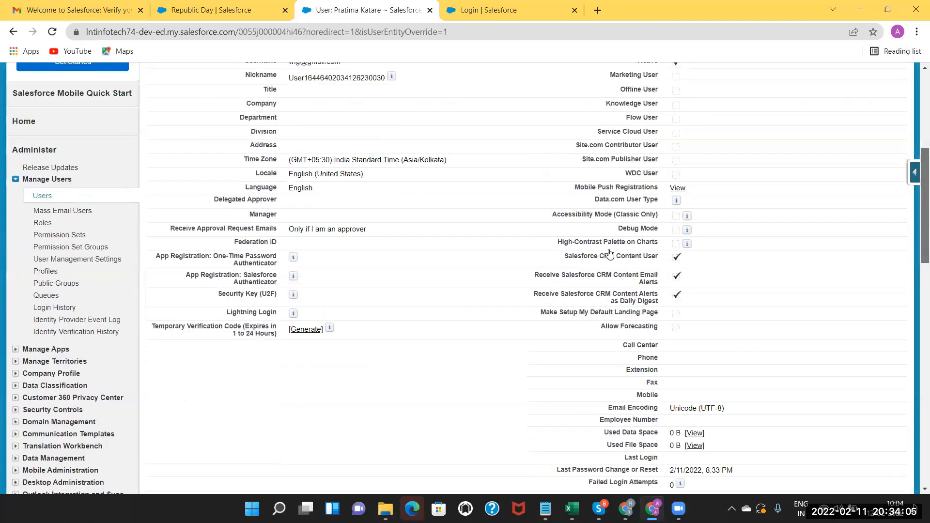
scroll(524, 333, "down", 1)
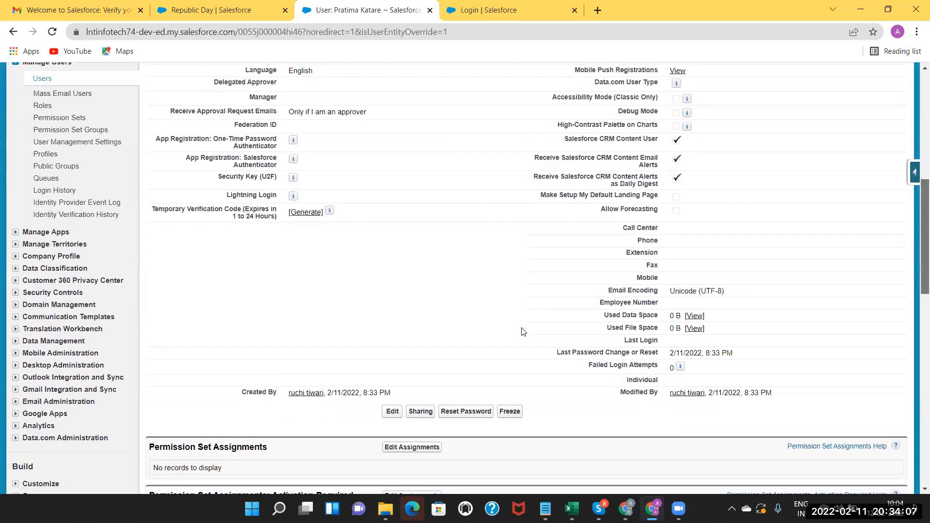
scroll(523, 332, "down", 1)
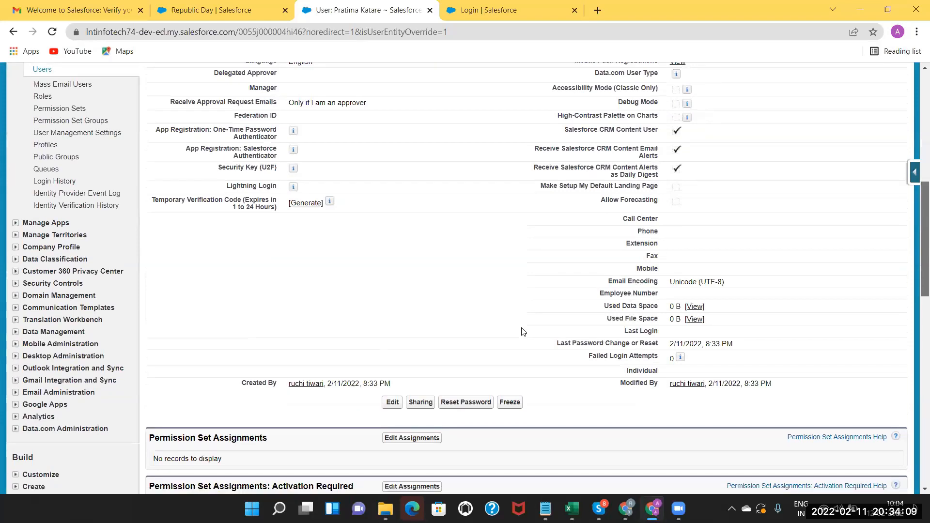
scroll(524, 332, "up", 8)
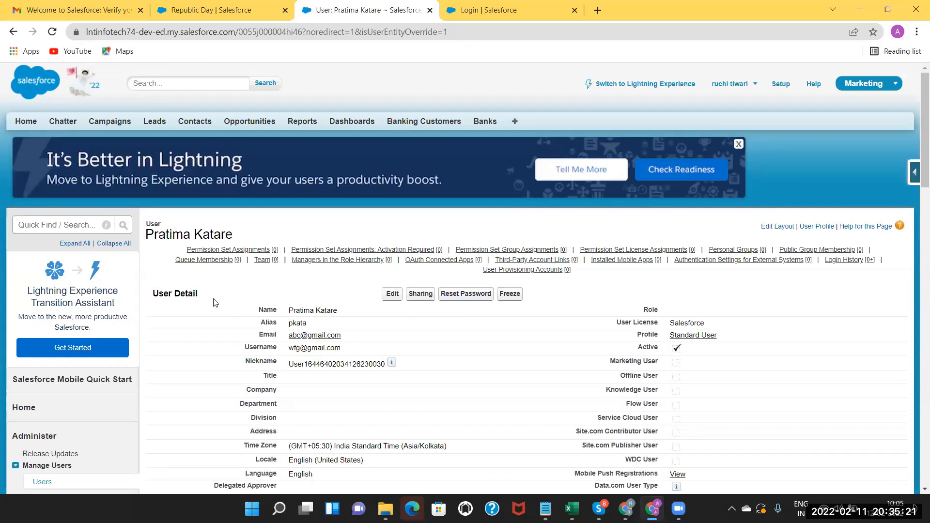
Reset the new user's password and confirm so a new one is emailed.
left_click(464, 297)
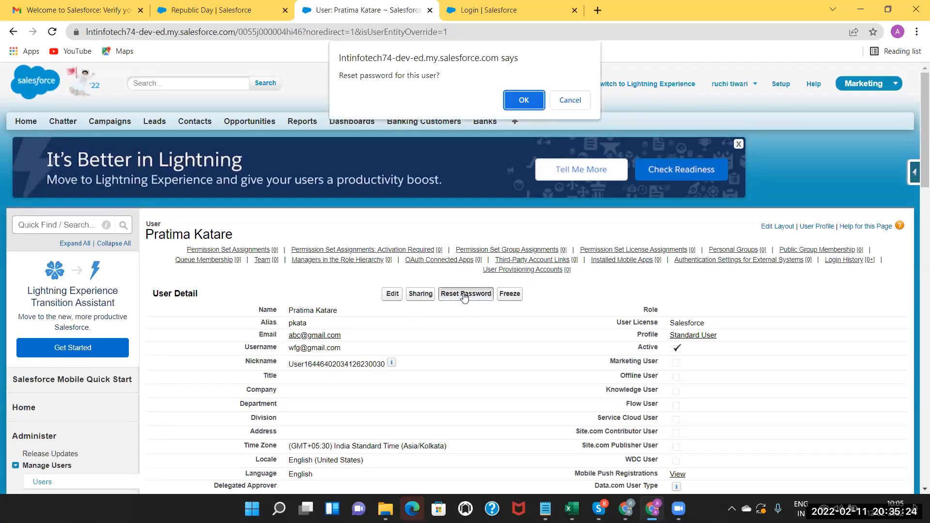
left_click(524, 101)
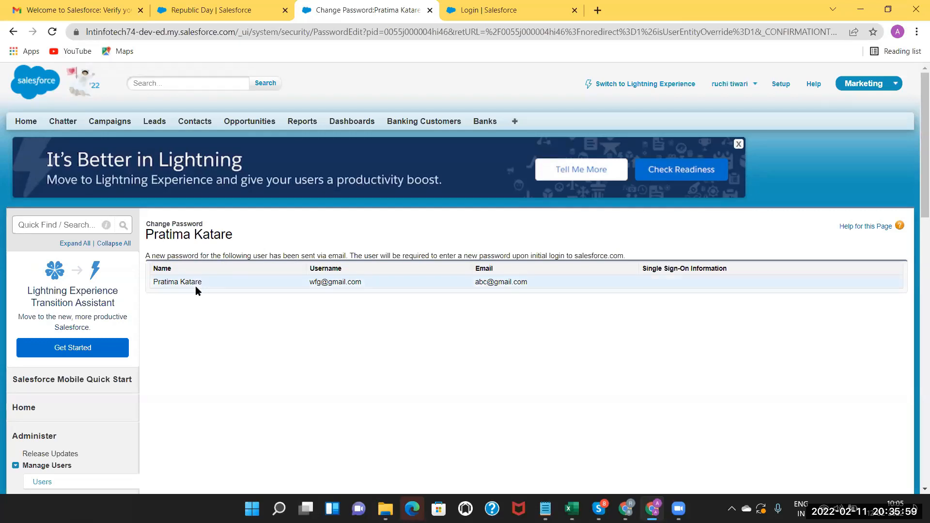
Find 'user' in Quick Find and open All Users, showing the new Standard User account listed.
left_click(47, 224)
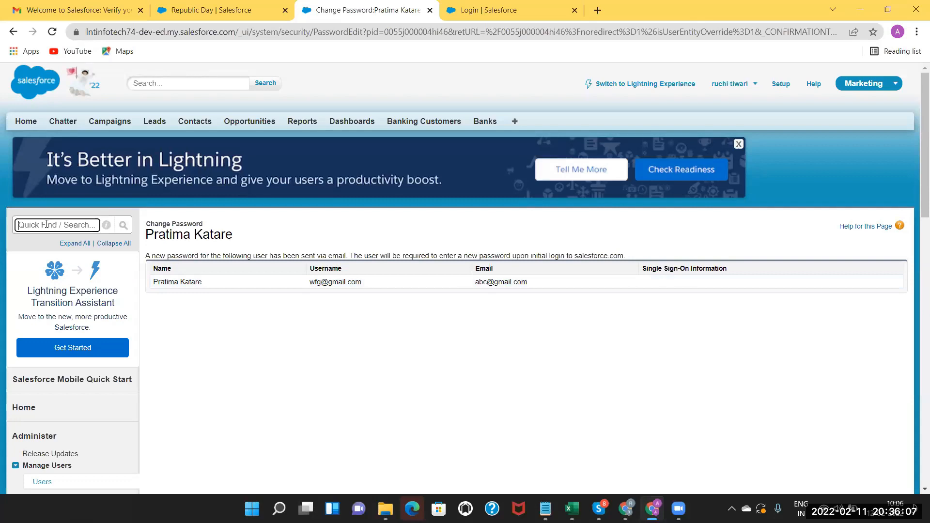
type("user")
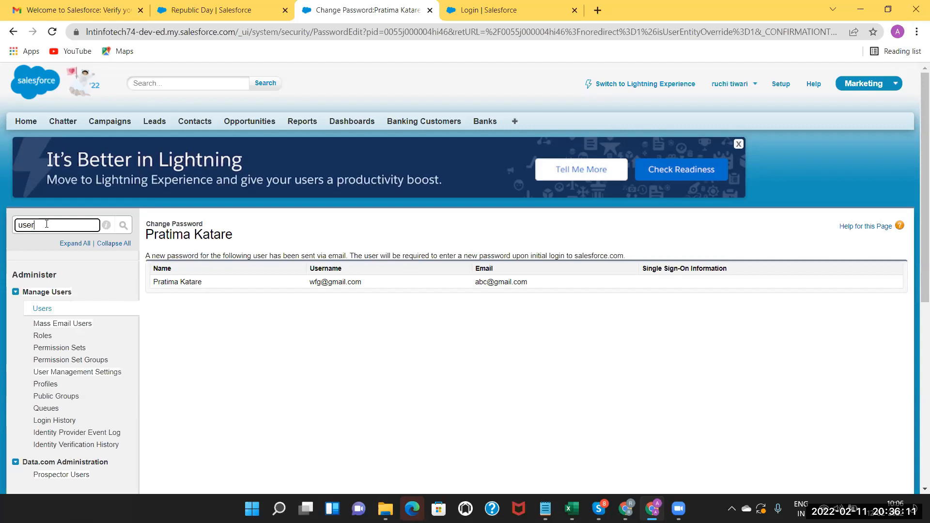
left_click(42, 310)
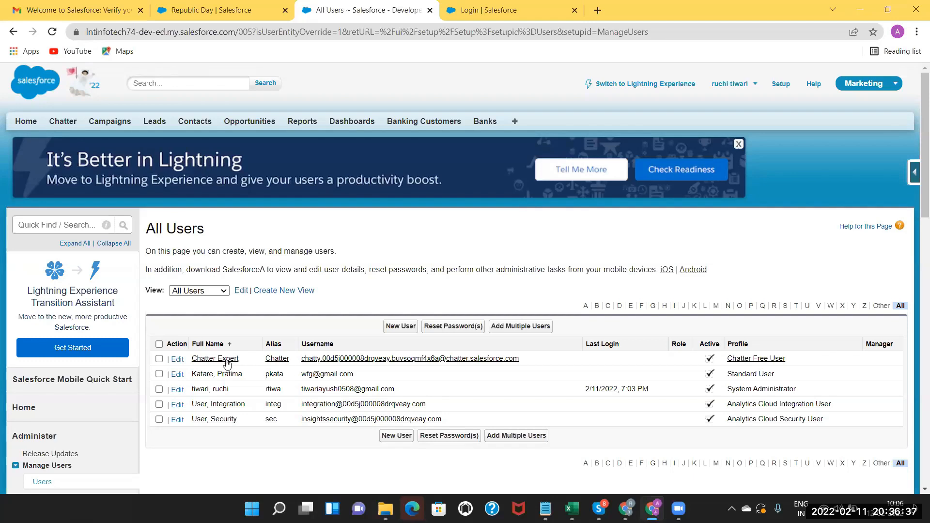
left_click(400, 327)
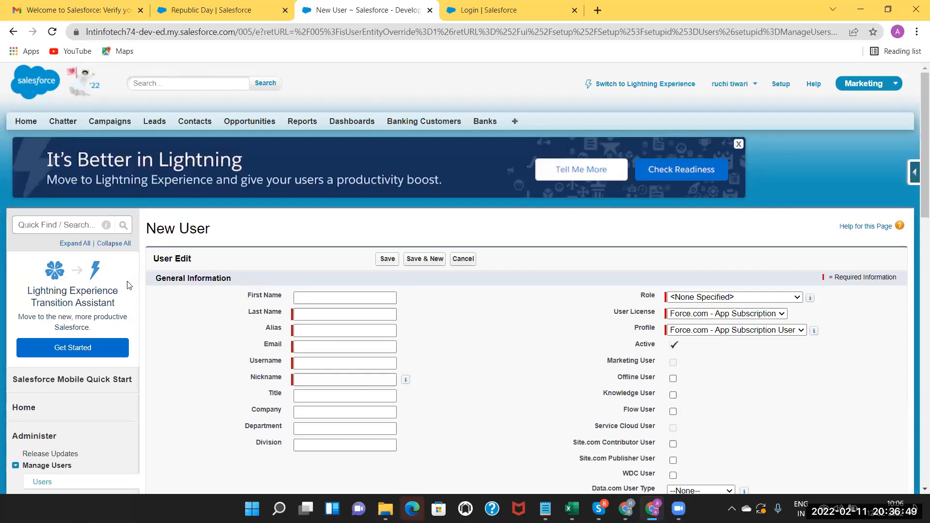
left_click(14, 32)
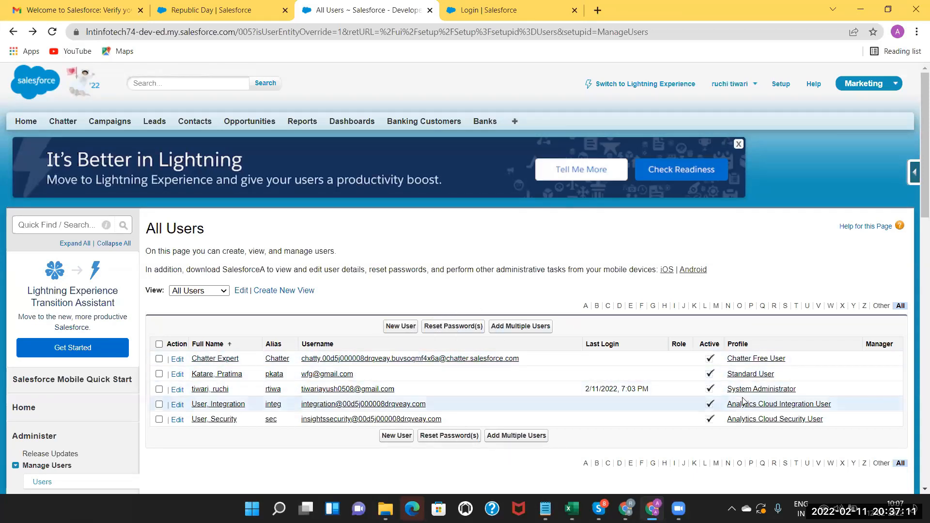
left_click(44, 225)
type("user")
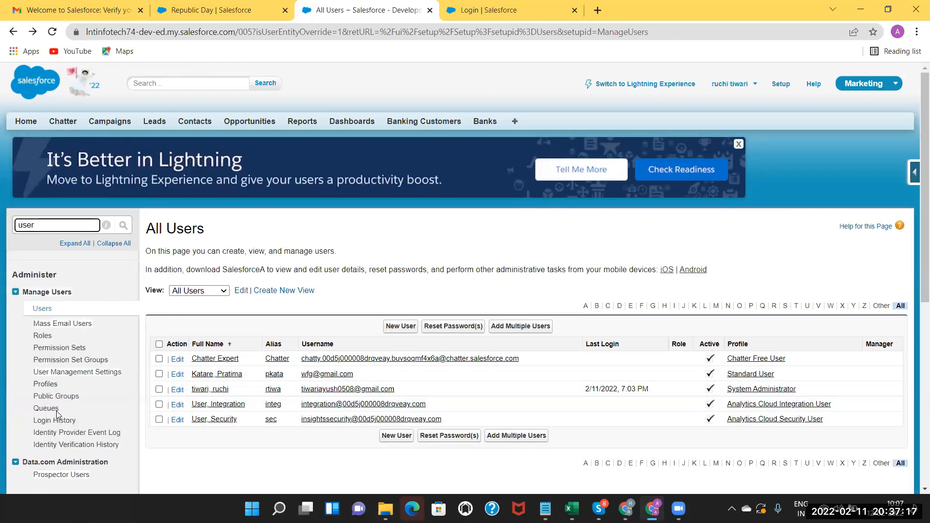
left_click(72, 374)
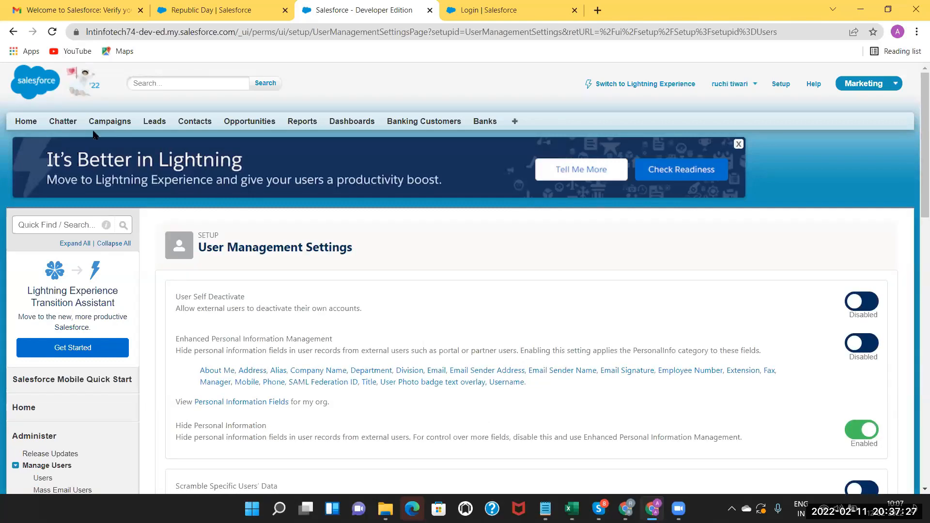
left_click(12, 33)
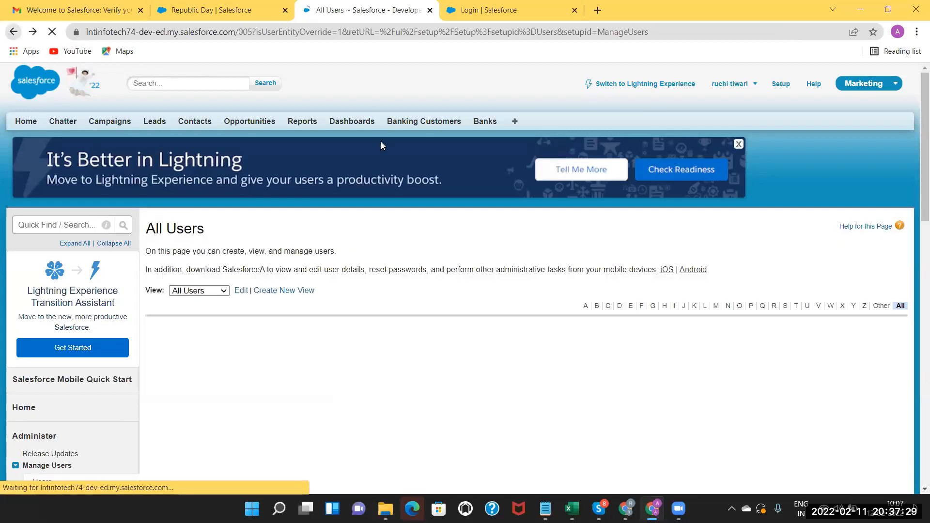
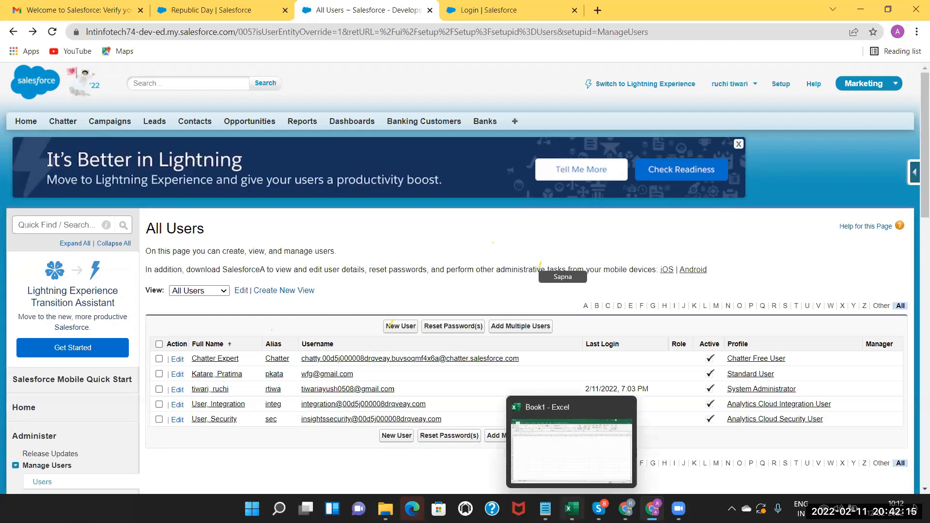
Switch from the Salesforce All Users page to the Book1 workbook in Excel.
left_click(572, 509)
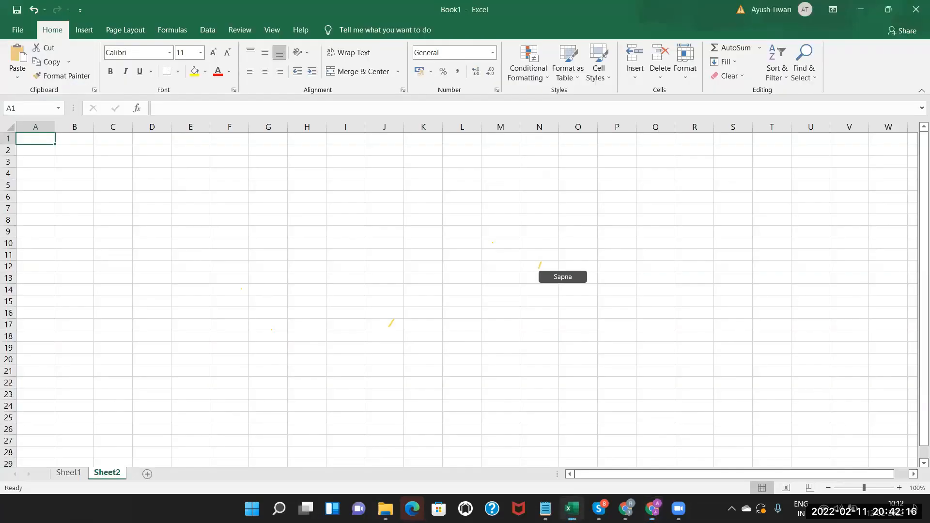
Enter a bold 'Hotel Management' title in J3, widening column J to fit.
left_click(329, 390)
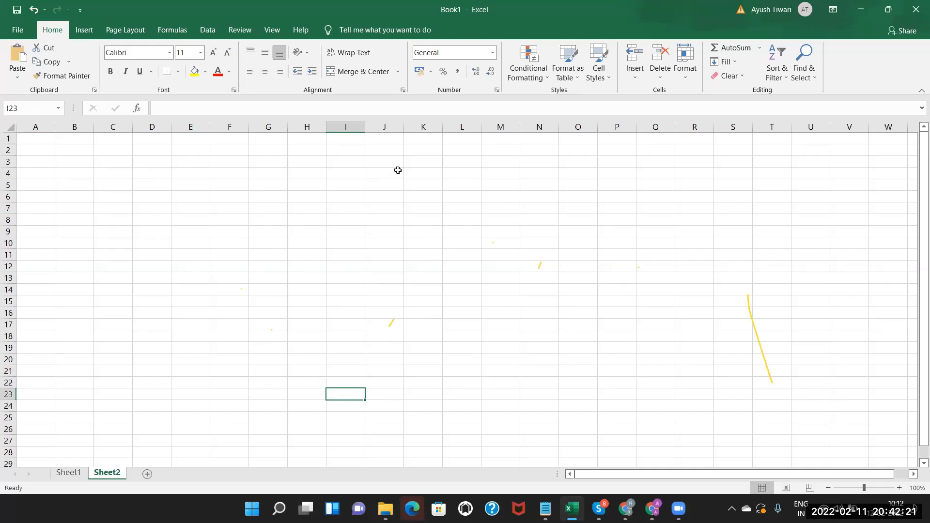
double_click(379, 162)
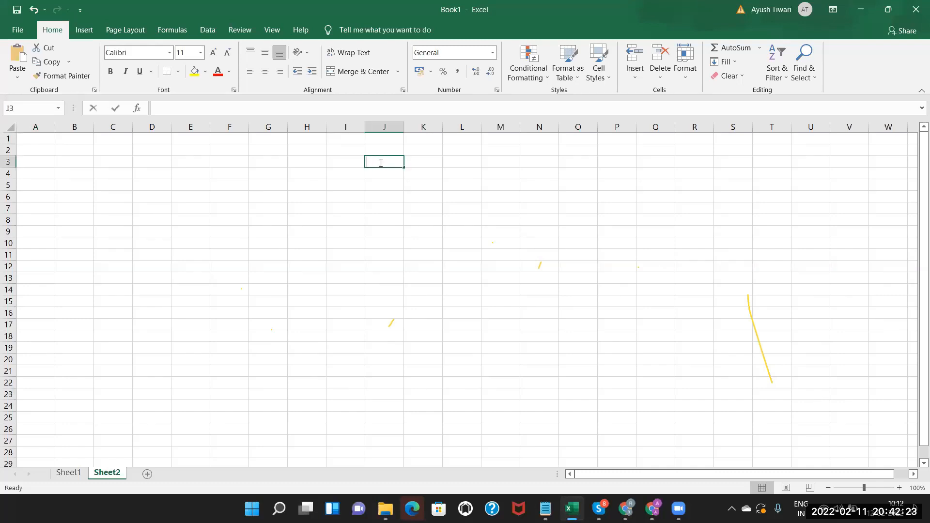
type("Ho")
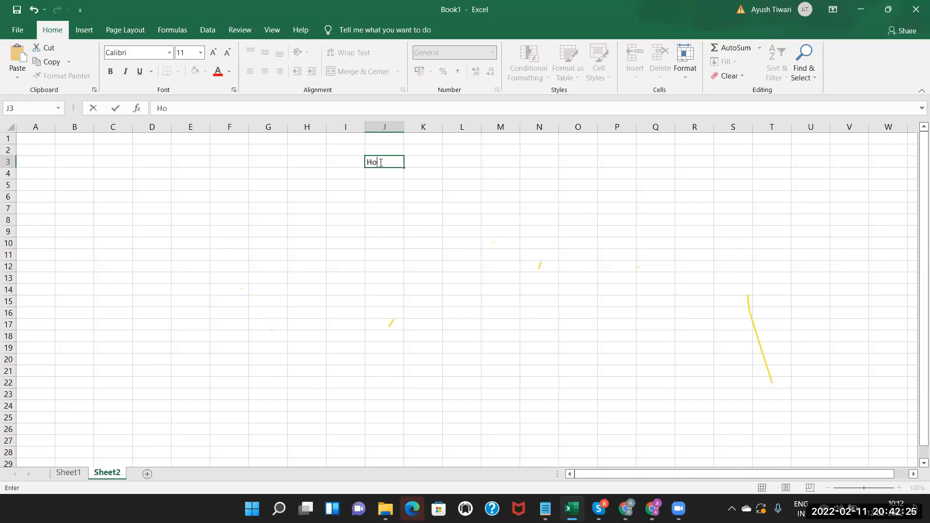
type("tel management")
double_click(404, 126)
left_click(397, 161)
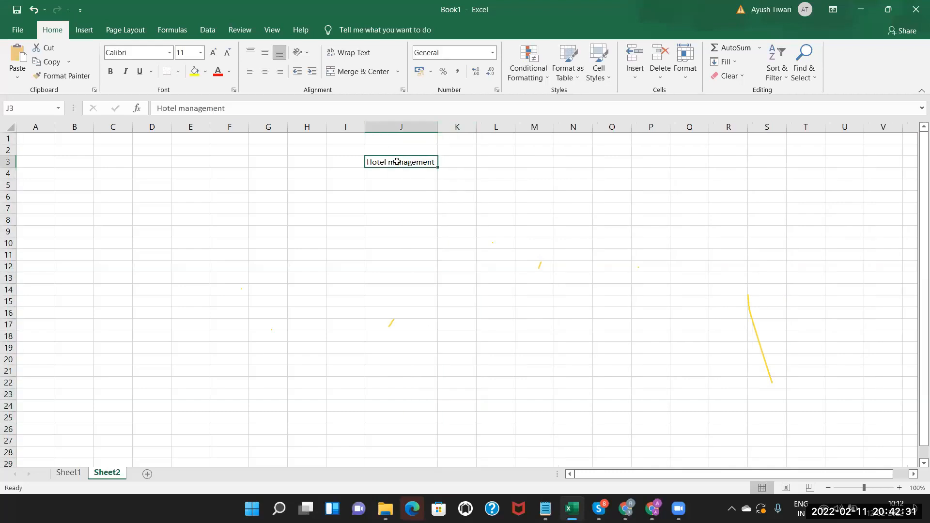
left_click(110, 72)
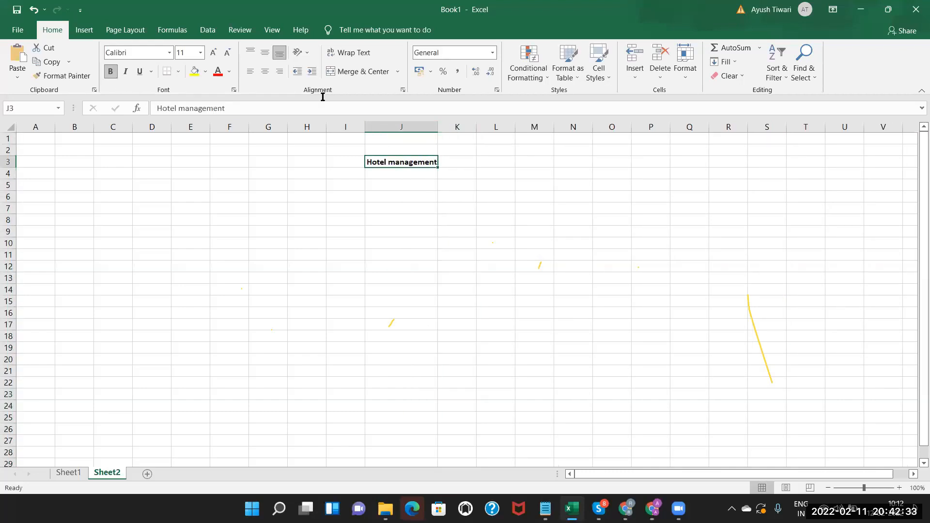
double_click(395, 161)
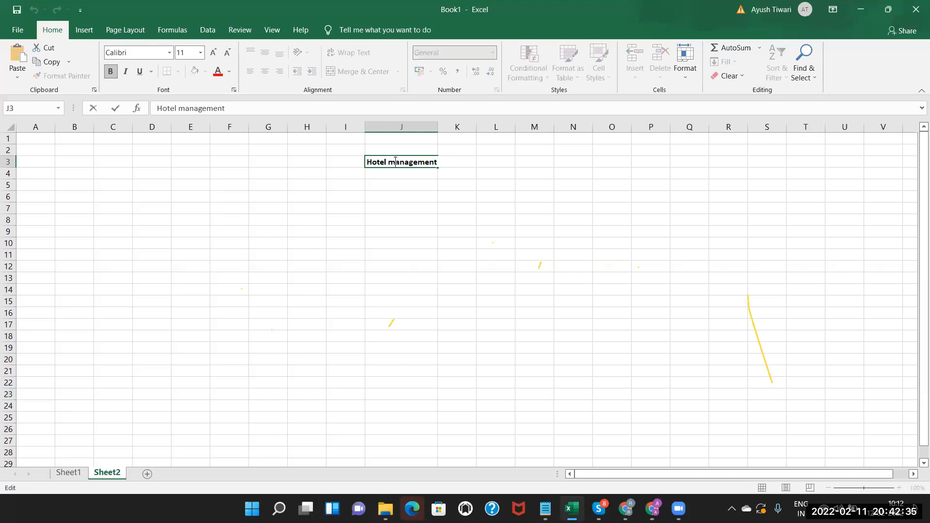
key("BackSpace")
type("M")
left_click(388, 175)
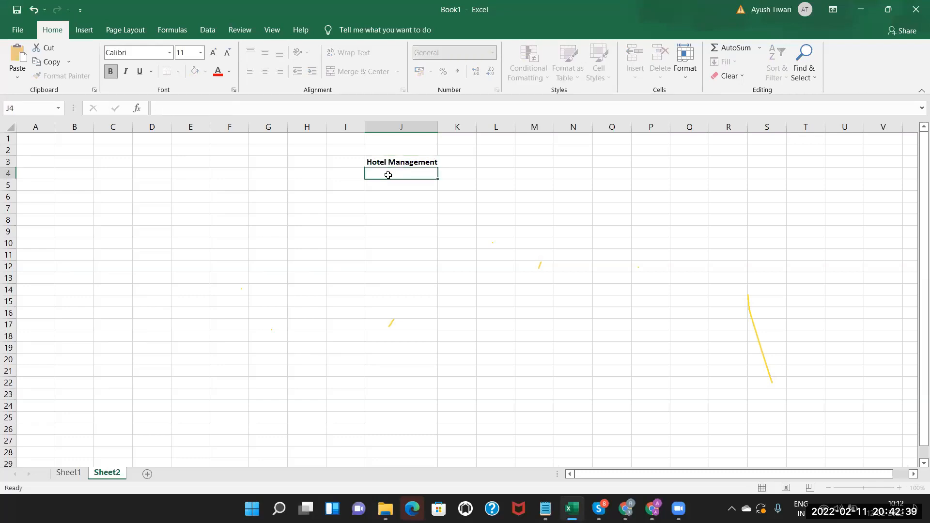
left_click(400, 160)
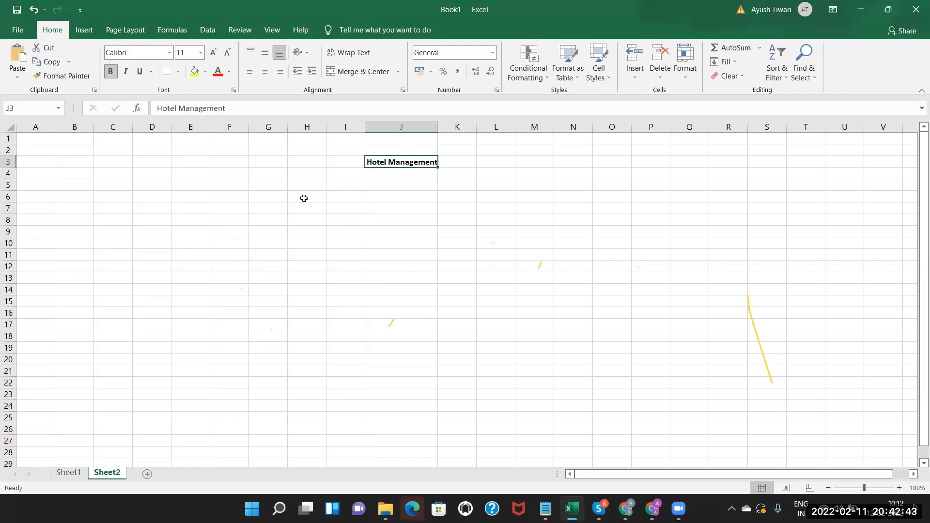
Add bold headings CUSTOMERS in G6 and HOTELS in M6, widening column G.
double_click(269, 197)
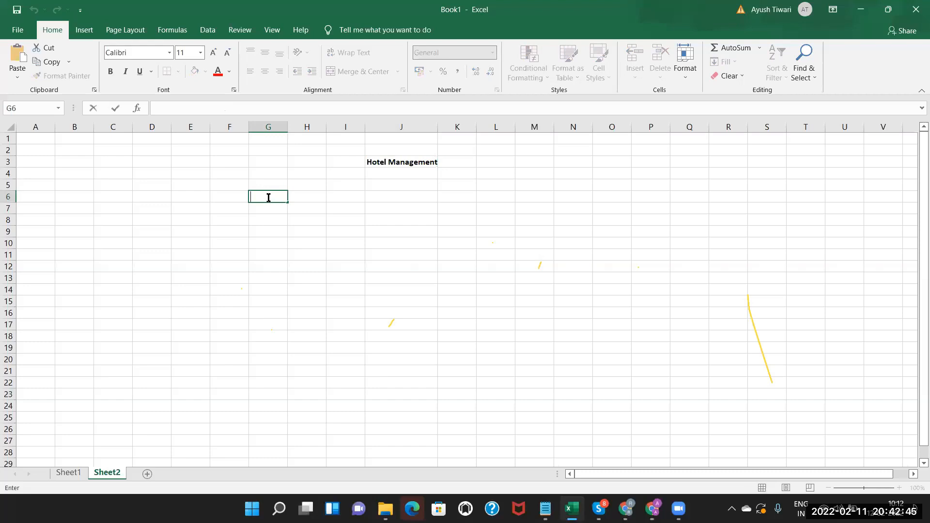
type("CUSTOMERS")
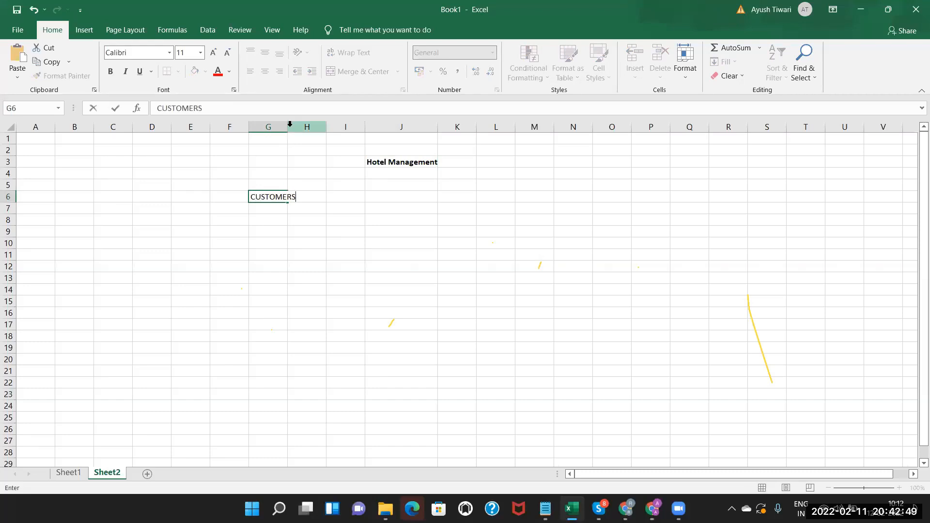
left_click(268, 127)
double_click(288, 127)
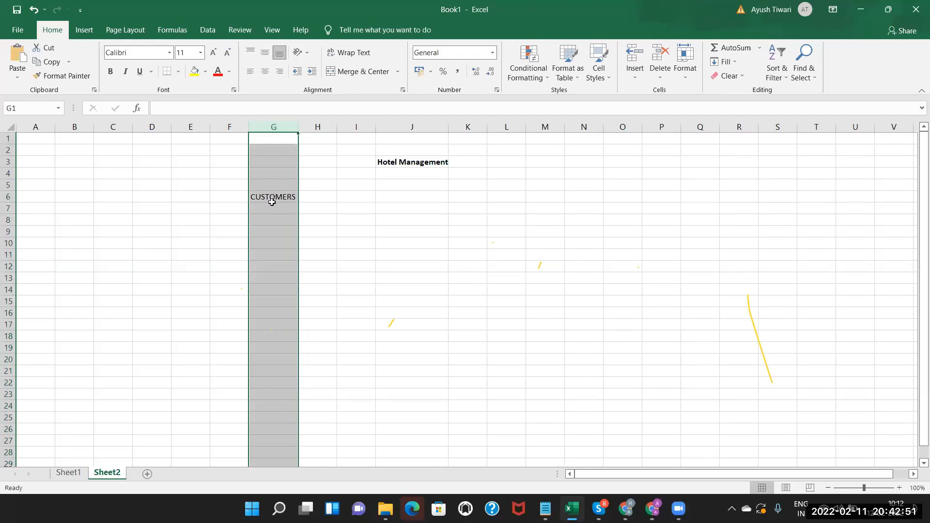
left_click(272, 198)
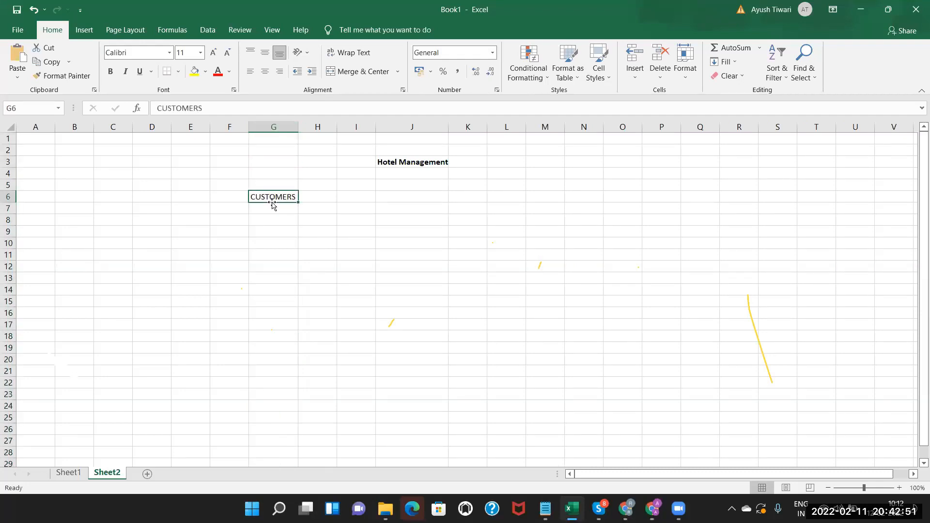
left_click(110, 75)
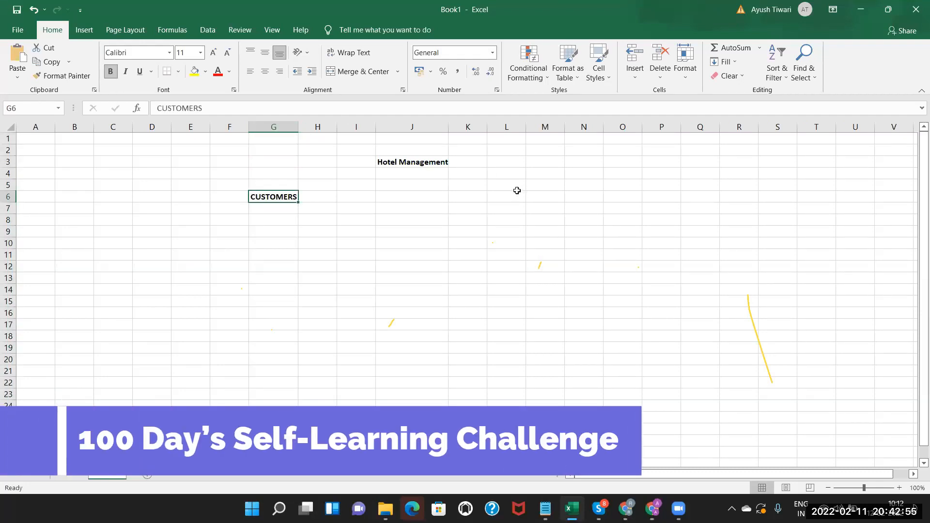
left_click(534, 193)
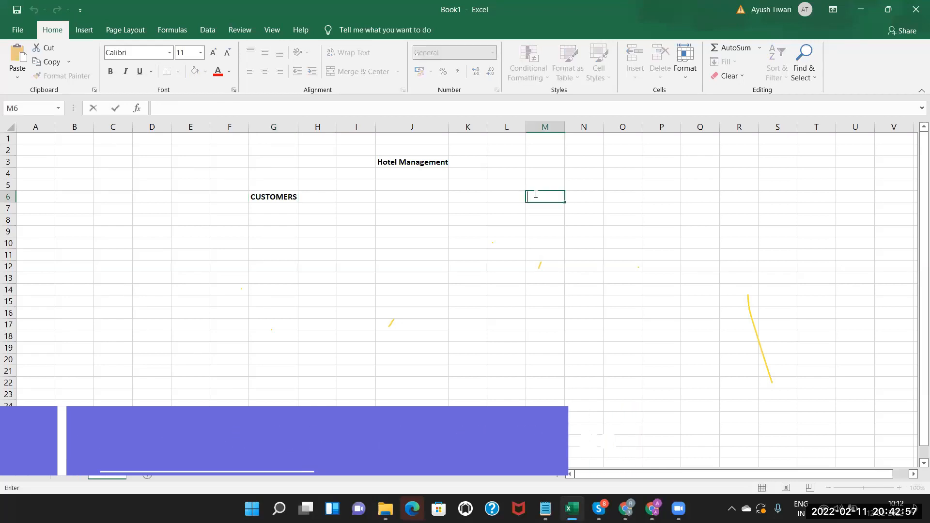
type("HOTELS")
left_click(477, 198)
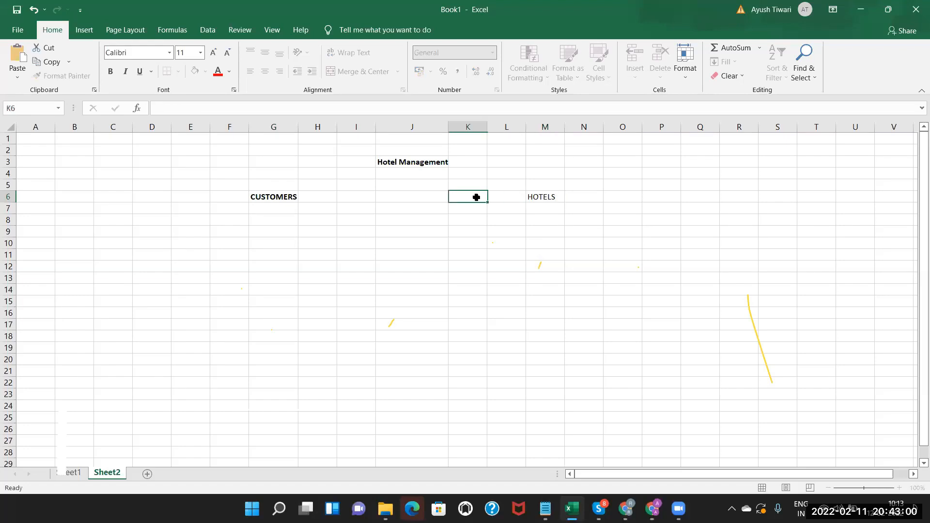
left_click(539, 198)
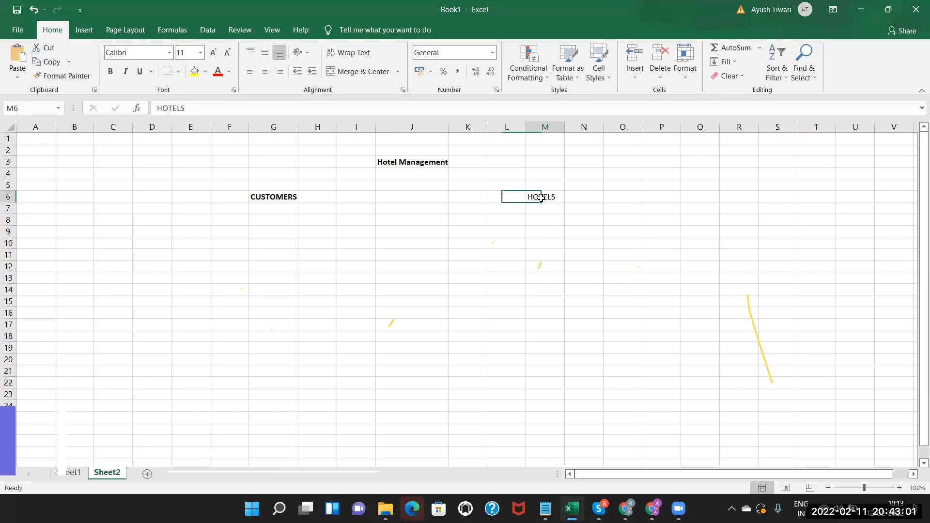
left_click(111, 71)
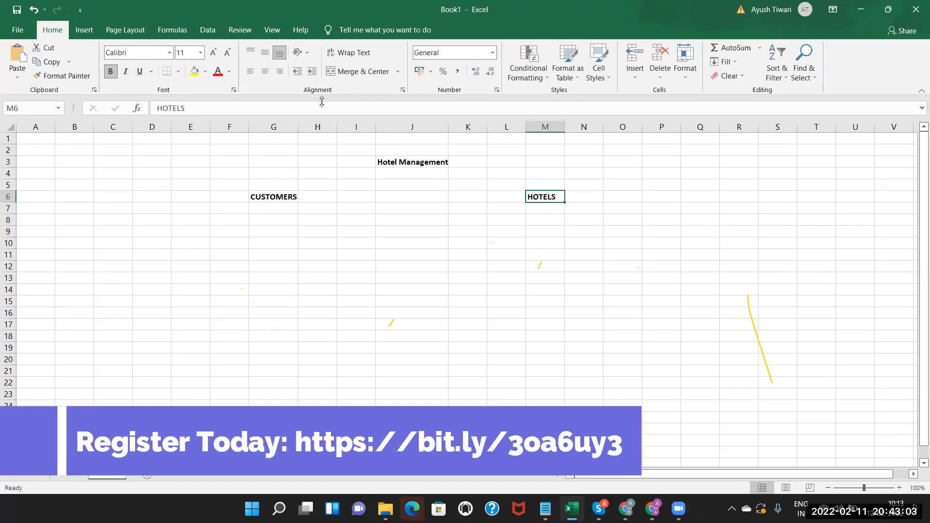
left_click(399, 163)
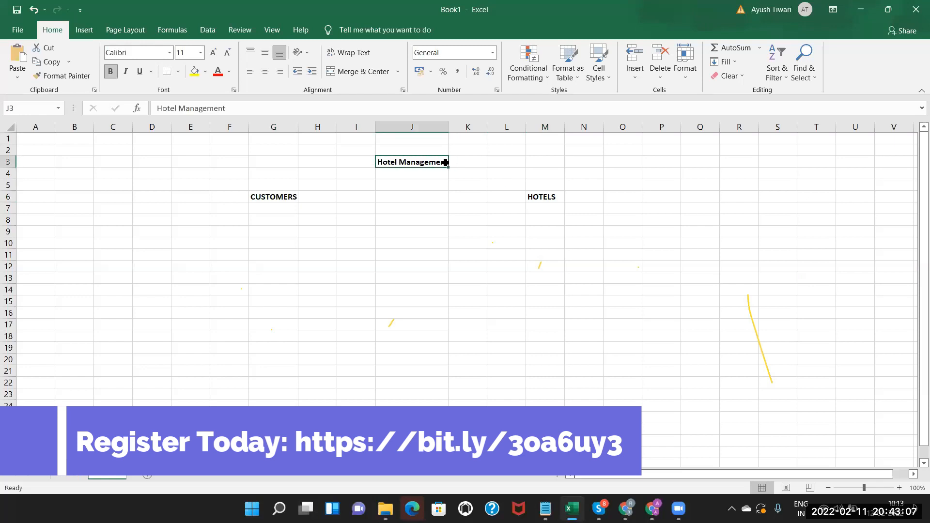
Put a bold PROJECT label into cell I3.
left_click(357, 164)
type("PR")
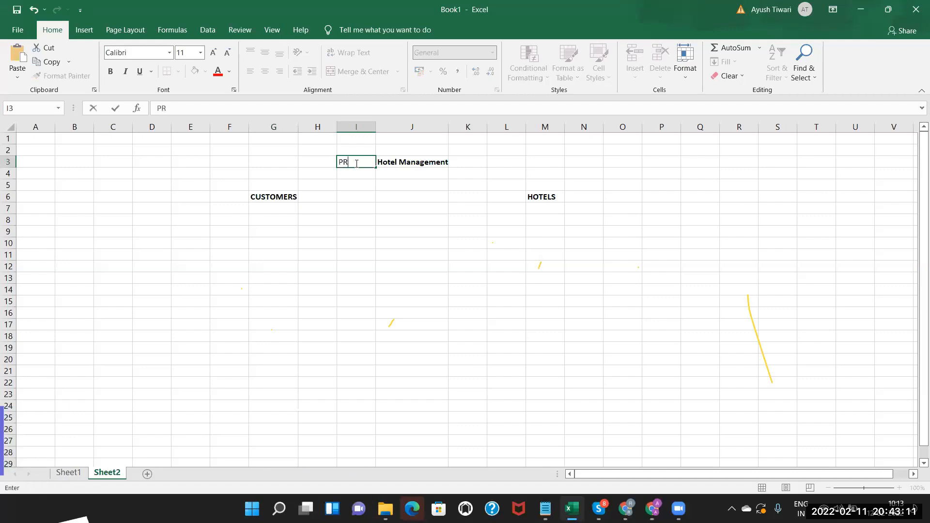
type("OJECT")
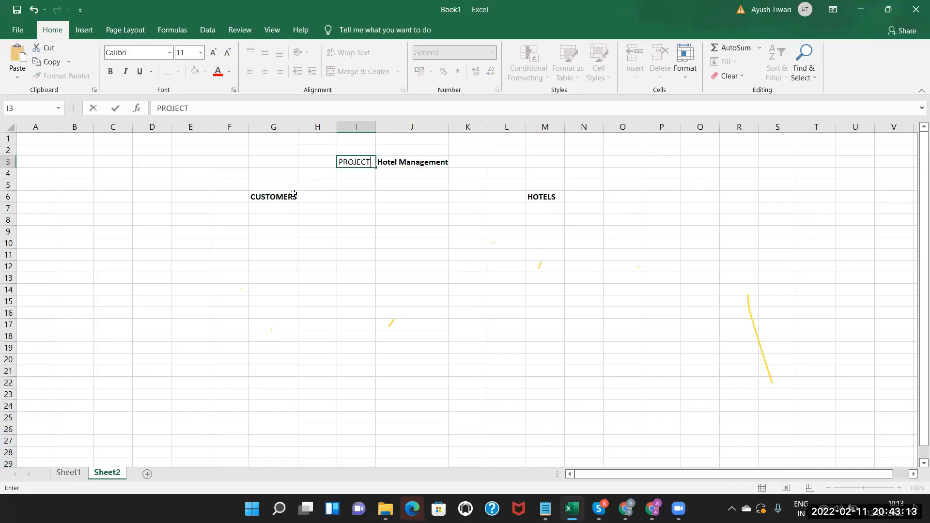
left_click(311, 160)
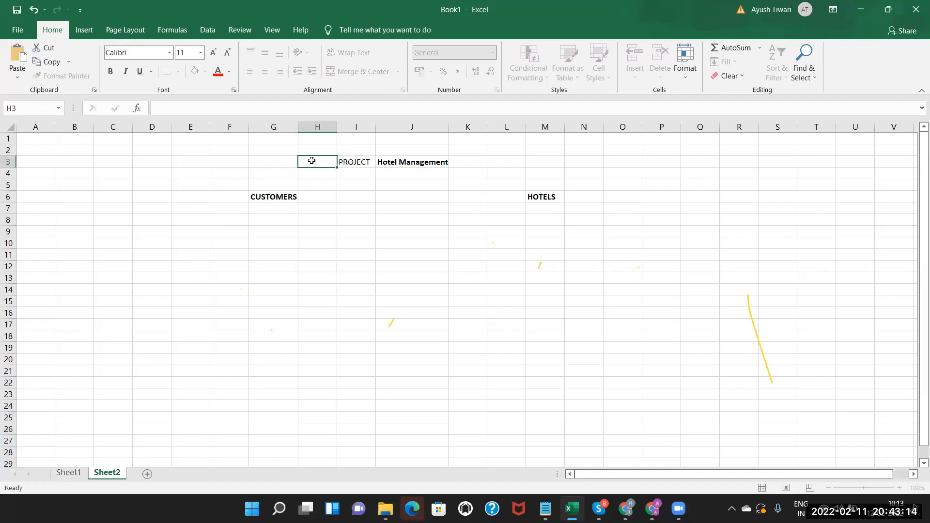
left_click(363, 162)
left_click(111, 71)
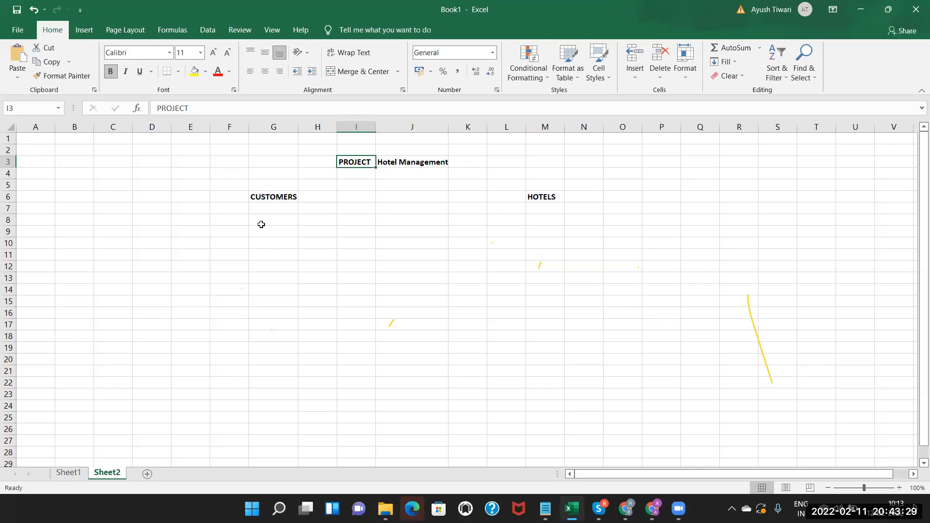
List customer fields Name, Contact, Email ID and Address in G8 to G11.
double_click(263, 220)
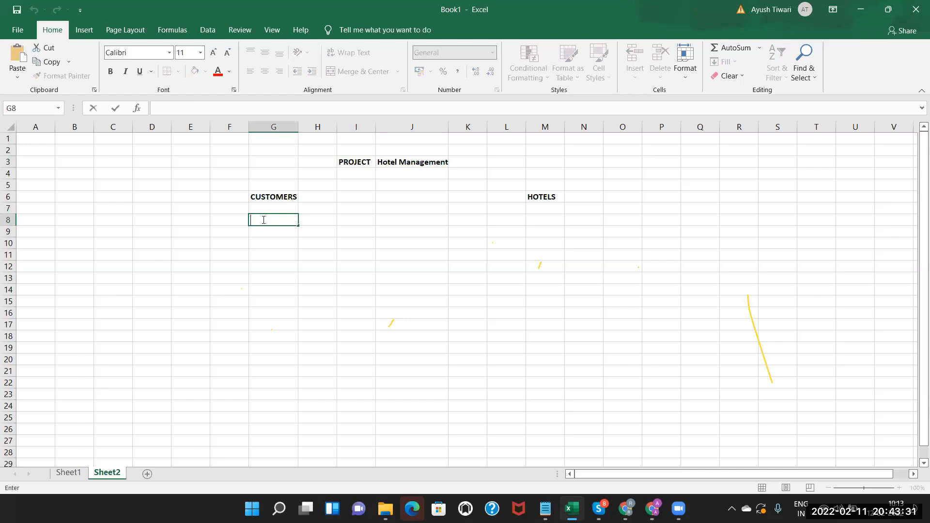
type("Name")
double_click(269, 234)
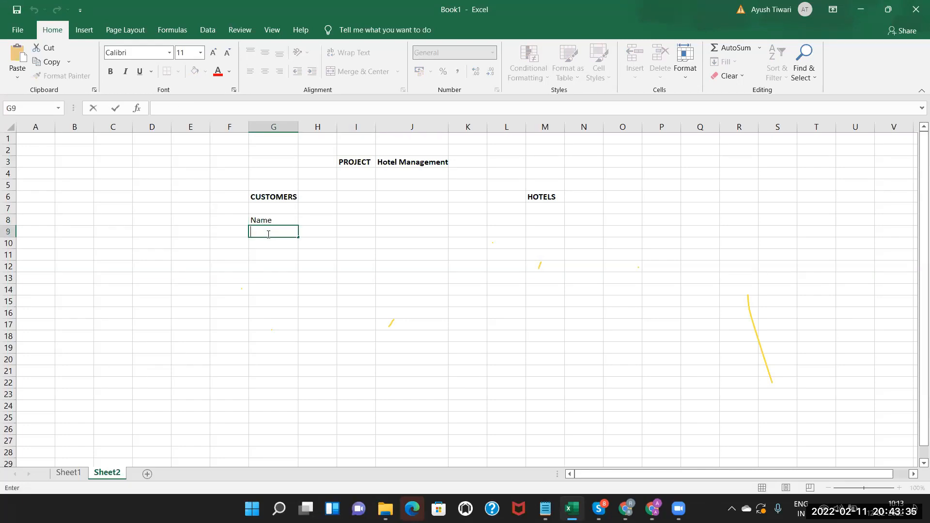
type("Contact")
double_click(265, 241)
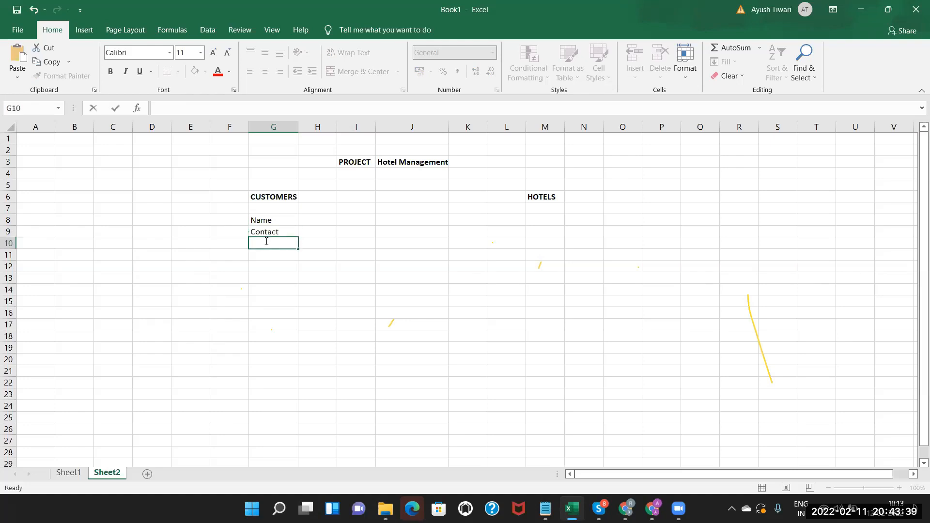
type("Email ID")
left_click(260, 255)
type("Address")
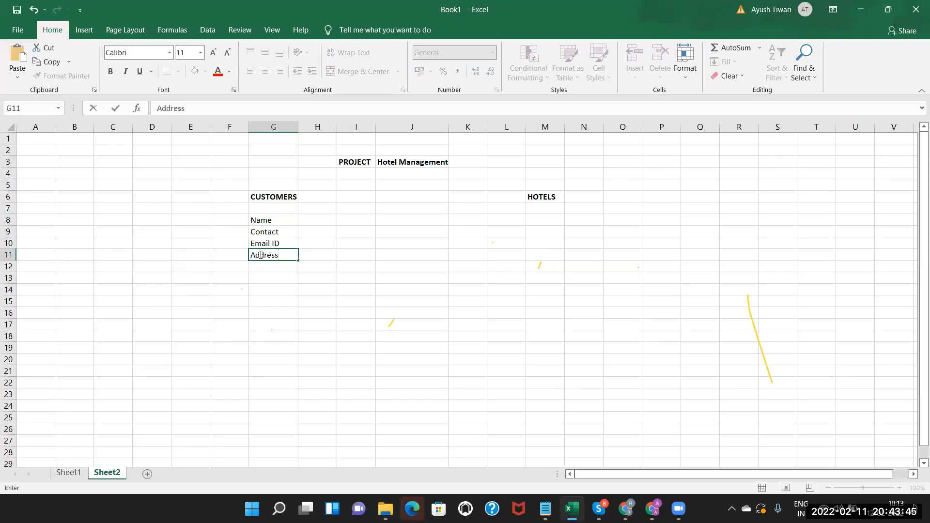
left_click(539, 222)
List hotel fields Hotel Name, Type and Address in M8 to M10.
double_click(540, 223)
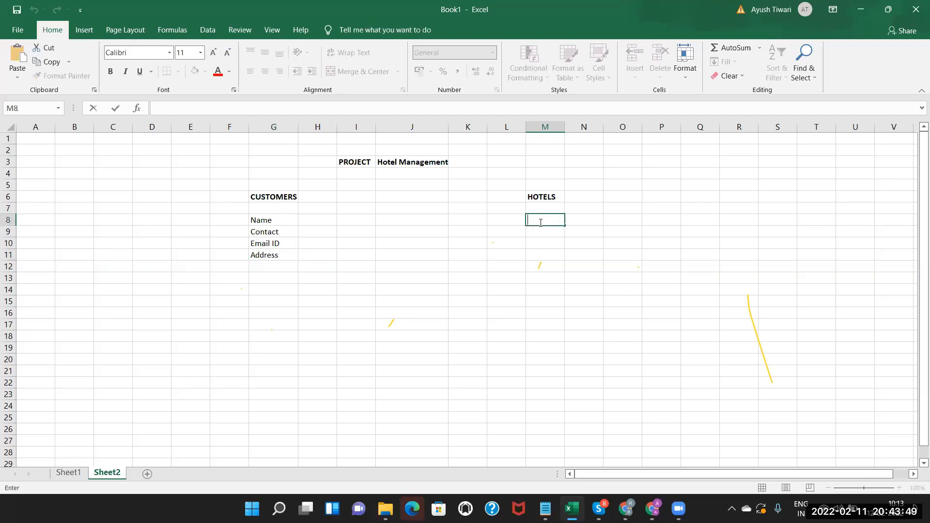
type("Hotel Name")
key("Return")
double_click(541, 230)
type("TY")
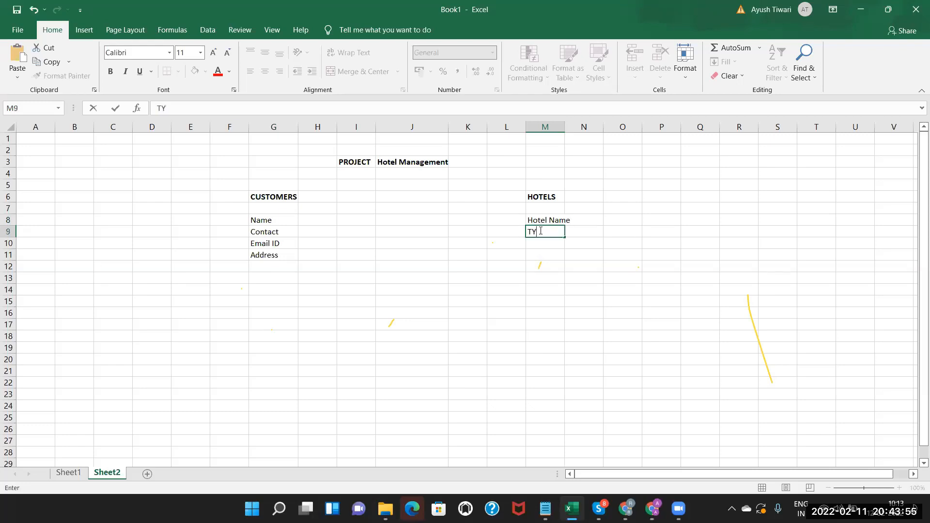
type("peype")
left_click(536, 246)
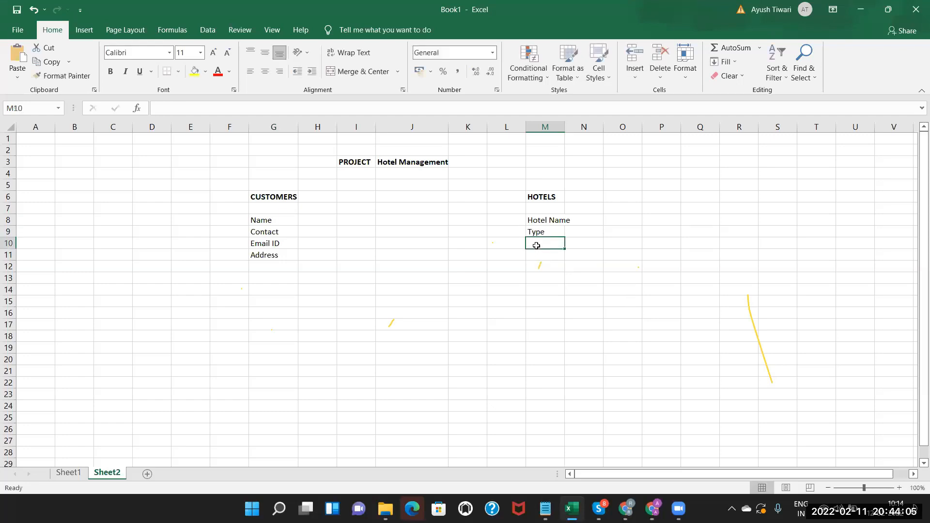
type("A")
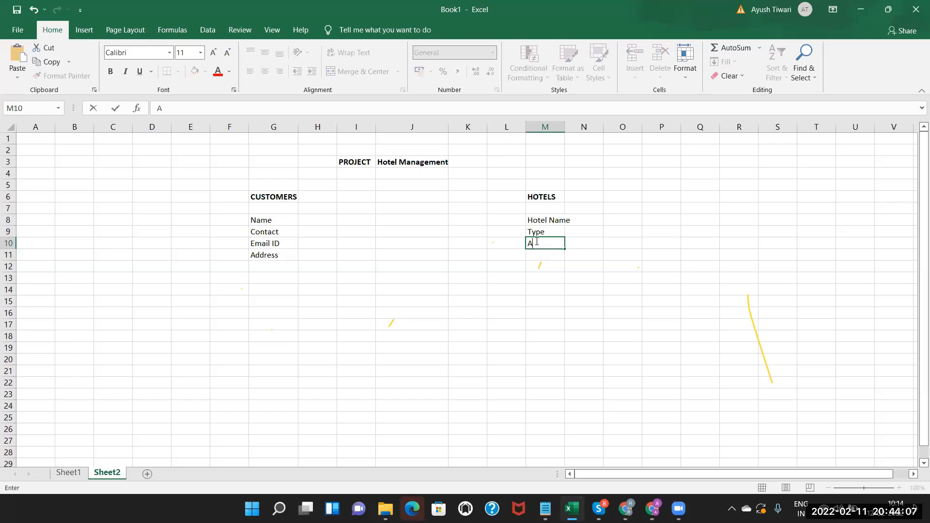
type("ddress")
left_click(536, 264)
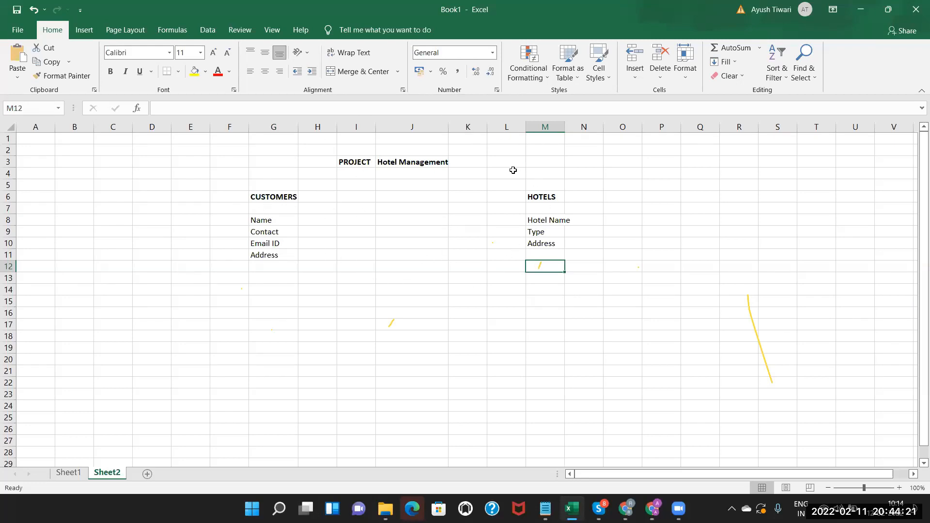
double_click(314, 197)
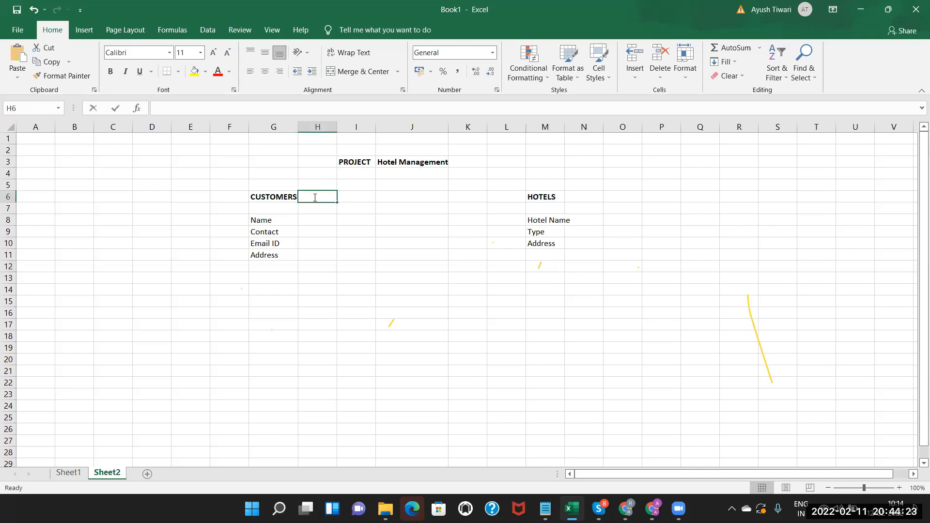
Add APP in K3 so the title reads Hotel Management APP.
left_click(406, 163)
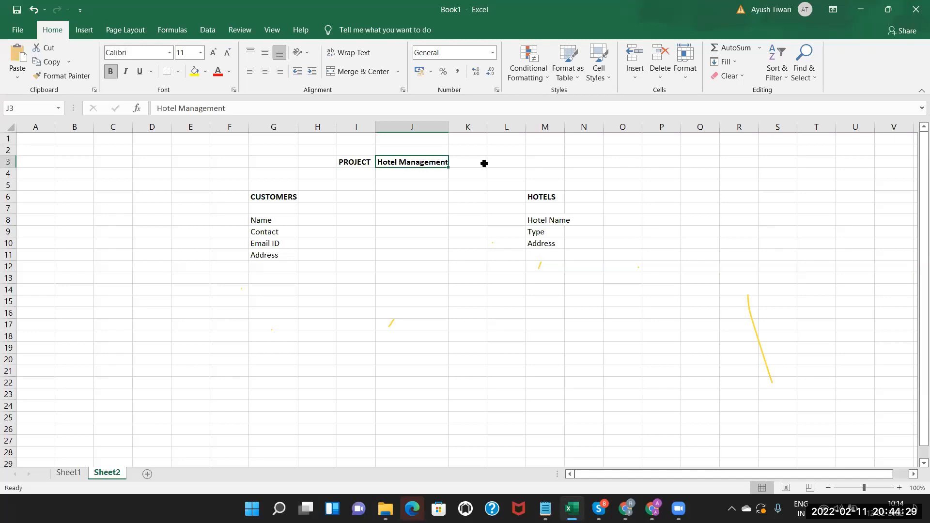
double_click(470, 162)
type("APP")
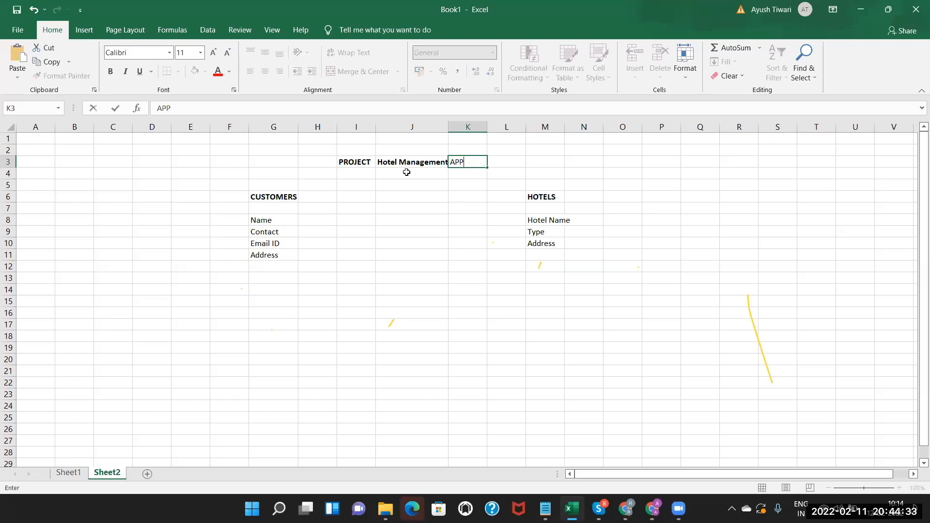
left_click(407, 173)
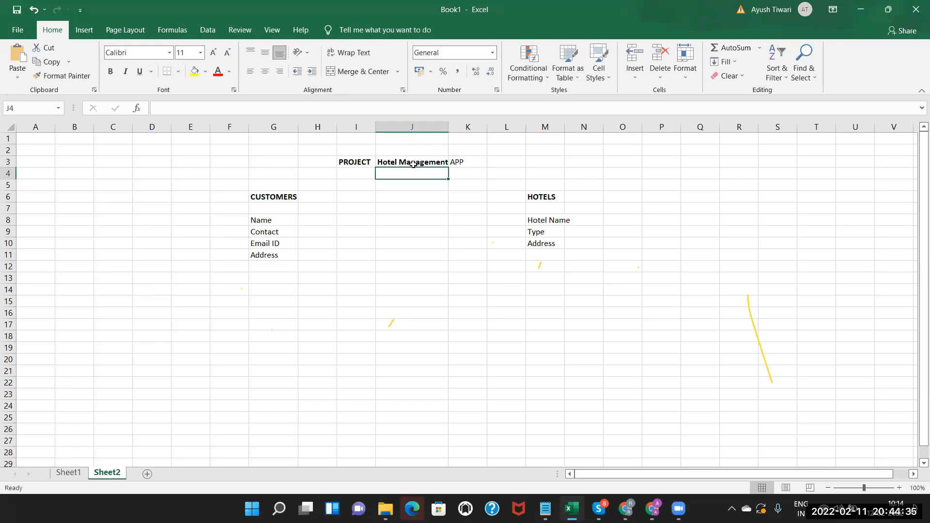
left_click(410, 161)
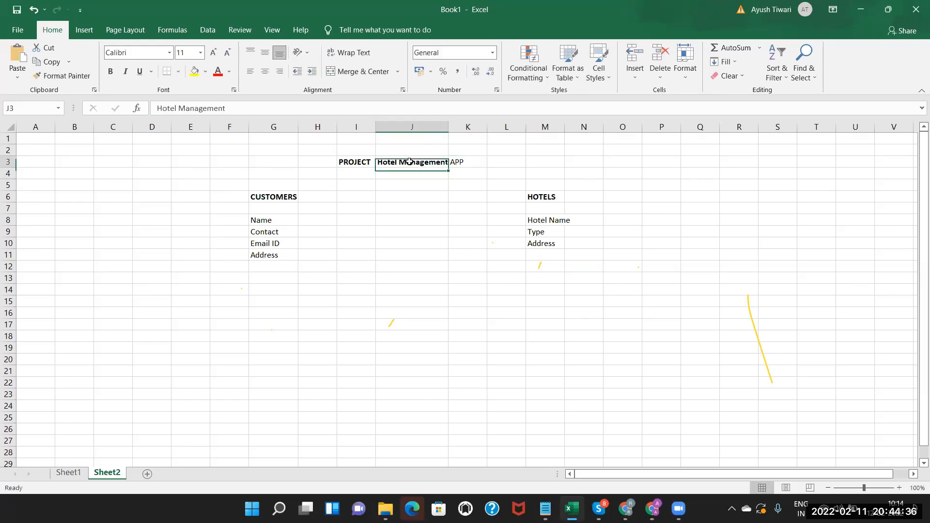
left_click(471, 162)
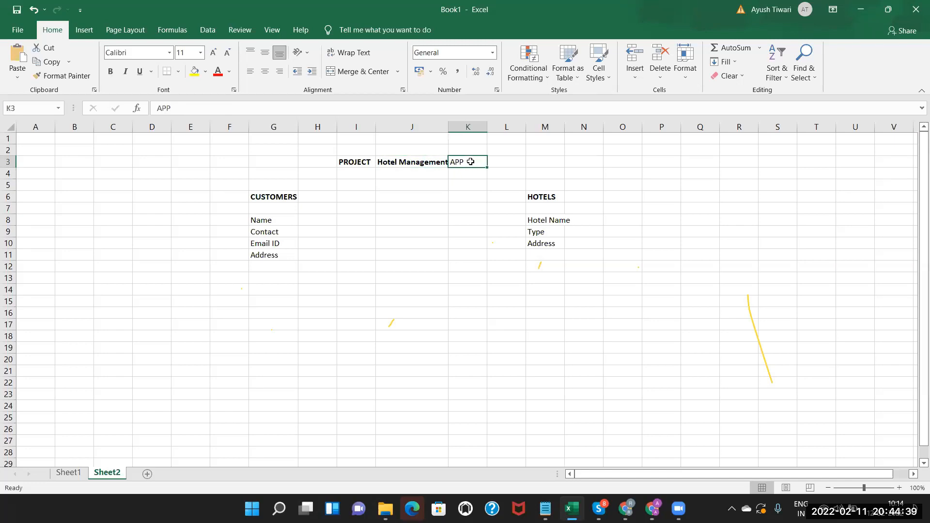
Label F6 and L6 as OBJECT beside the CUSTOMERS and HOTELS headings.
left_click(252, 197)
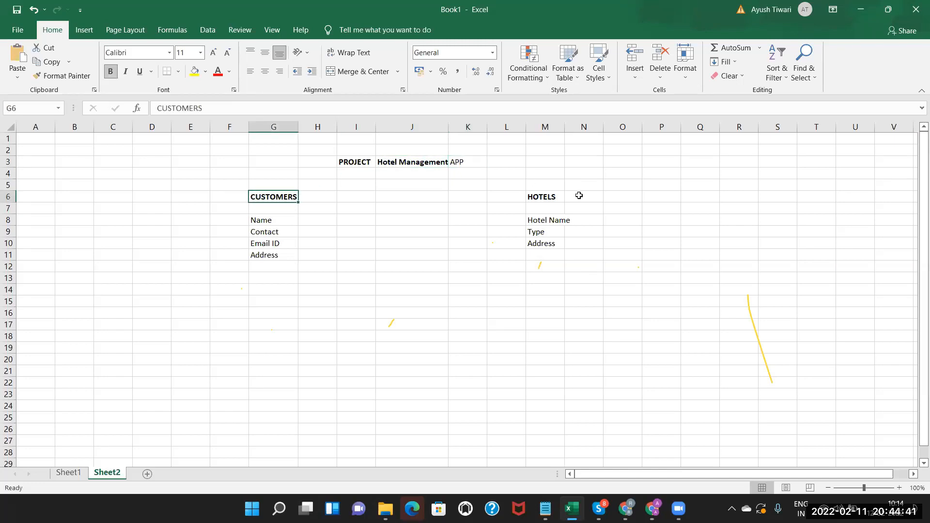
left_click(547, 198)
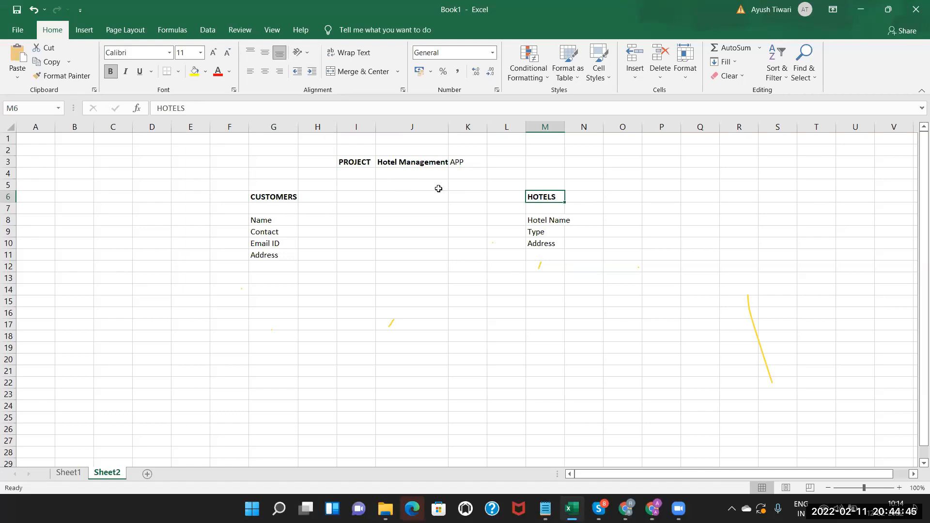
double_click(224, 197)
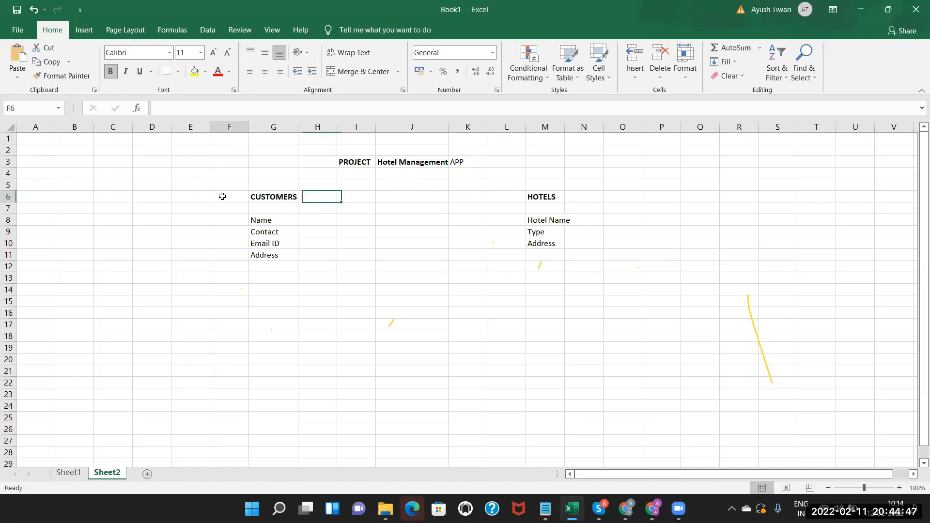
type("OBJECT")
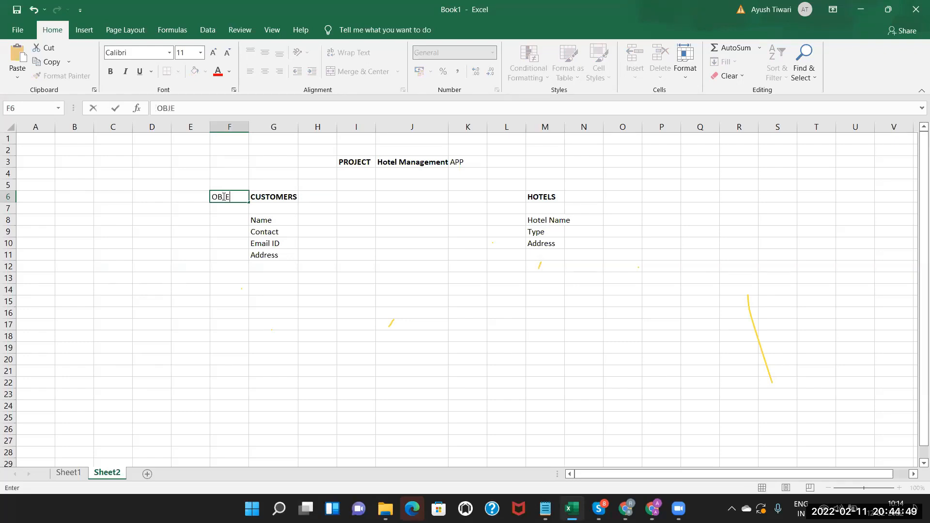
double_click(594, 196)
double_click(510, 196)
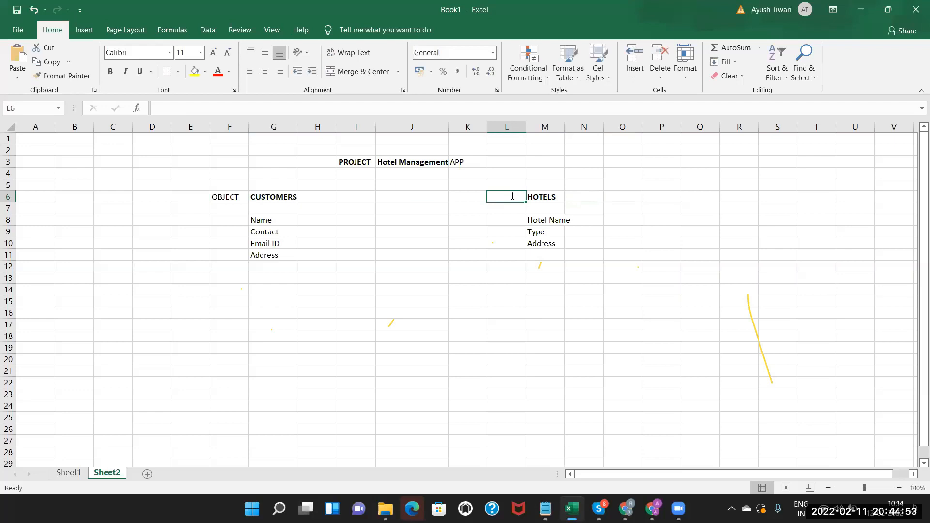
type("OBJECT")
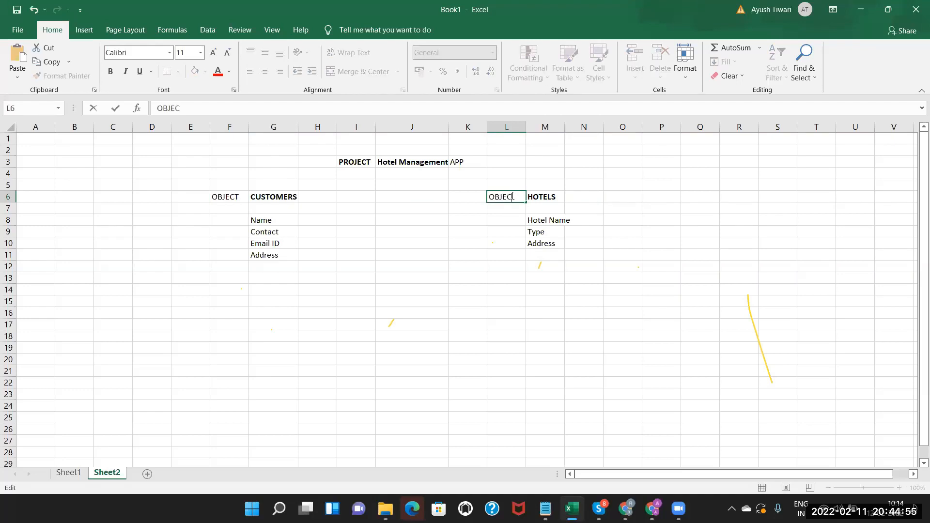
left_click(282, 216)
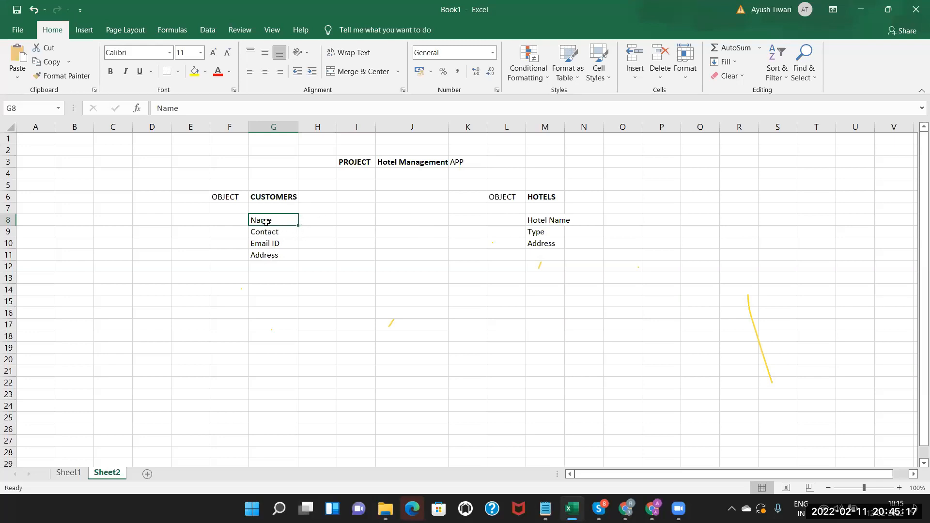
Enter a DATATYPE heading in H6 next to CUSTOMERS.
left_click(547, 221)
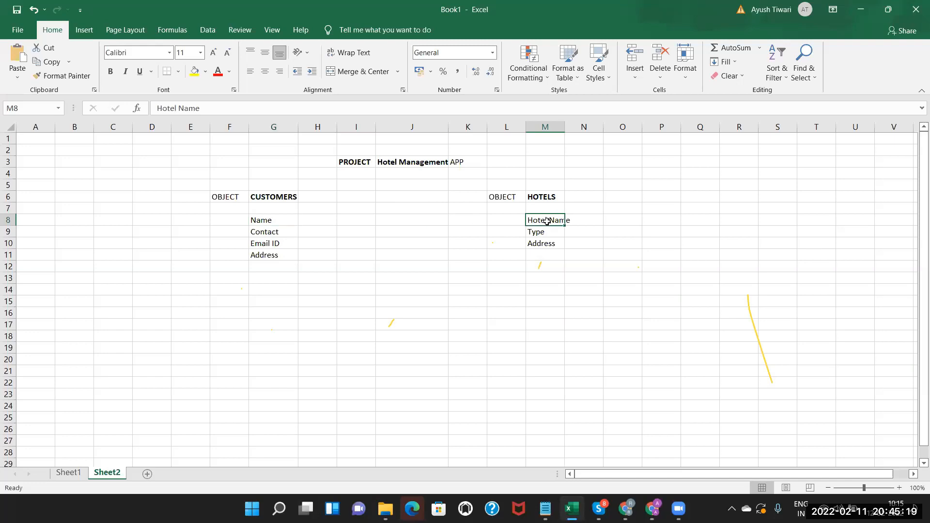
left_click(321, 200)
type("DATATYPE")
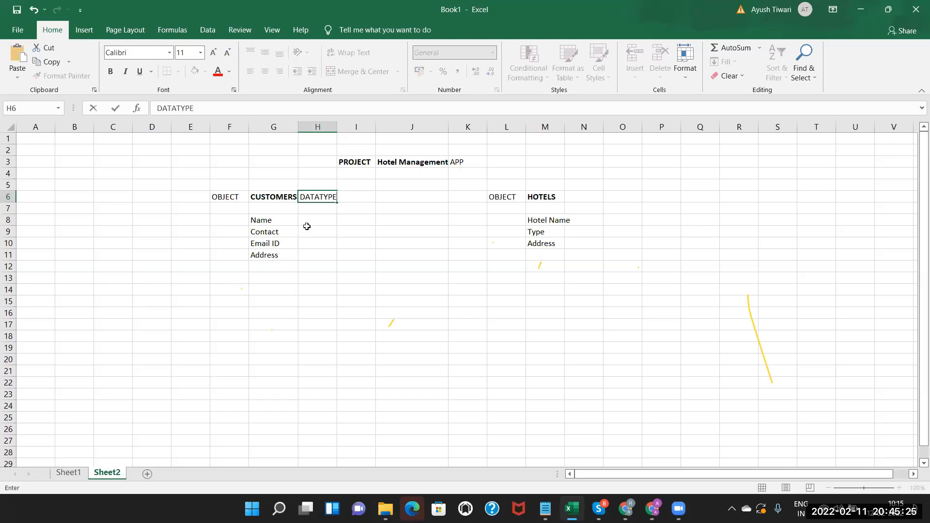
left_click(307, 228)
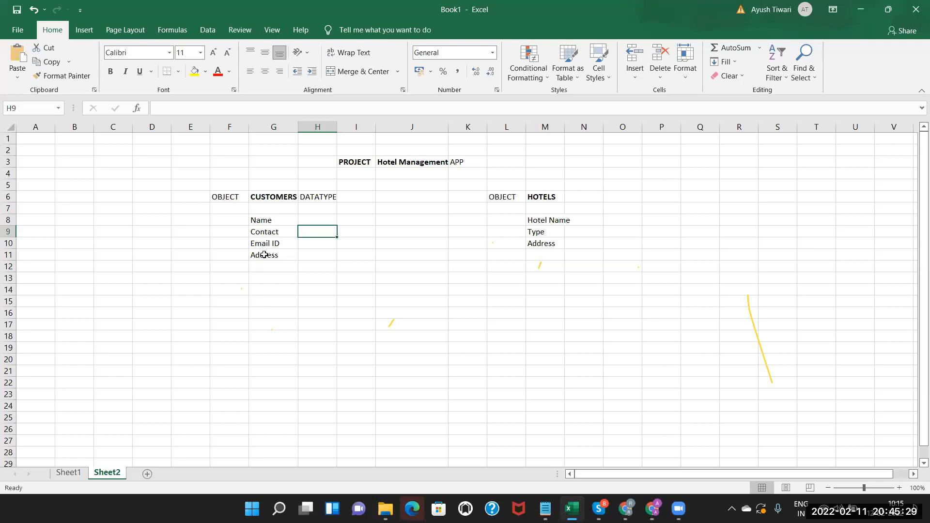
left_click(272, 195)
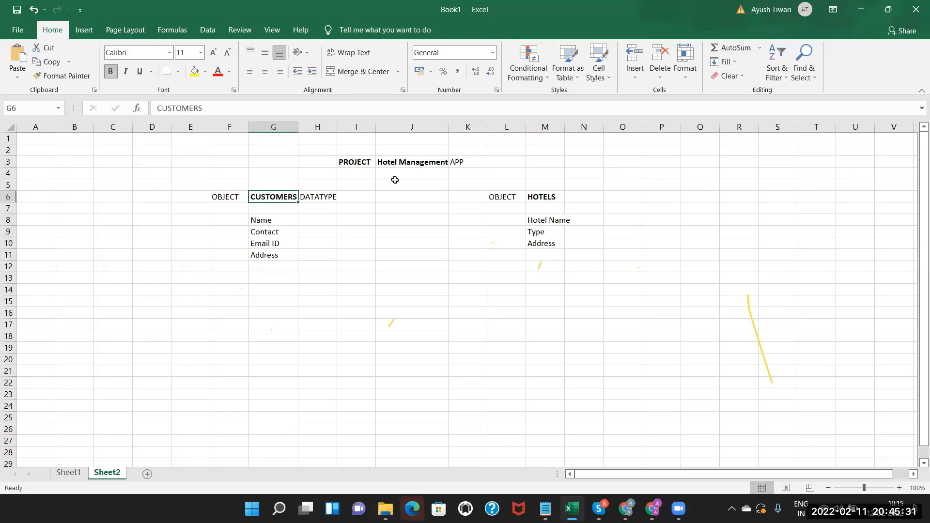
left_click(552, 197)
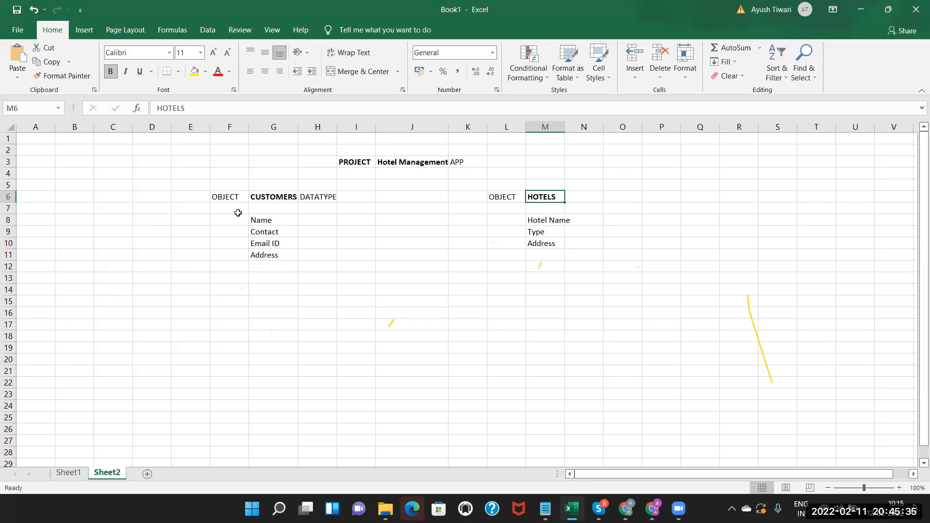
Add a FIELDS label in F8 beside the customer field list, fixing the typo.
left_click(224, 219)
type("Fl")
type("EL")
type("D")
key("BackSpace")
key("BackSpace")
type("EILDS")
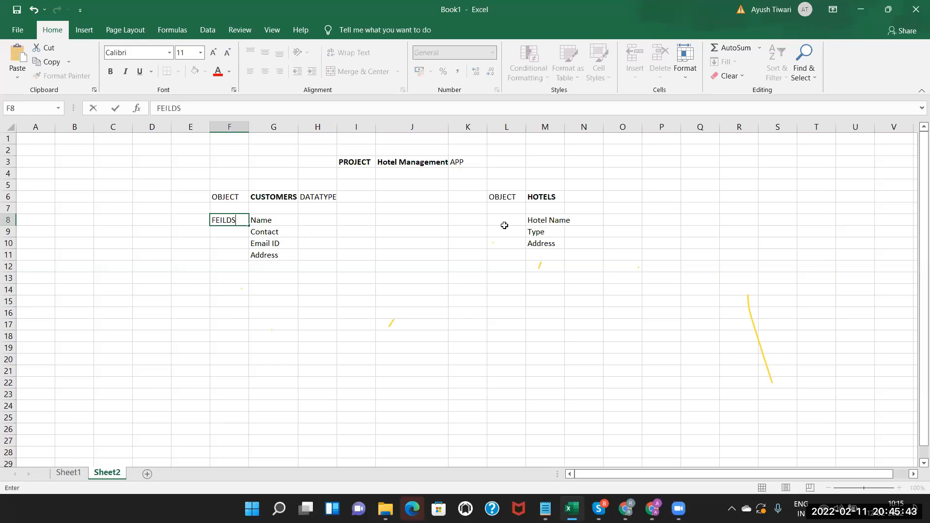
left_click(274, 219)
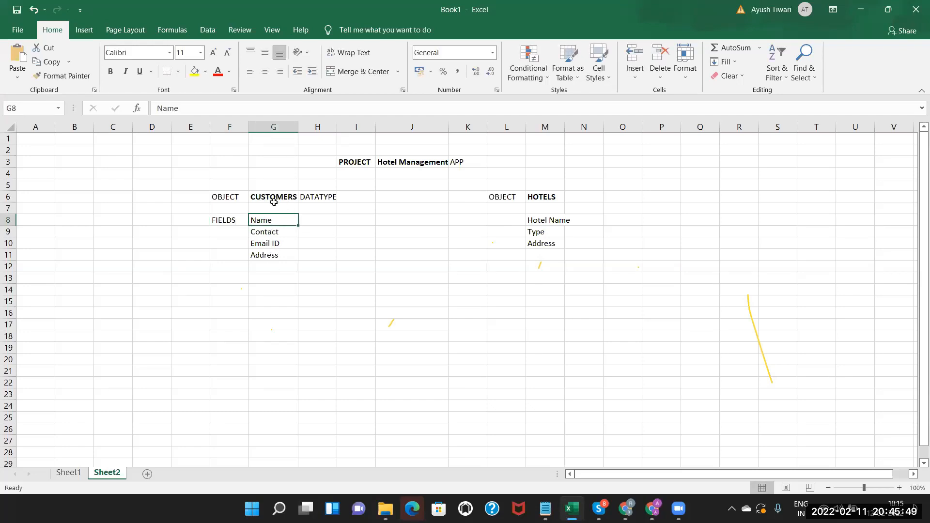
left_click(552, 217)
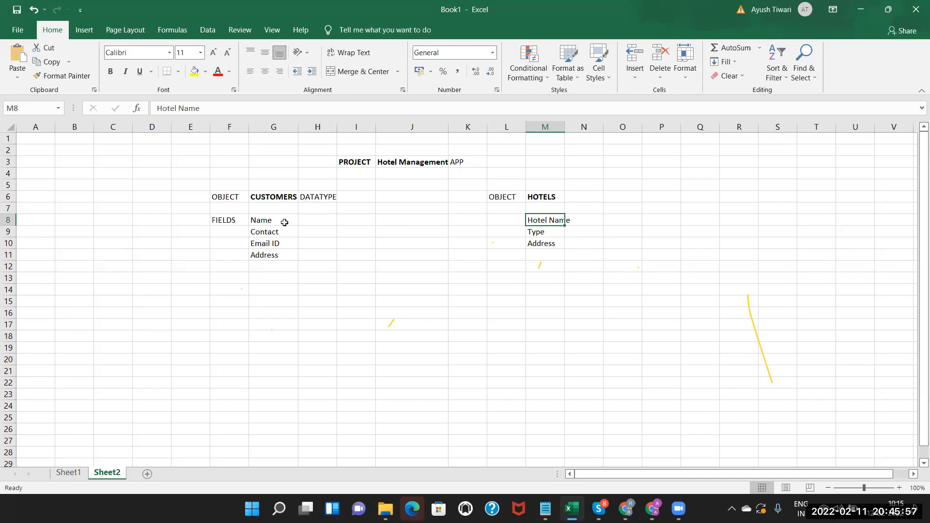
Enter customer datatypes TEXT, PHONE, EMAIL and TEXT in H8 to H11.
left_click(320, 222)
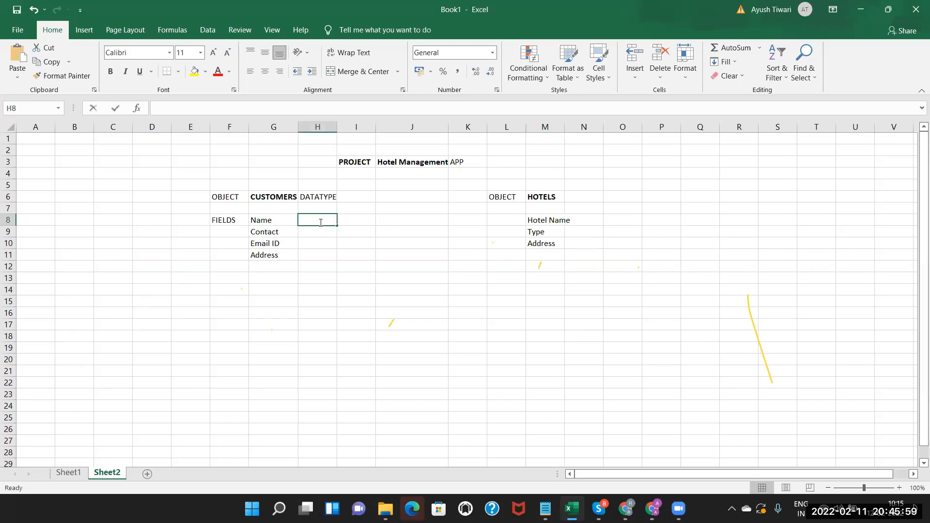
type("TEXT")
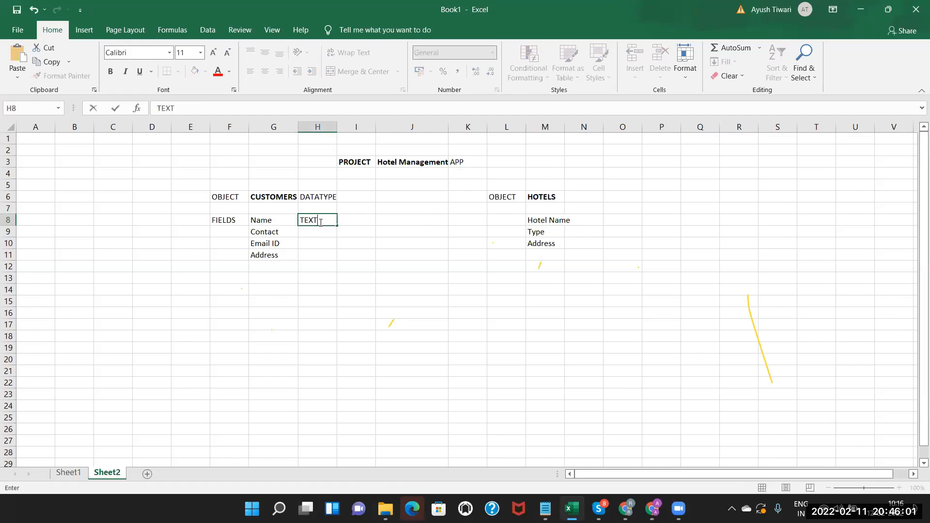
left_click(262, 222)
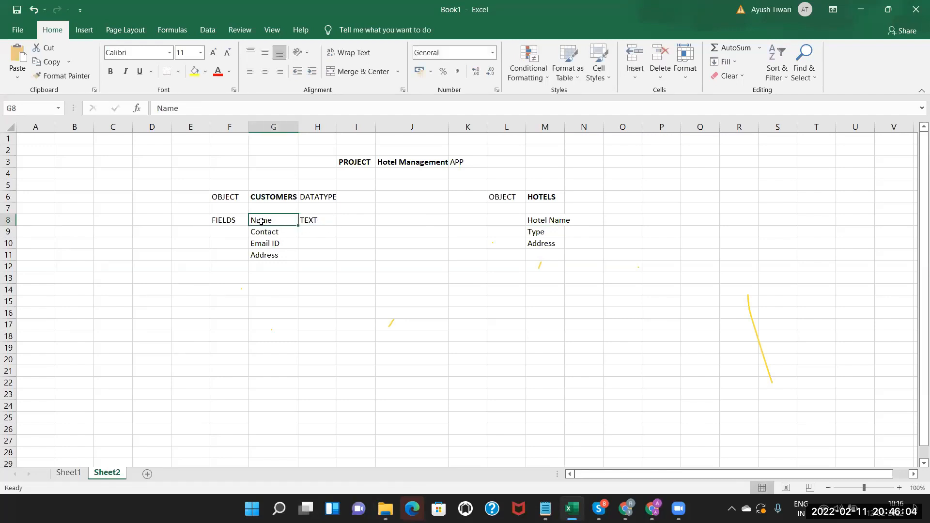
left_click(321, 220)
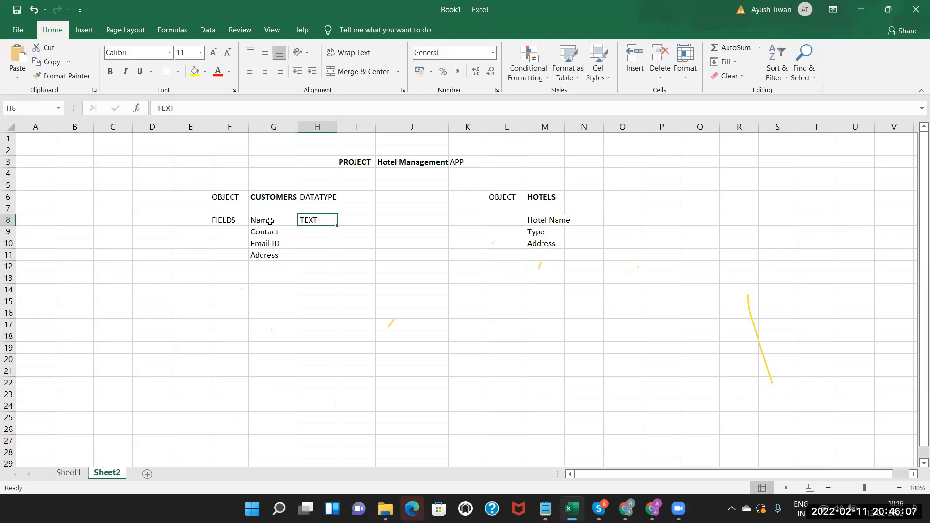
double_click(310, 234)
type("PHONE")
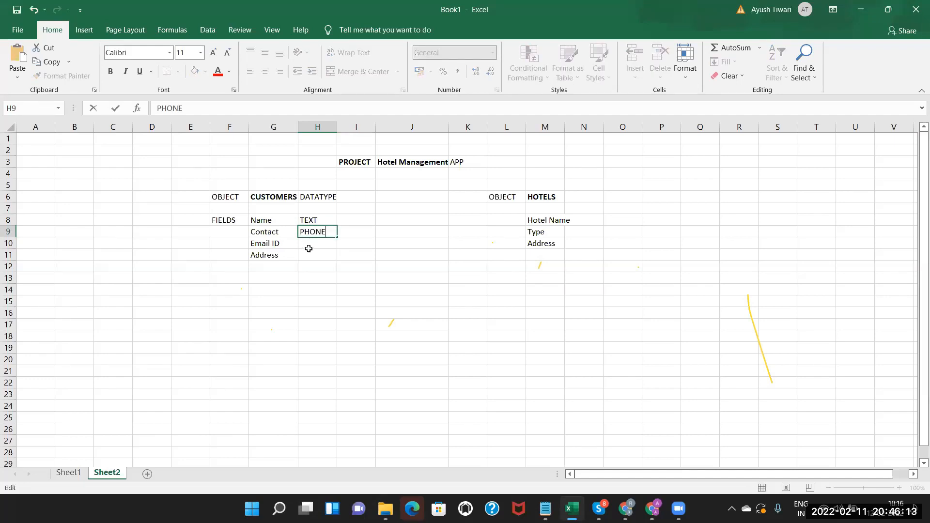
left_click(310, 243)
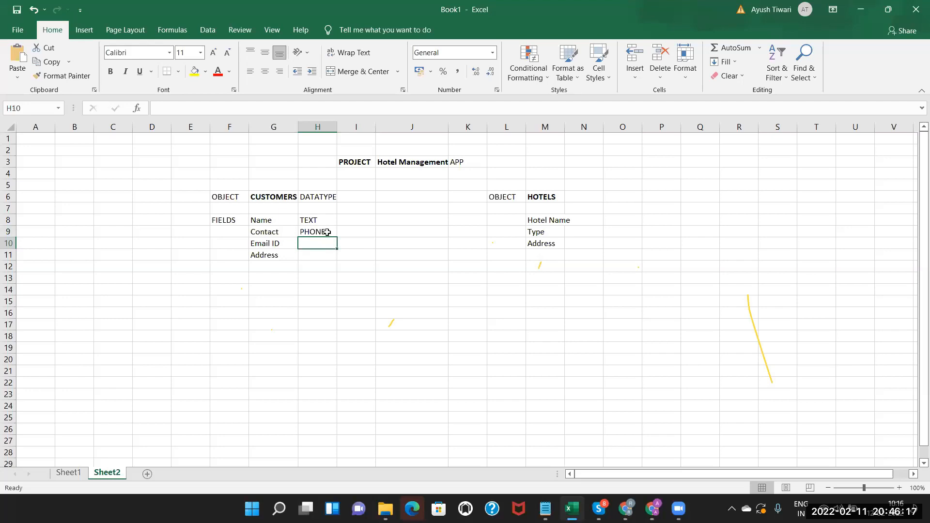
type("EMS")
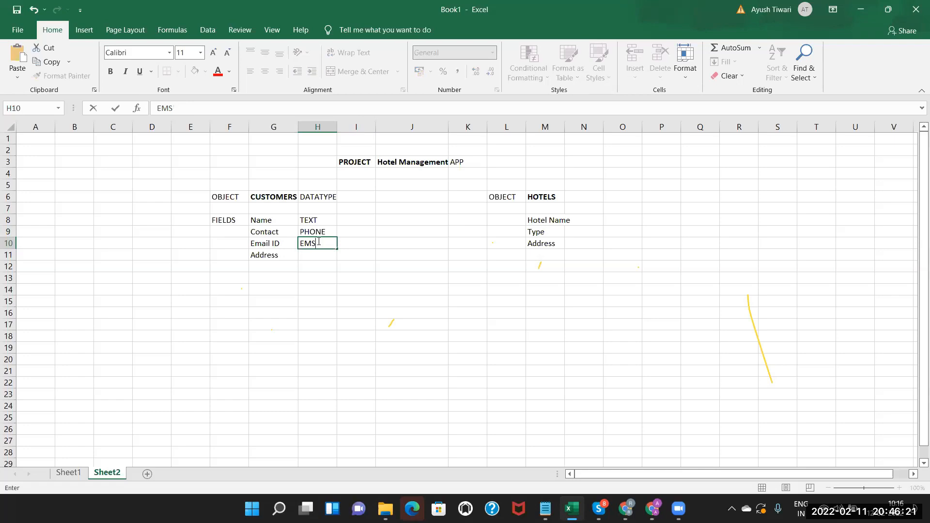
type("IL")
left_click(311, 254)
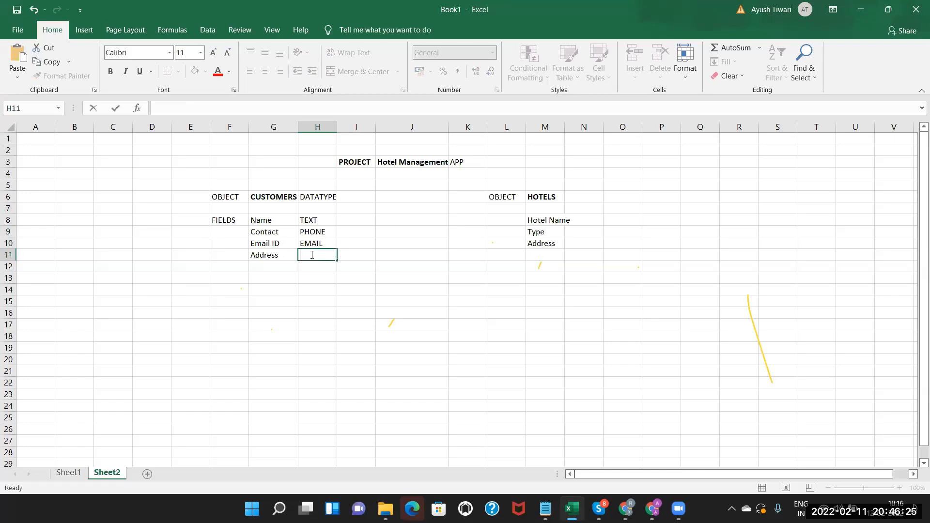
type("Y")
type("TE")
double_click(565, 127)
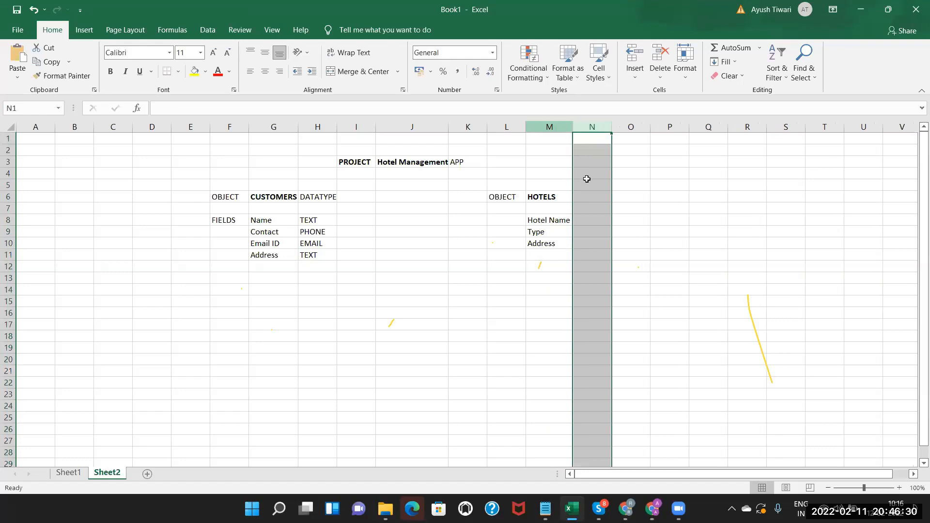
Enter hotel datatypes TEXT, PICKLIST and TEXT for Hotel Name, Type and Address in column N.
left_click(589, 221)
type("TEXT")
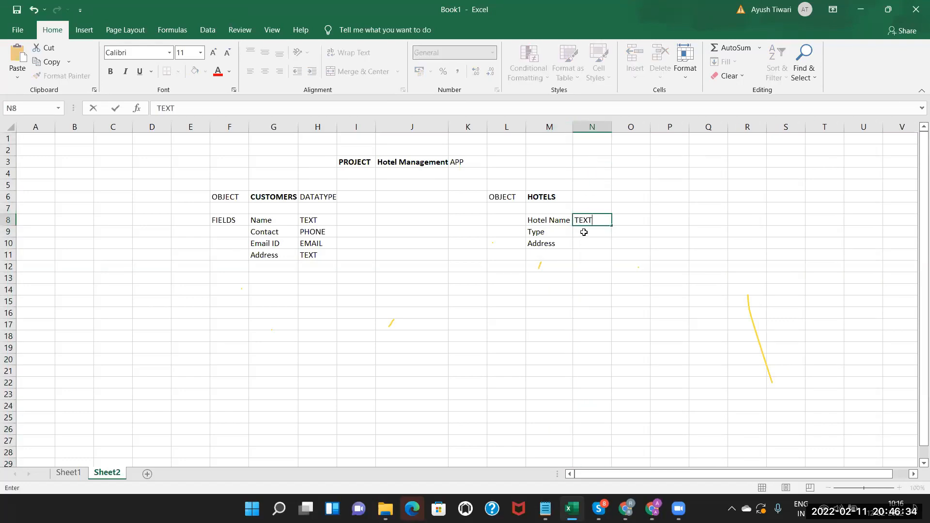
double_click(584, 232)
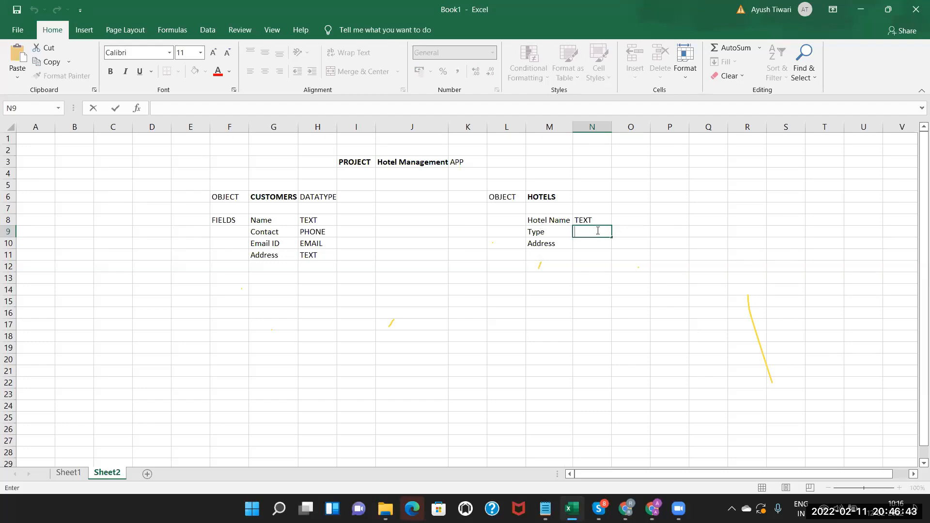
type("CKLIST")
key("Return")
left_click(580, 231)
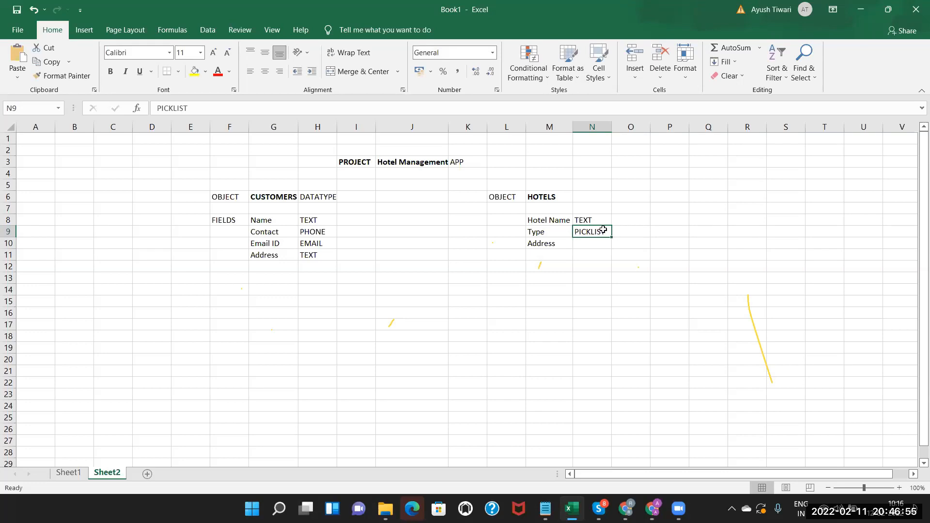
left_click(545, 232)
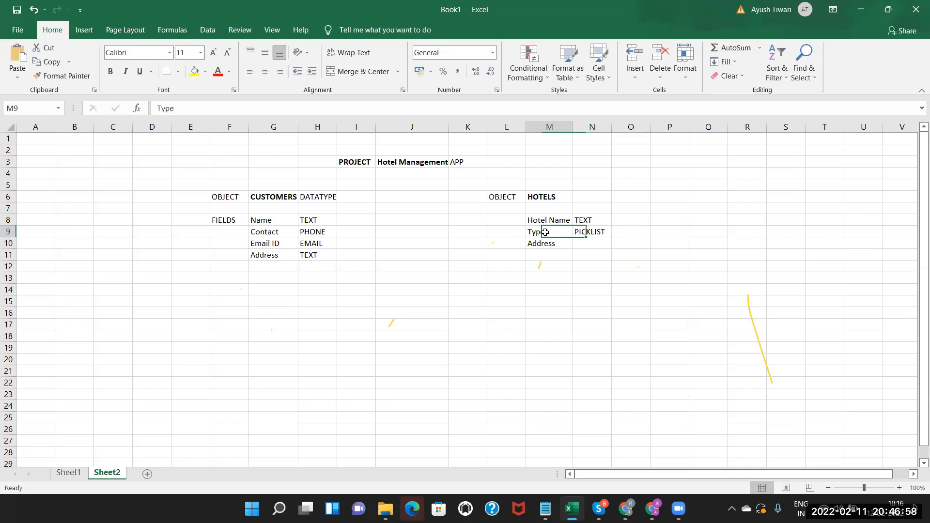
left_click(592, 231)
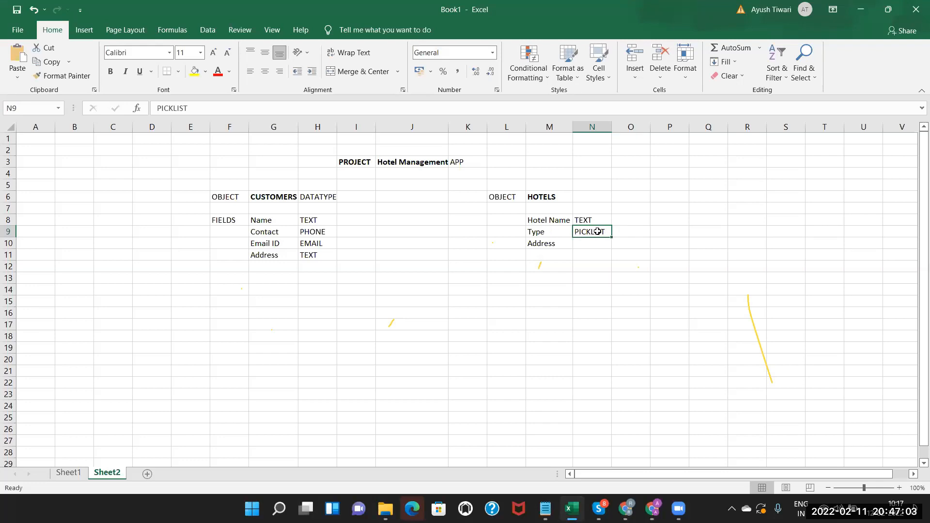
double_click(590, 242)
type("TEXT")
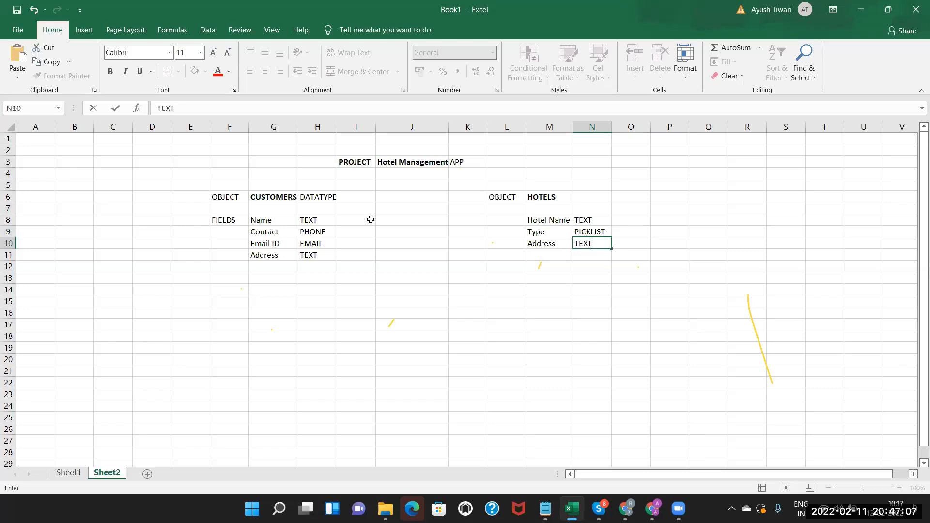
left_click(370, 219)
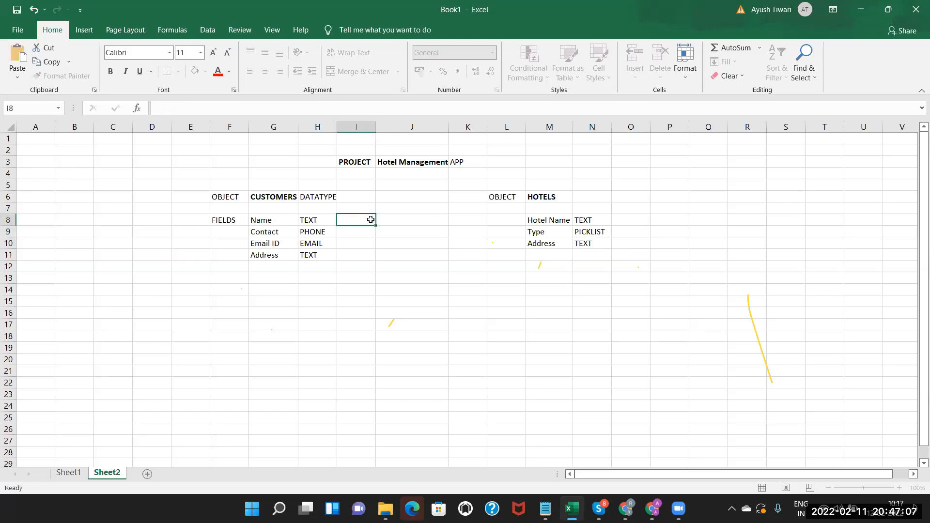
Copy the DATATYPE heading from H6 into N6 and widen columns N and H.
left_click(312, 194)
key("ctrl+c")
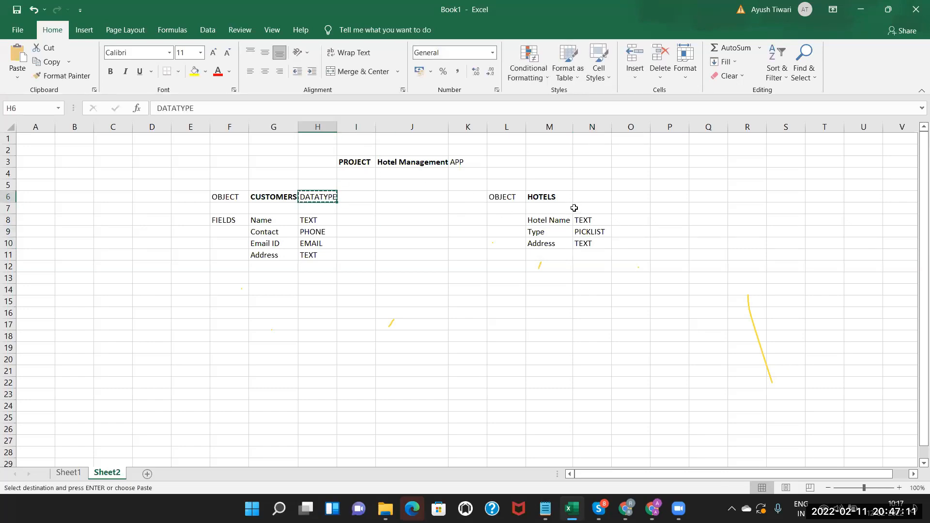
left_click(589, 195)
key("ctrl+v")
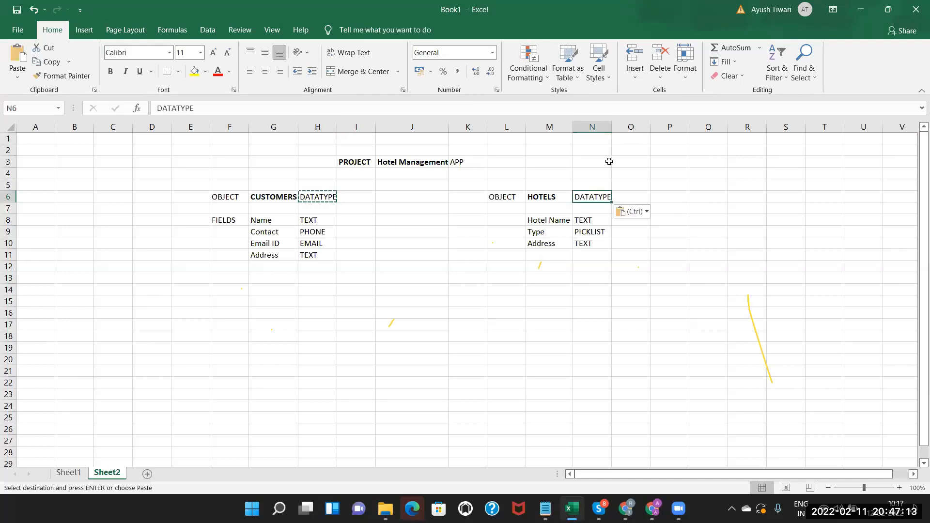
left_click_drag(612, 125, 614, 125)
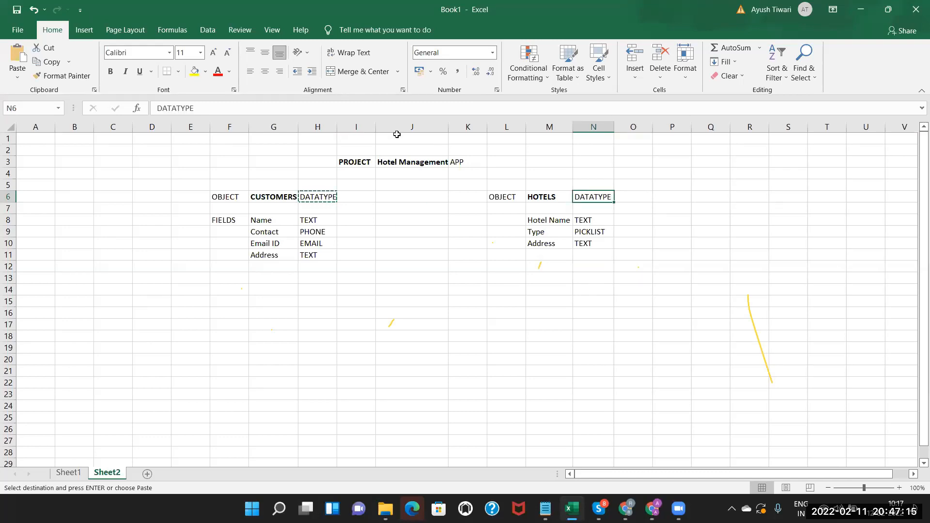
left_click_drag(338, 127, 340, 126)
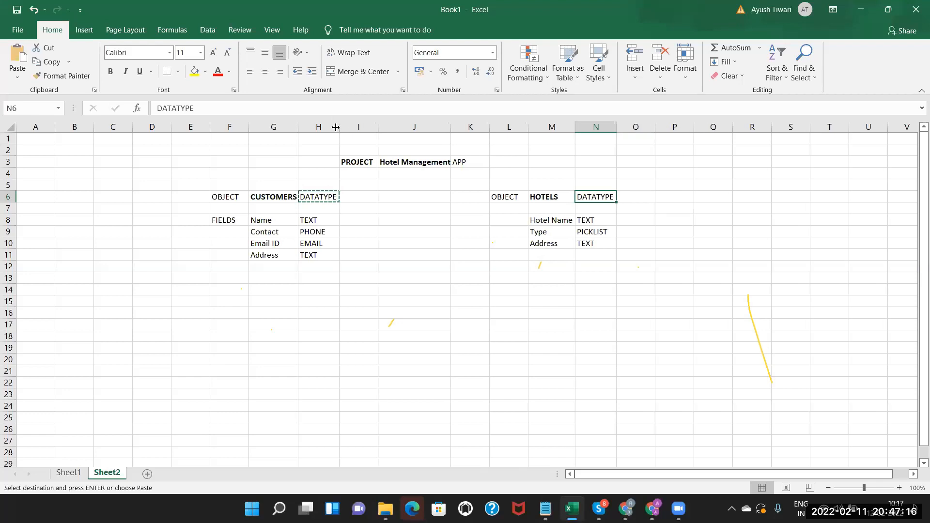
Make both DATATYPE headings in H6 and N6 bold.
left_click(319, 199)
left_click(110, 71)
left_click(598, 197)
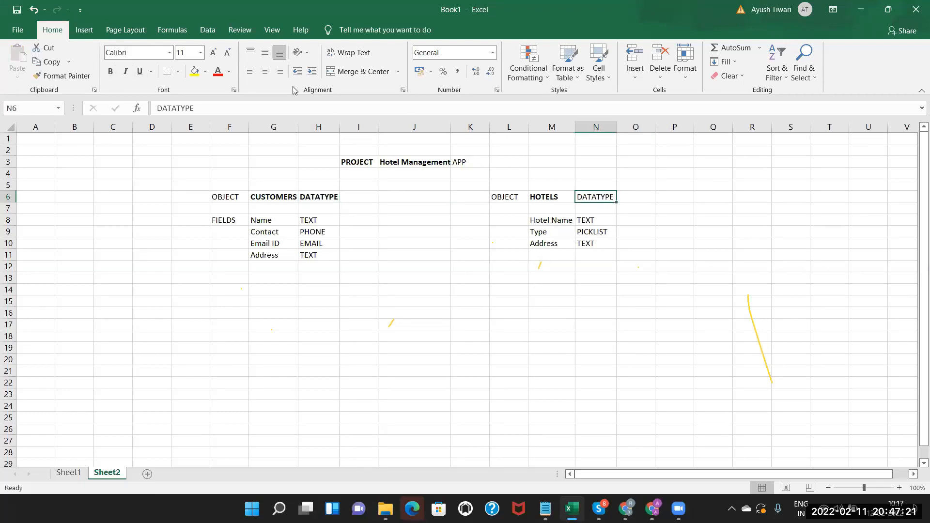
left_click(110, 72)
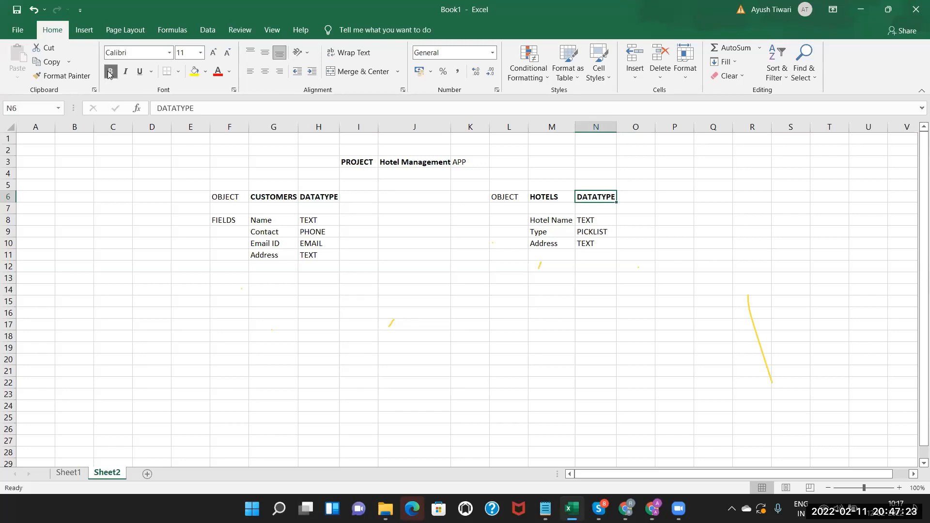
left_click(464, 221)
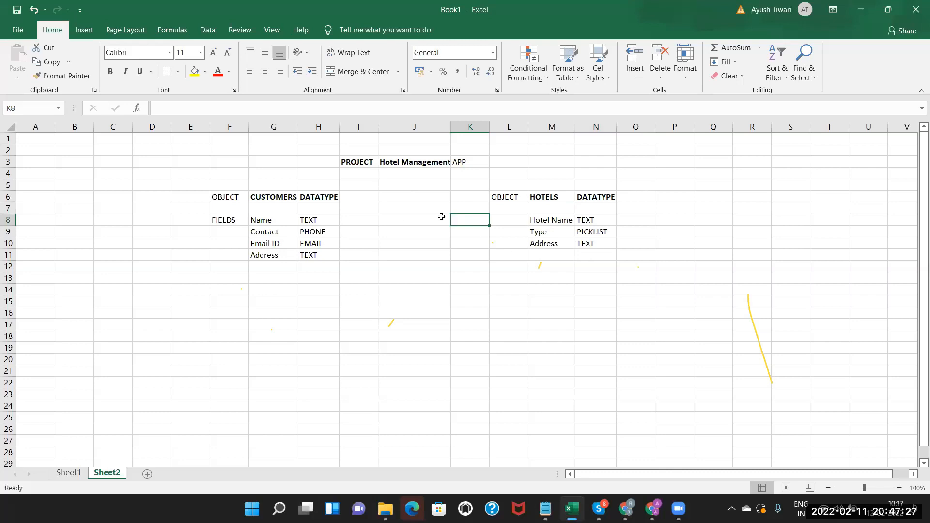
left_click(270, 195)
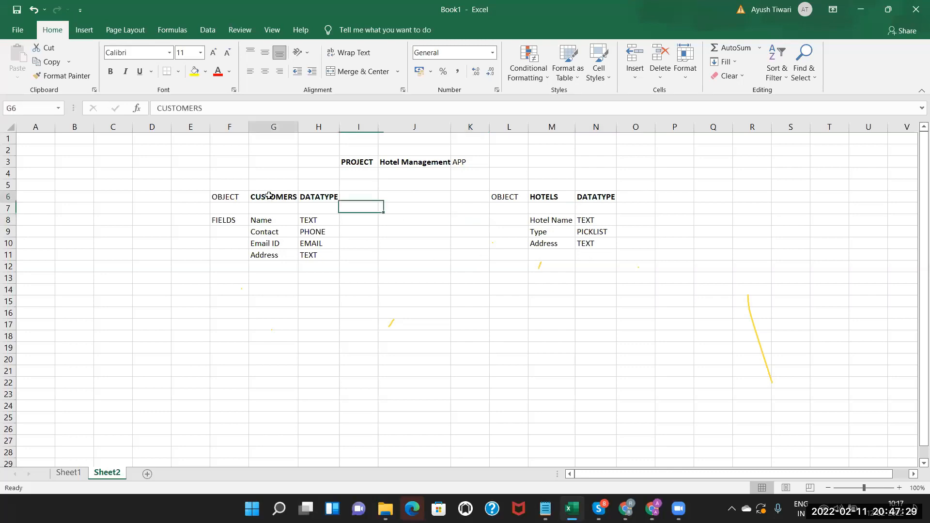
left_click(538, 199)
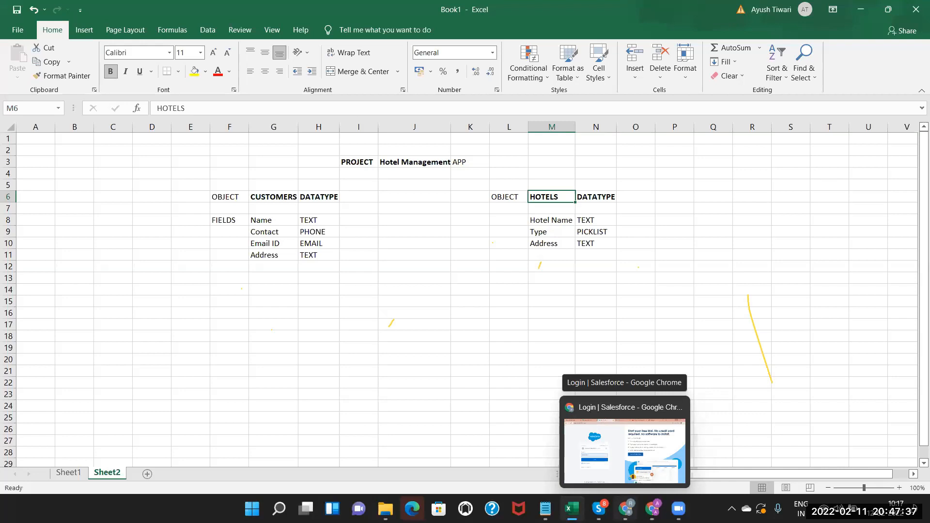
Search 'OBJEC' in Salesforce Quick Find to open Custom Objects, then return to Excel.
left_click(653, 509)
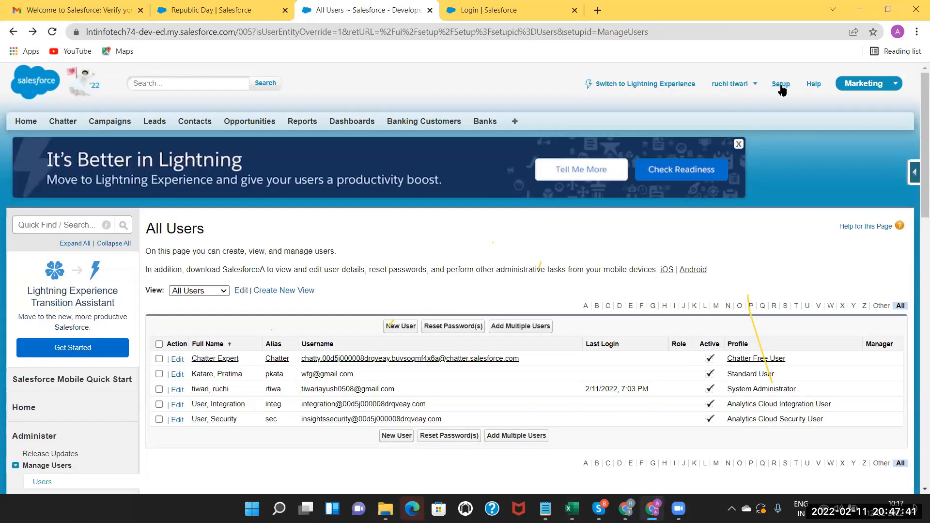
left_click(57, 224)
type("OBJECT")
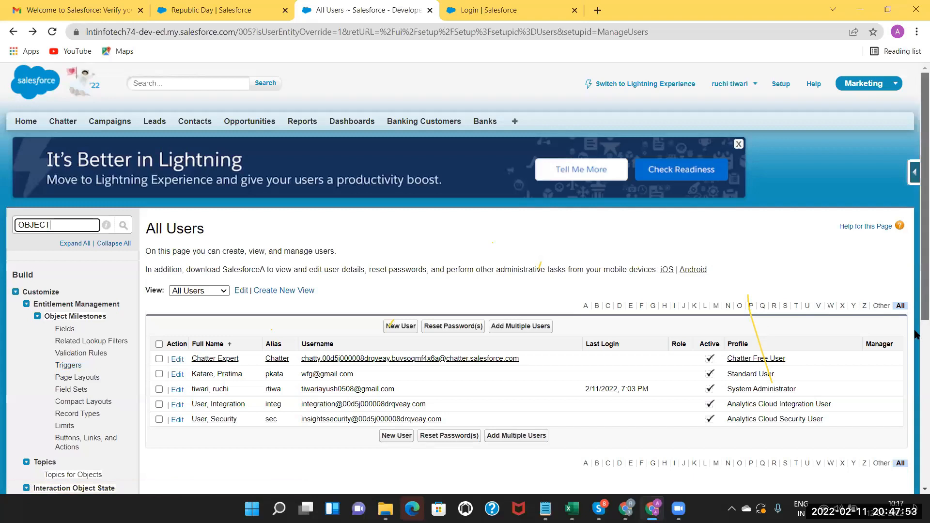
scroll(916, 349, "down", 3)
scroll(916, 477, "down", 3)
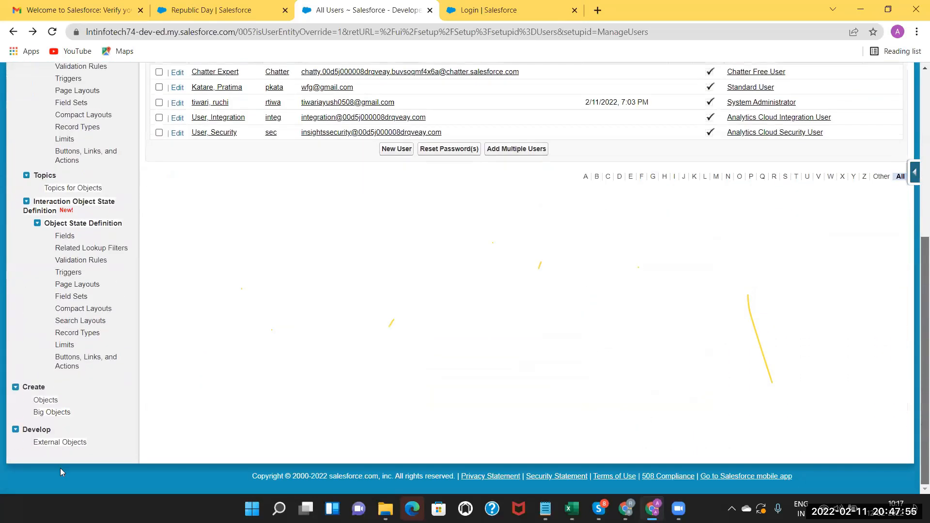
left_click(46, 401)
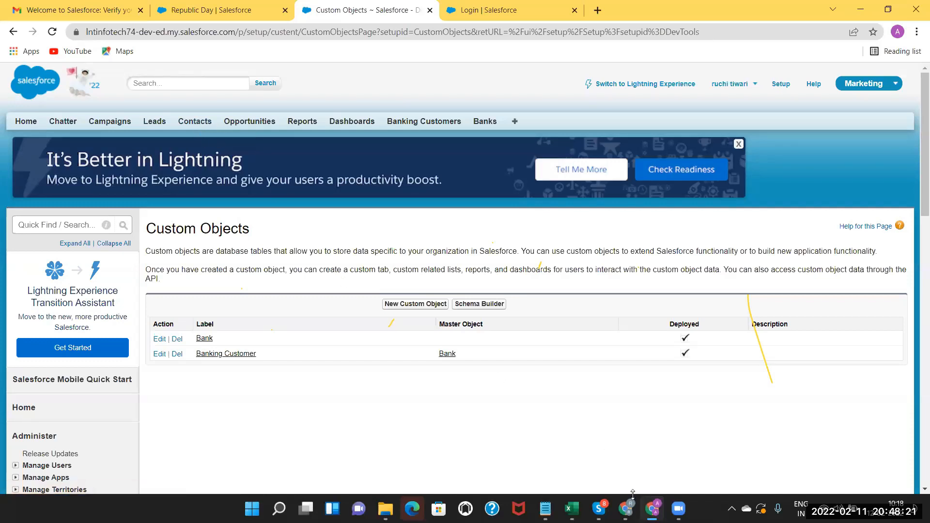
left_click(572, 508)
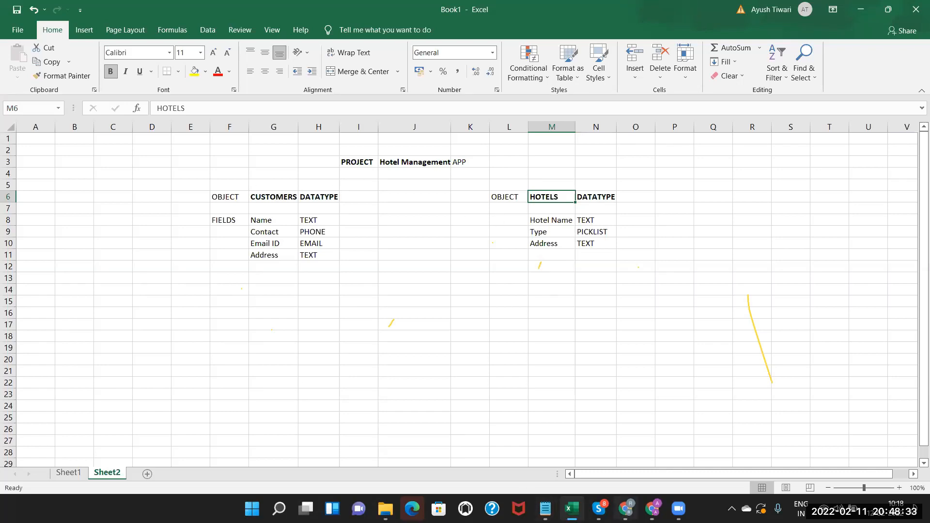
Start a new custom object labelled Hotel Customer from the Custom Objects page.
mouse_move(653, 509)
left_click(651, 451)
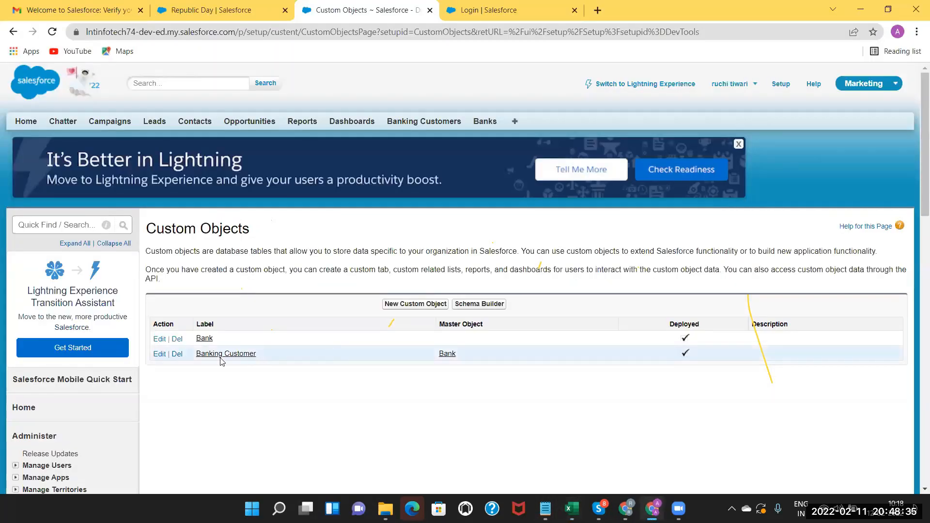
left_click(402, 305)
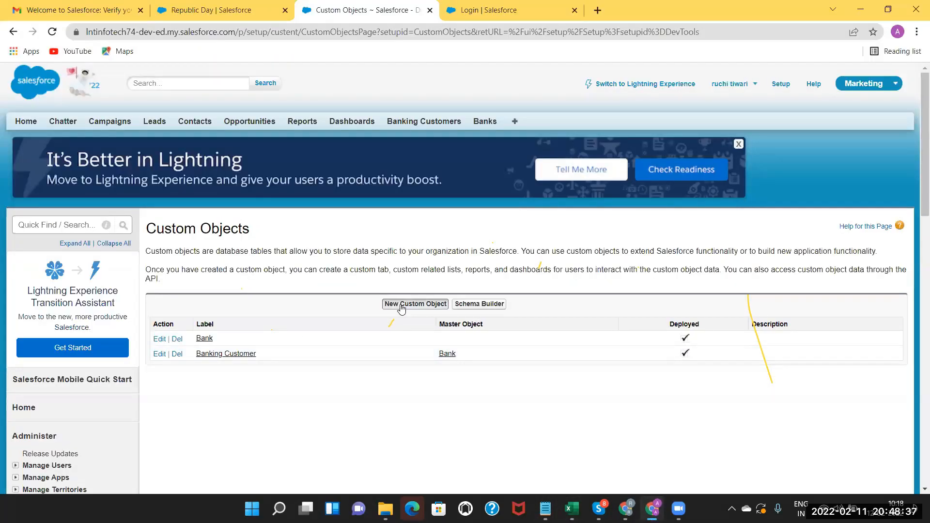
left_click(316, 333)
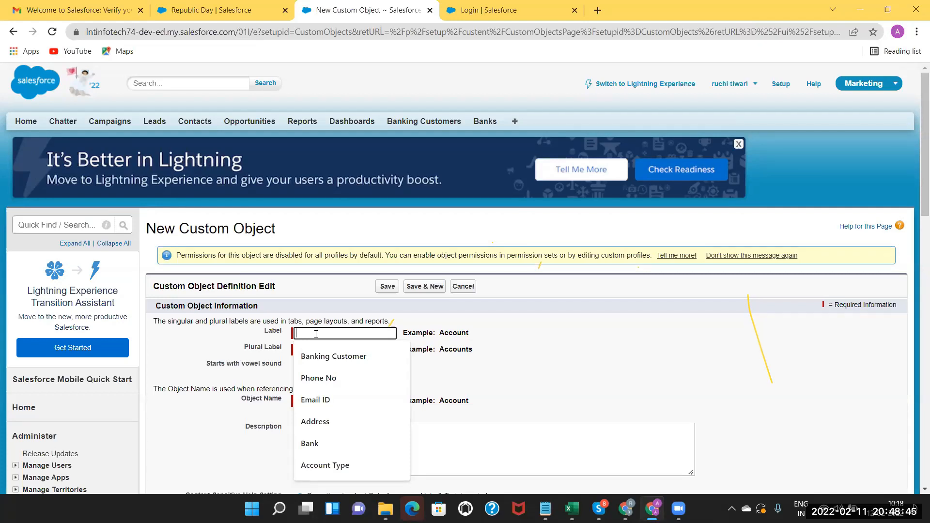
type("Custome")
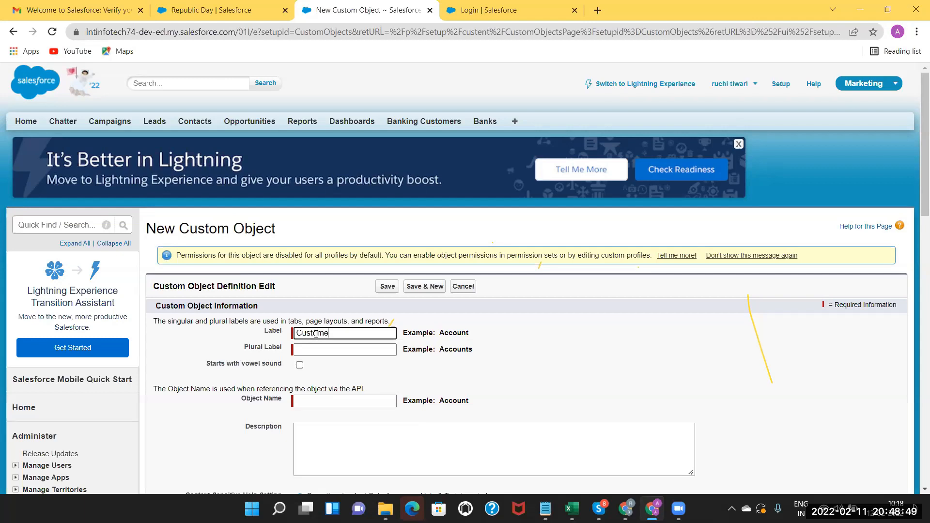
type("r")
left_click(321, 349)
left_click(298, 333)
type("Hotel")
left_click(307, 349)
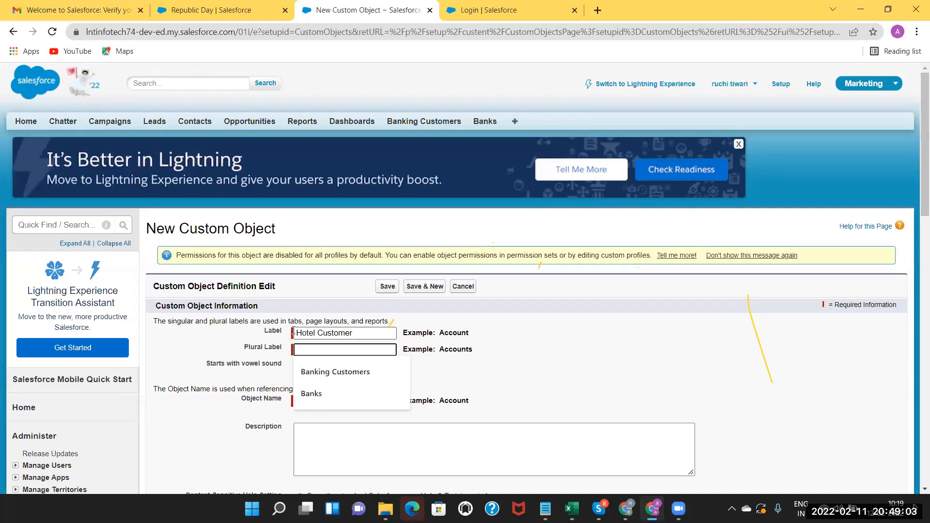
Set the plural label to Hotel Customers by pasting the label and adding 's'.
left_click_drag(354, 333, 276, 323)
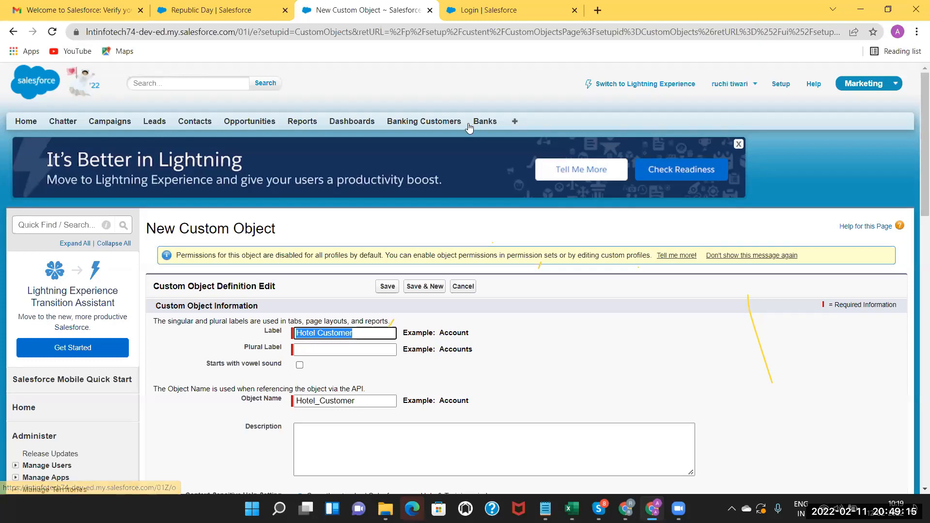
left_click(353, 333)
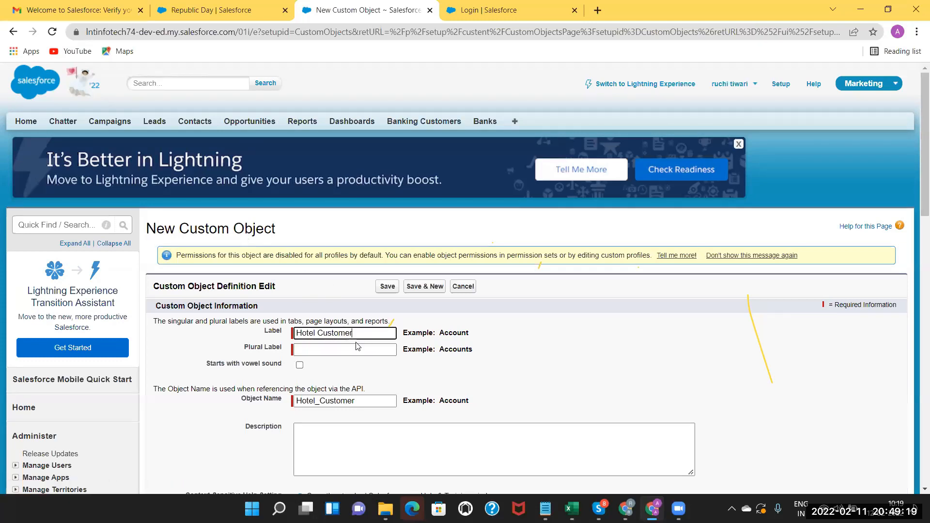
left_click_drag(353, 334, 224, 318)
key("ctrl+c")
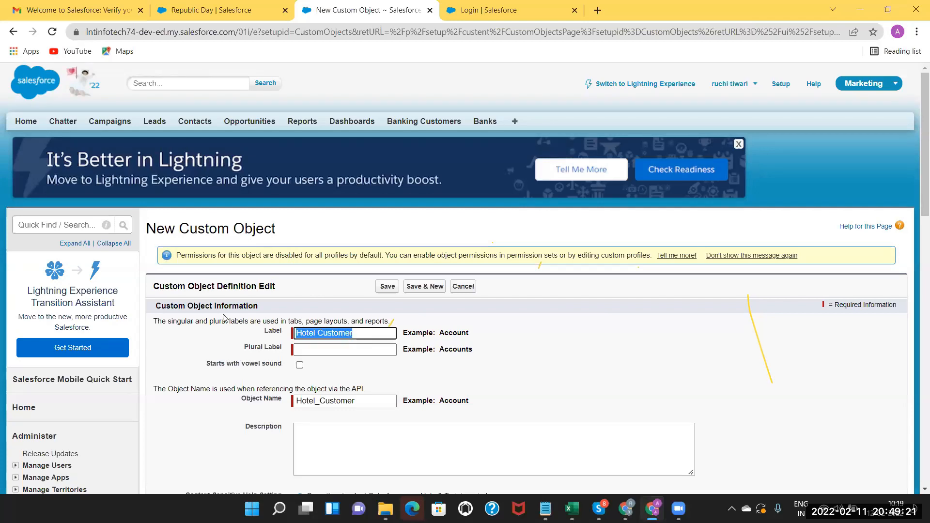
left_click(308, 351)
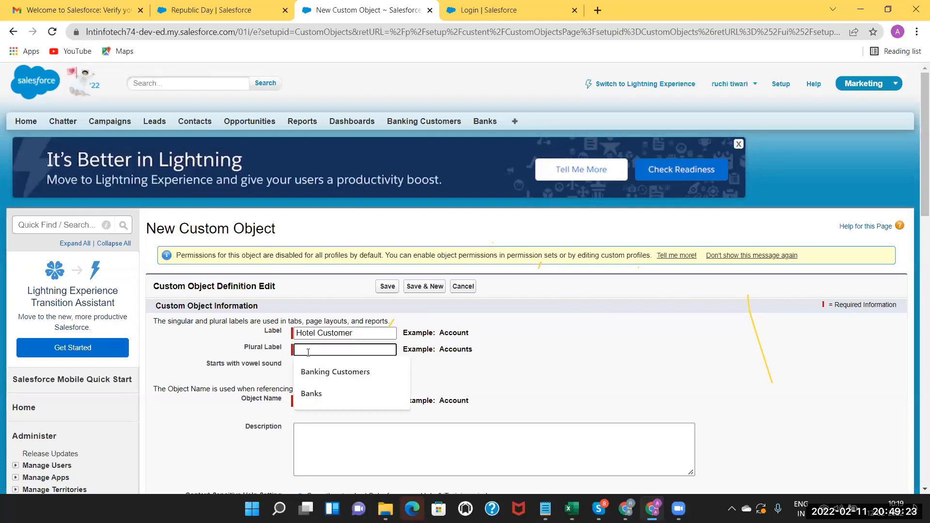
key("ctrl+v")
type("s")
left_click(209, 447)
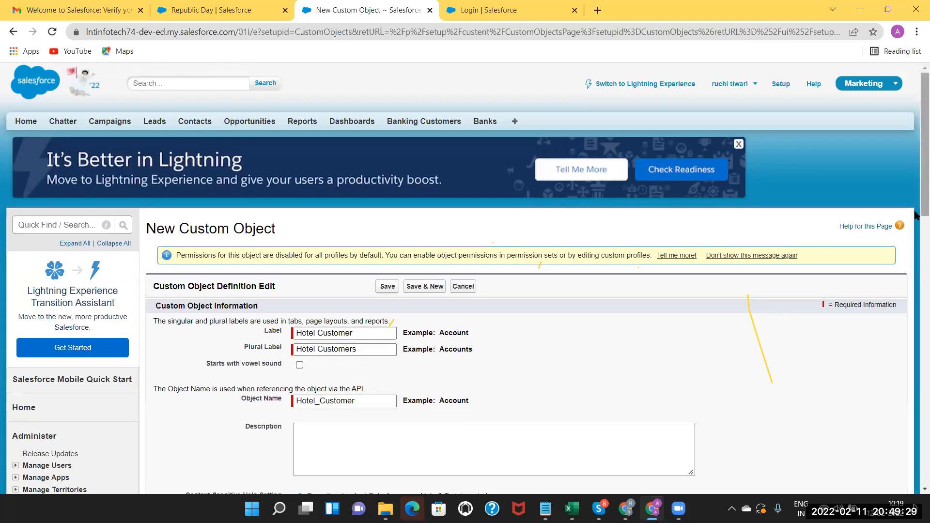
Enable Allow Reports, Allow Activities, Allow in Chatter Groups and Track Field History.
scroll(419, 228, "down", 2)
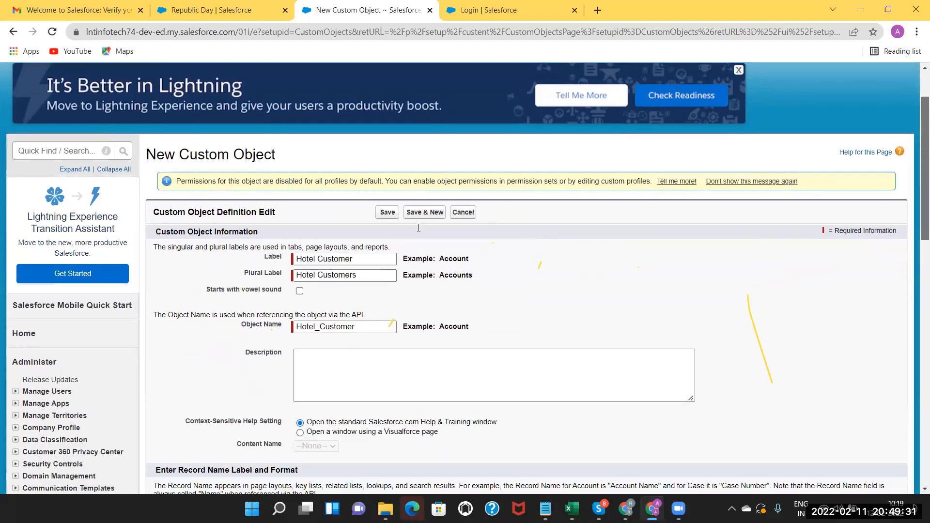
scroll(418, 227, "down", 1)
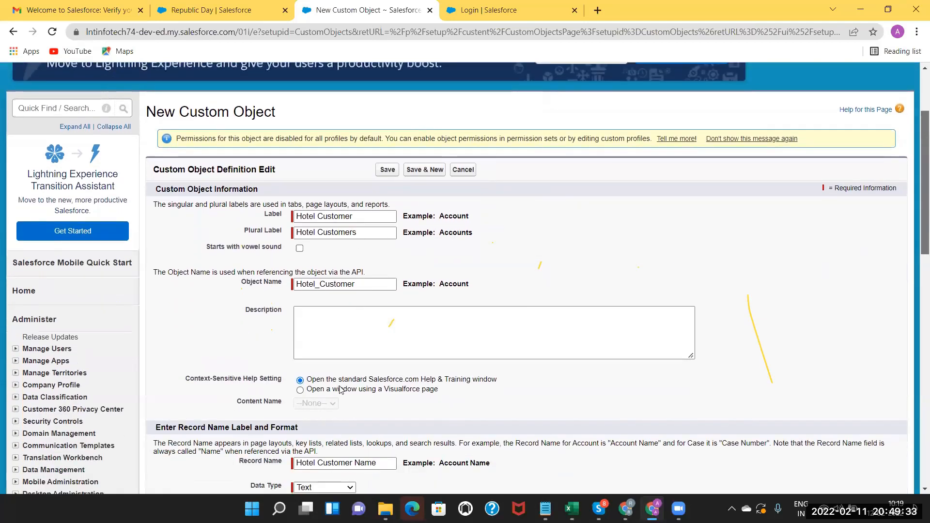
scroll(341, 390, "down", 2)
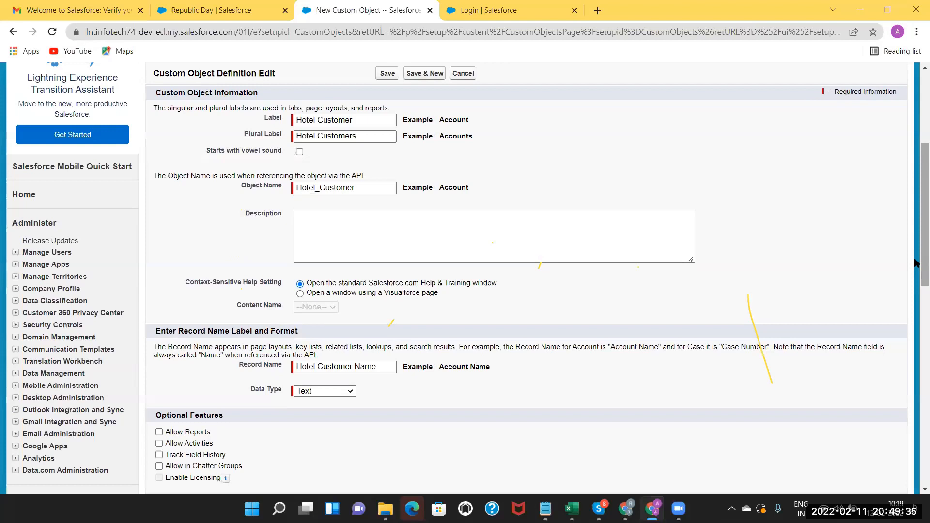
scroll(232, 339, "down", 1)
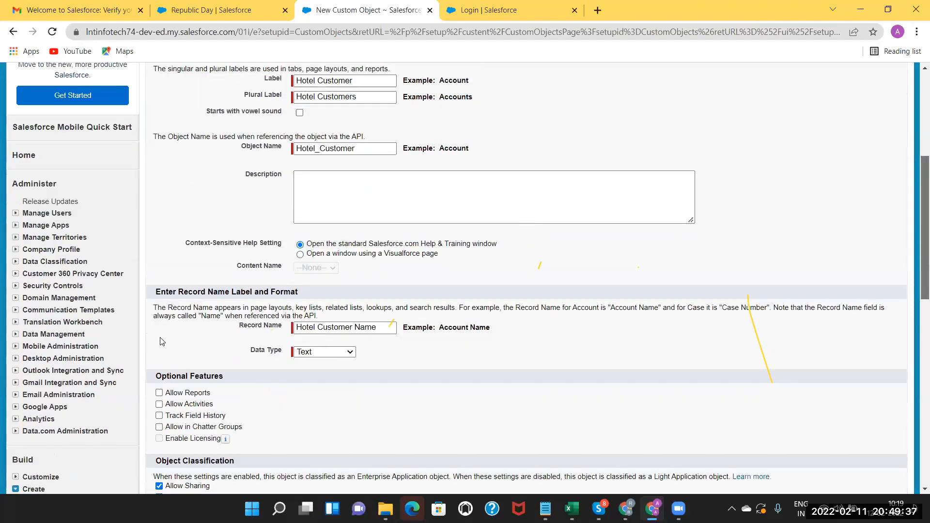
scroll(162, 342, "down", 1)
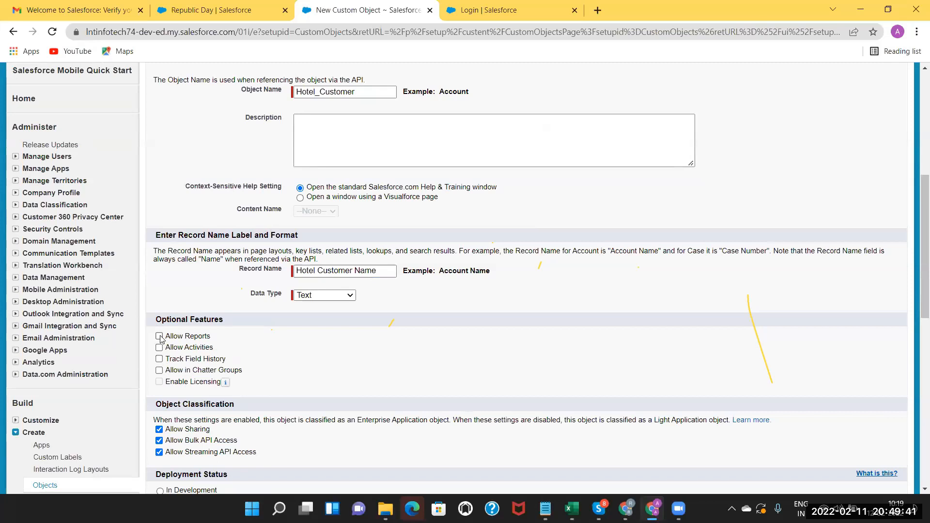
left_click(160, 336)
left_click(159, 348)
left_click(159, 371)
left_click(158, 359)
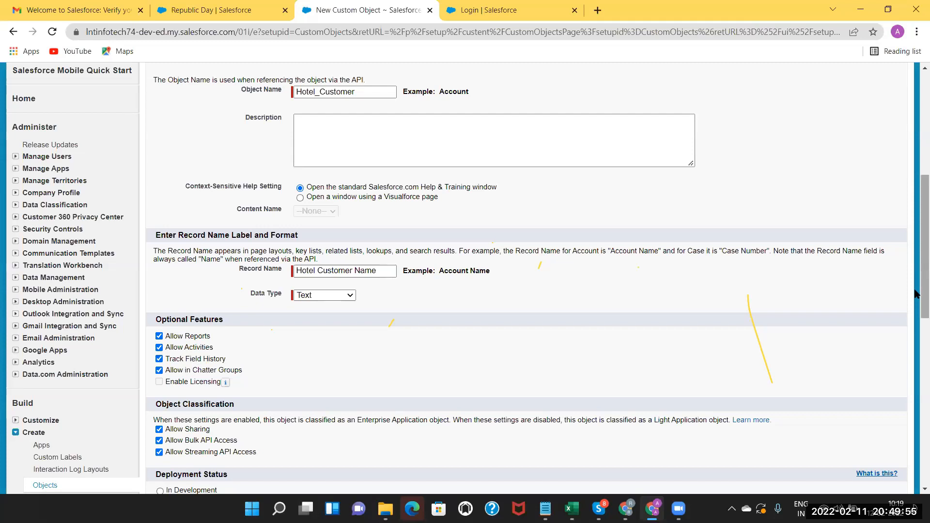
scroll(916, 294, "down", 2)
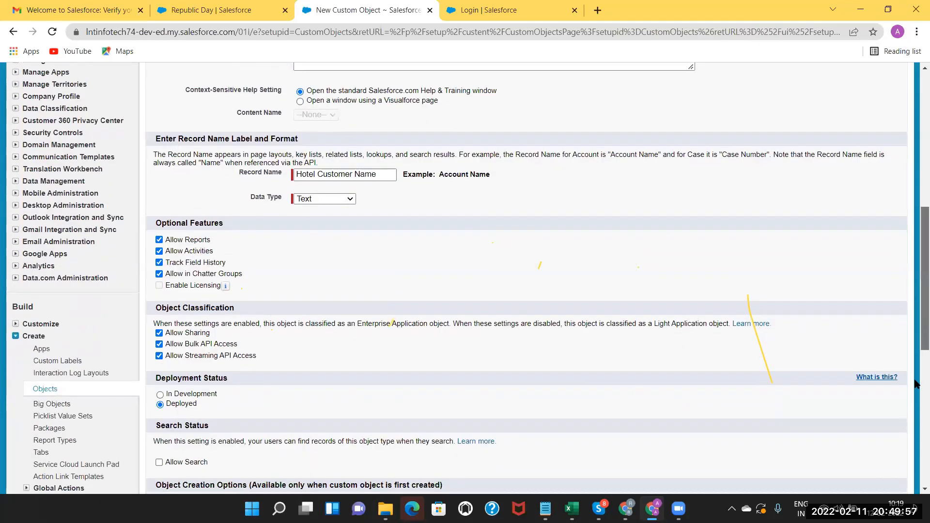
scroll(507, 377, "down", 4)
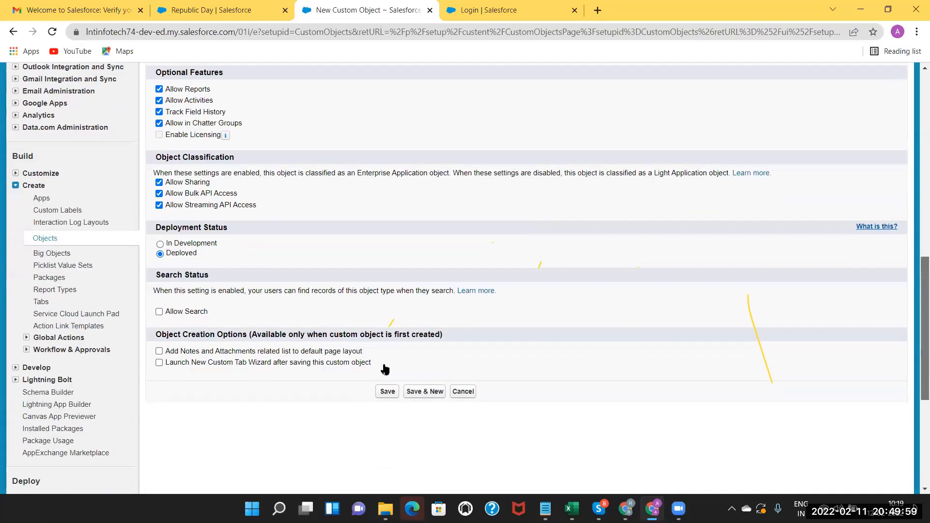
Save the Hotel Customer object and look over the top of its detail page.
left_click(385, 368)
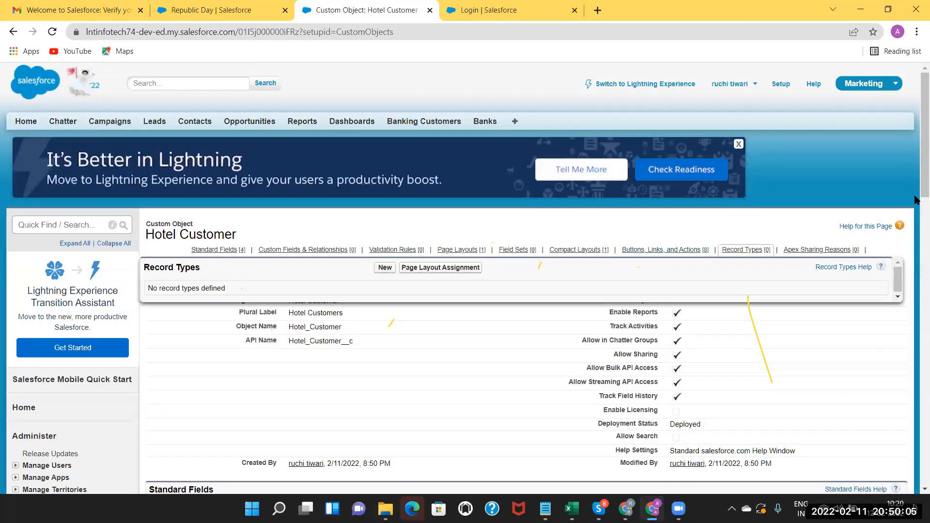
scroll(154, 240, "down", 2)
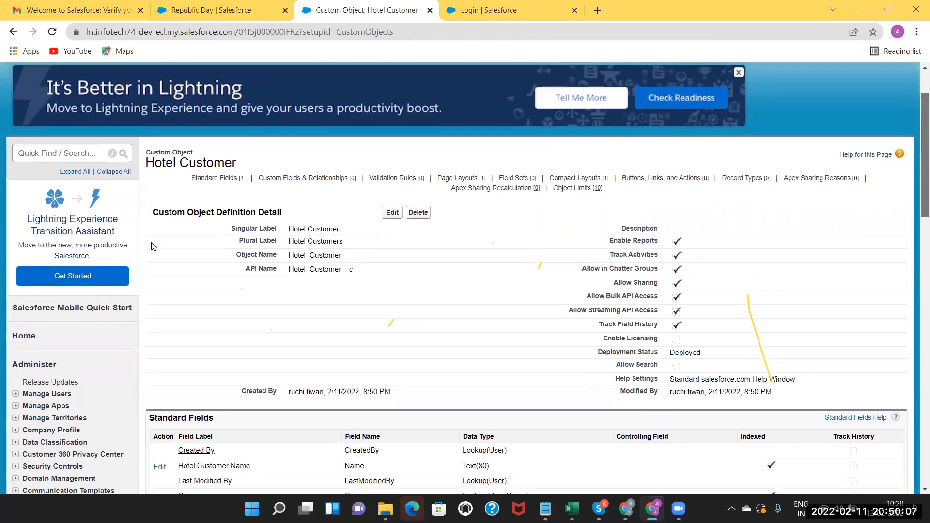
scroll(154, 239, "up", 1)
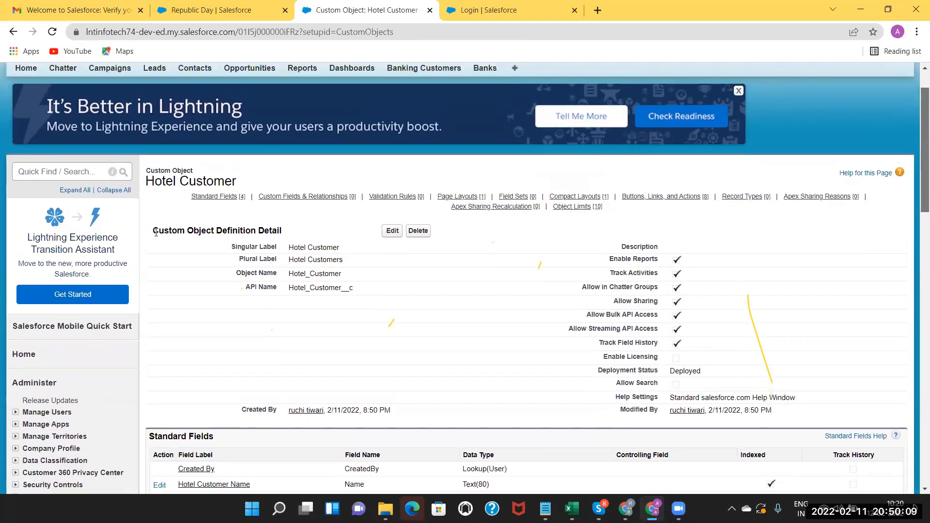
scroll(155, 232, "up", 1)
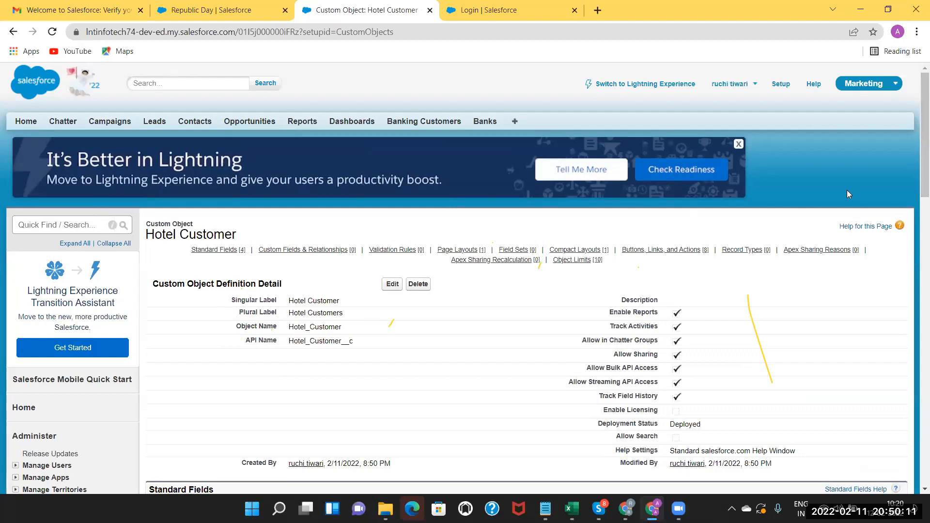
left_click_drag(918, 177, 915, 208)
scroll(915, 208, "down", 1)
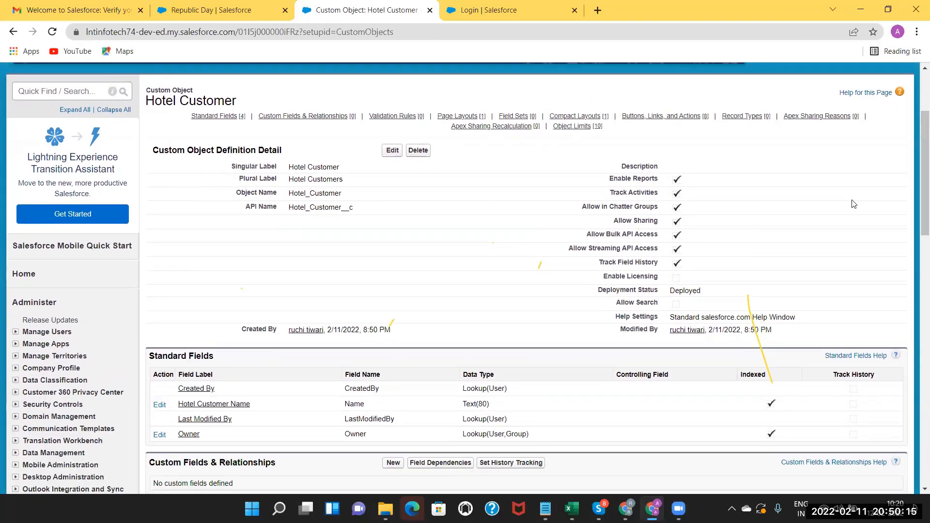
left_click_drag(917, 204, 916, 250)
scroll(916, 249, "down", 1)
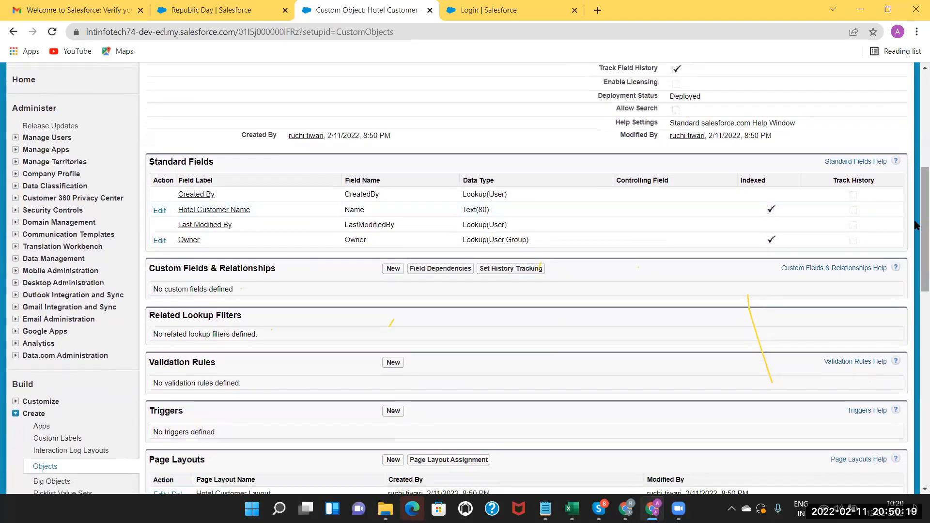
scroll(916, 225, "down", 3)
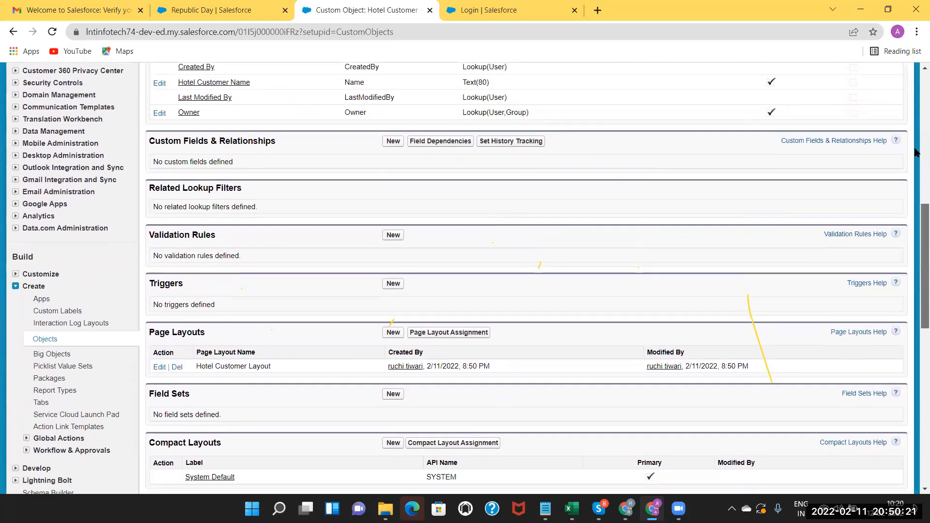
scroll(916, 153, "up", 9)
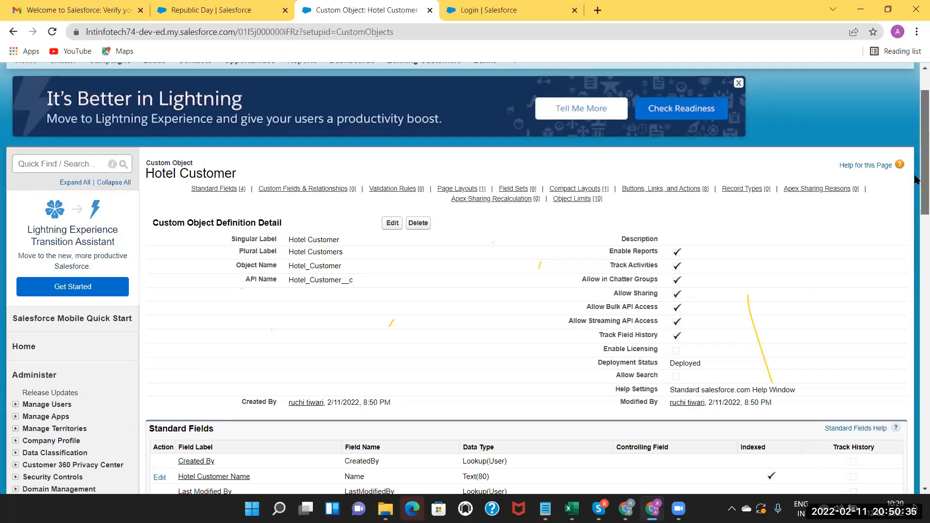
Scroll through the Hotel Customer detail page to review its standard fields and page layouts.
scroll(915, 198, "down", 2)
scroll(915, 199, "down", 3)
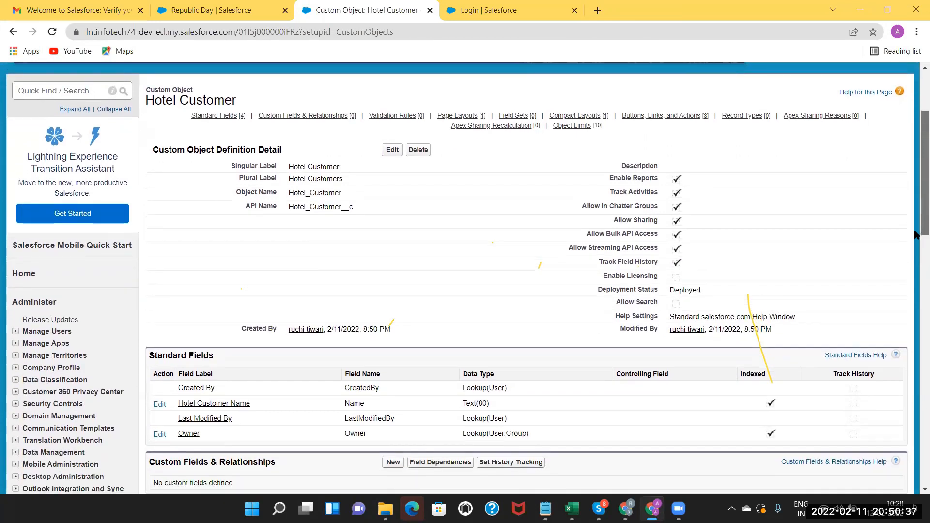
scroll(220, 181, "down", 1)
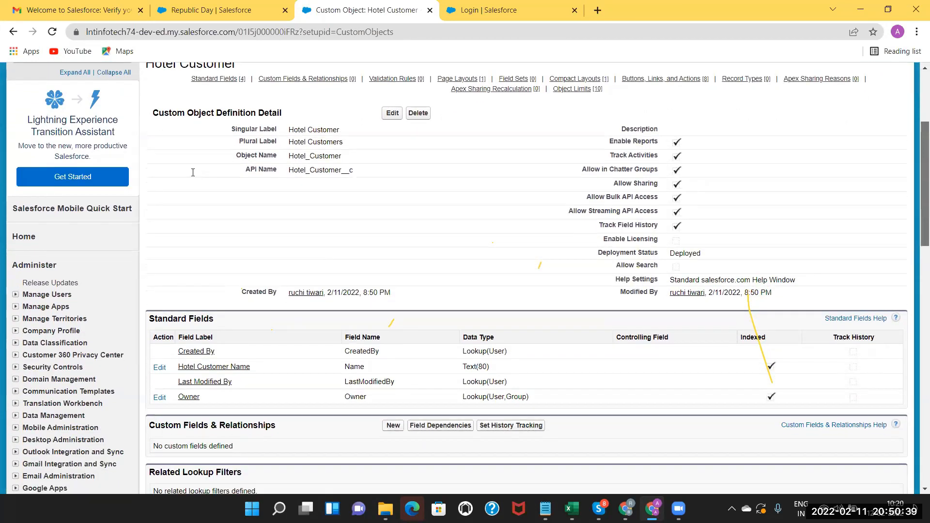
scroll(221, 182, "down", 3)
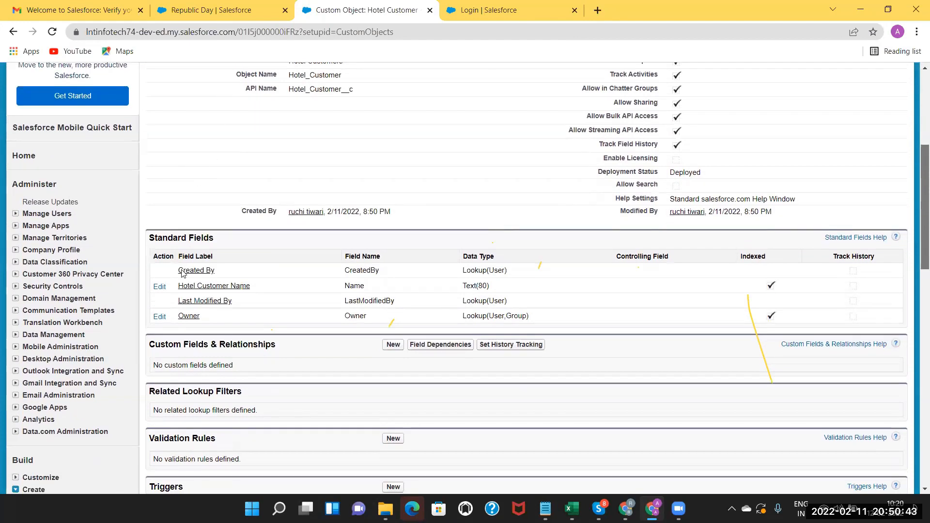
scroll(271, 275, "down", 3)
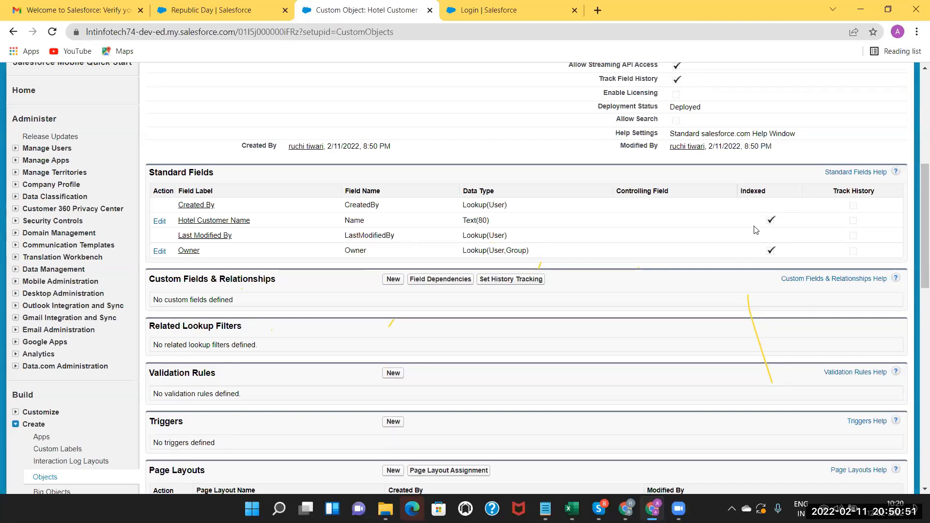
scroll(915, 264, "down", 1)
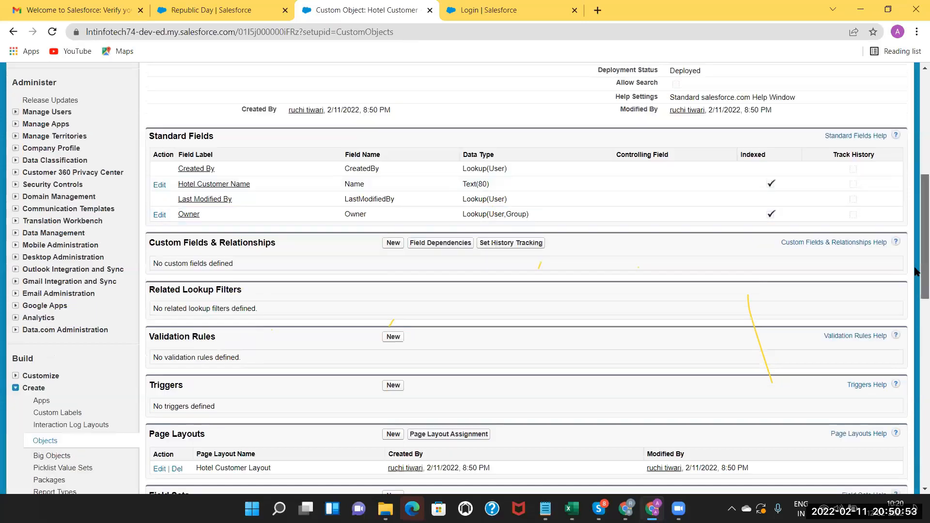
scroll(916, 311, "down", 4)
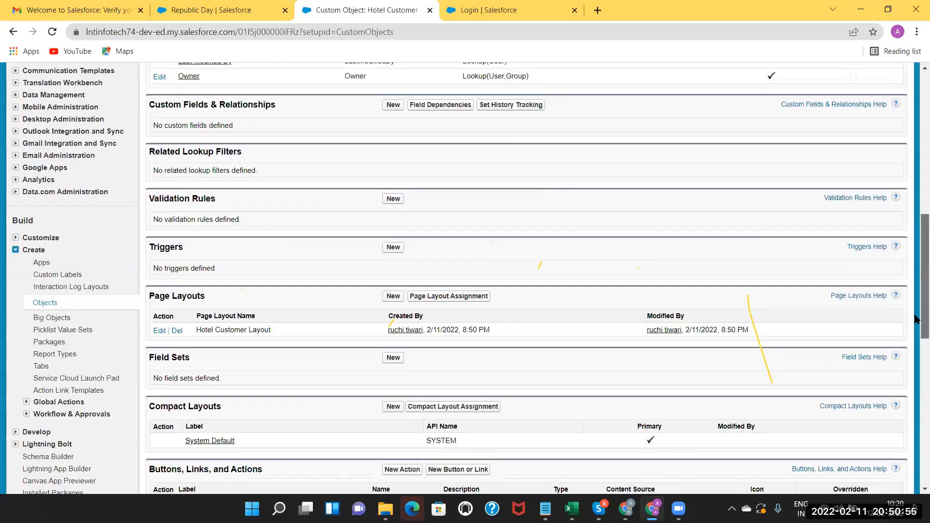
scroll(681, 150, "down", 1)
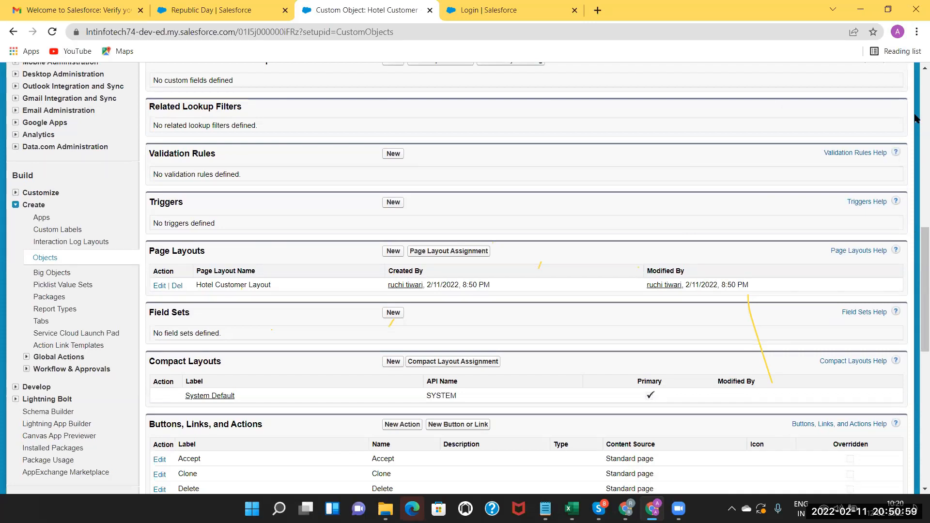
left_click(917, 167)
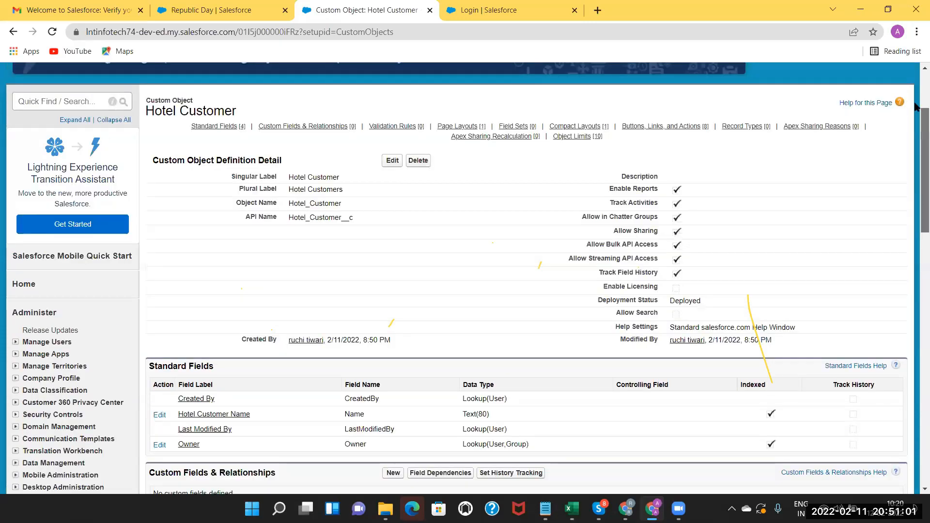
scroll(184, 237, "up", 1)
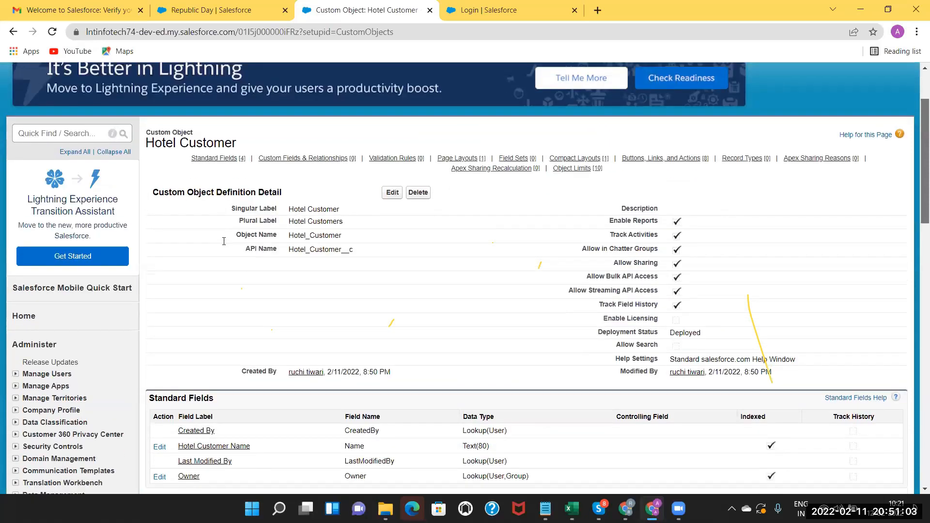
scroll(163, 243, "up", 2)
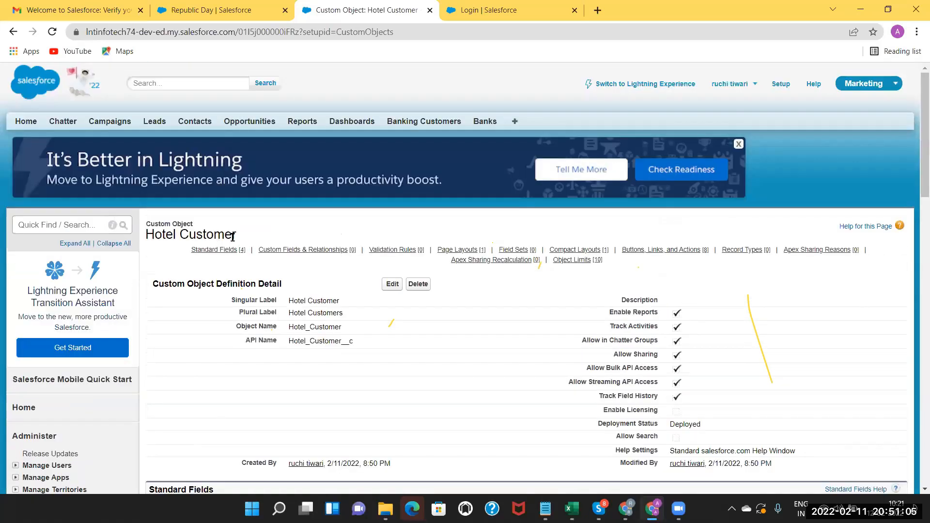
mouse_move(397, 250)
In Excel, rename the G6 heading to Hotel CUSTOMERS and widen column G to fit.
key("alt+Tab")
double_click(251, 196)
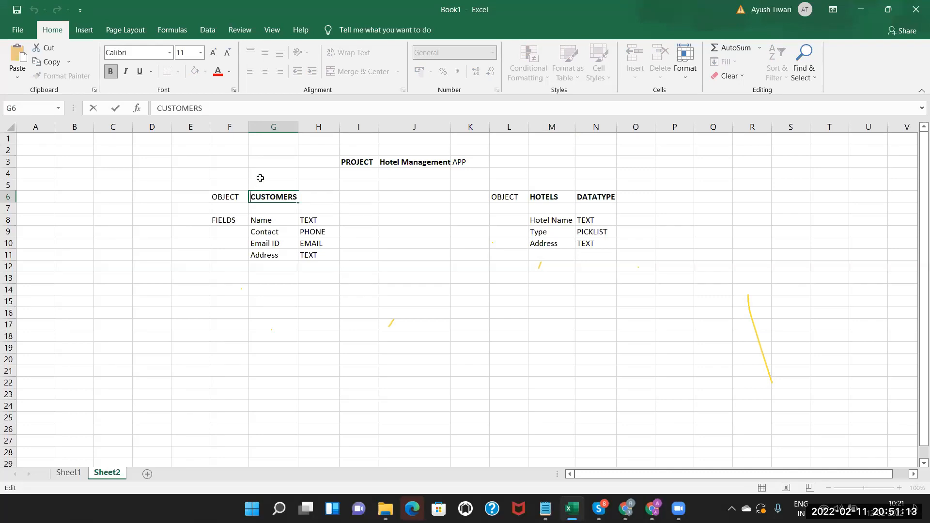
left_click(260, 178)
double_click(260, 196)
left_click(252, 196)
type("Hotel")
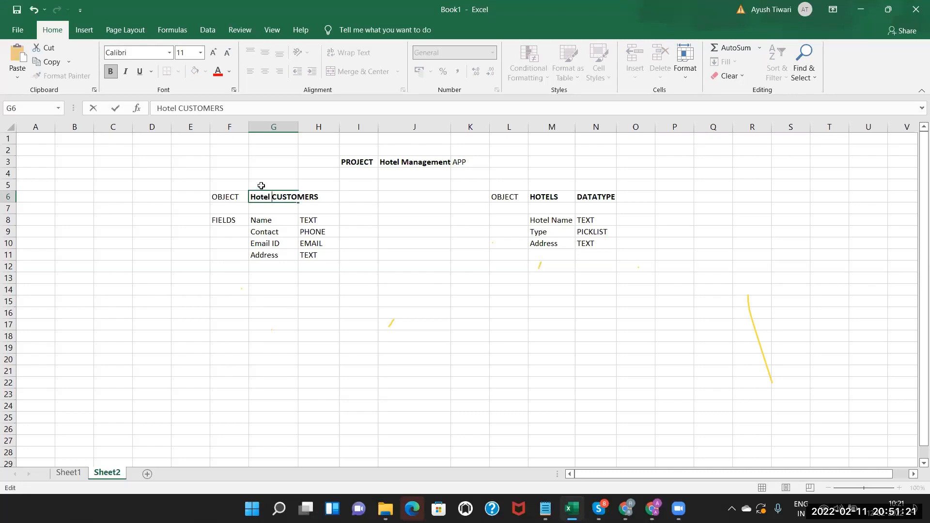
left_click(261, 185)
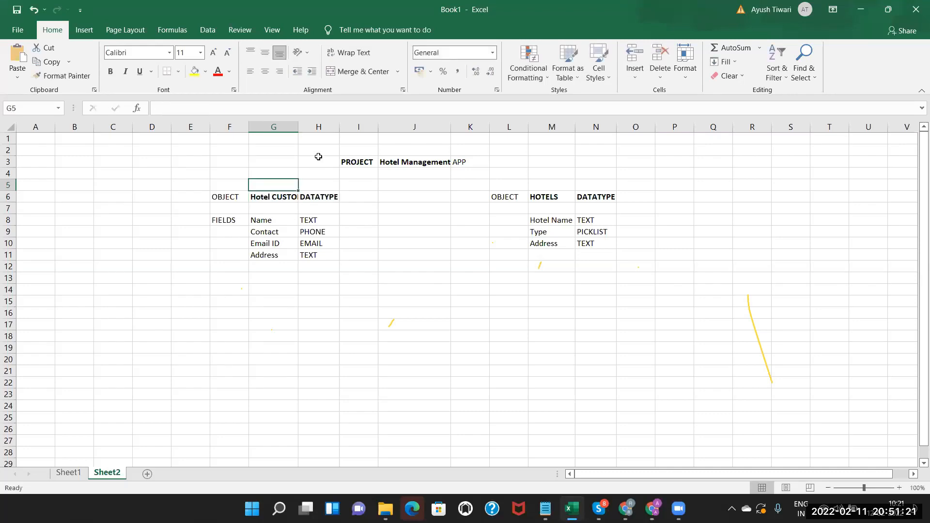
double_click(298, 124)
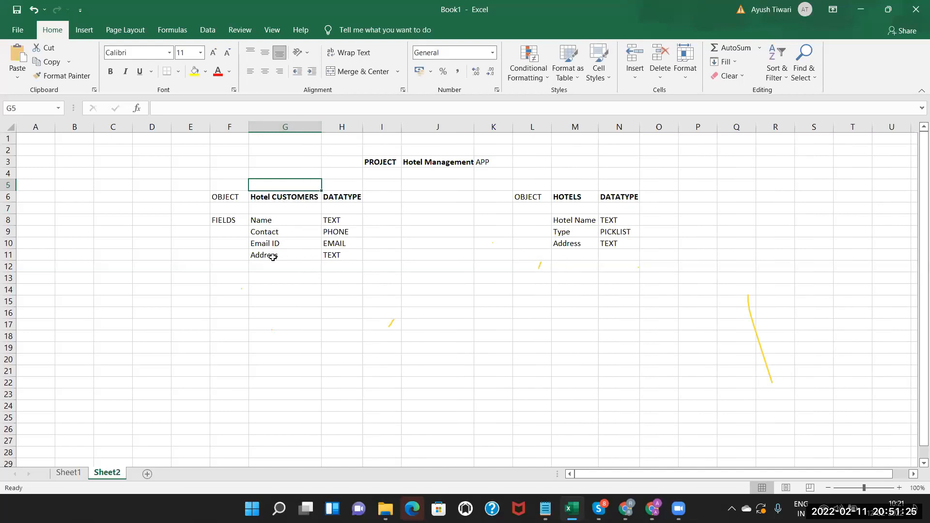
Select the Hotel Customer field names in G8:G11, then return to Salesforce.
left_click_drag(268, 219, 271, 263)
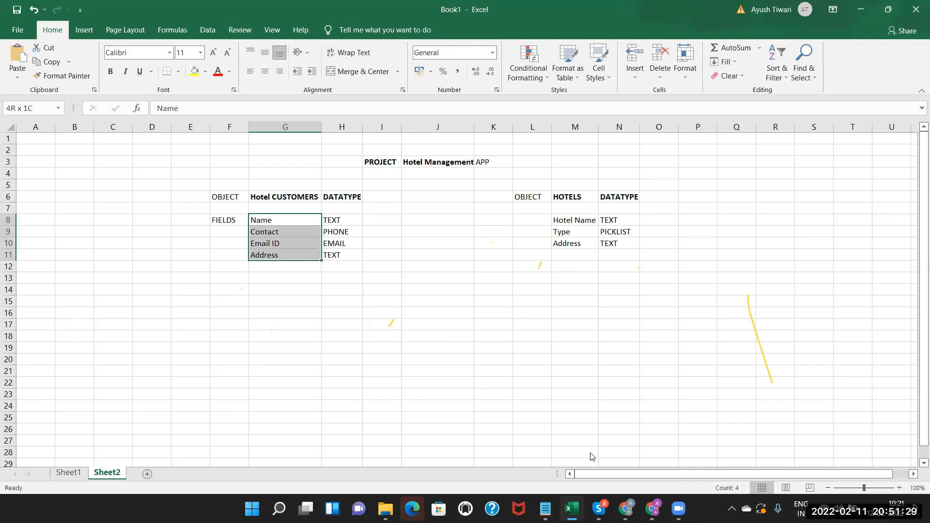
key("shift+Down")
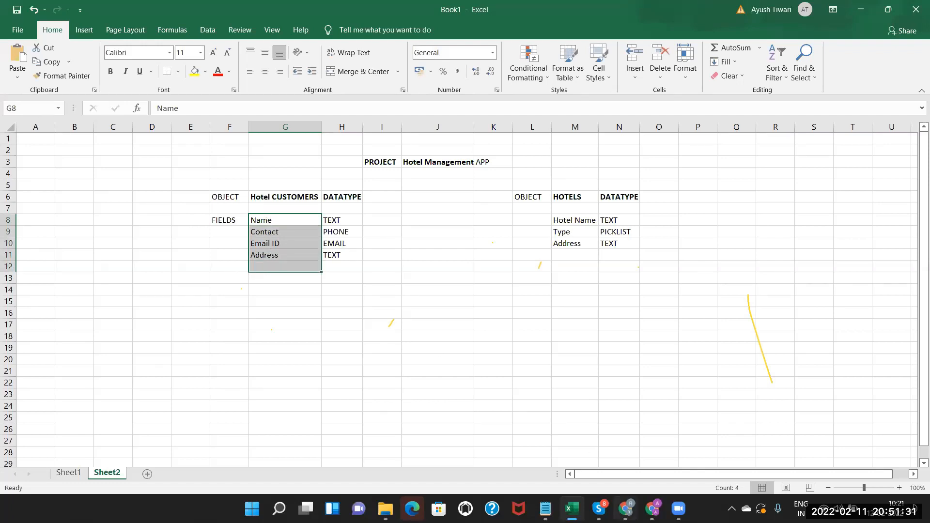
mouse_move(625, 508)
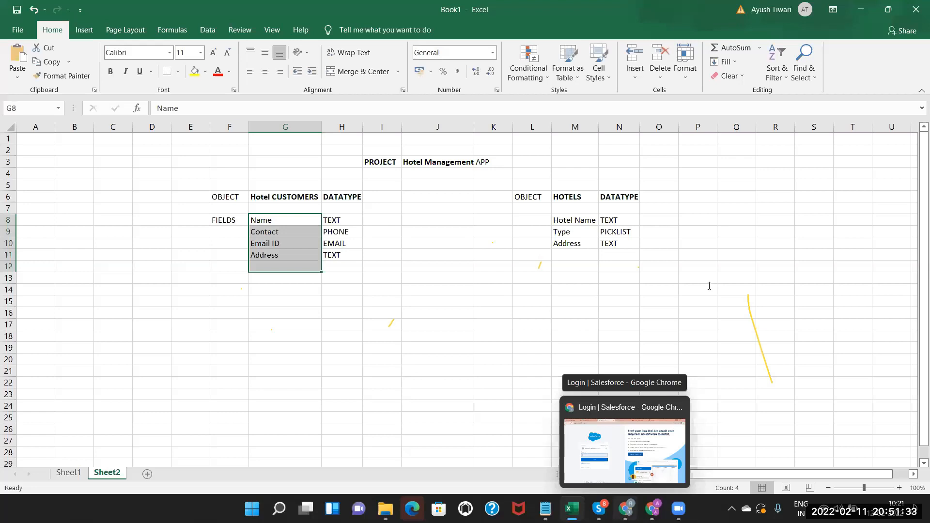
key("alt+Tab")
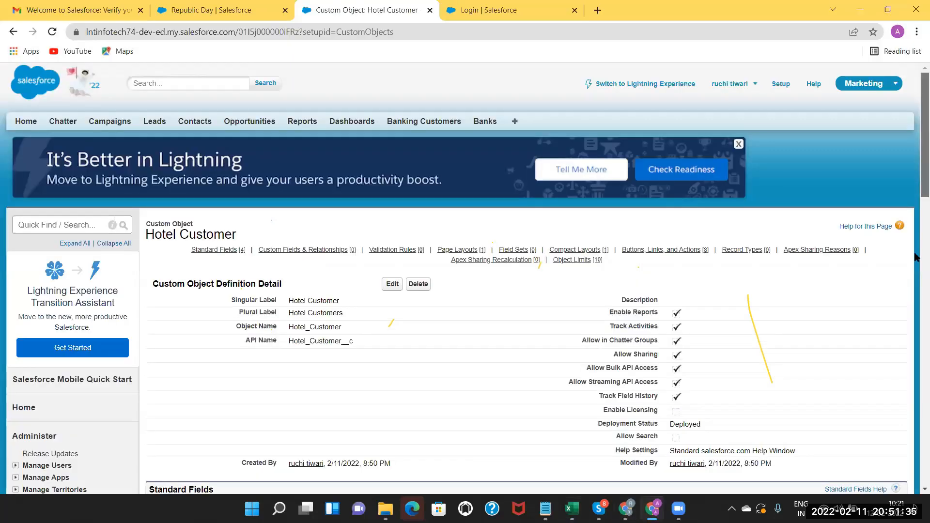
Start a new Hotel Customer custom field, checking the field plan in the spreadsheet.
scroll(620, 270, "down", 5)
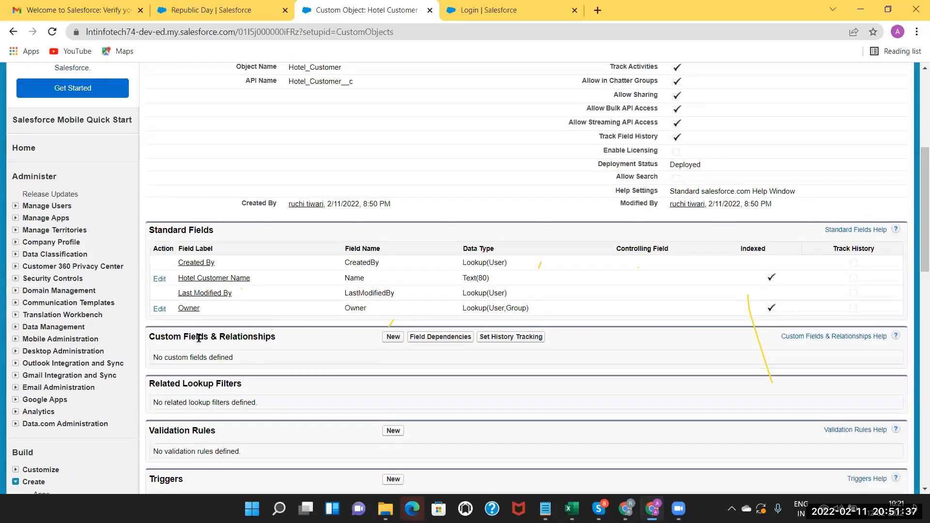
left_click(393, 337)
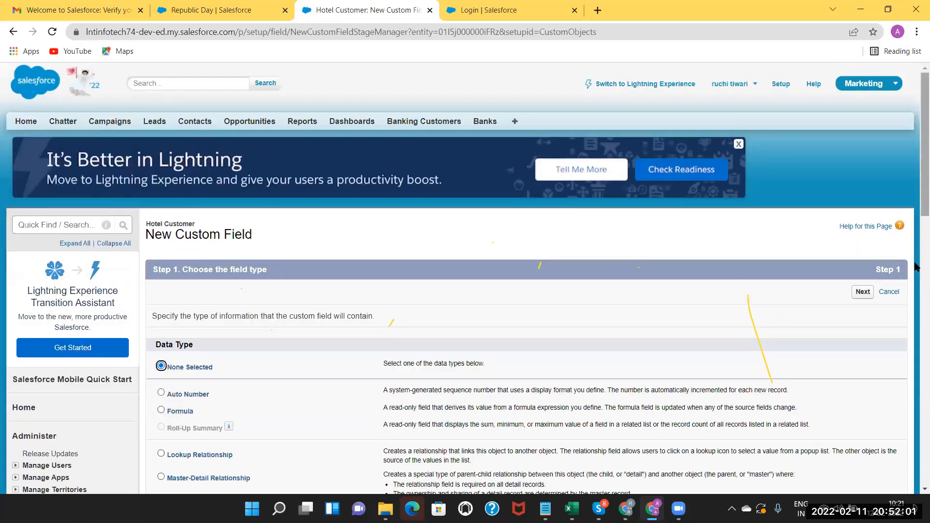
scroll(454, 451, "down", 4)
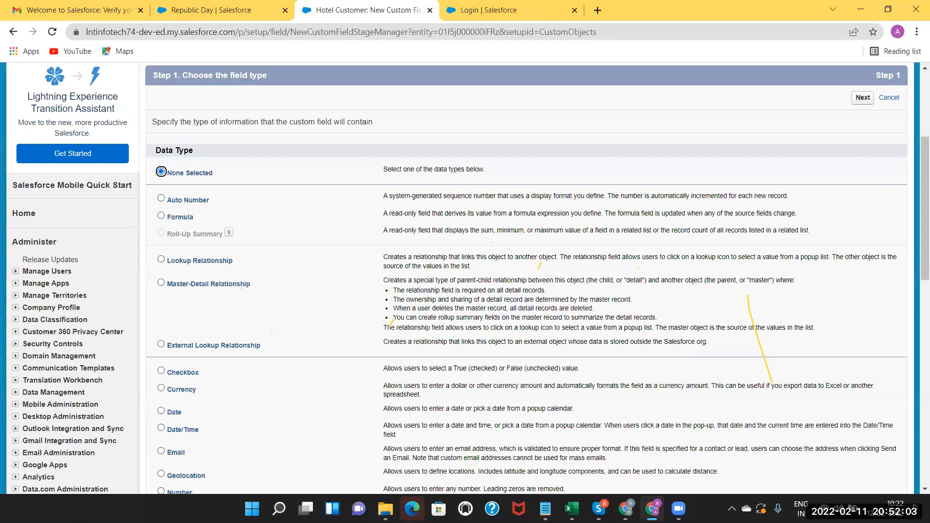
key("alt+Tab")
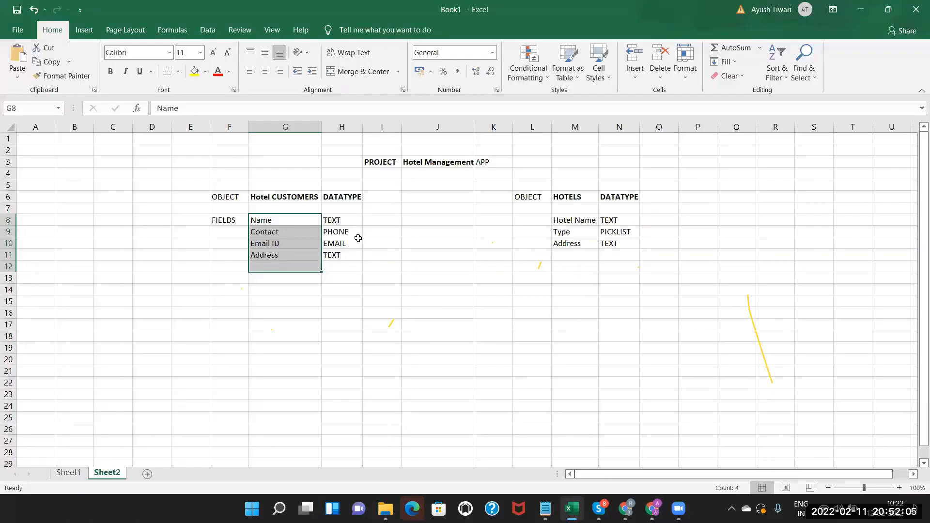
left_click(654, 509)
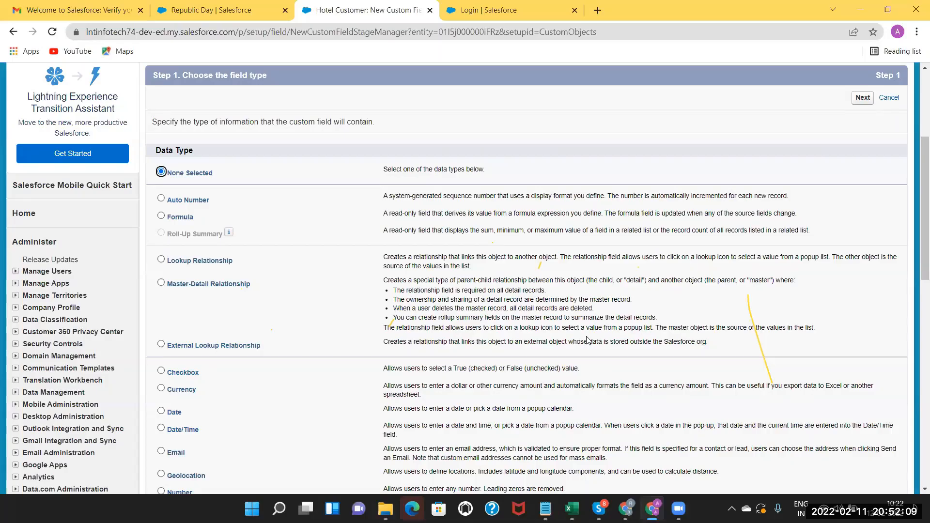
scroll(84, 311, "down", 3)
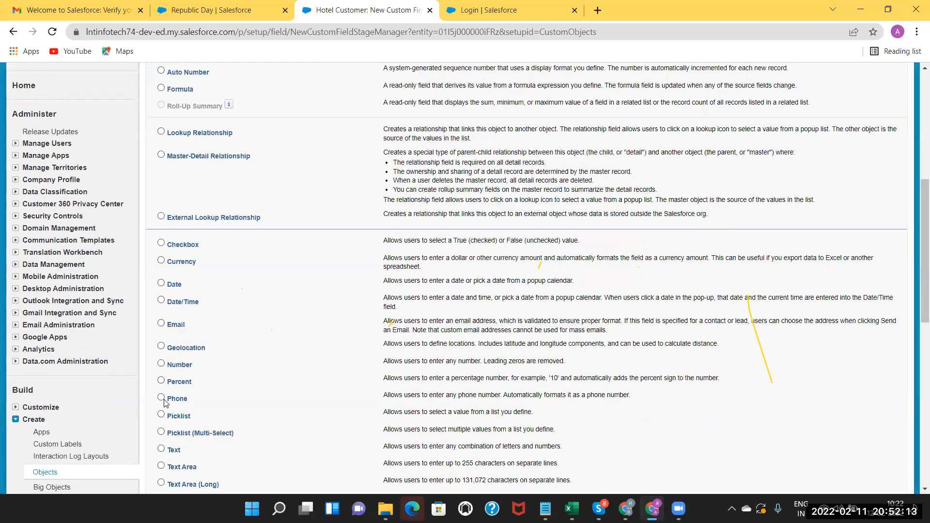
Choose Phone as the new field's data type and read its description.
left_click(161, 397)
scroll(915, 156, "up", 6)
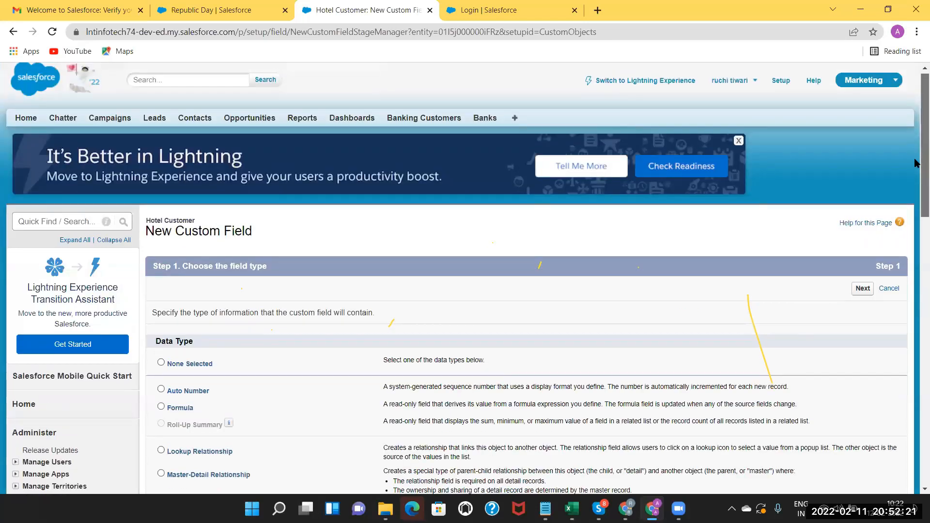
scroll(915, 156, "up", 1)
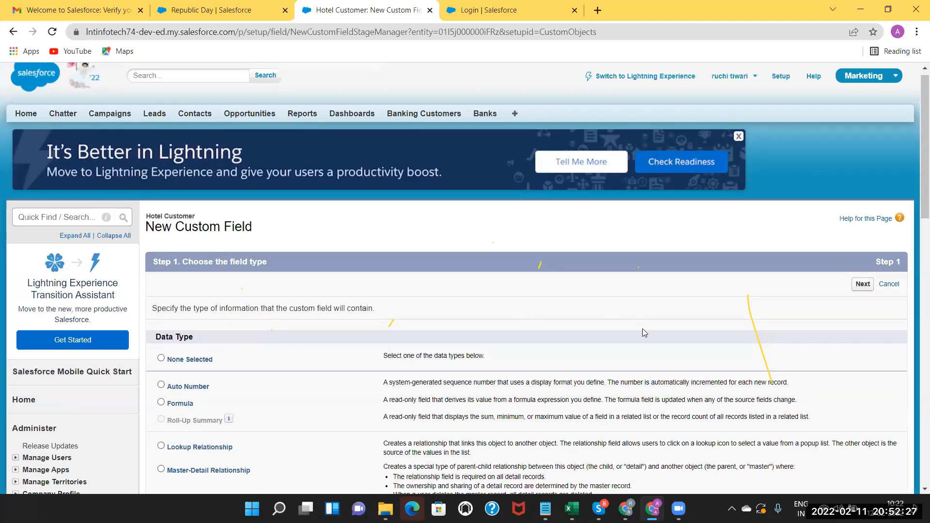
scroll(917, 221, "down", 1)
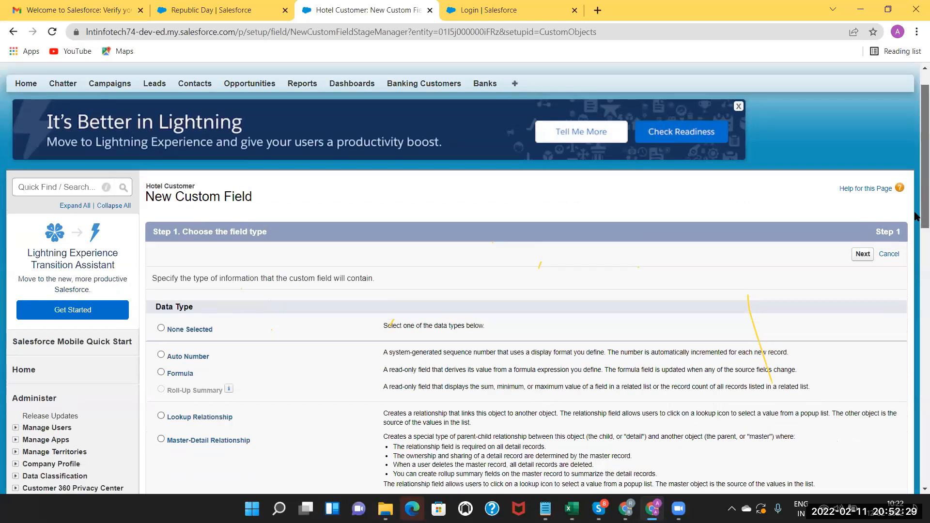
scroll(918, 234, "down", 2)
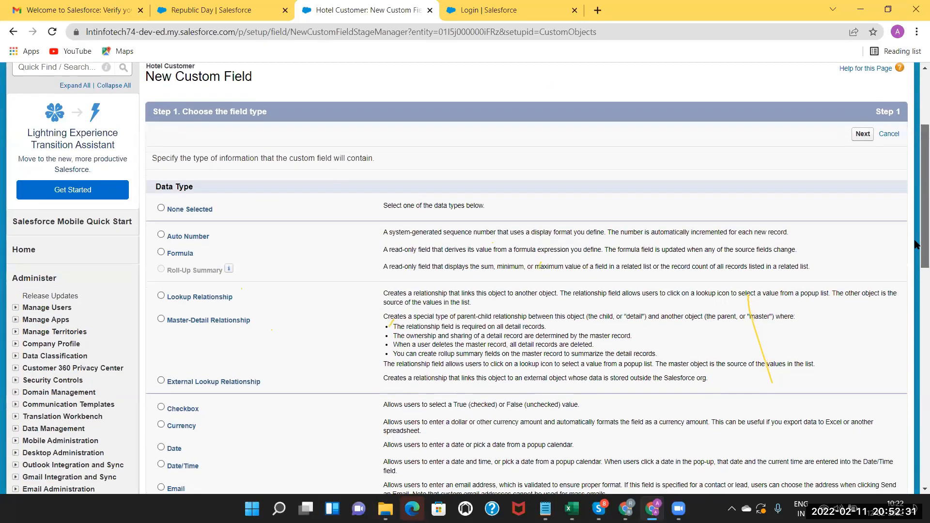
scroll(917, 247, "down", 1)
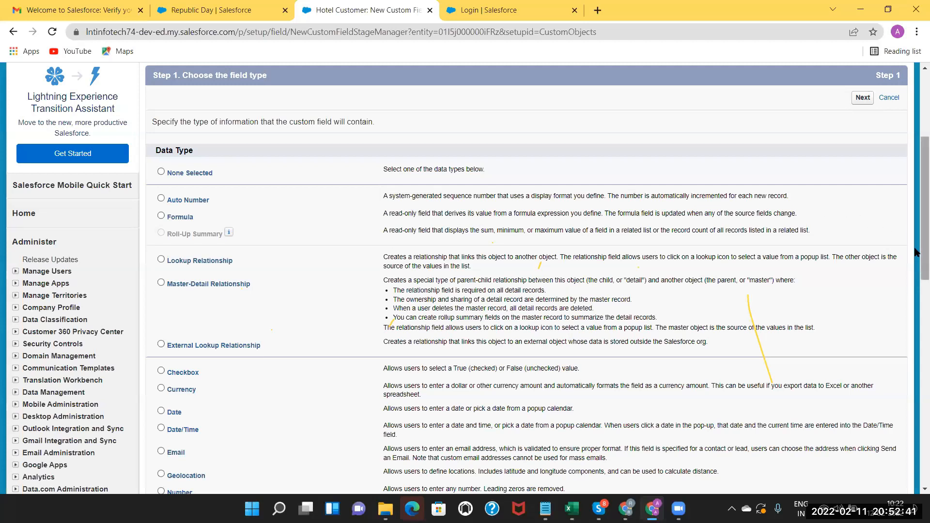
scroll(917, 265, "down", 4)
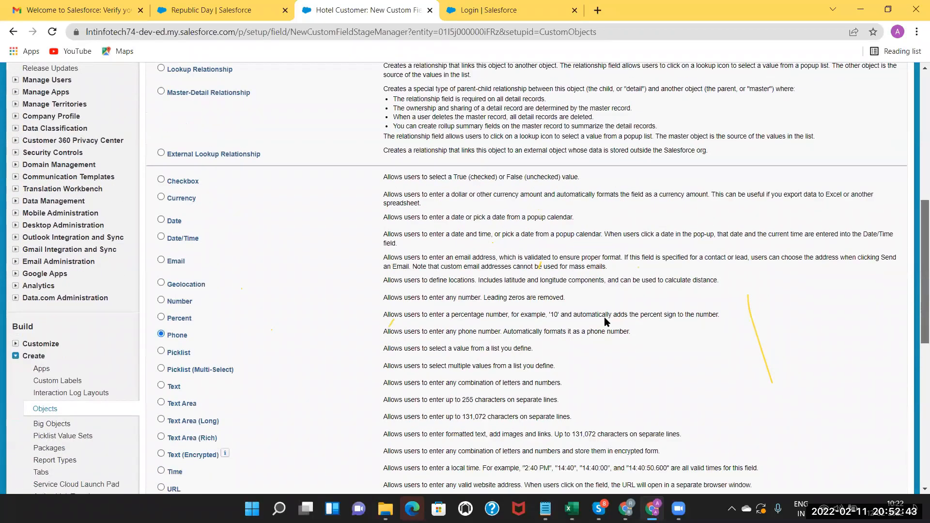
scroll(376, 296, "down", 1)
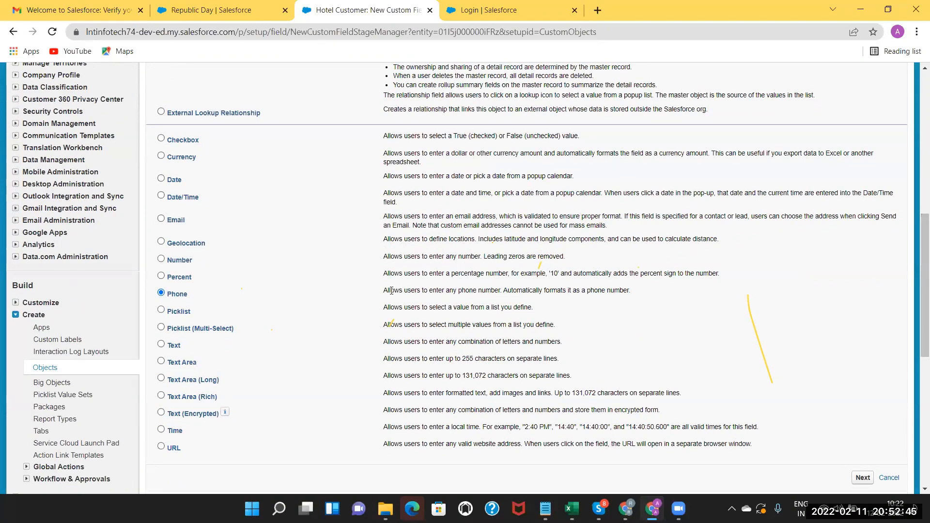
left_click_drag(394, 290, 503, 291)
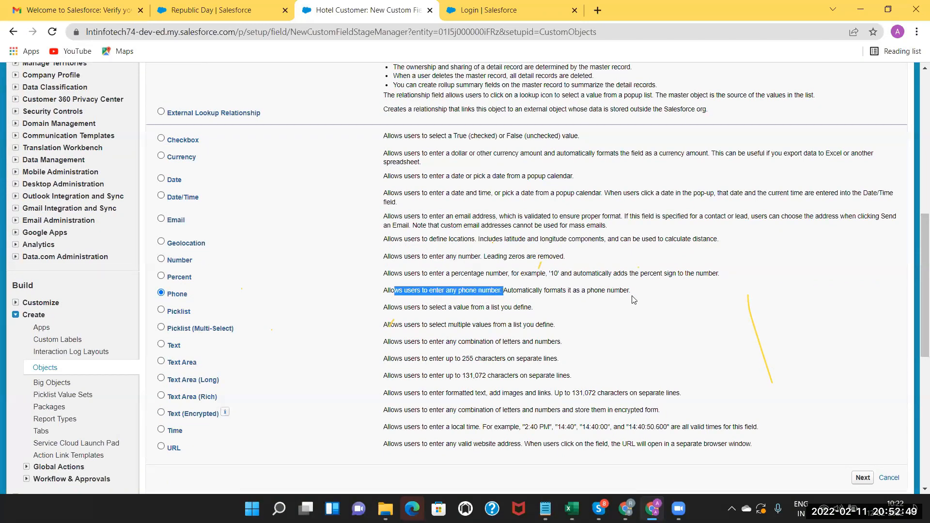
left_click_drag(923, 273, 915, 364)
Label the Phone field Contact, with field name Contact, and leave Required unchecked.
left_click(863, 200)
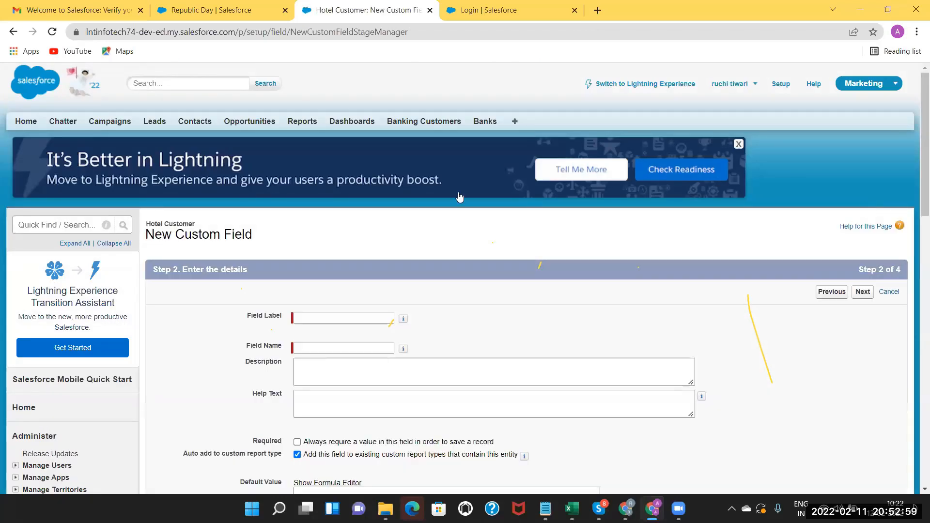
left_click(336, 320)
type("Phon")
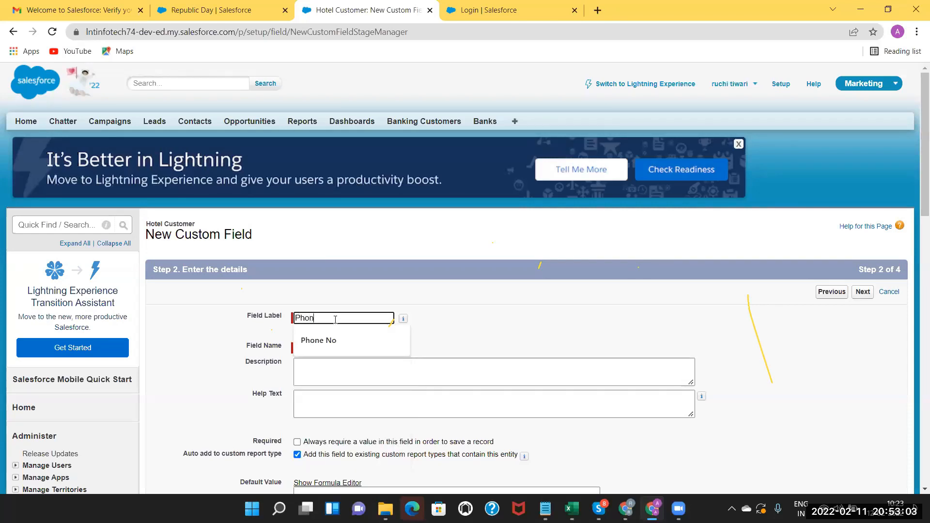
type("o")
key("BackSpace")
key("BackSpace")
key("BackSpace")
type("C")
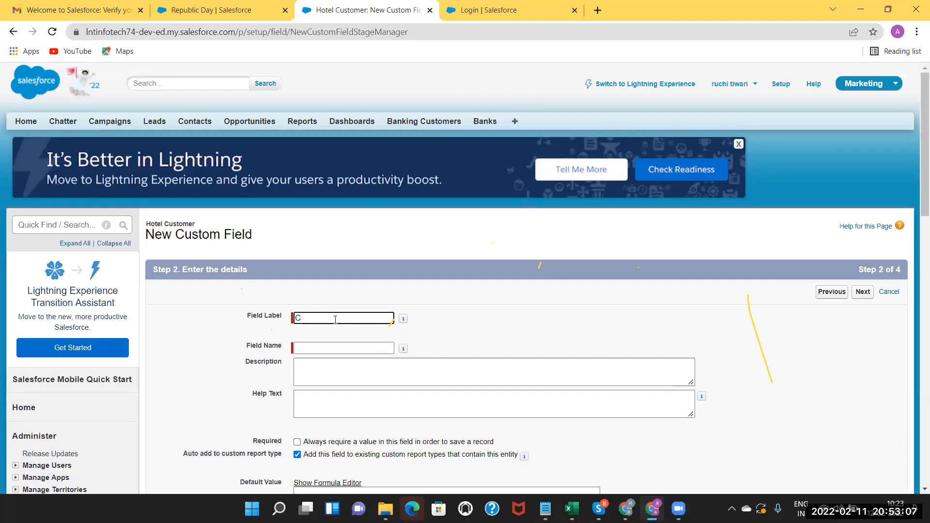
type("ontact")
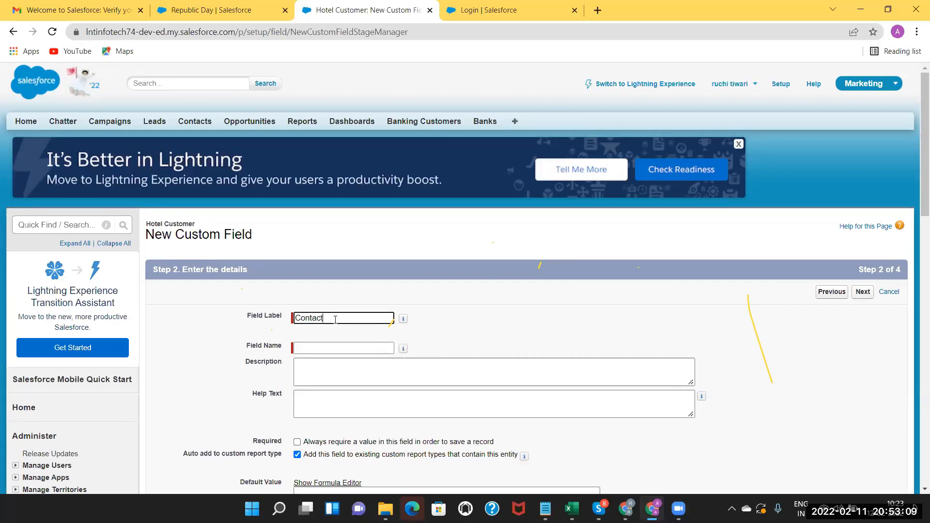
left_click(326, 349)
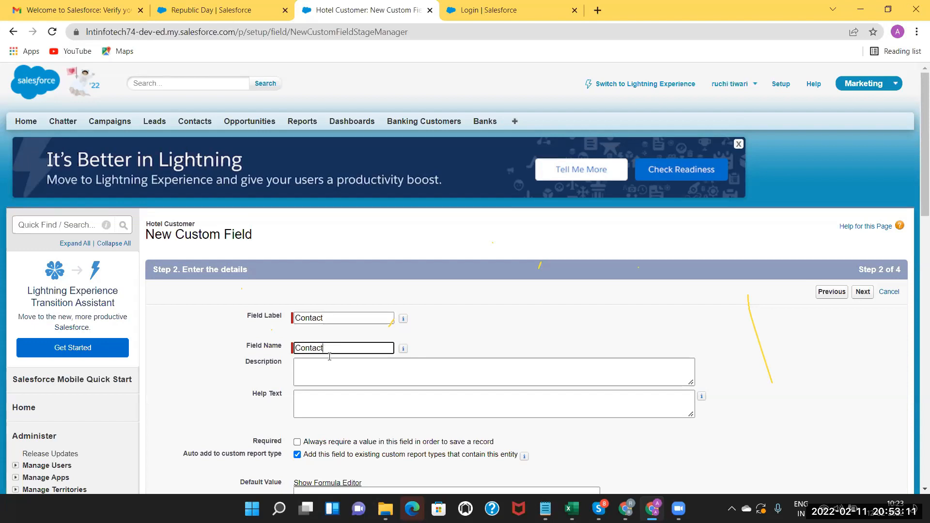
left_click(333, 368)
left_click_drag(918, 216, 916, 269)
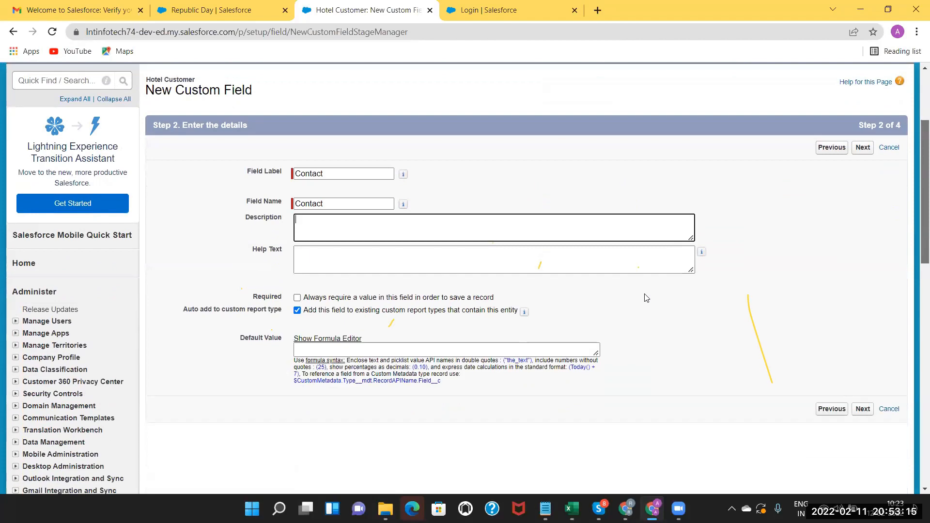
scroll(287, 268, "down", 1)
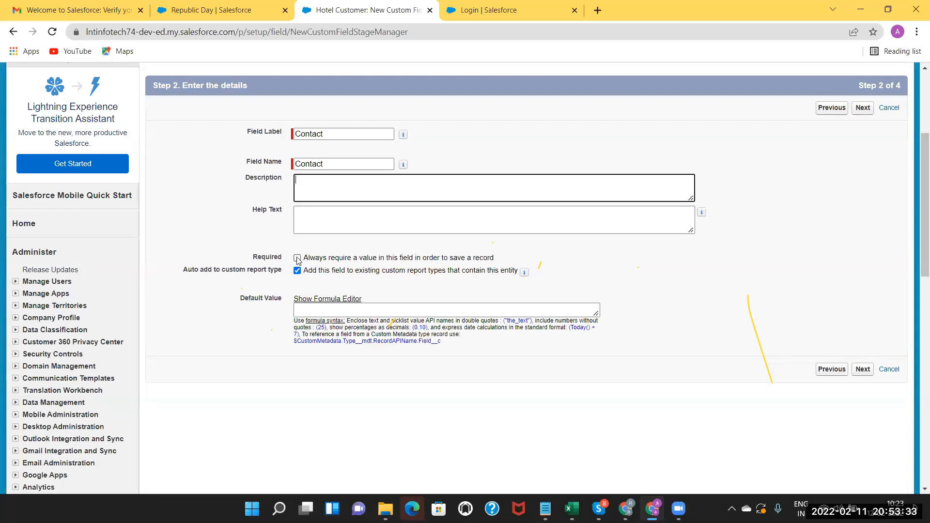
left_click(297, 258)
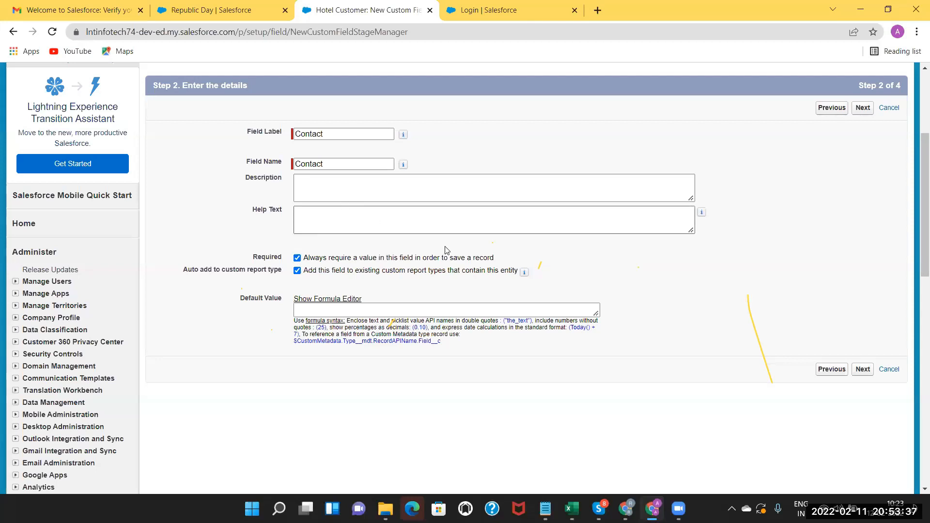
left_click(297, 258)
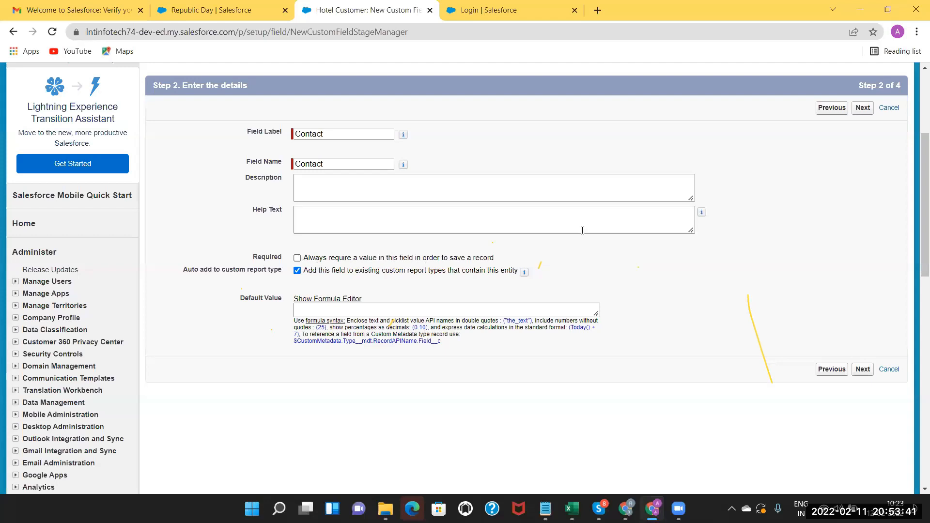
Accept the default field-level security and save Contact onto the Hotel Customer Layout.
left_click(861, 111)
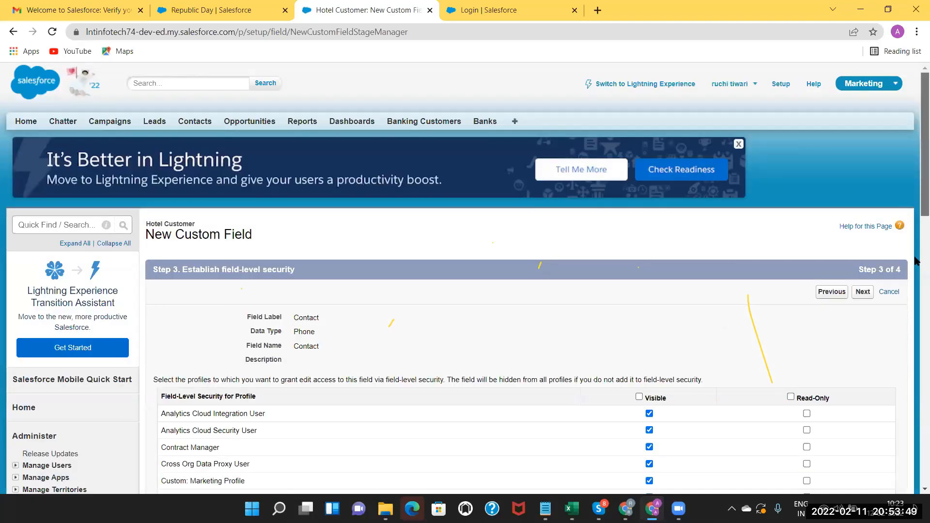
scroll(916, 261, "down", 3)
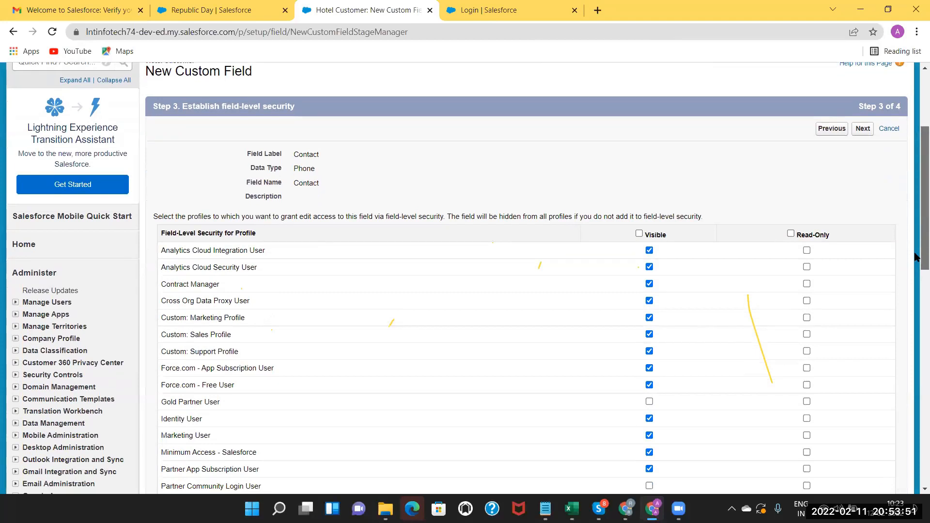
scroll(916, 242, "down", 1)
scroll(915, 291, "up", 2)
scroll(916, 301, "down", 3)
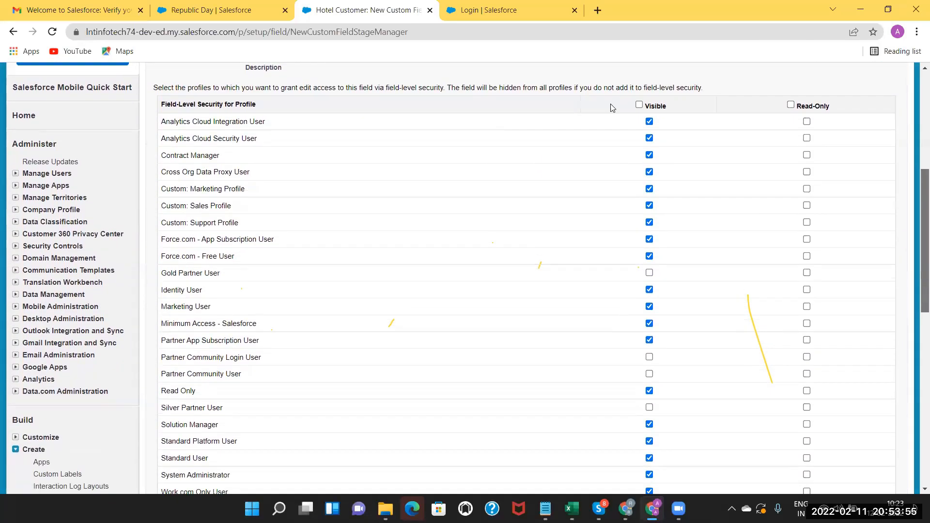
scroll(916, 269, "down", 1)
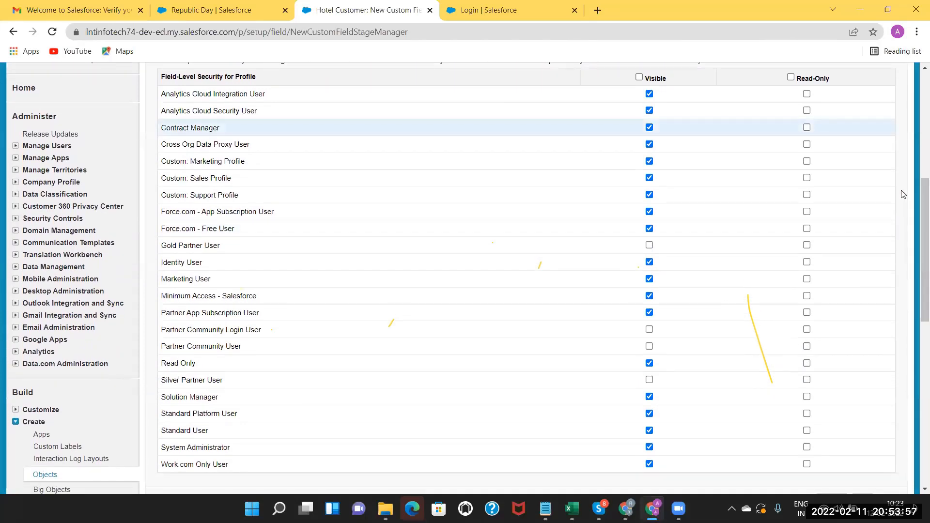
scroll(902, 194, "up", 4)
scroll(827, 247, "up", 1)
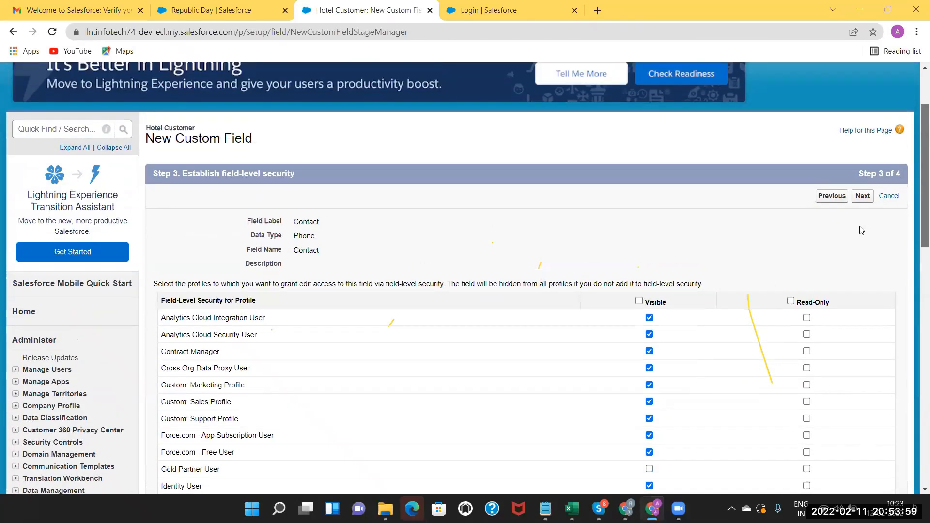
left_click(867, 218)
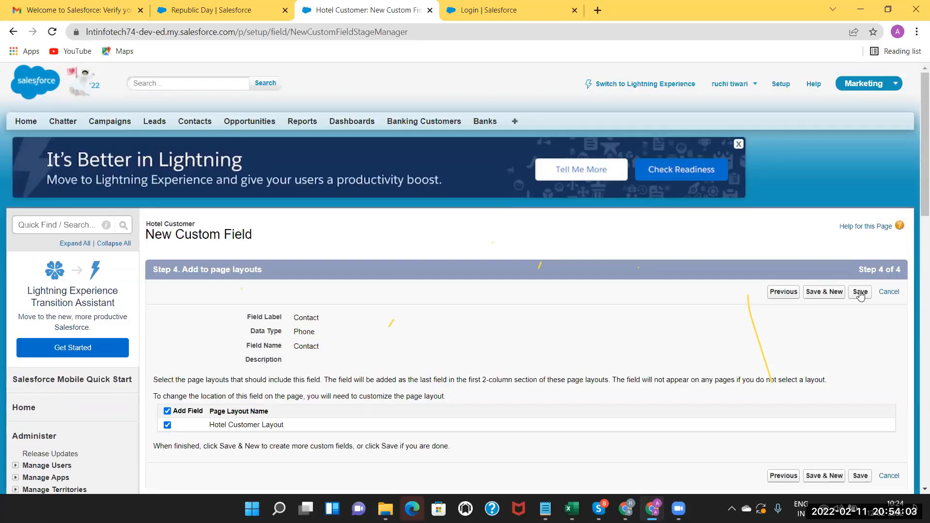
left_click(860, 293)
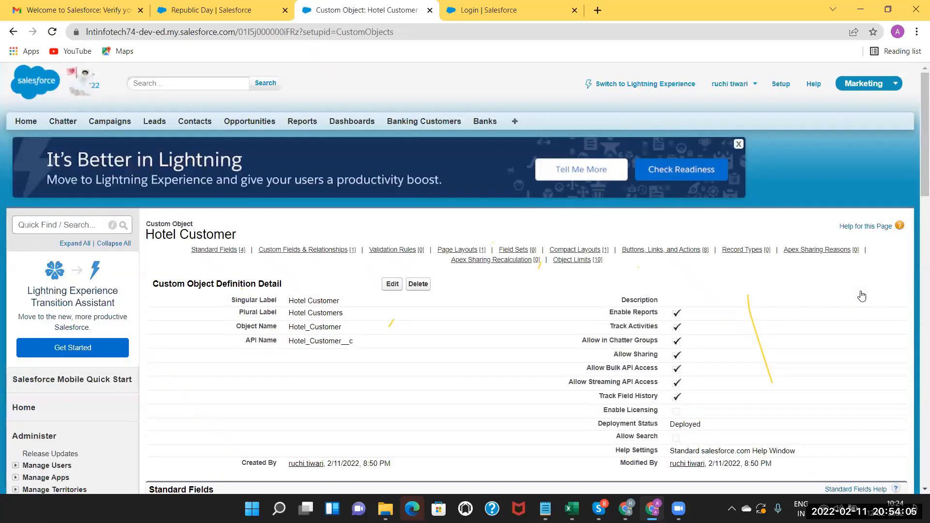
scroll(916, 257, "down", 2)
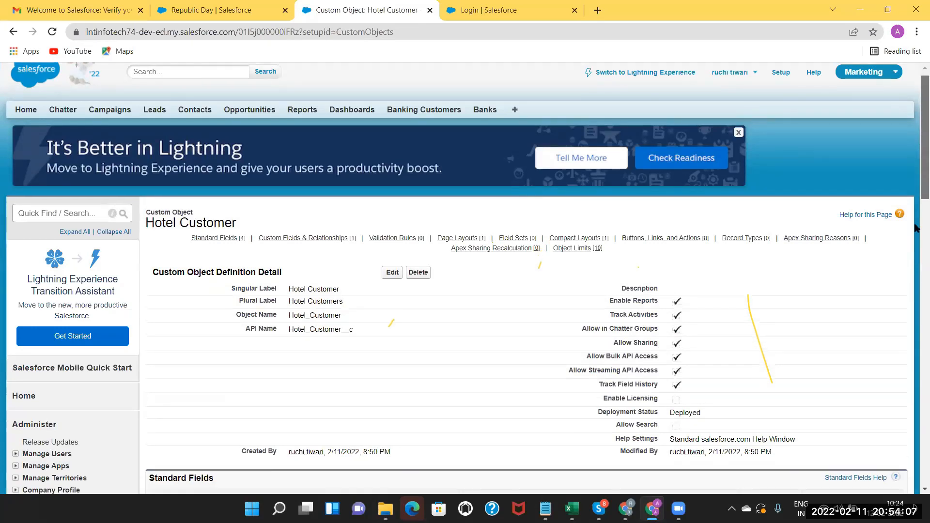
scroll(556, 279, "down", 3)
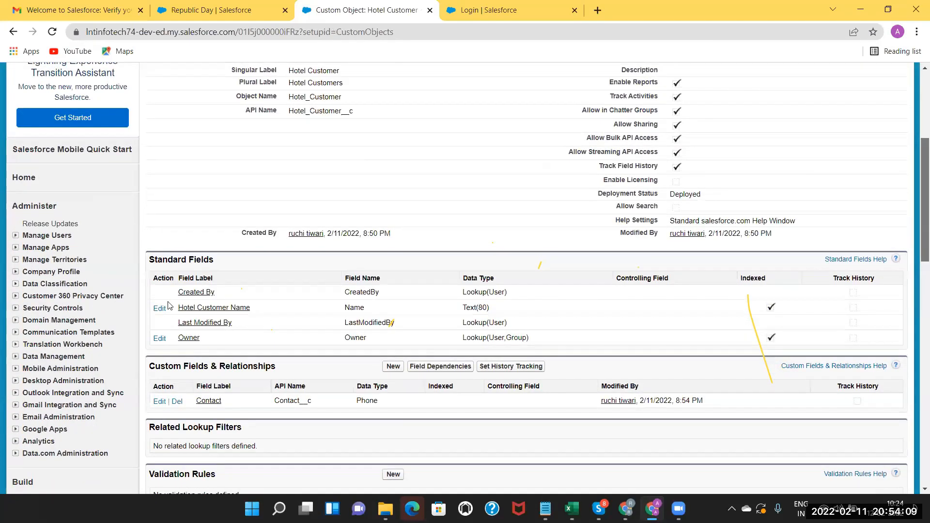
scroll(175, 301, "down", 1)
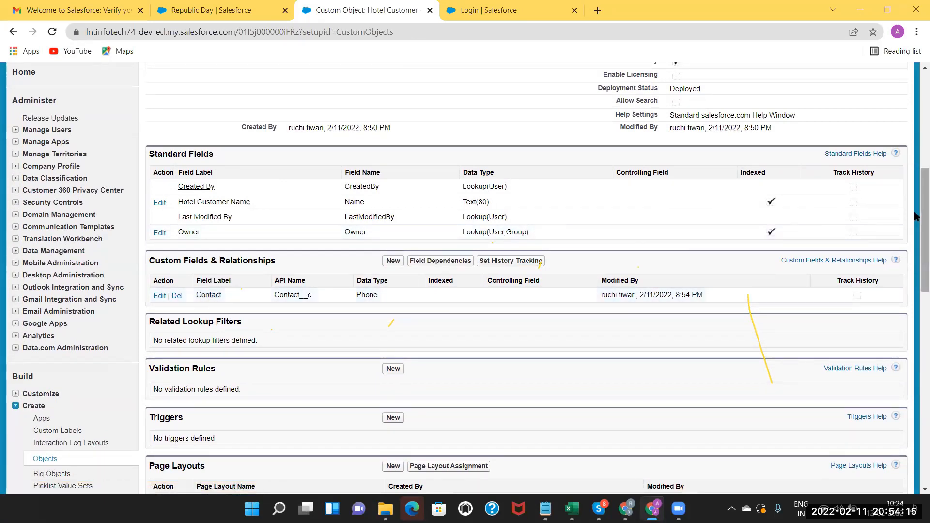
scroll(916, 155, "up", 1)
scroll(916, 145, "up", 3)
scroll(303, 273, "up", 3)
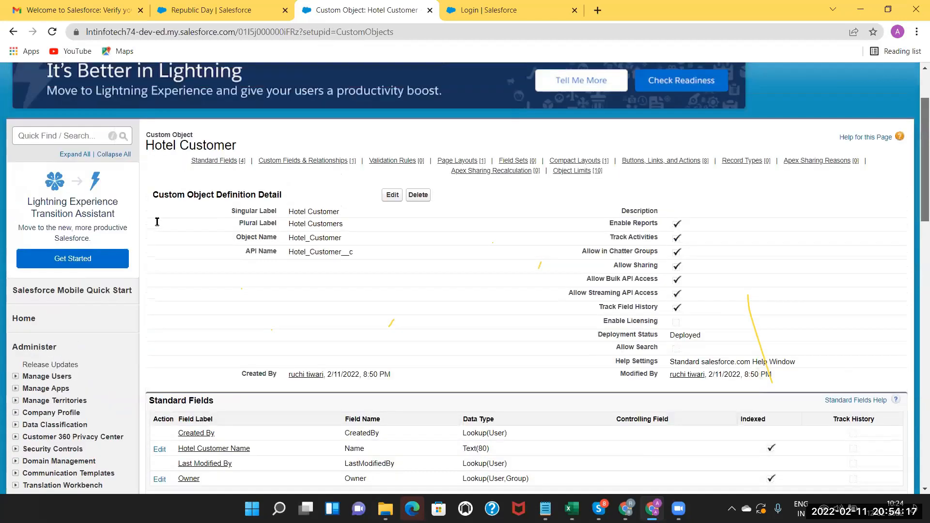
left_click_drag(248, 230, 154, 230)
left_click(369, 210)
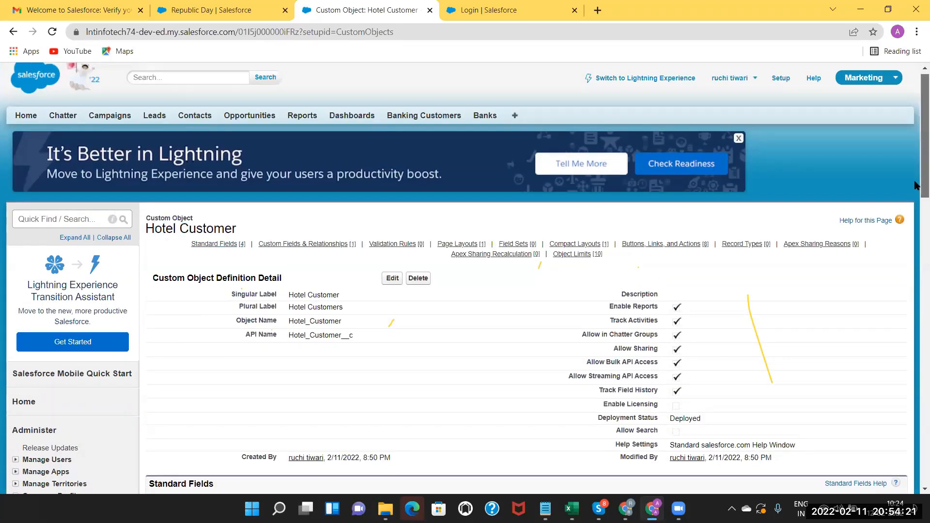
scroll(916, 186, "down", 4)
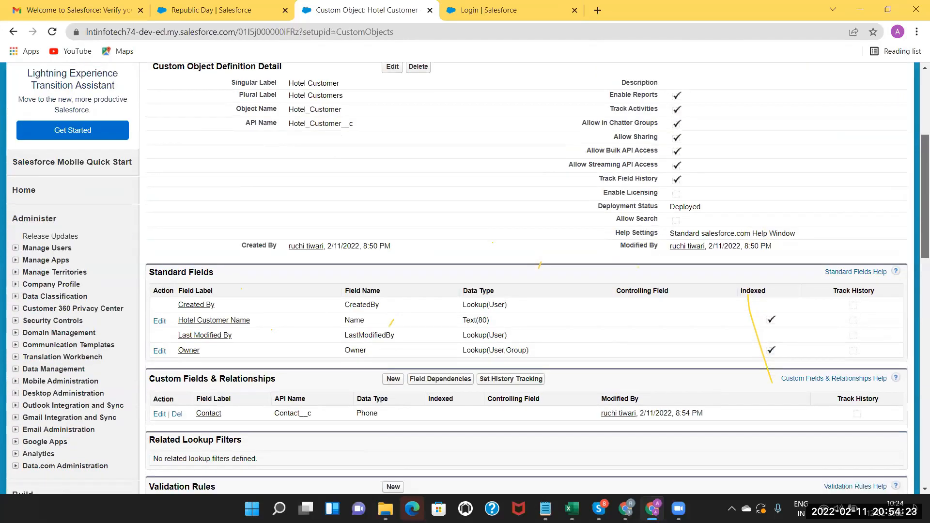
scroll(297, 224, "down", 3)
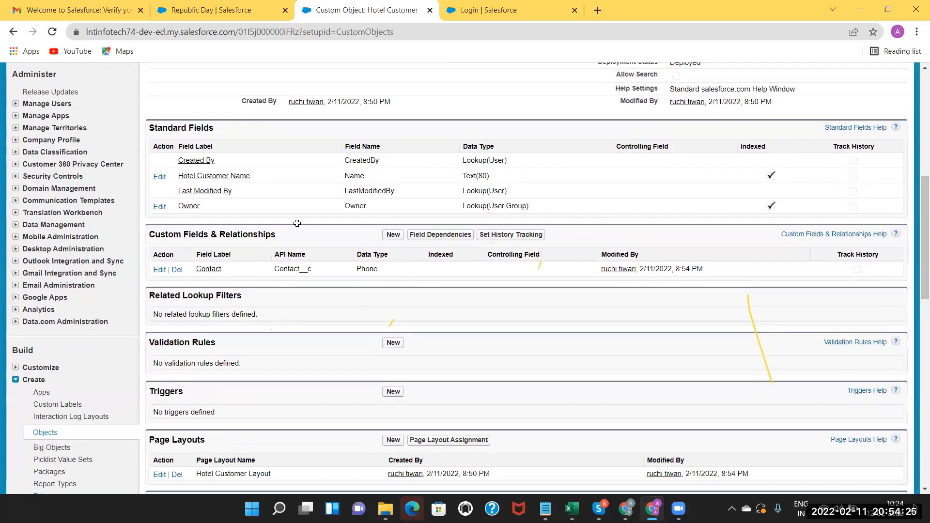
key("alt+Tab")
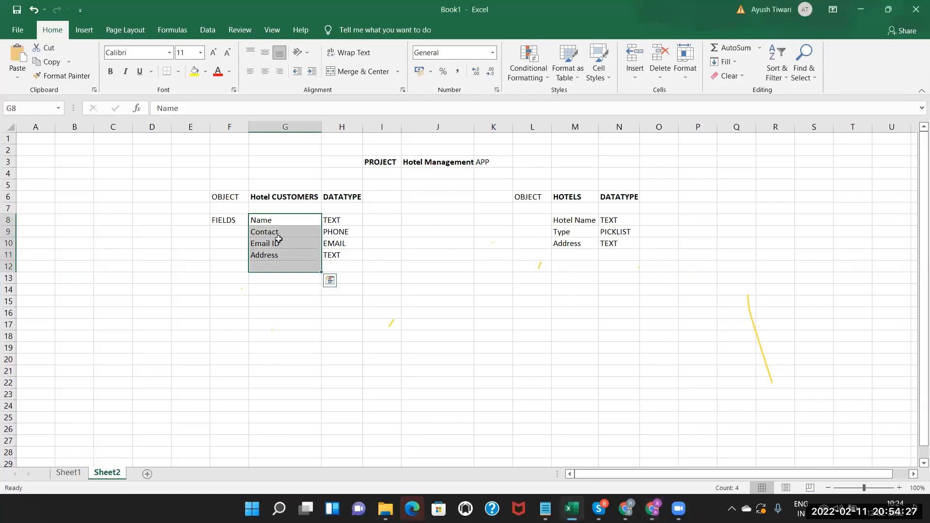
left_click(278, 240)
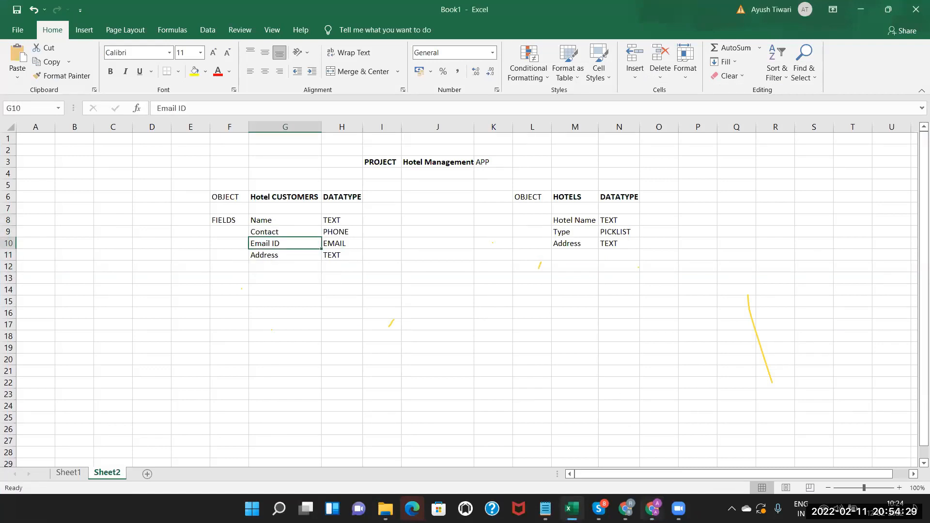
key("alt+Tab")
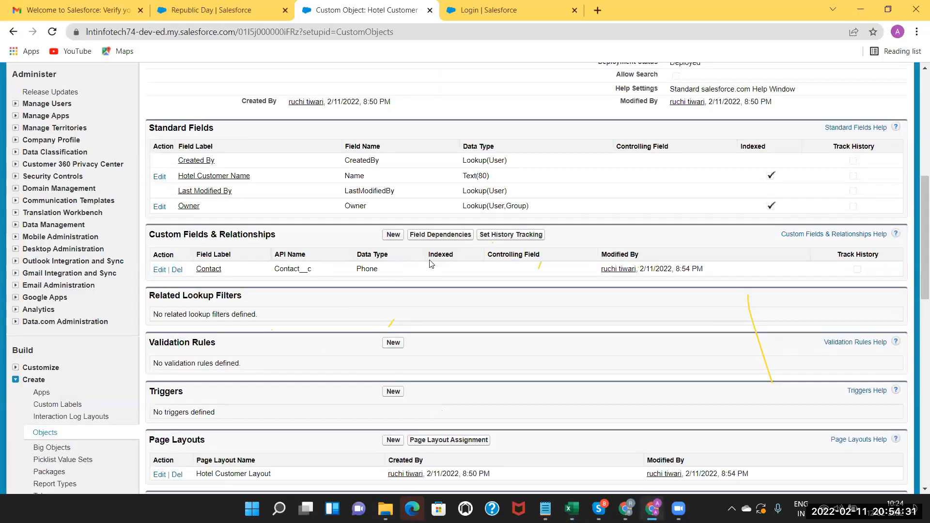
Start another Hotel Customer custom field and choose the Email data type.
left_click(394, 235)
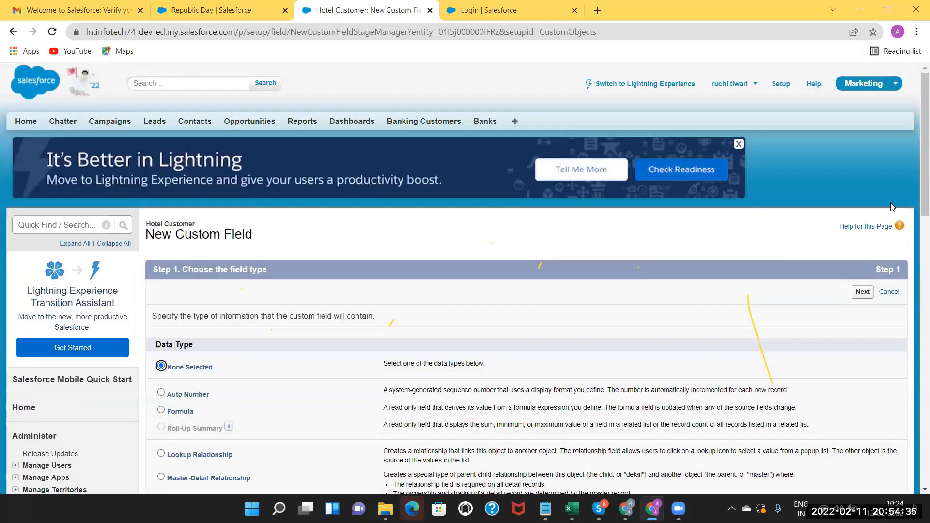
scroll(916, 207, "down", 2)
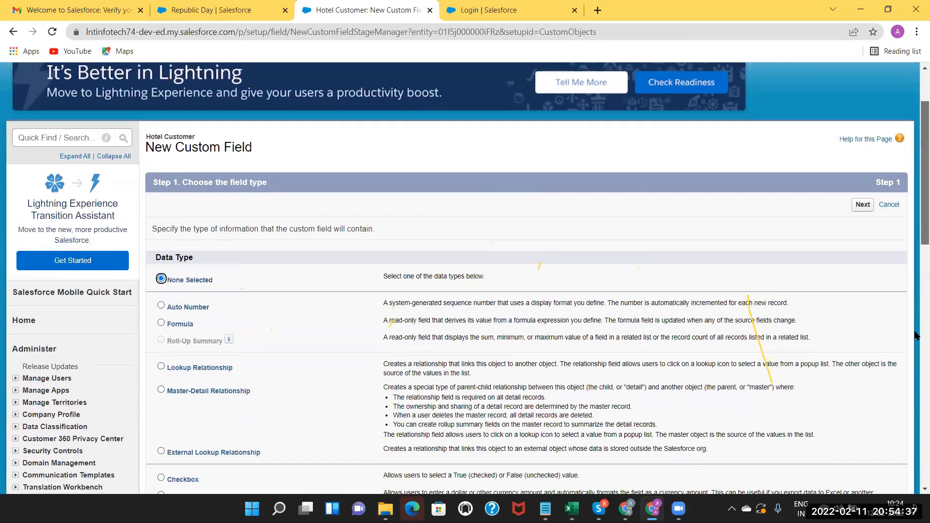
scroll(916, 339, "down", 1)
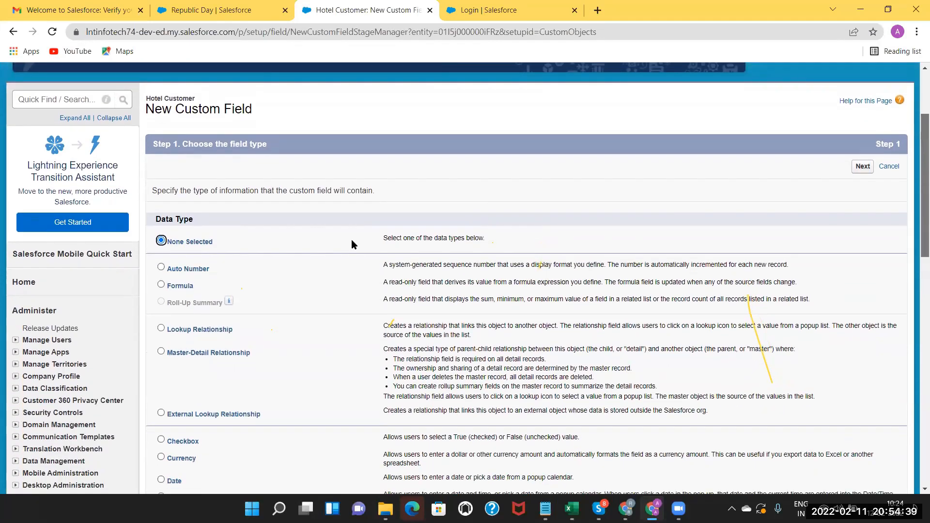
scroll(165, 252, "down", 1)
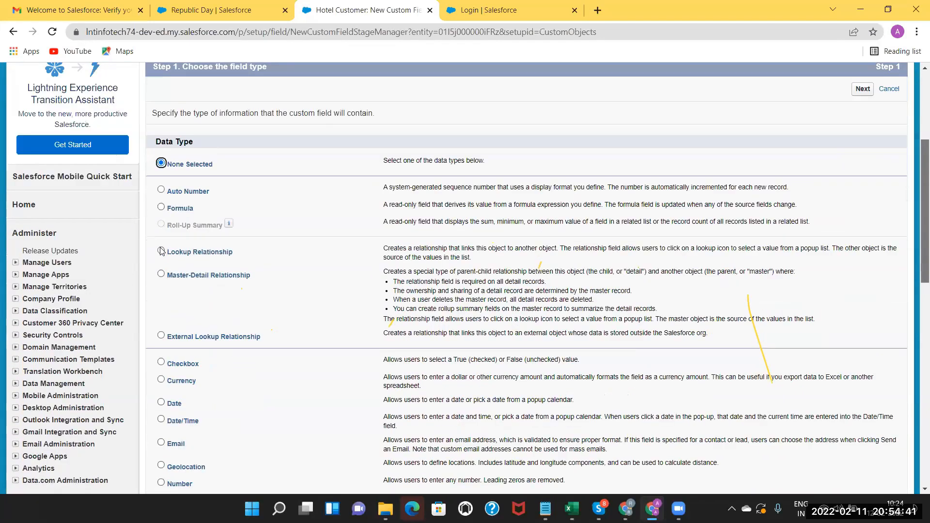
scroll(161, 251, "down", 1)
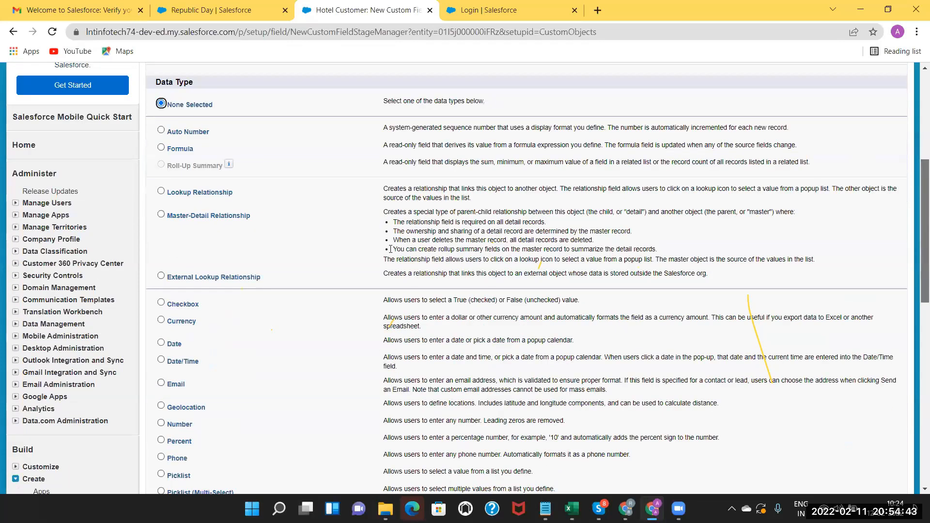
scroll(416, 246, "down", 1)
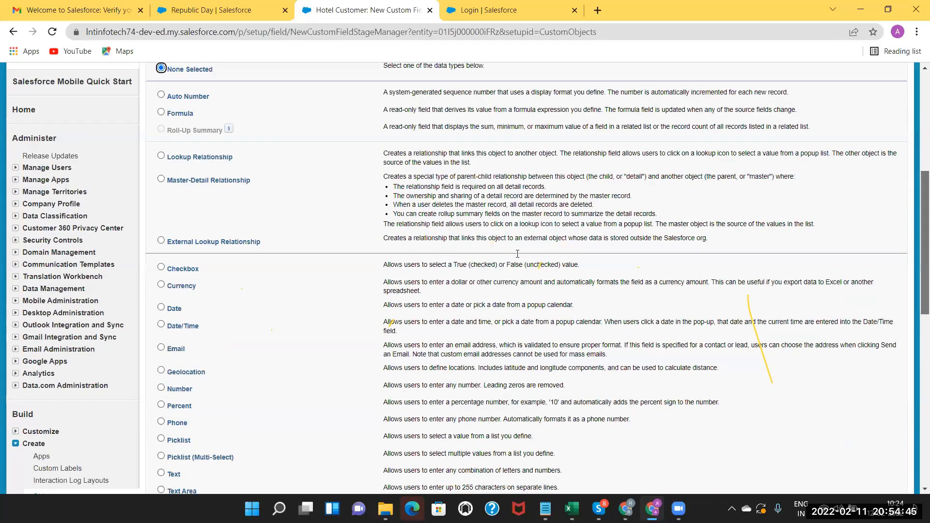
scroll(517, 253, "down", 2)
left_click_drag(411, 246, 517, 253)
left_click(114, 279)
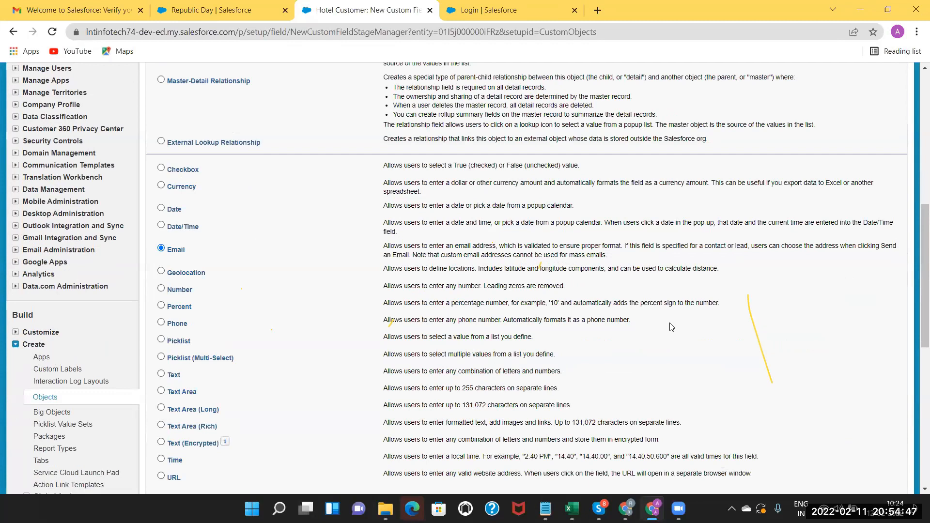
scroll(916, 348, "down", 6)
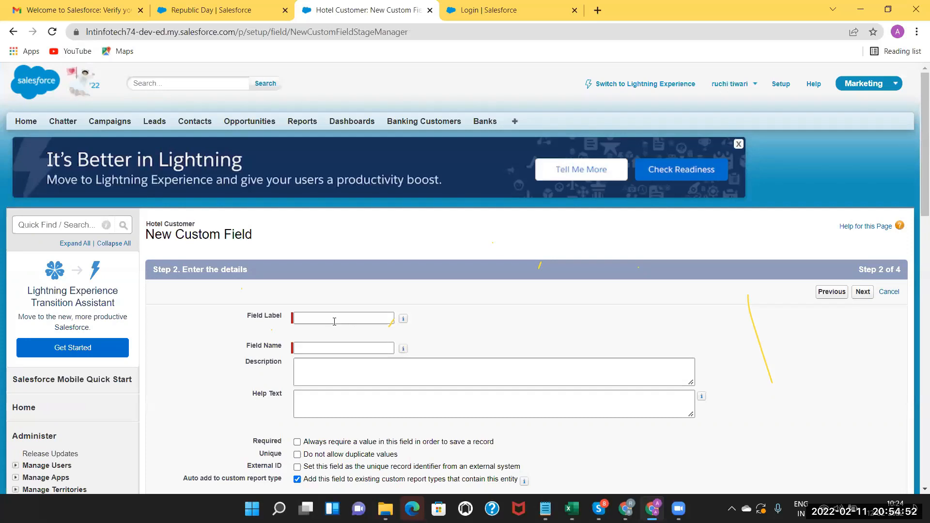
Label the field Email and save it onto the Hotel Customer Layout.
left_click(334, 322)
left_click(334, 322)
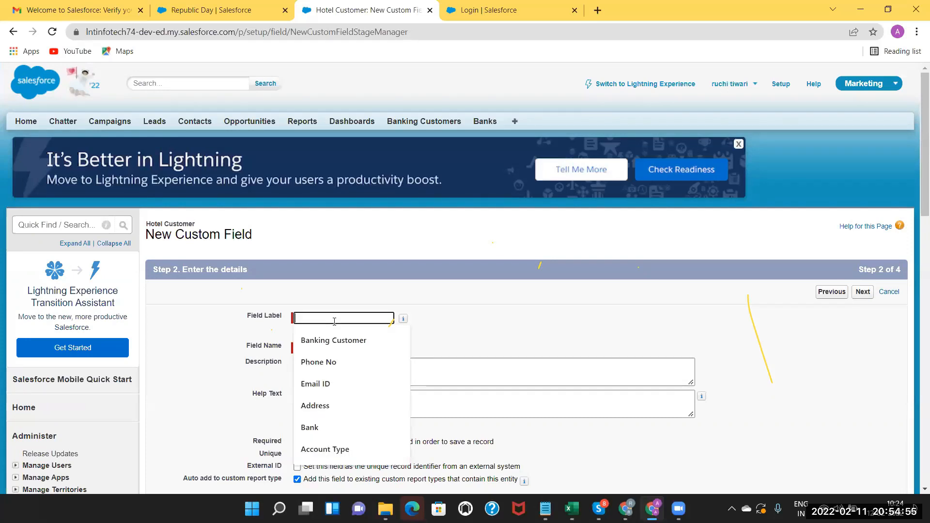
type("Email")
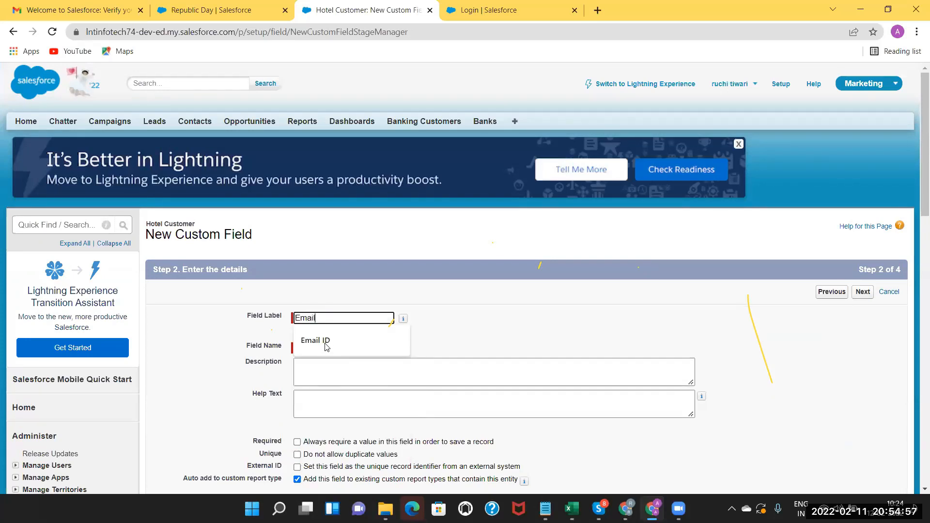
left_click(376, 385)
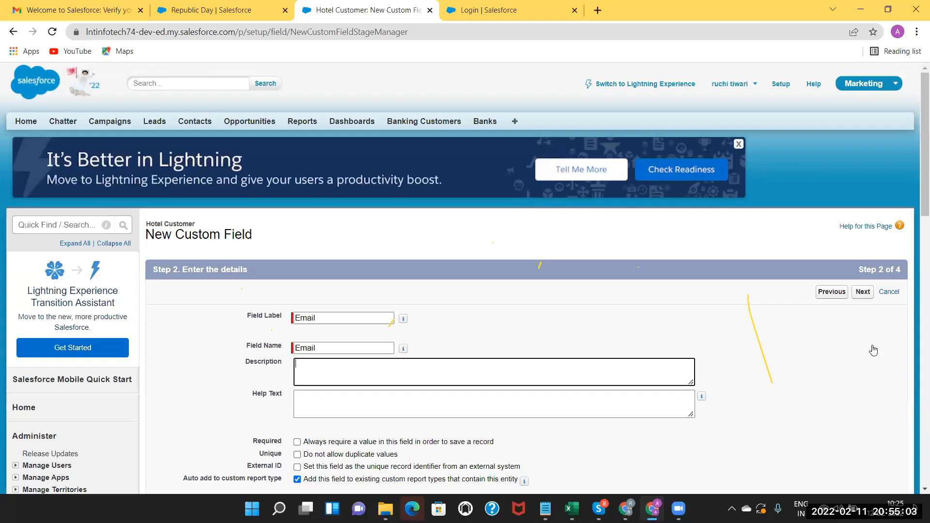
scroll(872, 350, "down", 3)
scroll(872, 350, "down", 1)
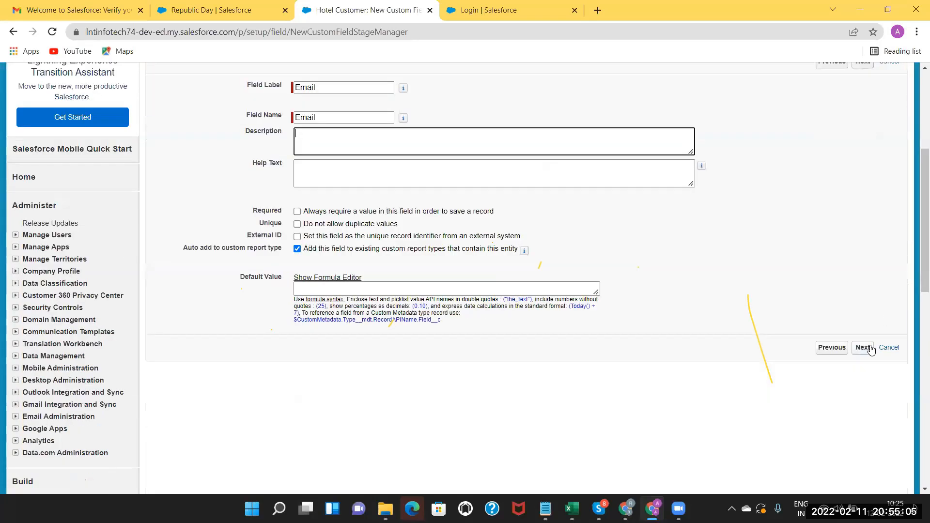
left_click(870, 348)
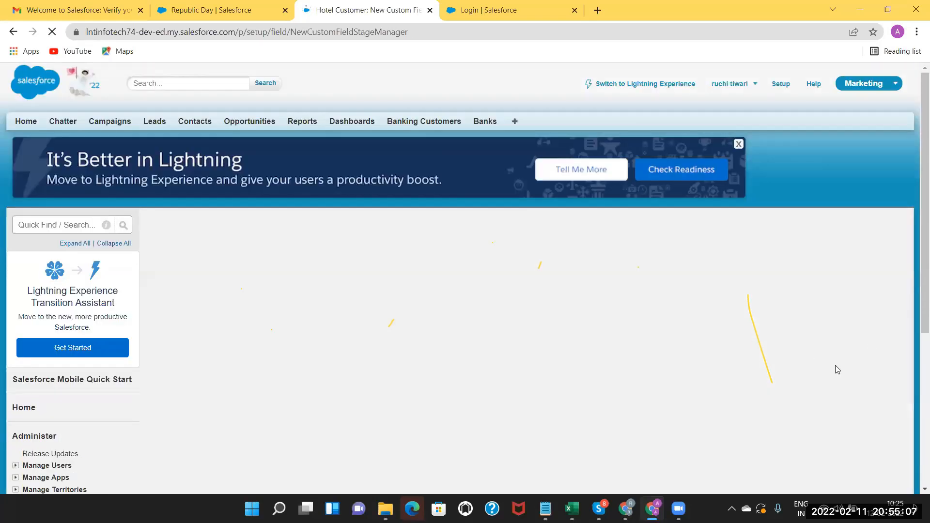
left_click(860, 293)
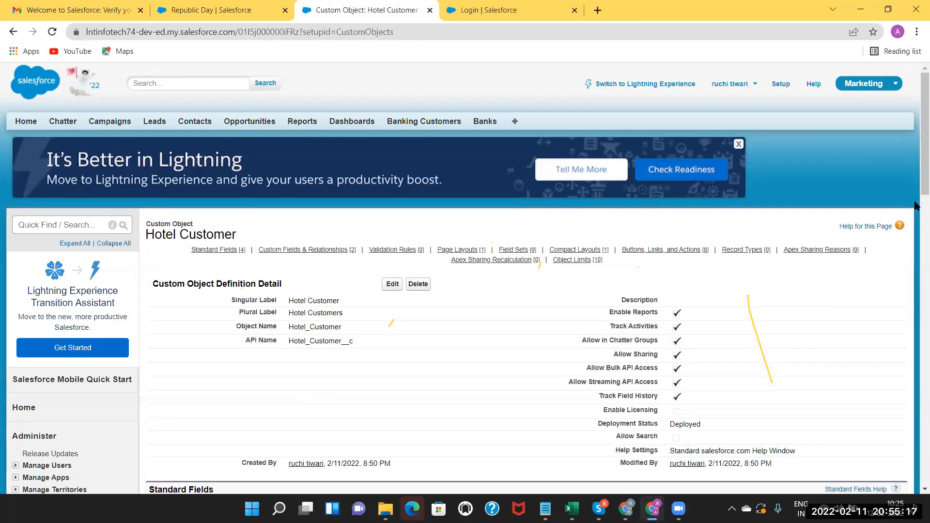
scroll(916, 269, "down", 1)
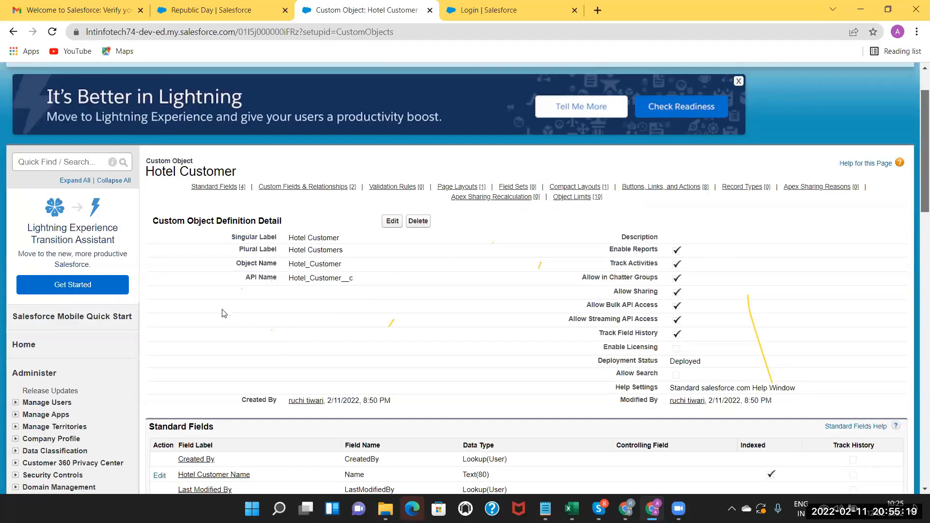
scroll(226, 315, "down", 5)
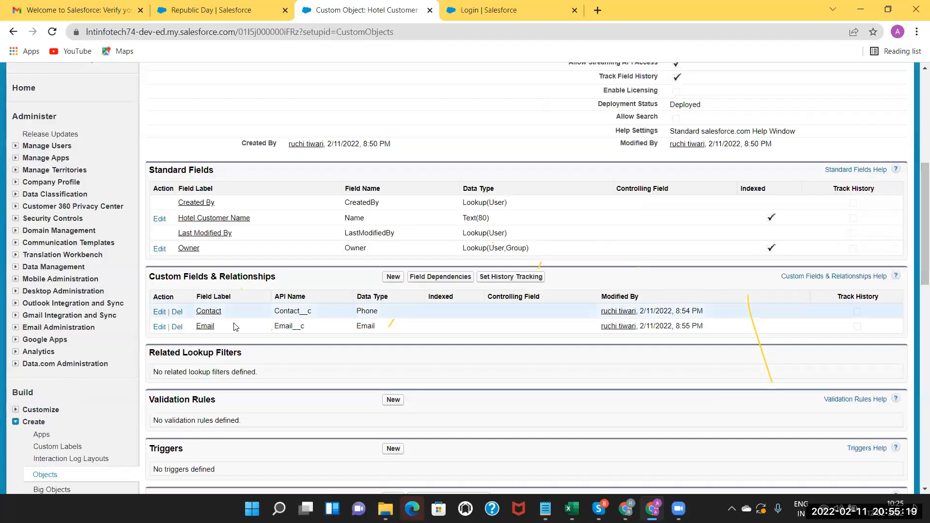
Start another Hotel Customer custom field with the Text data type.
left_click(394, 278)
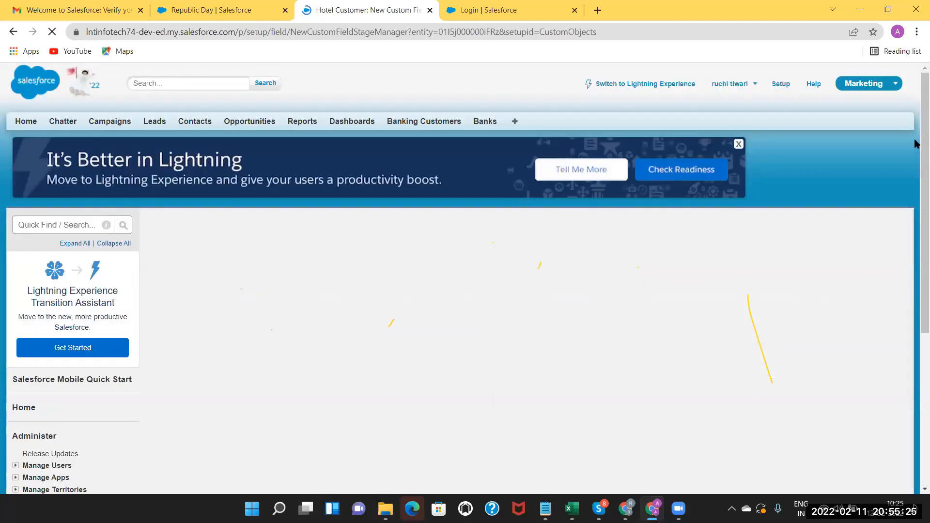
left_click_drag(915, 227, 915, 294)
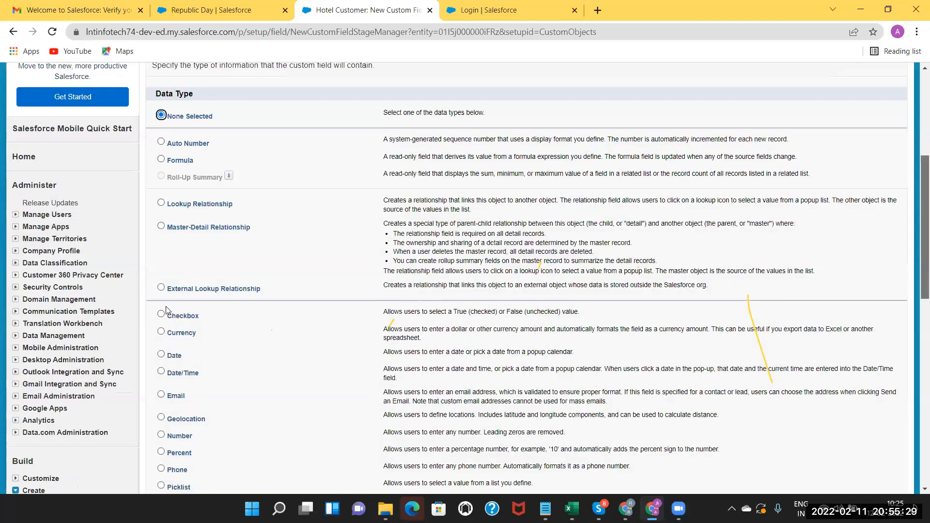
scroll(178, 346, "down", 1)
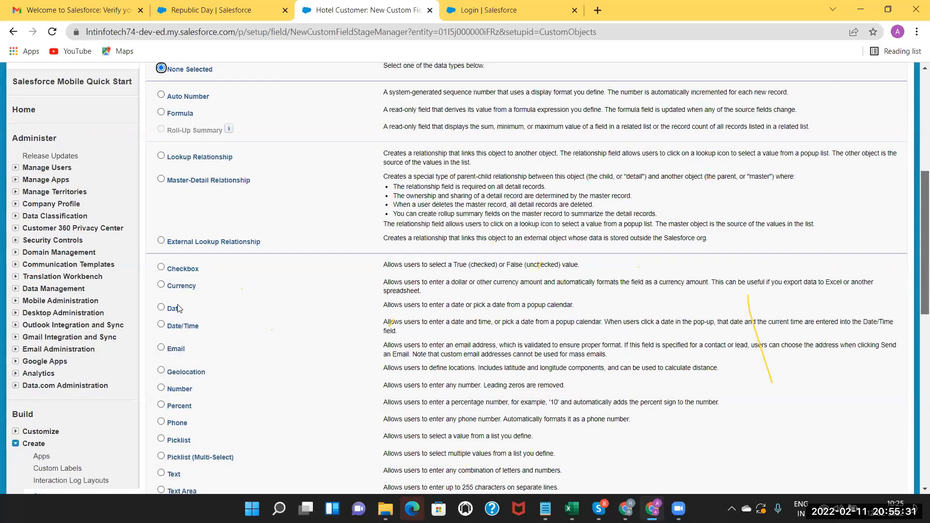
scroll(177, 311, "down", 3)
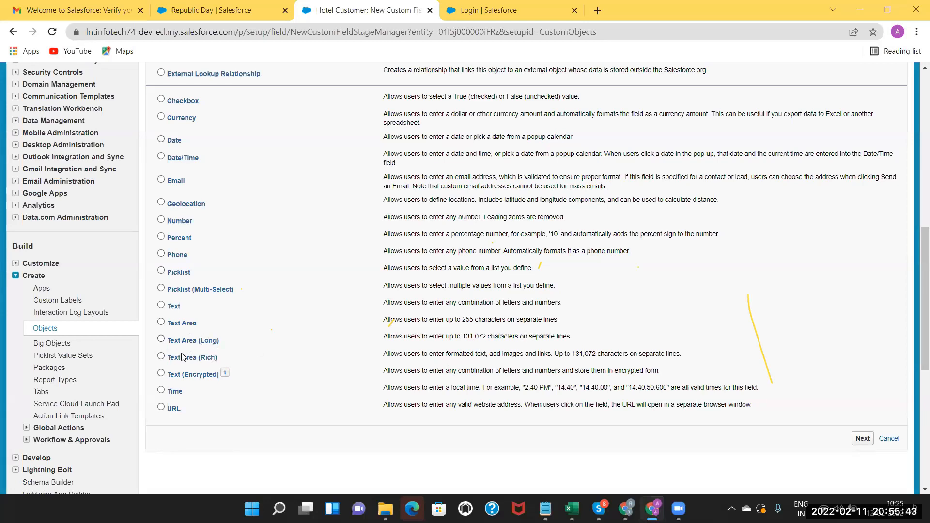
left_click(162, 305)
left_click(862, 440)
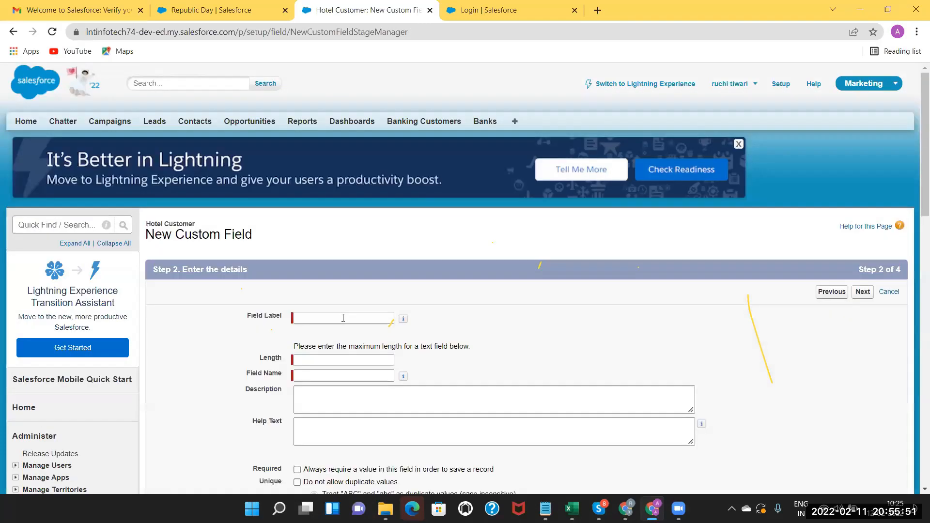
Label the field Address with length 20 and save it onto the page layout.
left_click(343, 317)
type("Add")
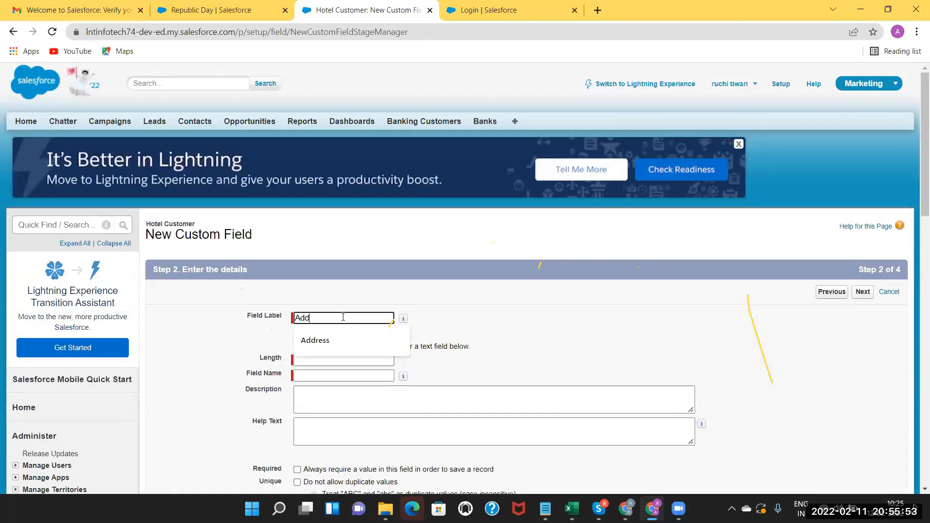
left_click(341, 342)
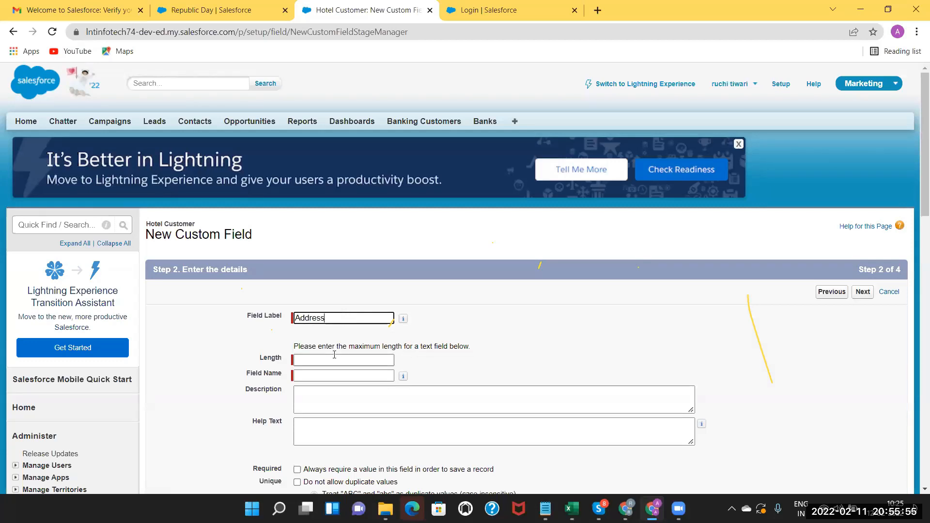
left_click(346, 360)
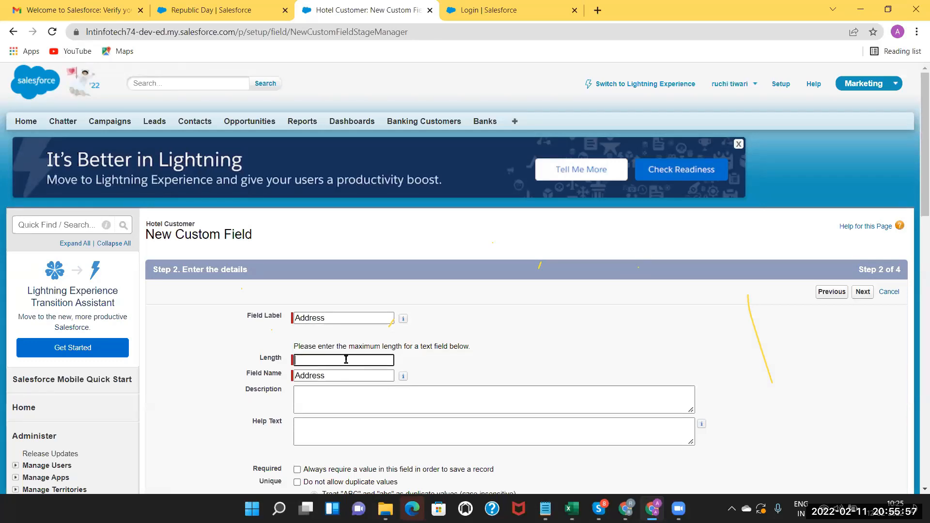
type("20")
left_click(331, 400)
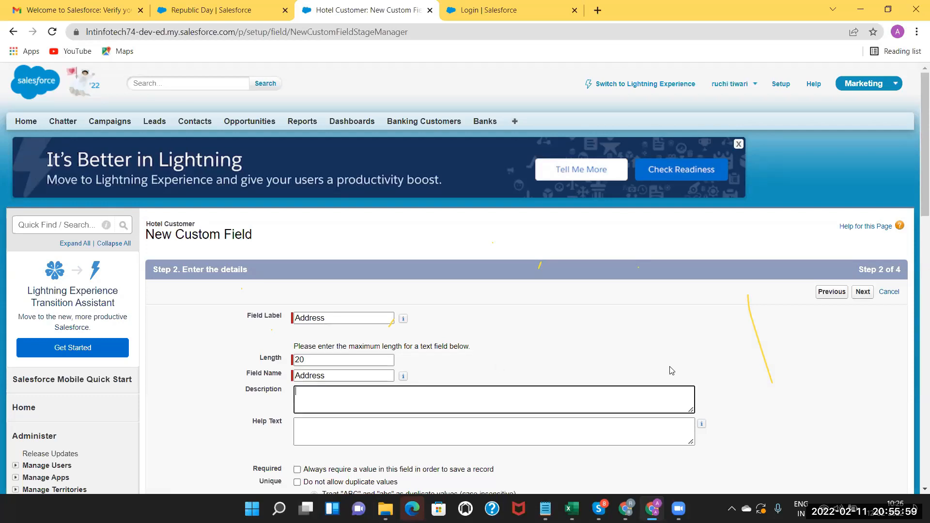
left_click(866, 293)
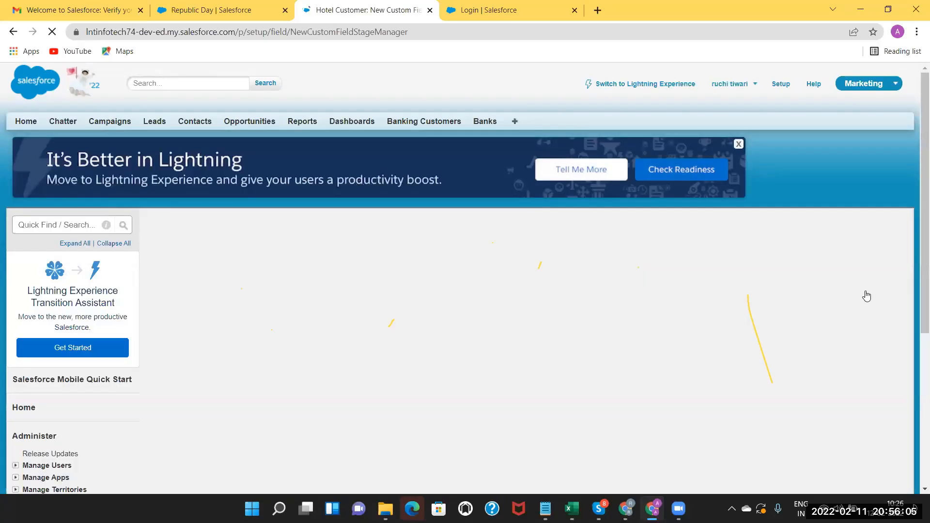
left_click(863, 292)
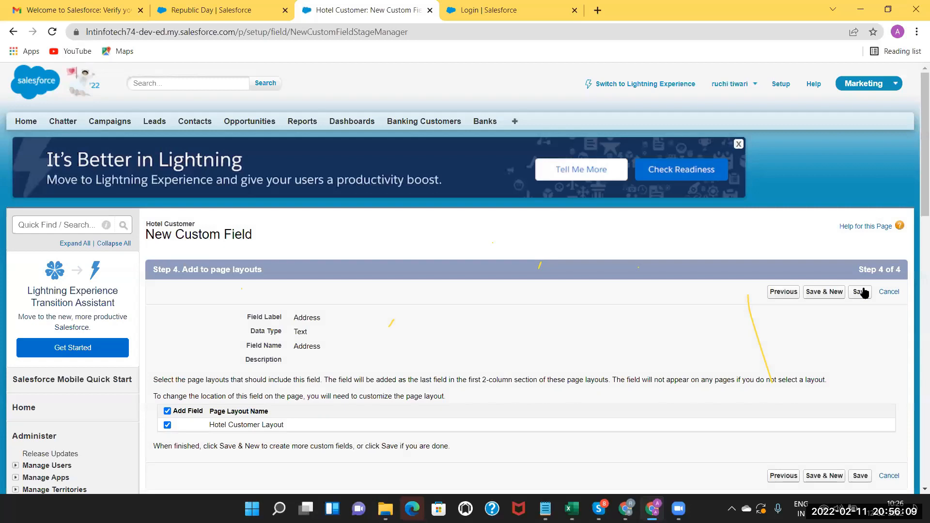
left_click(860, 293)
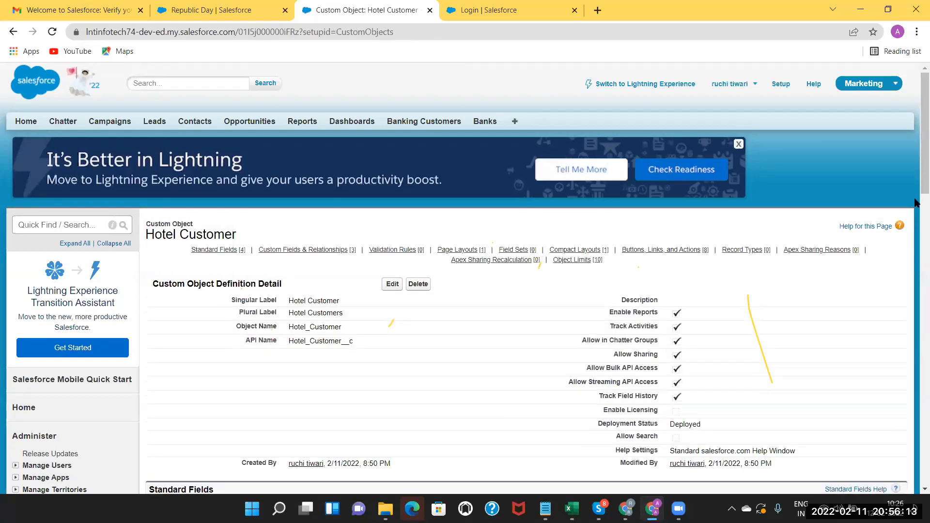
Review the Hotel Customer custom fields list, confirming the new Address Text(20) field.
scroll(916, 275, "down", 3)
scroll(916, 275, "down", 3)
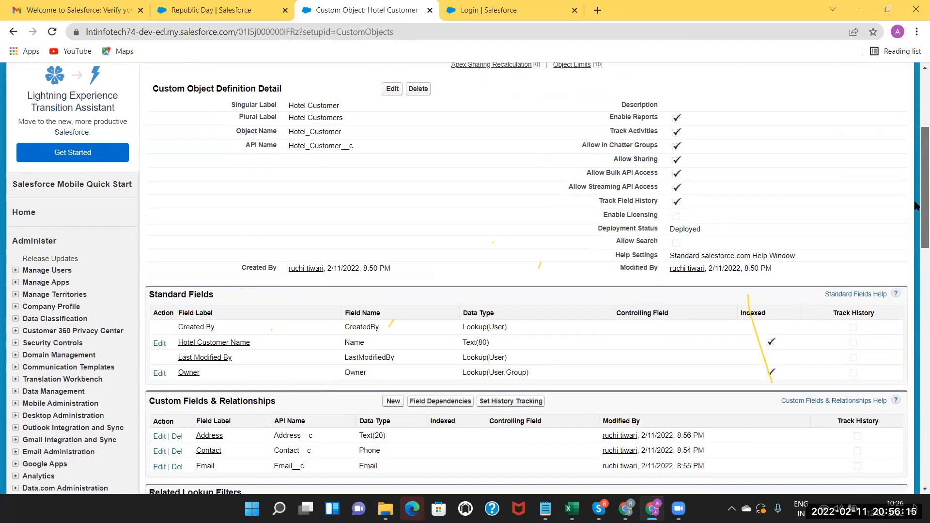
scroll(916, 184, "up", 6)
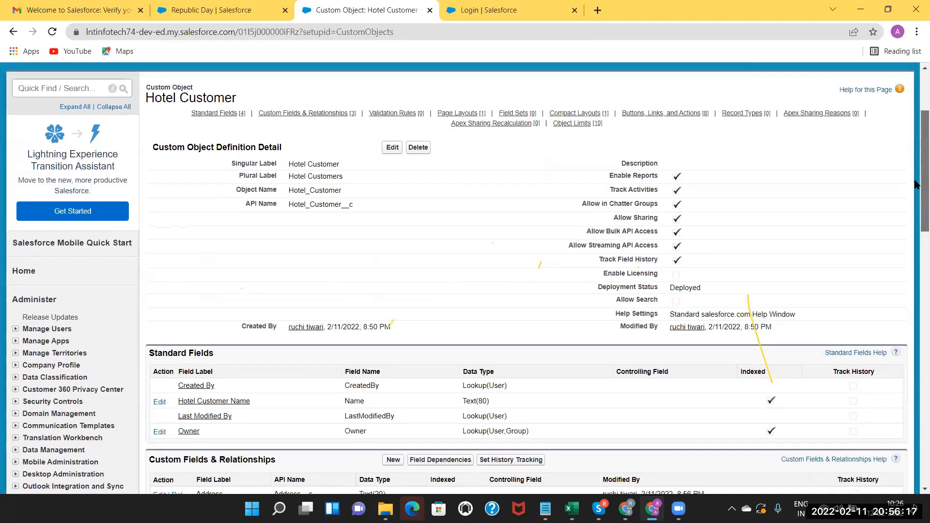
scroll(916, 257, "down", 7)
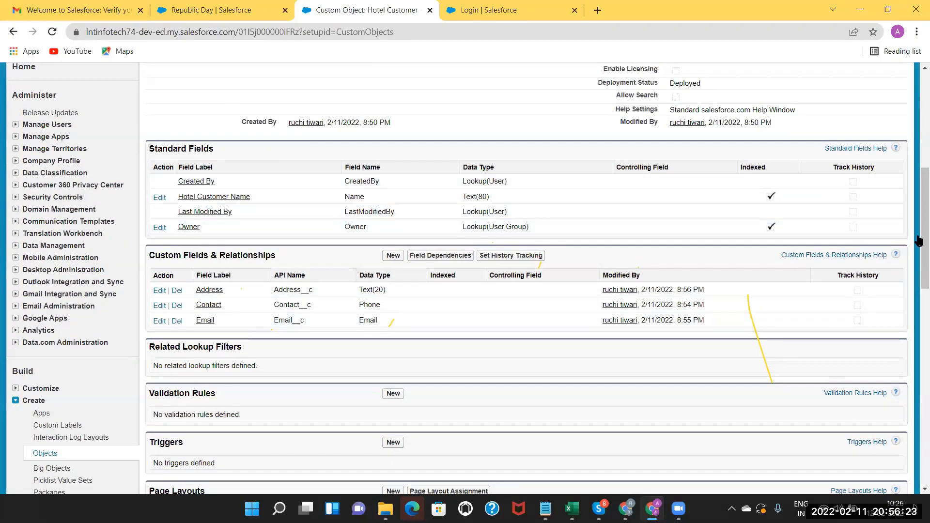
scroll(918, 218, "up", 6)
scroll(368, 155, "up", 1)
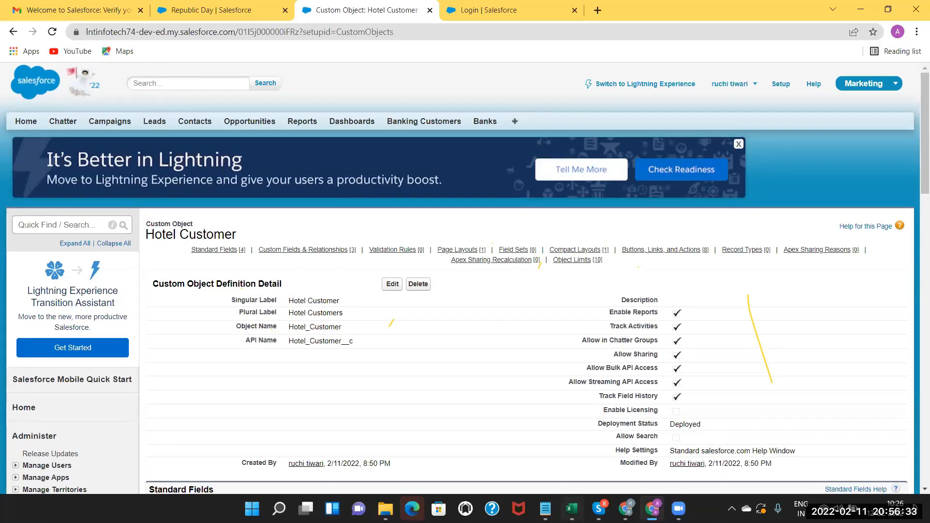
Check the HOTELS object plan in the Excel sheet, then return to Salesforce.
left_click(572, 509)
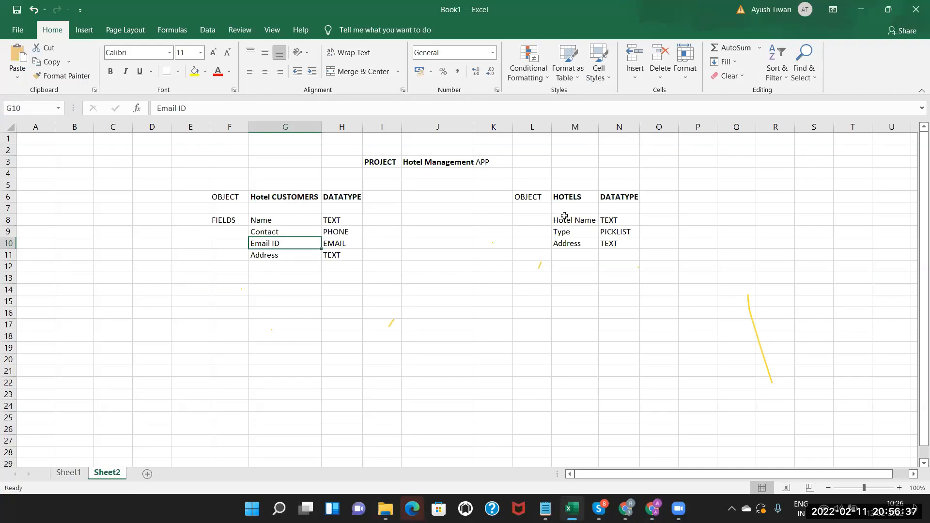
left_click(570, 198)
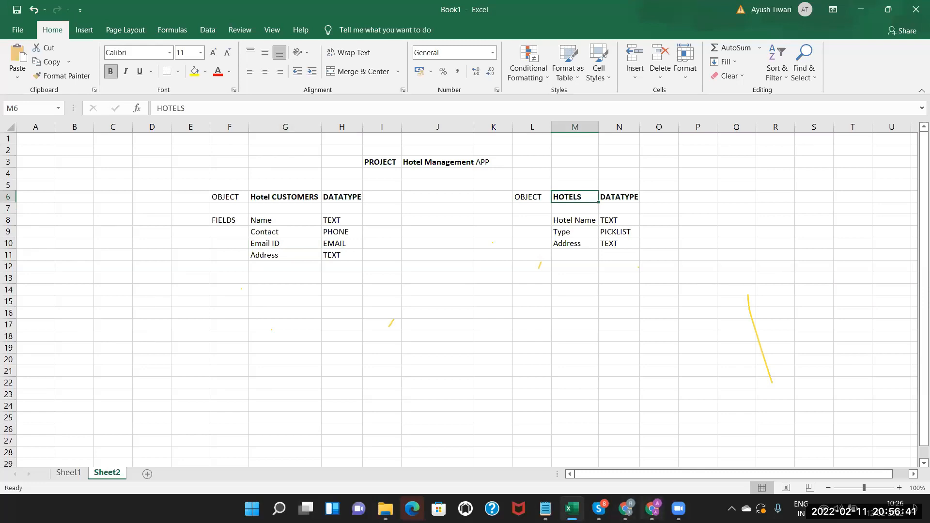
left_click(653, 509)
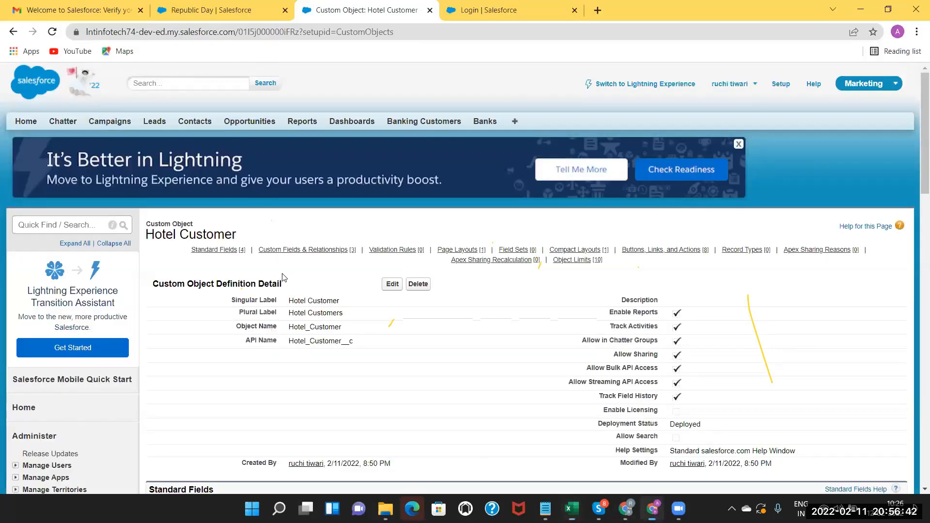
Find Objects via Quick Find and start a new custom object.
left_click(46, 220)
type("object")
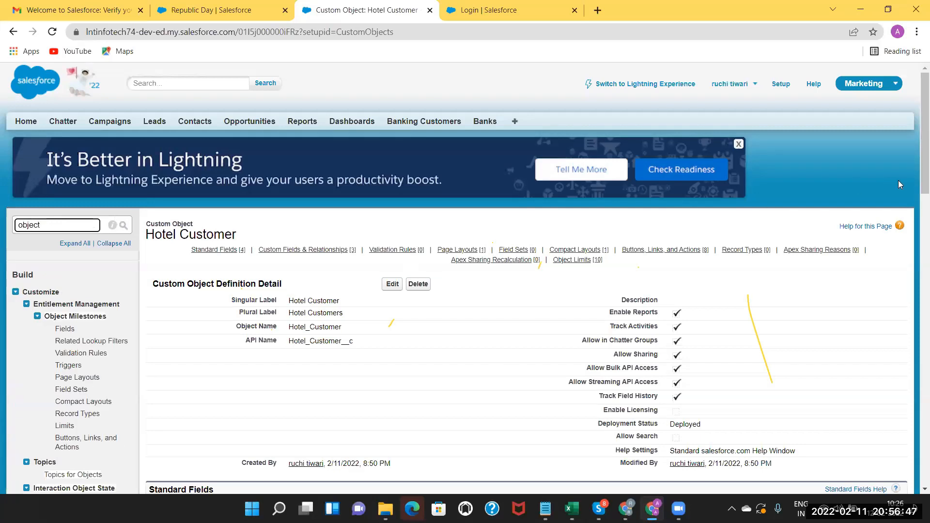
scroll(916, 184, "down", 5)
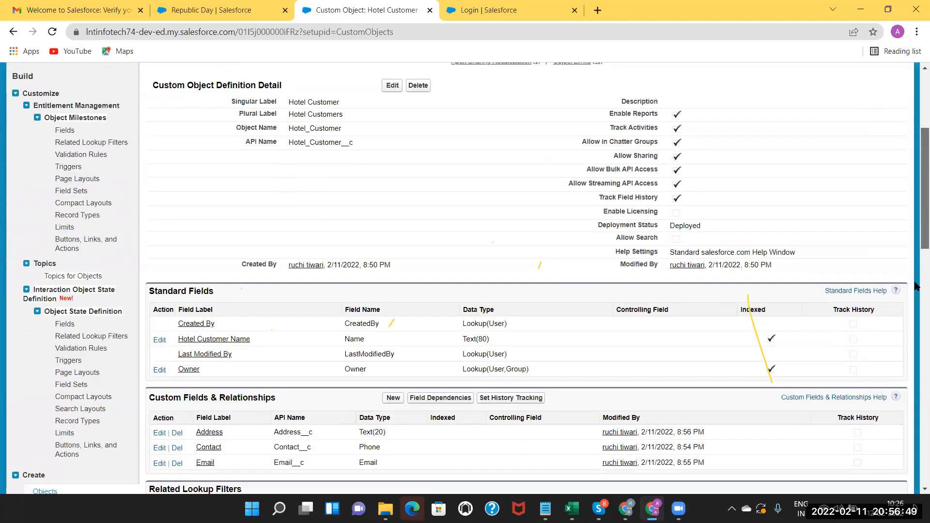
scroll(609, 267, "down", 2)
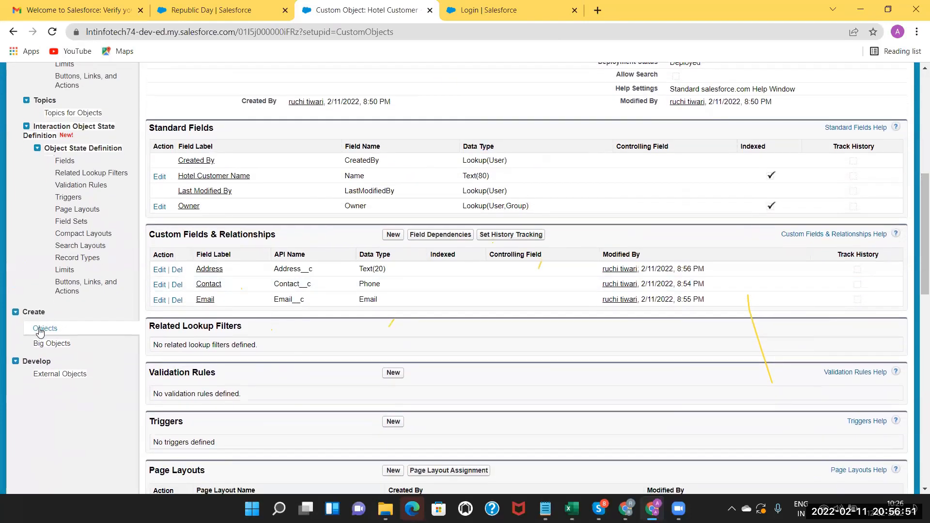
left_click(44, 329)
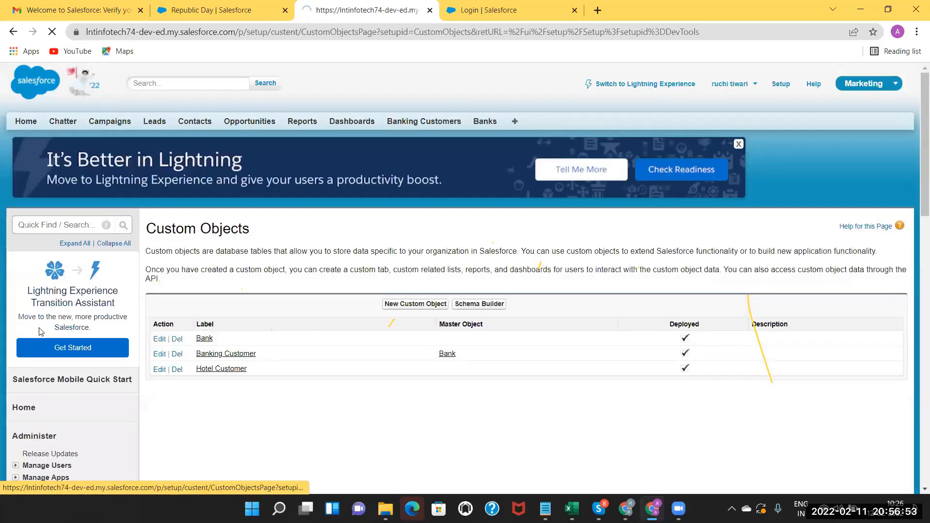
left_click(416, 305)
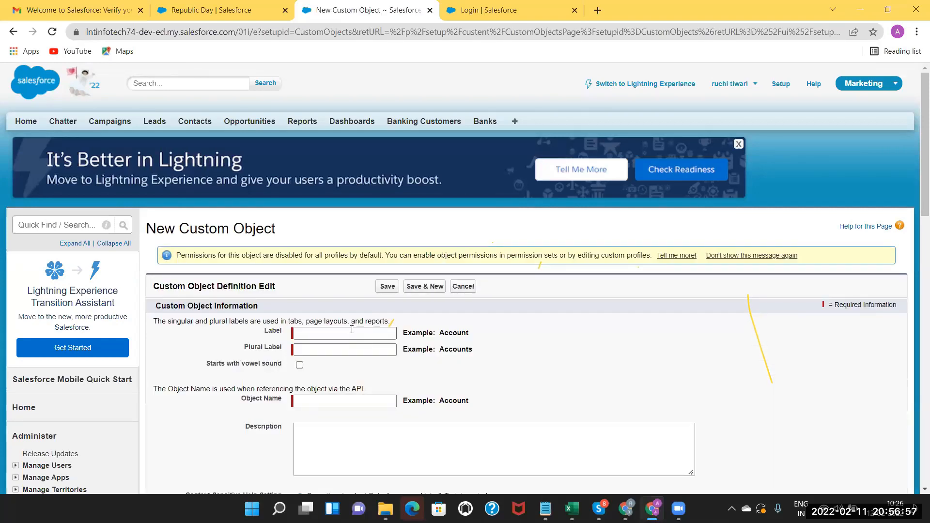
Give the new object the label 'Hotel' and plural label 'Hotels'.
left_click(352, 333)
type("Hotel")
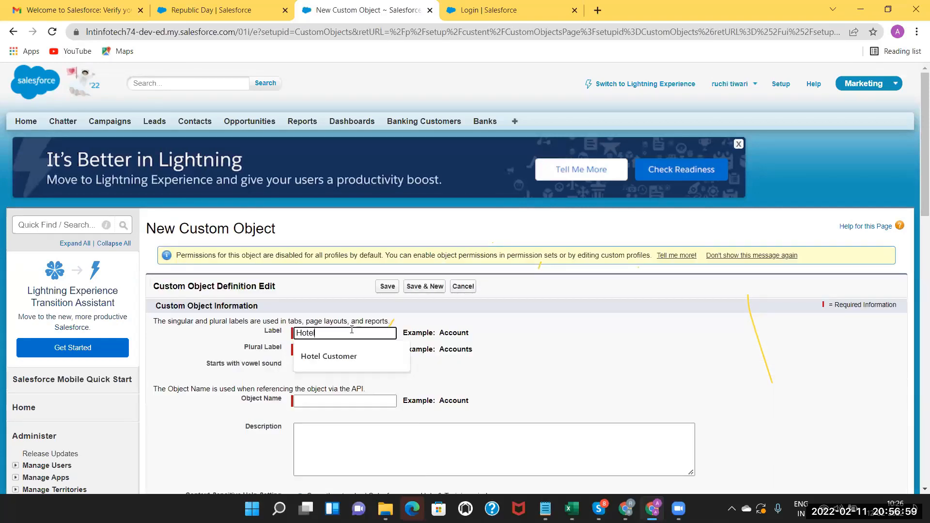
left_click(494, 368)
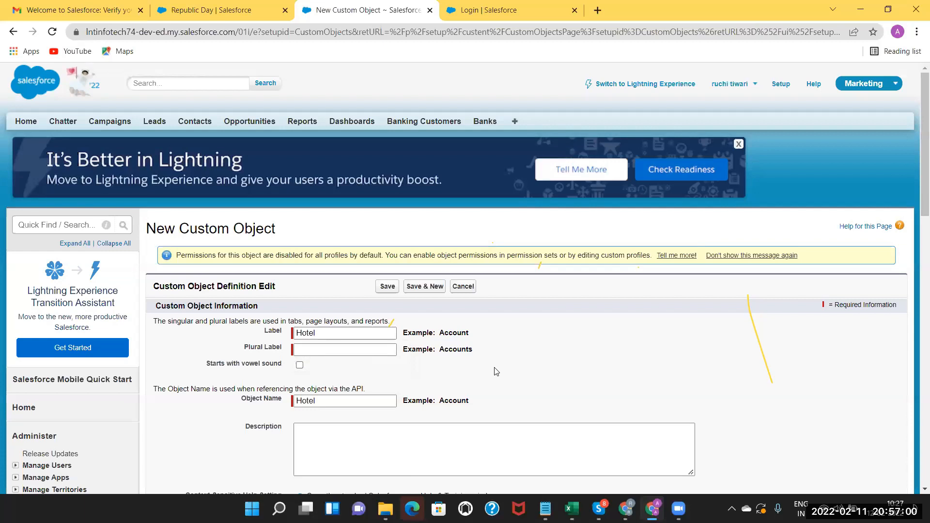
left_click(375, 348)
left_click_drag(325, 331, 212, 327)
key("ctrl+c")
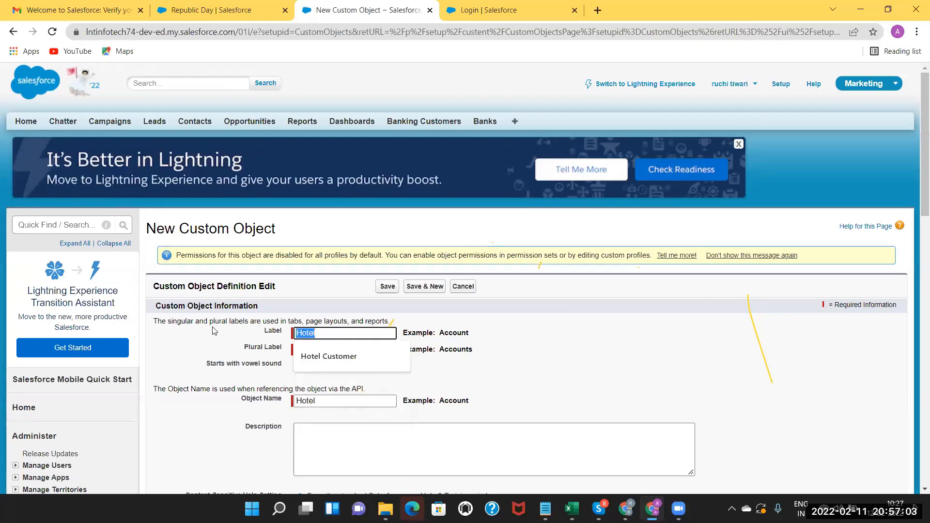
left_click(441, 367)
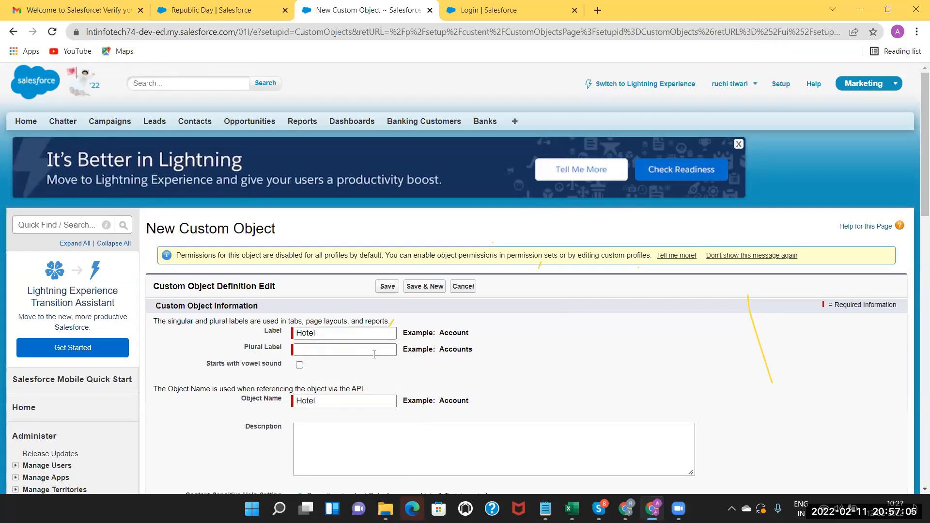
left_click(363, 351)
key("ctrl+v")
type("s")
left_click(344, 433)
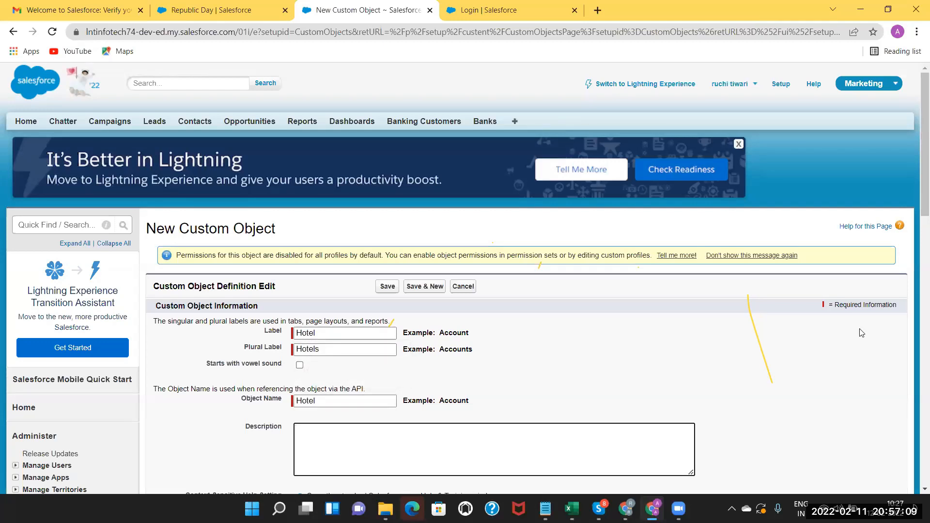
Save the Hotel object with reports, activities, field history and Chatter groups enabled.
scroll(916, 296, "down", 2)
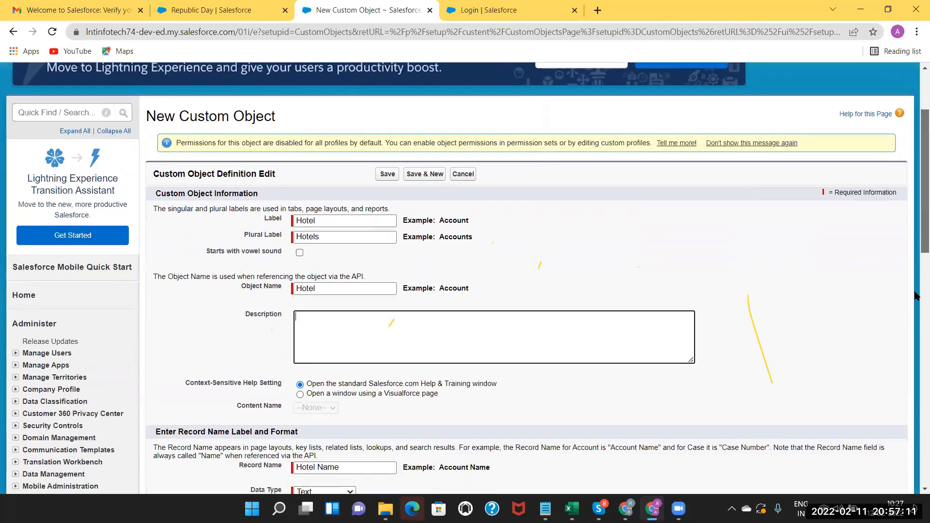
scroll(175, 264, "down", 1)
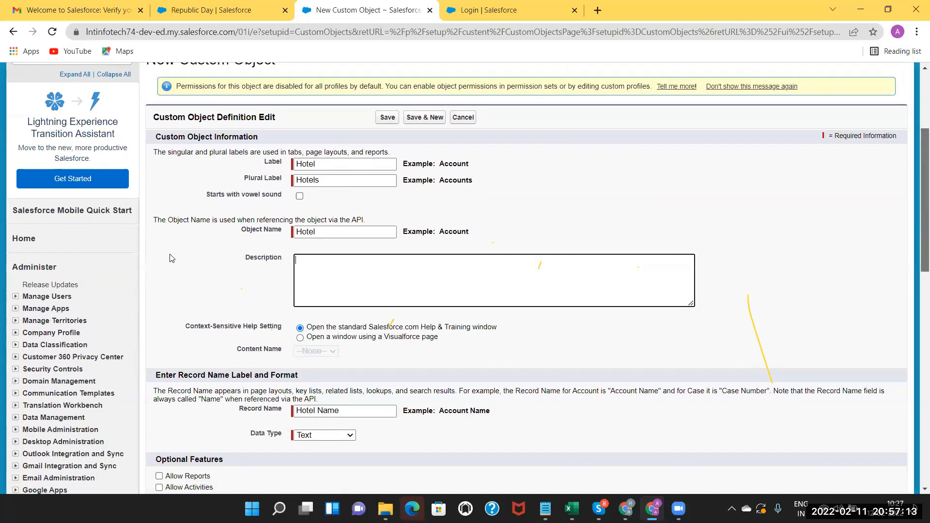
scroll(170, 258, "down", 1)
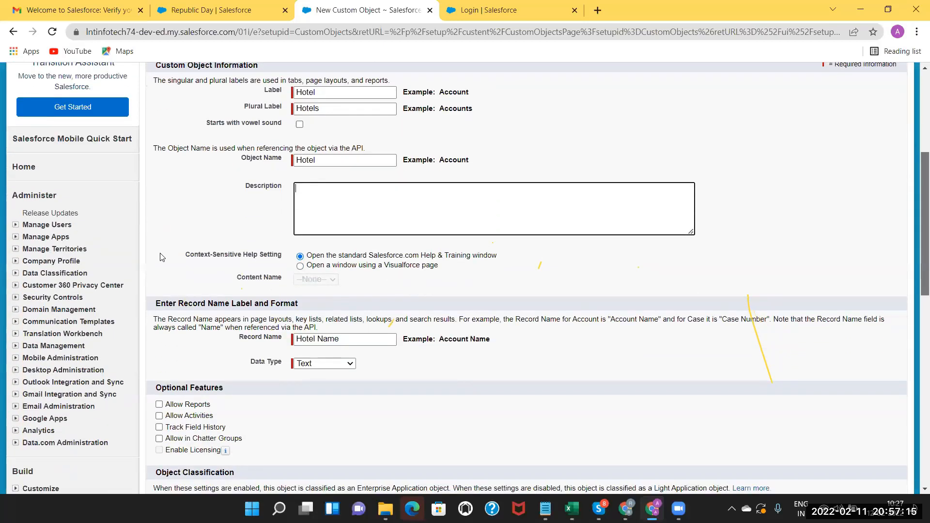
scroll(162, 262, "down", 3)
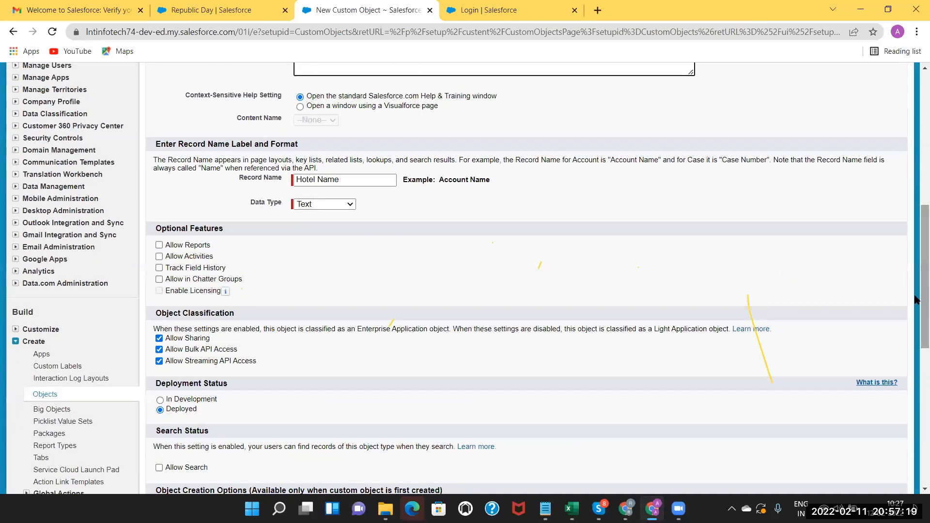
scroll(373, 291, "down", 5)
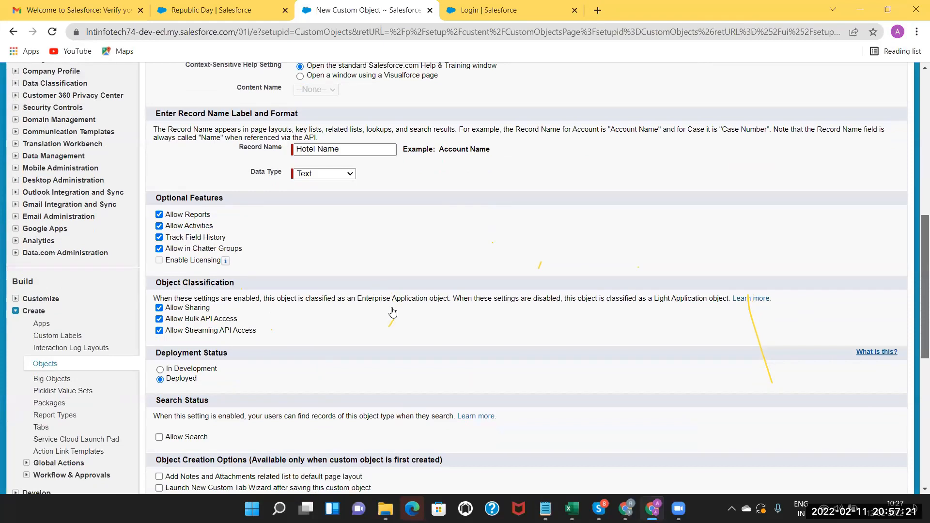
left_click(387, 309)
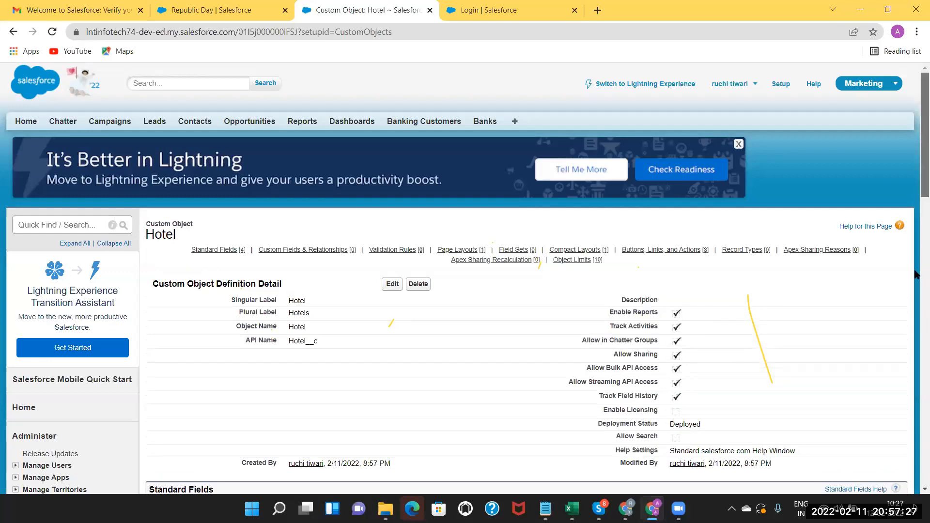
scroll(524, 266, "down", 1)
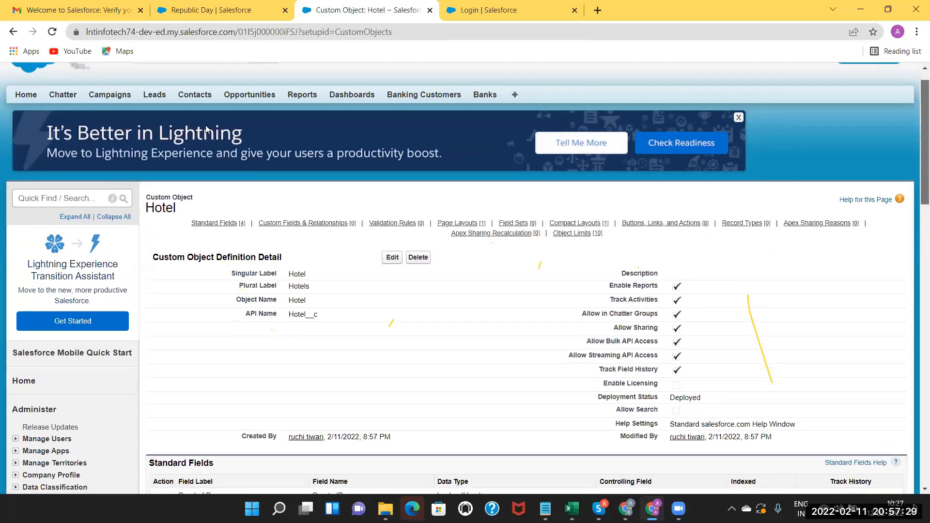
scroll(199, 113, "down", 2)
scroll(198, 113, "down", 4)
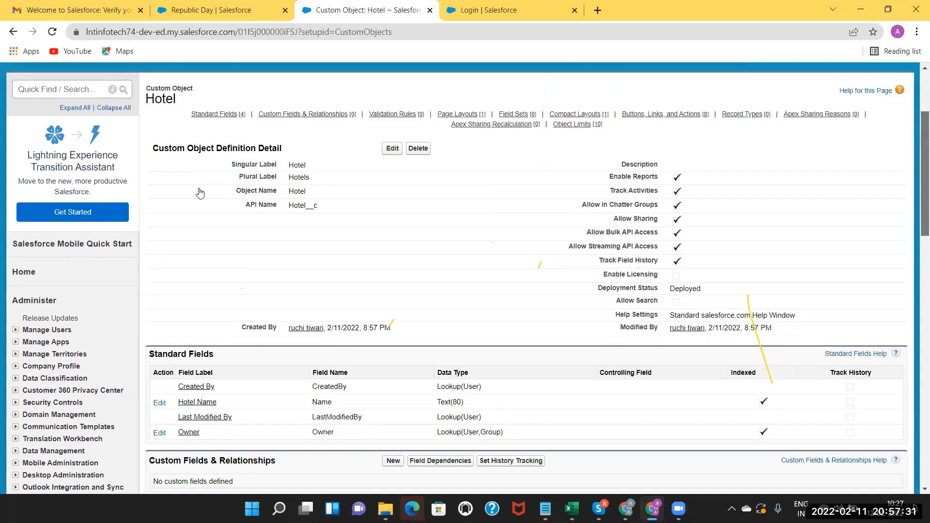
scroll(296, 223, "down", 4)
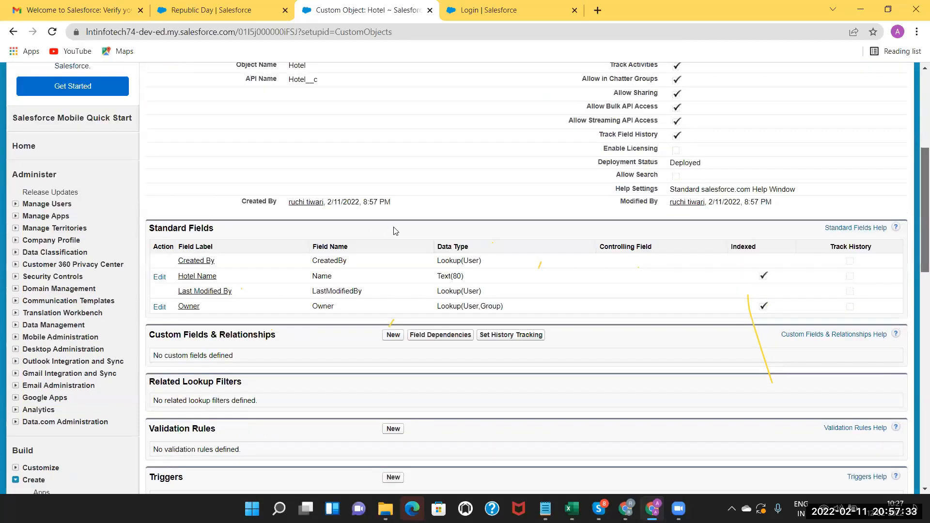
scroll(327, 170, "down", 5)
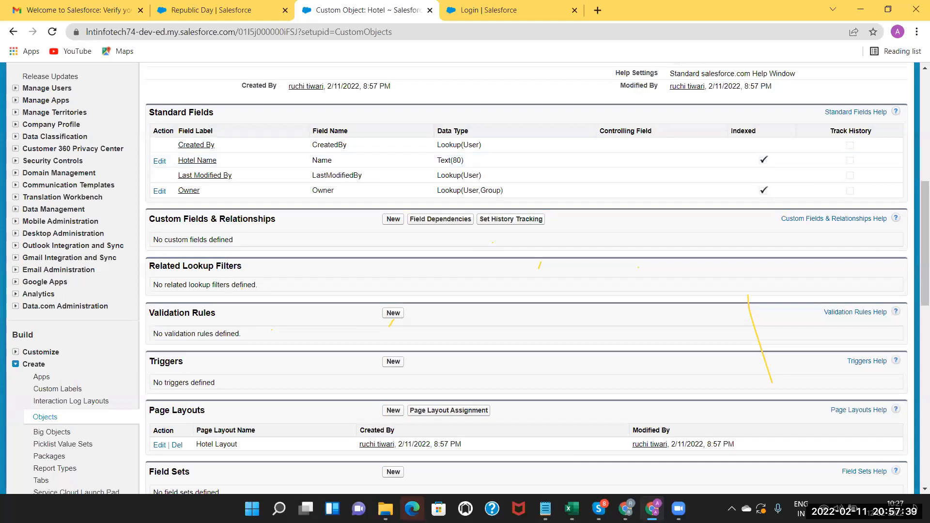
key("alt+Tab")
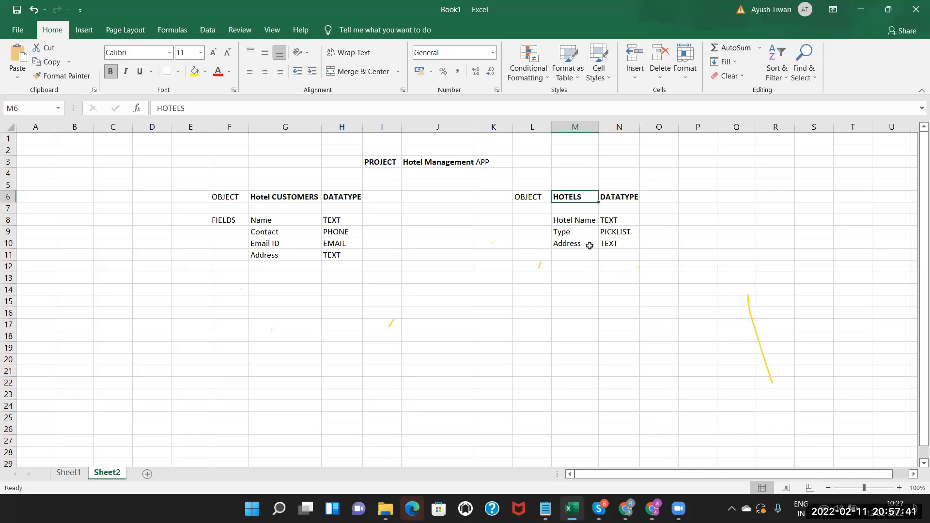
left_click(570, 231)
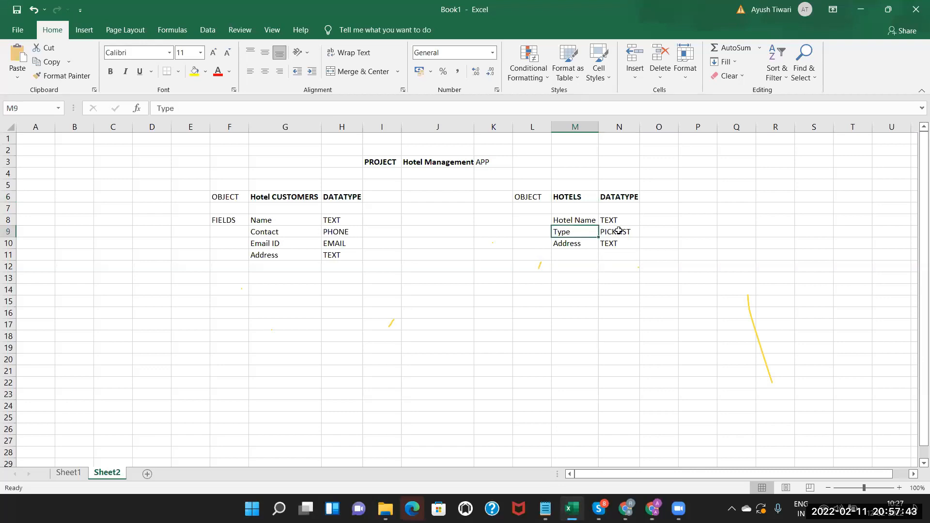
left_click(615, 232)
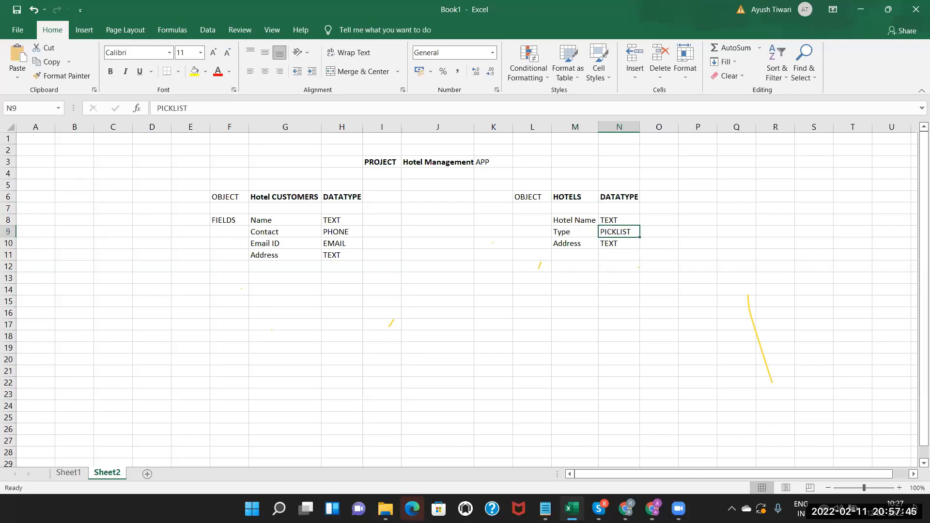
key("alt+Tab")
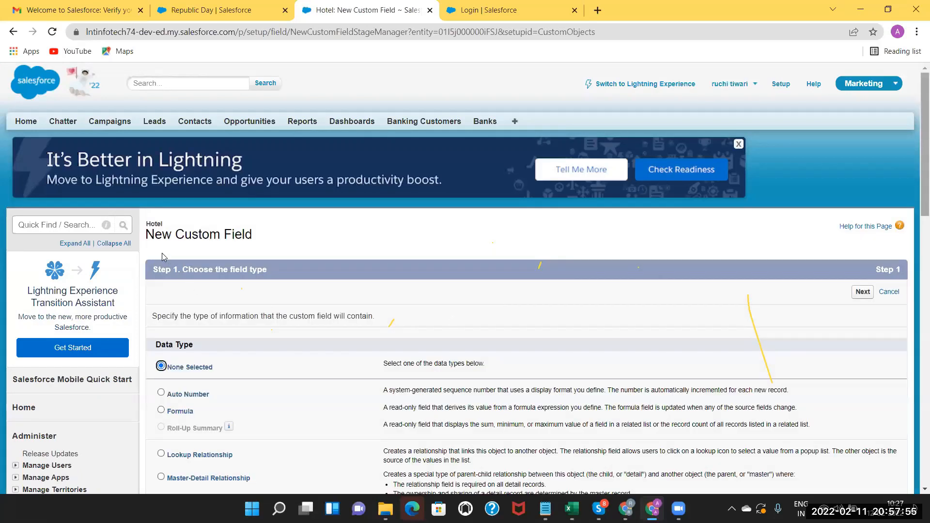
Create a new Picklist field on Hotel labelled 'Type'.
scroll(161, 253, "down", 10)
left_click(162, 253)
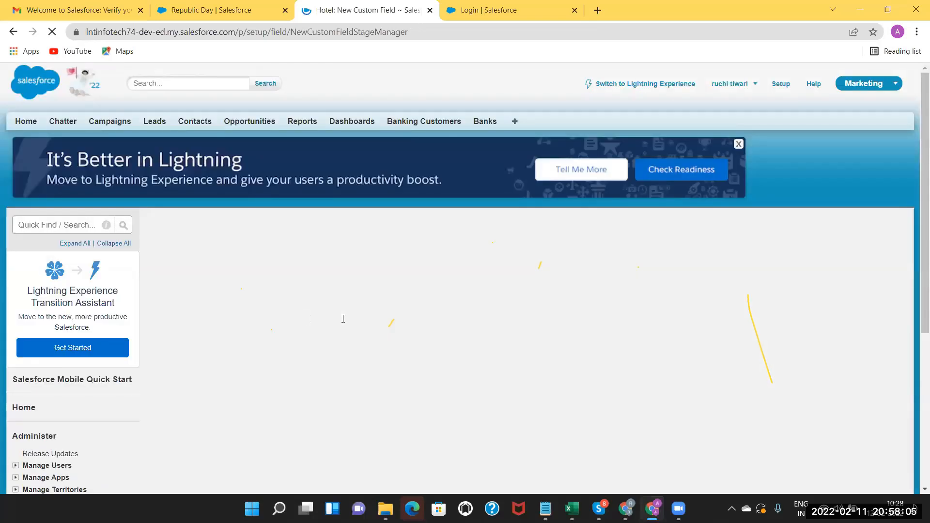
left_click(343, 319)
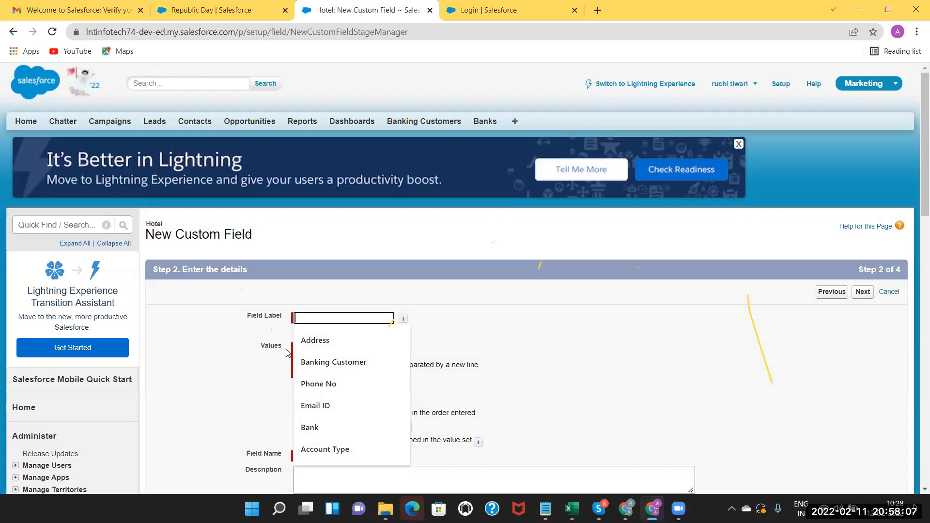
type("Type")
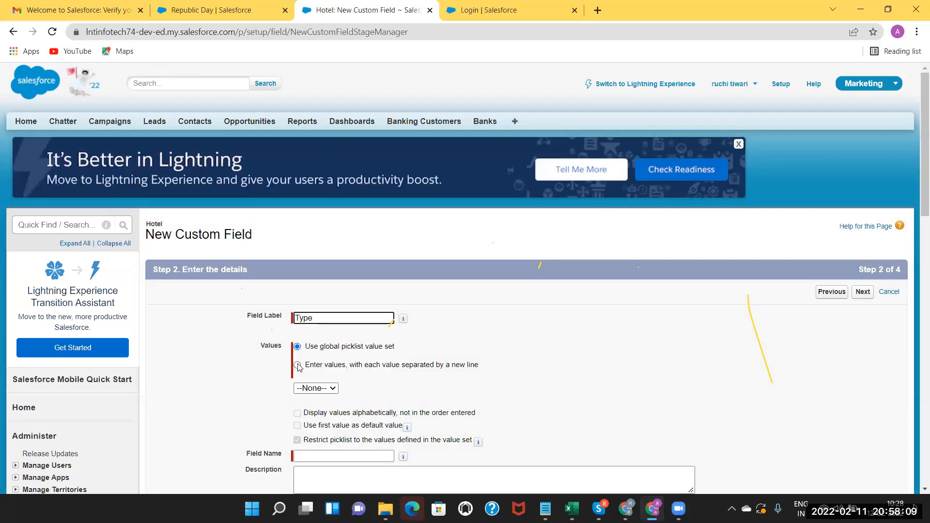
left_click(314, 403)
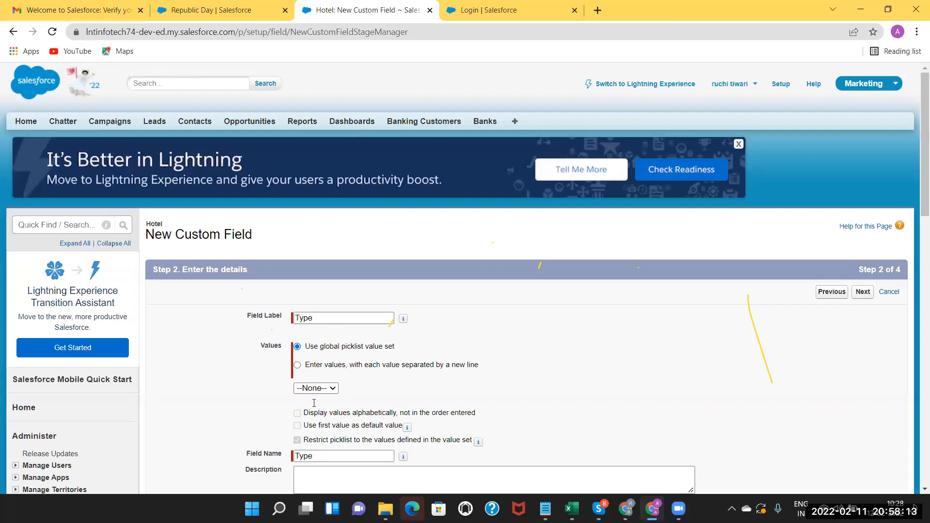
Enter the Type picklist's own values: 2 Star, 3 Star, 4 Star, 5 Star.
left_click(314, 403)
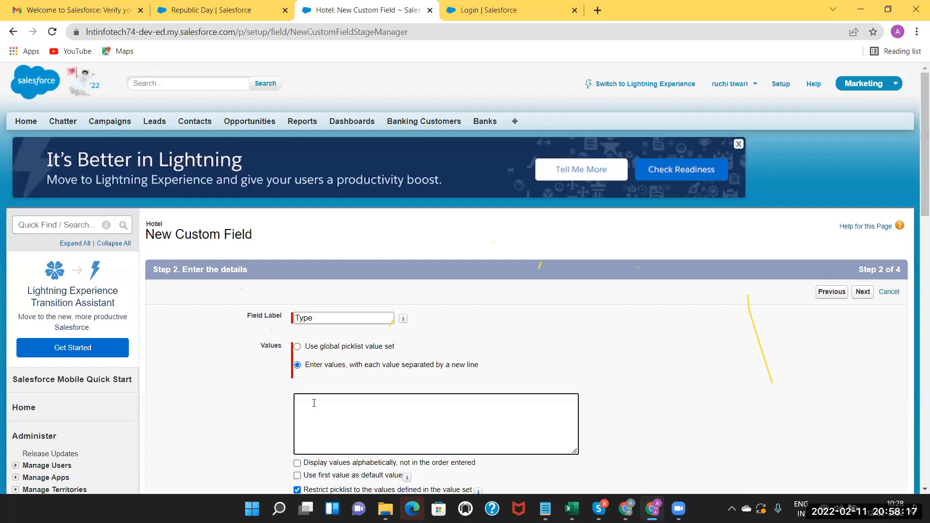
type("2 Star")
key("Return")
type("3 Star")
key("Return")
type("4 Star 5 Star")
key("ctrl+a")
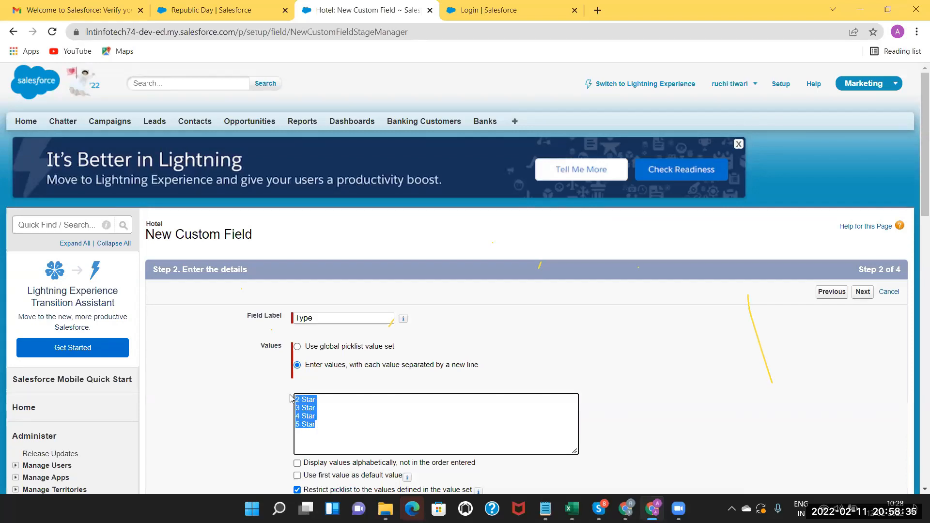
left_click(333, 421)
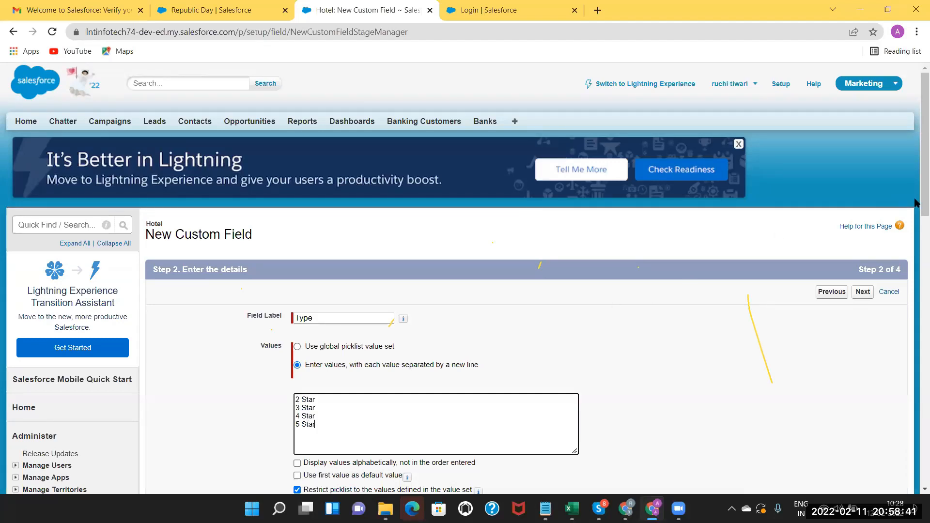
Advance the Type field through field-level security to the page layouts step.
scroll(916, 245, "down", 2)
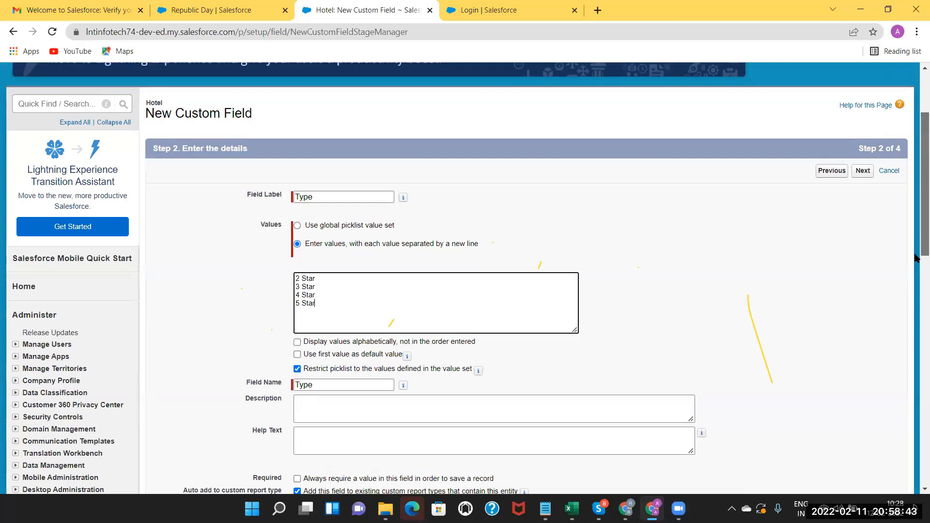
scroll(916, 258, "down", 1)
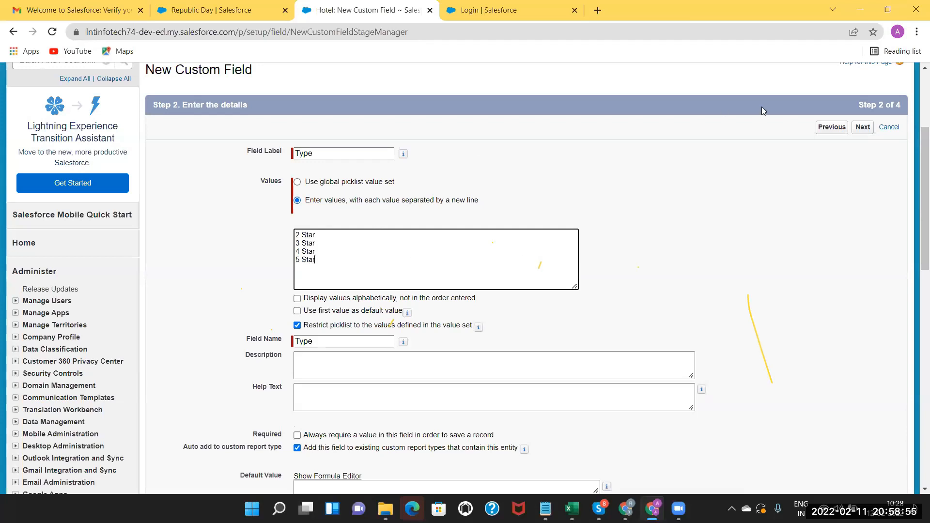
left_click(864, 128)
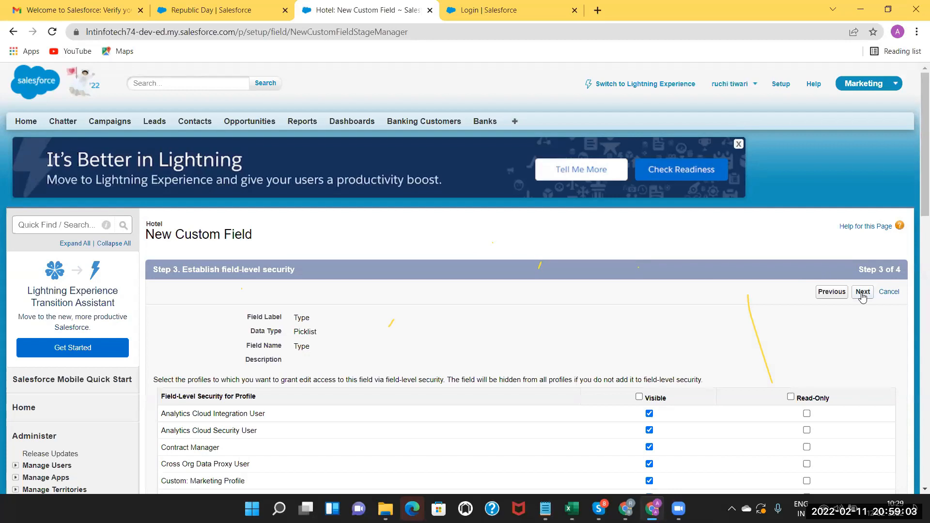
left_click(863, 293)
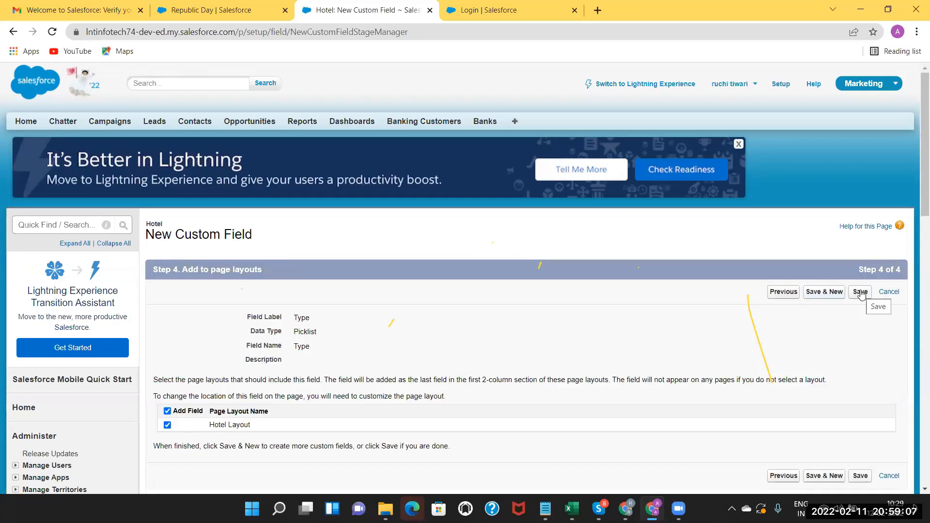
Save the Type picklist and begin a new Text custom field on Hotel.
left_click(861, 292)
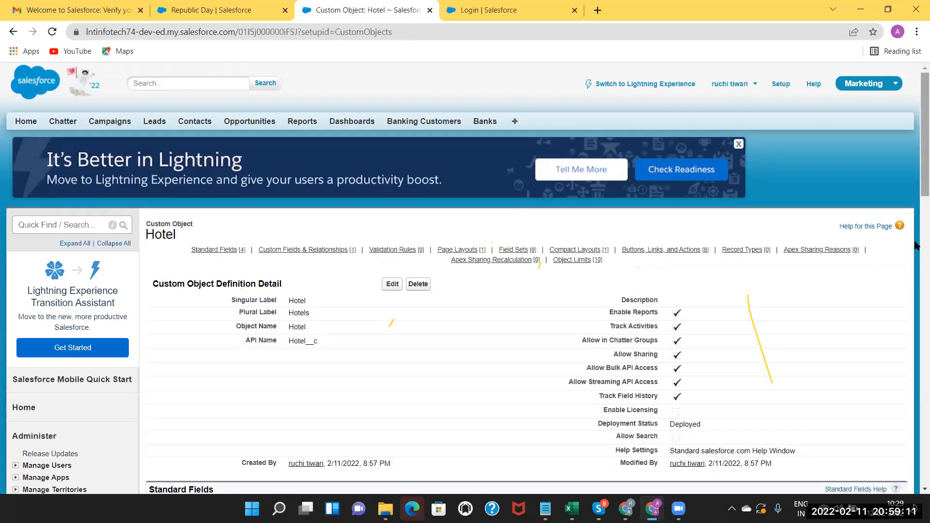
scroll(147, 330, "down", 6)
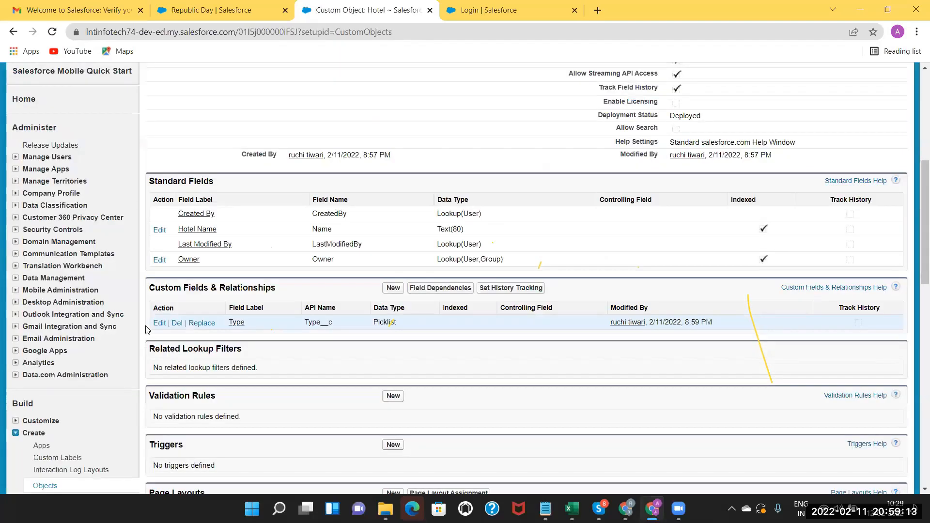
left_click(393, 288)
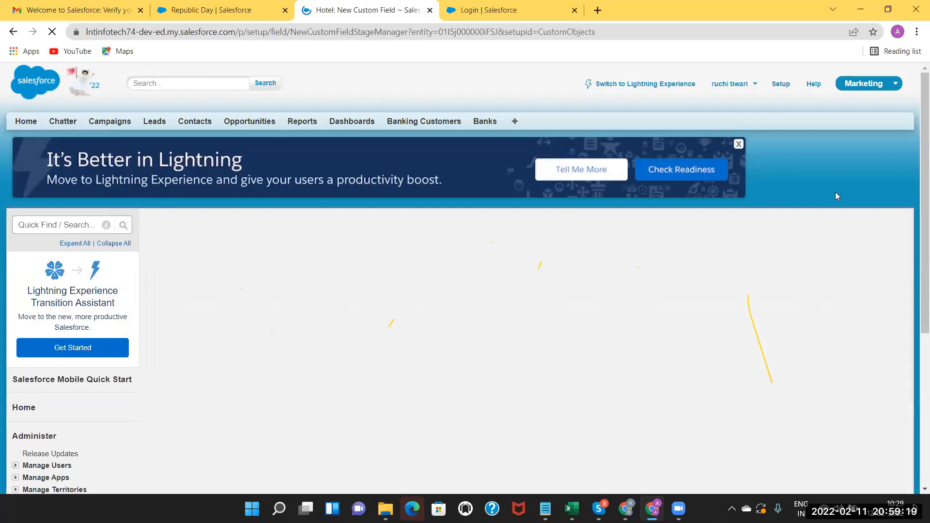
scroll(915, 291, "down", 1)
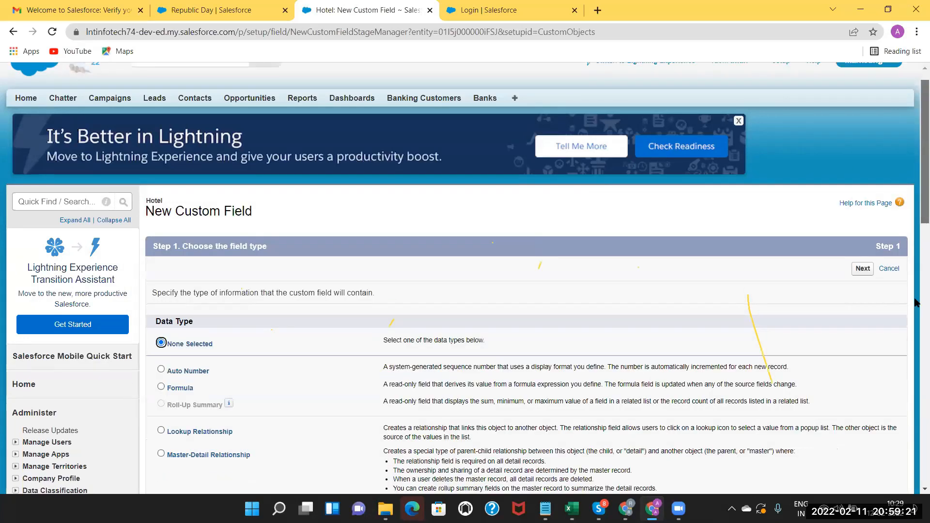
scroll(317, 285, "down", 7)
scroll(144, 317, "down", 2)
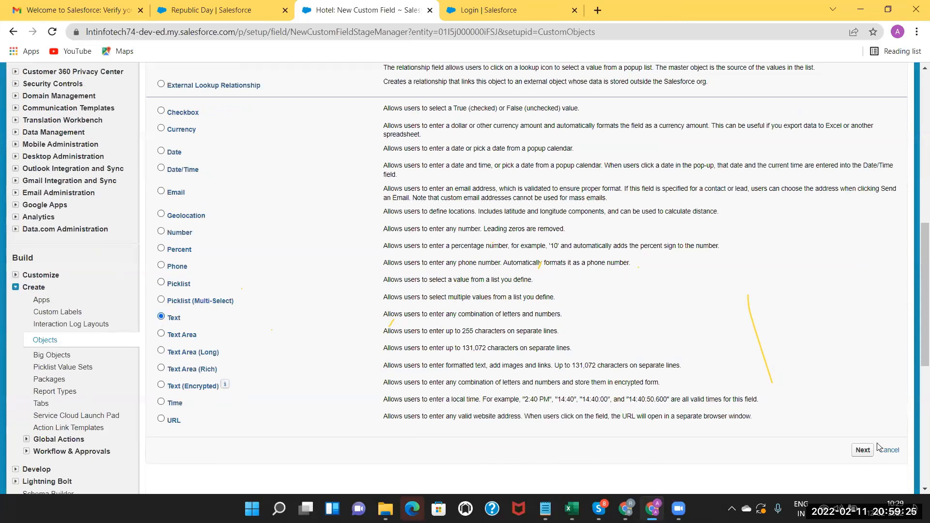
left_click(863, 450)
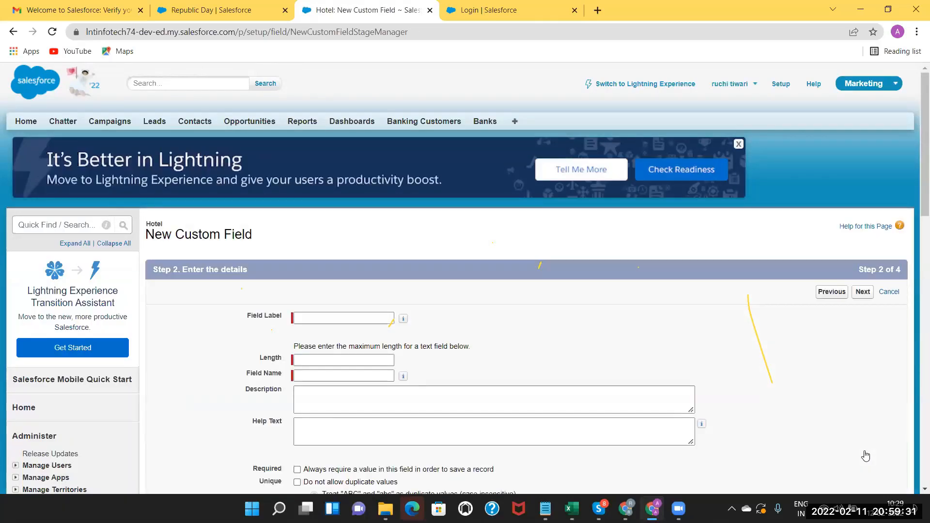
Label the new Text field 'Address' with length 20.
left_click(349, 319)
type("Address")
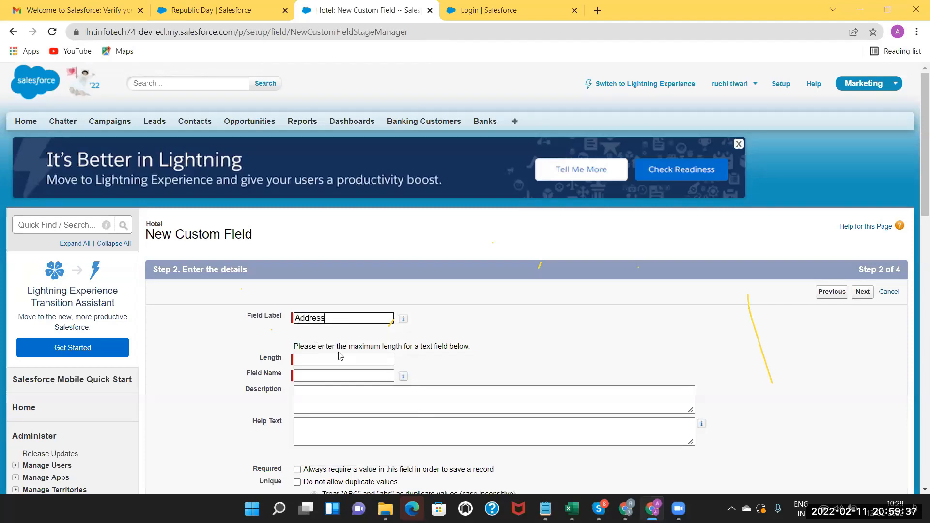
left_click(336, 357)
type("2")
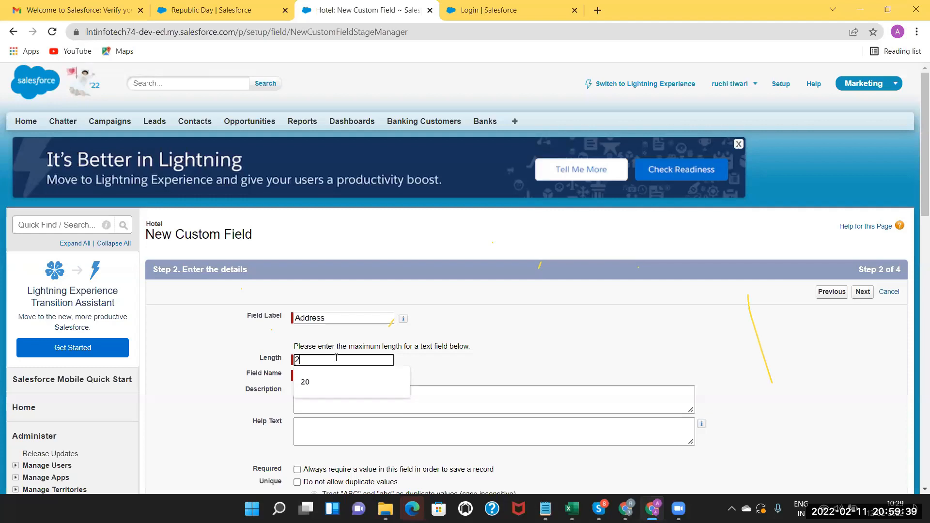
type("0")
Pass the Address field through security and layout steps and save it.
left_click(451, 394)
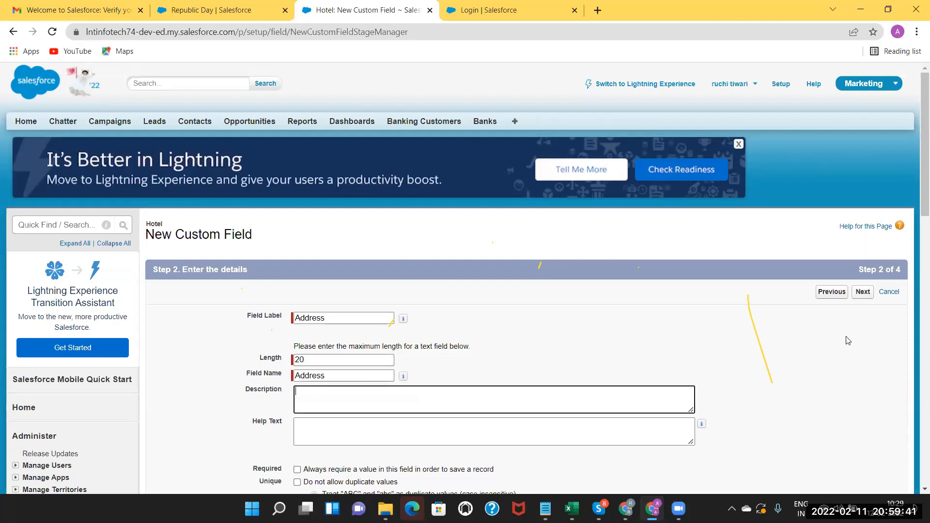
left_click_drag(918, 189, 918, 280)
left_click(870, 391)
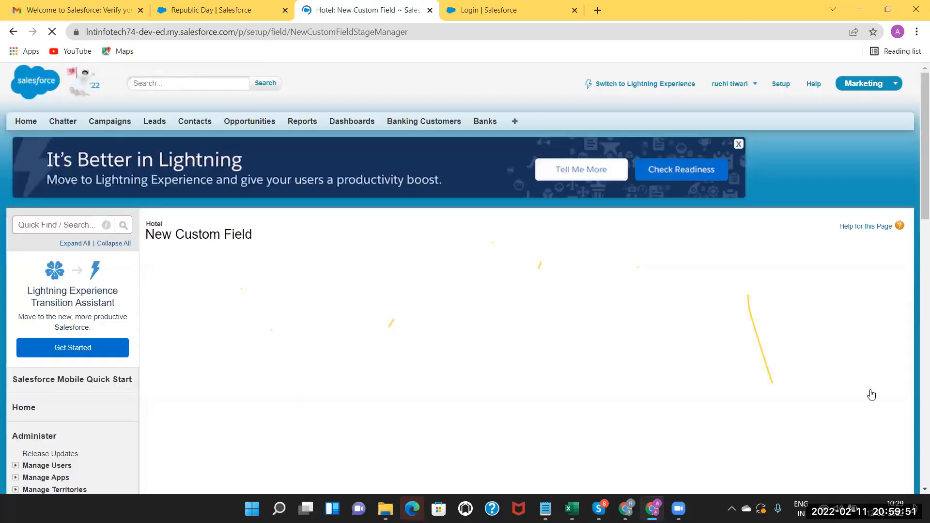
left_click(863, 291)
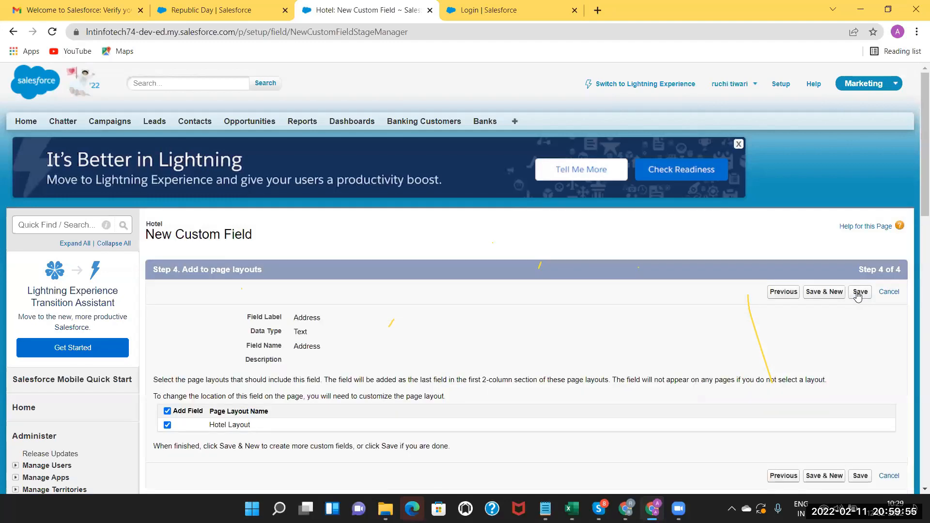
left_click(858, 293)
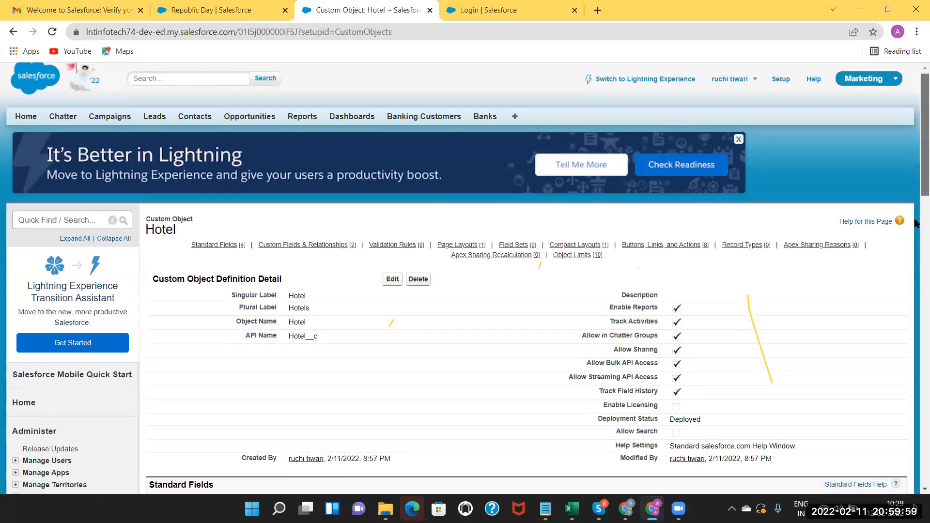
scroll(916, 252, "down", 4)
scroll(916, 252, "down", 3)
scroll(916, 120, "up", 7)
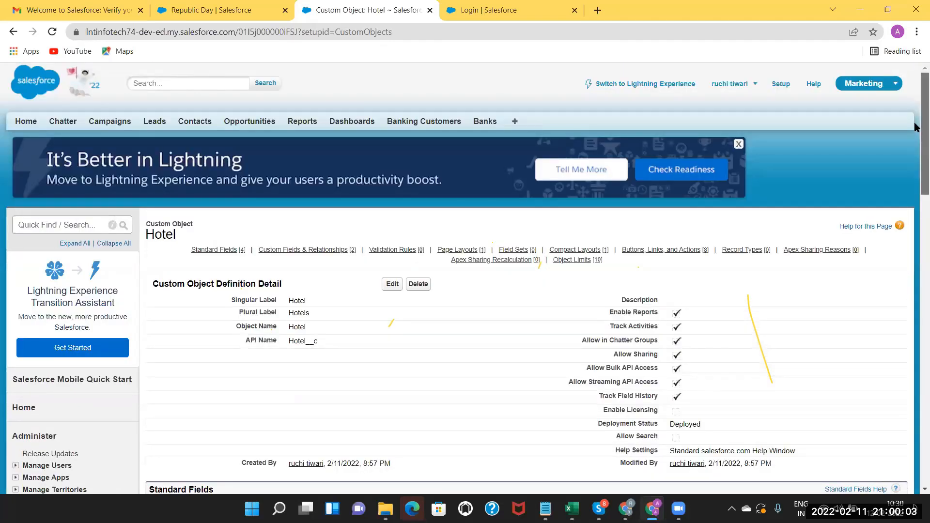
scroll(916, 145, "down", 5)
scroll(916, 203, "down", 1)
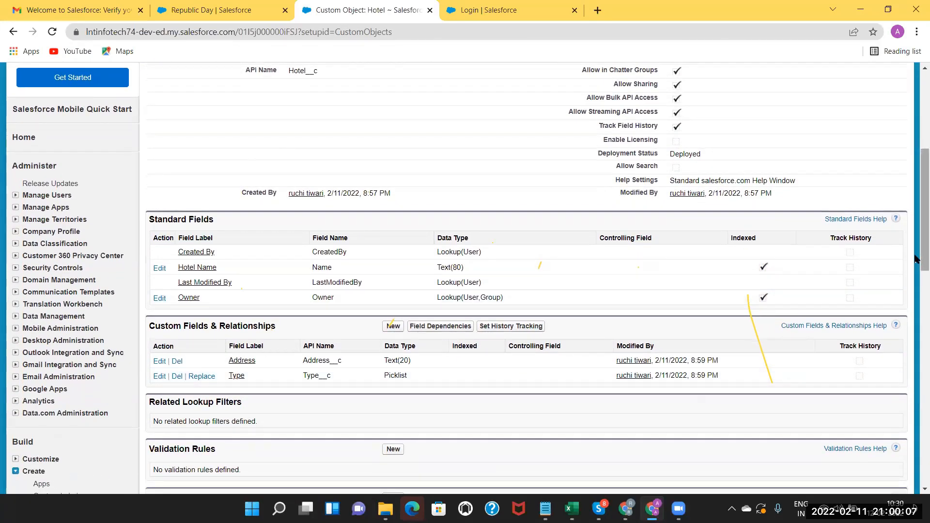
scroll(916, 262, "up", 5)
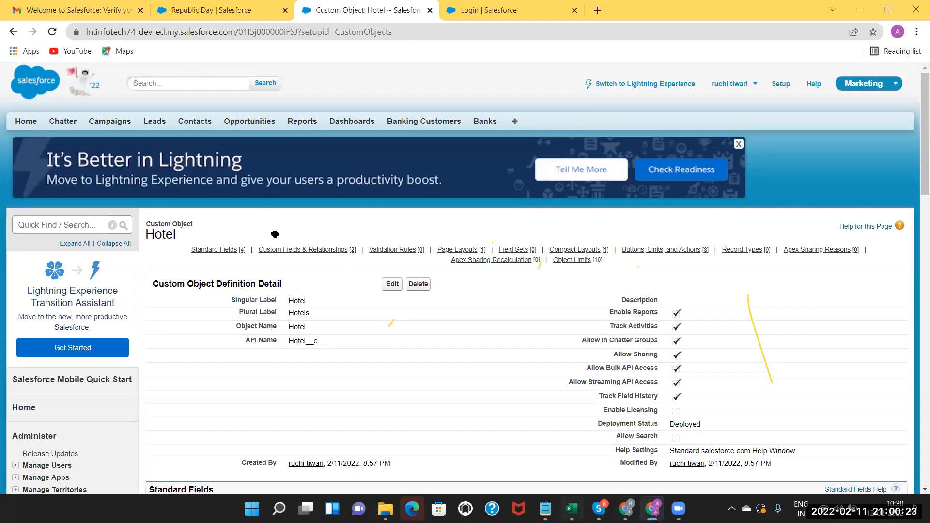
key("alt+Tab")
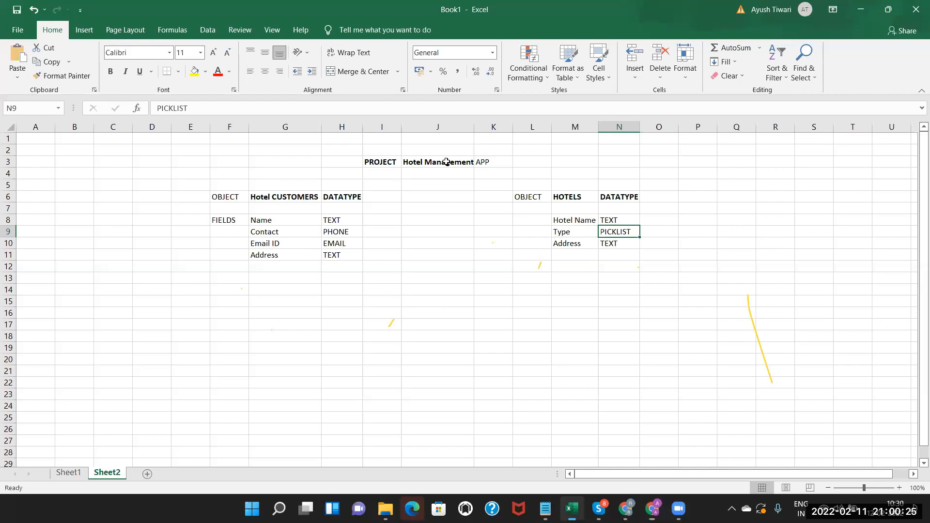
left_click(446, 162)
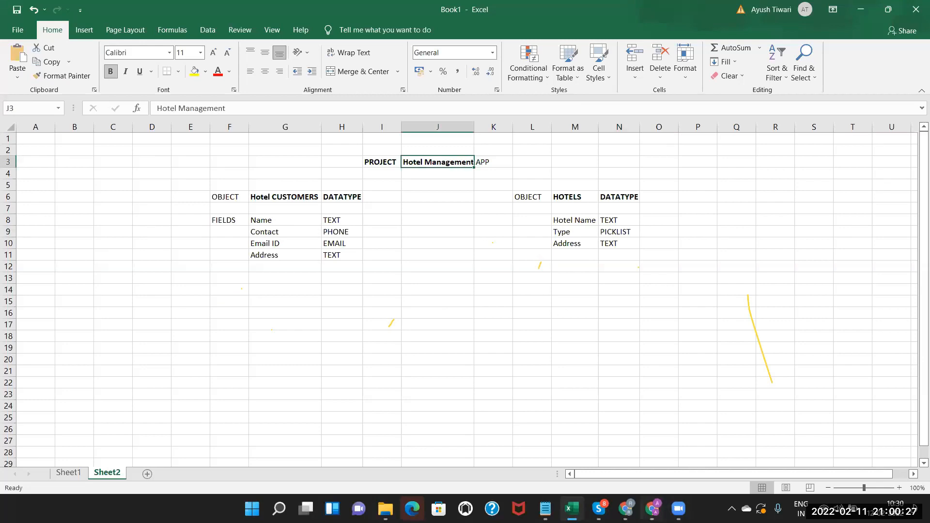
key("alt+Tab")
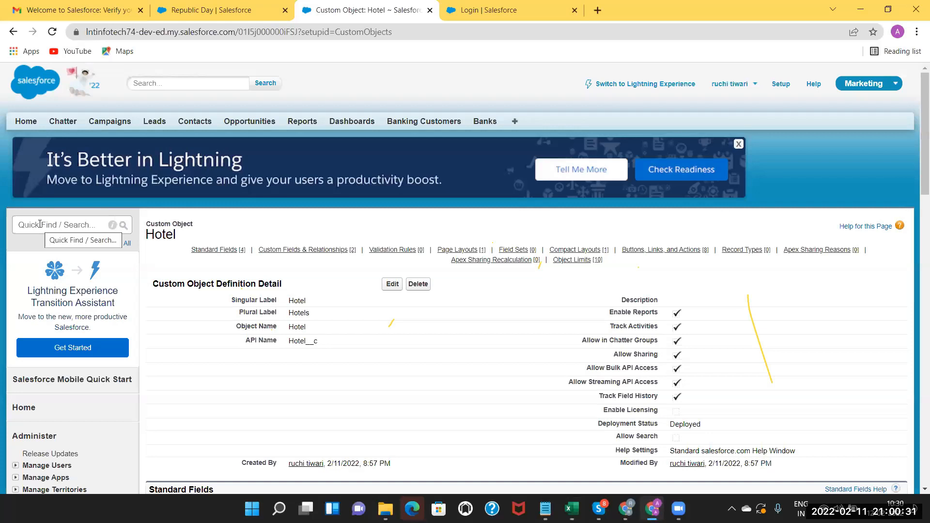
Find the Apps page via Quick Find 'app' and start a new app.
left_click(40, 224)
type("app")
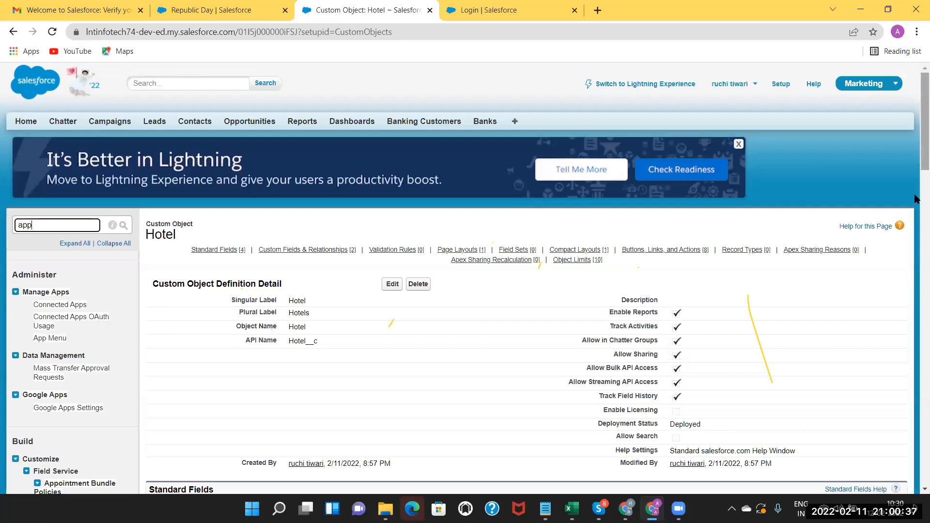
scroll(916, 199, "down", 3)
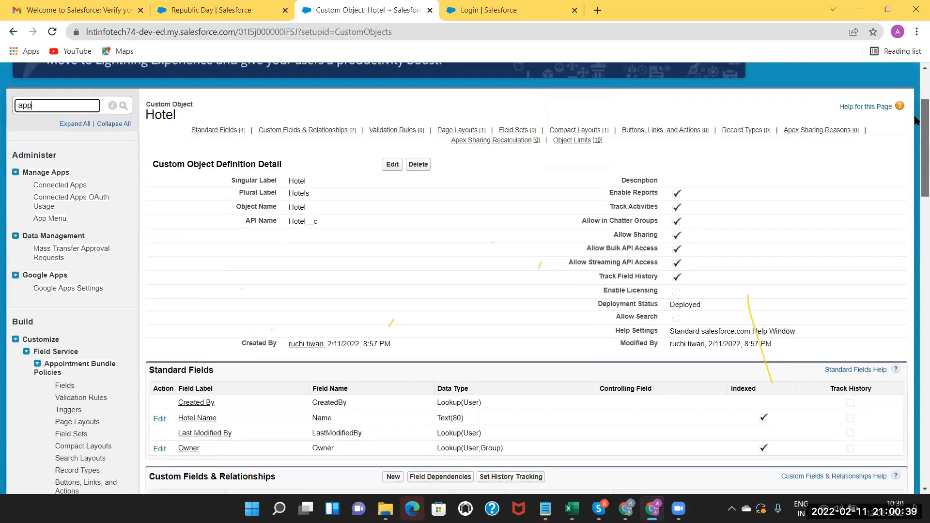
scroll(916, 120, "down", 2)
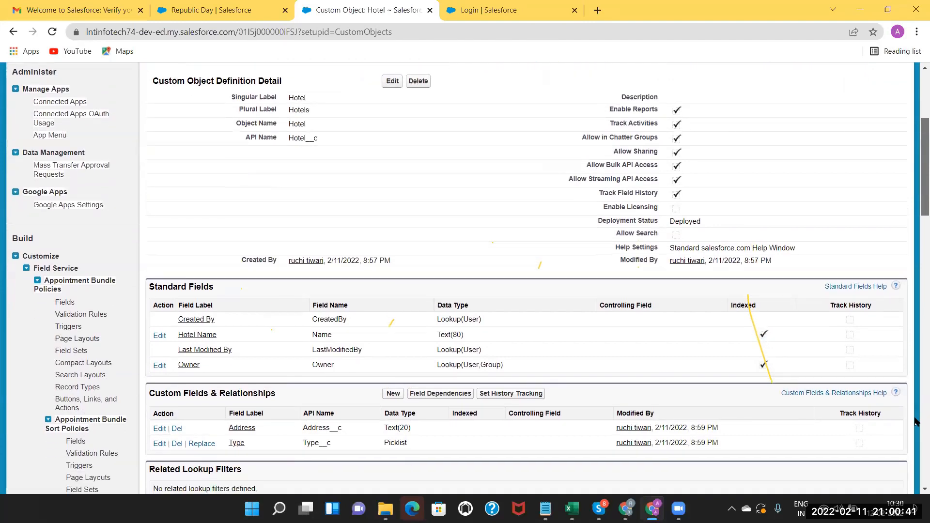
scroll(48, 242, "down", 20)
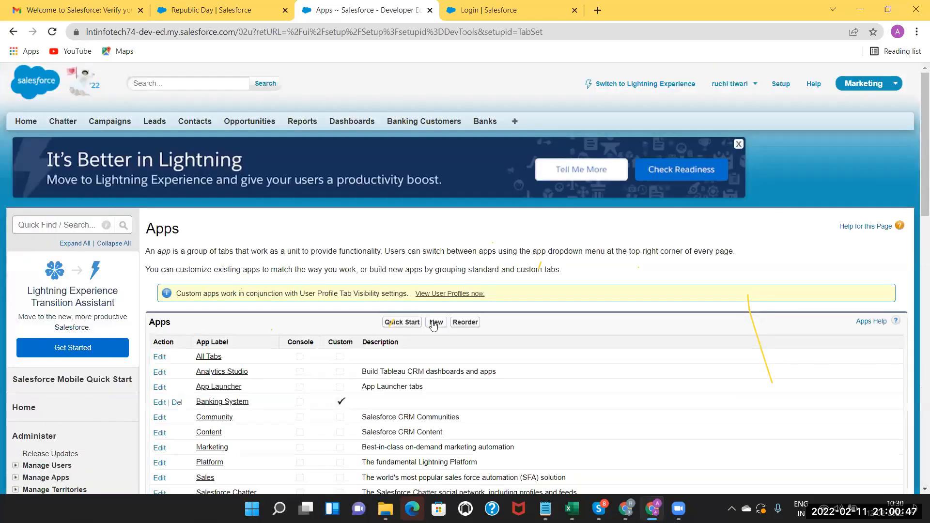
left_click(435, 323)
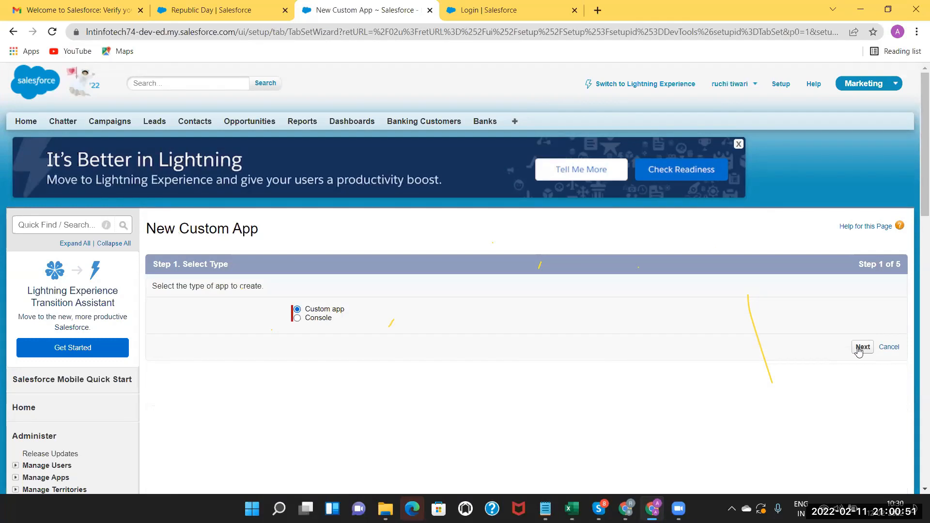
Choose a custom app labelled 'Hotel Management' with name Hotel_Management.
left_click(862, 348)
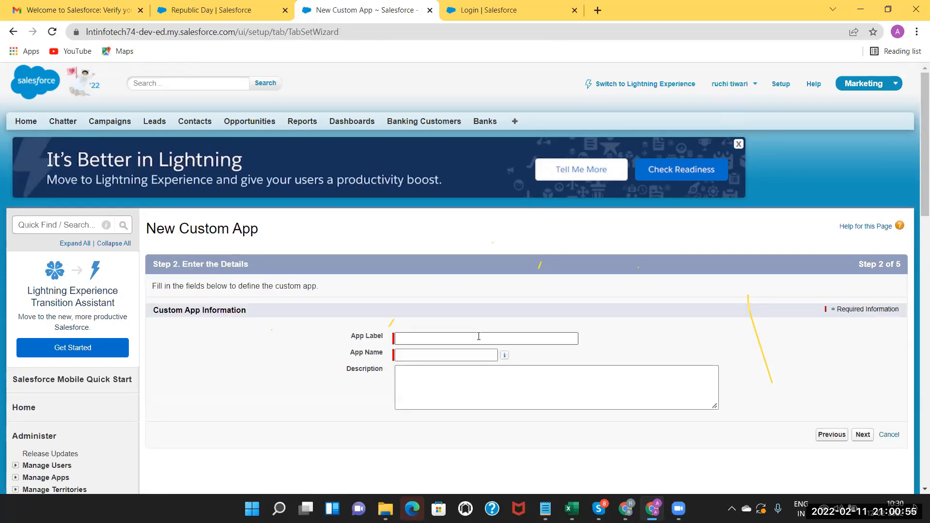
left_click(479, 337)
type("Ho")
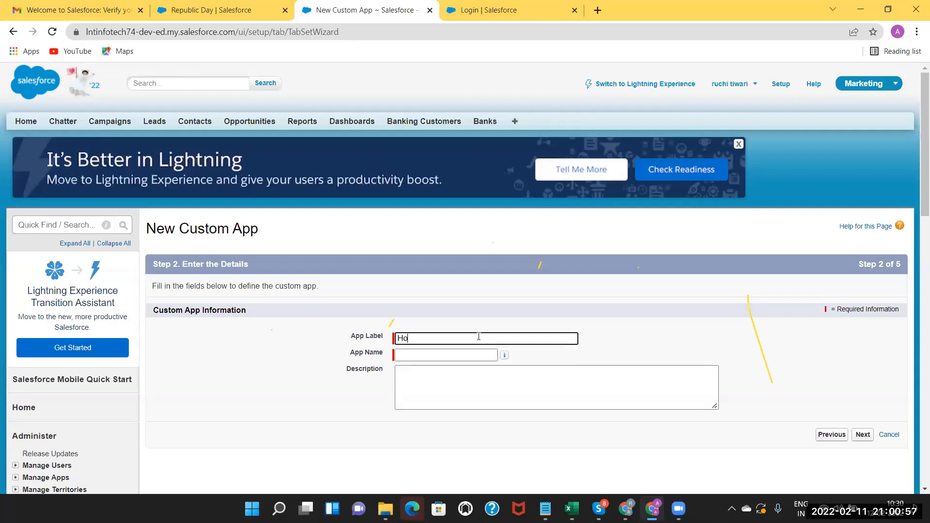
type("tel Management")
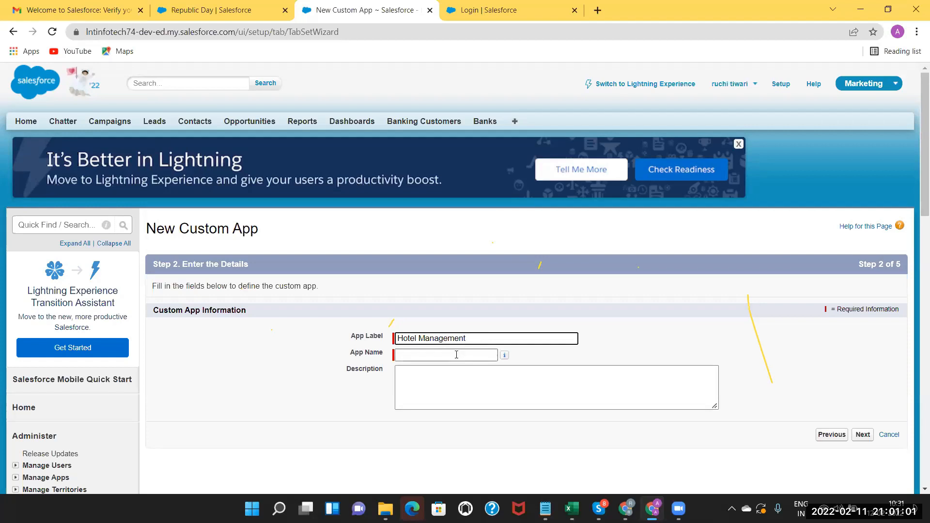
left_click(457, 354)
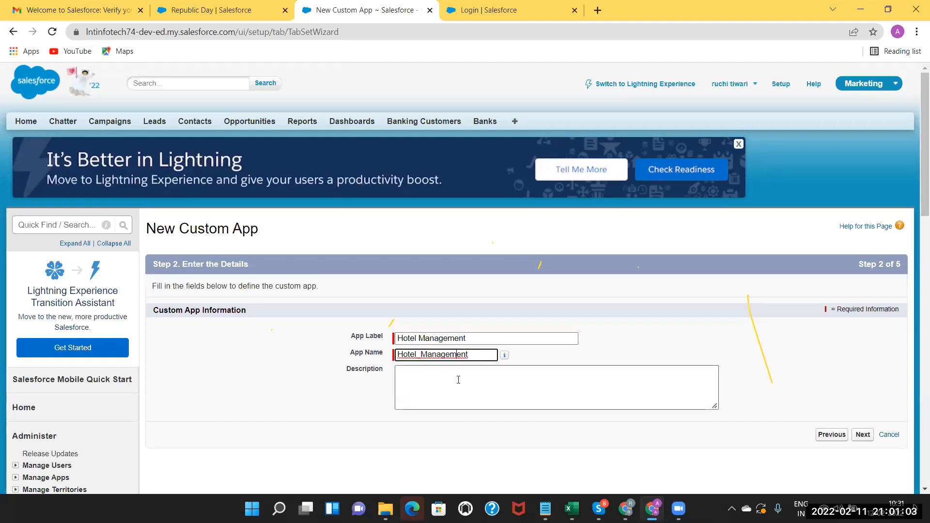
left_click(477, 339)
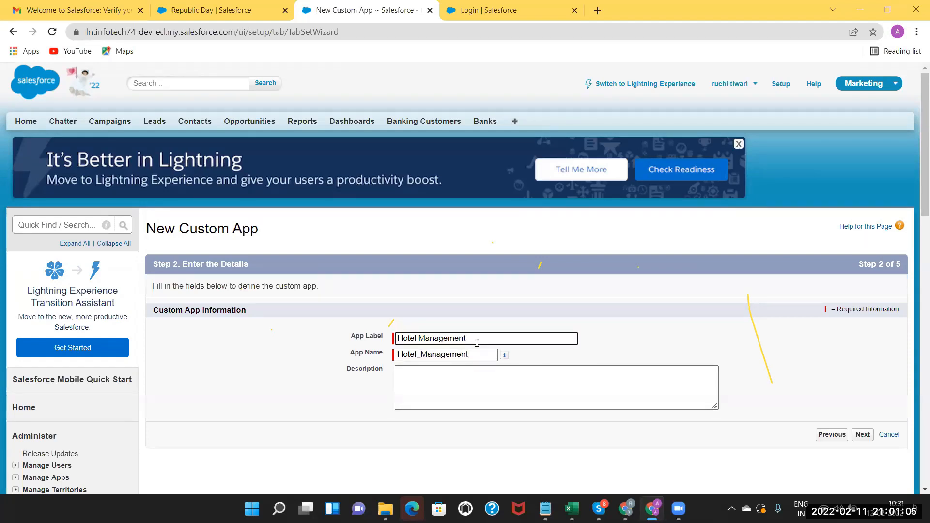
left_click(477, 354)
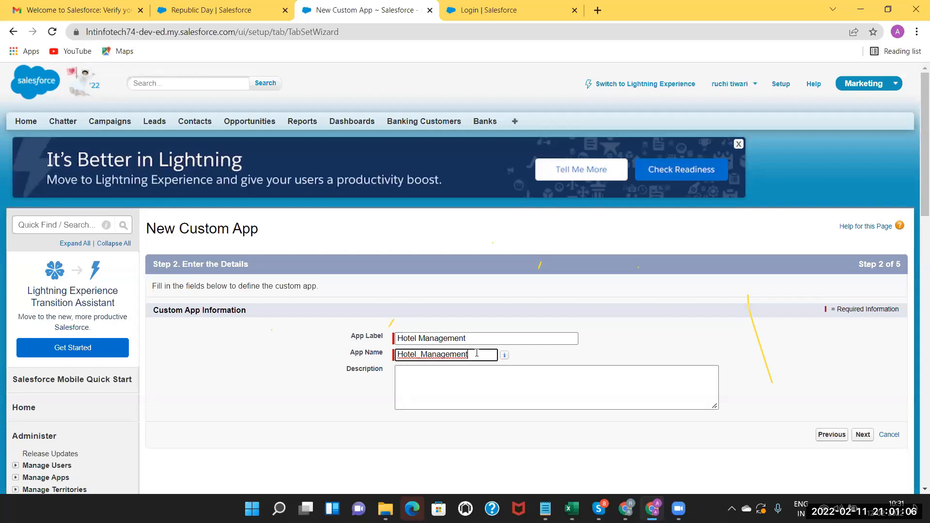
left_click(497, 374)
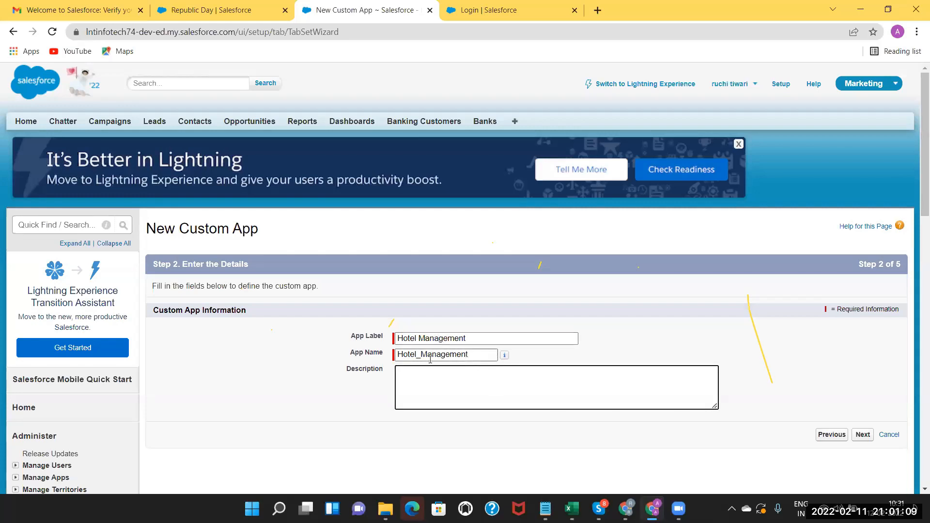
Leave the description empty and continue past the logo step.
left_click_drag(351, 337, 380, 352)
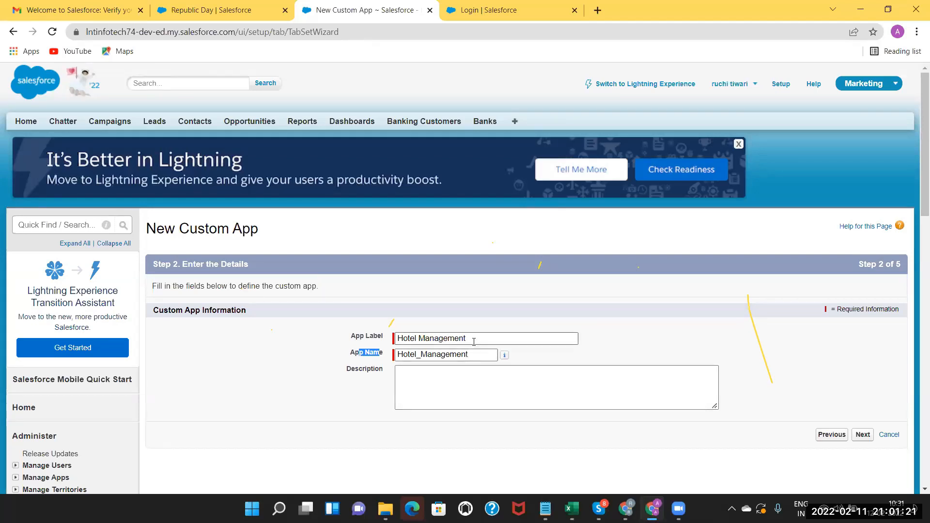
left_click(462, 378)
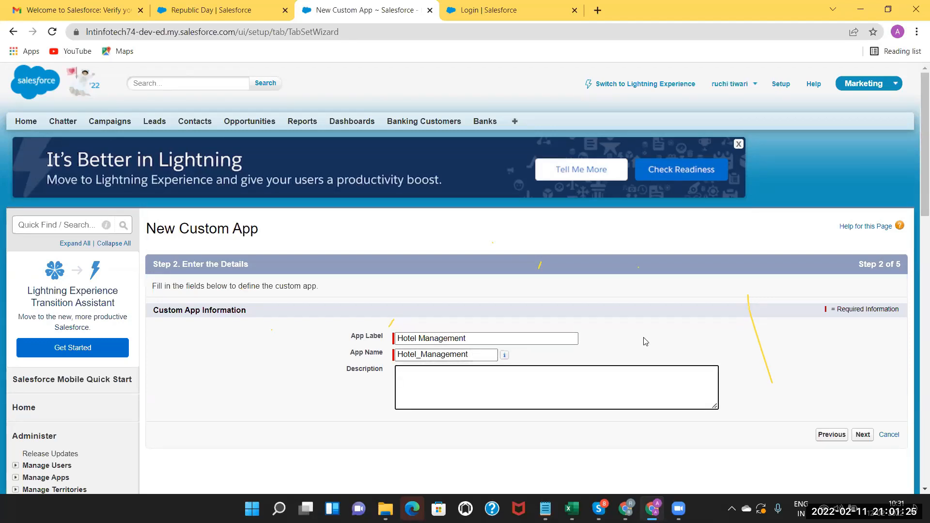
left_click(862, 435)
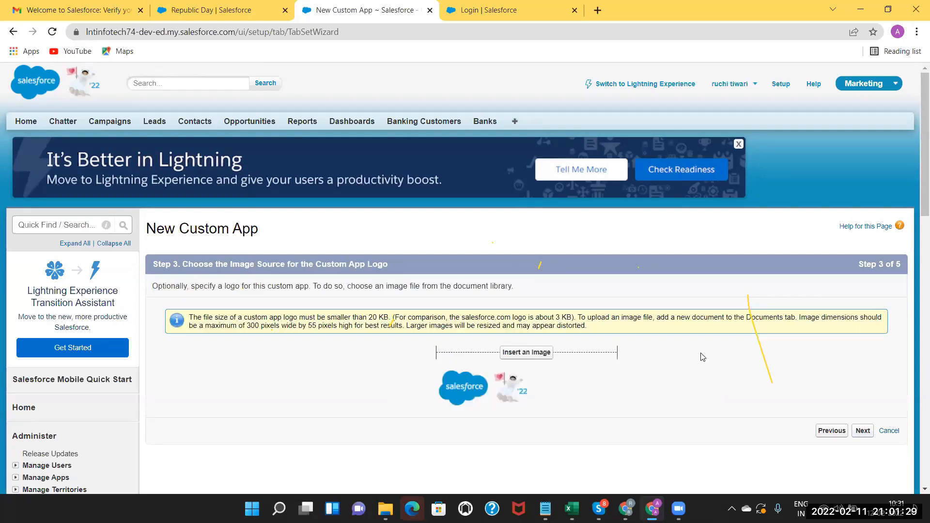
left_click(866, 433)
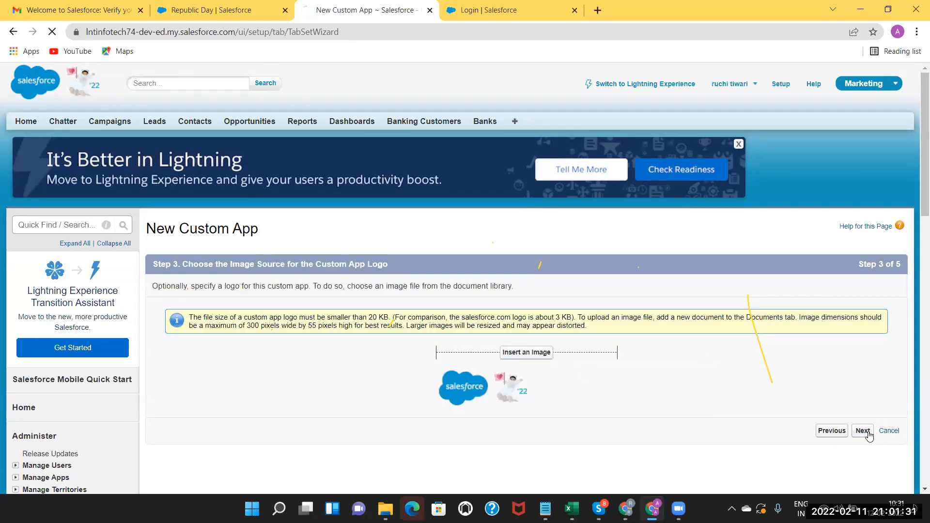
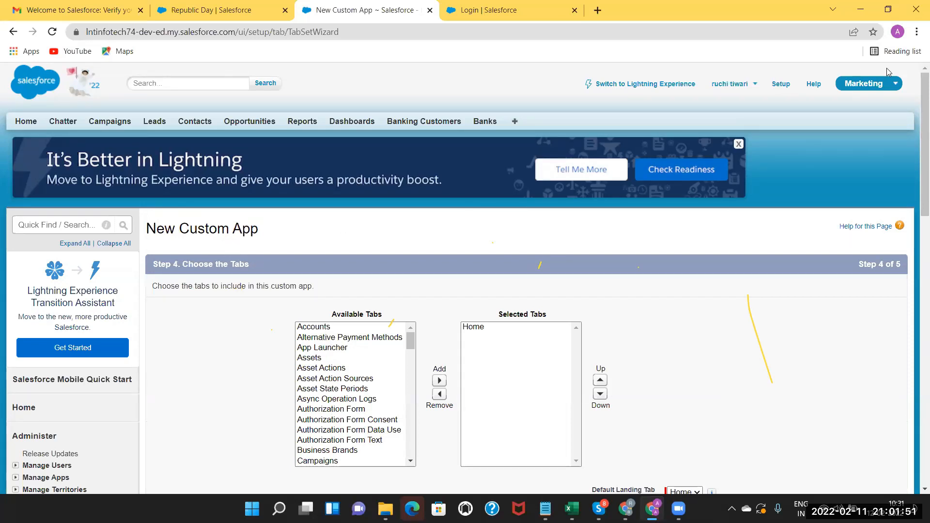
Add Accounts to the new app's selected tabs next to Home.
left_click(885, 84)
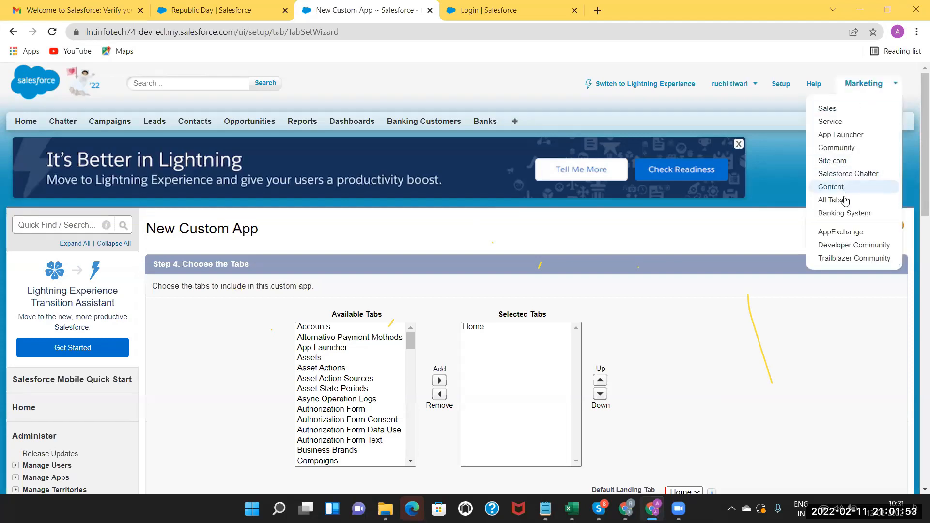
left_click(686, 99)
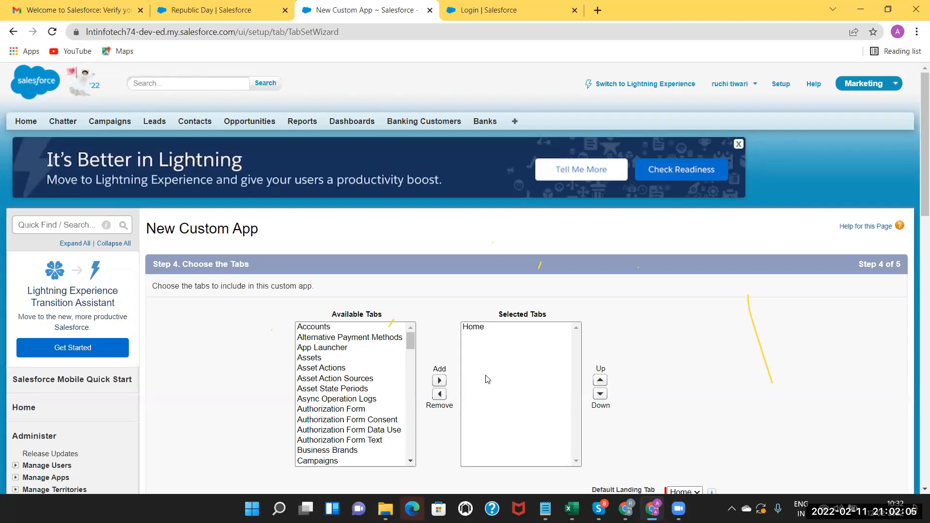
left_click(326, 327)
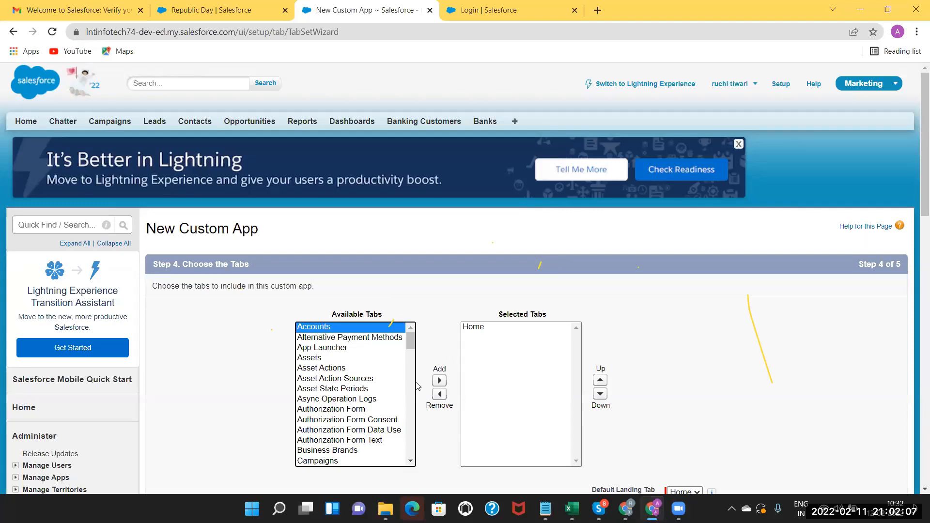
left_click(440, 381)
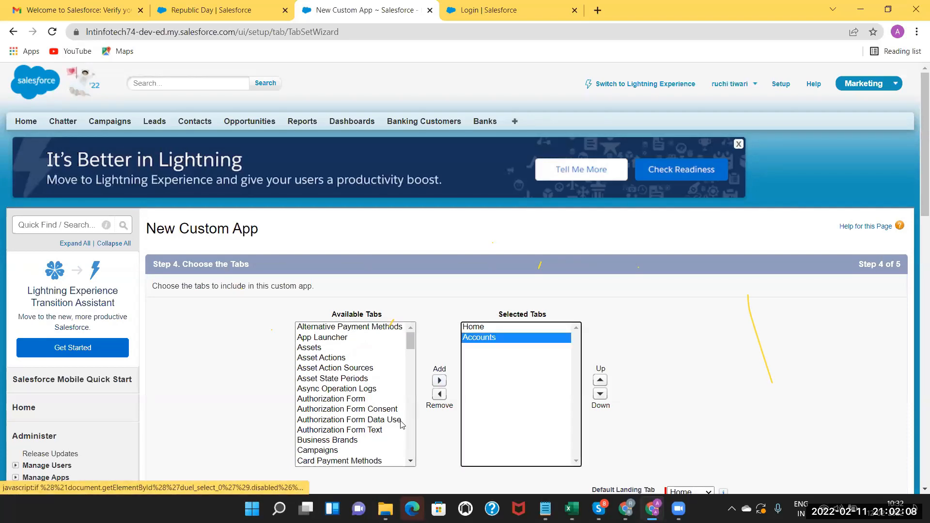
left_click(411, 461)
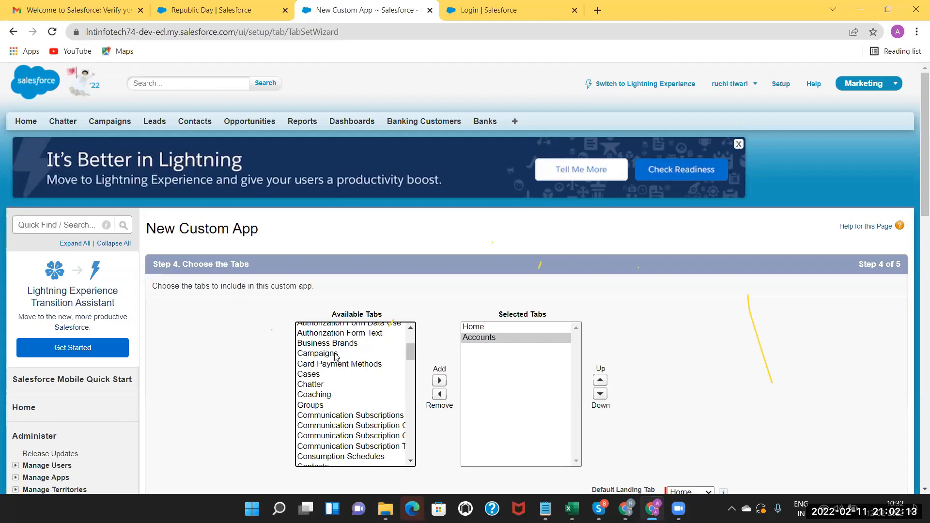
left_click(412, 461)
Add Contacts to the selected tabs and move on to Step 5.
scroll(412, 461, "down", 2)
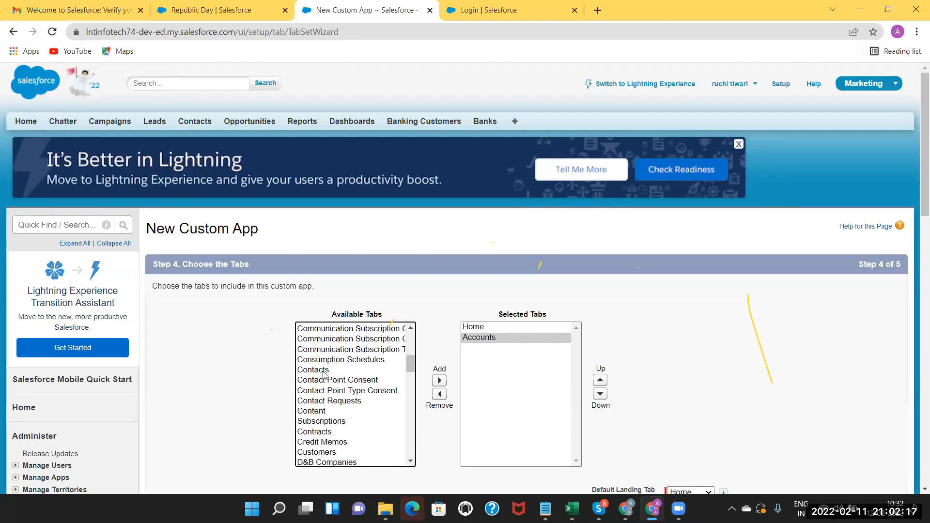
left_click(313, 370)
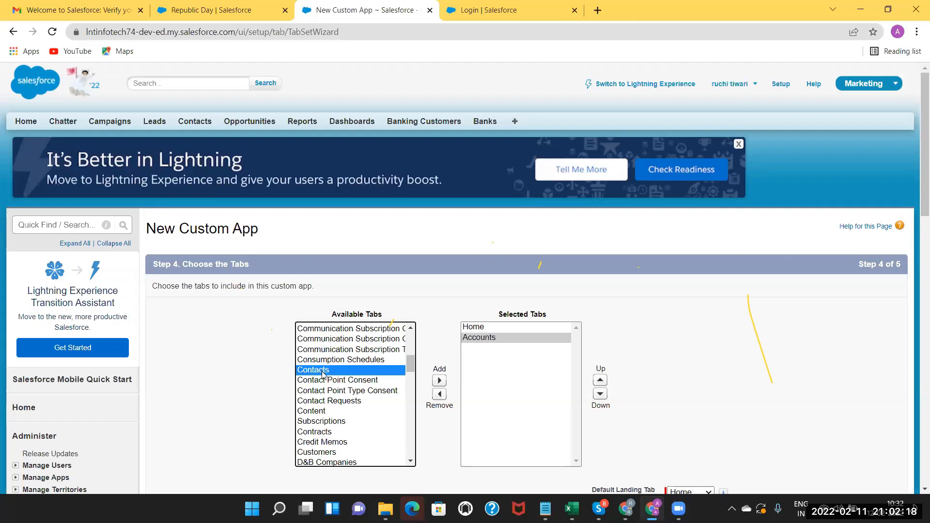
left_click(439, 382)
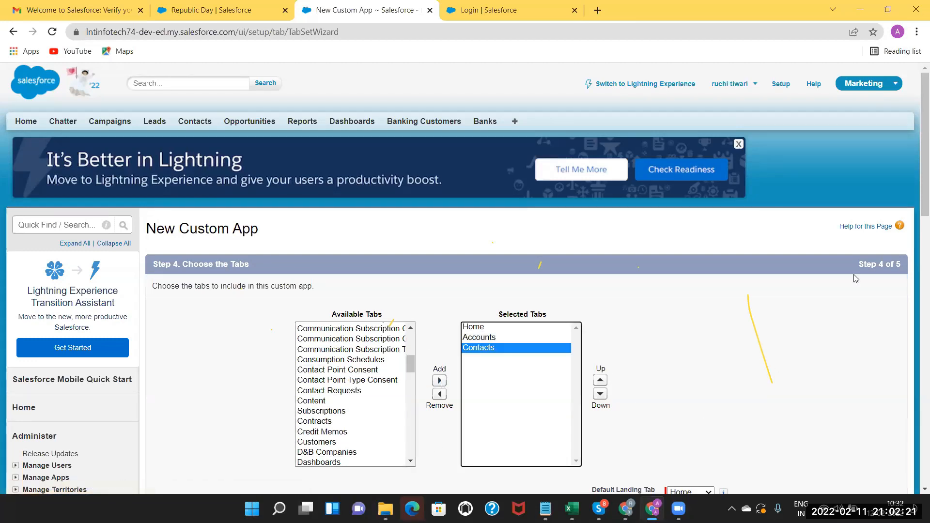
scroll(806, 249, "down", 2)
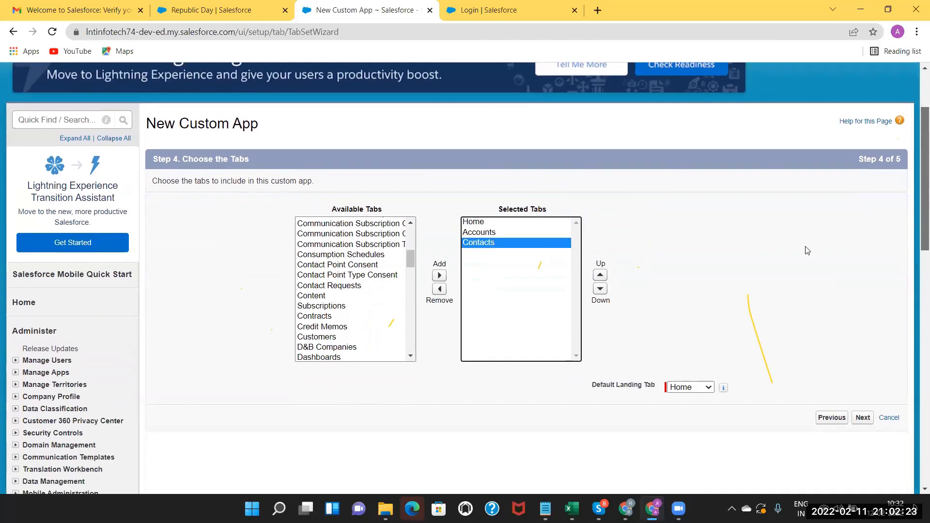
left_click(863, 376)
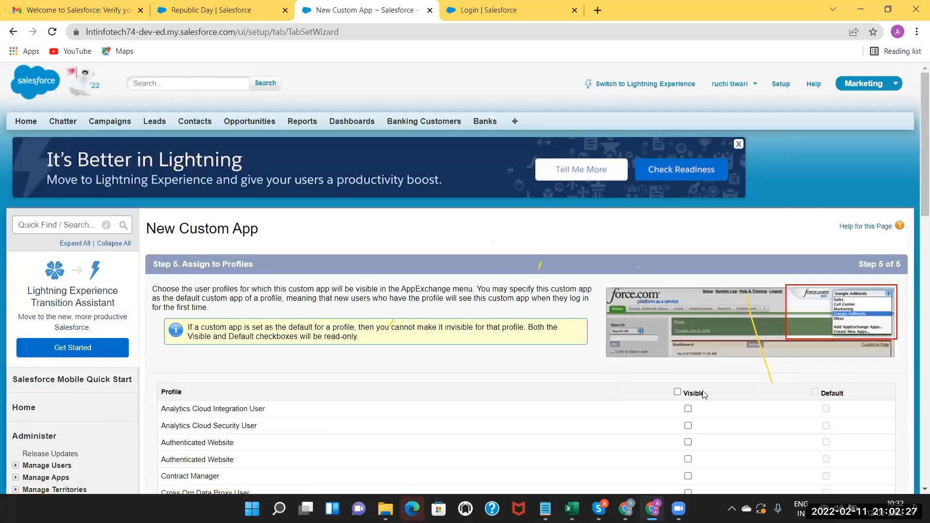
Make Hotel Management visible to all profiles and save the custom app.
left_click(677, 392)
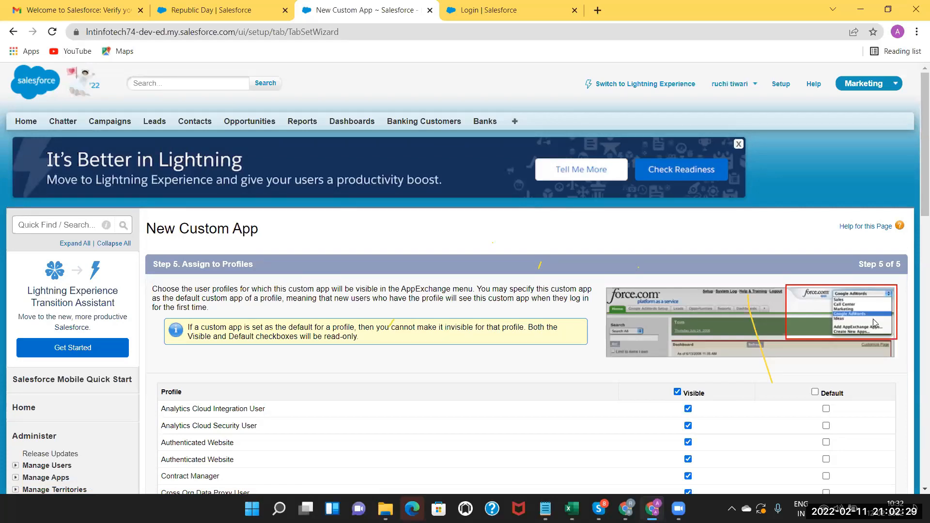
scroll(916, 206, "down", 5)
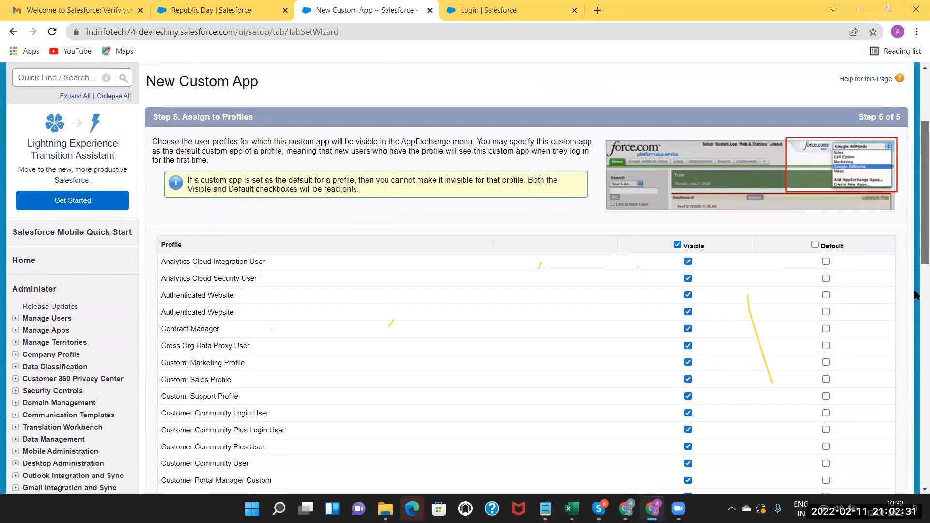
scroll(692, 73, "down", 1)
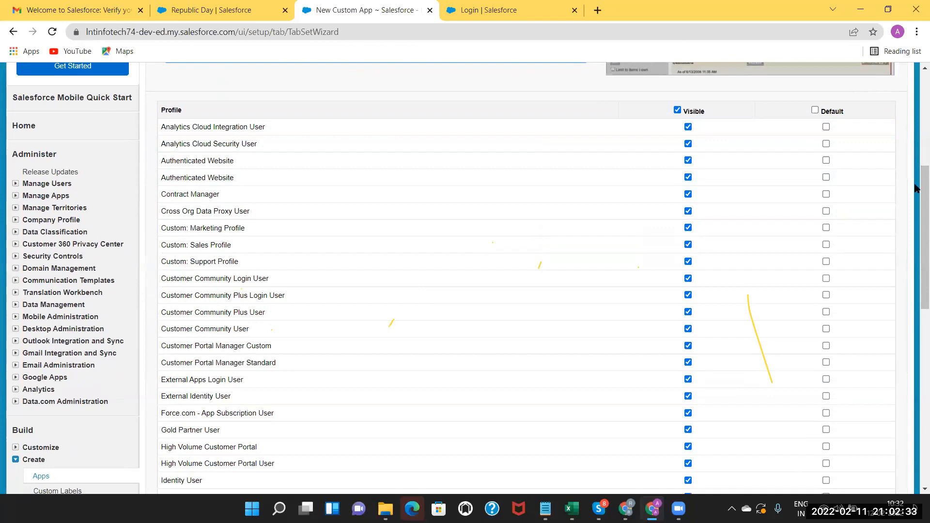
scroll(916, 194, "down", 7)
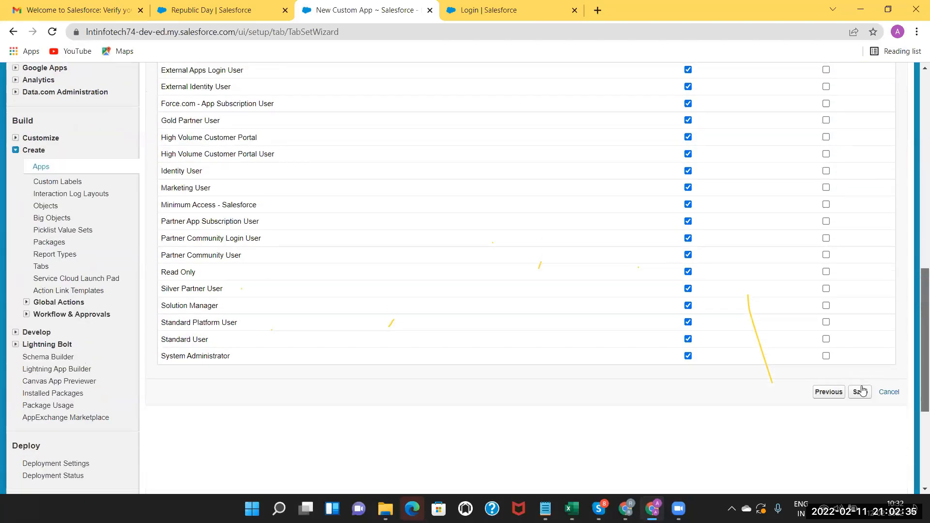
left_click(861, 383)
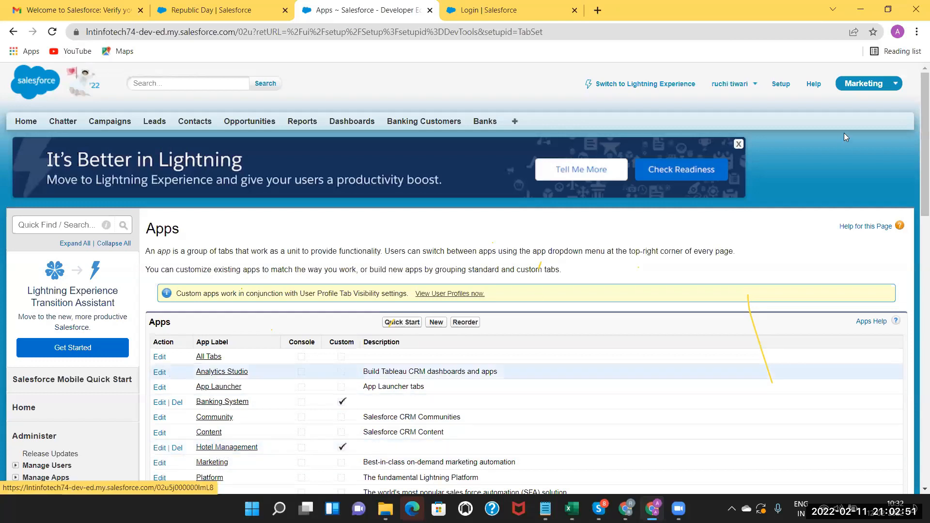
Switch to the Hotel Management app and briefly review the Excel planning sheet.
left_click(868, 86)
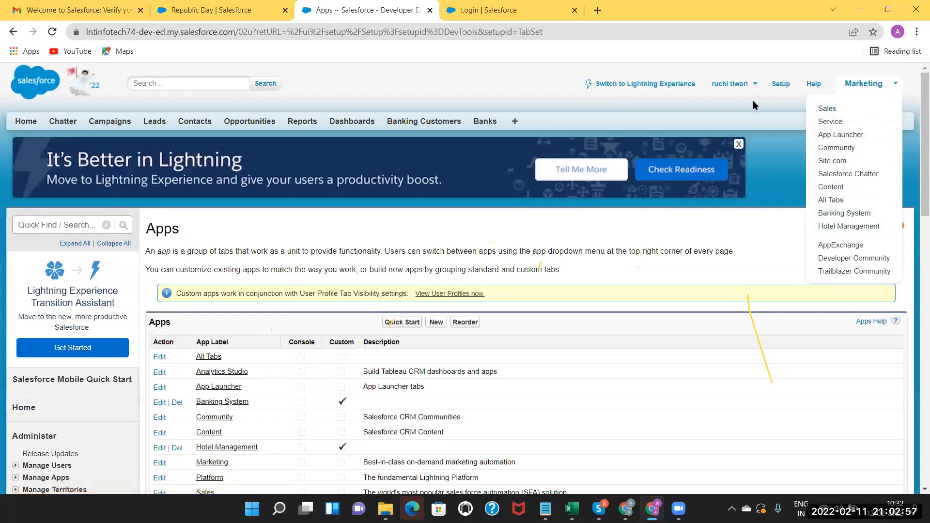
left_click(888, 88)
left_click(840, 229)
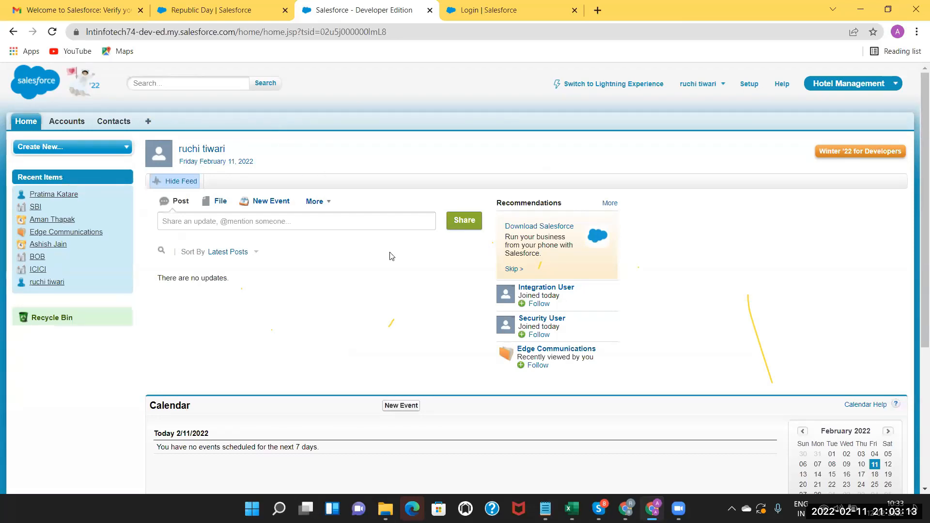
left_click(571, 508)
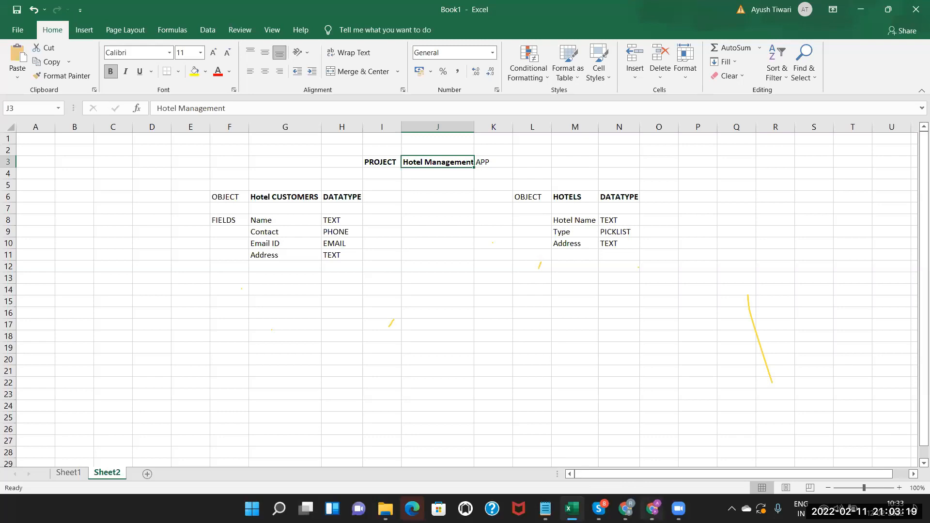
left_click(653, 508)
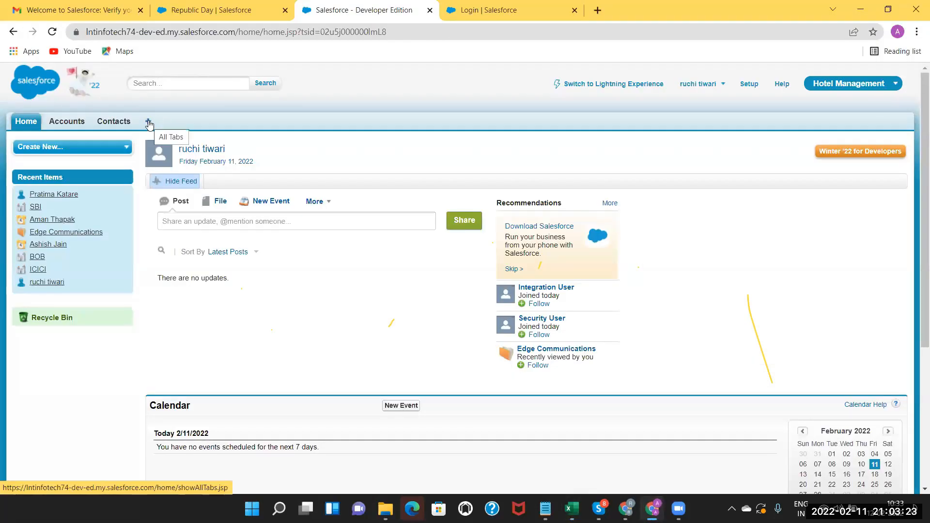
Open Create > Tabs in Setup via Quick Find 'tab'.
left_click(750, 86)
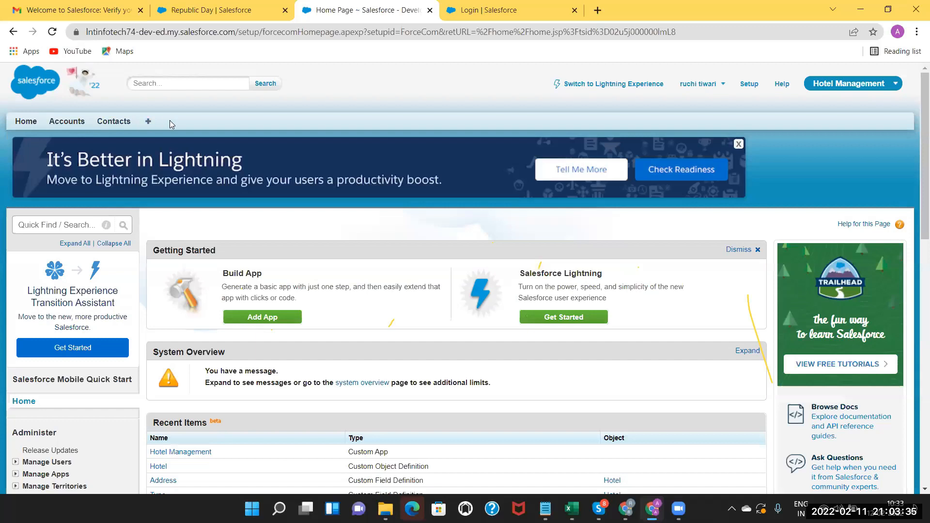
left_click(39, 226)
type("tab")
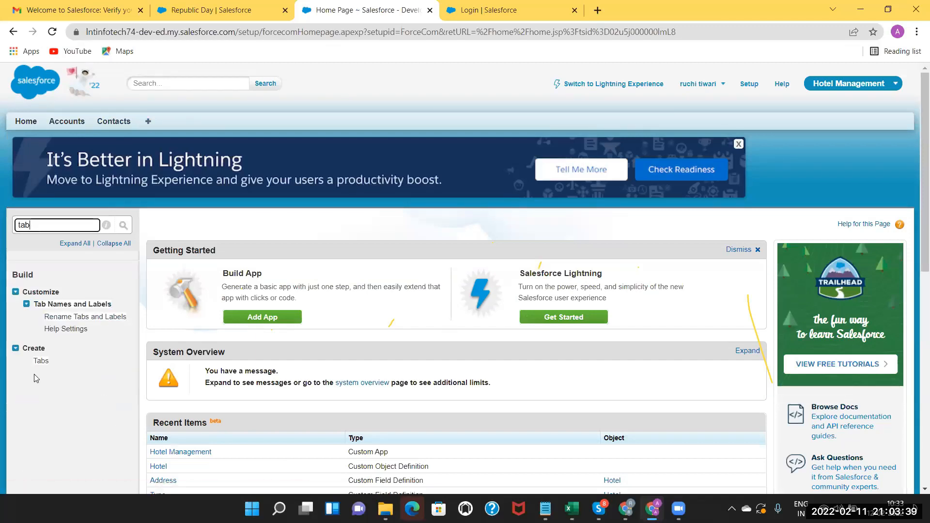
left_click(40, 361)
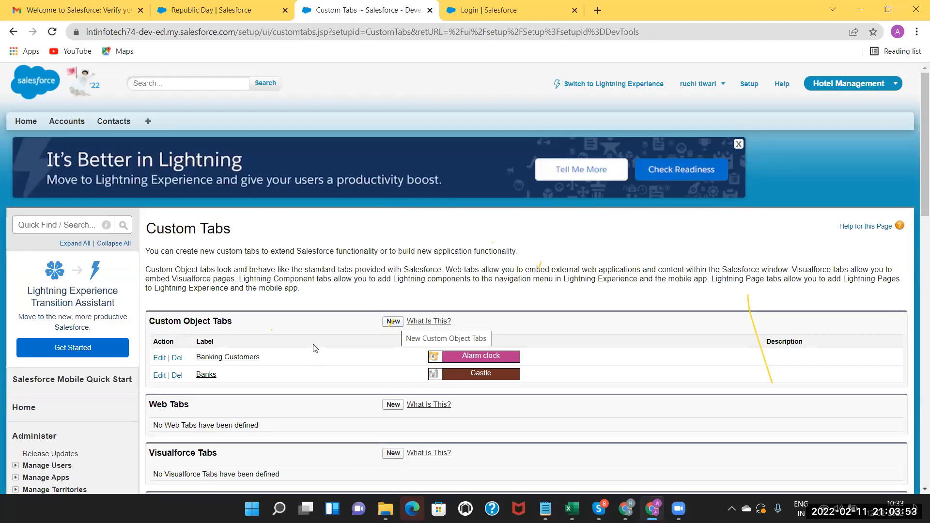
Create a Hotel Customer object tab with Alarm clock style, keeping default profile and app settings.
left_click(324, 330)
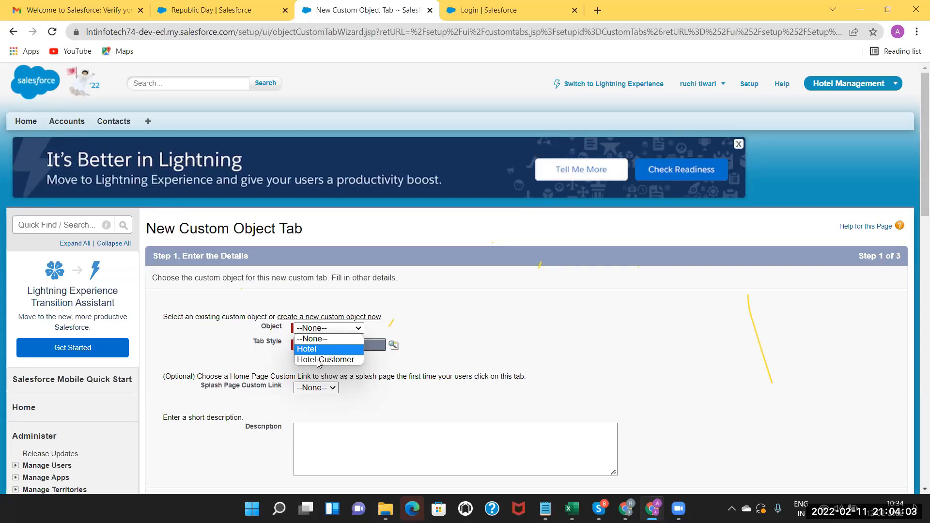
left_click(320, 360)
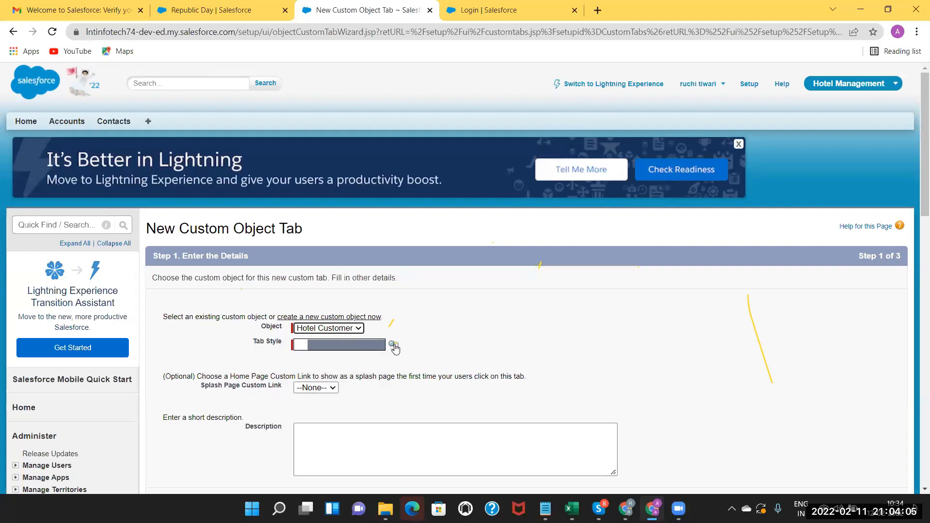
left_click(394, 346)
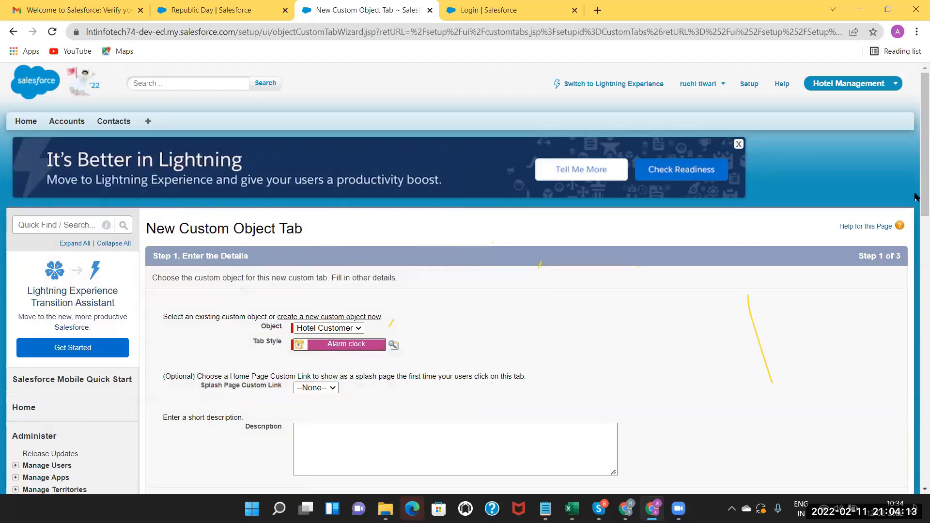
scroll(423, 177, "down", 3)
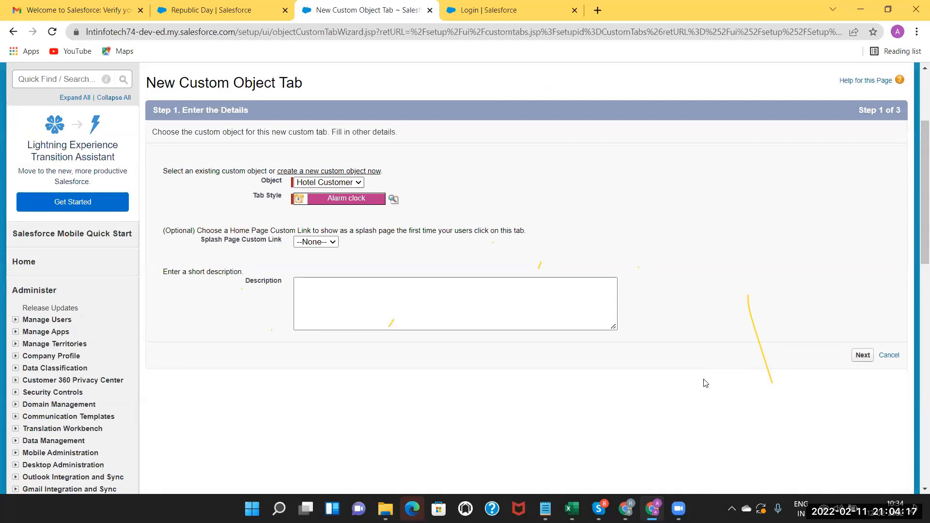
left_click(862, 356)
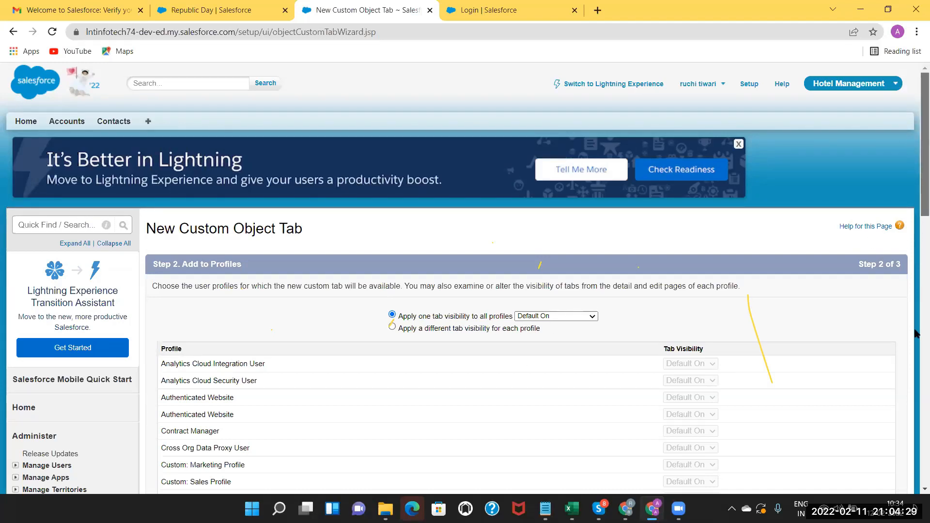
scroll(901, 363, "down", 10)
scroll(860, 414, "down", 1)
left_click(860, 415)
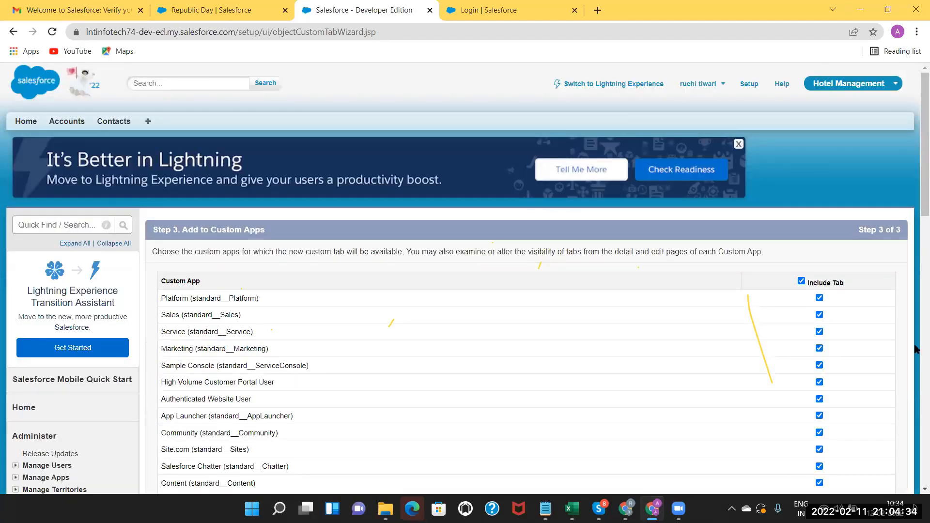
scroll(915, 349, "down", 10)
scroll(872, 160, "up", 1)
left_click(861, 143)
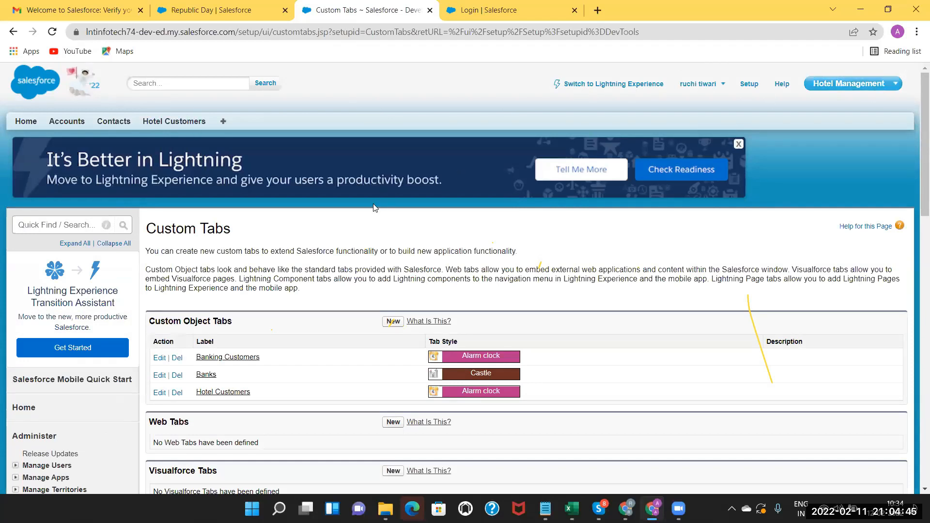
Return to the Custom Tabs page via Quick Find 'tab'.
left_click(47, 224)
type("tab")
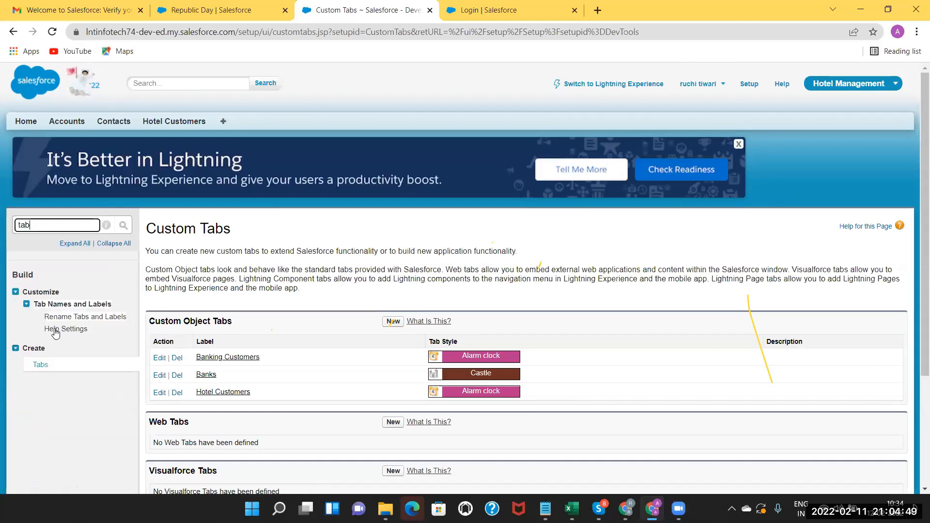
left_click(39, 366)
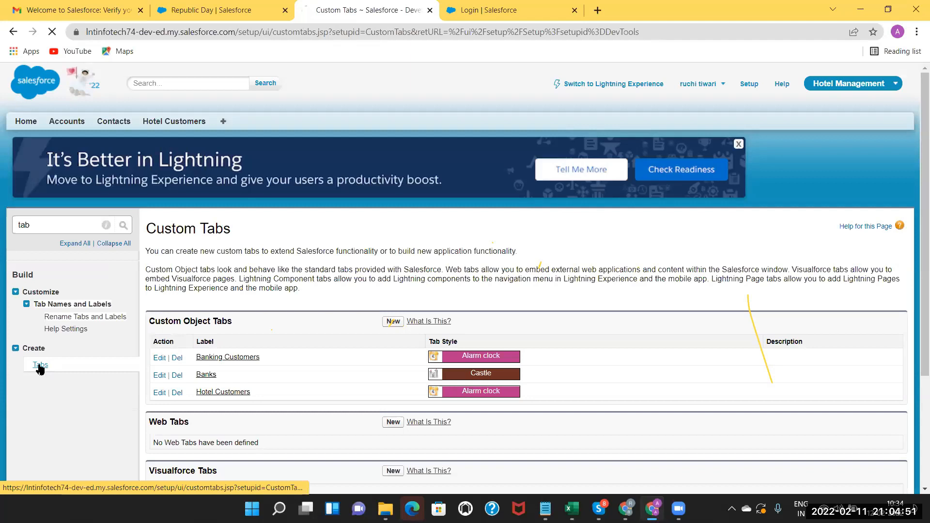
Create a Hotel object tab with Box style, keeping default profile and app settings.
left_click(393, 322)
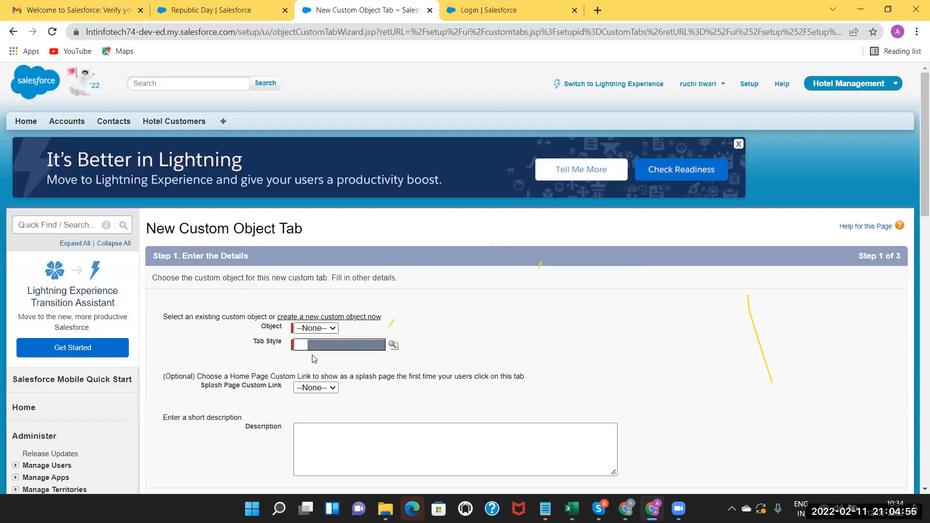
left_click(315, 328)
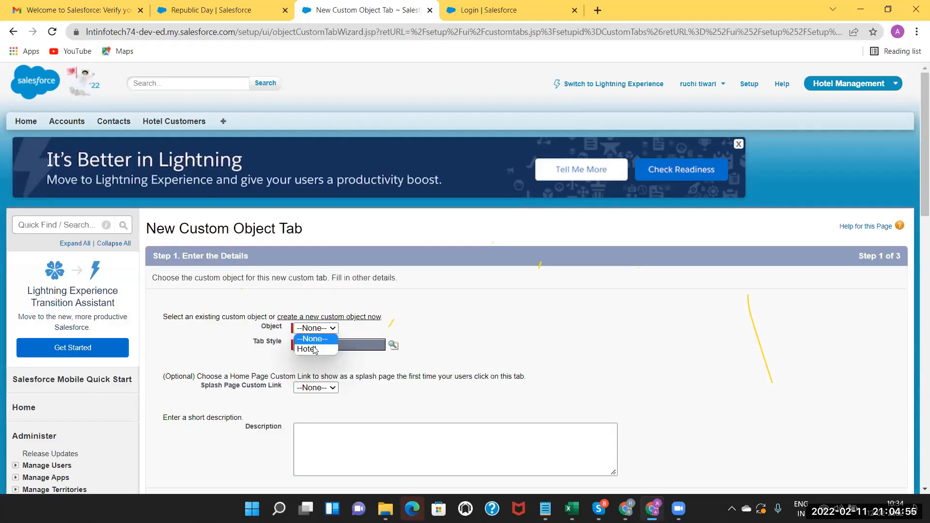
left_click(394, 345)
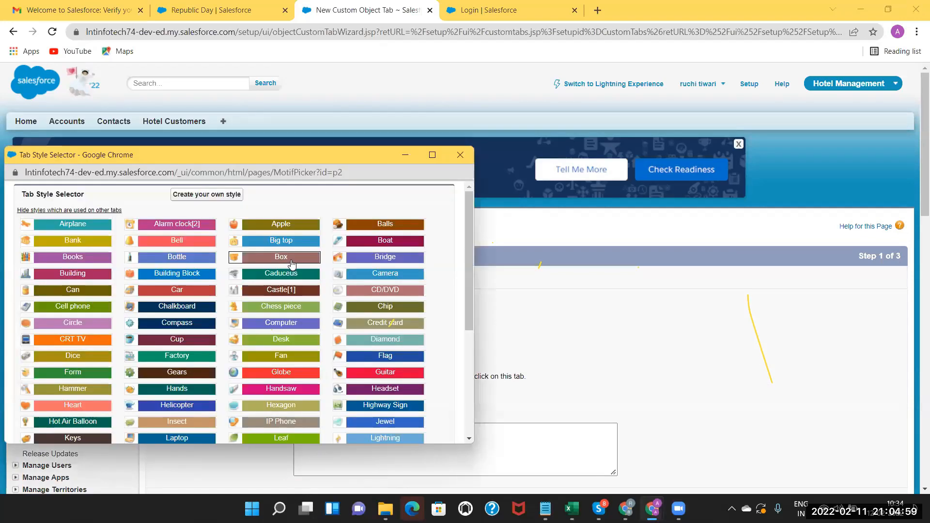
left_click(293, 263)
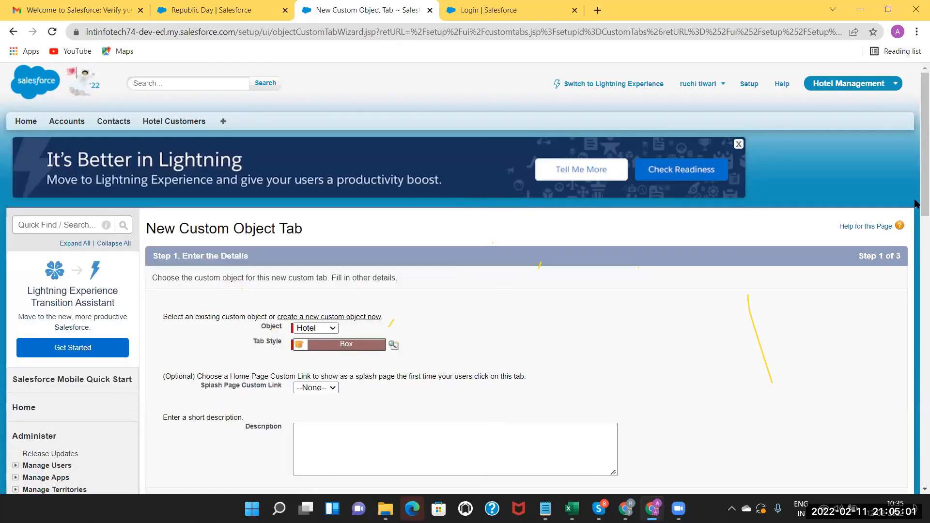
scroll(918, 288, "down", 5)
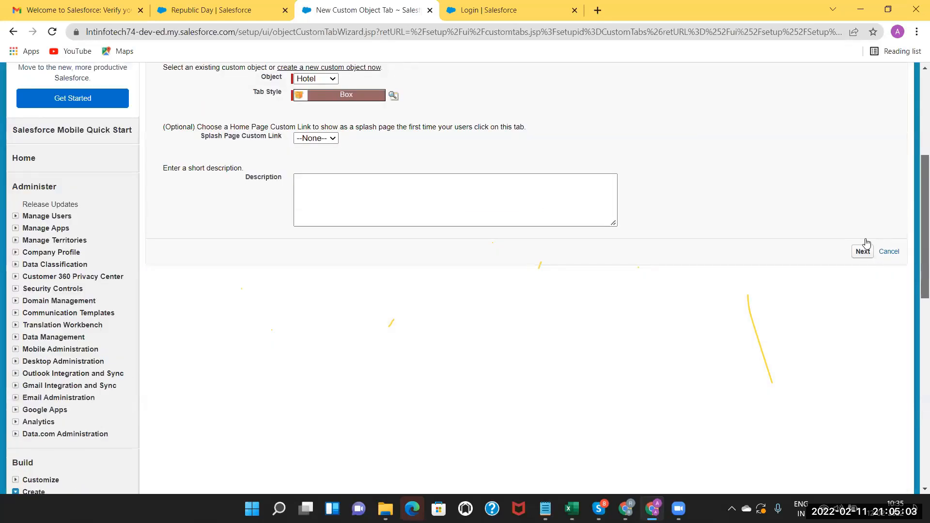
left_click(867, 245)
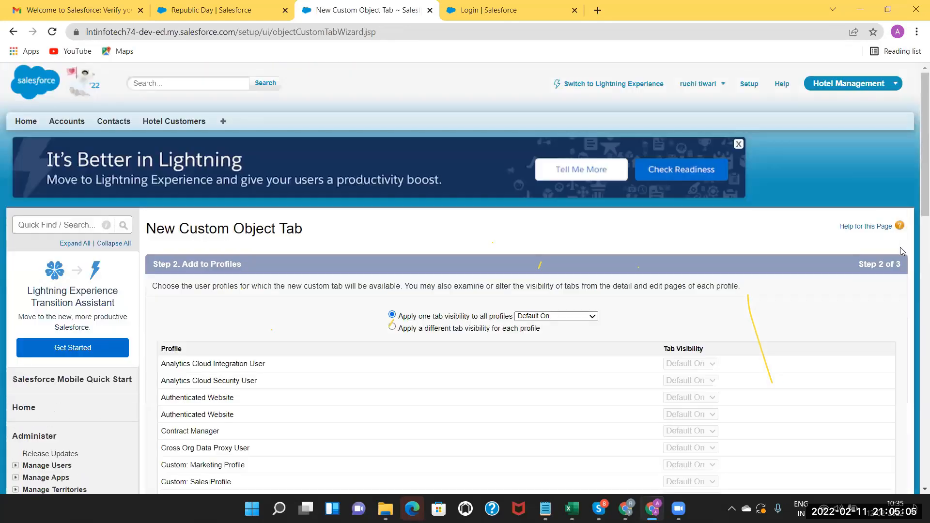
left_click_drag(918, 198, 917, 395)
scroll(861, 367, "down", 7)
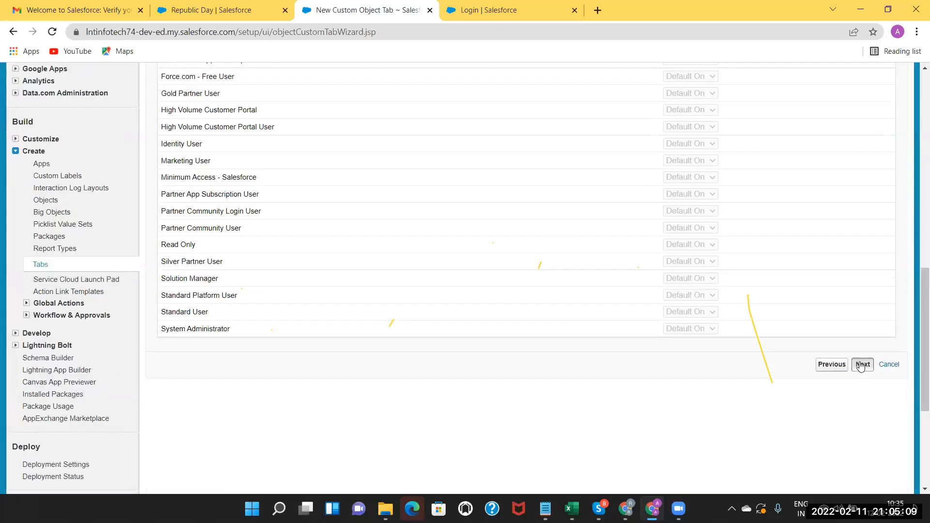
left_click(862, 364)
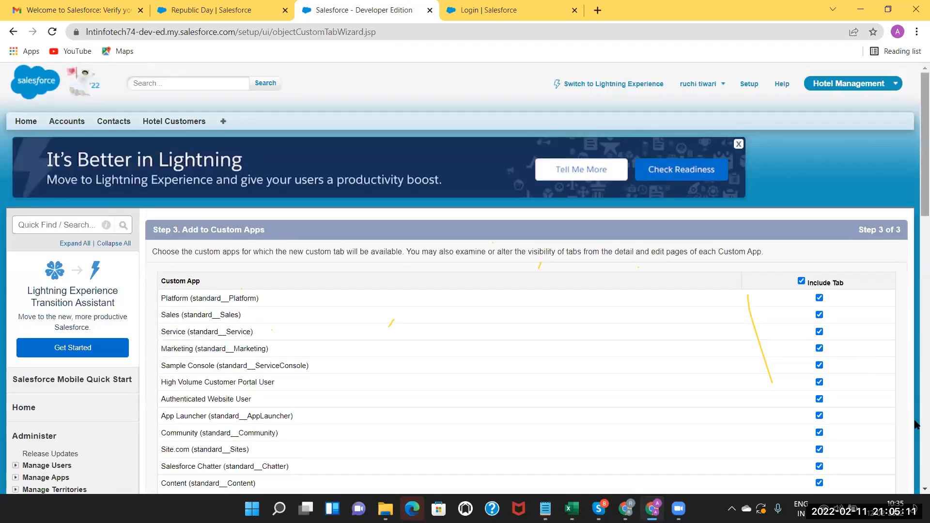
scroll(916, 419, "down", 10)
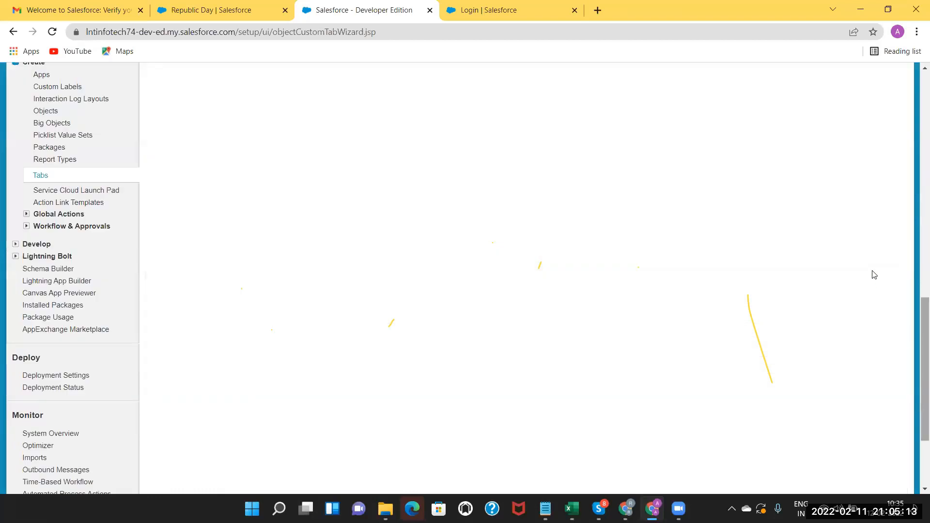
scroll(866, 258, "up", 4)
left_click(861, 248)
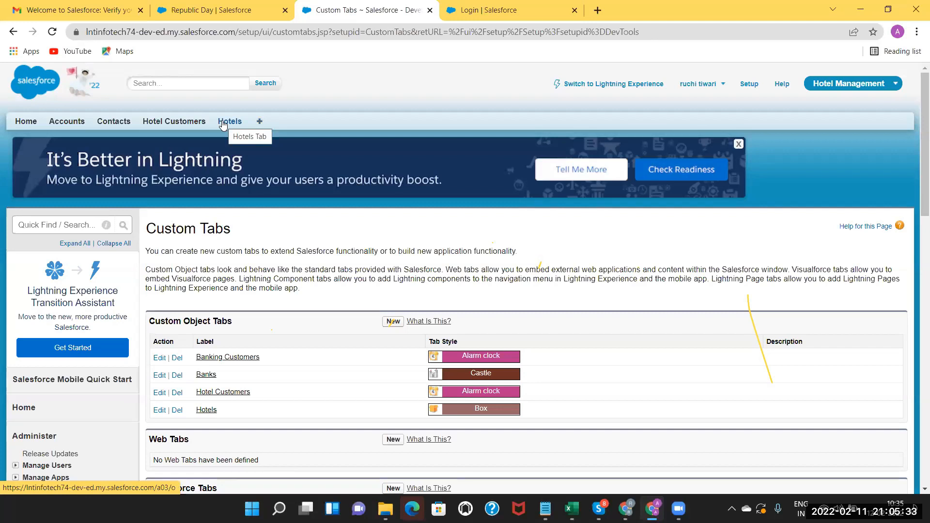
Open the Hotel Customers tab, glance at the Excel plan, and return to Salesforce.
left_click(187, 125)
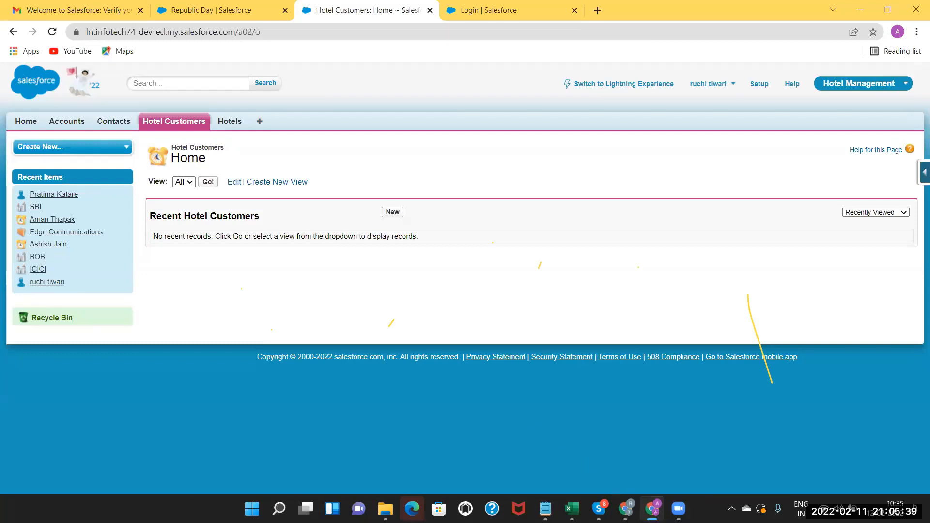
left_click(572, 509)
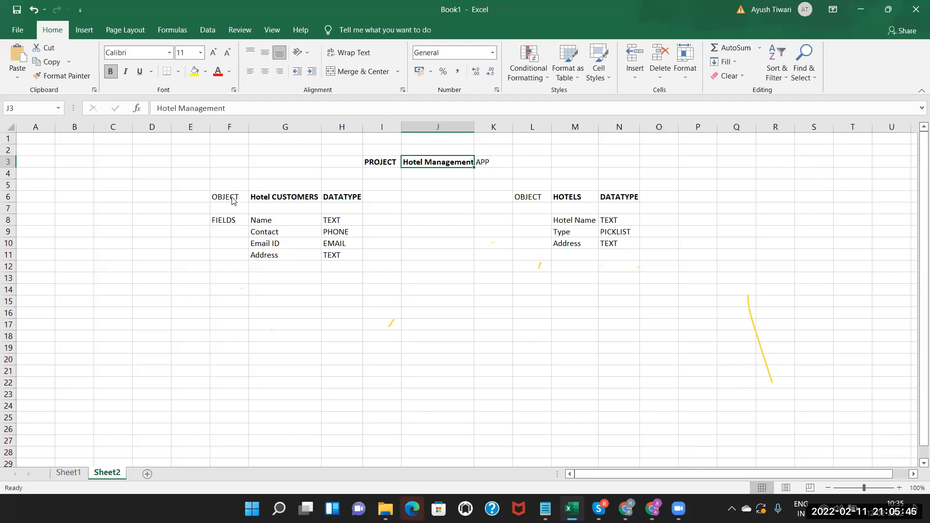
key("alt+Tab")
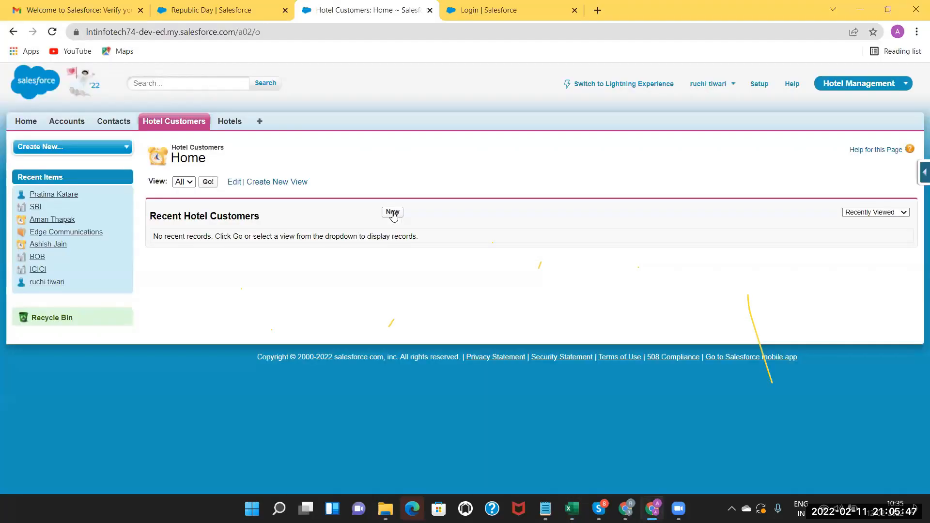
Enter a new hotel customer's full name, contact number, email and address, then save.
left_click(393, 214)
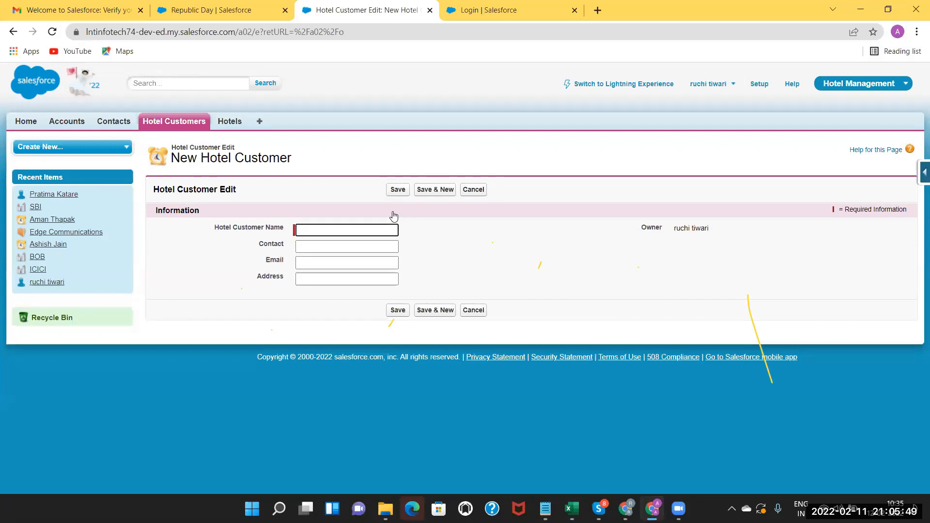
left_click(332, 230)
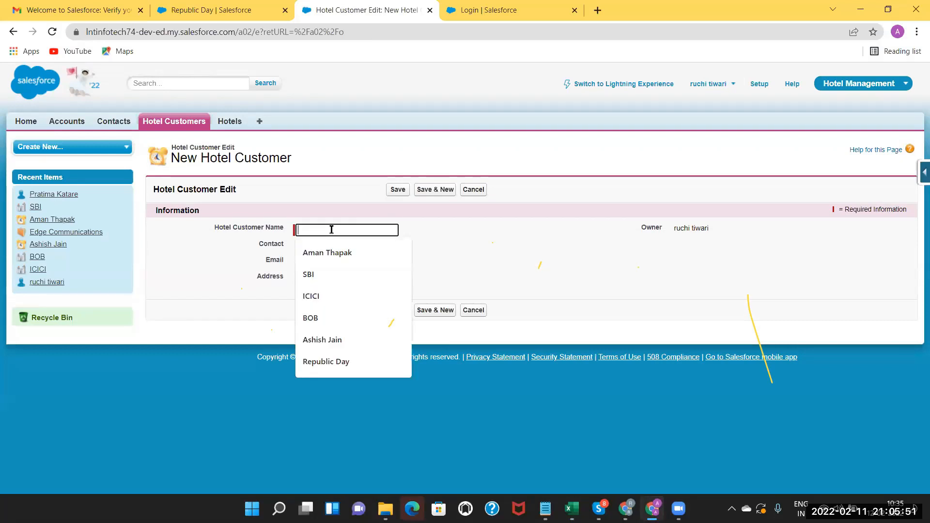
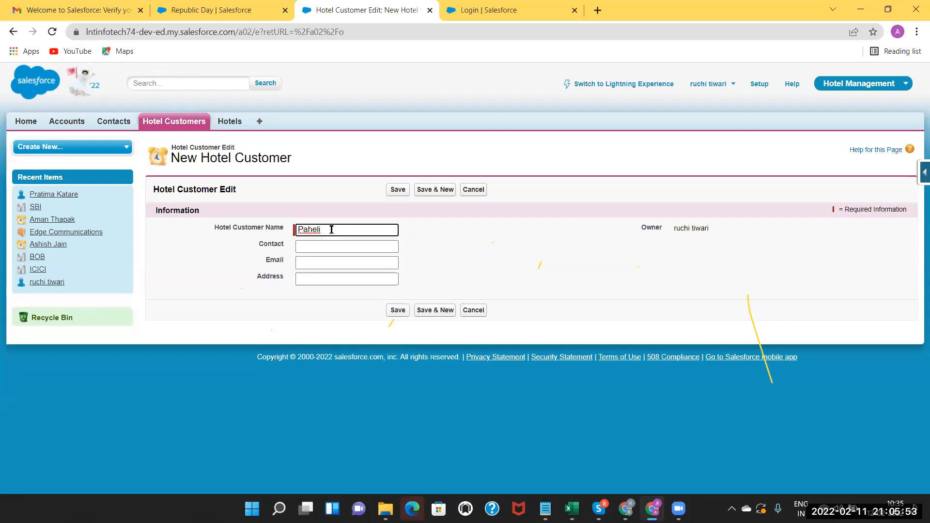
left_click(314, 248)
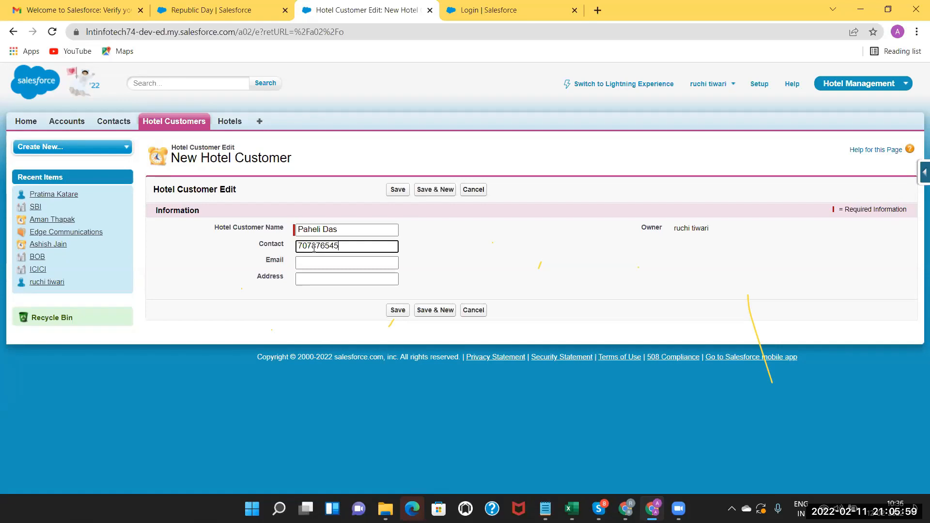
left_click(319, 264)
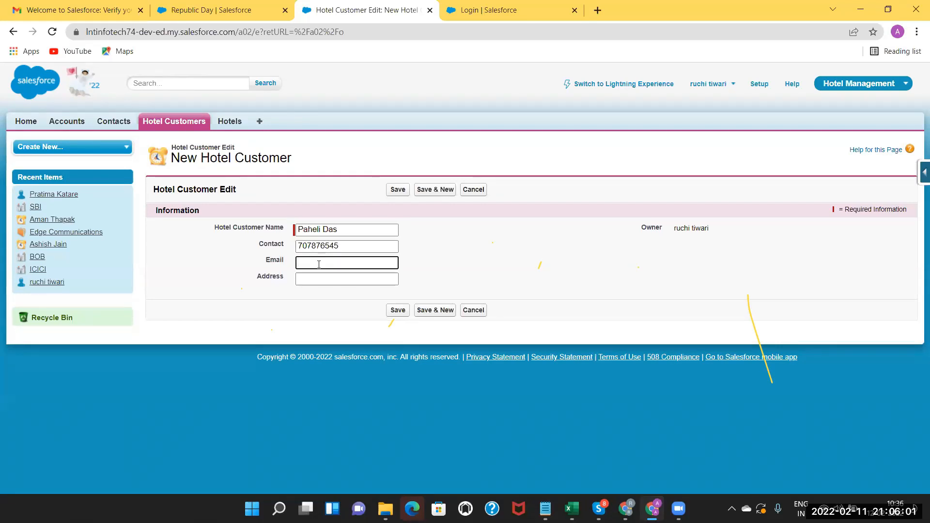
left_click(314, 277)
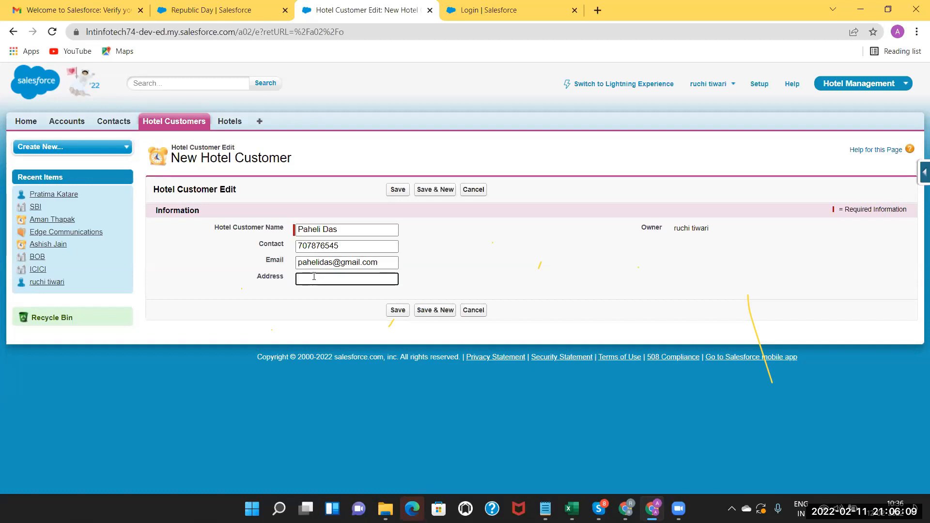
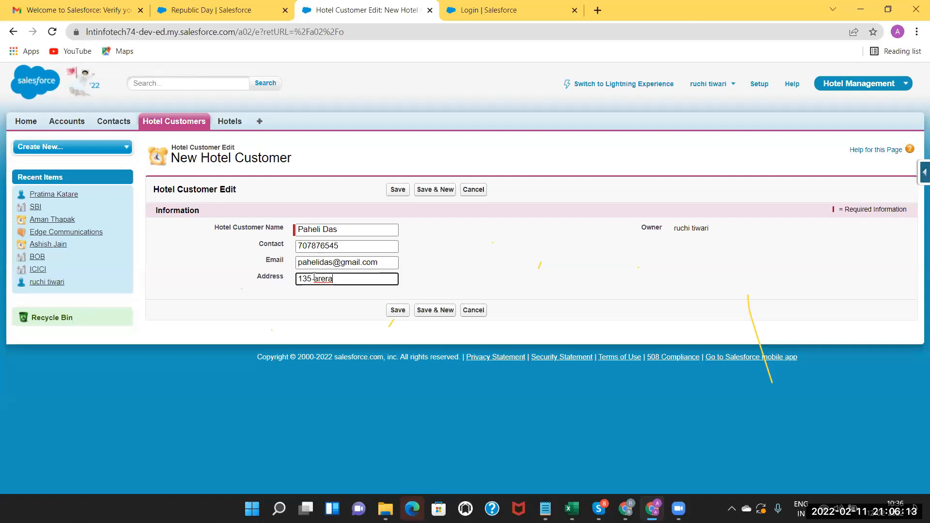
left_click(400, 313)
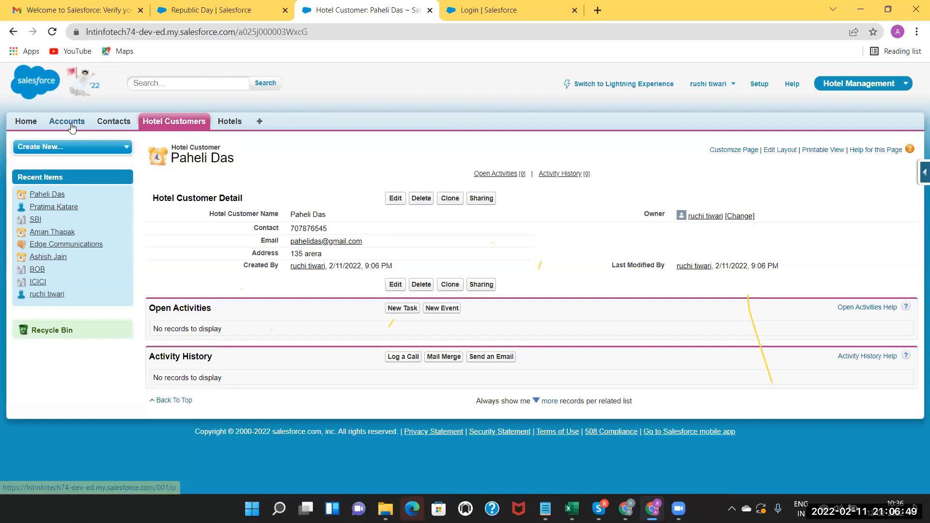
Go back to the Hotel Customers home list and start another new customer record.
left_click(13, 33)
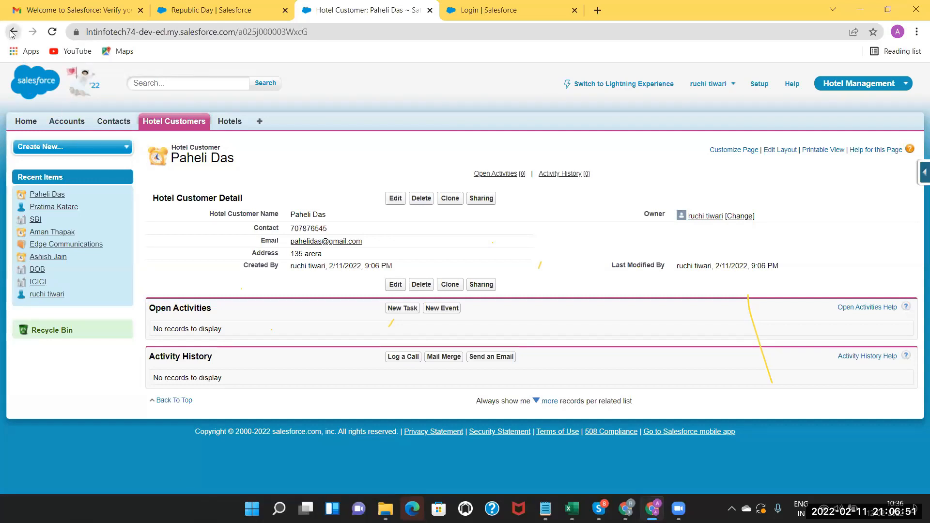
left_click(190, 124)
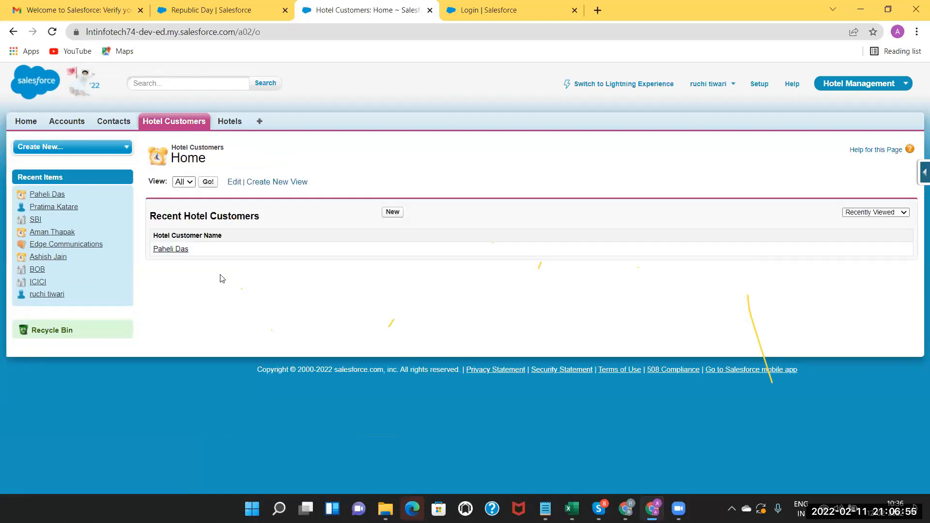
left_click(393, 212)
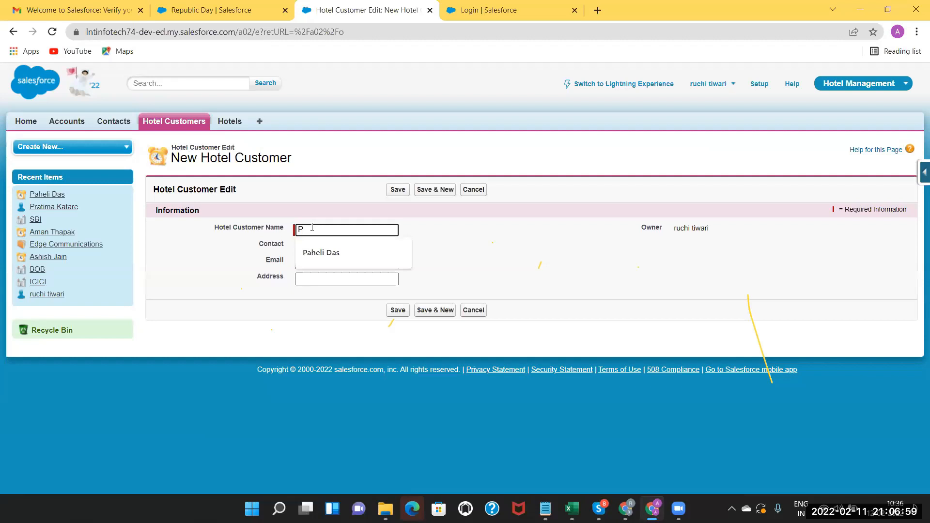
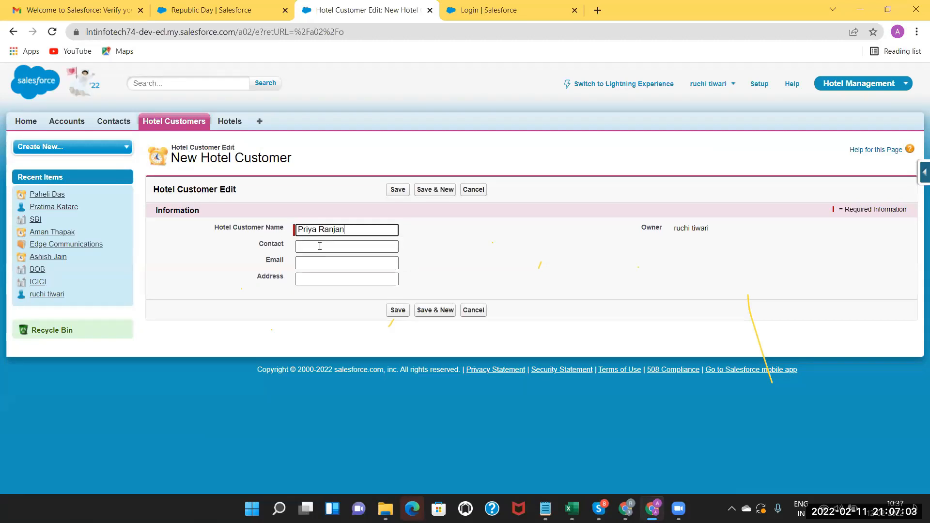
Fill in the second customer's name, phone number, email and address, then Save & New.
left_click(319, 246)
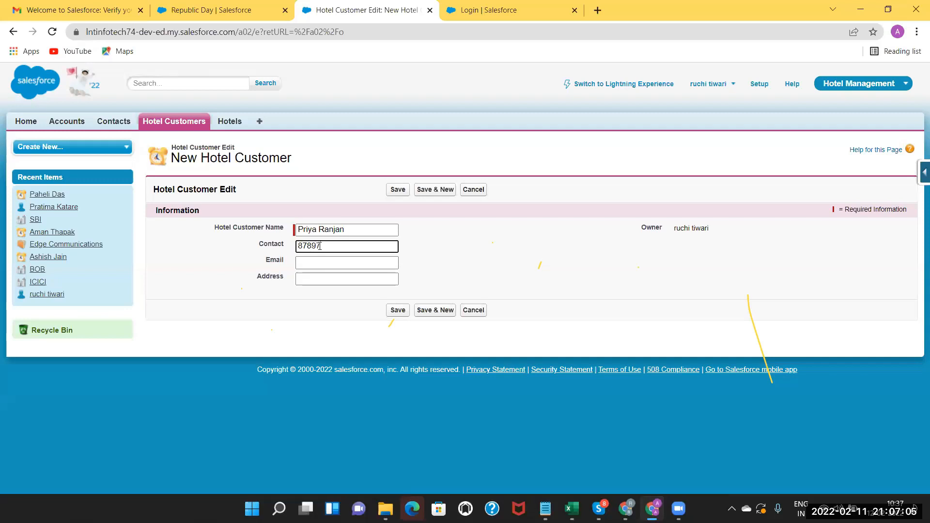
left_click(324, 263)
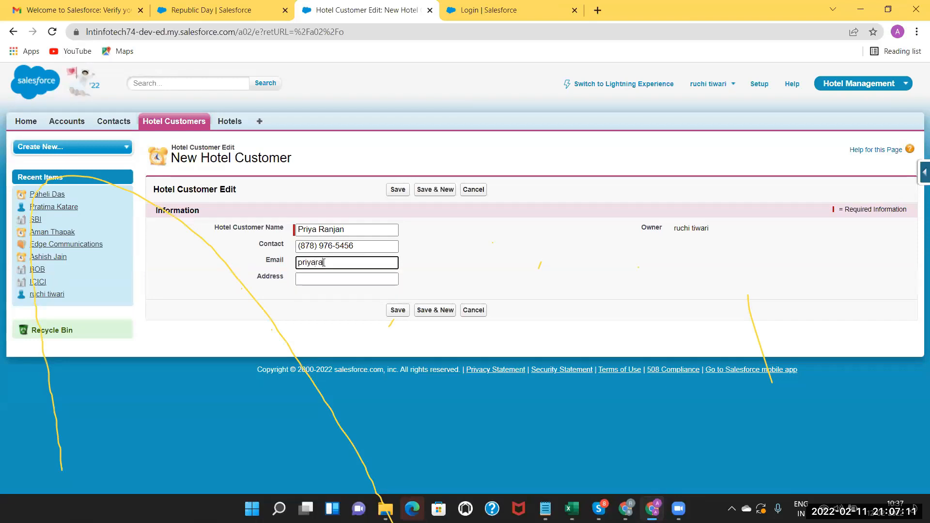
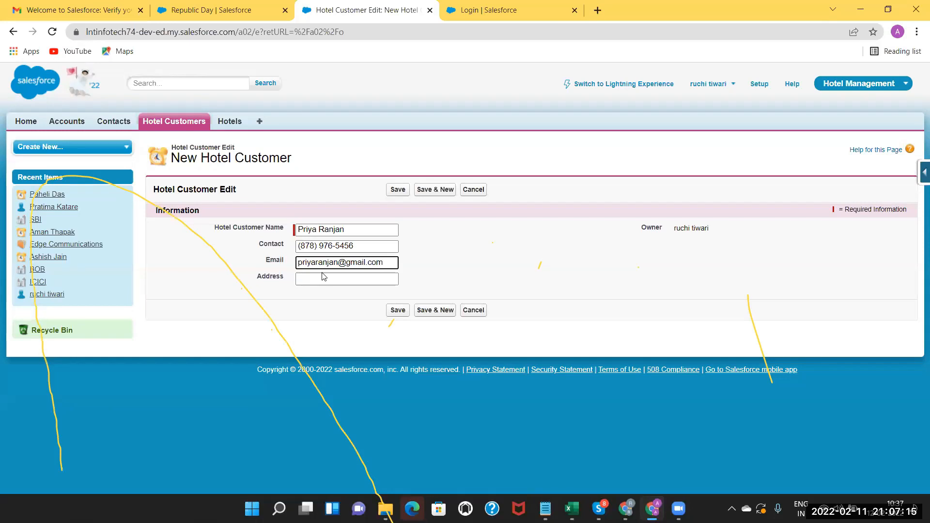
left_click(319, 280)
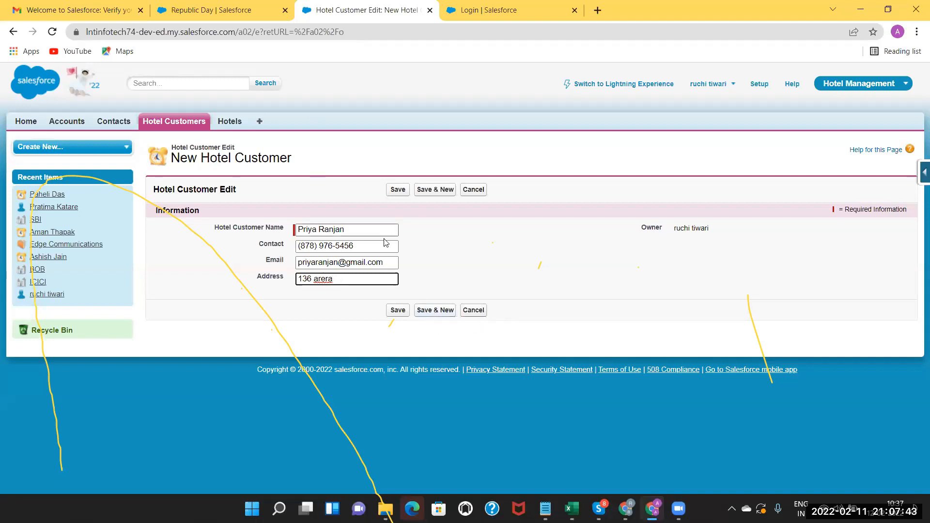
left_click(433, 312)
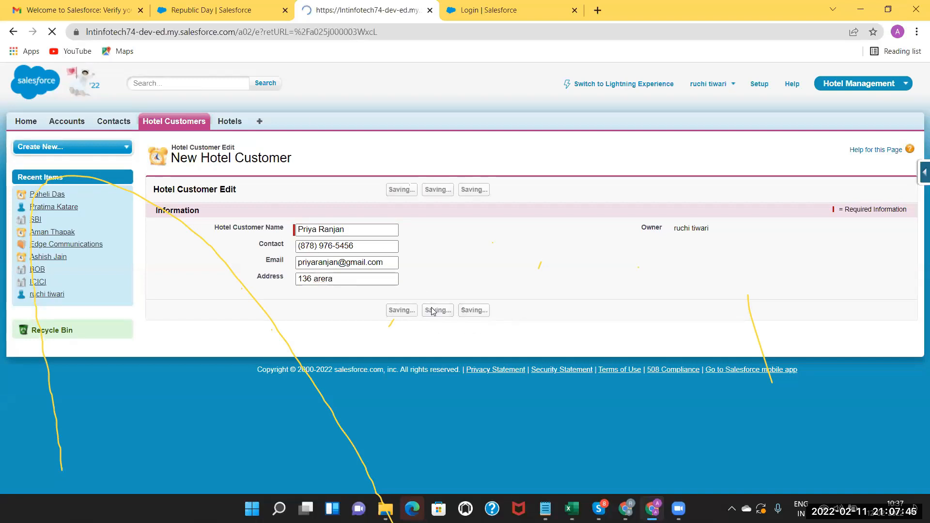
Enter the new hotel customer's name and contact number, correcting the number's first digit to 9.
left_click(337, 231)
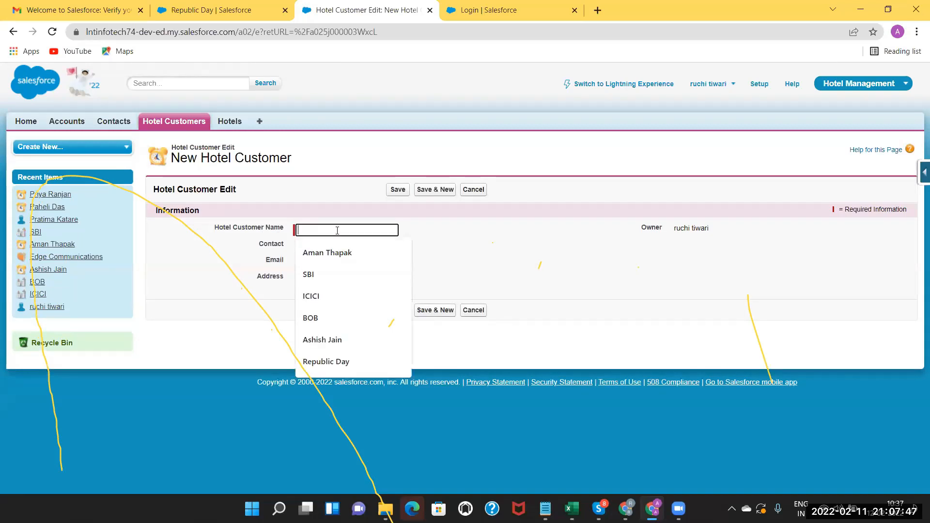
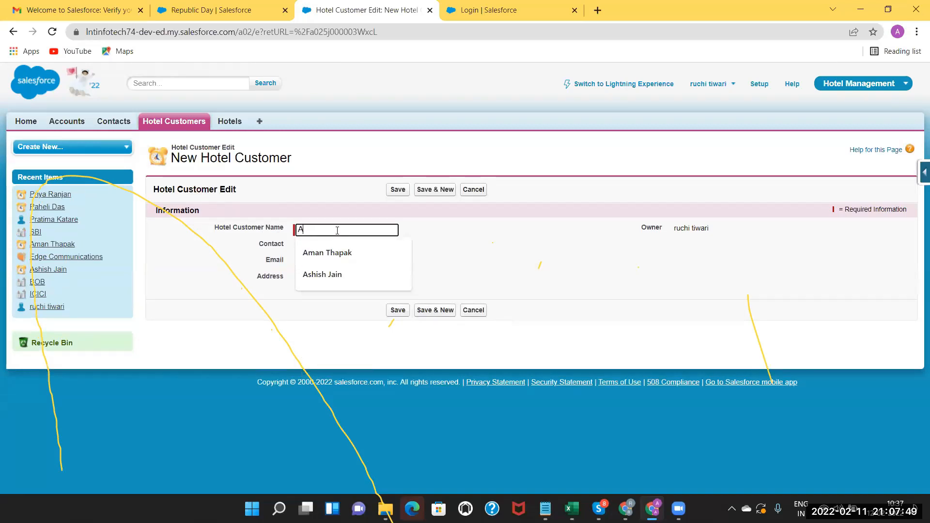
left_click(332, 247)
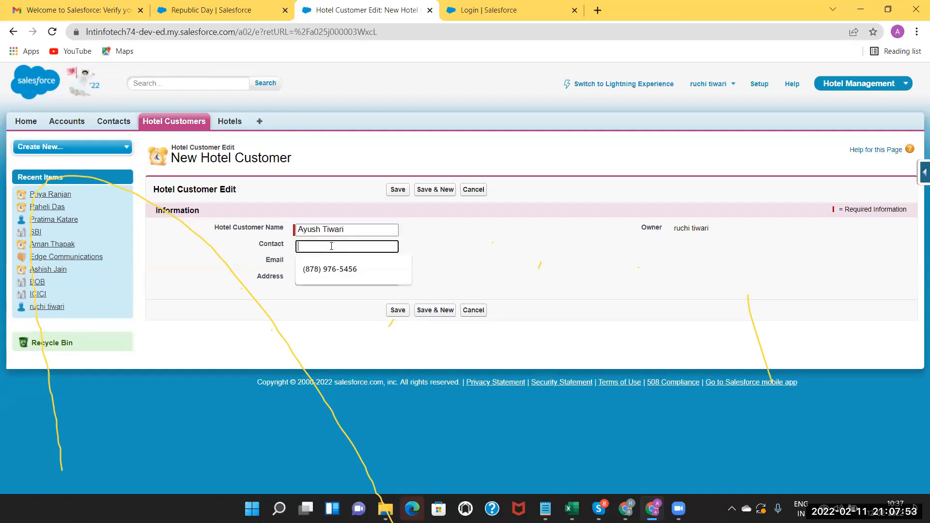
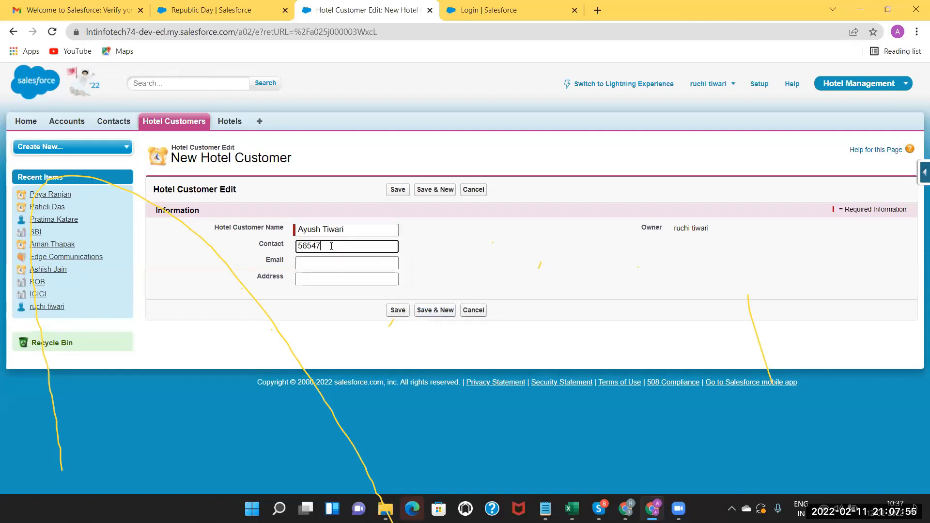
left_click(302, 246)
key("BackSpace")
type("9")
Add the customer's e-mail and address, save the record, and return to the Hotel Customers list.
left_click(318, 261)
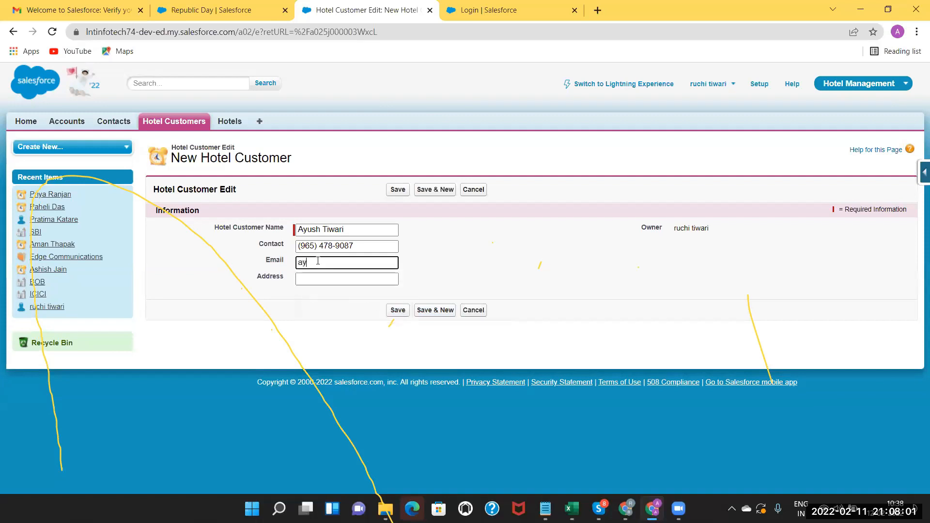
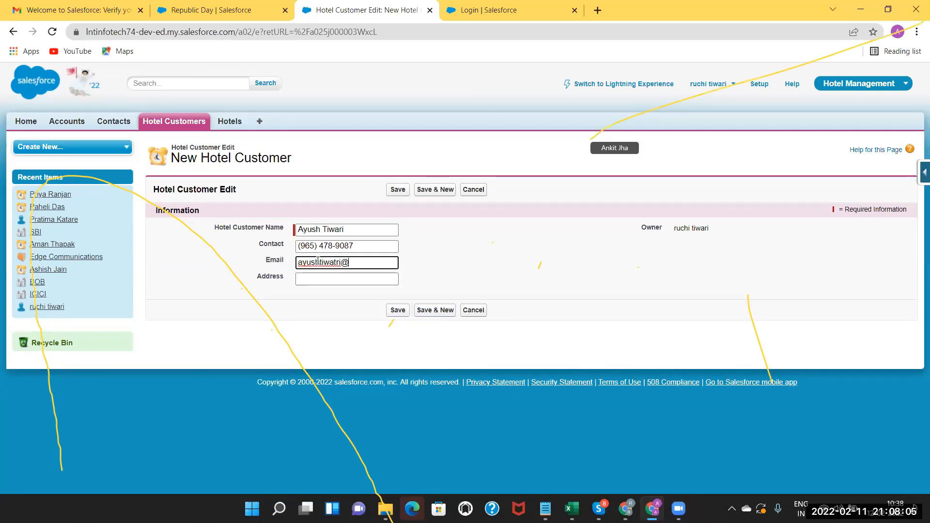
left_click(301, 281)
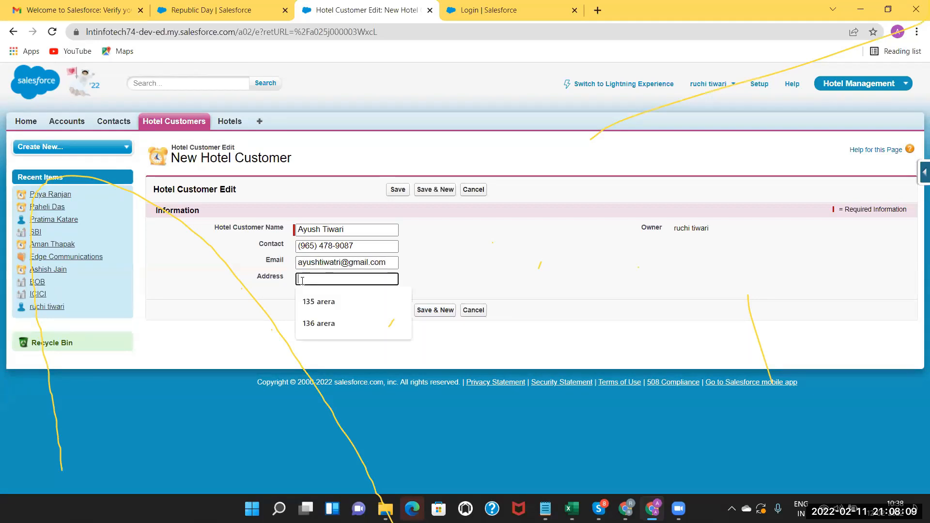
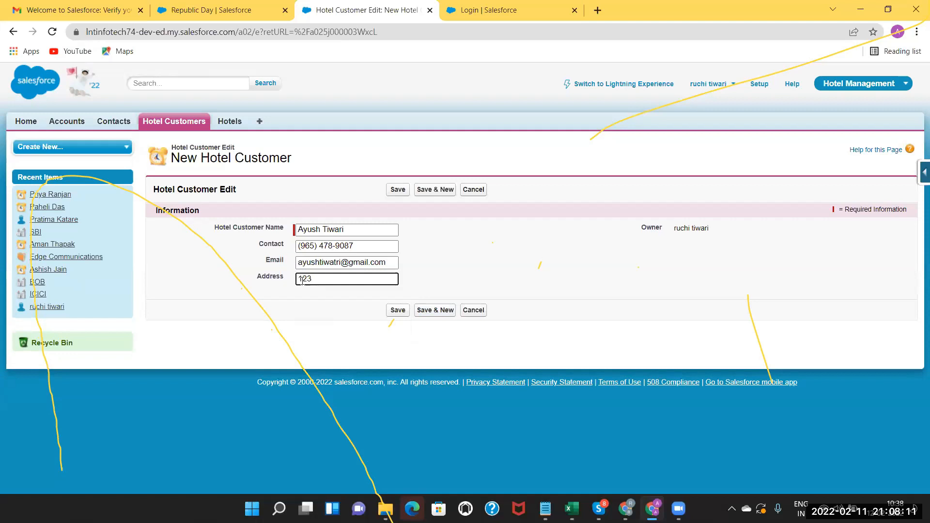
left_click(397, 311)
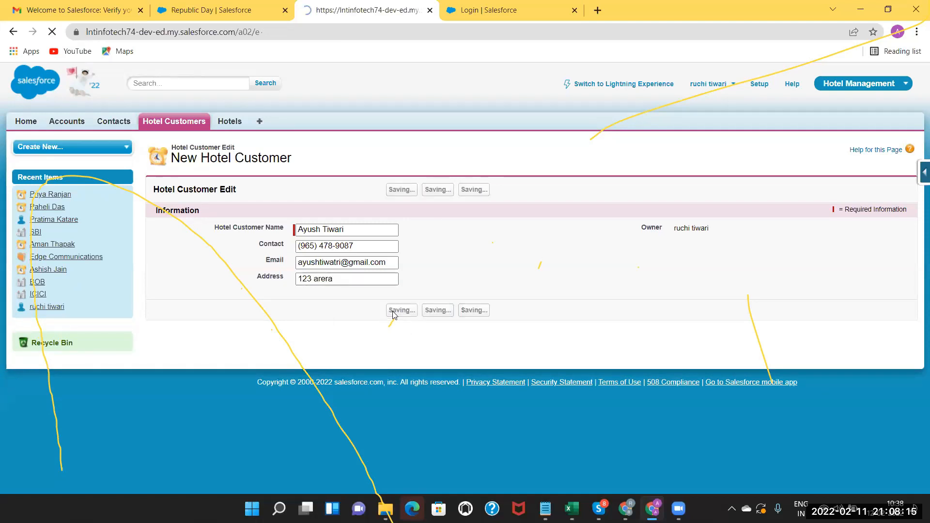
left_click(162, 121)
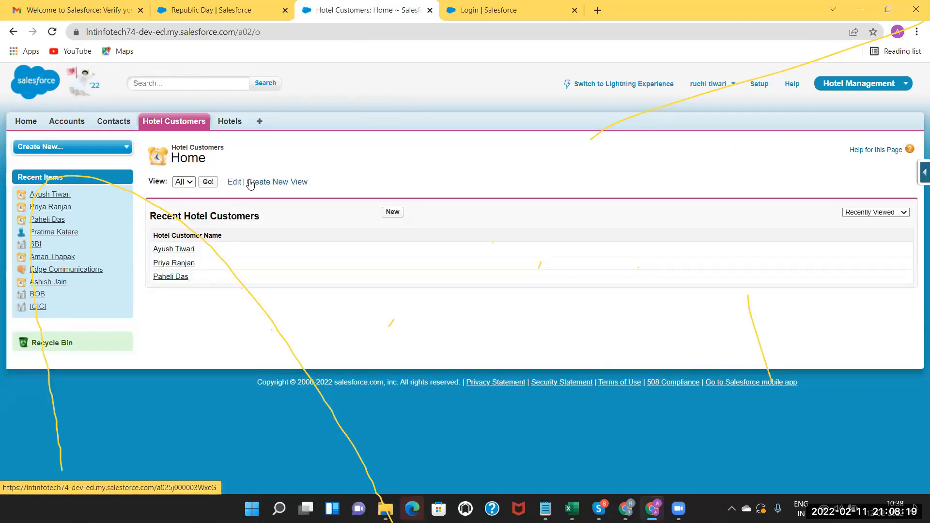
Create the hotel Radisson with type 5 Star and address Indore.
left_click(226, 122)
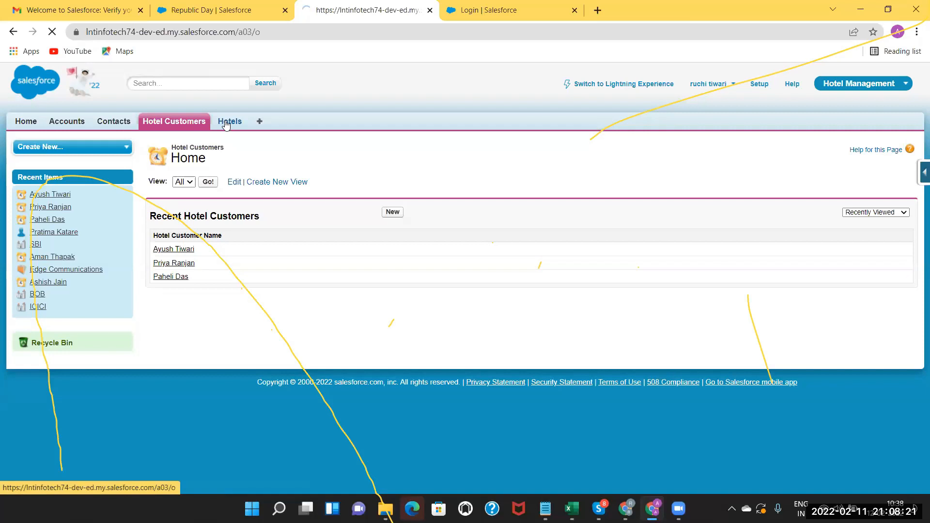
left_click(393, 214)
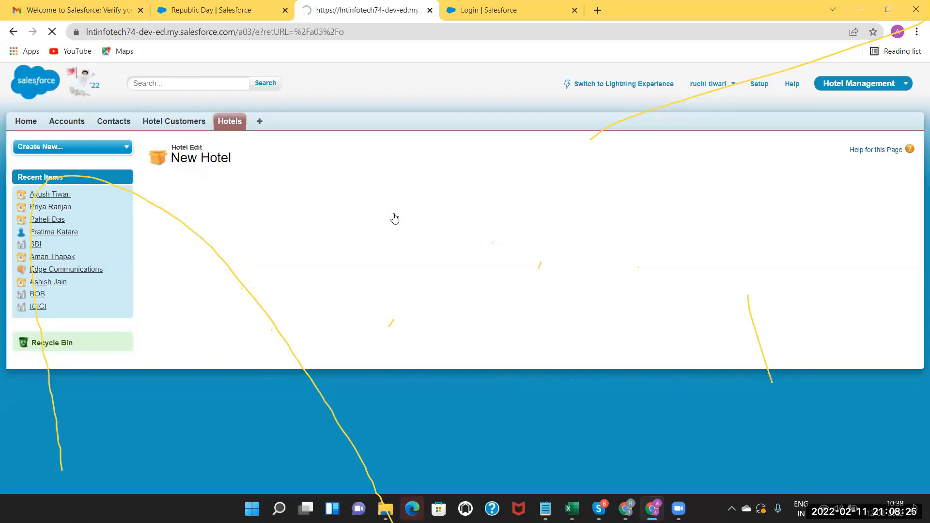
type("Radisson")
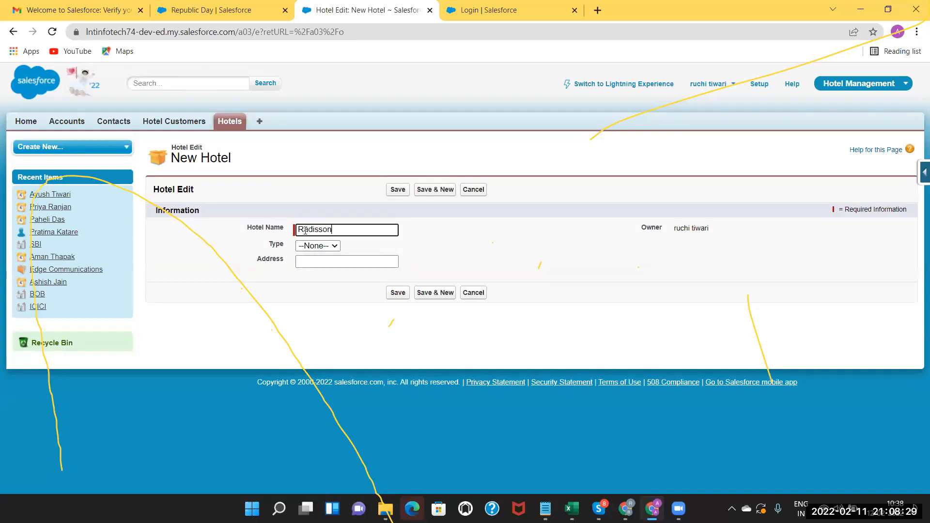
left_click(313, 246)
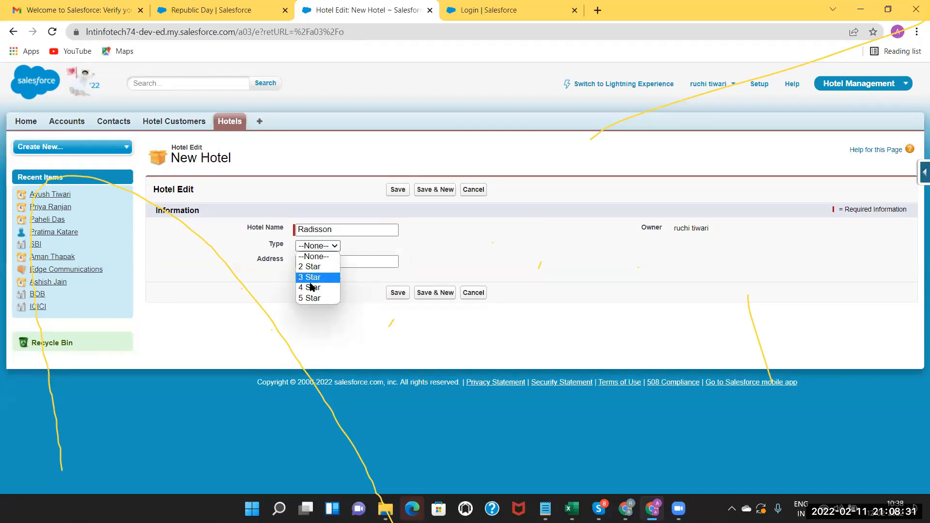
left_click(311, 298)
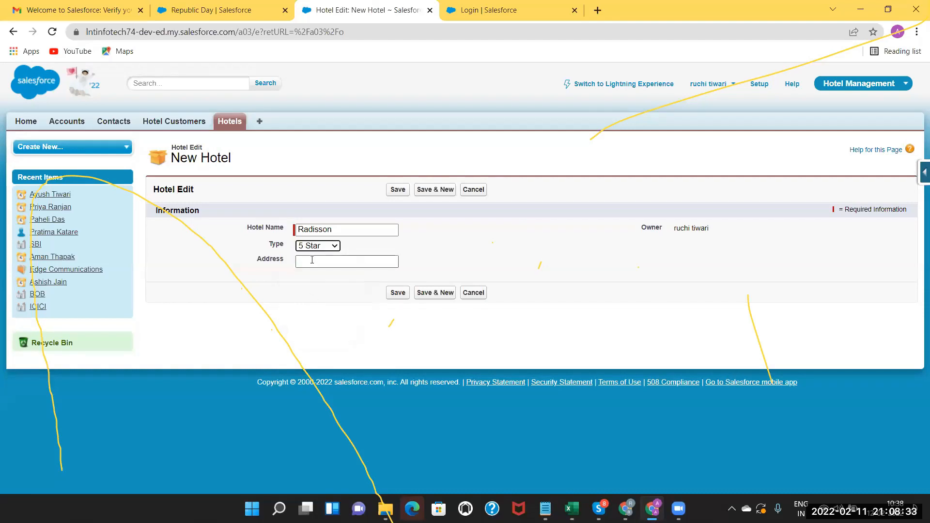
left_click(312, 260)
type("Indore")
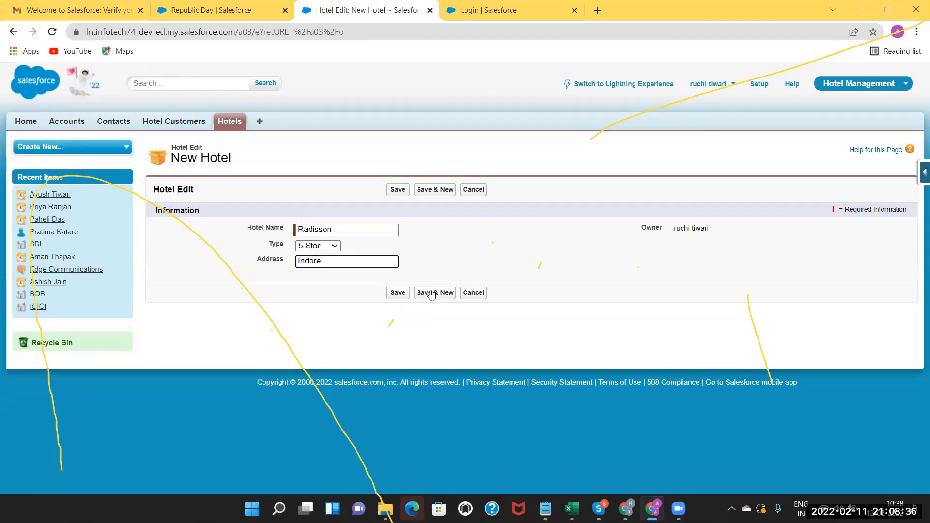
left_click(429, 293)
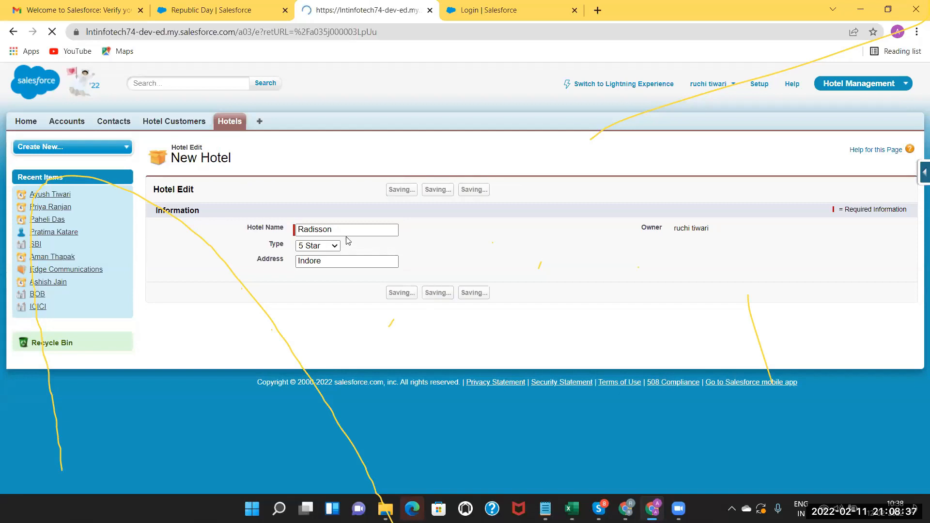
Create the hotel Taj with type 4 Star and address Mumbai.
type("Taj")
left_click(334, 247)
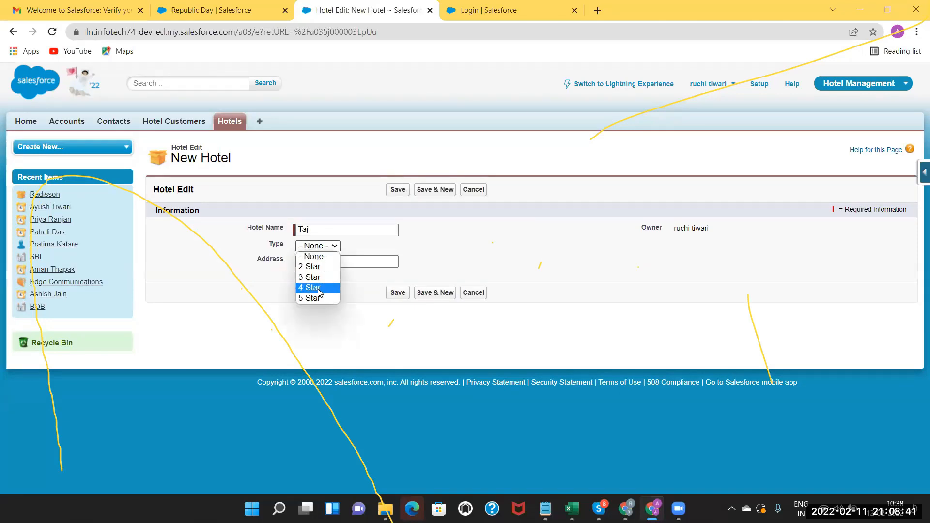
left_click(319, 288)
left_click(316, 261)
type("Mumbai")
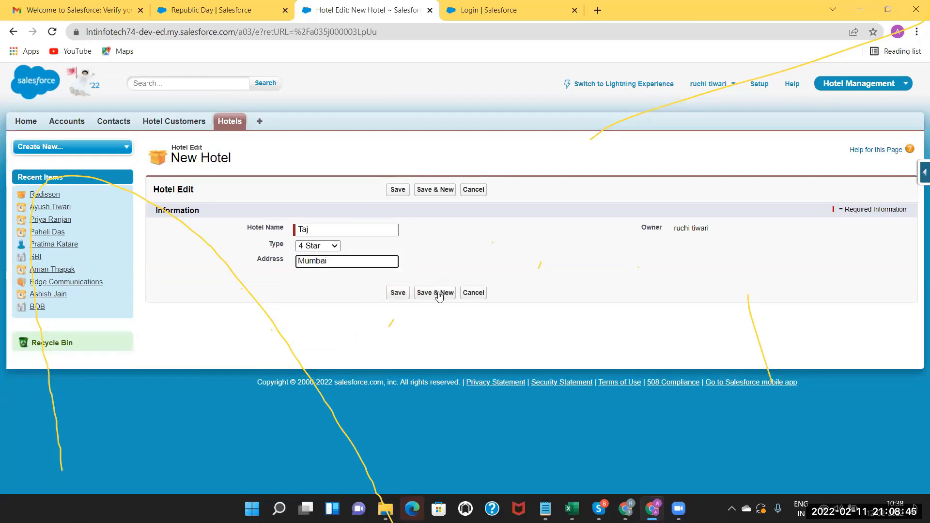
left_click(439, 295)
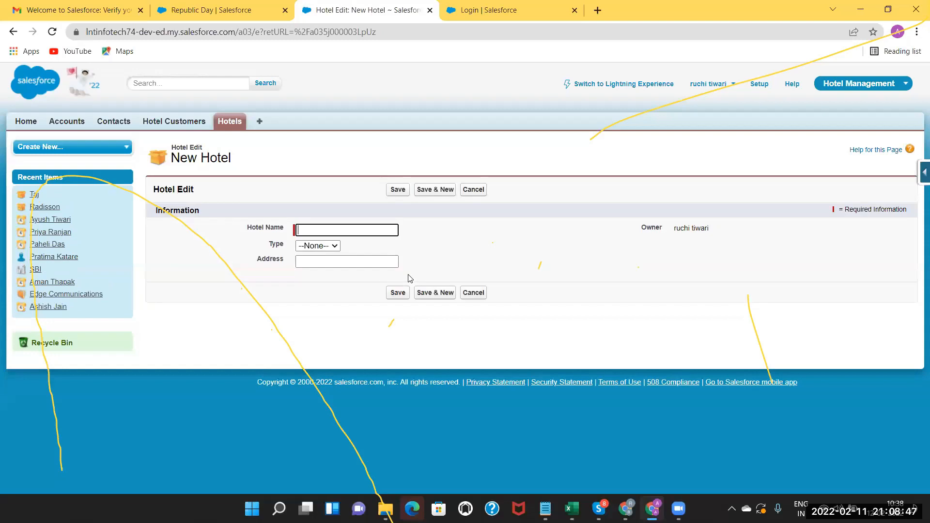
Glance at the Hotel Customers and Hotels lists, then open the Taj hotel's detail page.
left_click(168, 121)
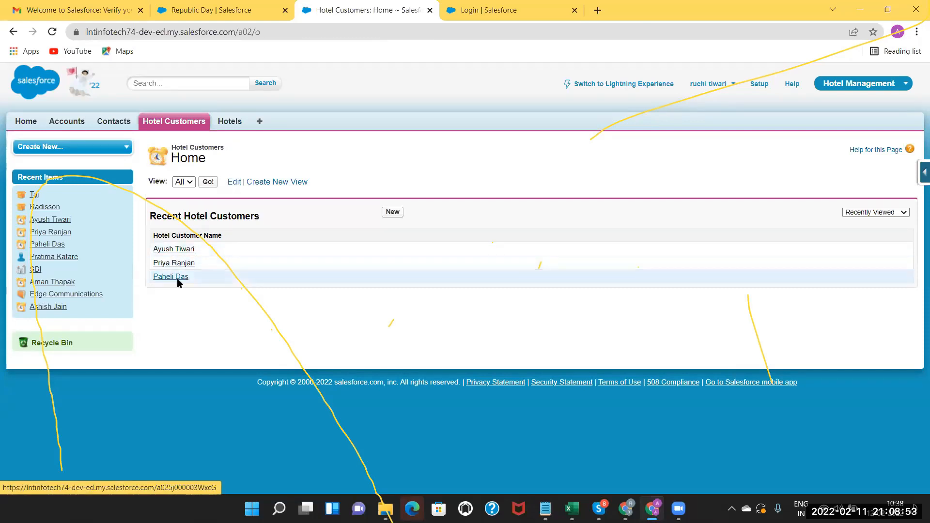
left_click(221, 121)
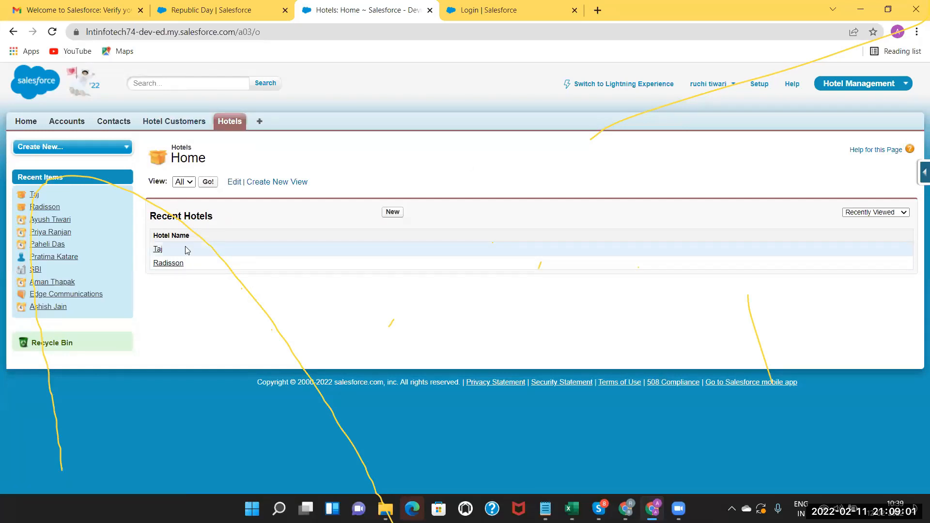
left_click(159, 249)
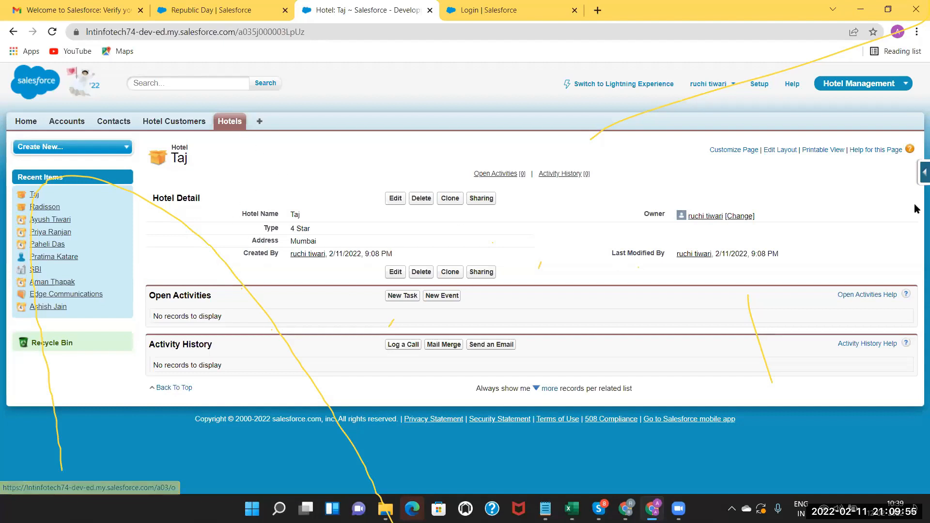
Open the Hotel Layout editor from the Force.com quick access menu's Edit Layout.
left_click(919, 173)
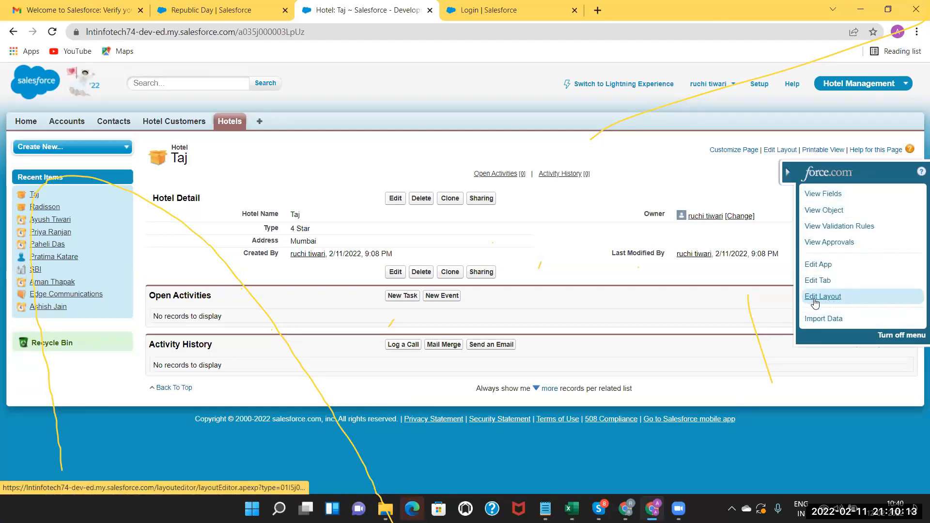
left_click(821, 302)
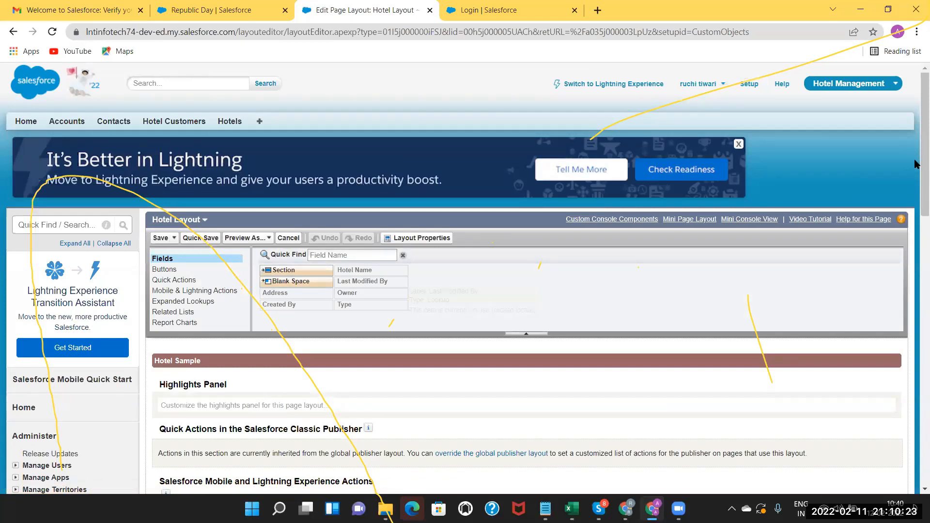
Drag the Address field out of the Hotel Detail section back to the fields palette.
scroll(916, 189, "down", 1)
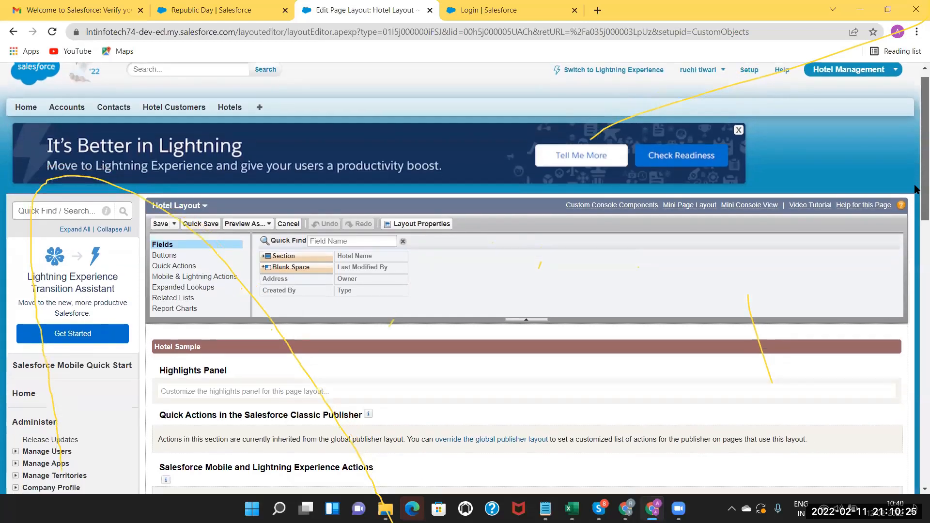
scroll(915, 209, "down", 1)
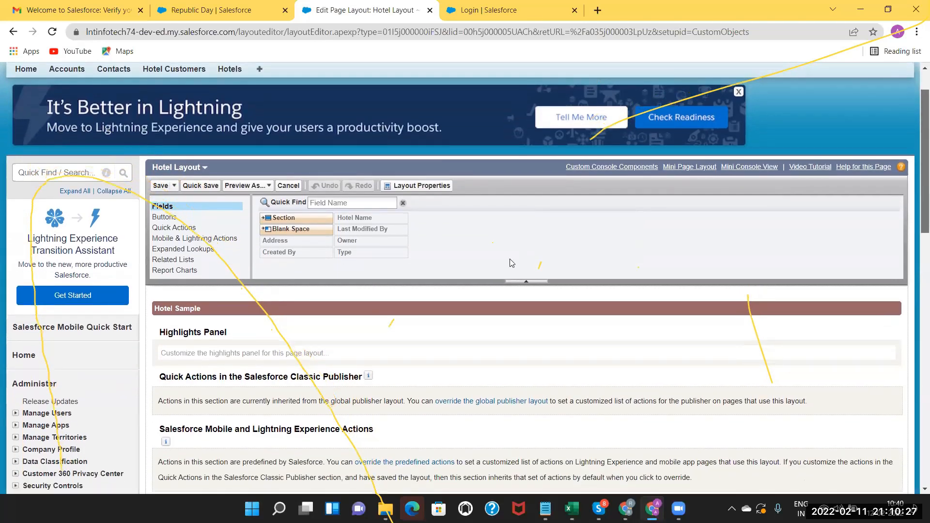
scroll(218, 403, "down", 1)
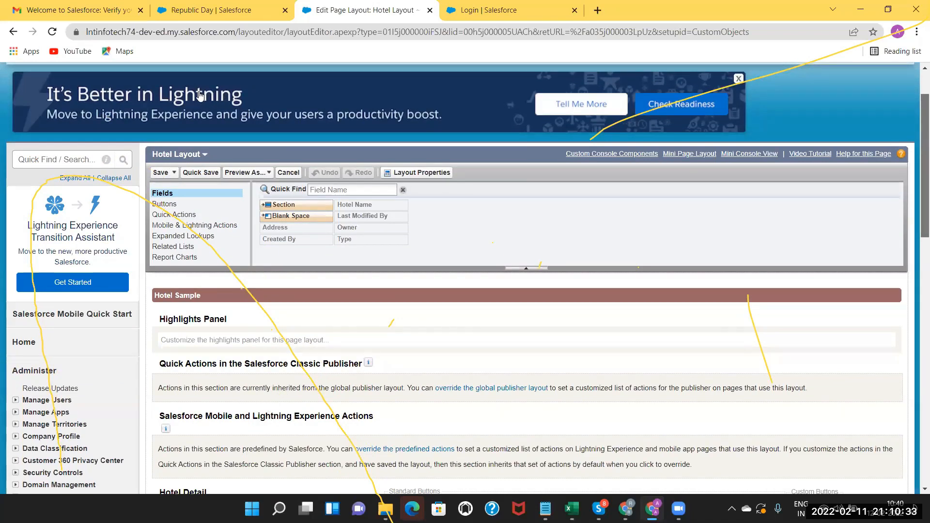
scroll(199, 109, "down", 3)
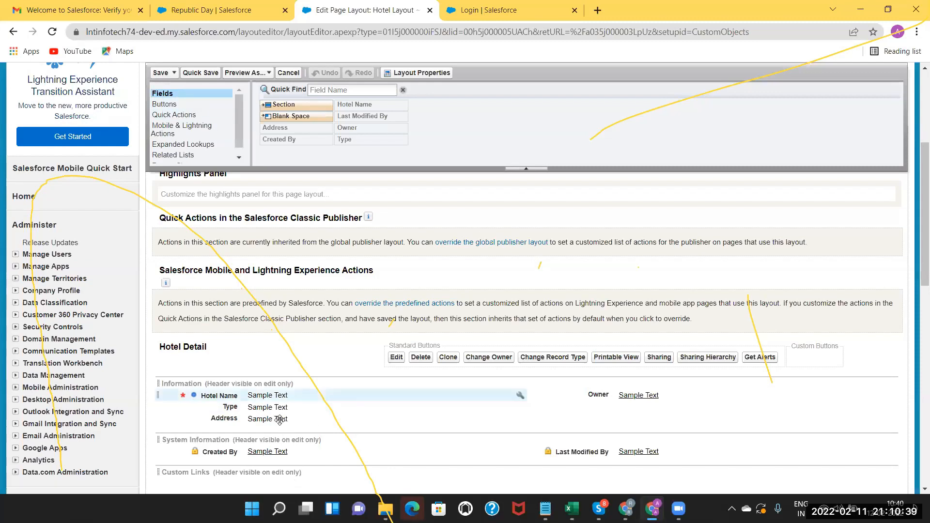
left_click_drag(281, 420, 349, 130)
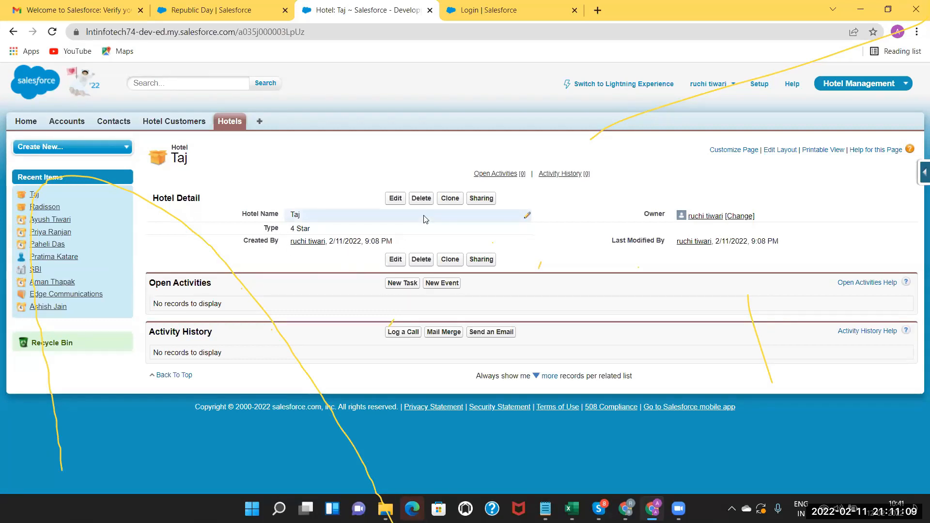
Reopen the Hotel Layout editor, place Address in the right column above Owner, and save.
left_click(922, 173)
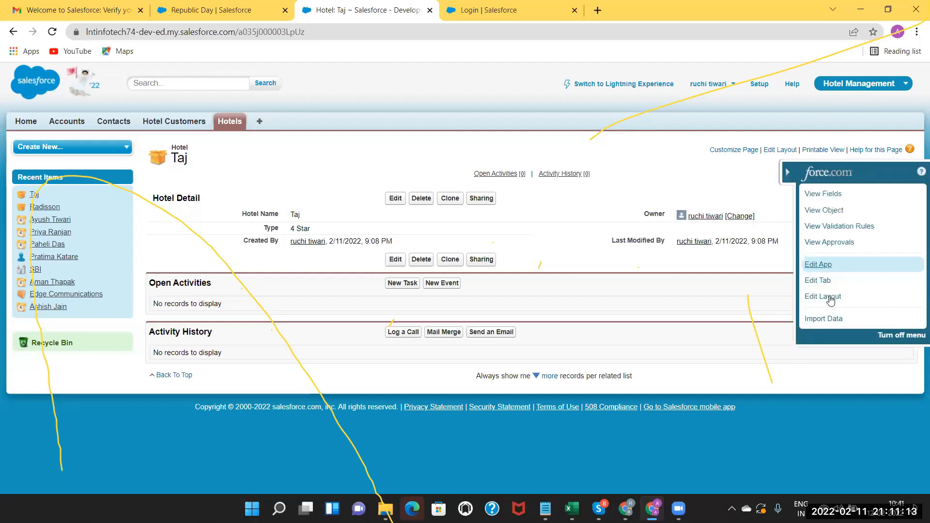
left_click(832, 300)
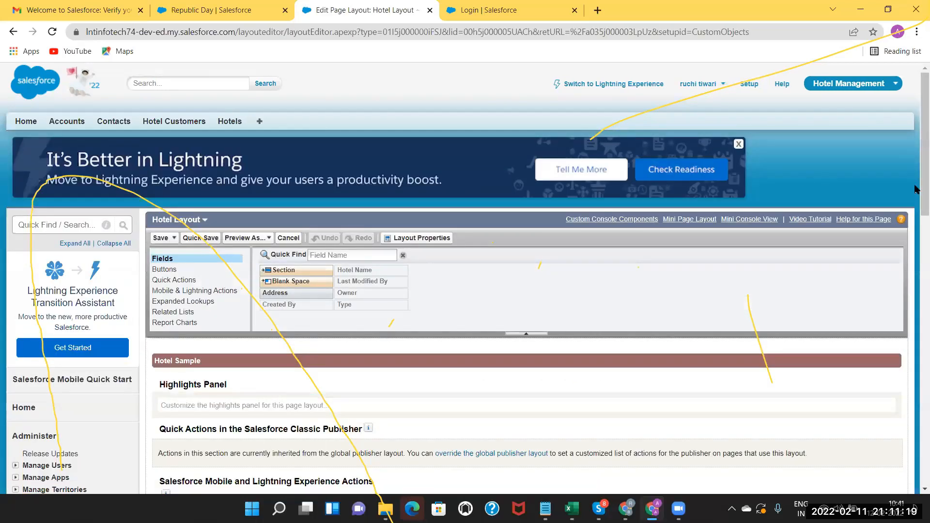
scroll(916, 242, "down", 3)
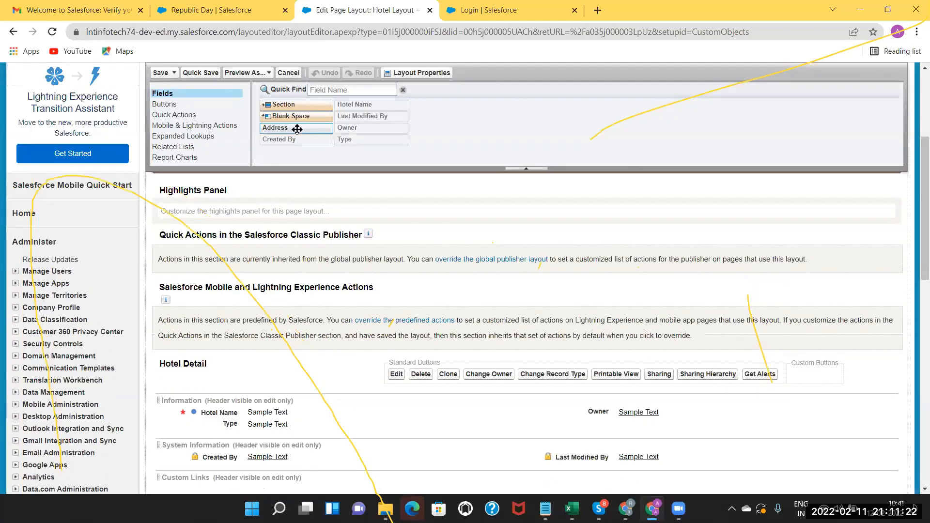
scroll(300, 131, "down", 1)
left_click_drag(358, 440, 265, 427)
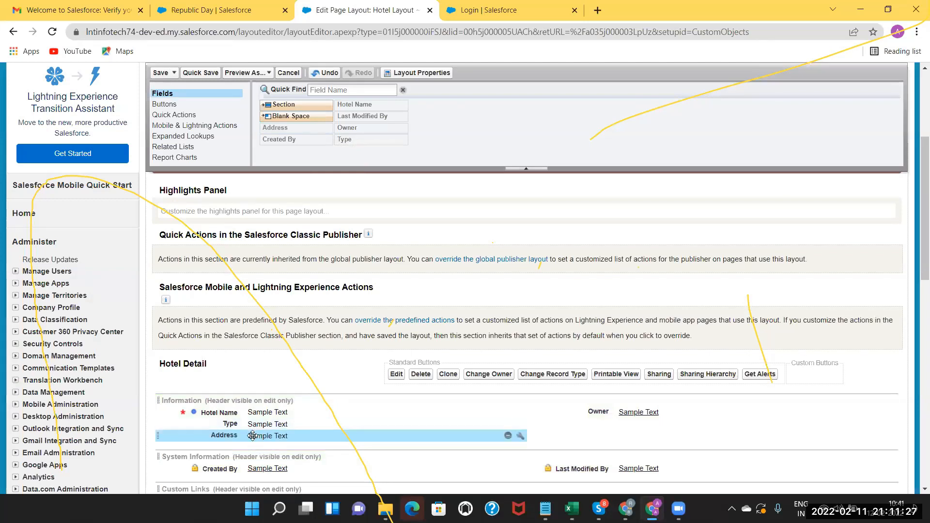
left_click_drag(253, 436, 615, 403)
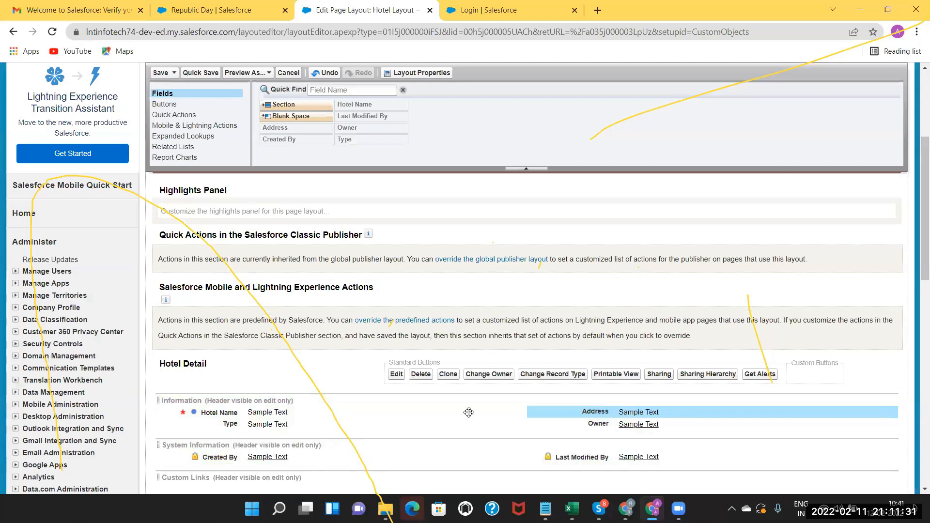
left_click(160, 74)
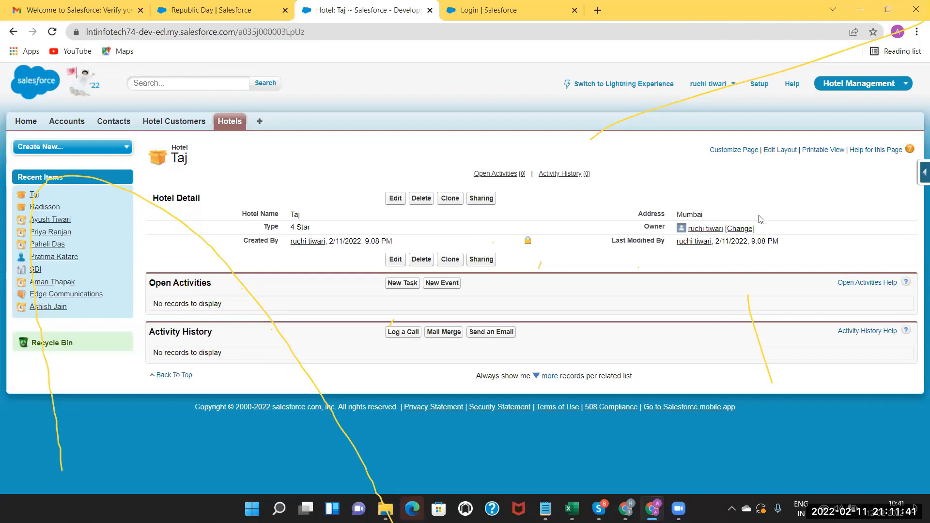
left_click(923, 173)
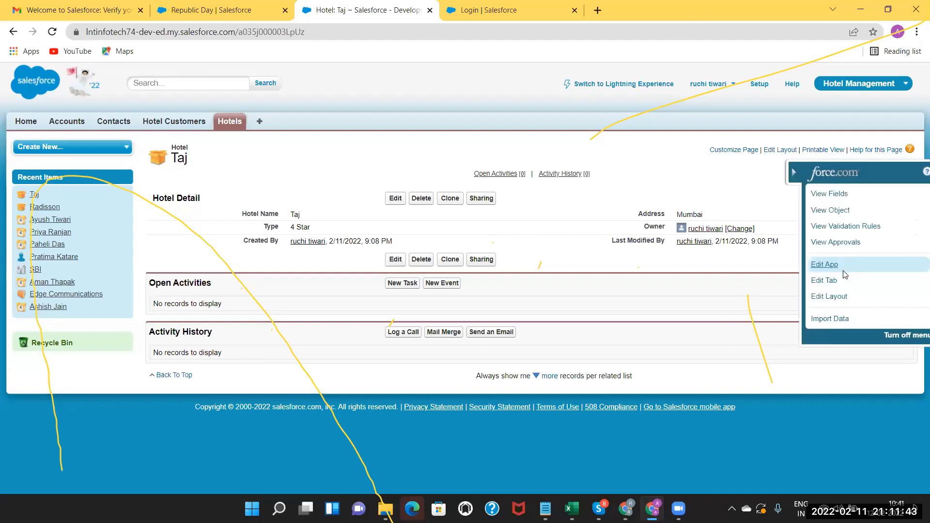
left_click(831, 297)
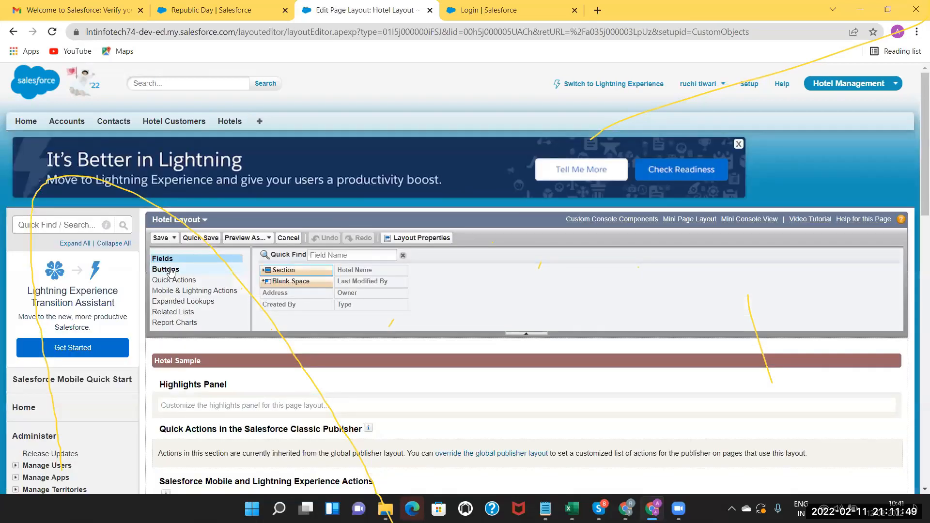
left_click(170, 270)
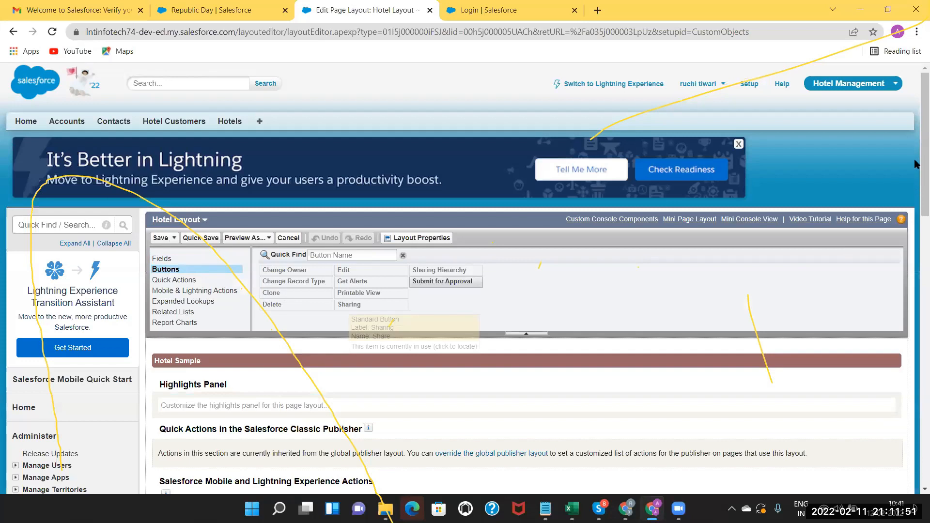
scroll(916, 242, "down", 3)
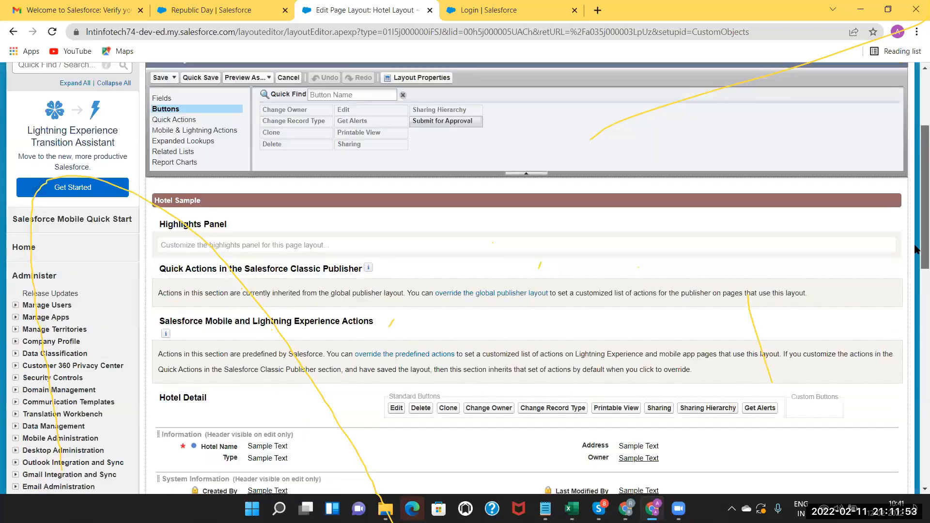
scroll(916, 249, "down", 3)
scroll(917, 287, "down", 2)
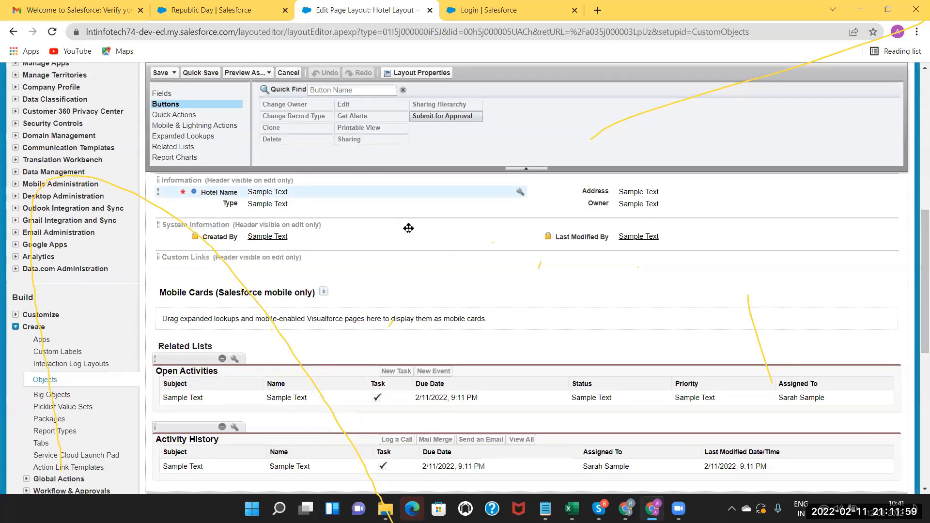
left_click(167, 115)
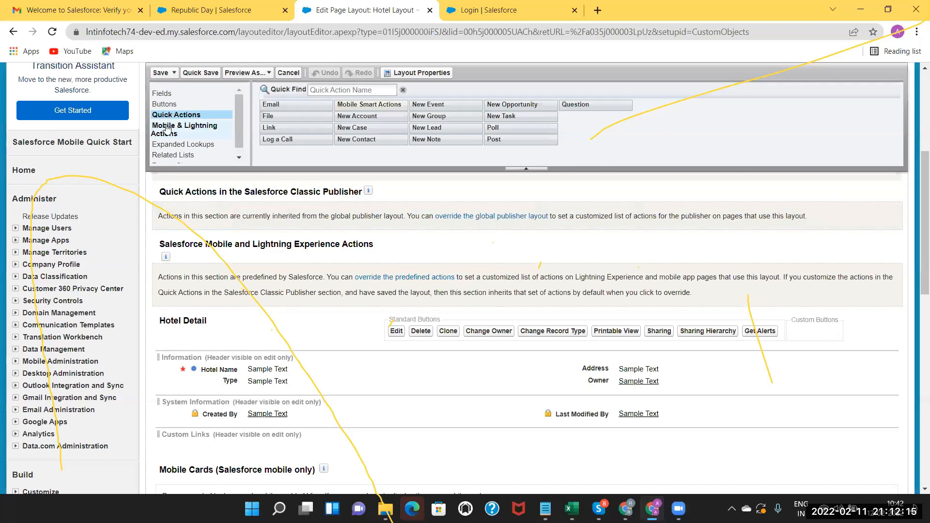
left_click(162, 130)
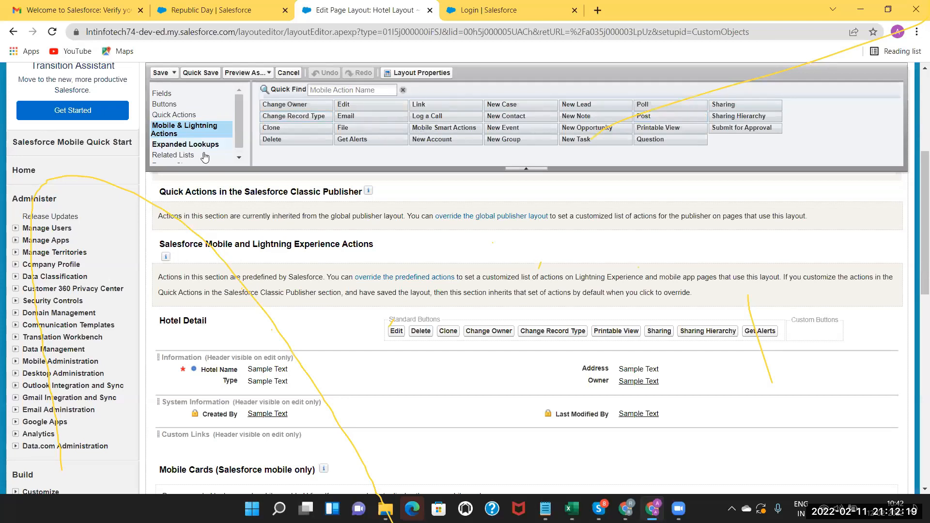
left_click(238, 157)
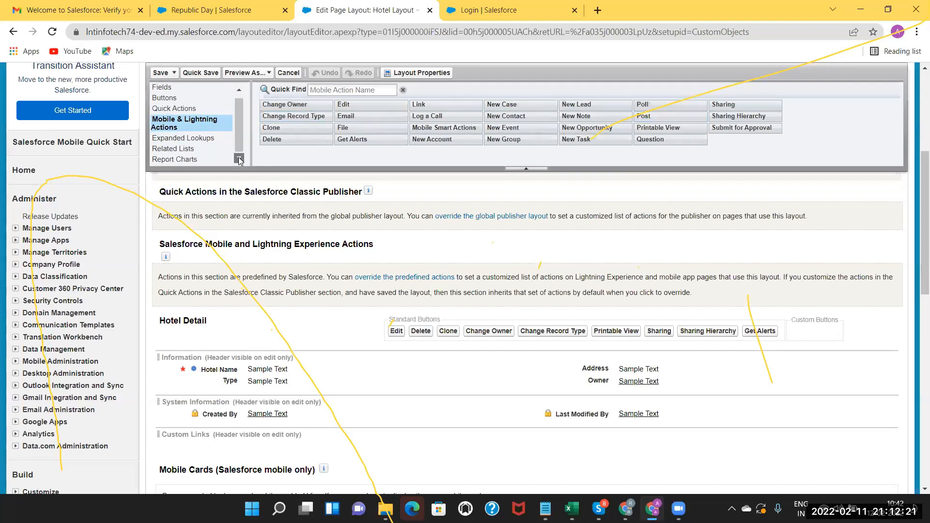
left_click(189, 153)
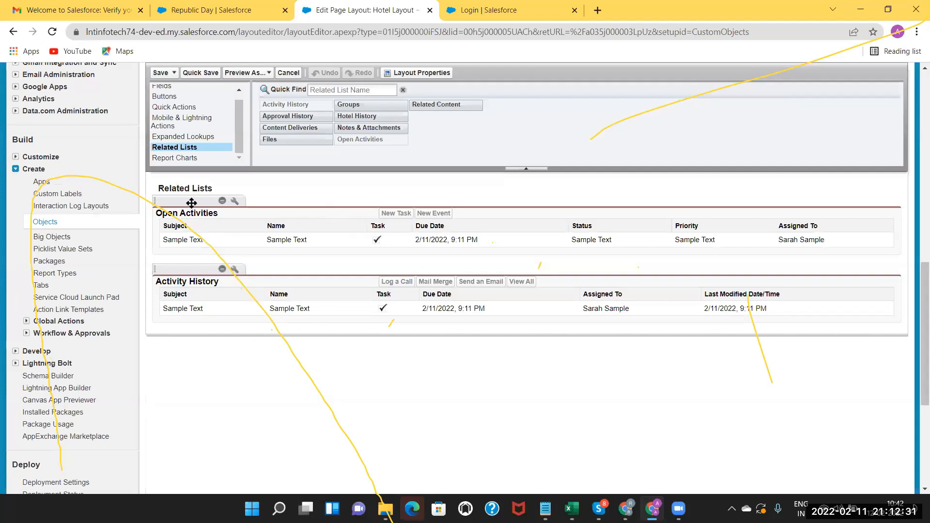
left_click(161, 73)
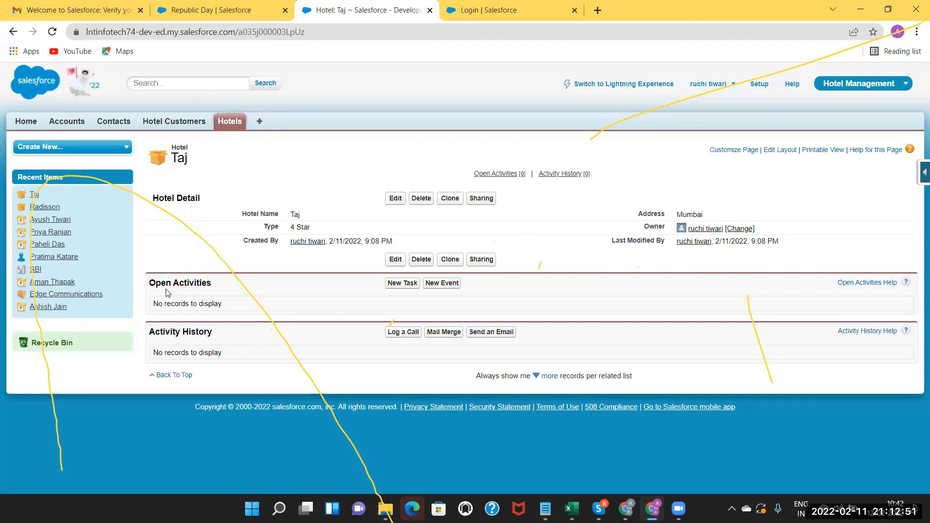
Review the Hotel Layout's Related Lists, cancel without saving, and bring up the Excel plan.
triple_click(238, 286)
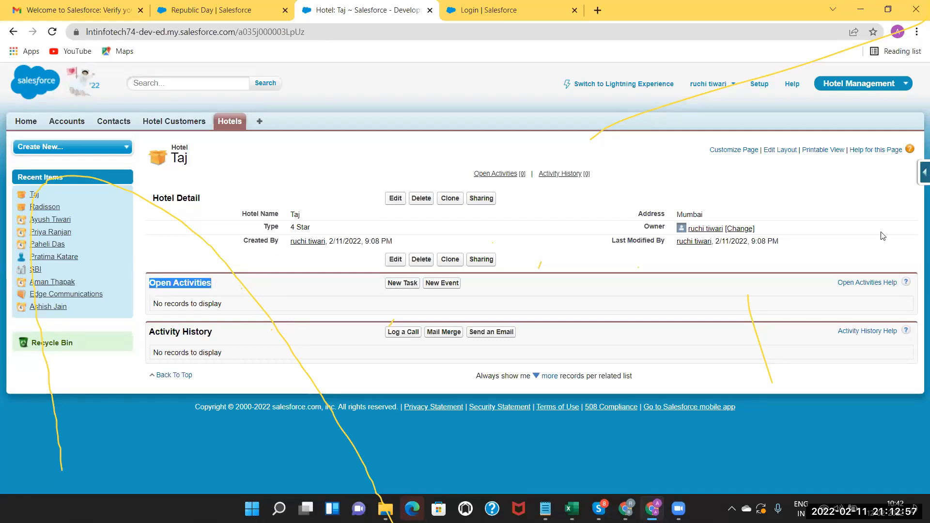
left_click(924, 173)
left_click(831, 302)
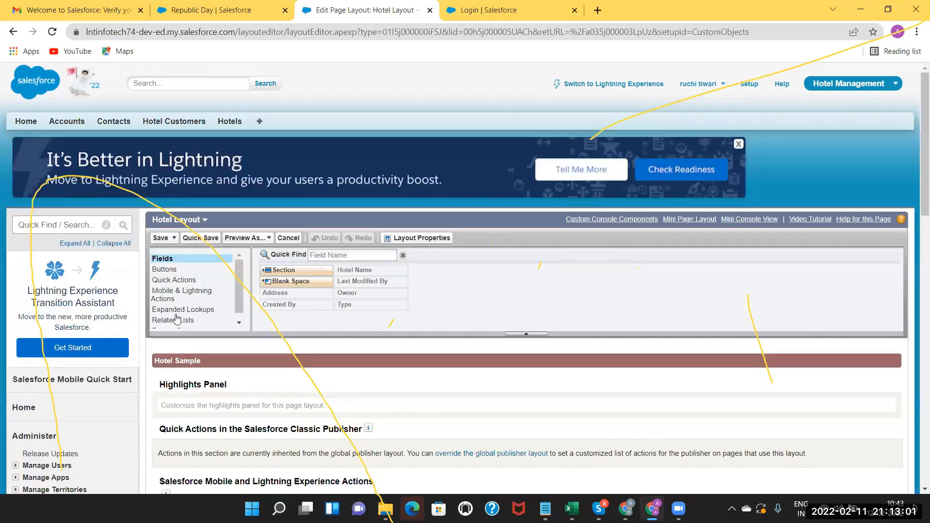
left_click(169, 321)
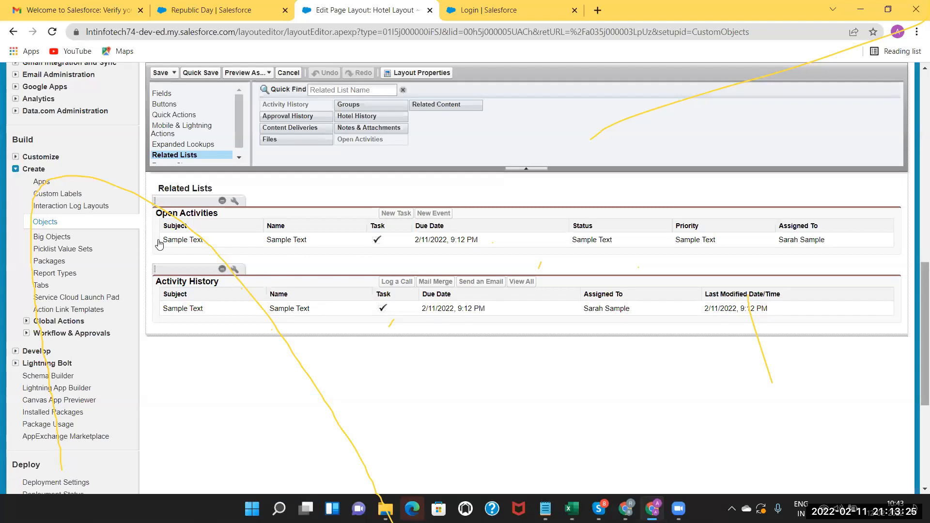
scroll(159, 243, "up", 2)
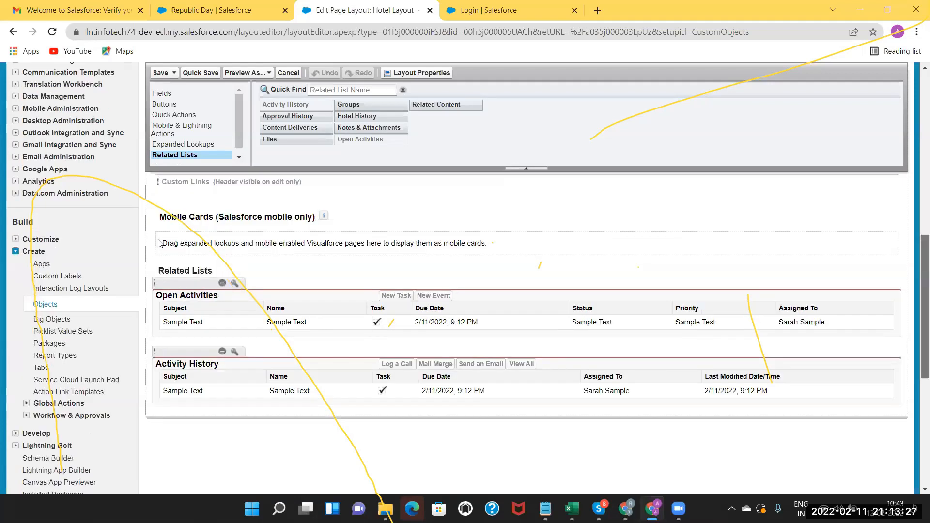
scroll(159, 243, "up", 5)
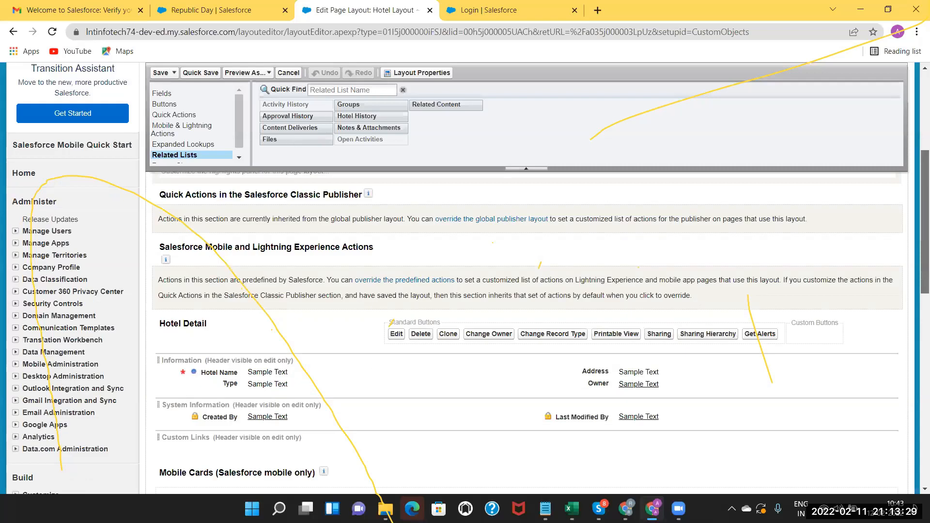
left_click(288, 73)
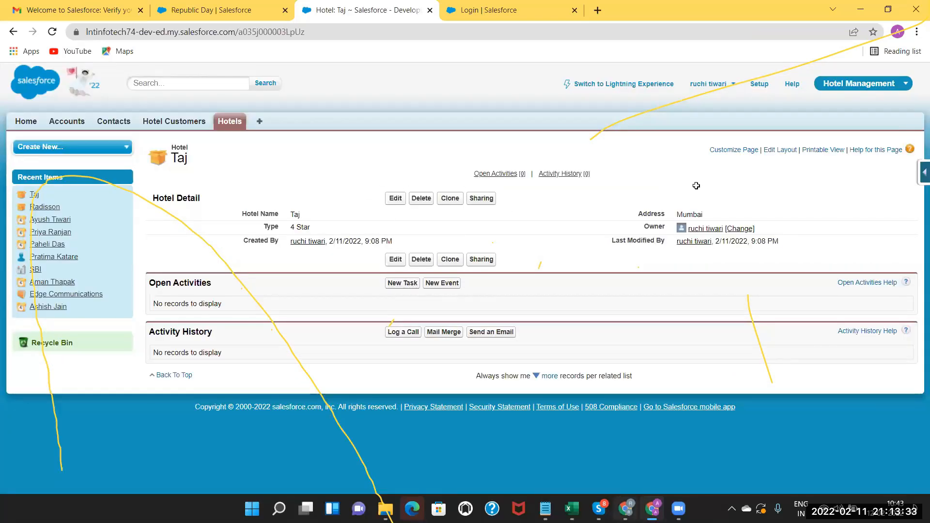
left_click(572, 509)
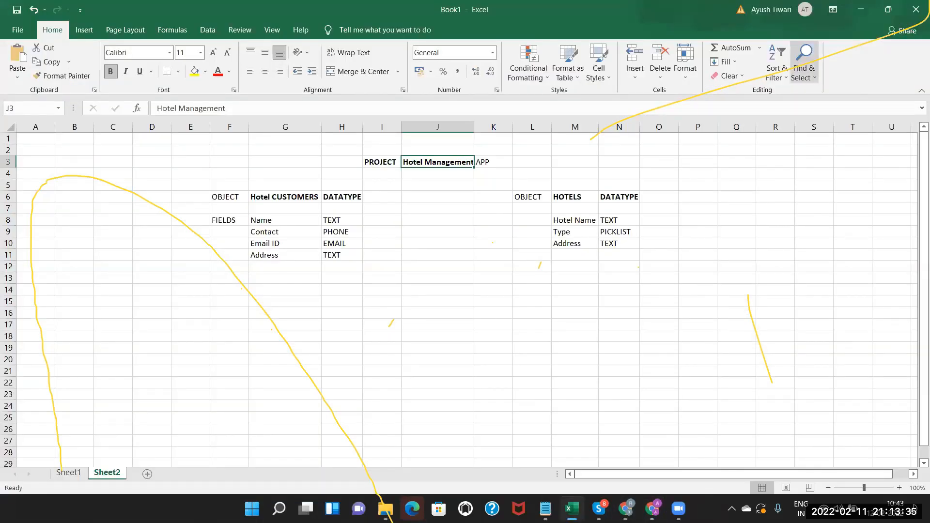
Back in Salesforce, check the Hotels and Hotel Customers lists, then return to the Excel plan.
key("alt+Tab")
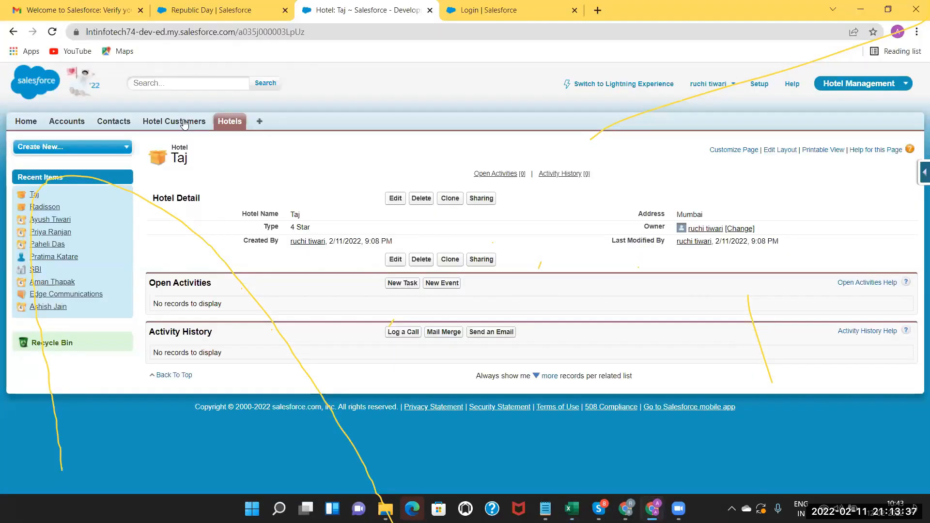
left_click(226, 122)
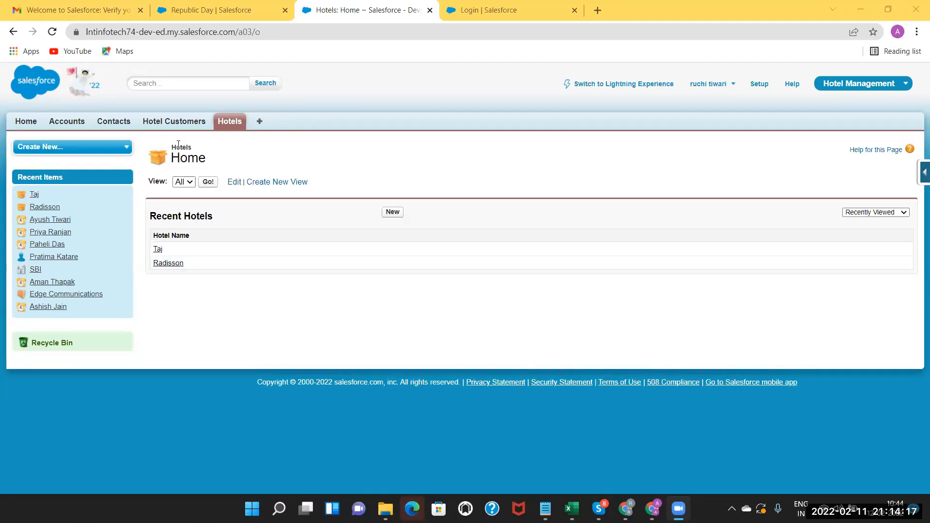
left_click(167, 122)
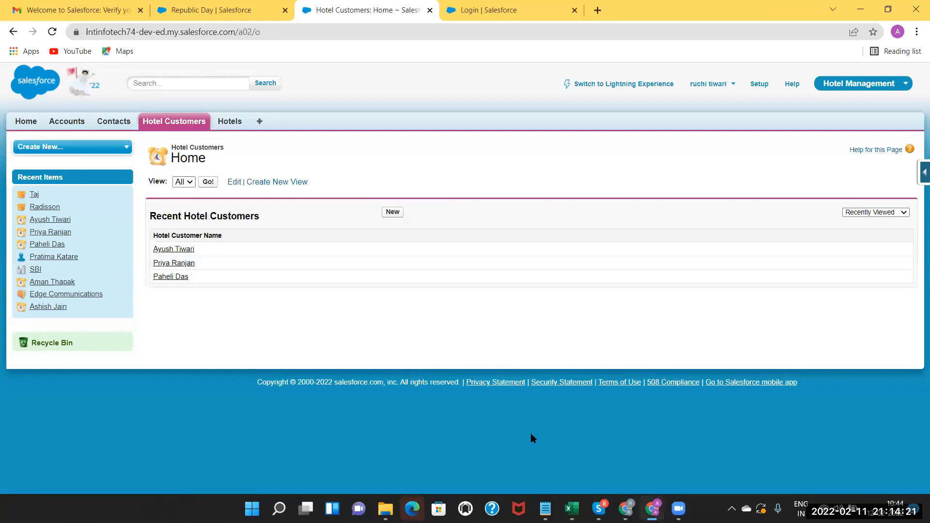
left_click(572, 509)
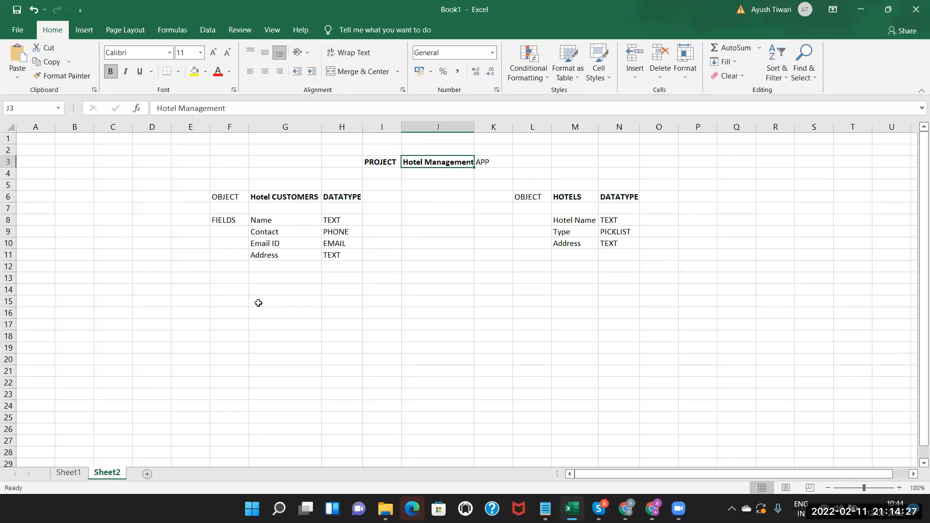
Review the Hotel CUSTOMERS and HOTELS field cells in the plan, then return to Salesforce.
left_click(266, 198)
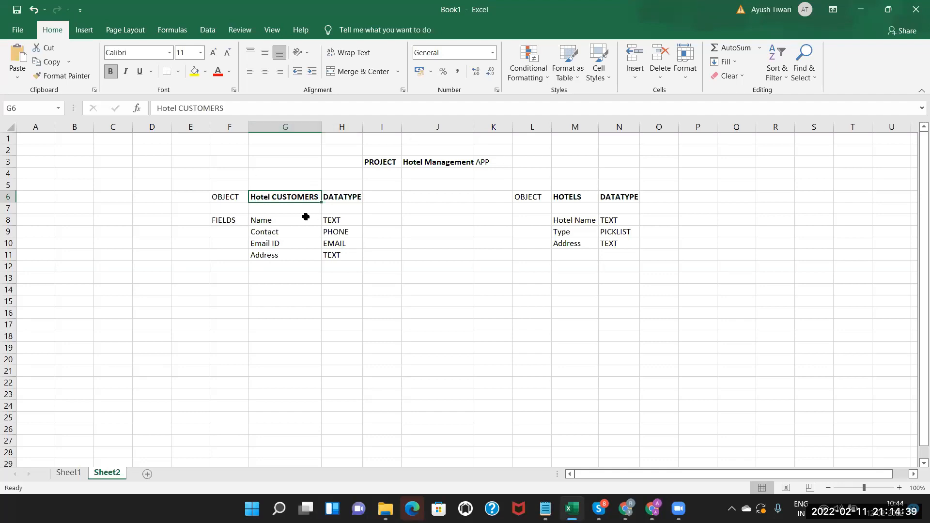
left_click(576, 221)
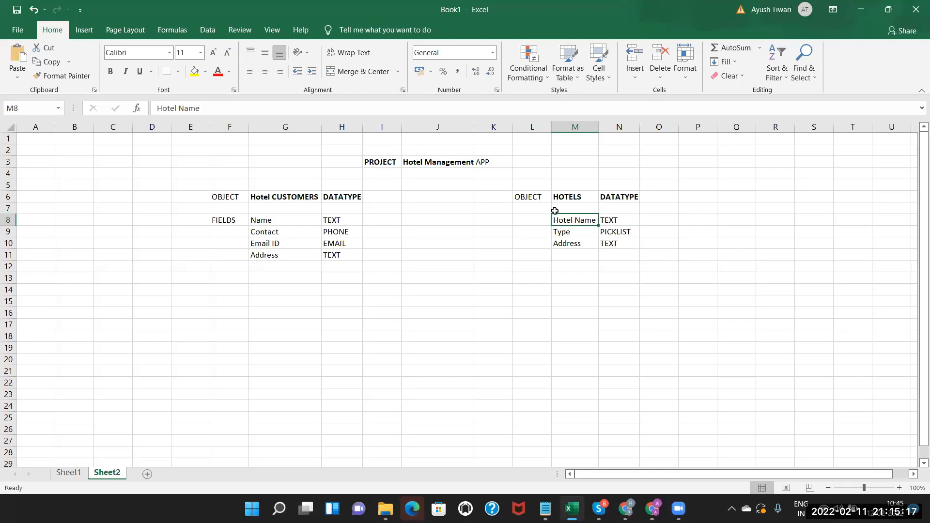
left_click(279, 218)
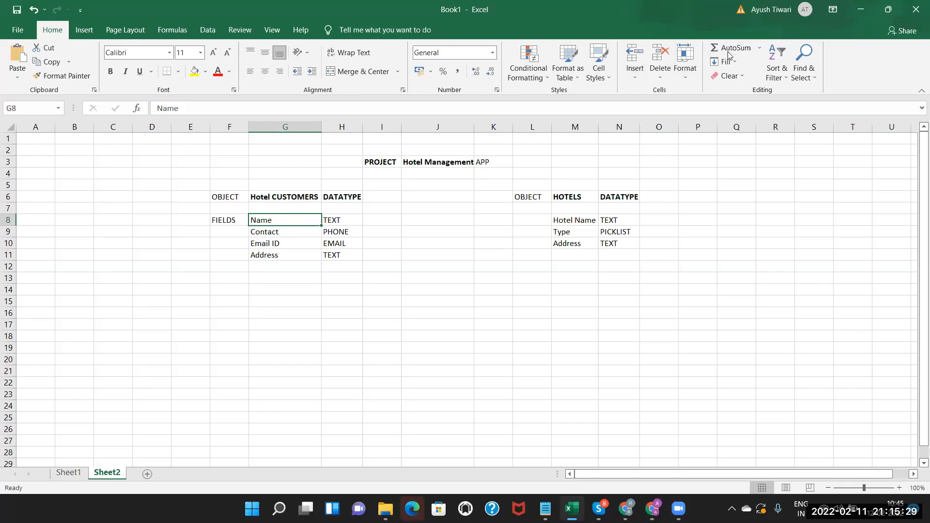
left_click(271, 270)
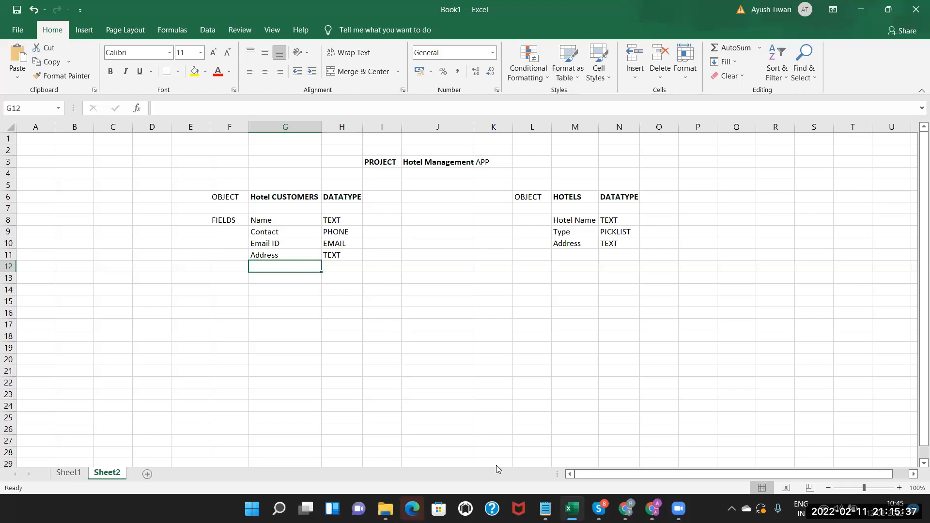
left_click(653, 509)
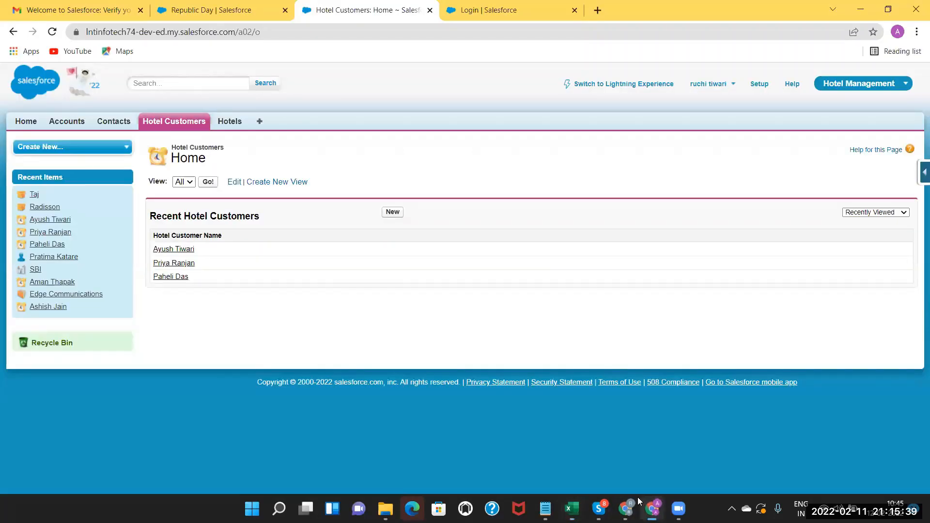
Open a hotel customer record, check the Hotels and Hotel Customers lists, then switch to Excel.
left_click(174, 250)
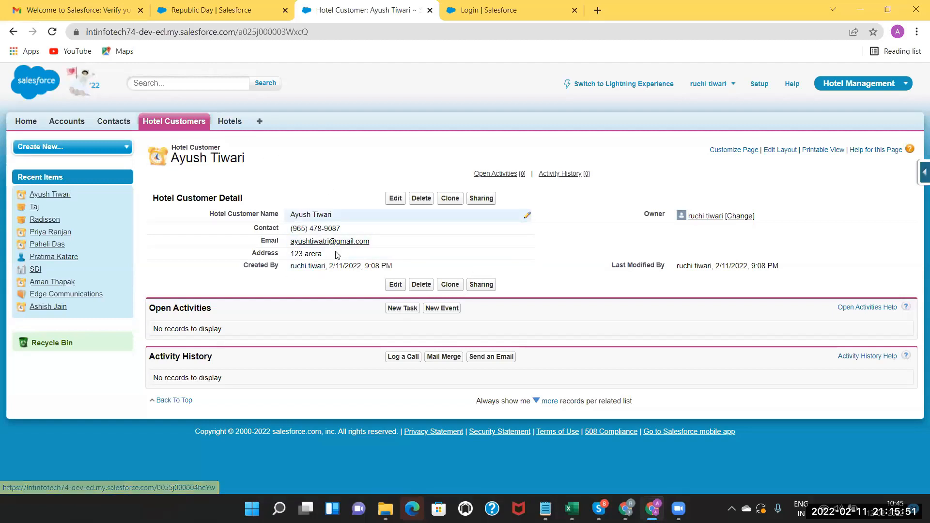
left_click(229, 123)
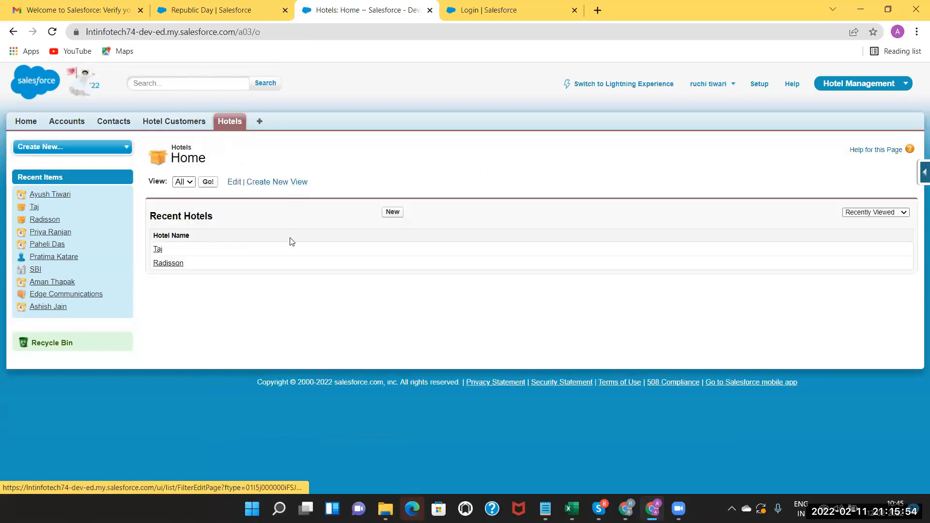
left_click(178, 120)
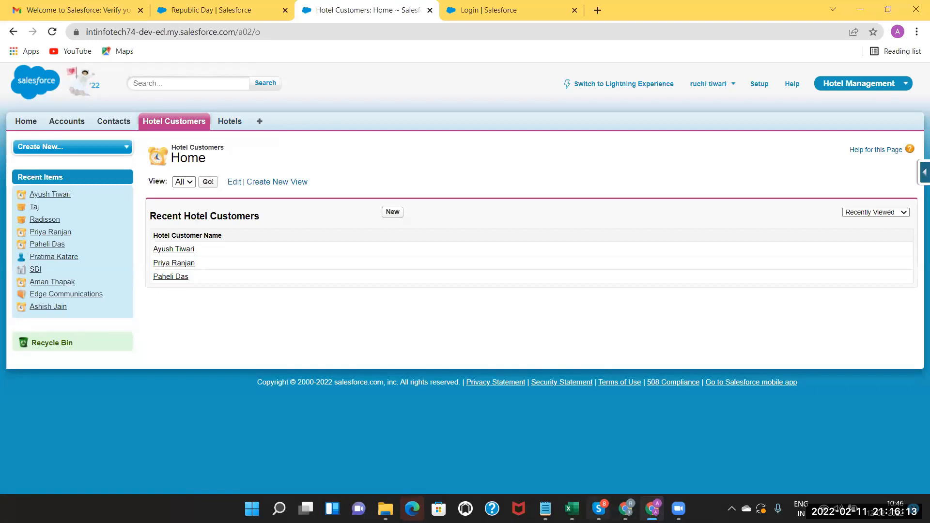
left_click(572, 508)
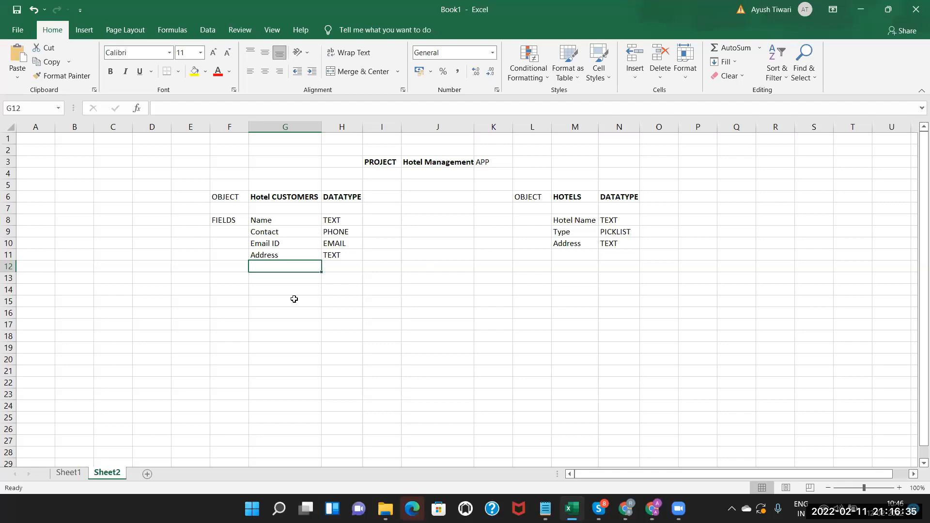
Enter the heading 'Relationships In Salesforce' in cell G15.
double_click(286, 302)
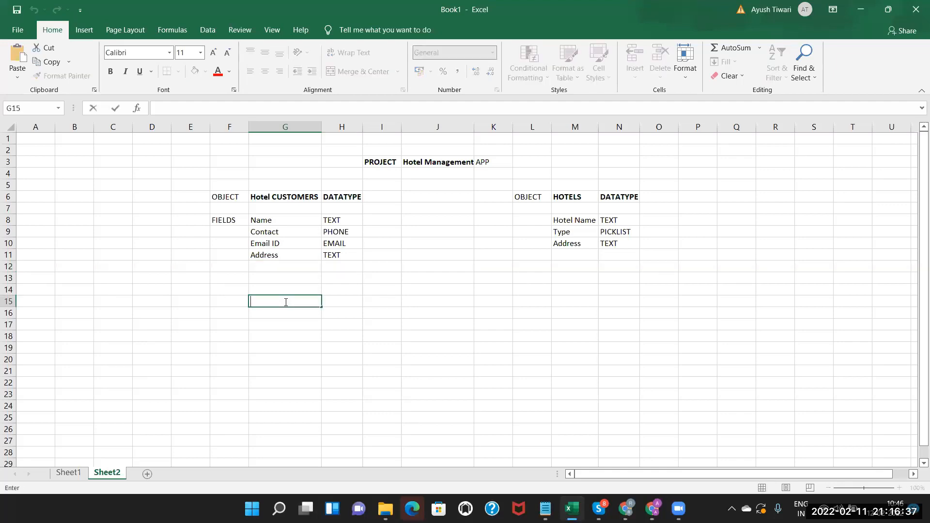
type("Relationship")
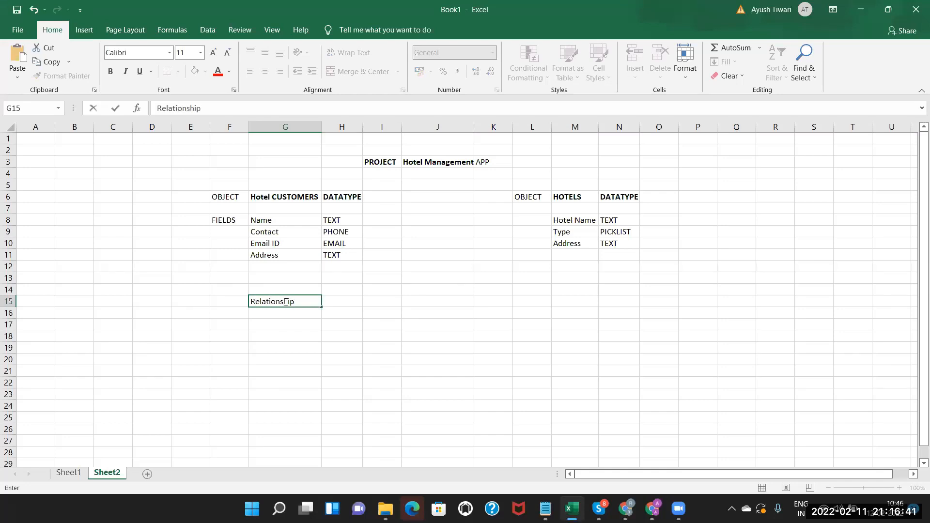
type("s In Salesforce")
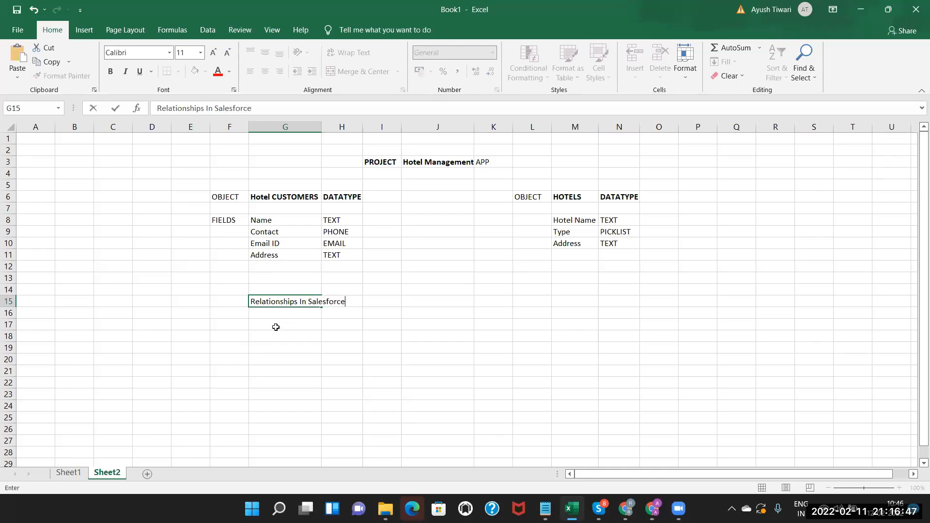
left_click(276, 324)
List '1. Lookup Relationship' in F17:G17 and '2. Master Relationship' in F18:G18.
left_click(241, 326)
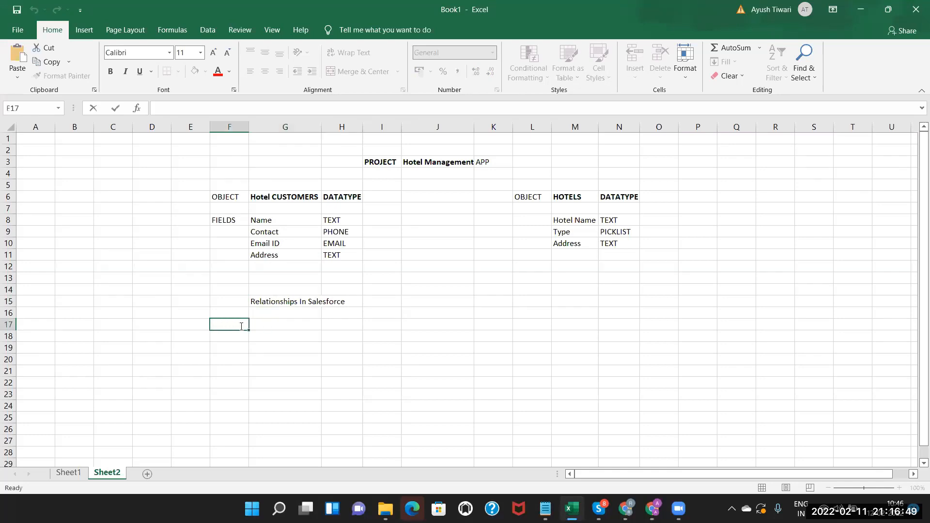
type("1.")
double_click(270, 323)
type("Lookup Re")
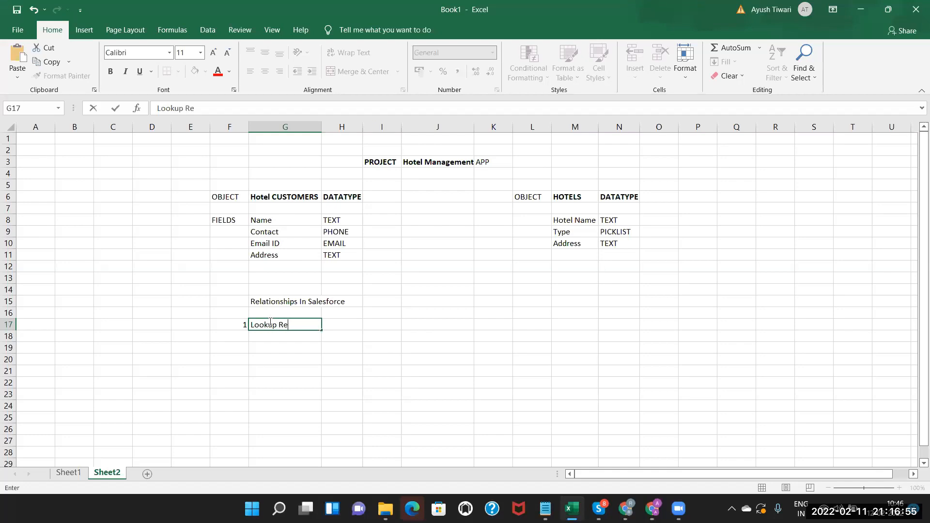
type("lationship")
left_click(237, 337)
type("2.")
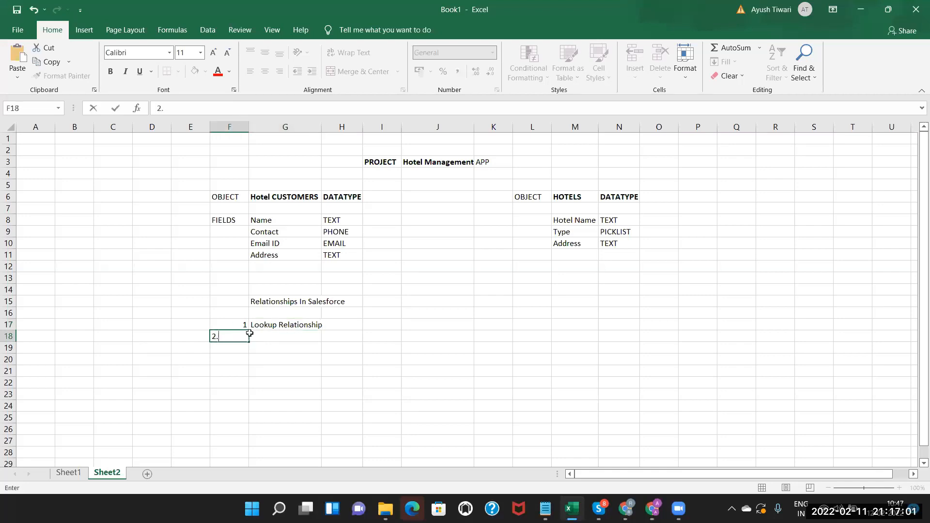
double_click(280, 334)
type("Master")
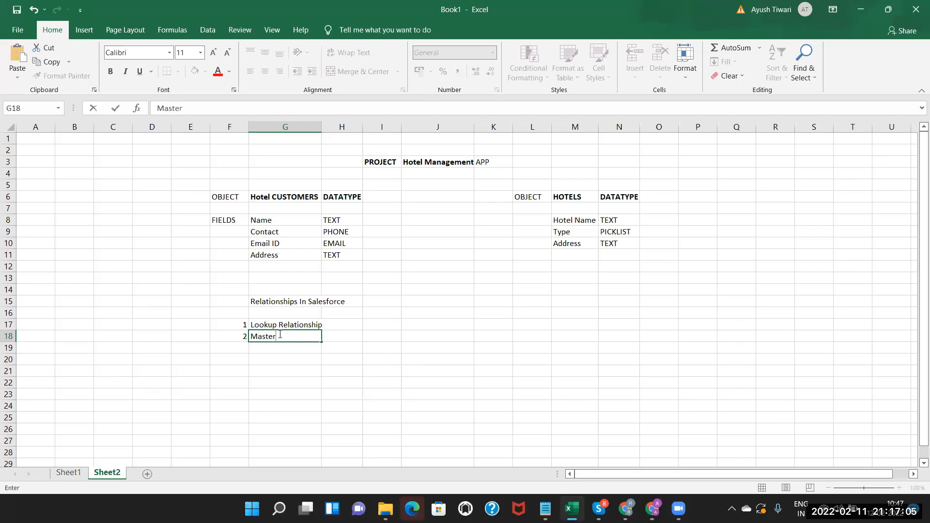
type(" Relationship")
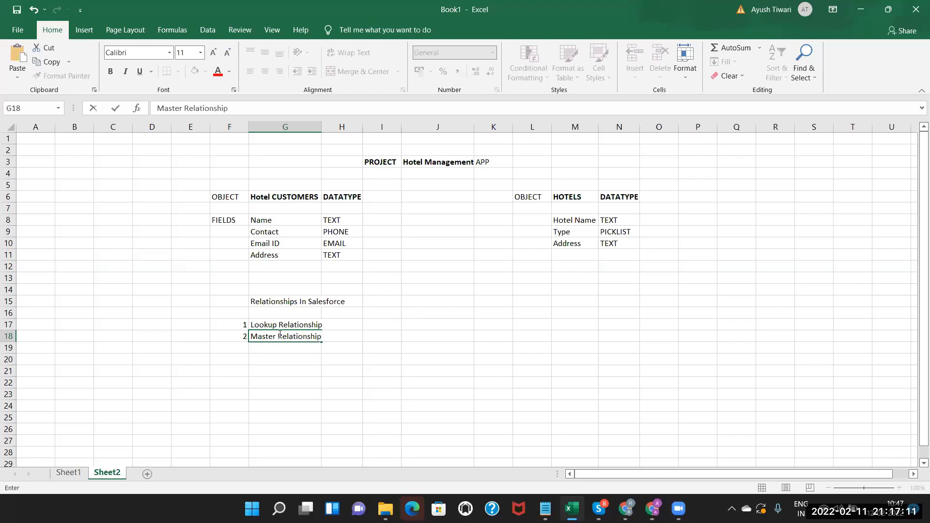
left_click(276, 324)
left_click(270, 335)
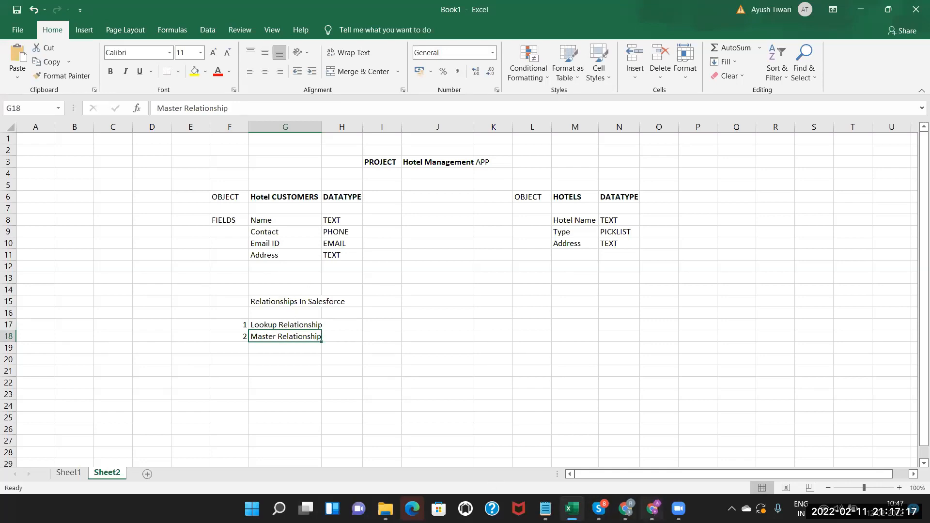
left_click(652, 508)
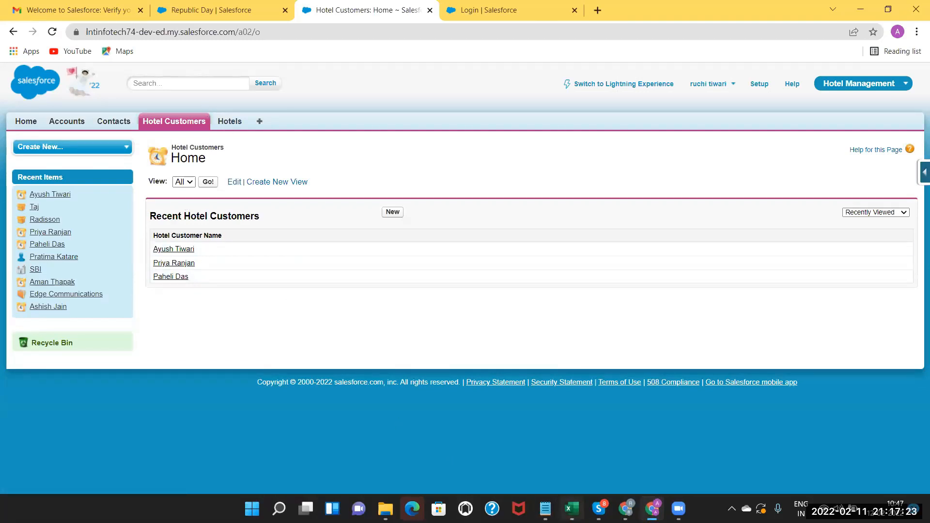
left_click(572, 509)
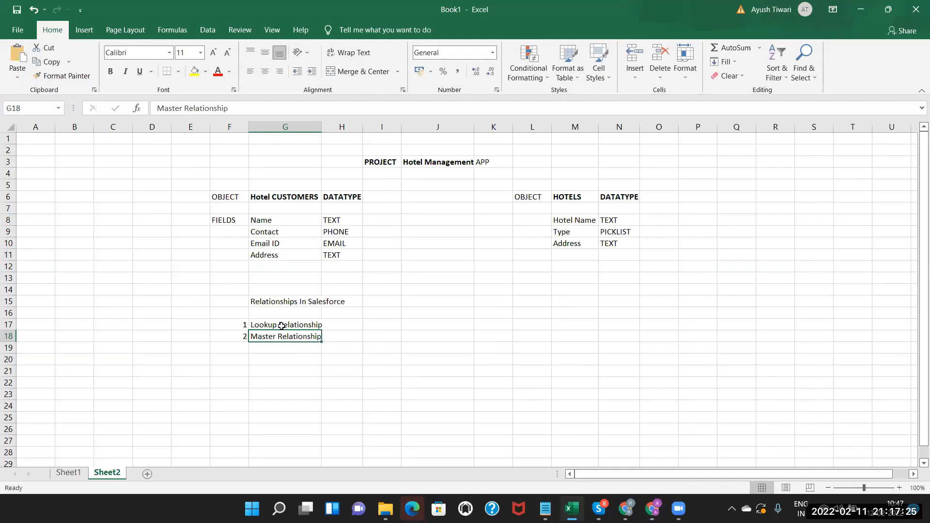
Autofit column G so 'Relationships In Salesforce' and both relationship entries fit.
left_click(281, 325)
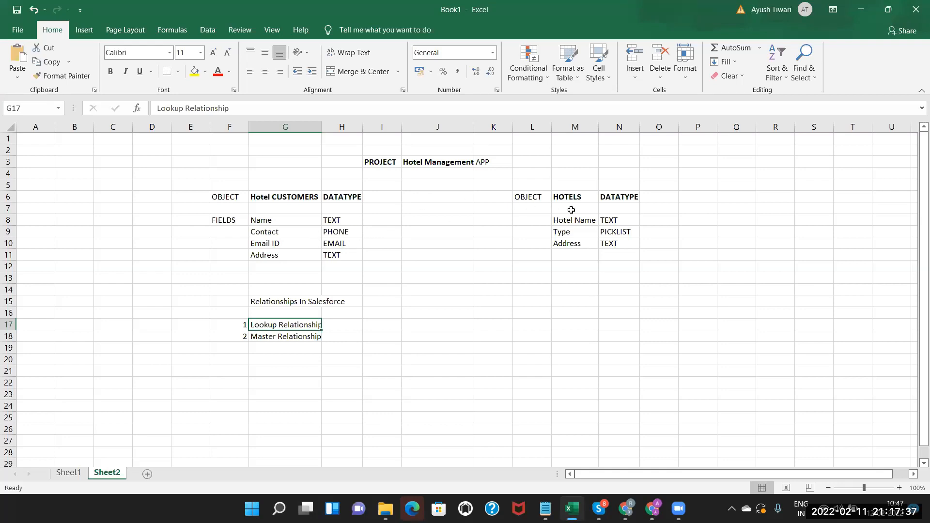
left_click(287, 262)
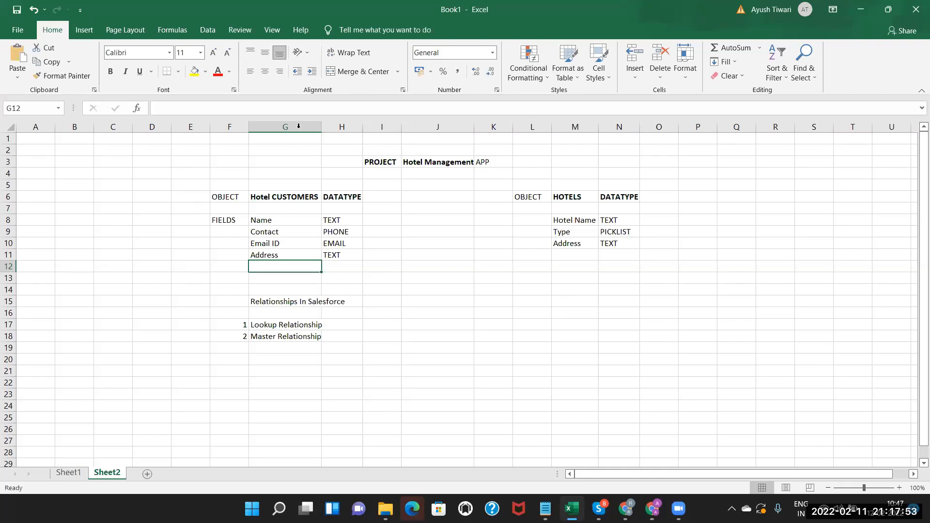
double_click(321, 127)
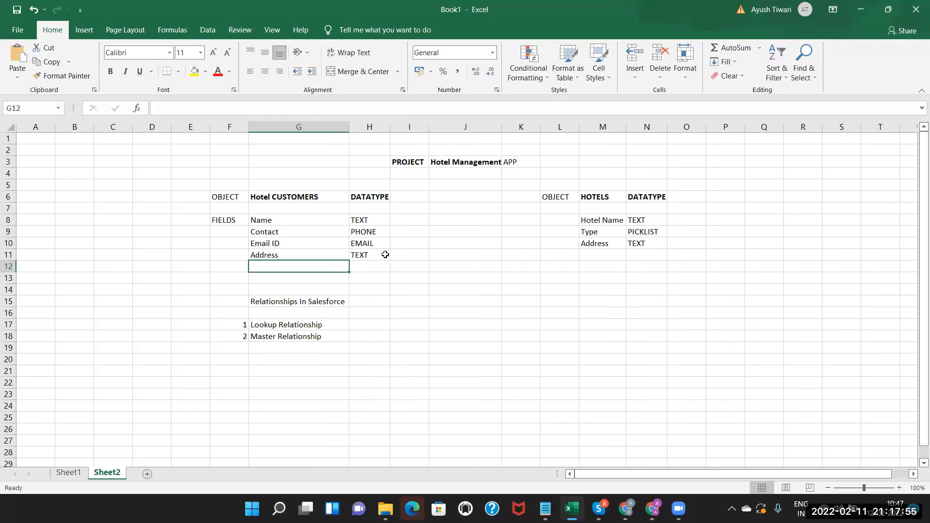
Label M4 'Parent' above HOTELS and G4 'Child' above Hotel CUSTOMERS.
left_click(595, 173)
type("Parent")
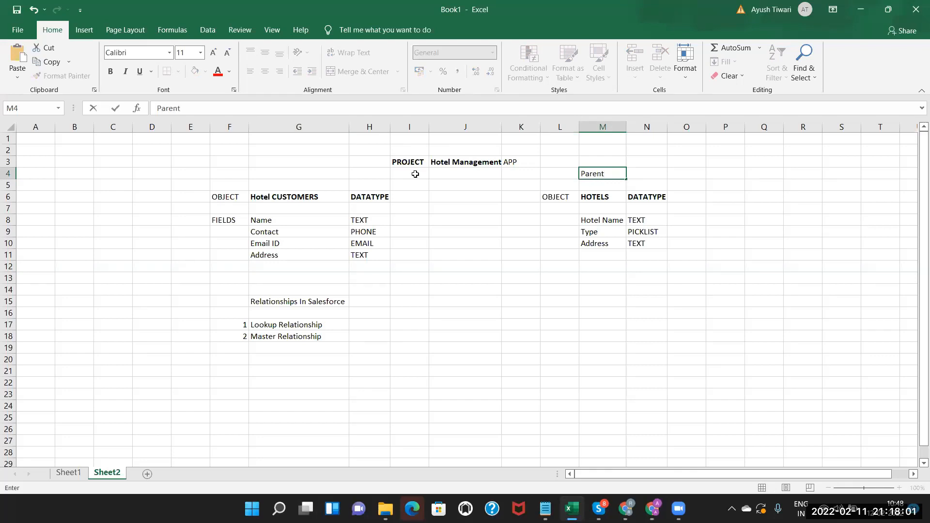
double_click(270, 174)
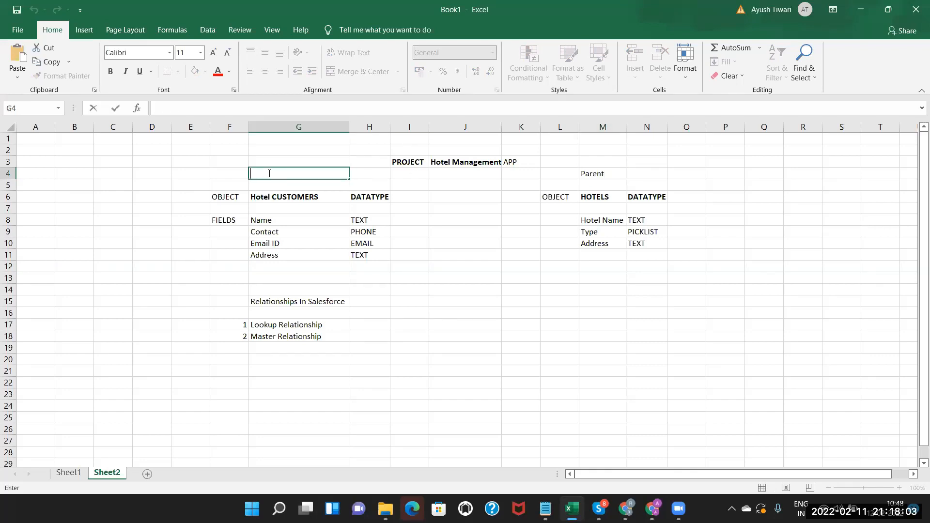
type("Child")
left_click(605, 198)
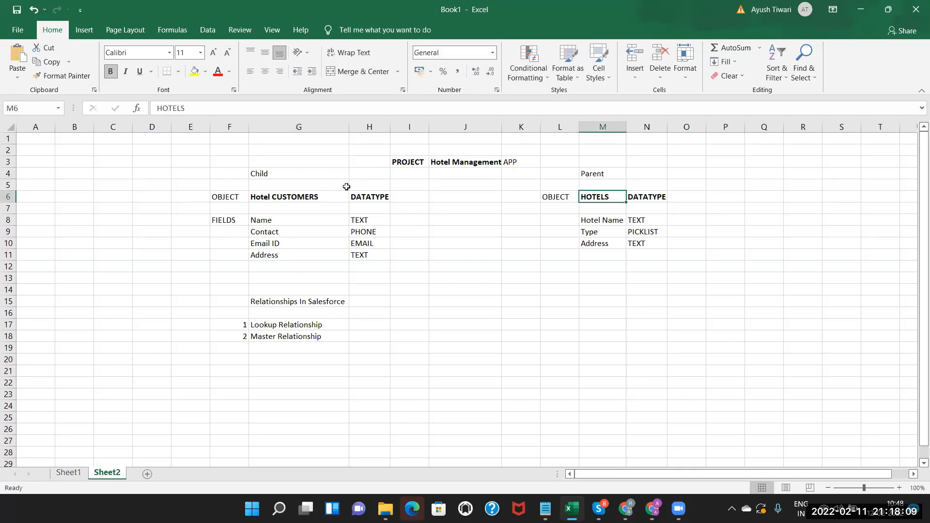
Review the Parent and Child labels, the object fields, and the relationship entries.
left_click(598, 171)
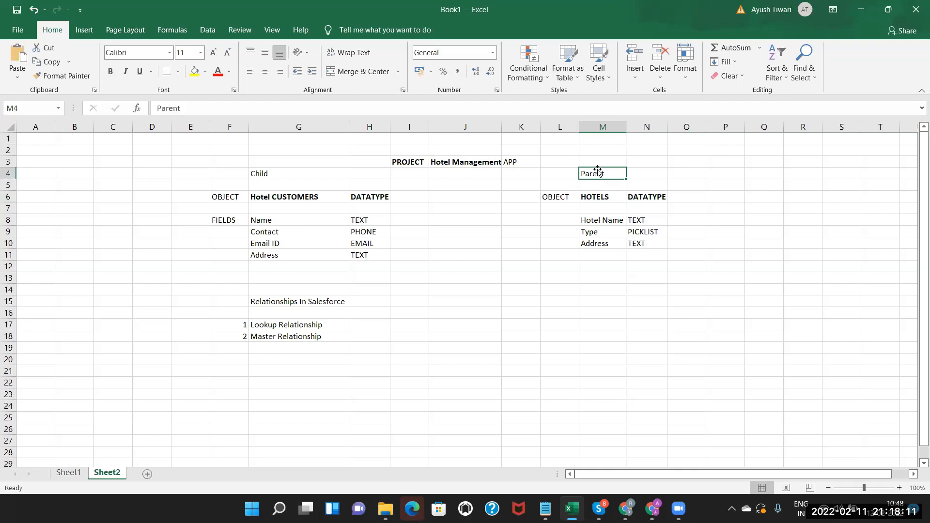
left_click(287, 174)
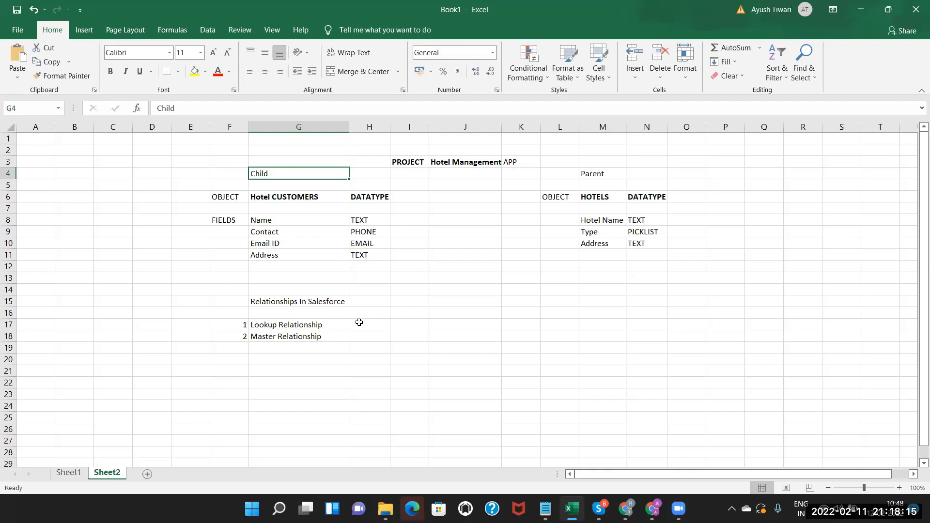
left_click(280, 223)
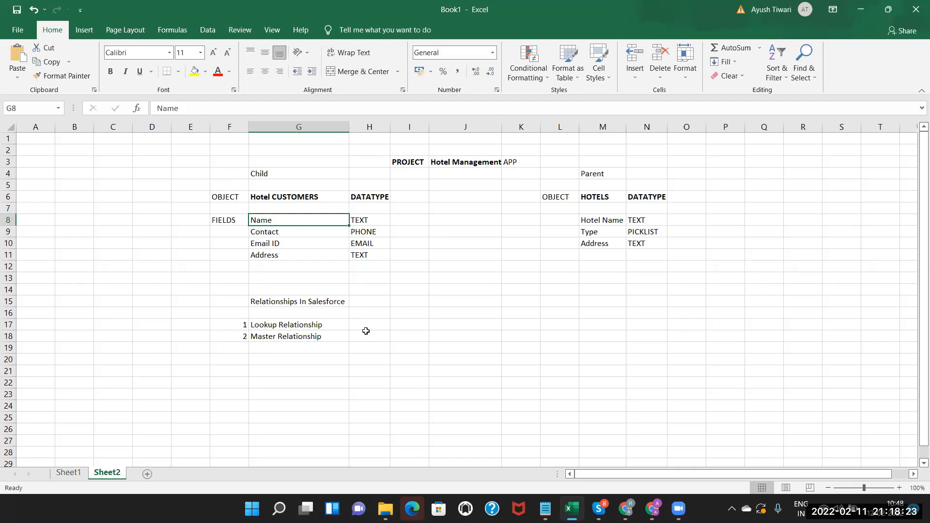
left_click(301, 337)
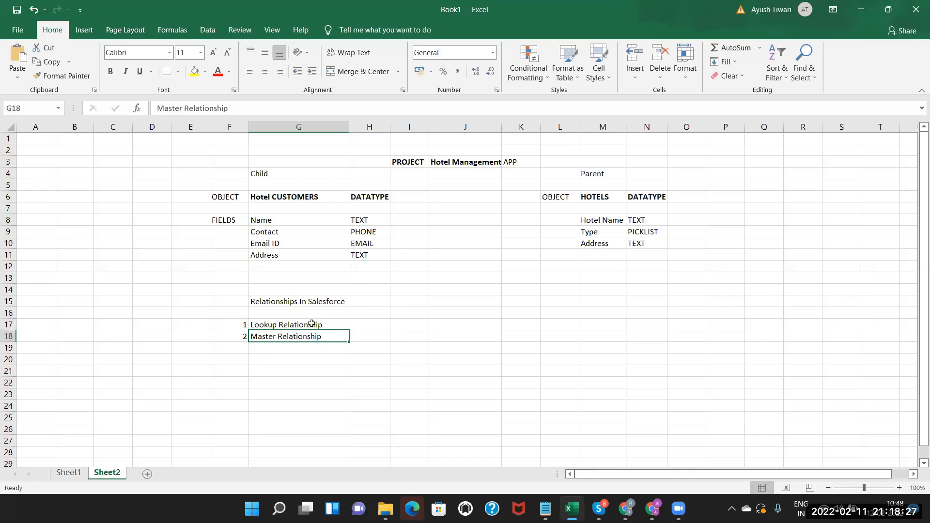
left_click(310, 324)
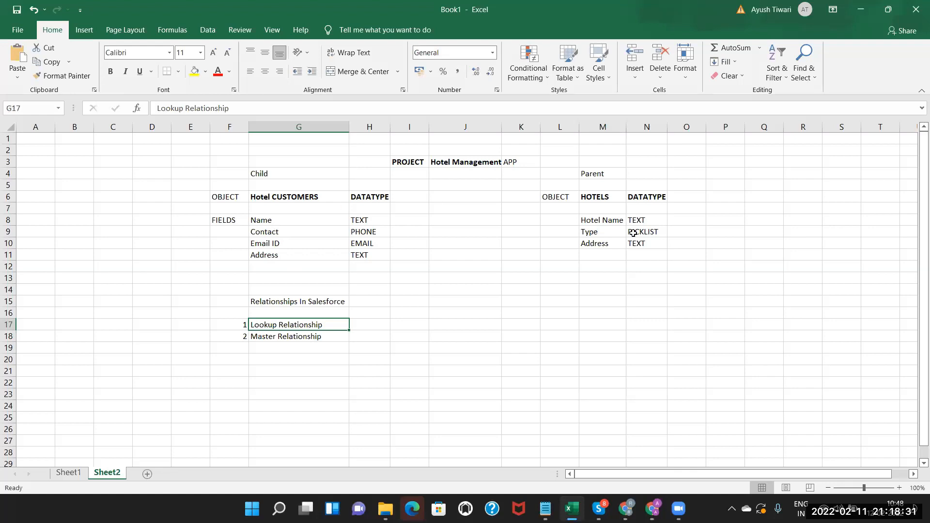
left_click(600, 219)
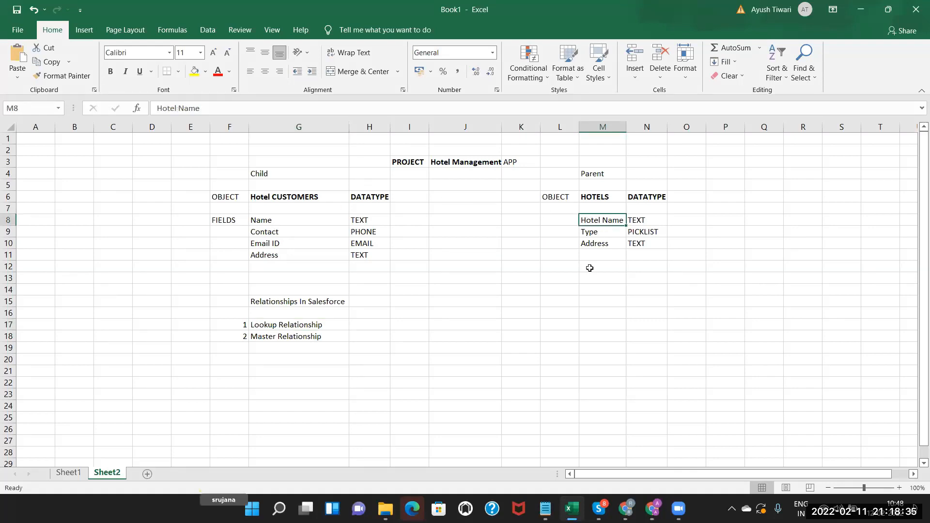
left_click(268, 268)
type("Ayush")
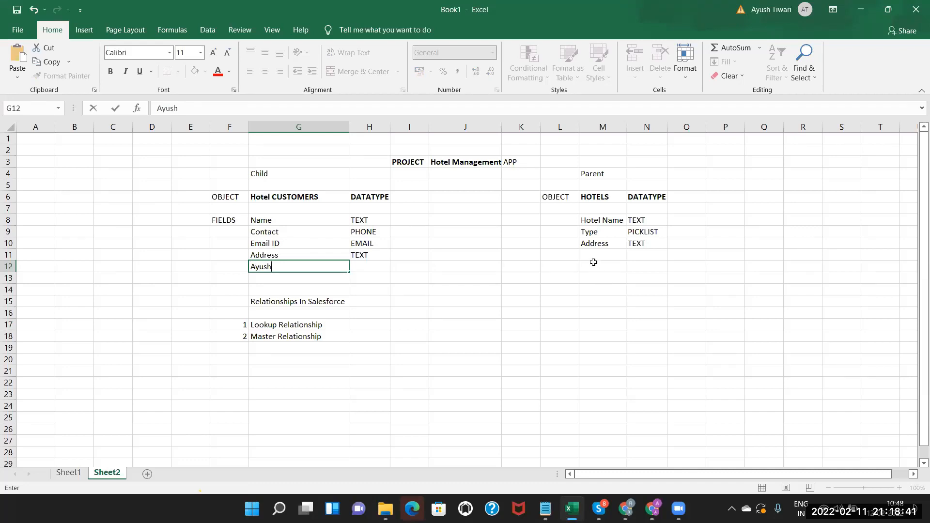
left_click(594, 262)
double_click(595, 263)
type("Radisson")
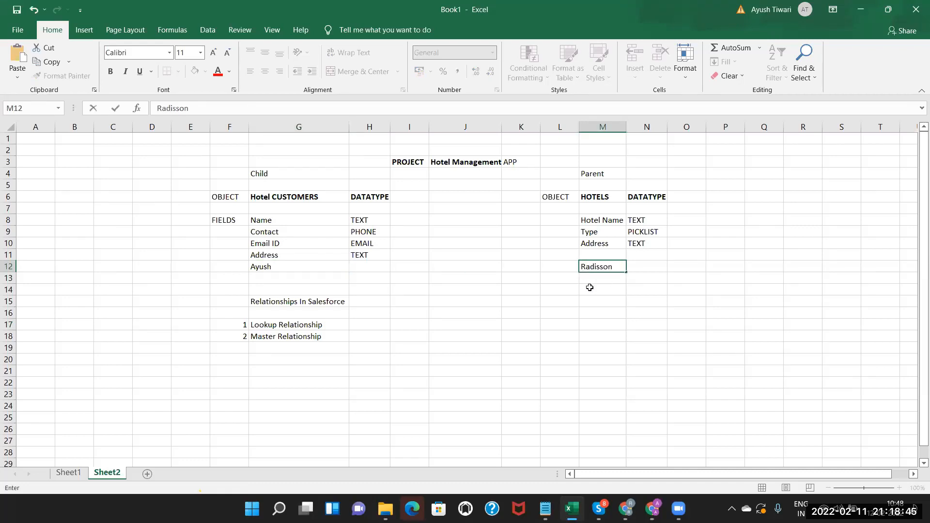
left_click(591, 286)
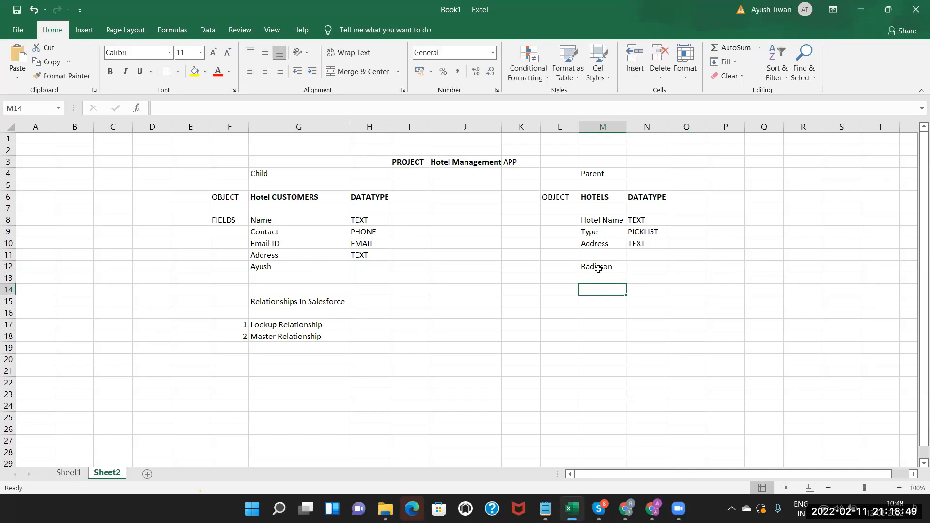
left_click(601, 266)
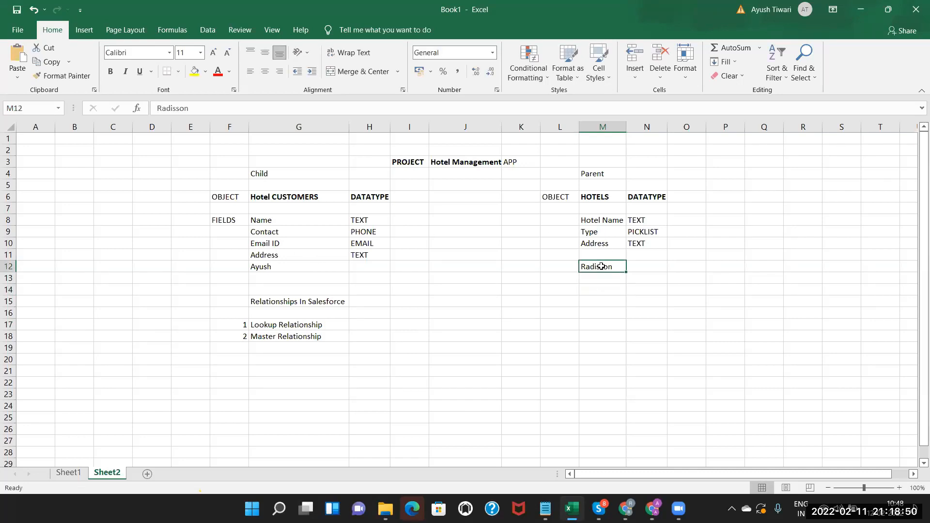
left_click(283, 267)
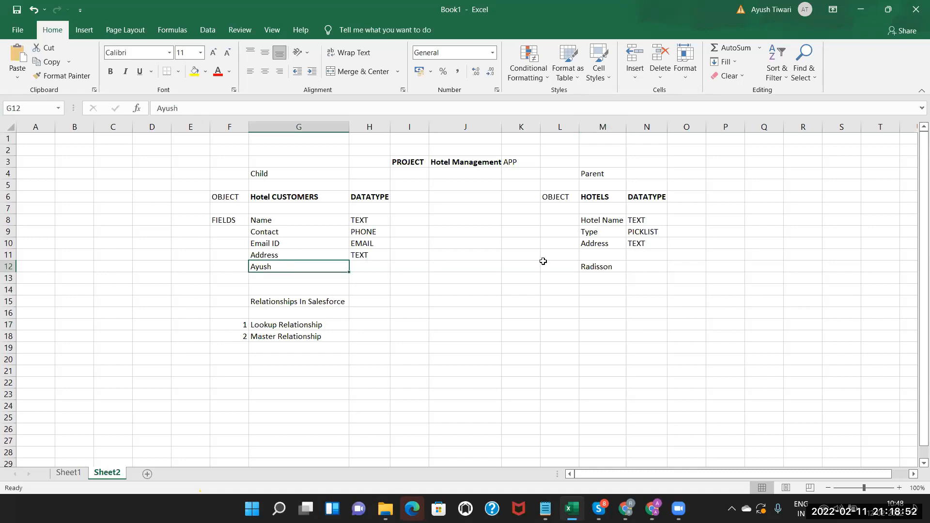
left_click(599, 266)
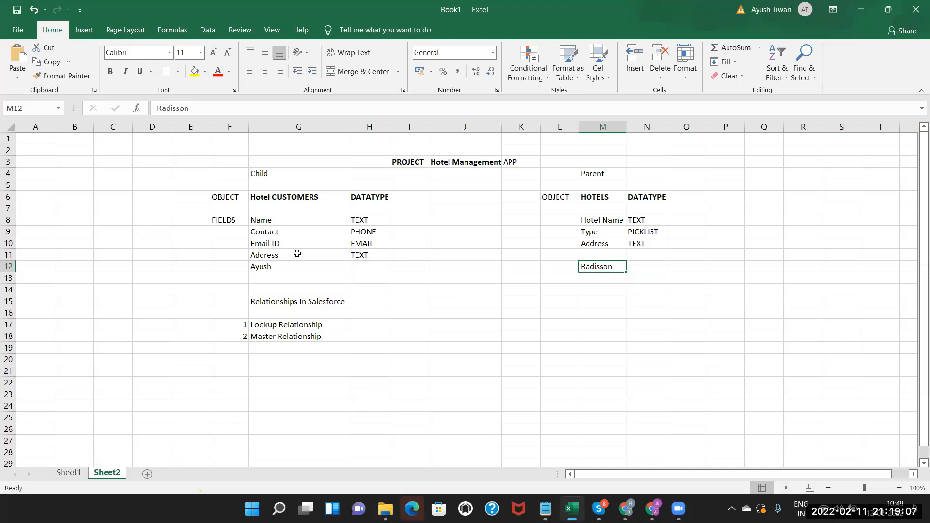
left_click(276, 268)
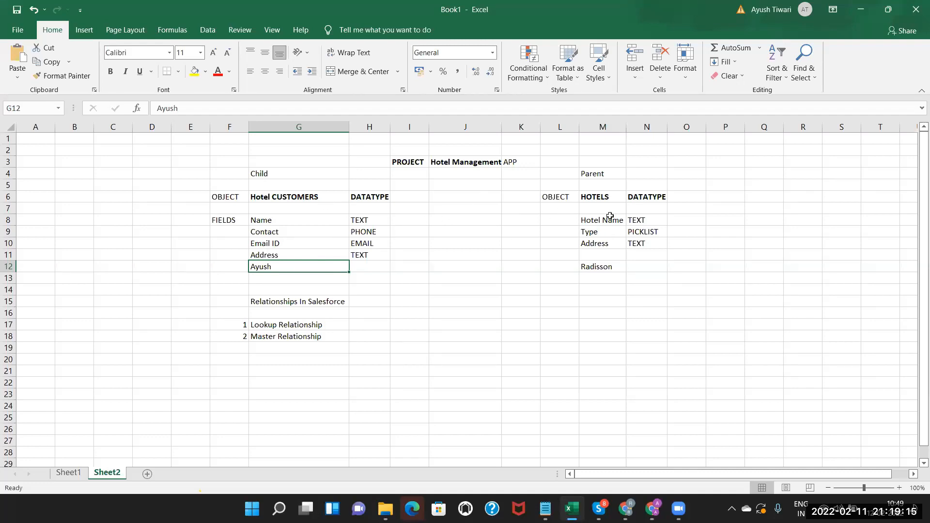
left_click(287, 337)
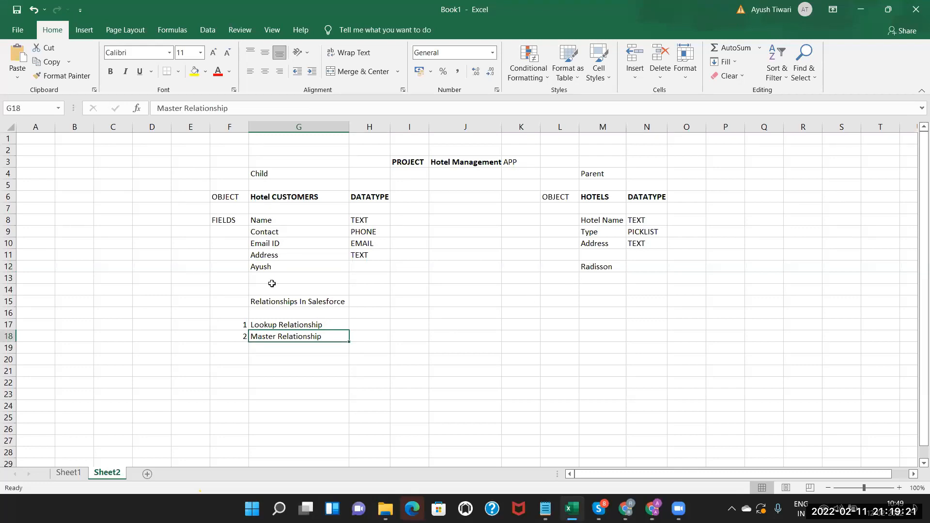
left_click(611, 267)
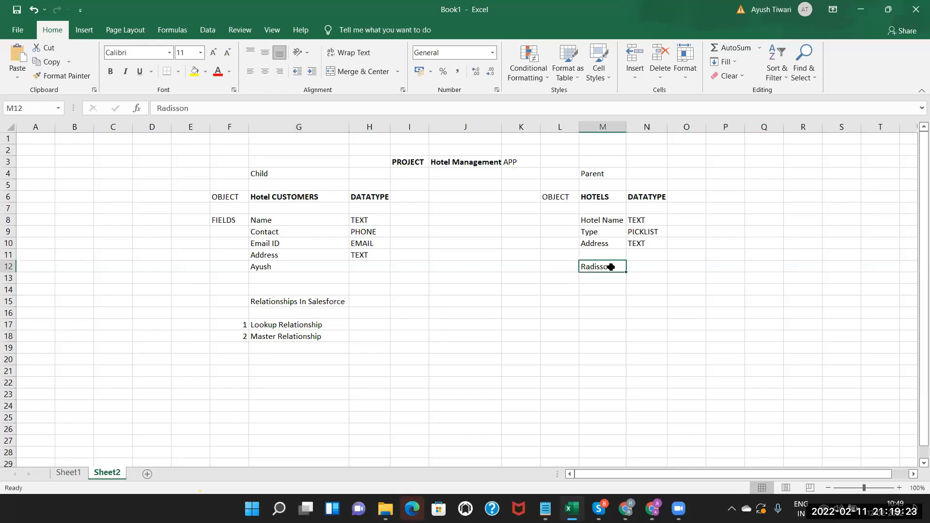
left_click(272, 267)
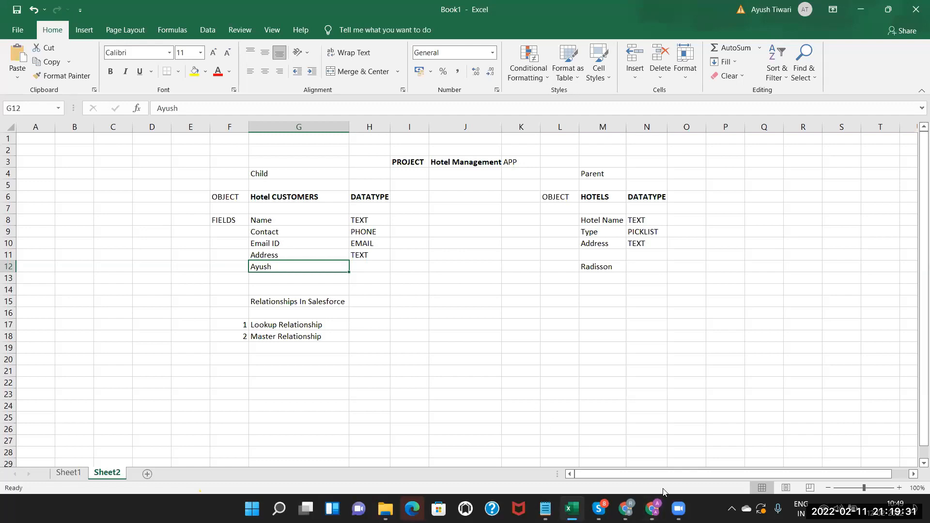
Open a hotel customer record and, from its quick-access menu, view the Hotel Customer fields.
left_click(653, 509)
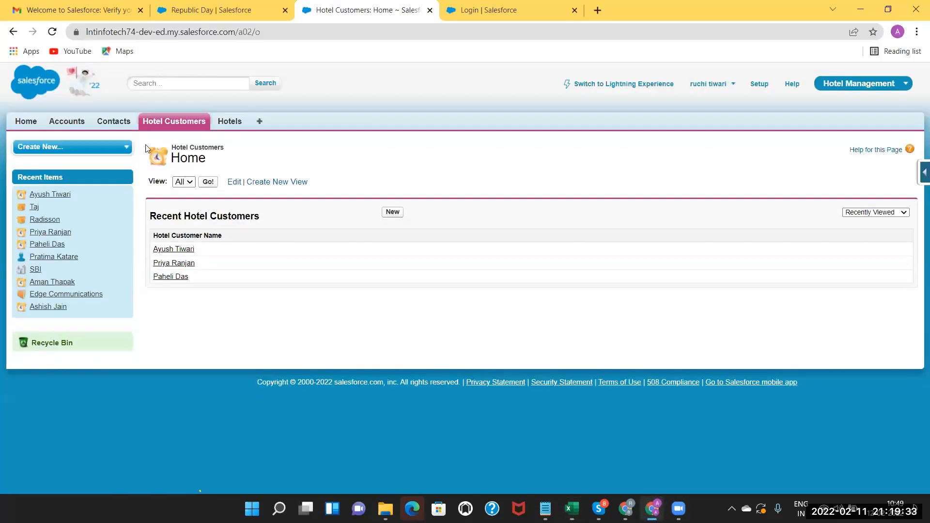
left_click(232, 121)
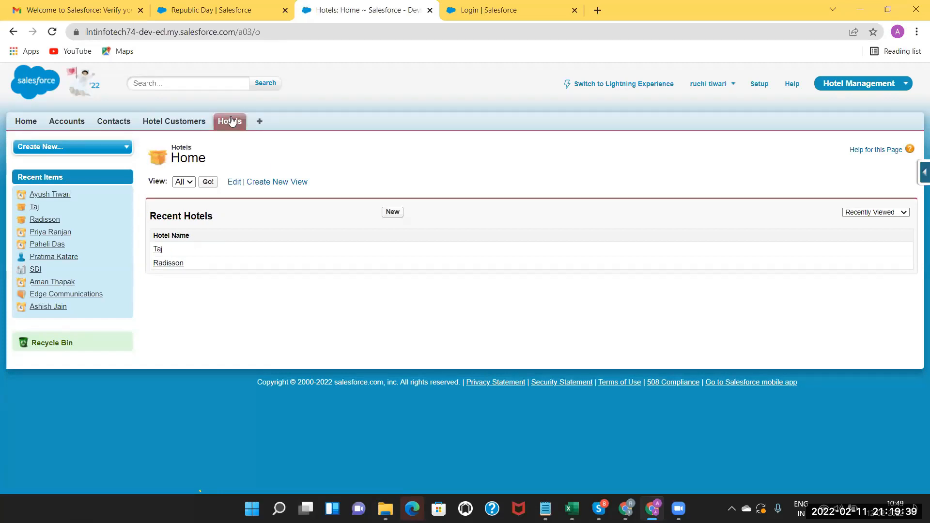
left_click(175, 125)
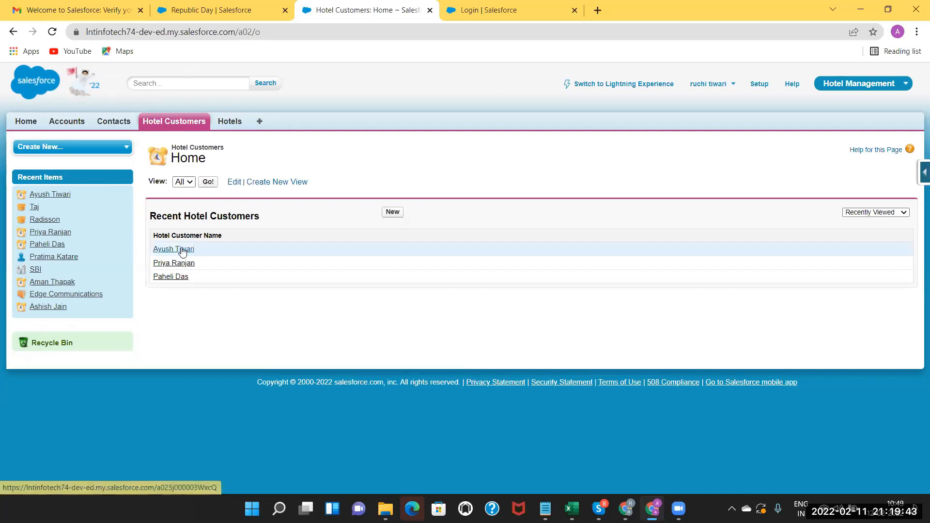
left_click(184, 250)
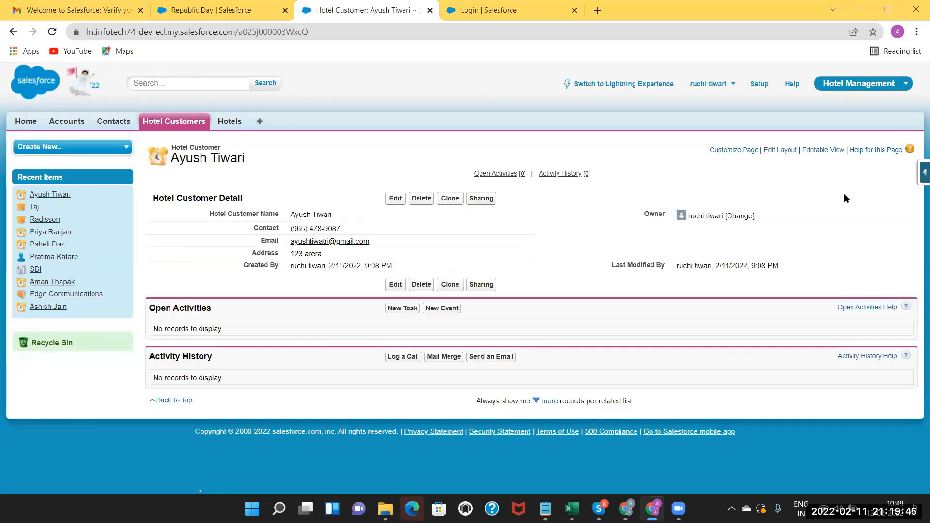
left_click(923, 172)
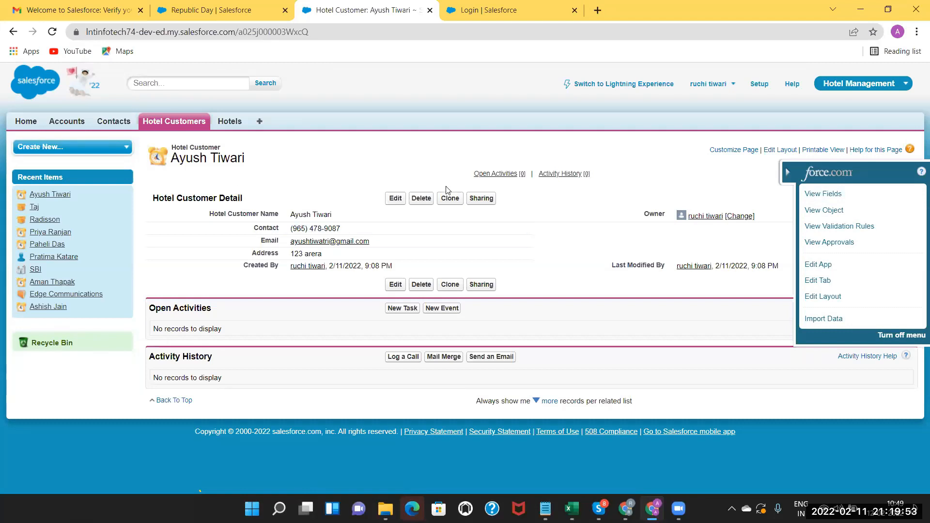
left_click(826, 194)
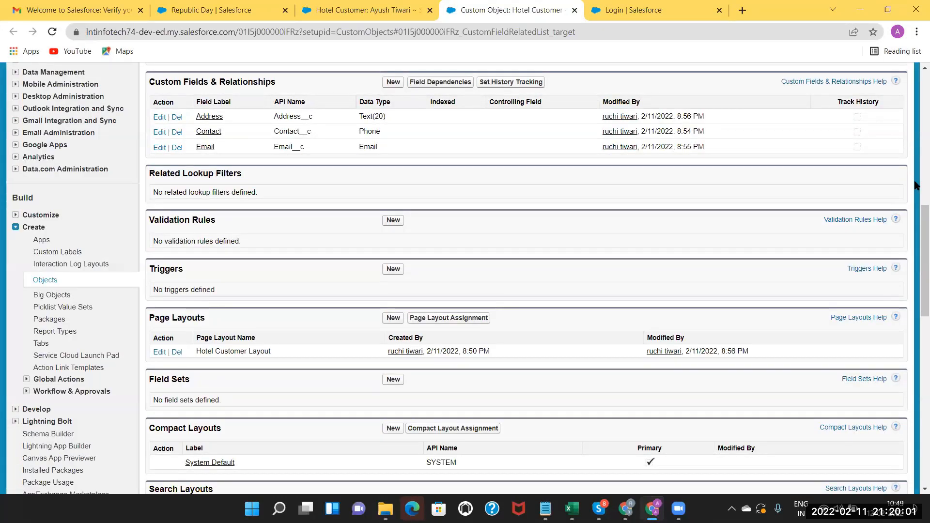
Start a new Hotel Customer custom field with Lookup Relationship as its data type.
scroll(485, 169, "up", 1)
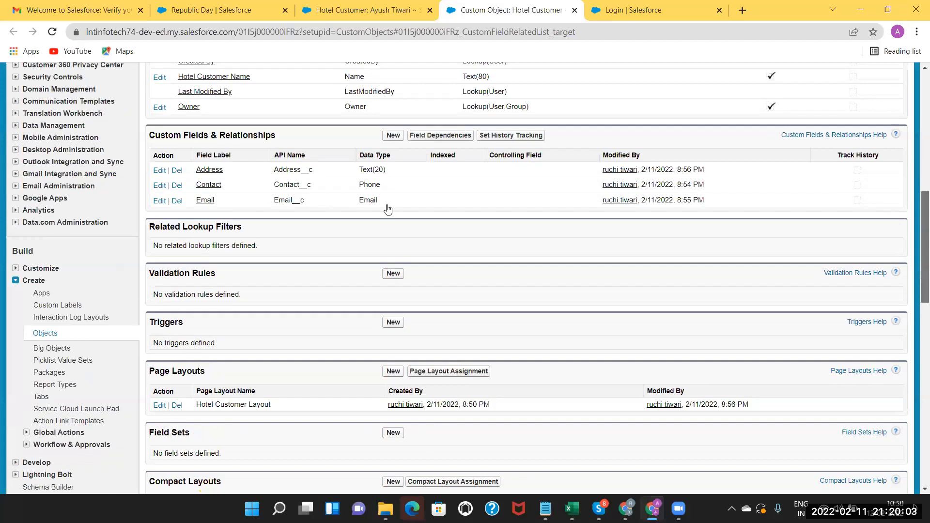
scroll(386, 210, "up", 4)
scroll(256, 267, "up", 3)
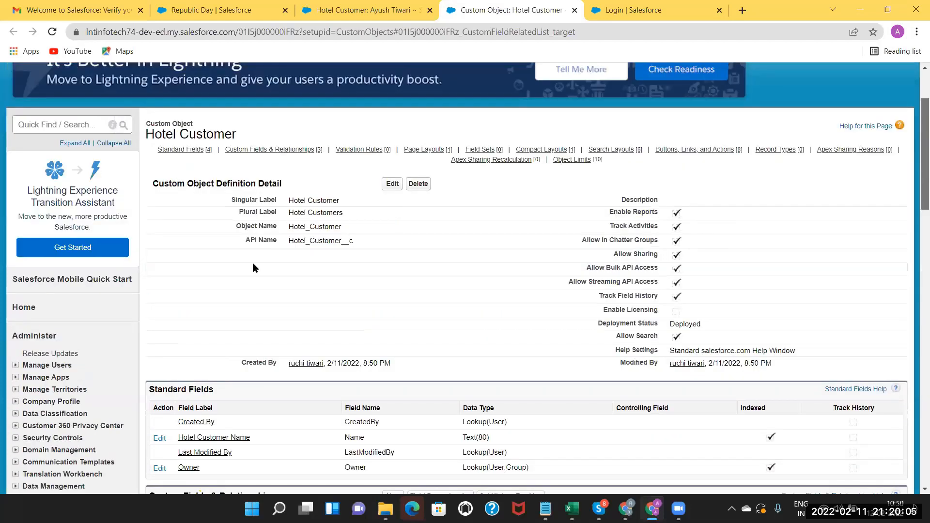
scroll(750, 256, "down", 1)
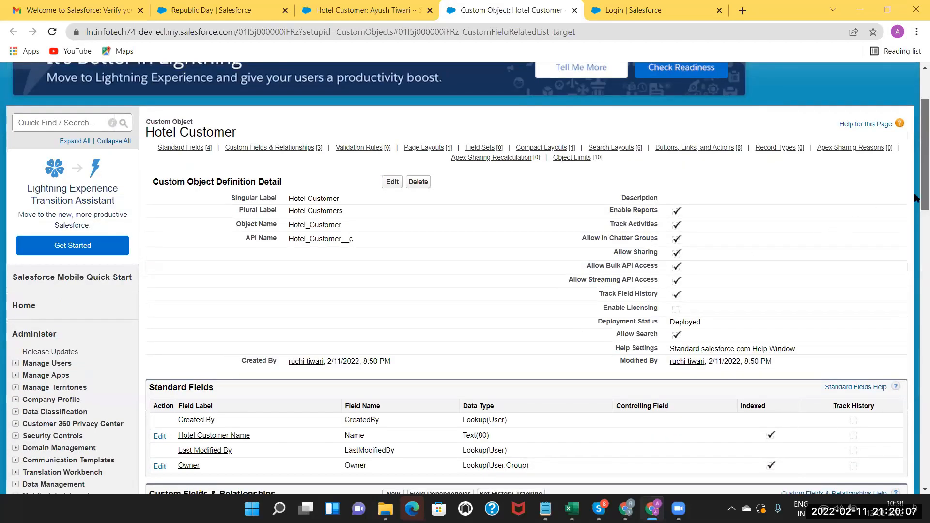
scroll(916, 198, "down", 2)
scroll(916, 276, "down", 1)
left_click(393, 357)
scroll(210, 223, "down", 5)
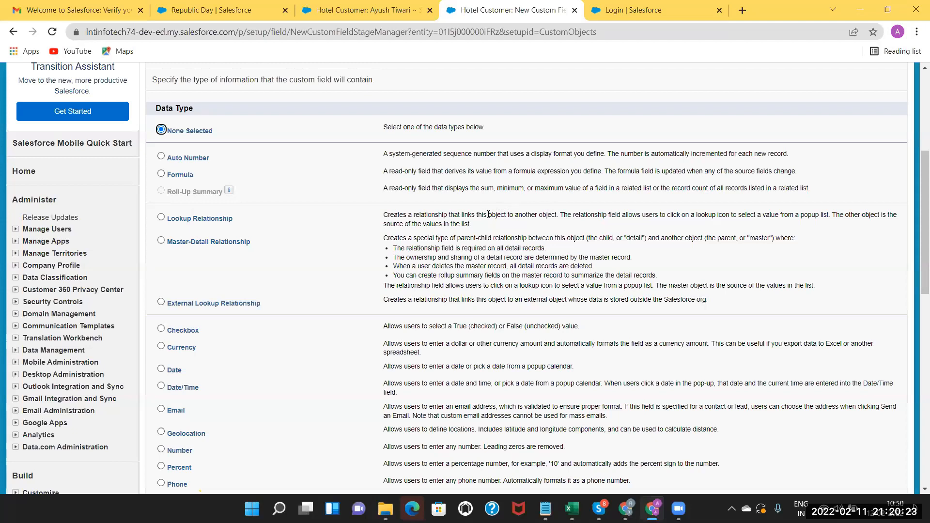
left_click_drag(488, 215, 561, 215)
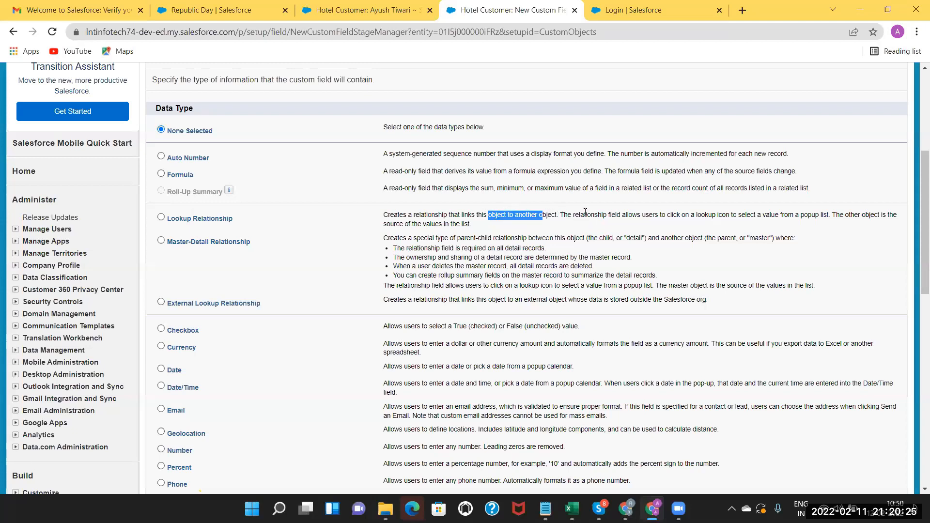
left_click(652, 217)
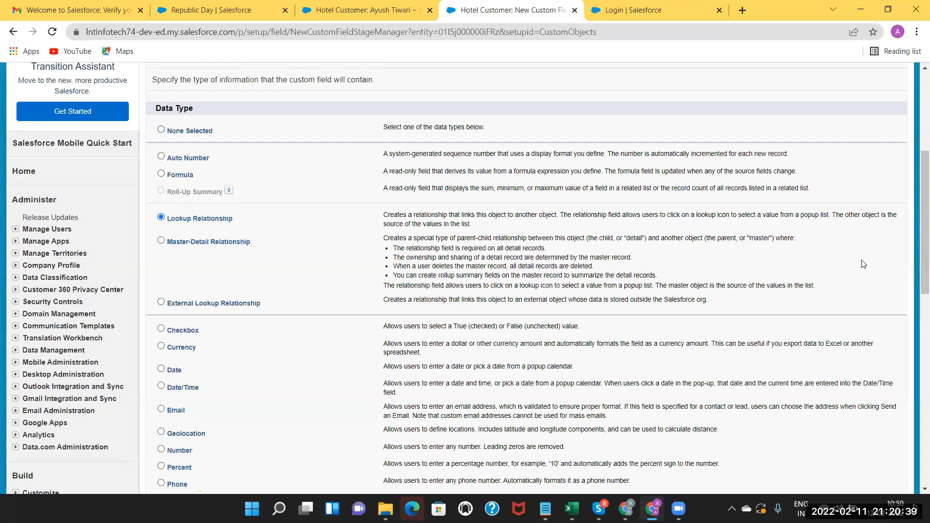
scroll(870, 275, "down", 4)
Choose Hotel as the Related To object and continue to the field label step.
scroll(869, 274, "down", 4)
left_click(868, 272)
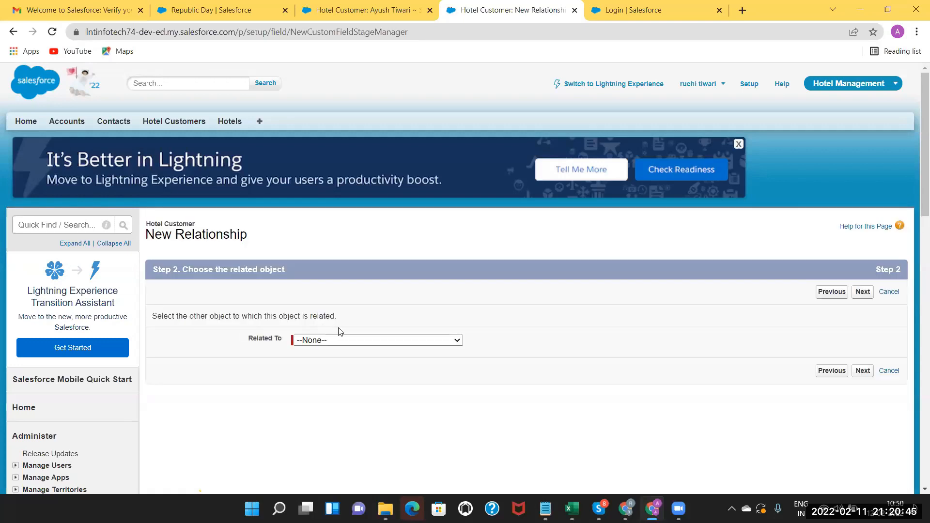
left_click(346, 341)
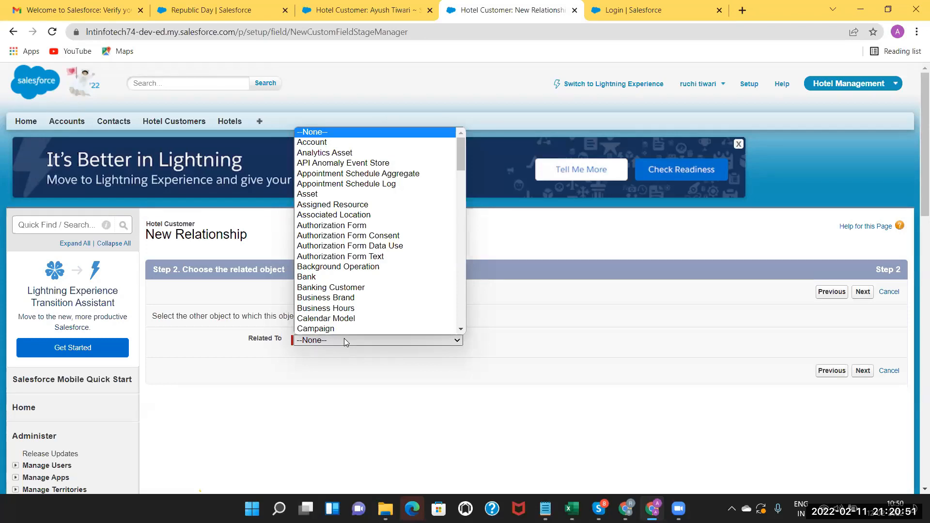
scroll(310, 213, "down", 1)
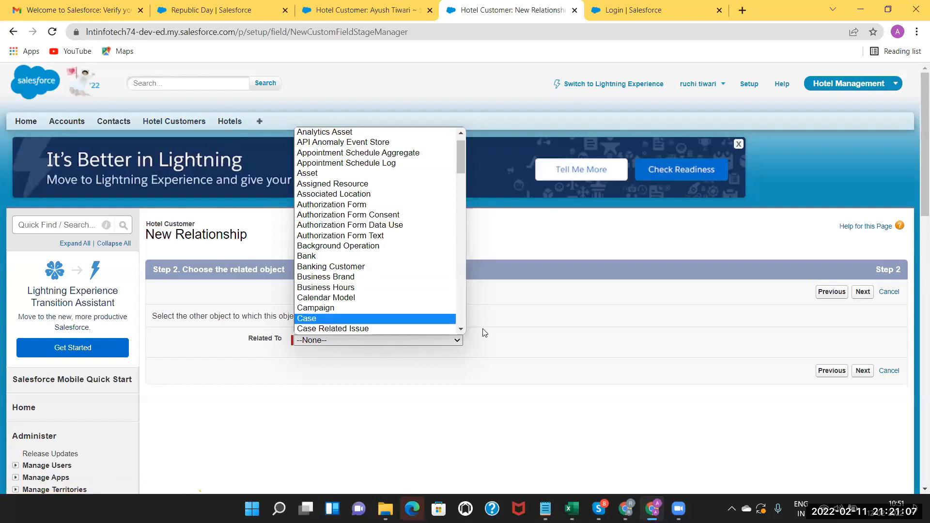
scroll(461, 328, "down", 6)
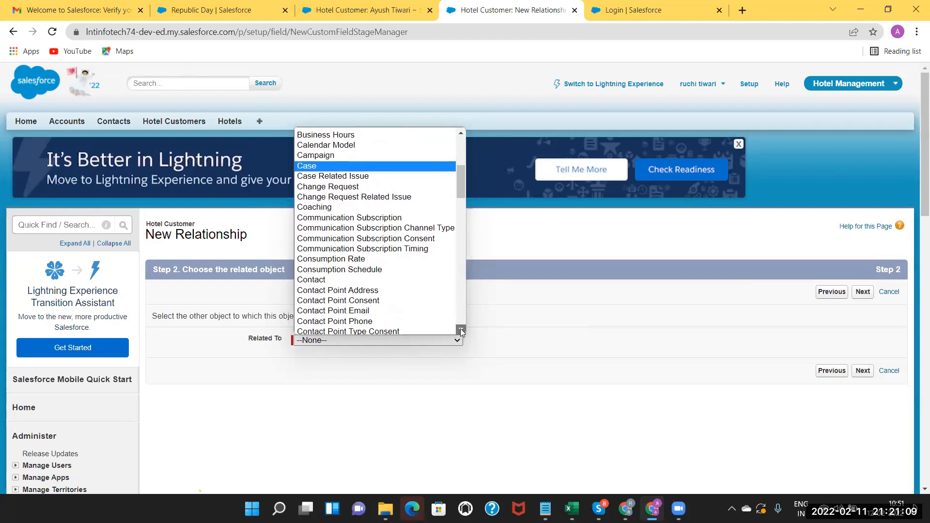
scroll(373, 280, "down", 4)
left_click(303, 330)
left_click(303, 330)
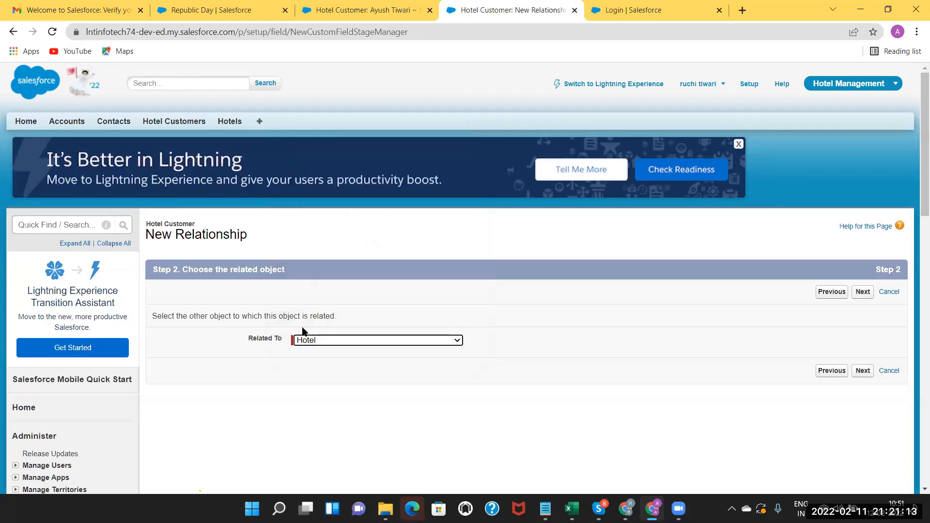
left_click(863, 371)
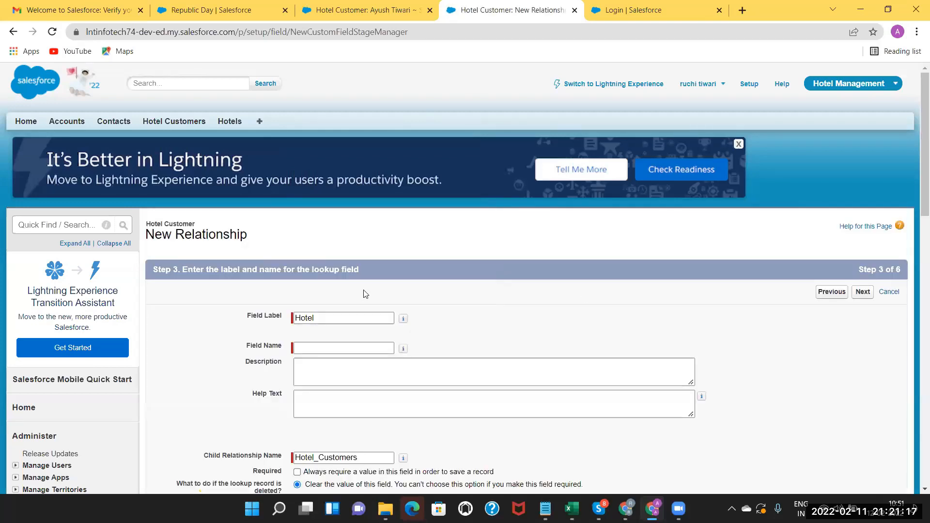
Enter 'Hotel' as the lookup field's label and name.
left_click(311, 348)
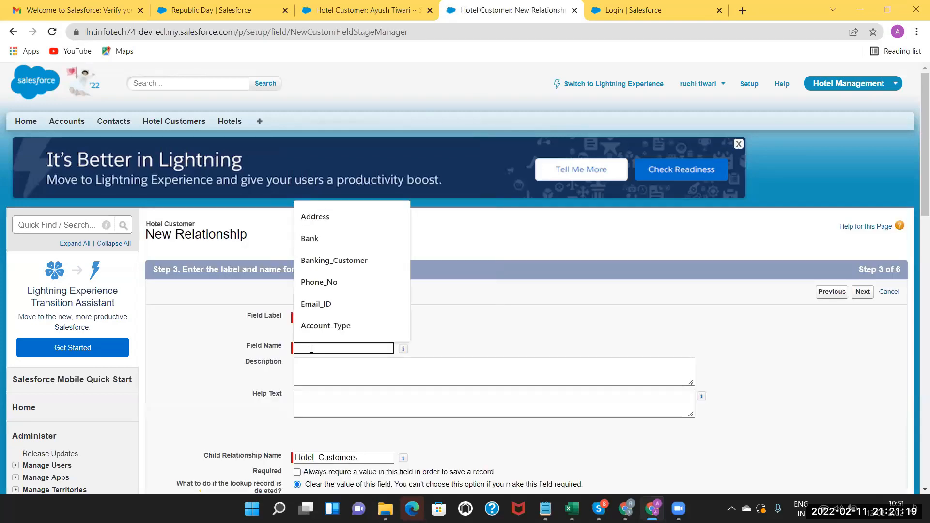
type("Hotel")
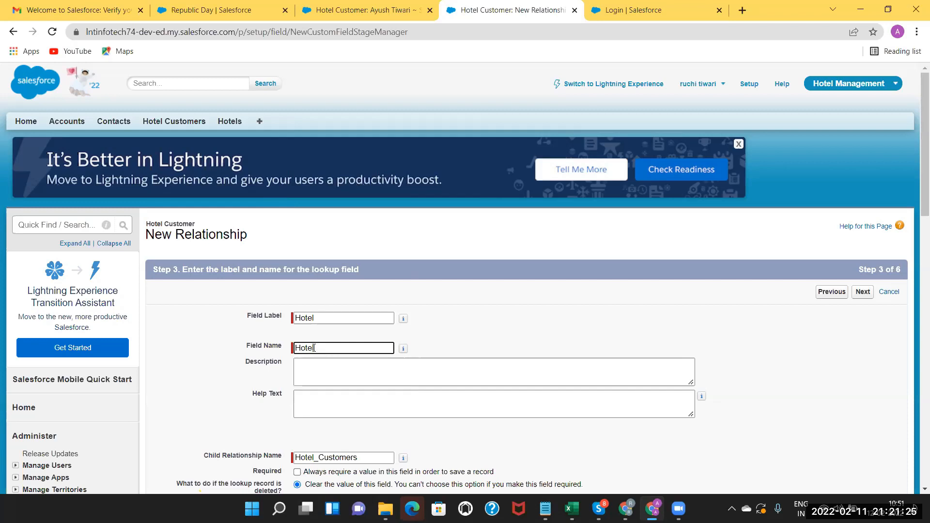
left_click(311, 375)
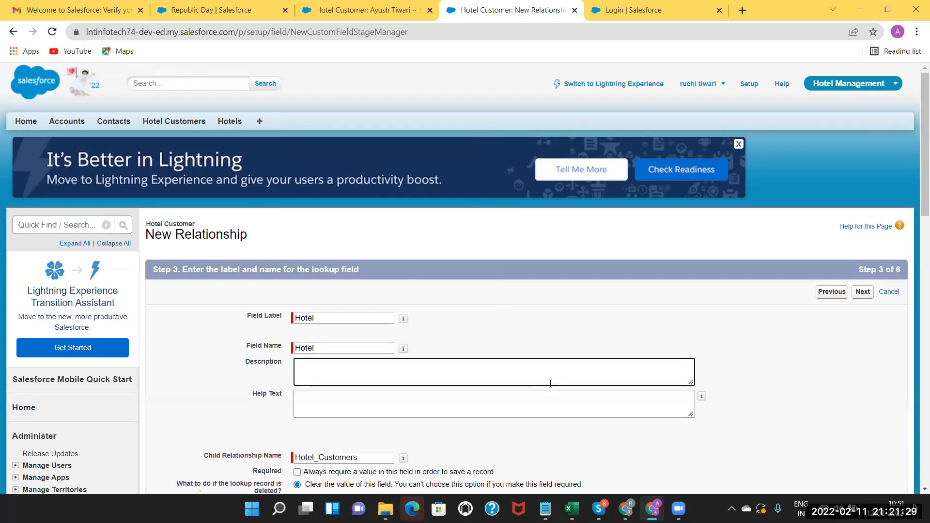
scroll(916, 235, "down", 1)
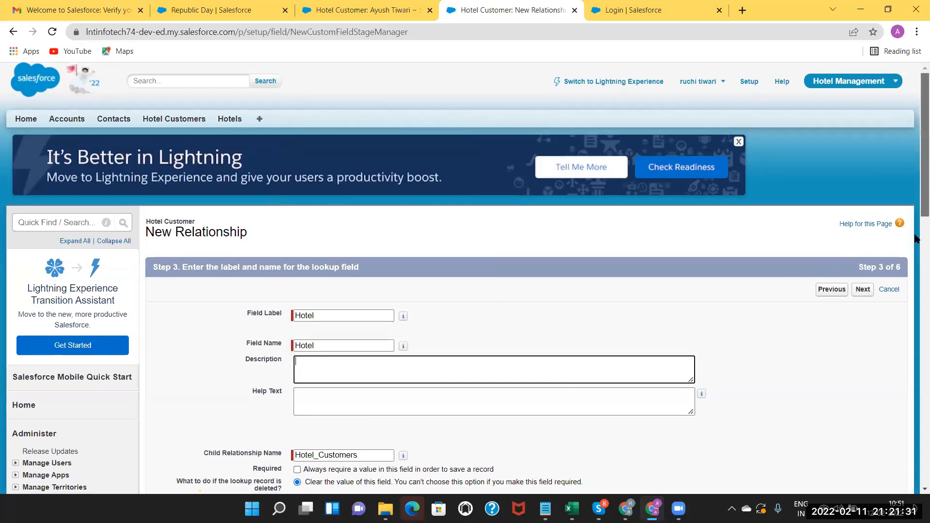
scroll(916, 235, "down", 4)
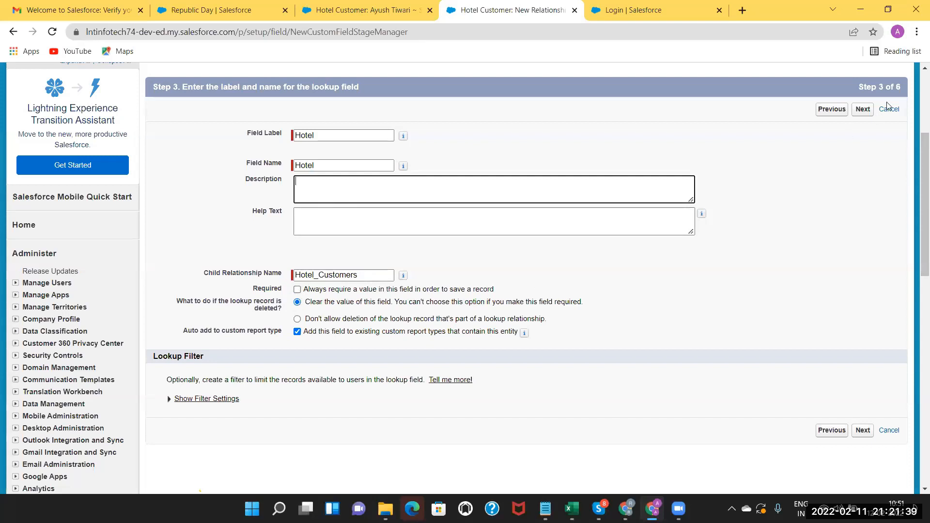
Accept field-level security, add the field to Hotel Customer Layout, and save it.
left_click(863, 109)
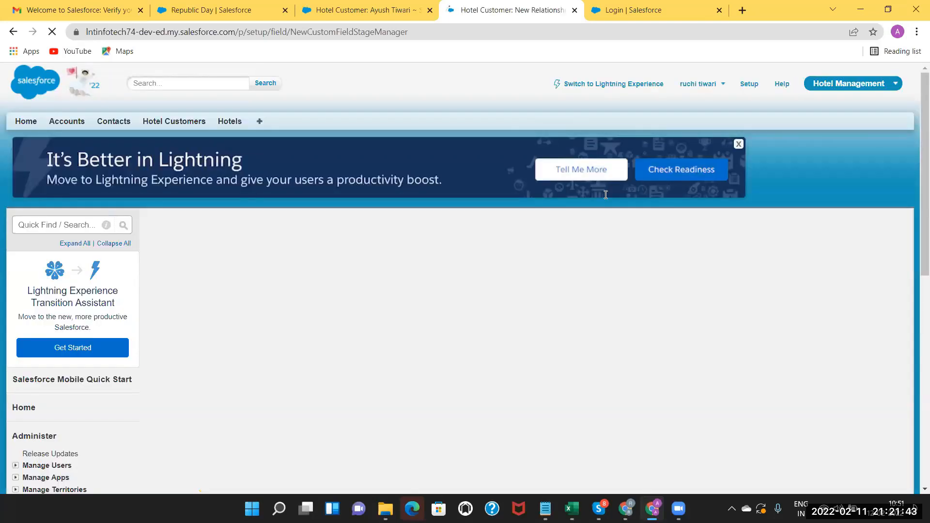
left_click(863, 292)
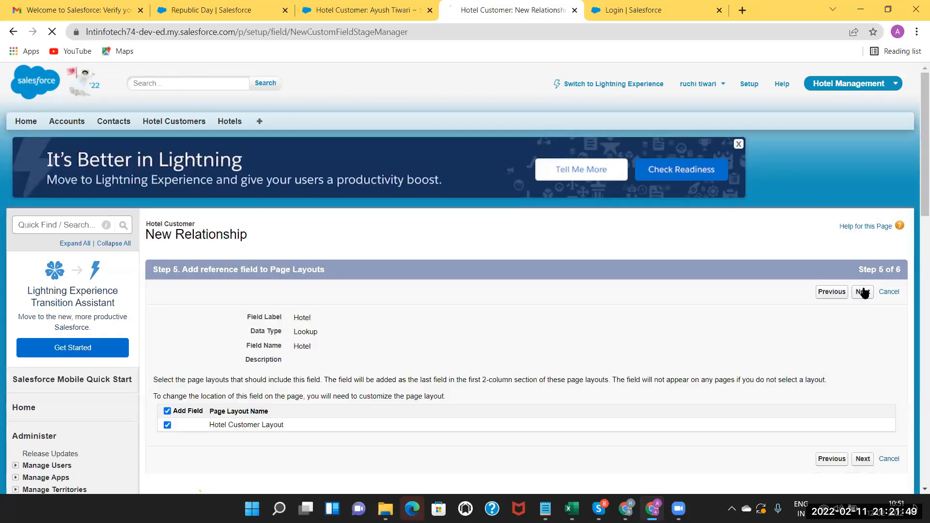
left_click(864, 292)
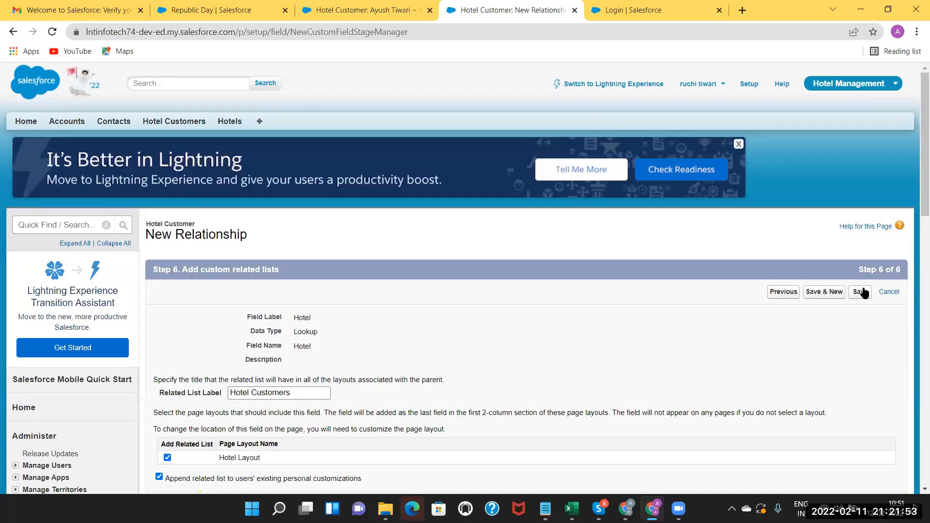
left_click(860, 296)
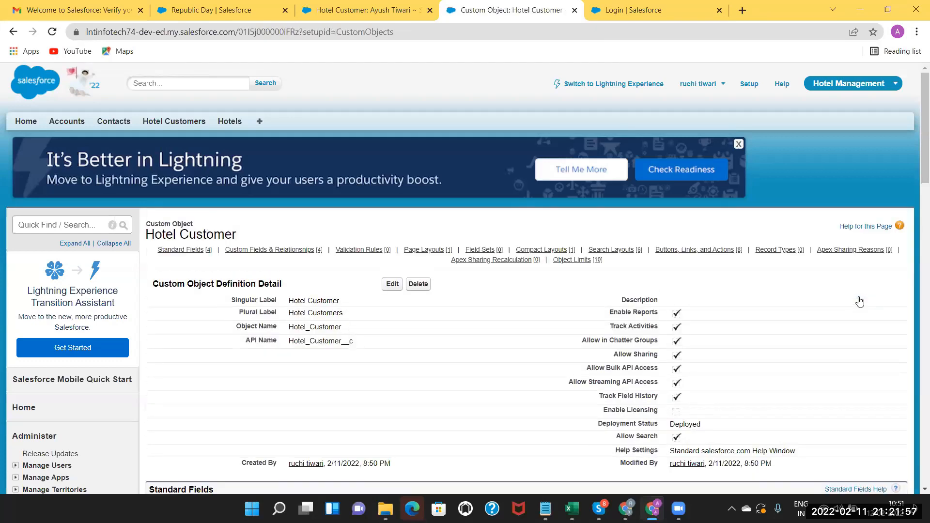
left_click_drag(916, 161, 917, 269)
scroll(368, 193, "down", 1)
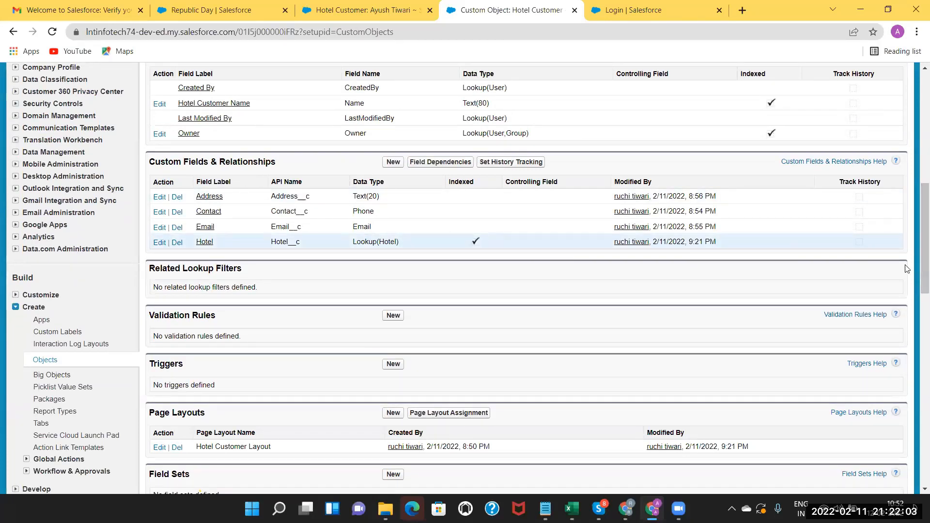
scroll(917, 273, "up", 2)
scroll(453, 173, "up", 8)
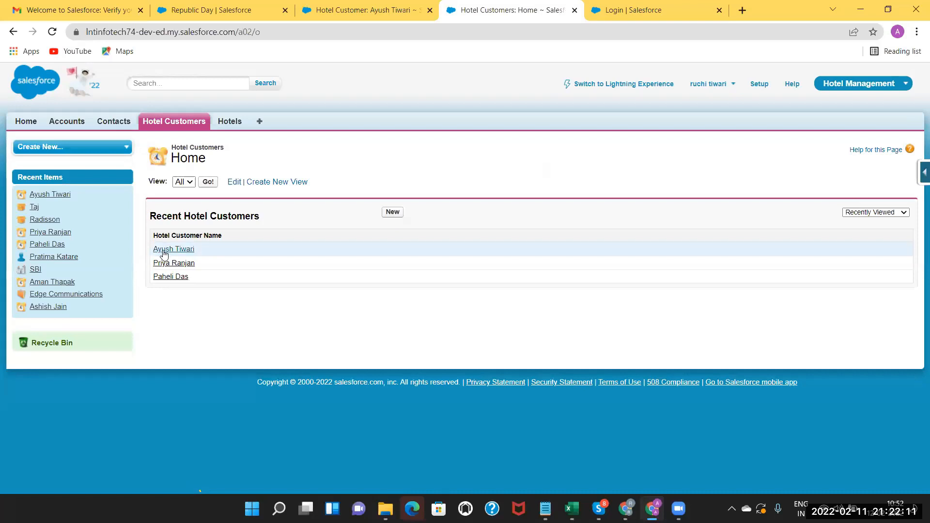
Set the first hotel customer's Hotel to Radisson and save.
left_click(163, 250)
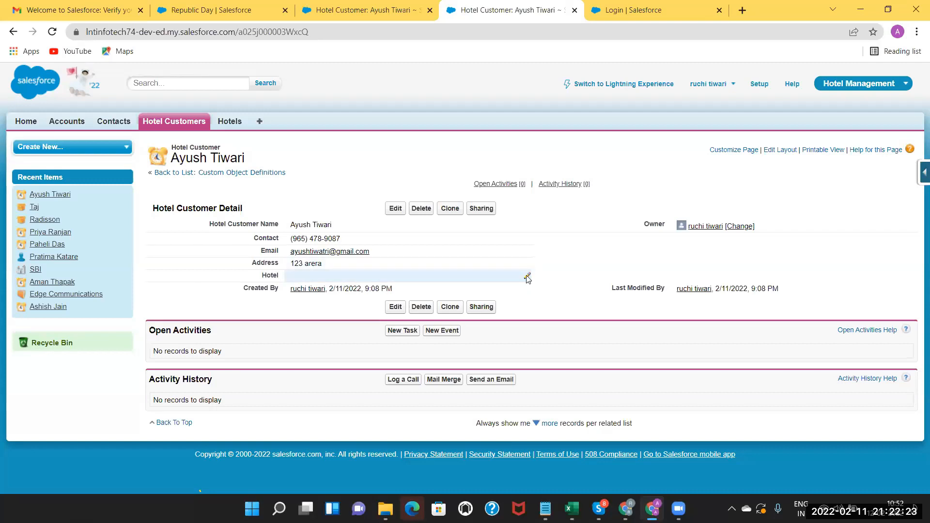
left_click(396, 212)
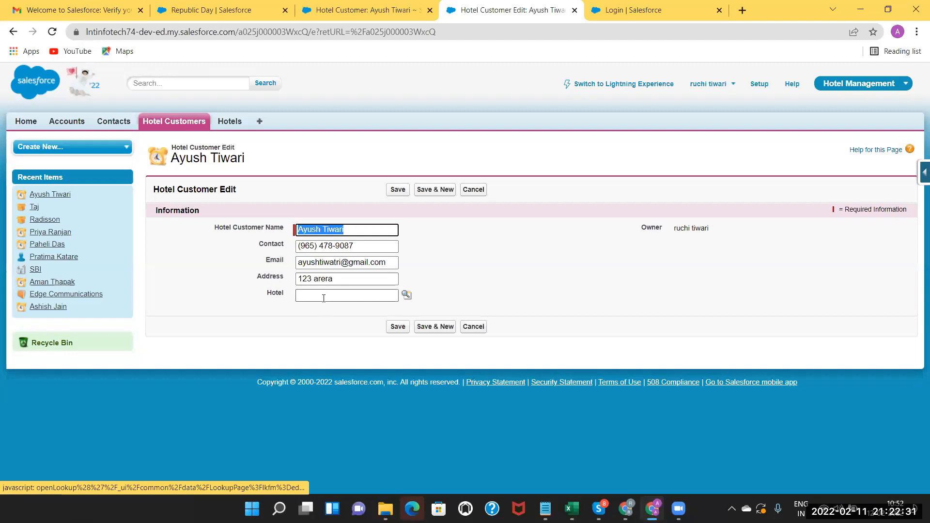
left_click(407, 295)
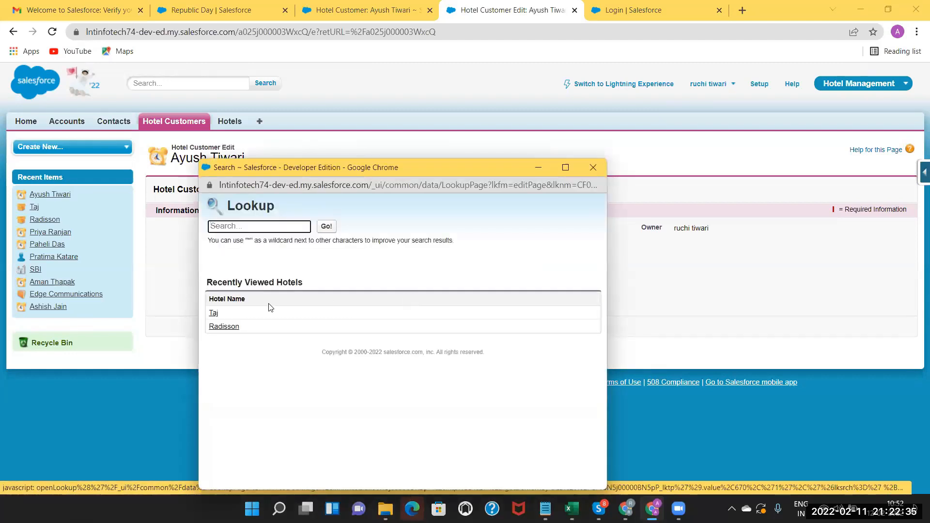
left_click(223, 327)
left_click(404, 327)
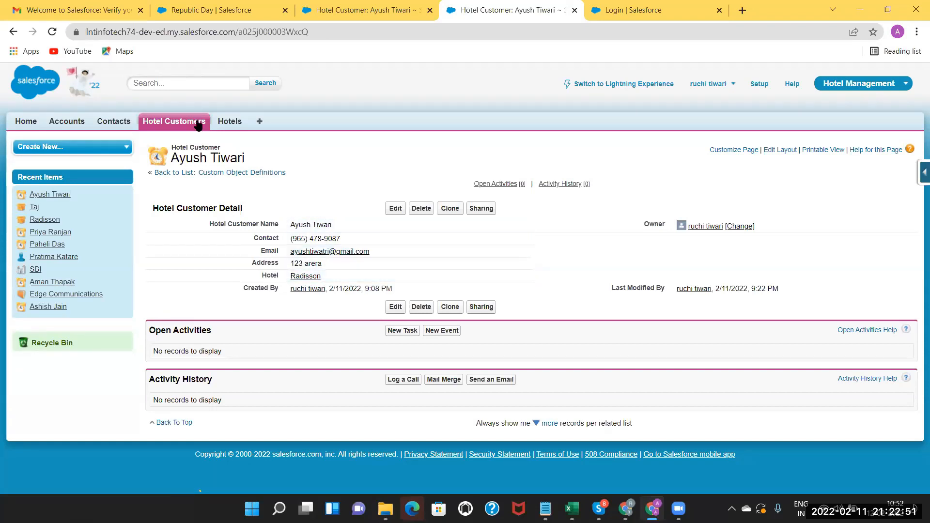
left_click(177, 124)
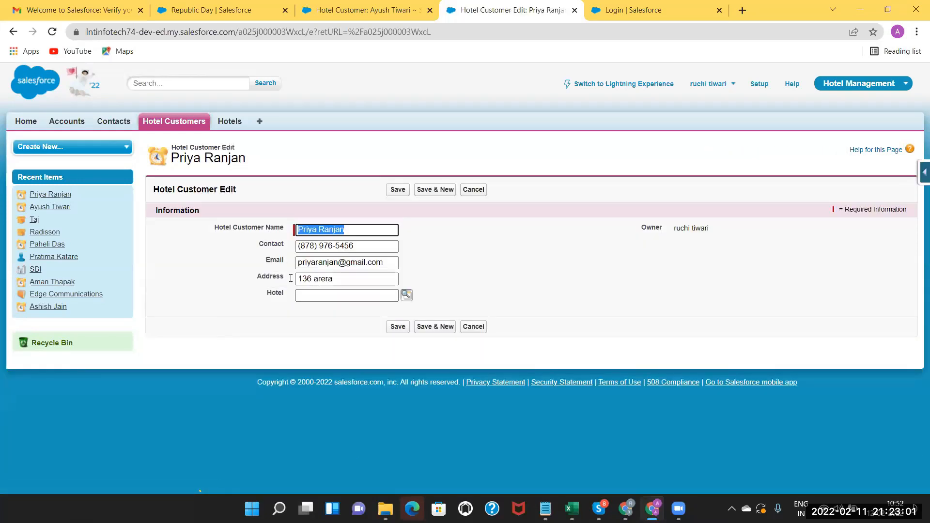
Set another customer's Hotel to Radisson, then start a new Hotel Customer record.
left_click(407, 296)
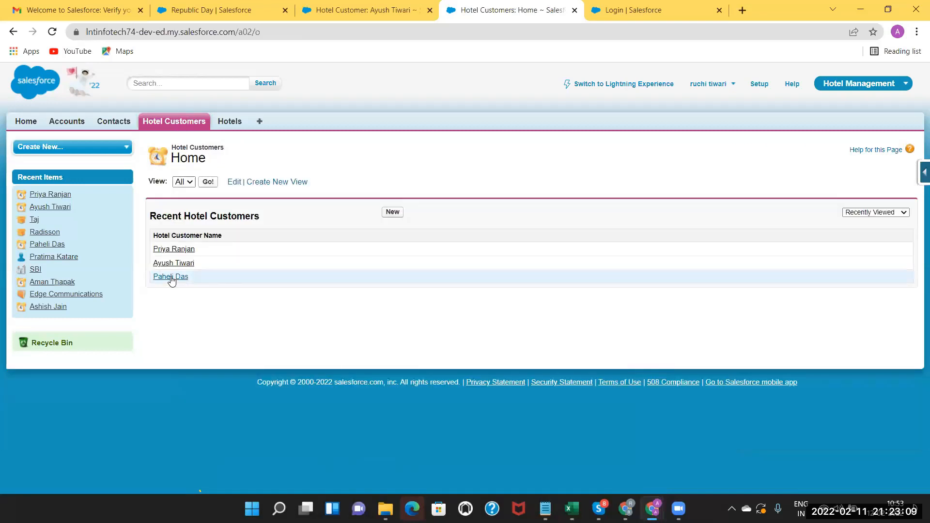
left_click(170, 278)
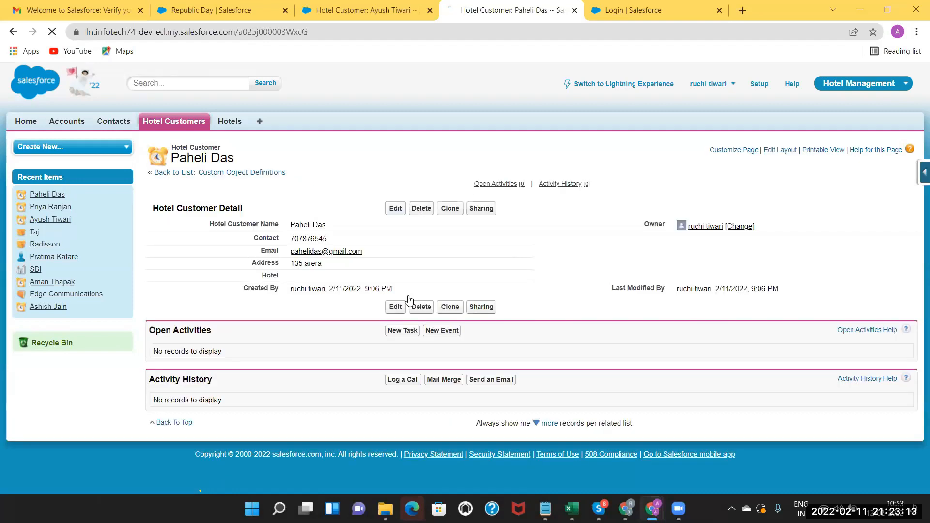
left_click(333, 290)
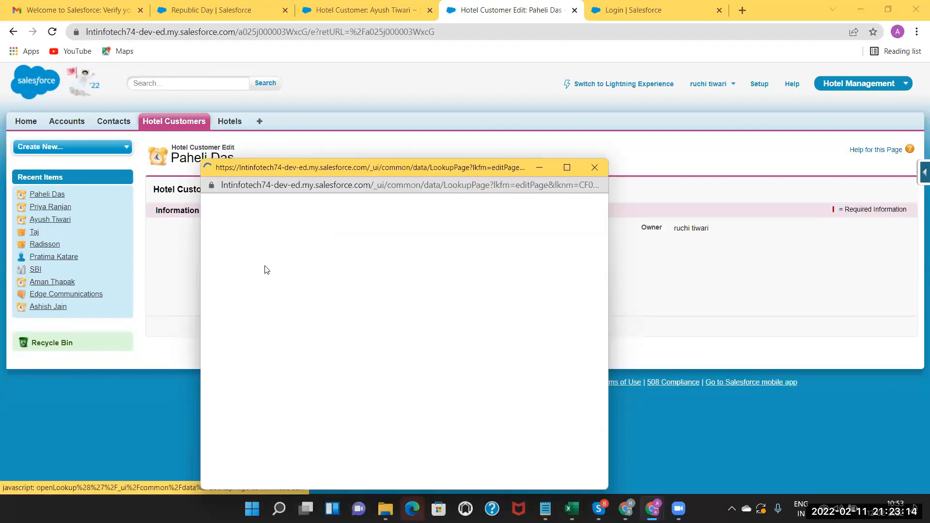
left_click(222, 330)
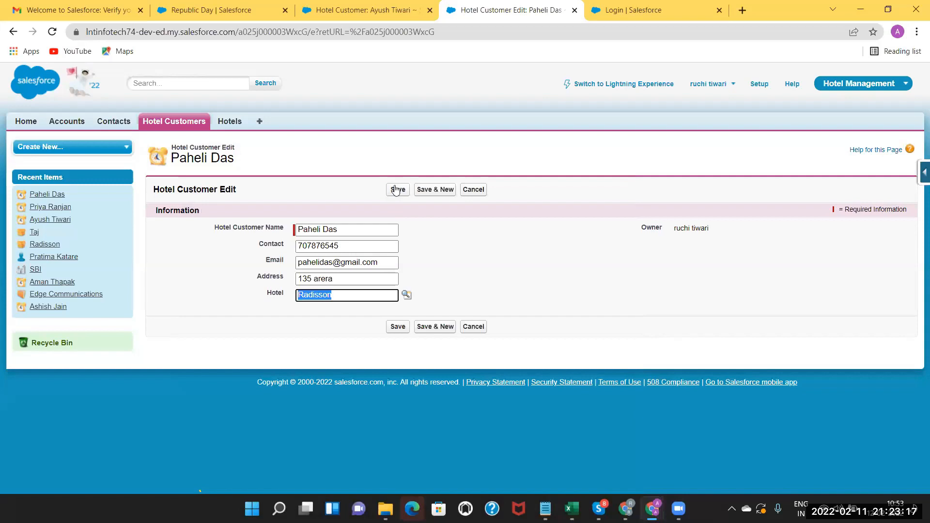
left_click(395, 190)
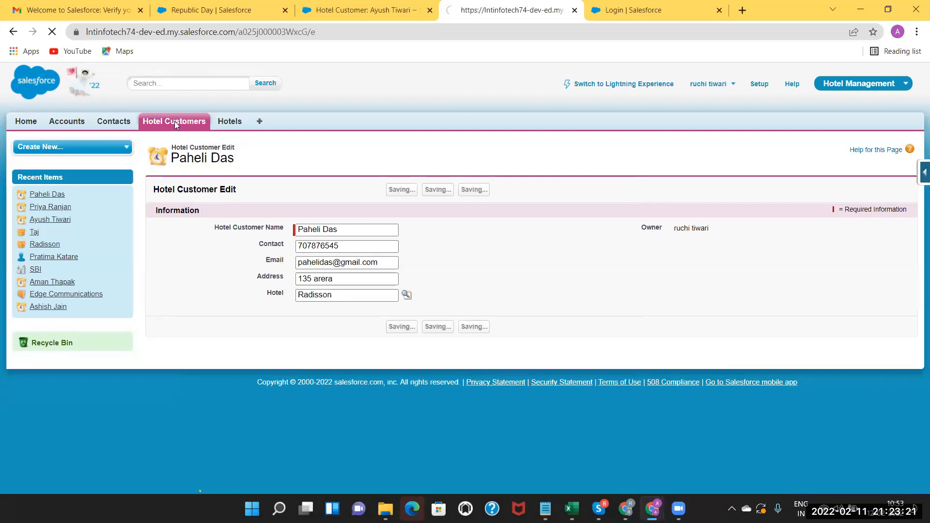
left_click(175, 122)
left_click(394, 212)
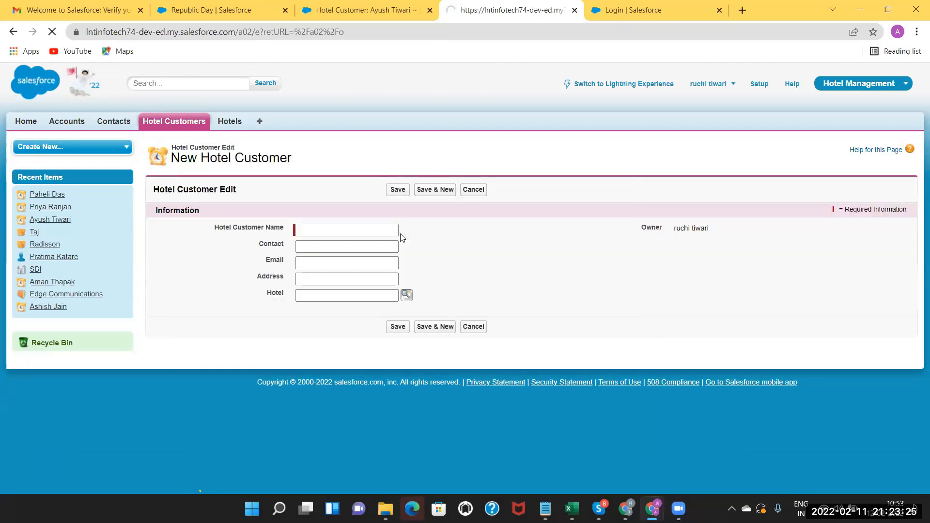
Fill in the new customer's name, contact number, e-mail and address.
left_click(339, 228)
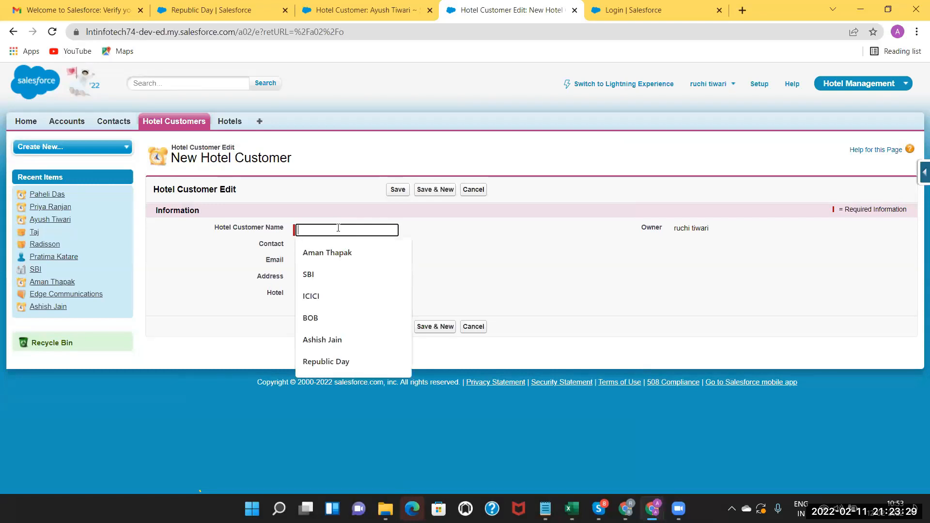
type("Am")
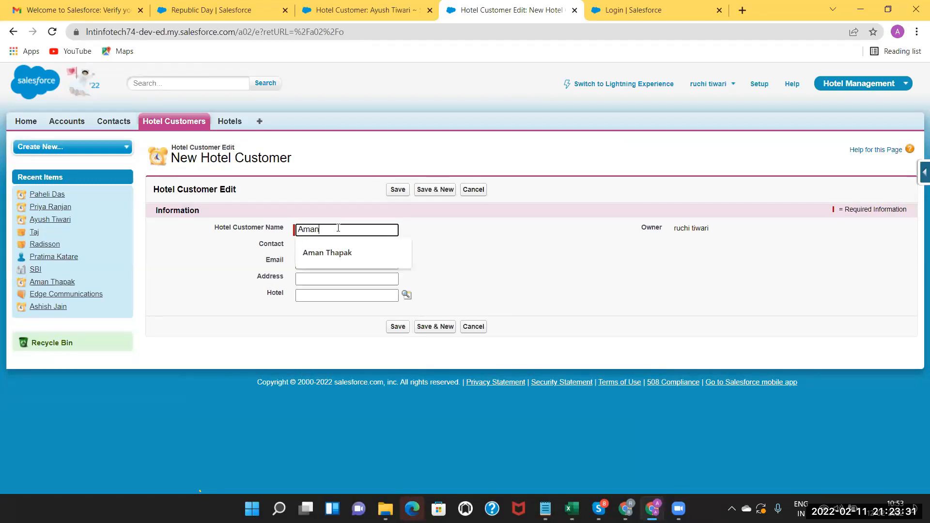
type("an")
left_click(342, 260)
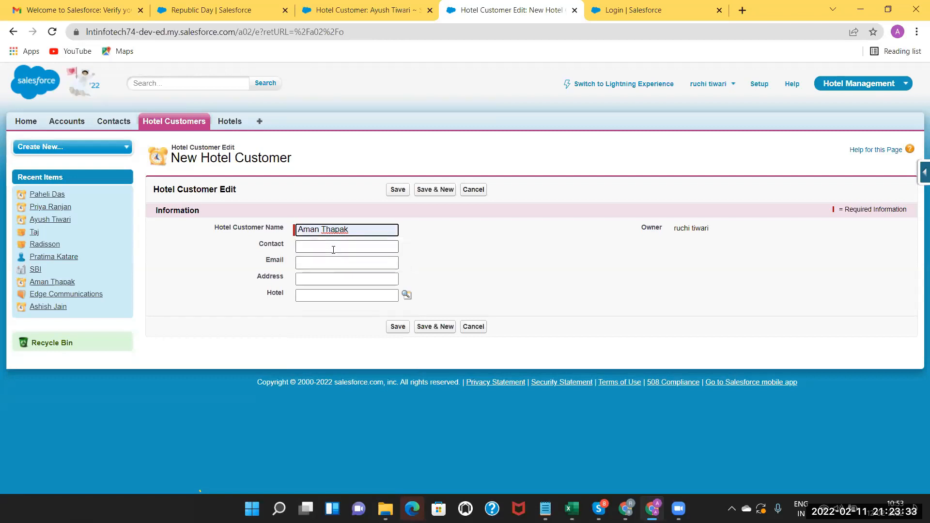
left_click(333, 245)
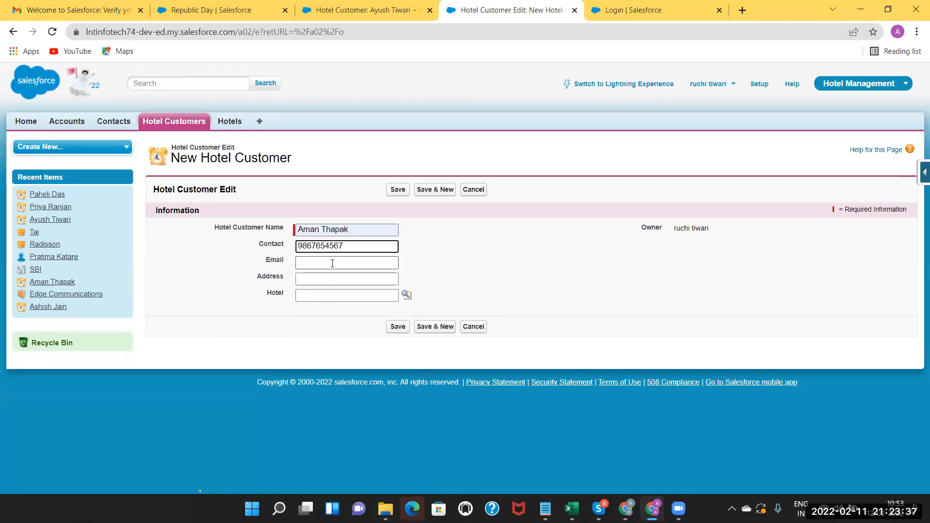
left_click(332, 263)
left_click(322, 279)
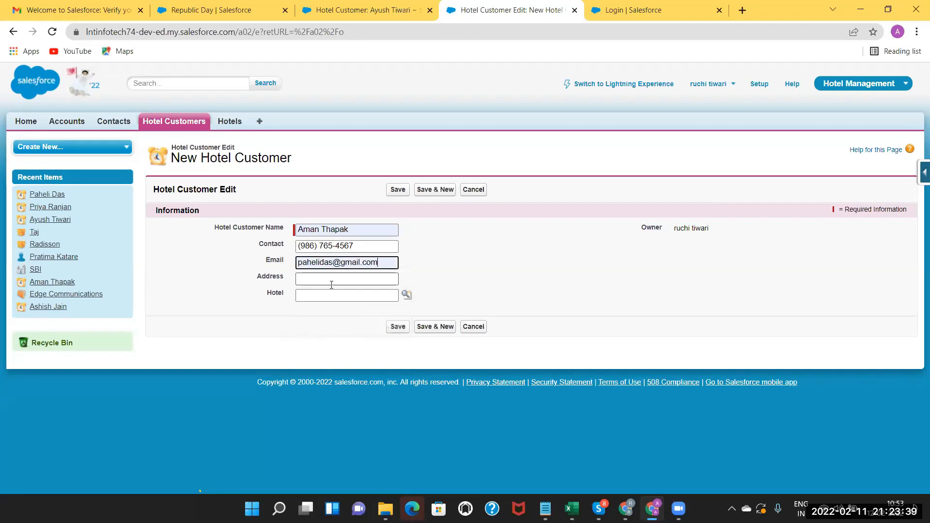
left_click(322, 278)
left_click(406, 300)
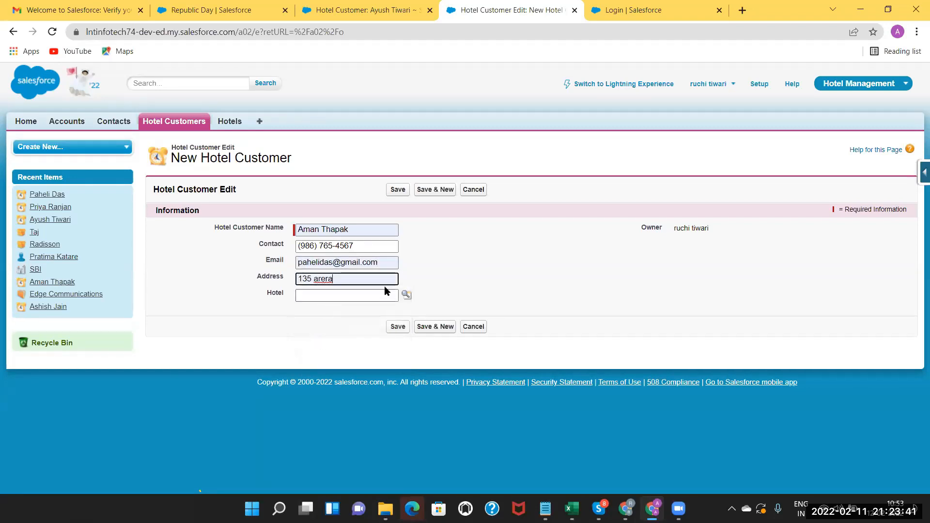
Set the new customer's Hotel to Radisson and save the record.
left_click(406, 294)
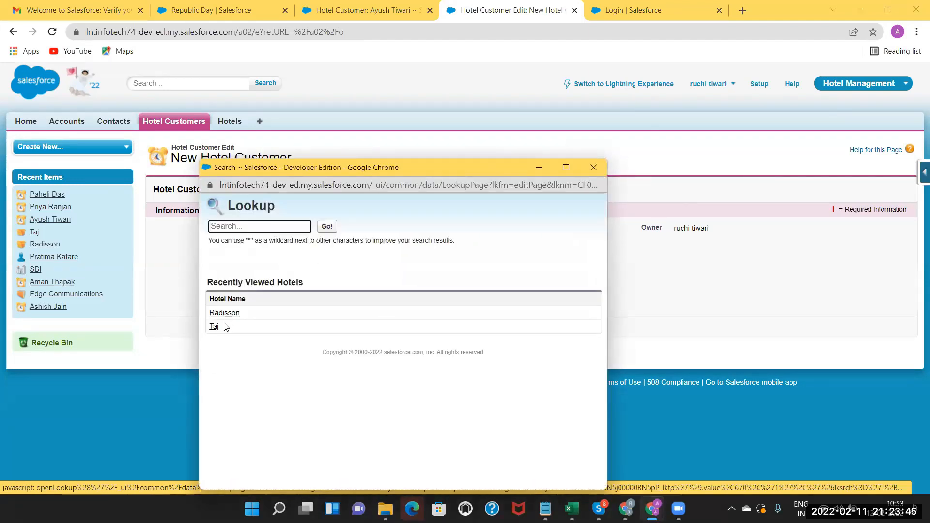
left_click(225, 314)
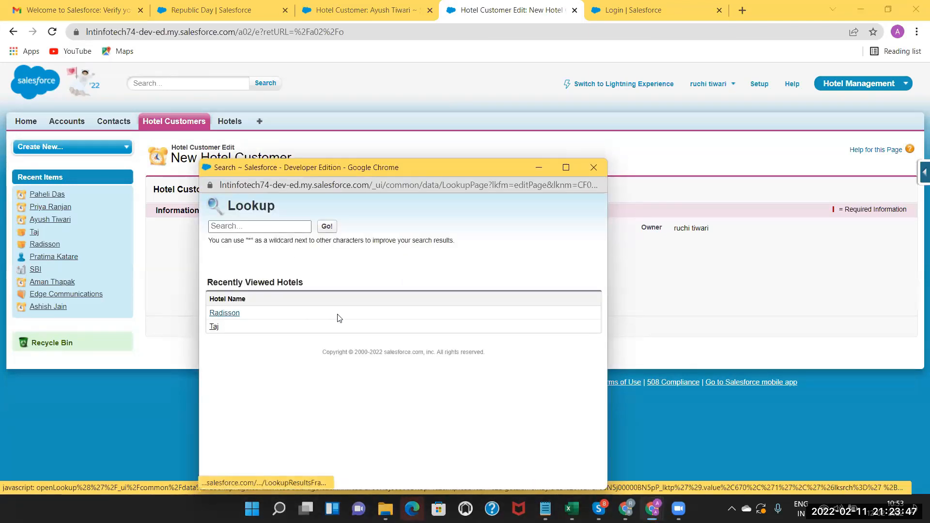
left_click(398, 327)
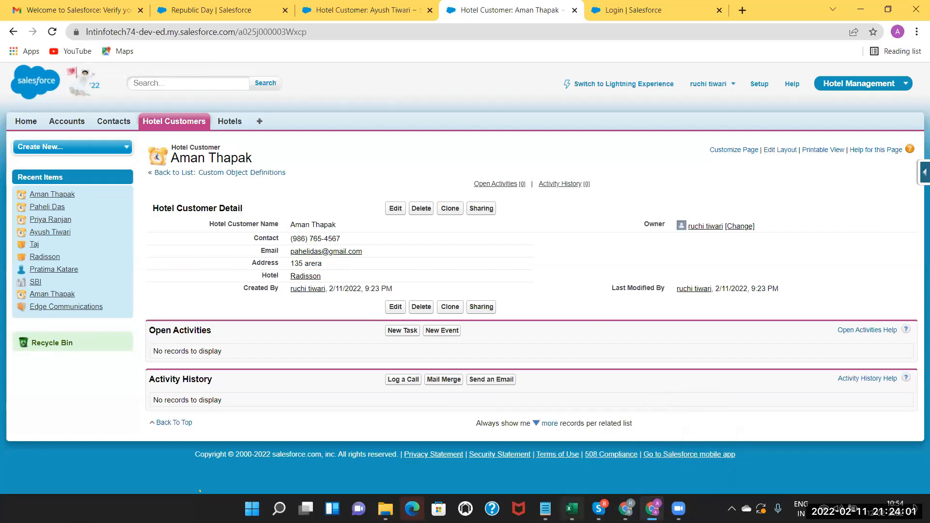
key("alt+Tab")
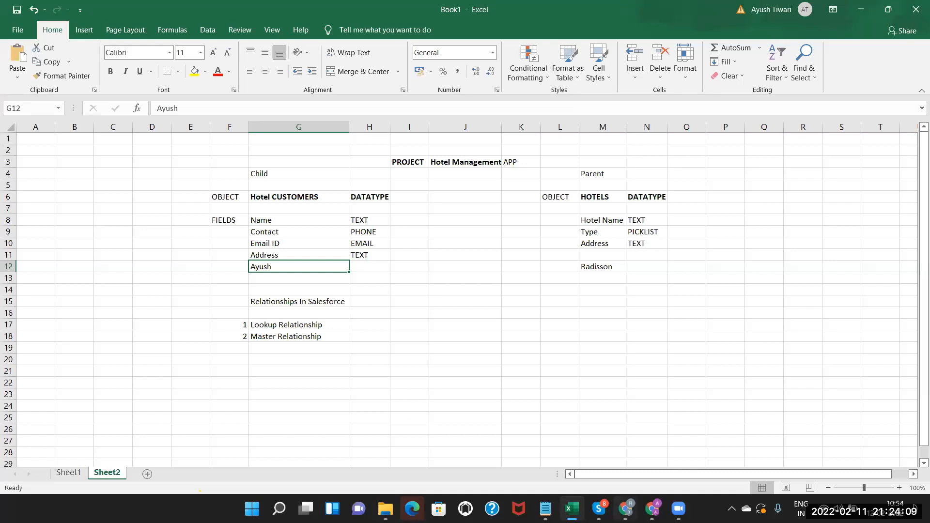
Return to the saved hotel customer's record in the Salesforce browser.
left_click(652, 509)
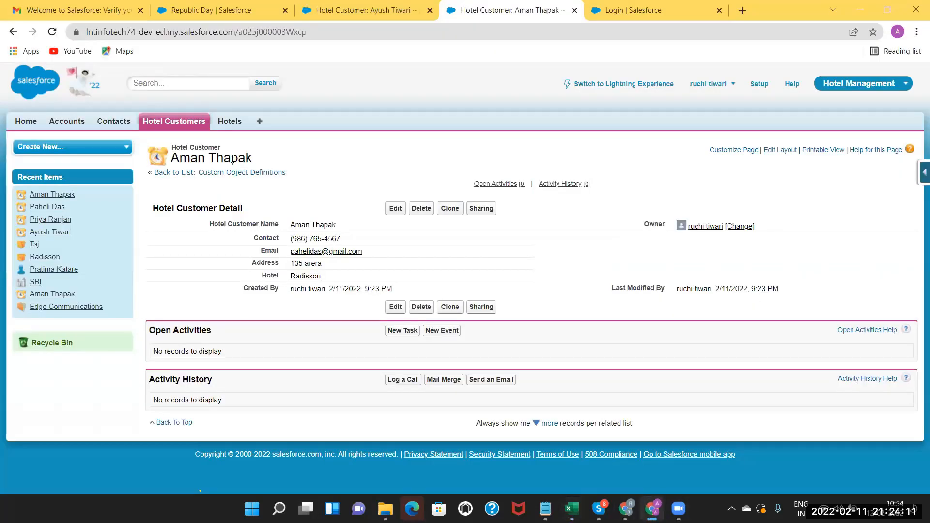
From the Hotel Customers list, start a new Hotel Customer and enter the customer's name.
left_click(171, 122)
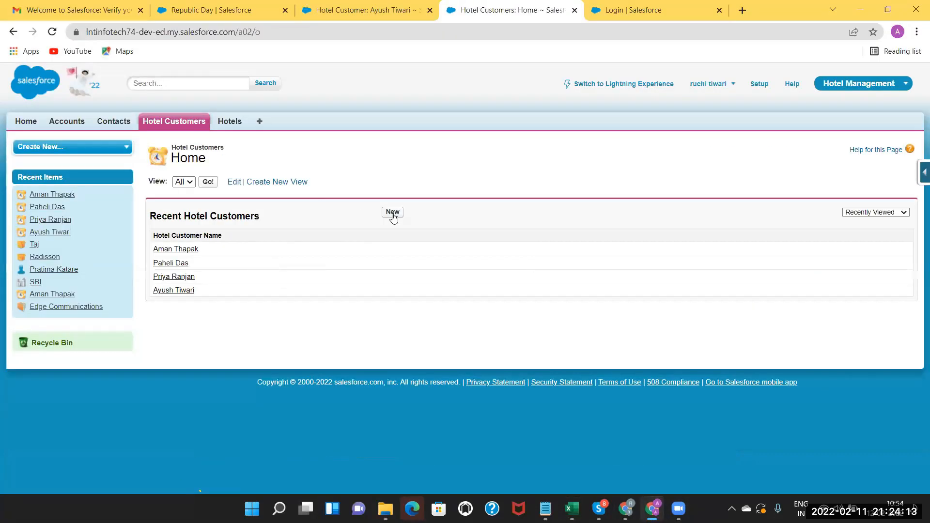
left_click(392, 213)
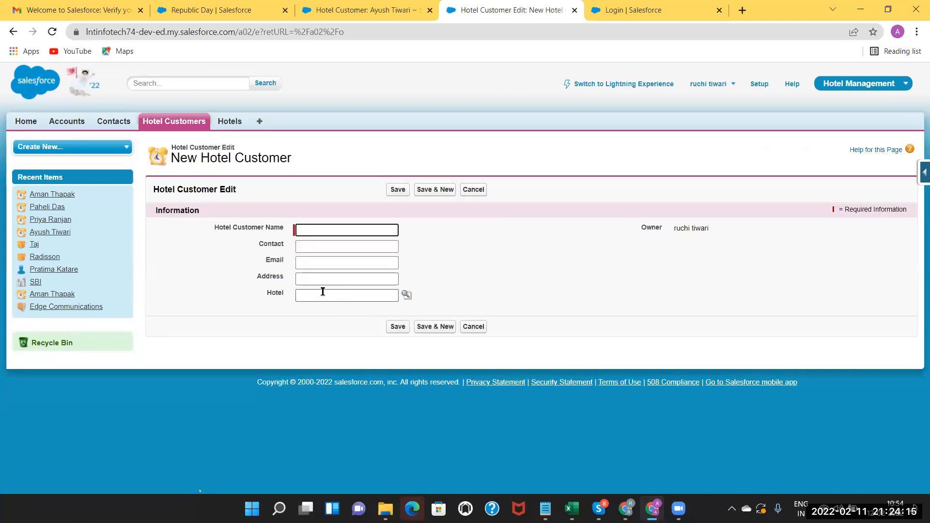
left_click(315, 228)
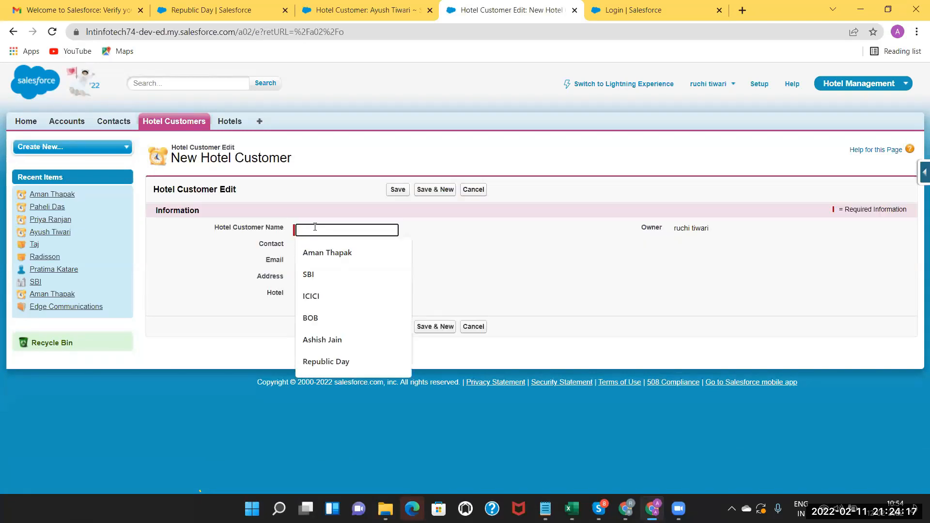
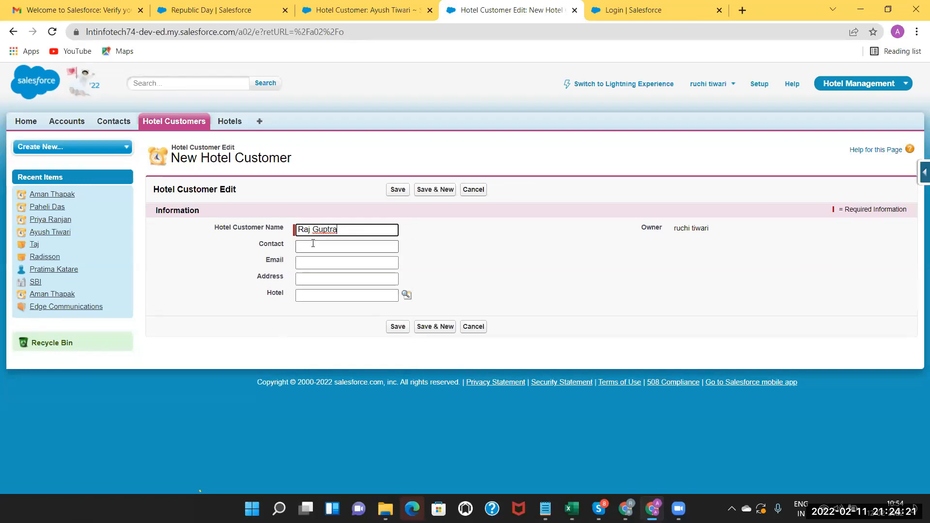
Fill contact number, e-mail and address from saved suggestions, leaving Hotel blank, and save.
left_click(313, 243)
left_click(314, 273)
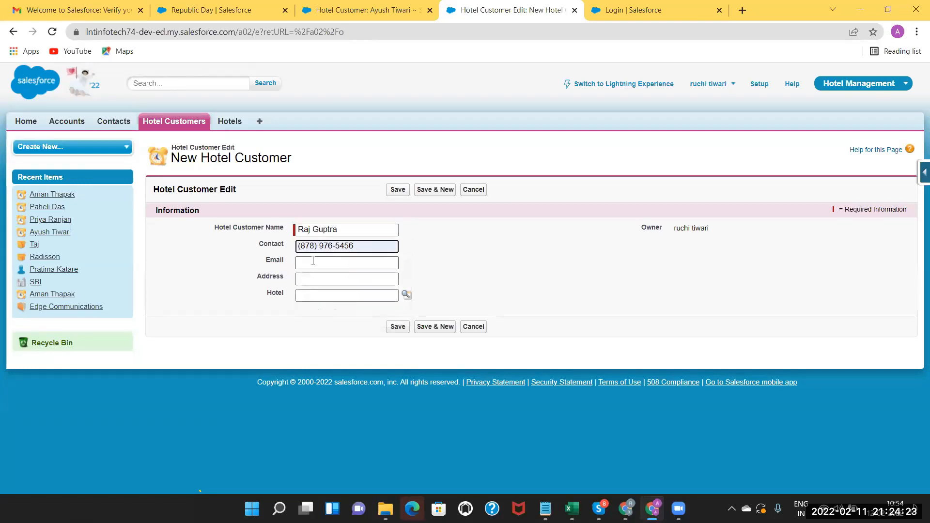
left_click(313, 261)
left_click(326, 308)
left_click(320, 279)
left_click(353, 309)
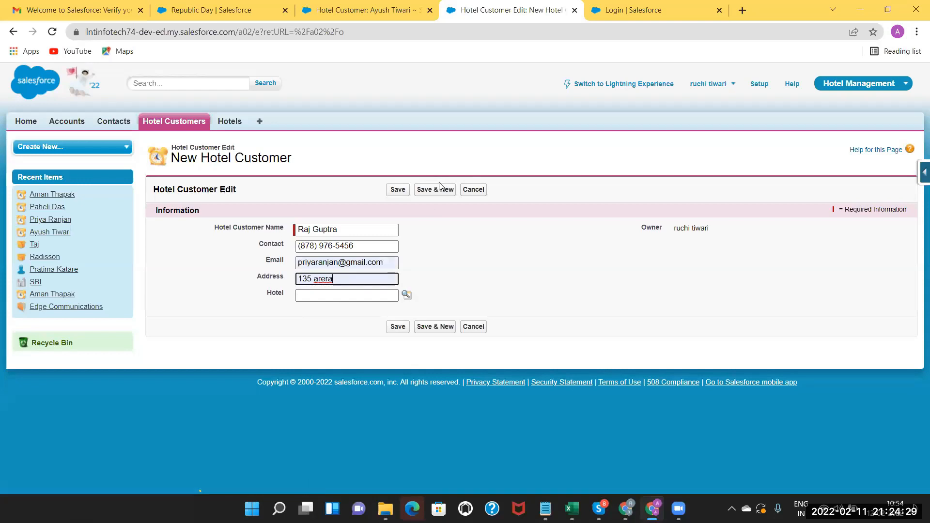
left_click(396, 190)
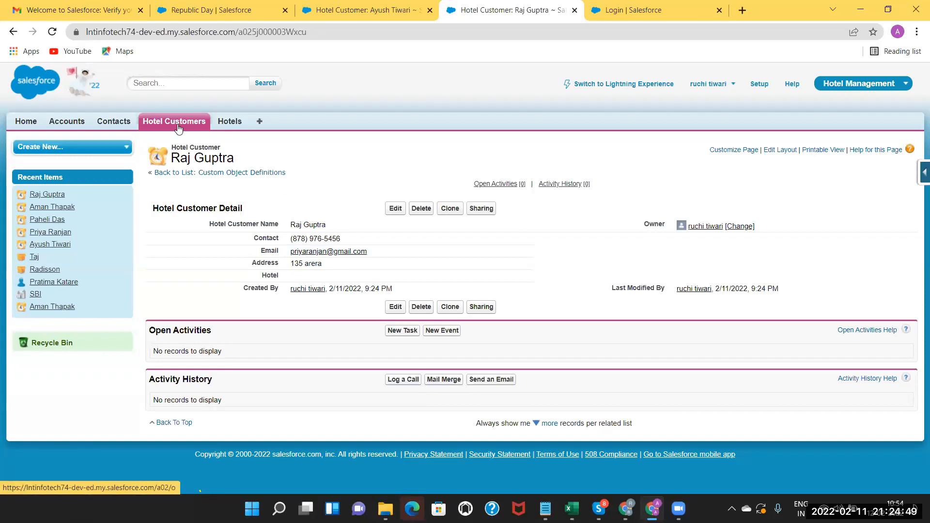
left_click(919, 174)
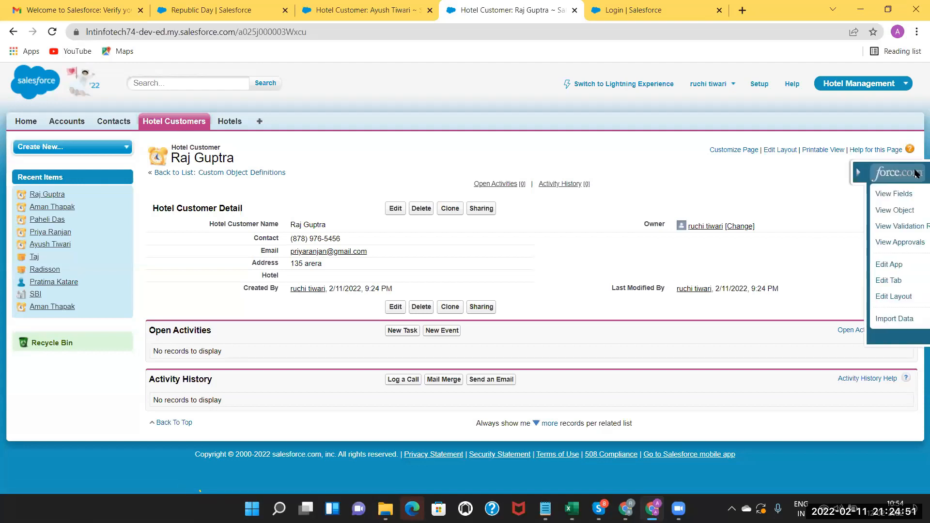
Start a new custom field from the Hotel Customer object's field list.
left_click(824, 195)
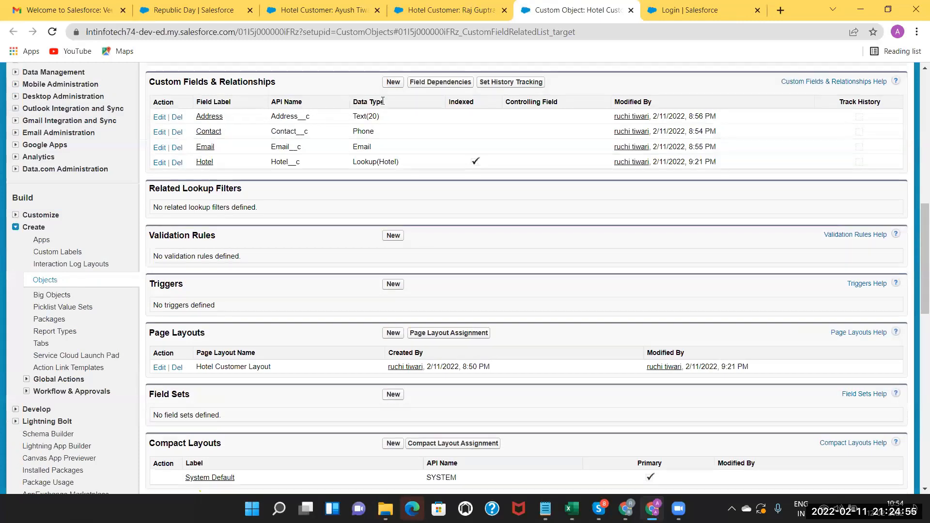
left_click(392, 84)
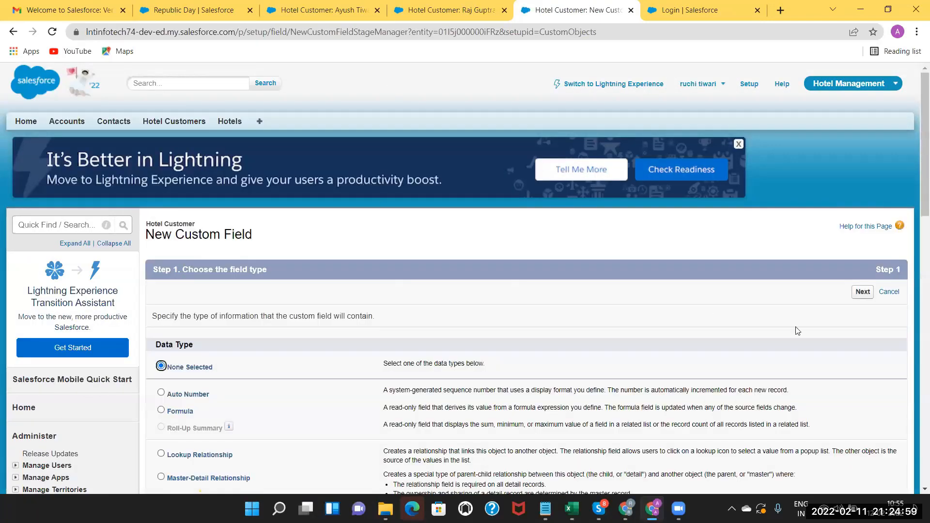
scroll(918, 261, "down", 2)
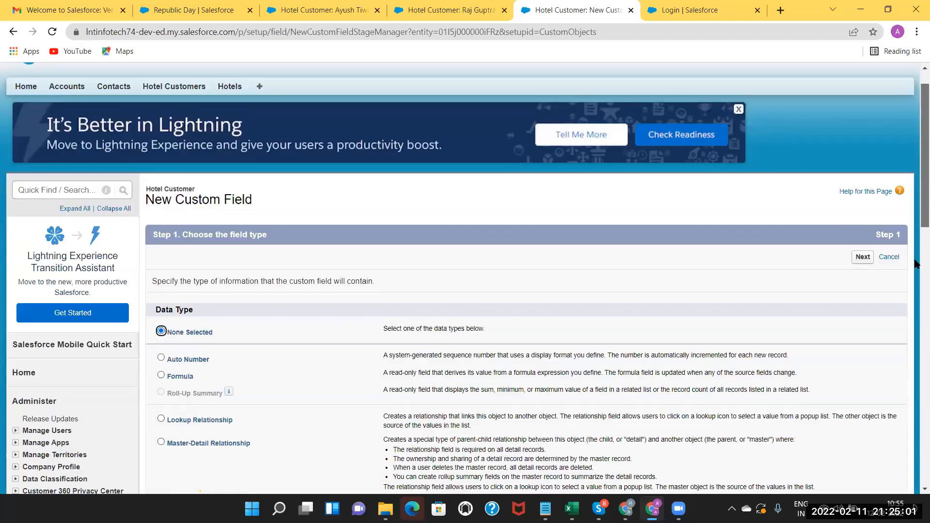
scroll(159, 262, "down", 2)
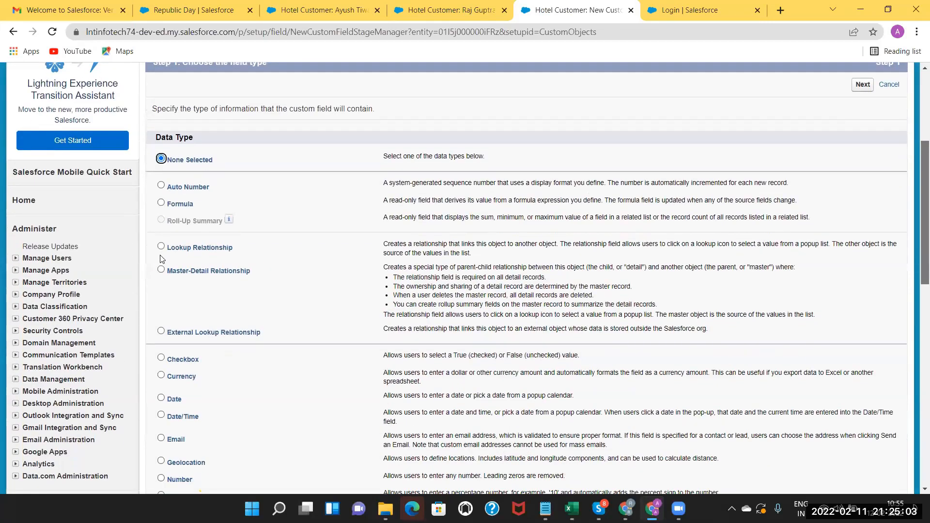
scroll(162, 259, "down", 1)
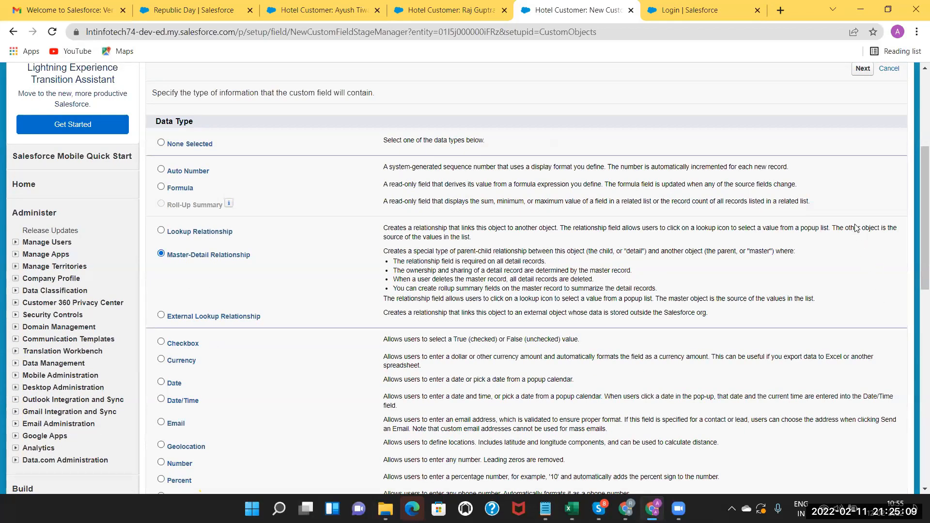
scroll(824, 229, "down", 1)
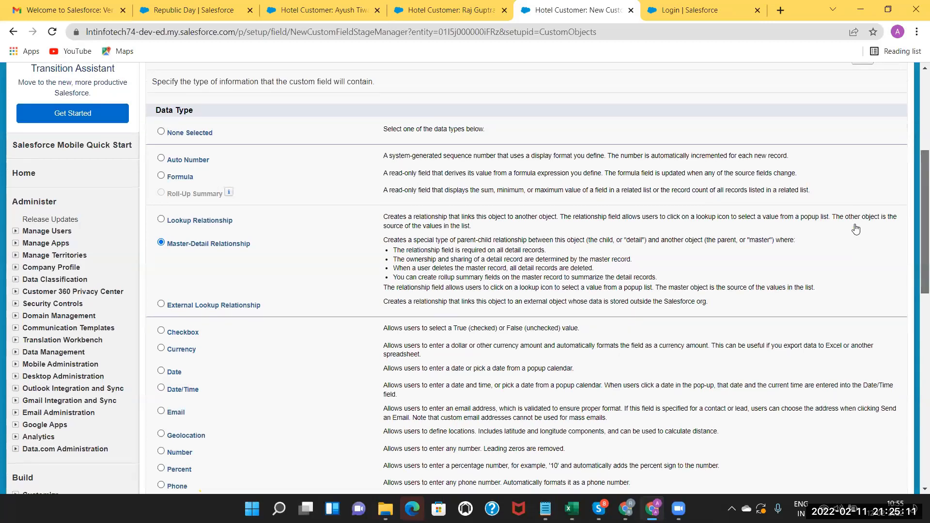
scroll(706, 289, "down", 3)
scroll(460, 345, "down", 2)
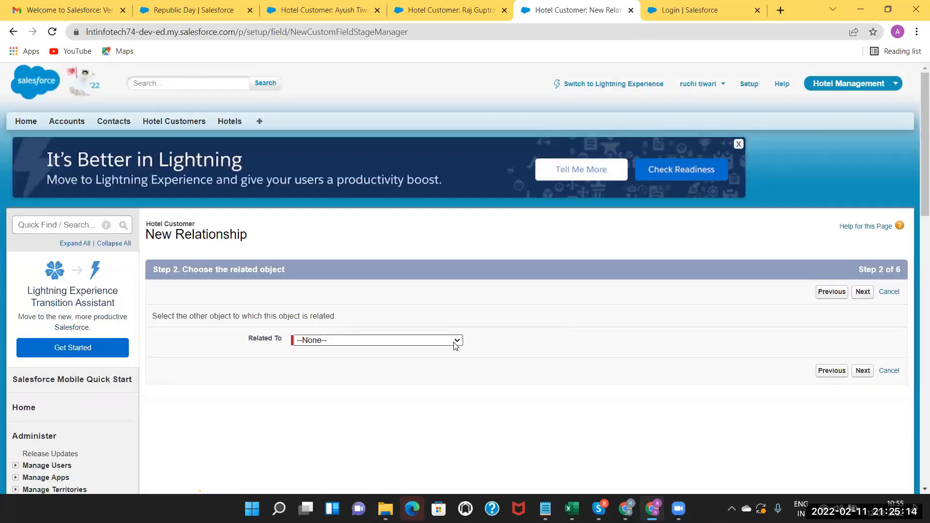
Browse the Related To object list without choosing, abandon the field, and return to Hotel Customers.
left_click(455, 341)
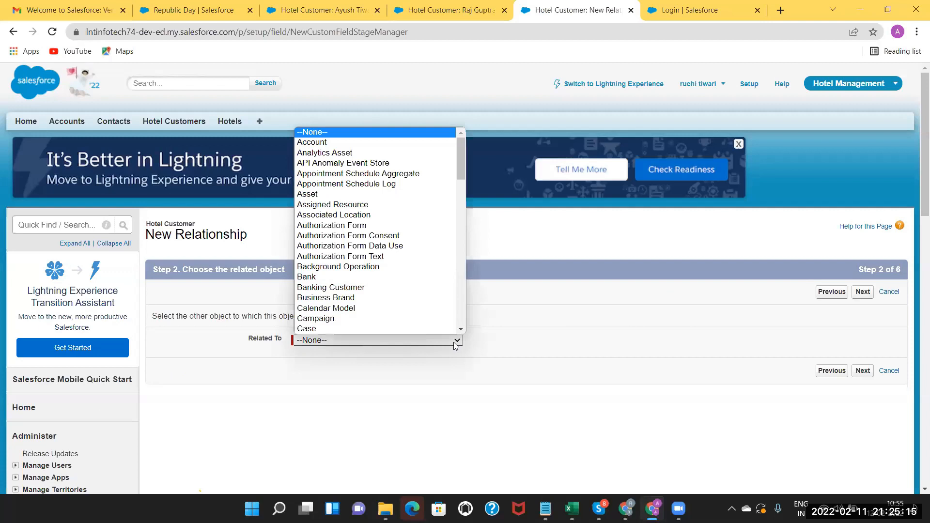
left_click(283, 286)
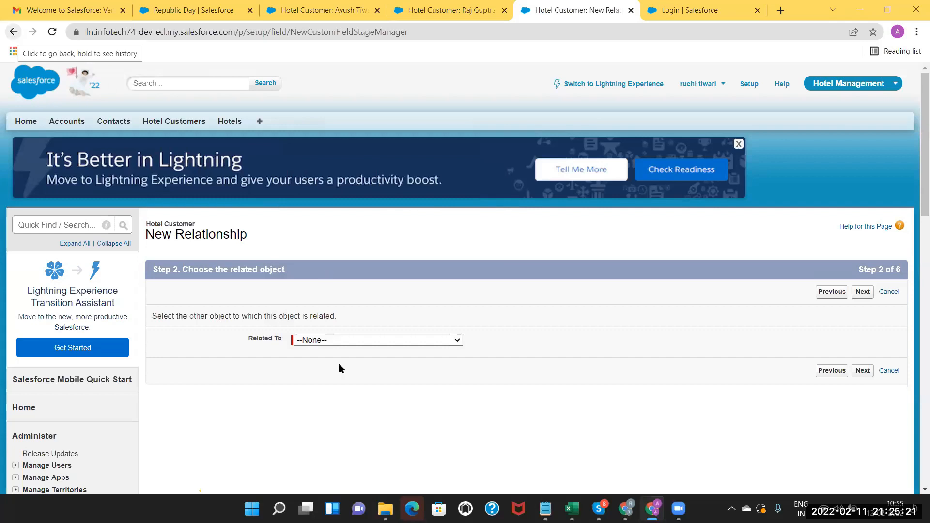
left_click(427, 340)
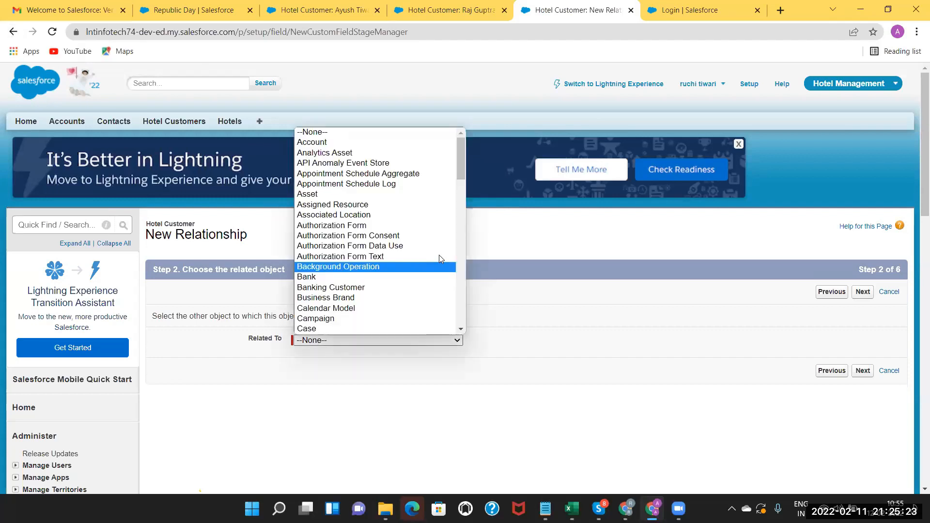
left_click(464, 214)
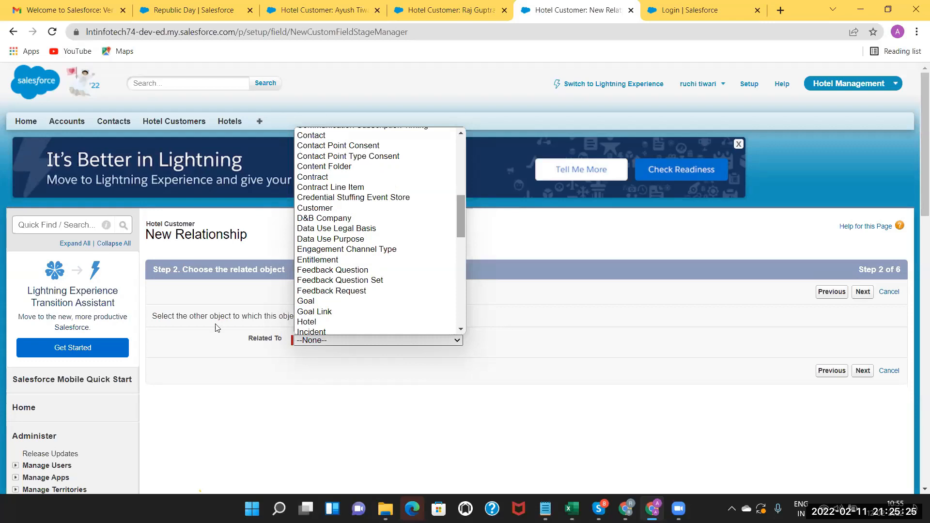
left_click(219, 363)
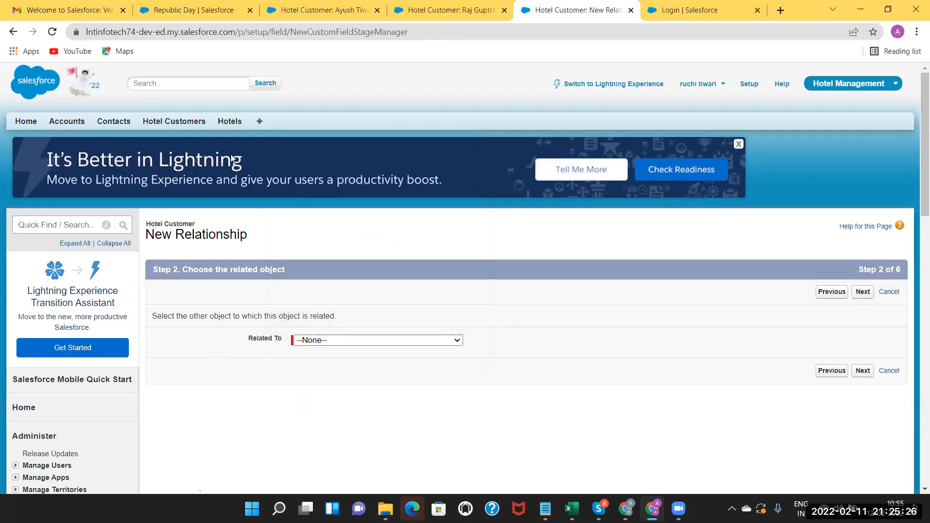
left_click(176, 128)
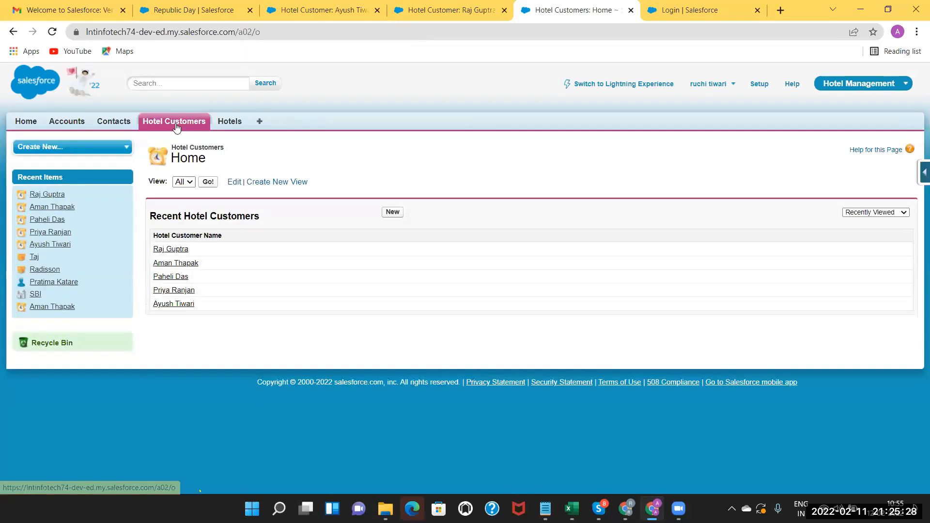
From the new customer record, use View Fields to edit the Hotel lookup field.
left_click(171, 249)
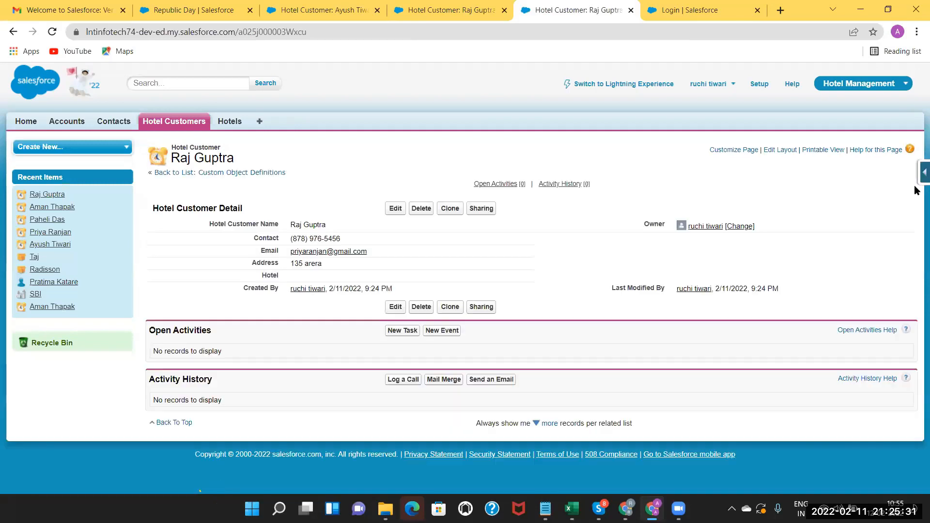
left_click(916, 176)
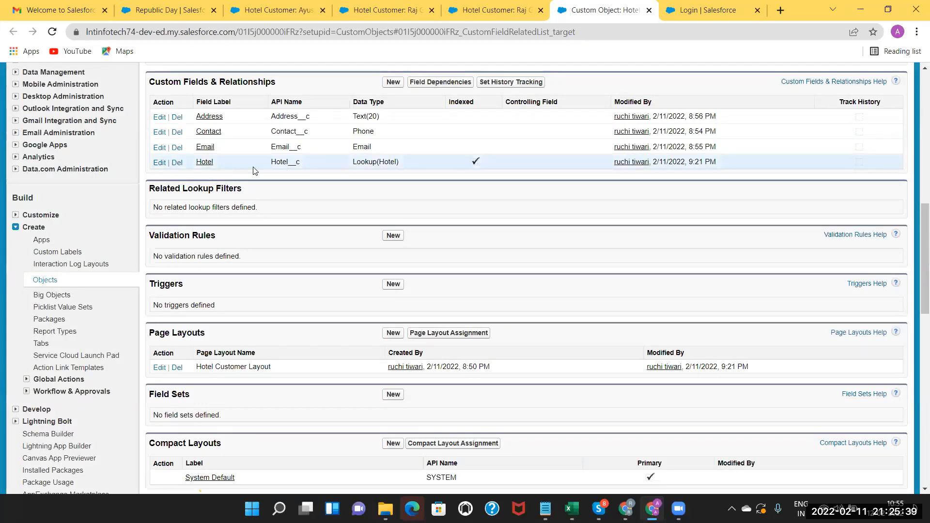
left_click(160, 163)
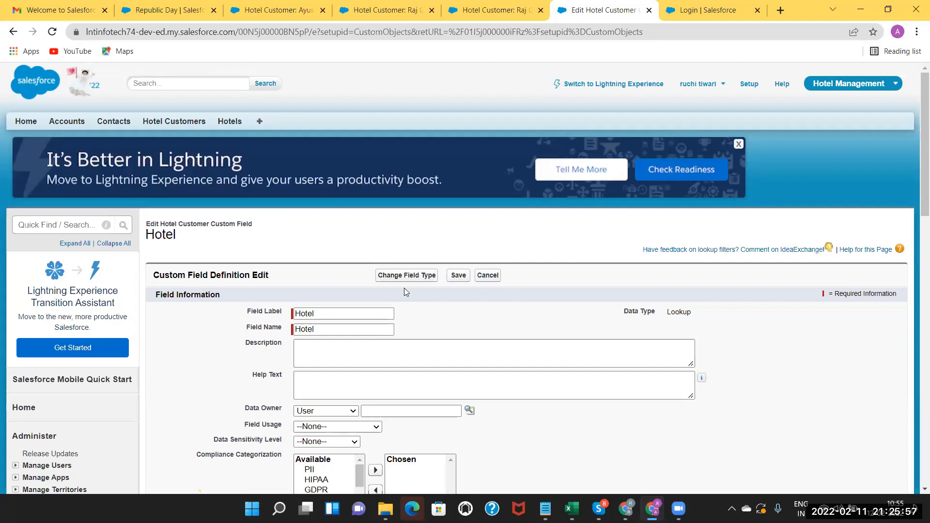
Change the Hotel field's data type to Master-Detail Relationship.
left_click(342, 357)
left_click(411, 385)
left_click(417, 274)
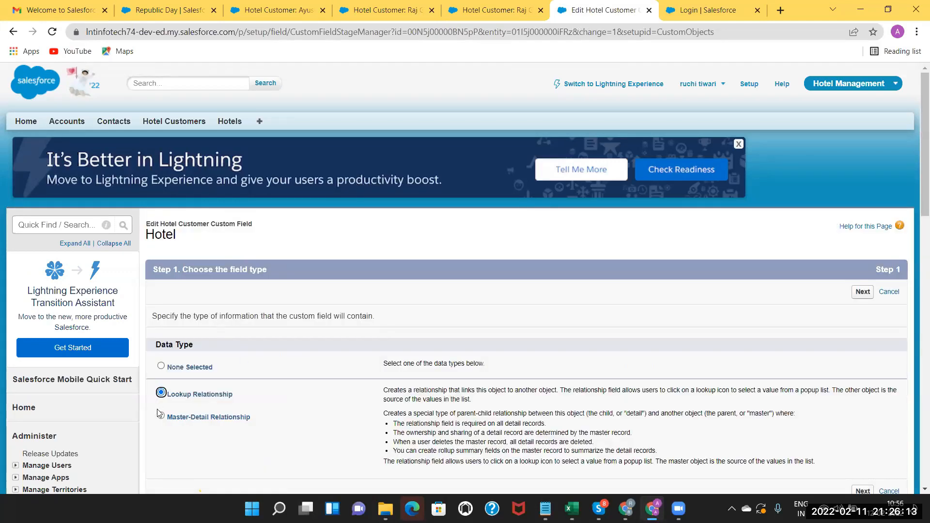
left_click(161, 417)
Continue through the wizard and save, which fails because Hotel Customer records already exist.
scroll(917, 271, "down", 3)
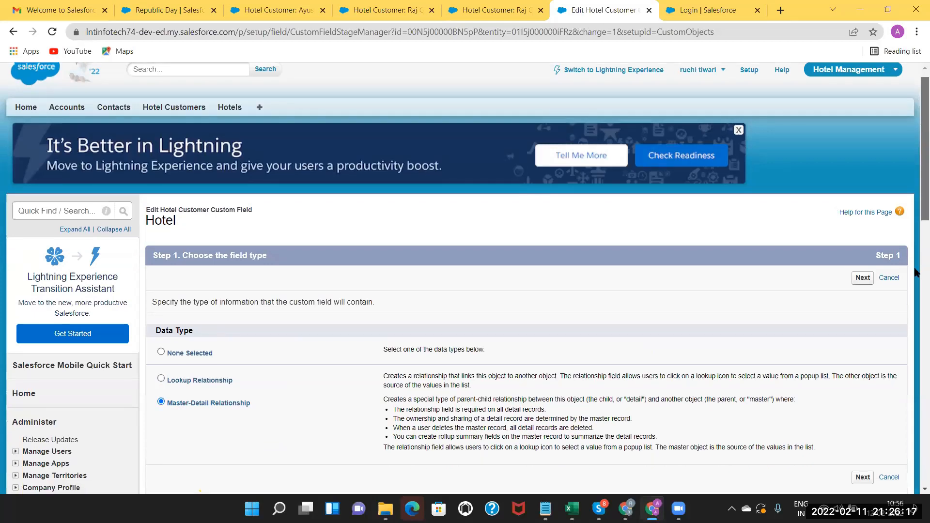
scroll(867, 209, "down", 2)
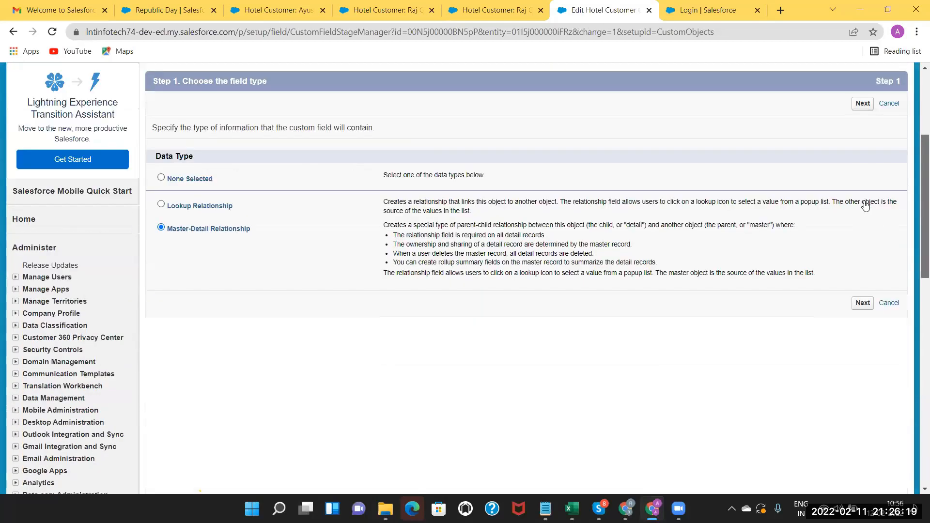
scroll(866, 207, "down", 1)
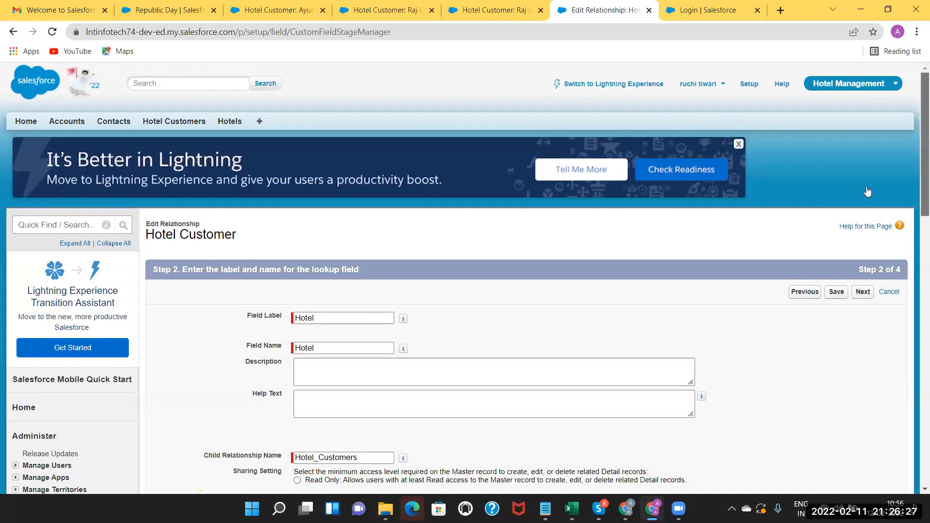
scroll(867, 191, "down", 1)
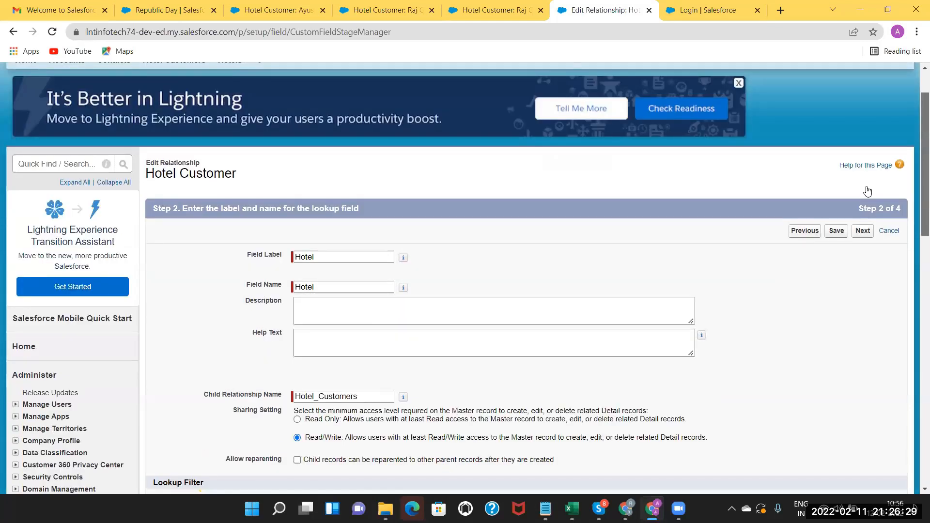
scroll(868, 191, "down", 1)
scroll(869, 296, "down", 1)
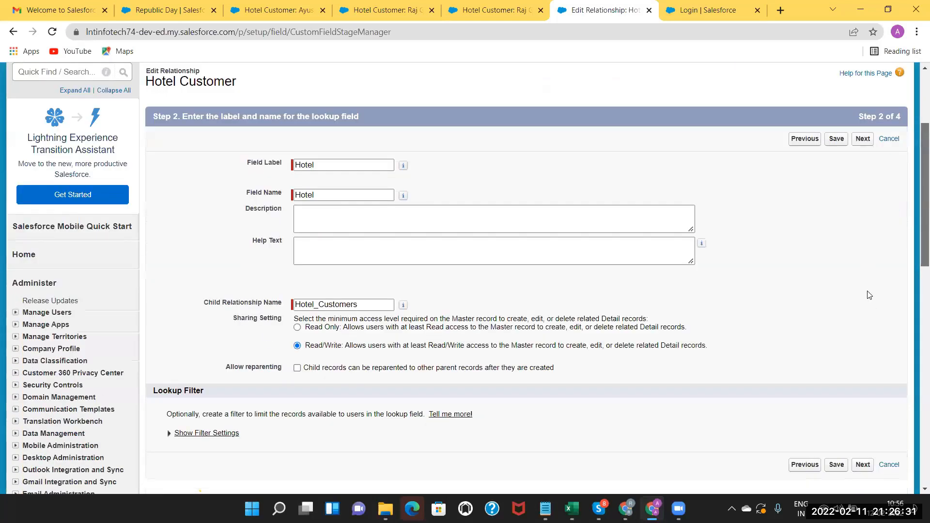
scroll(869, 295, "down", 3)
left_click(869, 295)
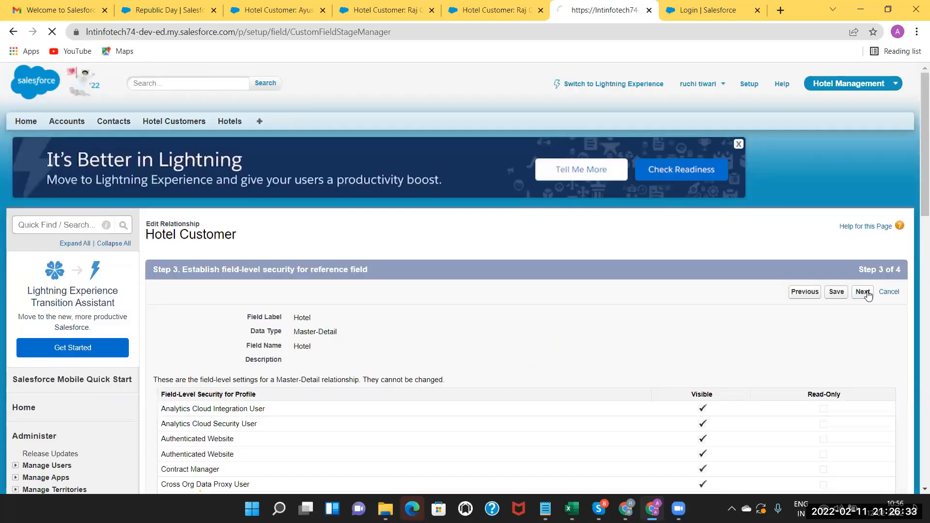
left_click(855, 295)
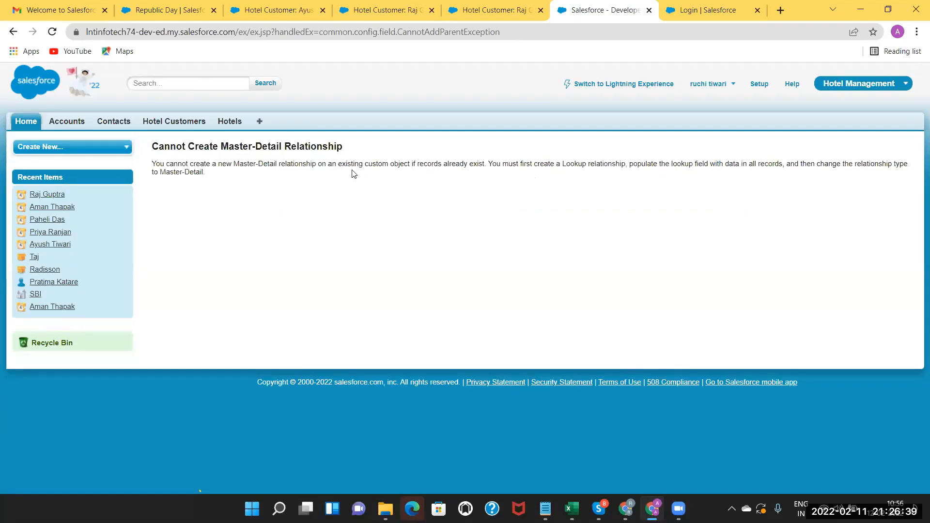
left_click_drag(153, 167, 209, 184)
left_click(209, 183)
key("alt+Tab")
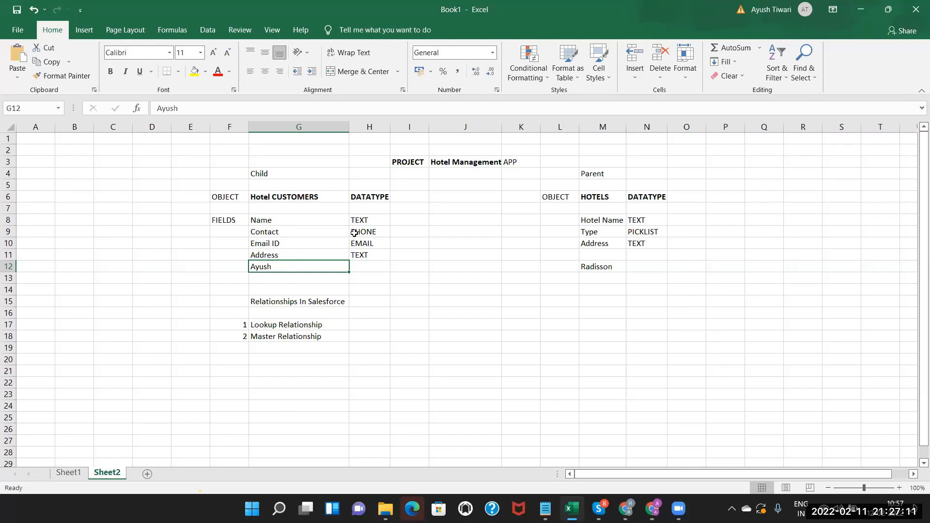
left_click(298, 338)
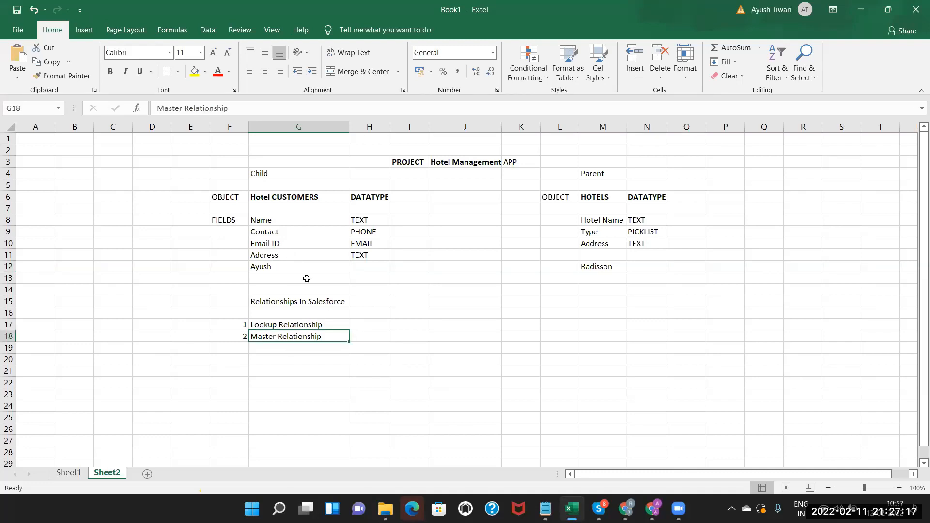
left_click(289, 248)
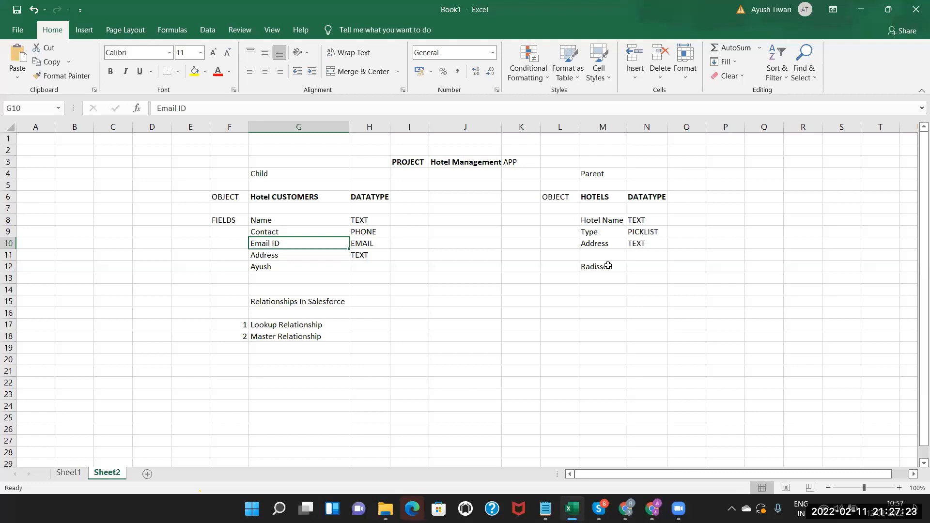
left_click(608, 265)
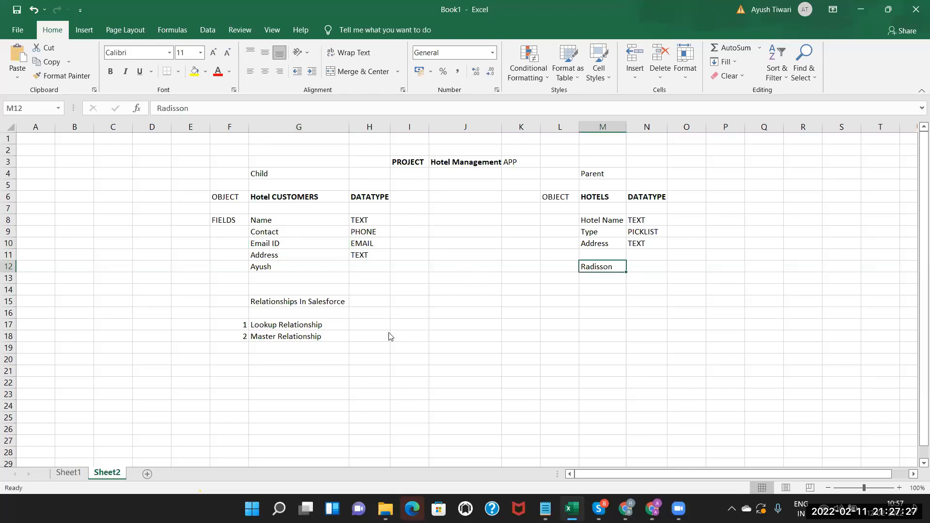
key("alt+Tab")
left_click(165, 122)
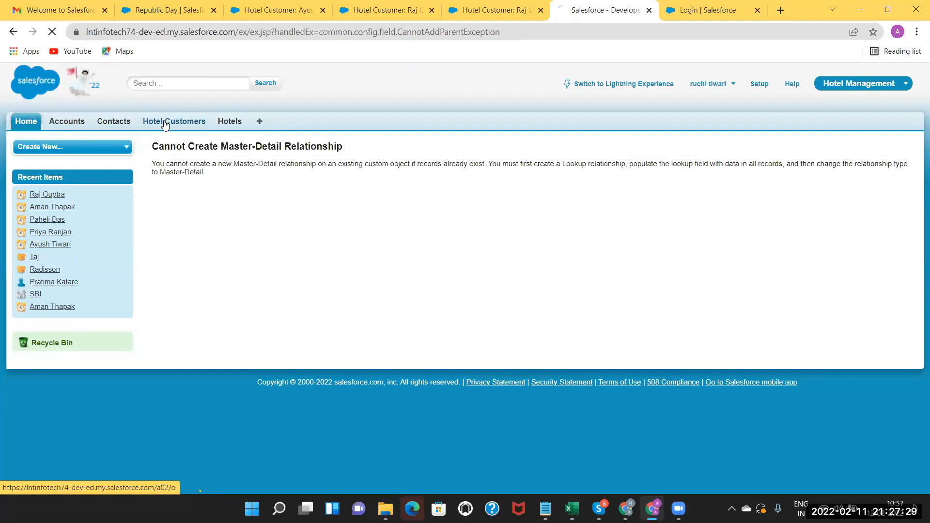
Set the hotel-less customer's Hotel to Radisson and save the record.
left_click(181, 252)
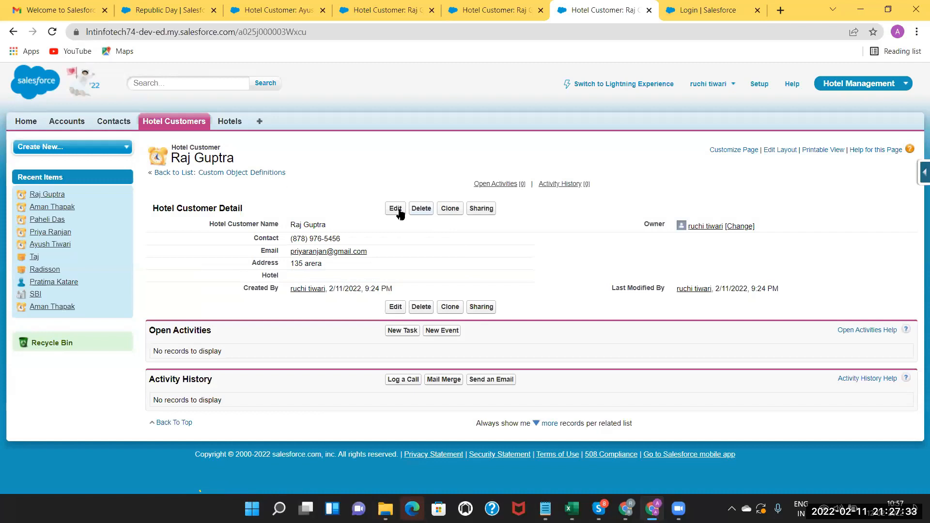
left_click(398, 212)
left_click(397, 298)
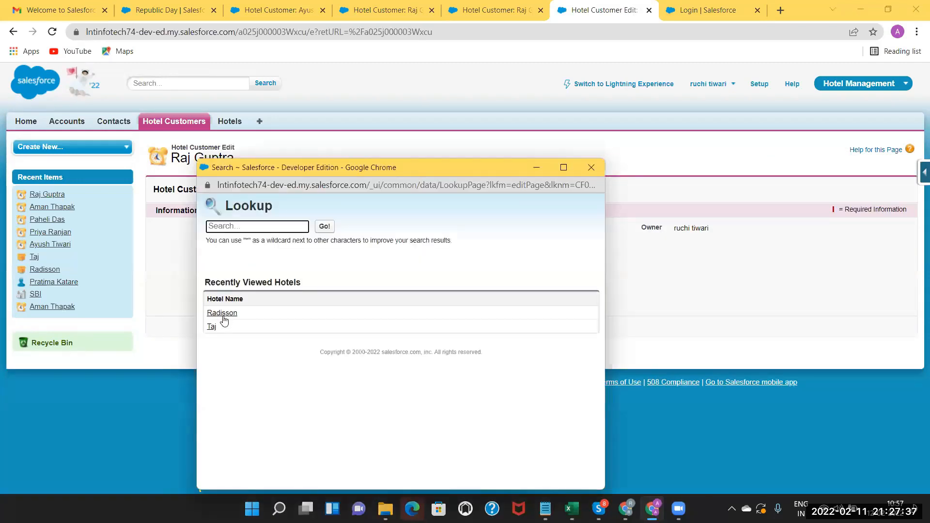
left_click(224, 313)
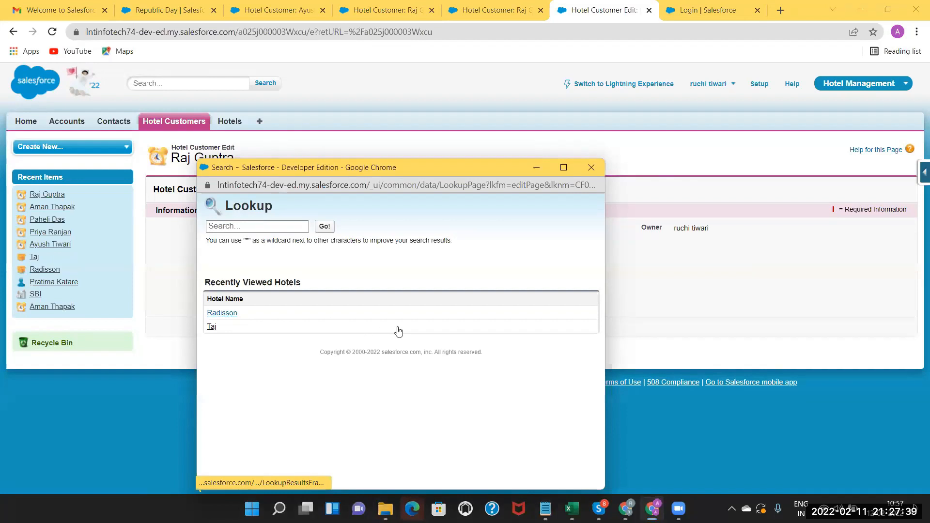
left_click(398, 328)
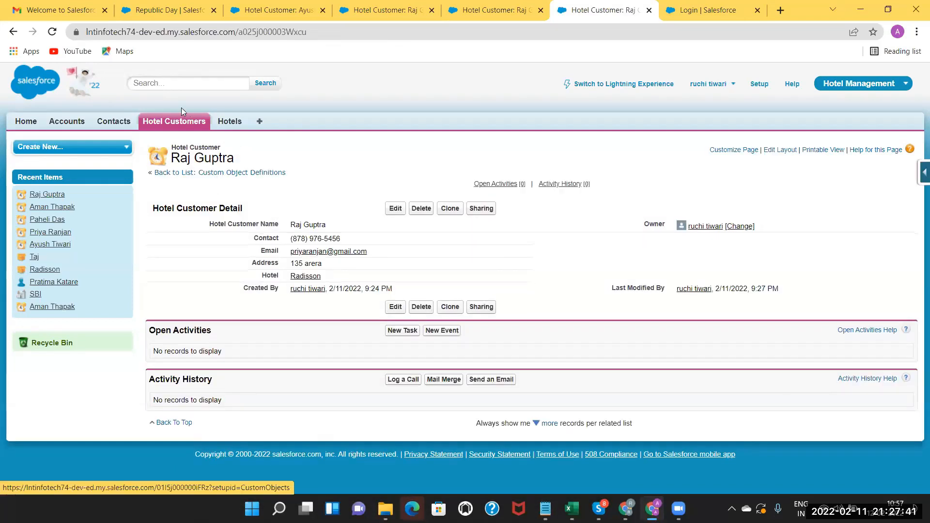
Open another hotel customer and go to the Hotel Customer object's field list.
left_click(169, 127)
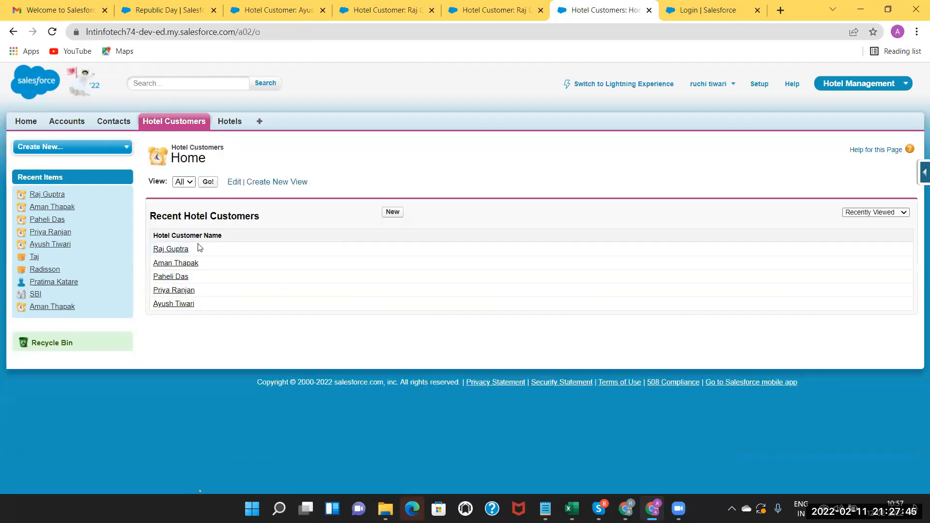
left_click(187, 264)
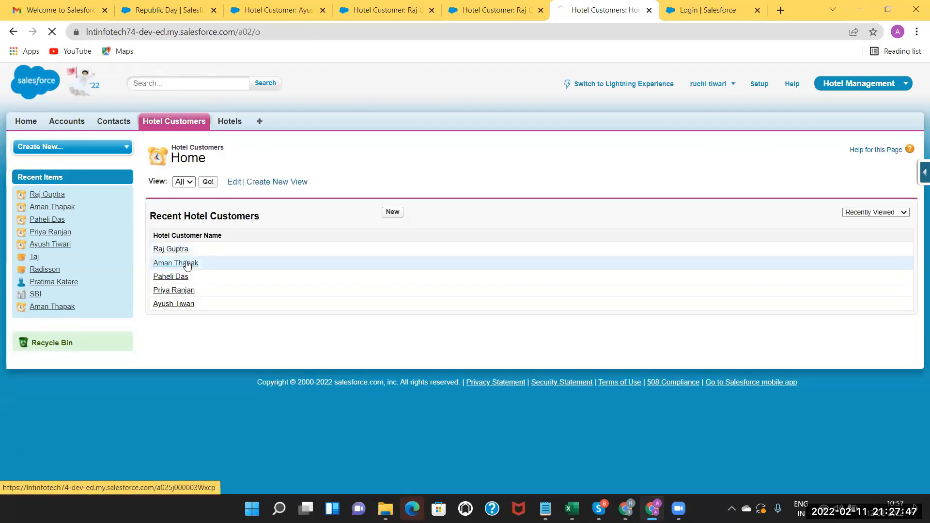
left_click(923, 173)
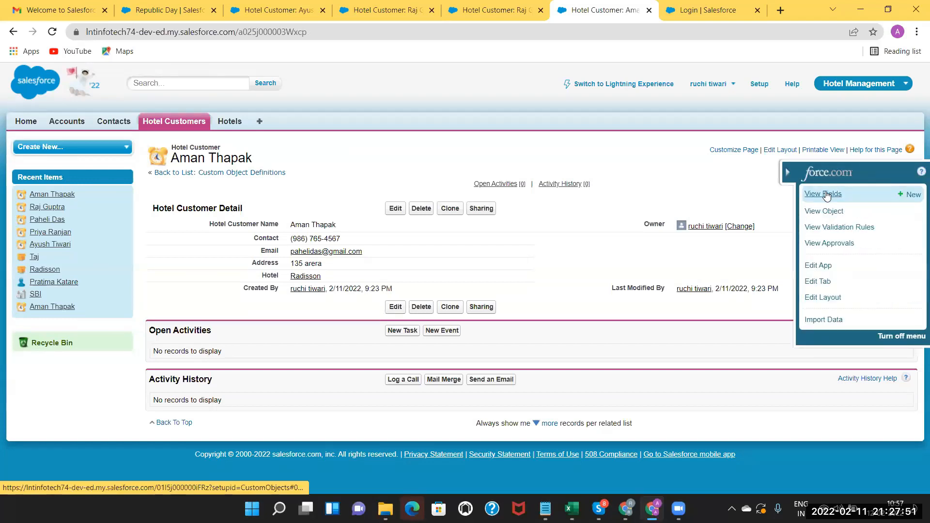
left_click(827, 195)
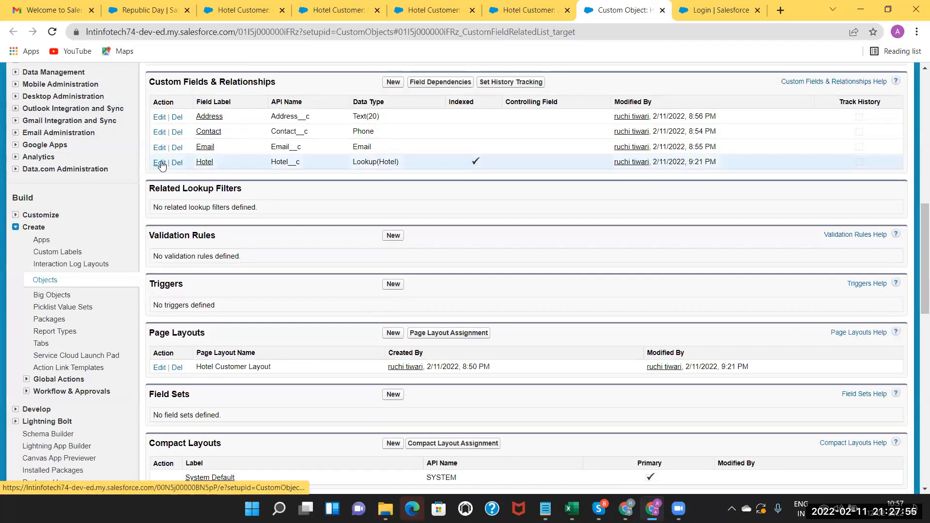
Change the Hotel field to Master-Detail Relationship and save through all four wizard steps.
left_click(160, 163)
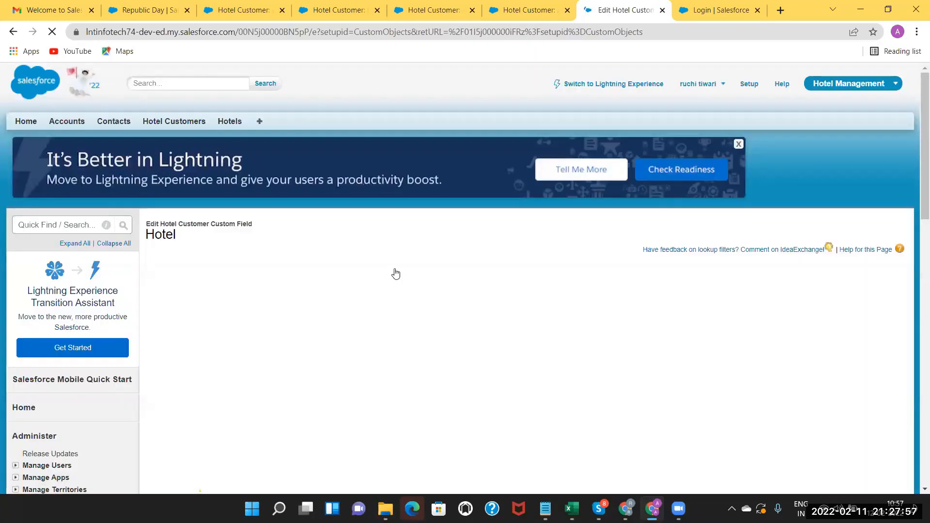
left_click(394, 275)
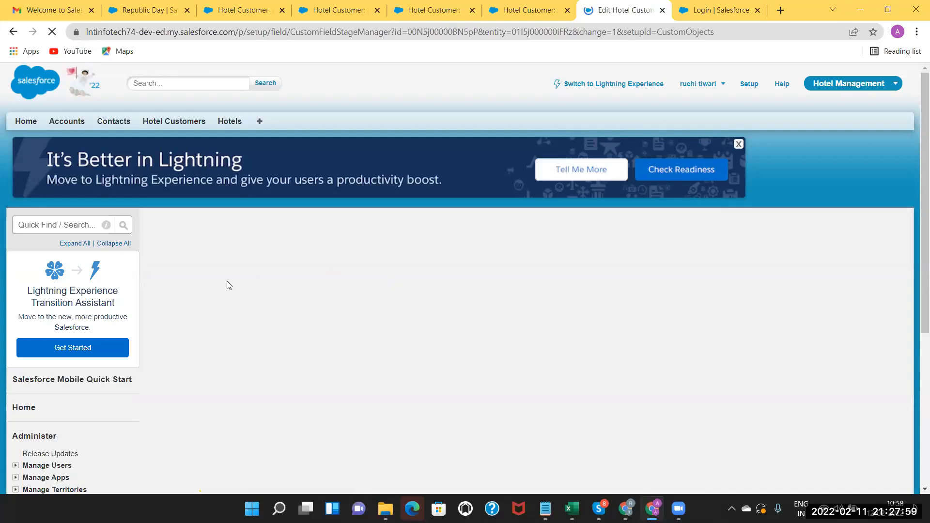
left_click(162, 416)
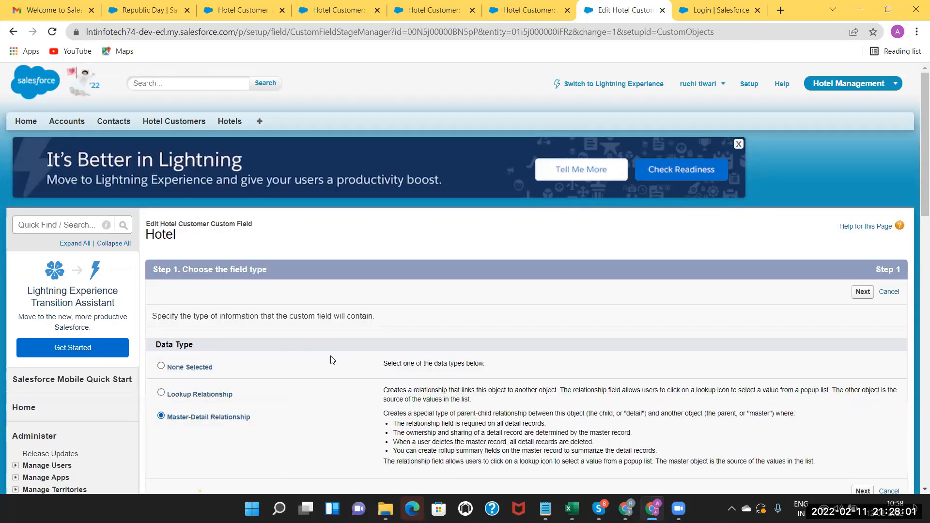
left_click(863, 293)
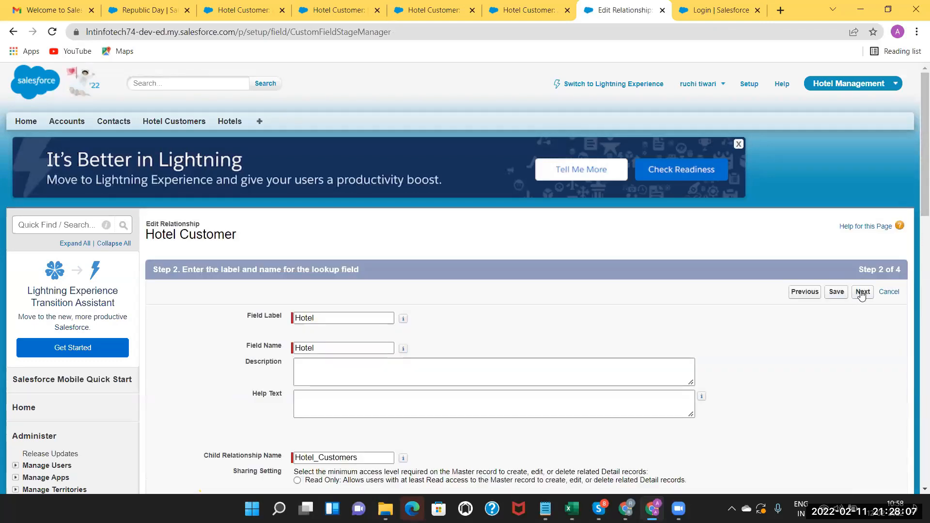
left_click(862, 292)
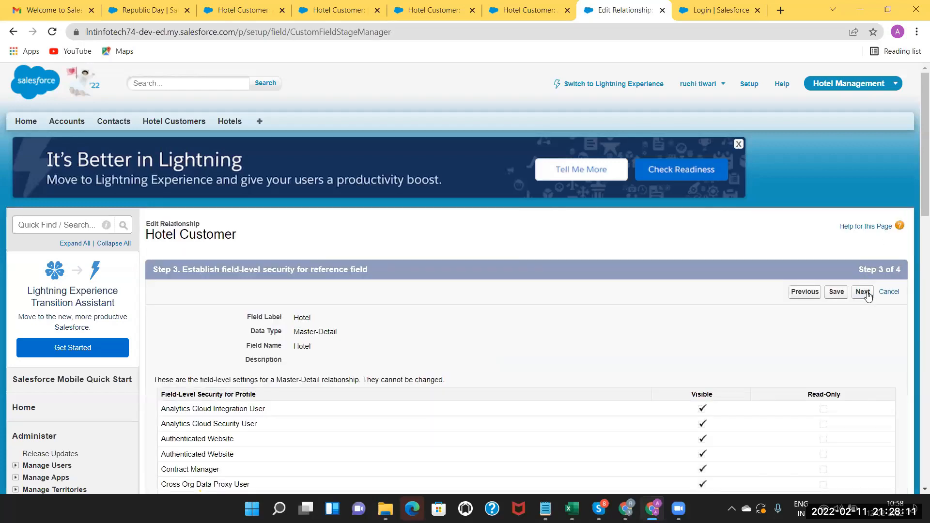
left_click(863, 292)
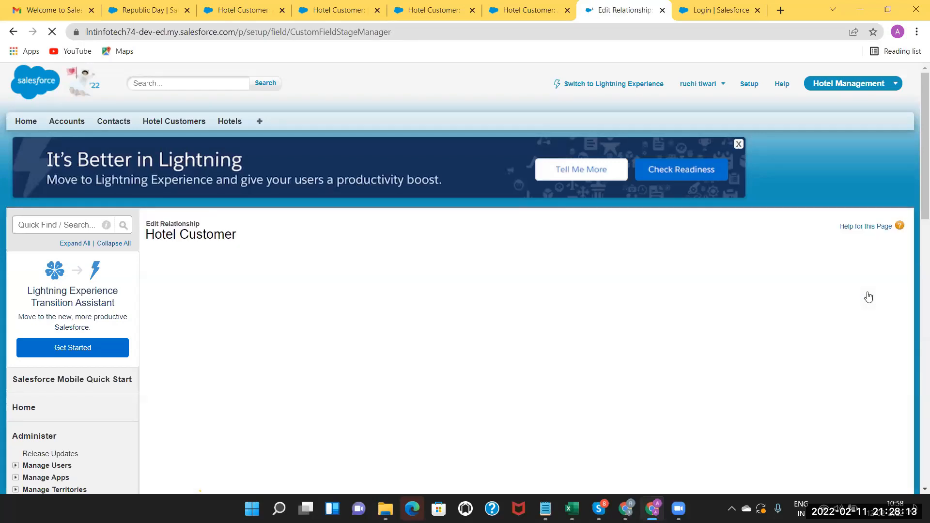
left_click(862, 293)
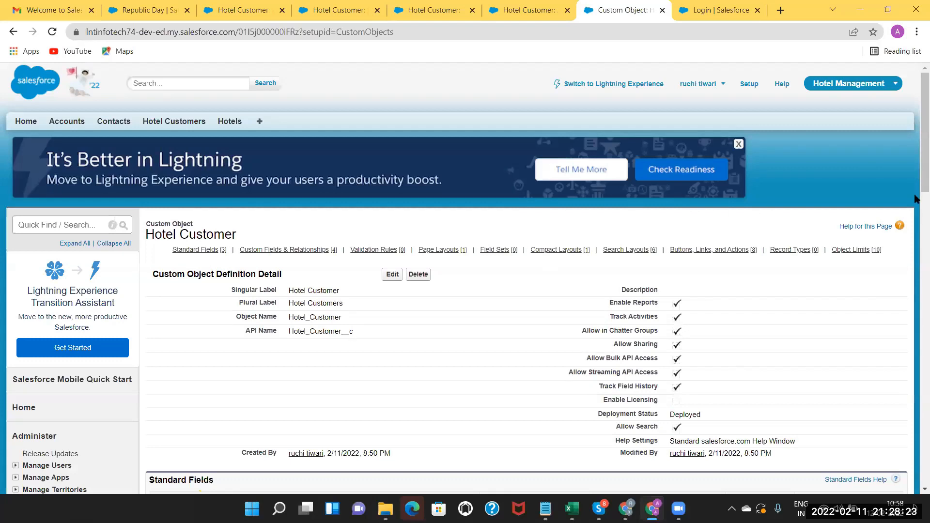
Scroll the Custom Fields & Relationships list to confirm Hotel reads Master-Detail(Hotel).
scroll(203, 109, "down", 1)
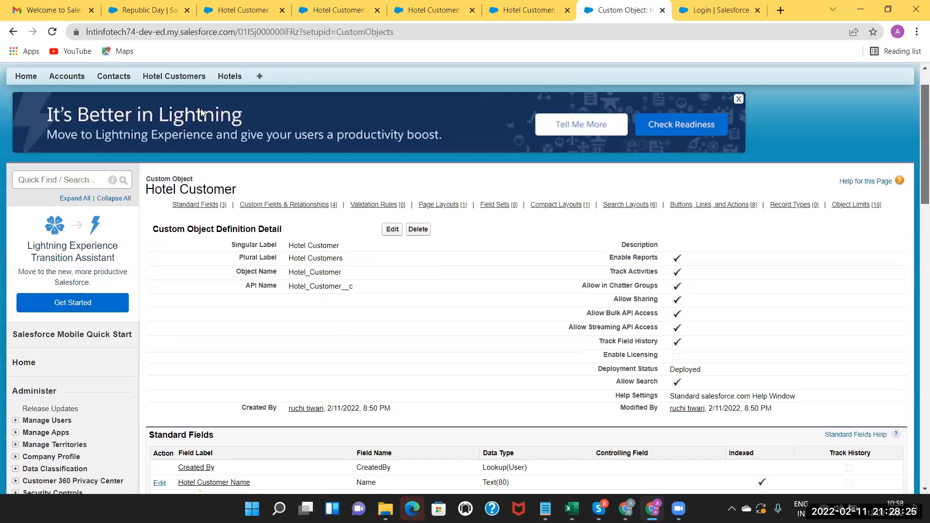
scroll(169, 121, "down", 2)
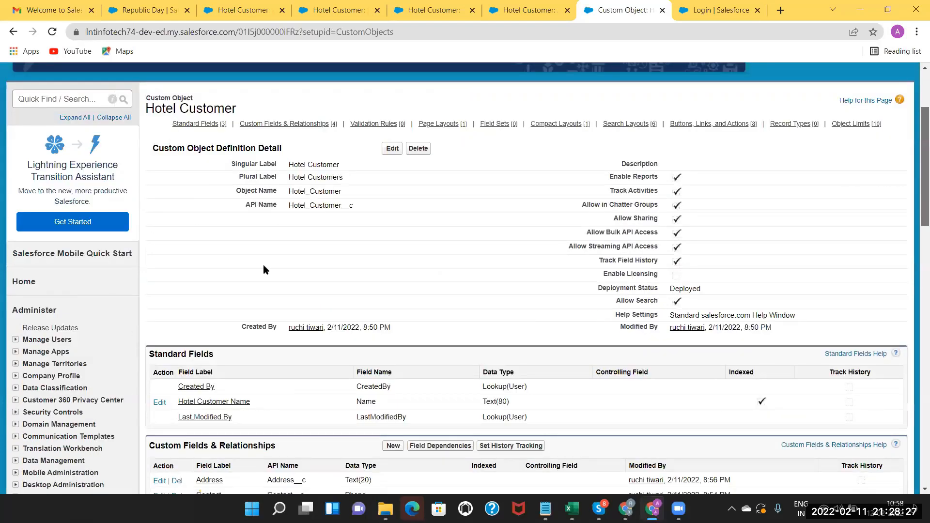
scroll(234, 160, "up", 3)
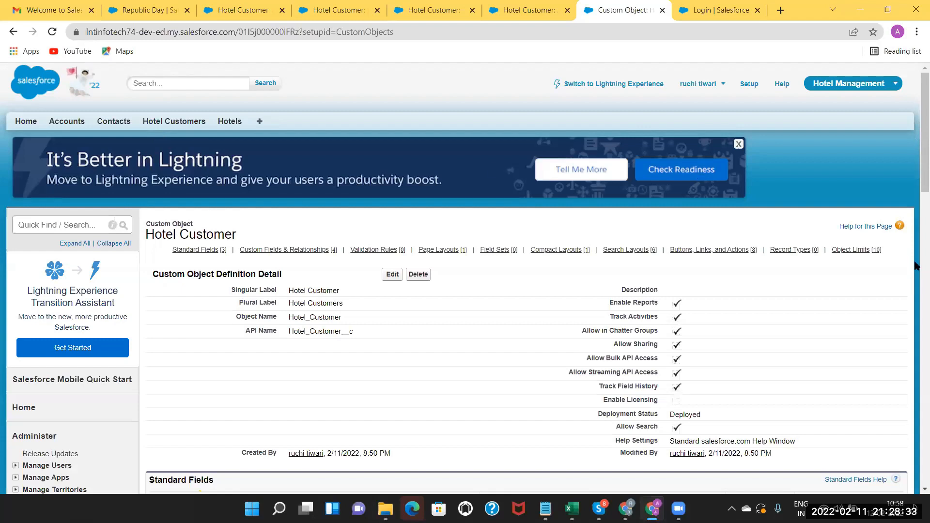
scroll(754, 270, "down", 8)
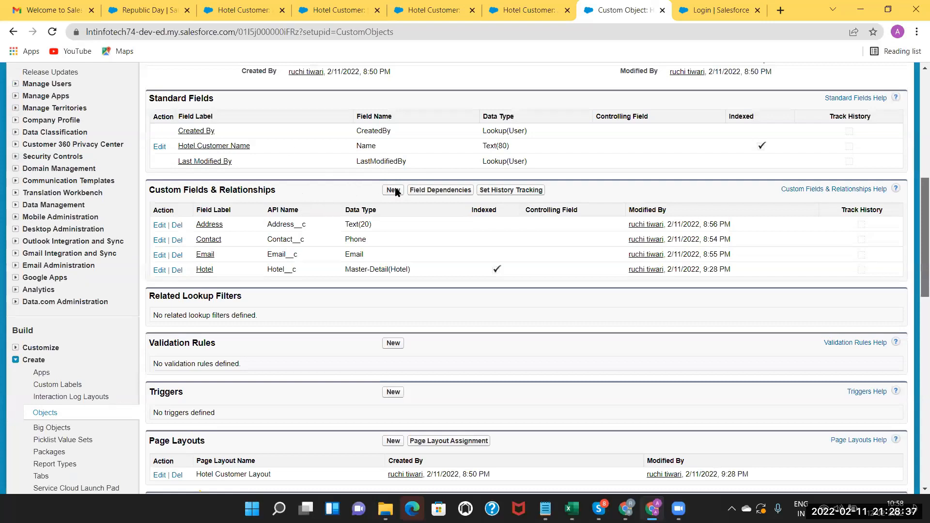
scroll(402, 194, "down", 2)
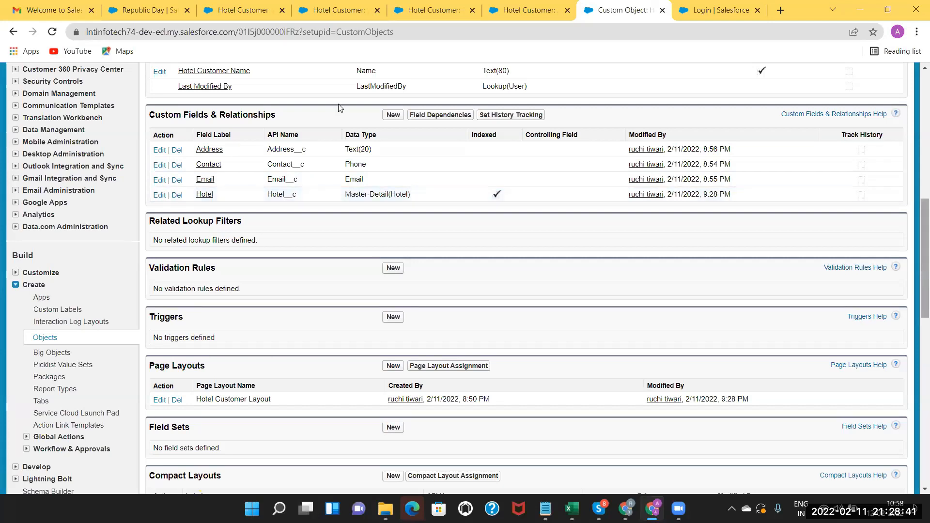
scroll(151, 122, "up", 9)
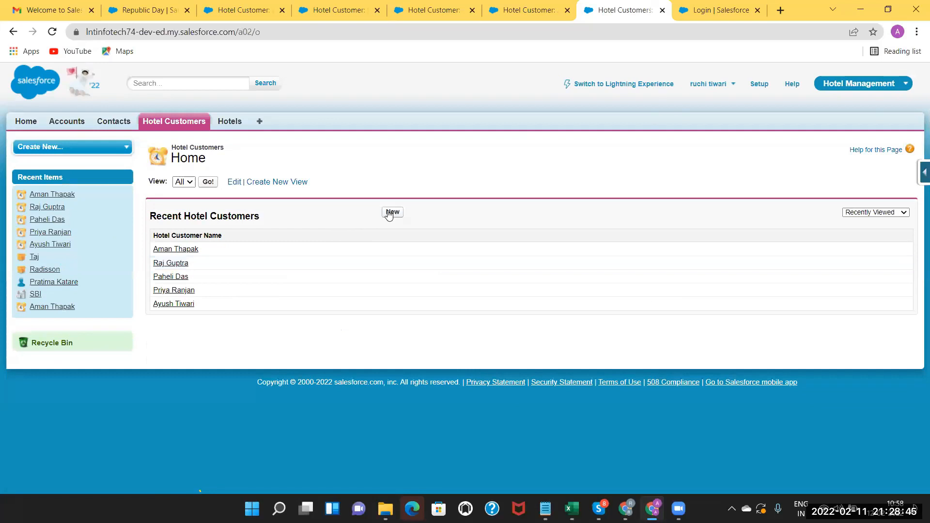
Check the new-customer form's now-required Hotel field, then open the Radisson hotel record.
left_click(391, 212)
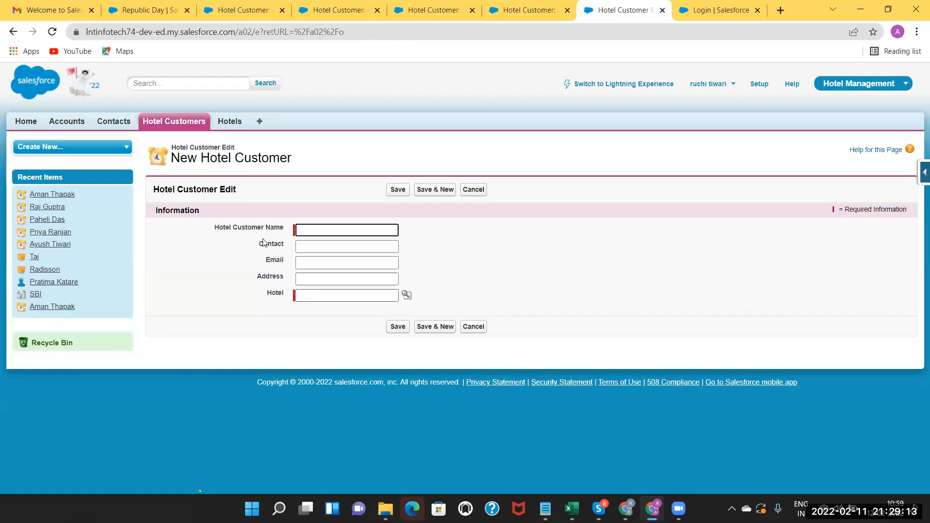
left_click(226, 123)
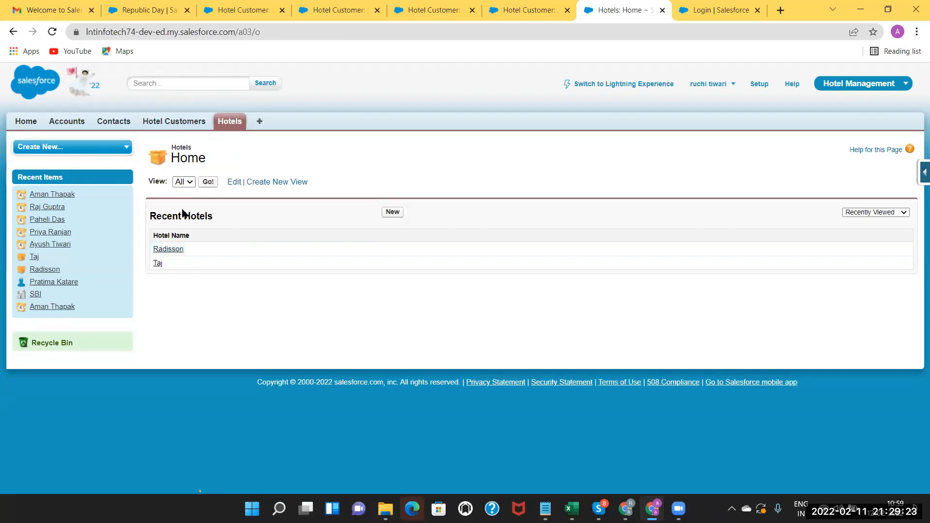
left_click(170, 250)
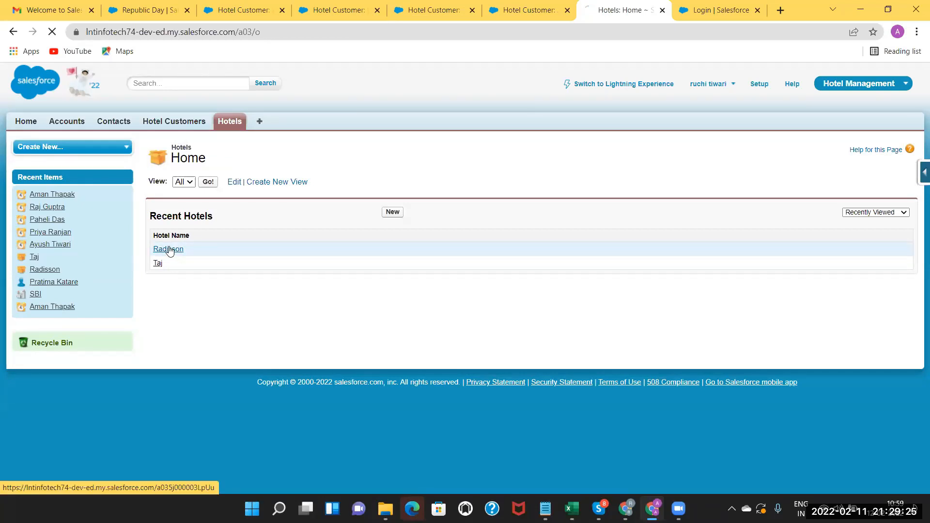
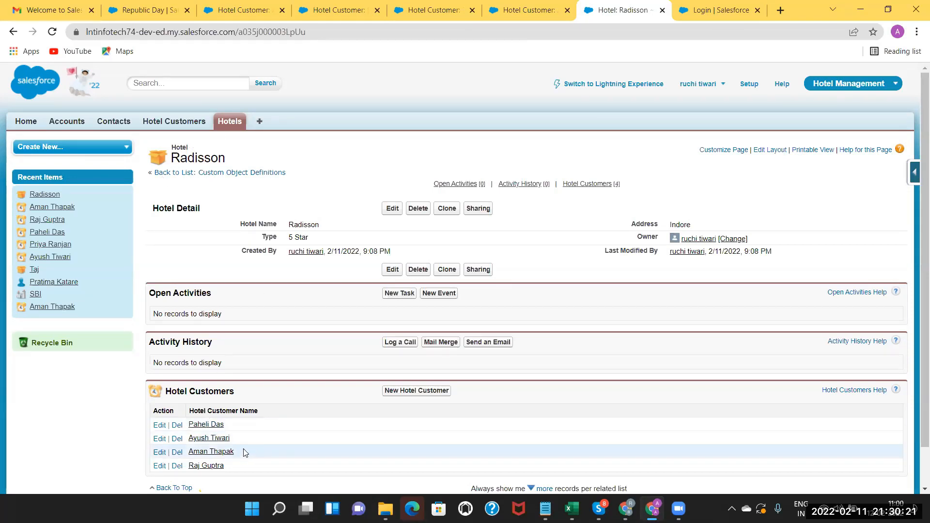
Return to the Hotels list showing Radisson and Taj, then bring up the Excel notes workbook.
left_click(183, 120)
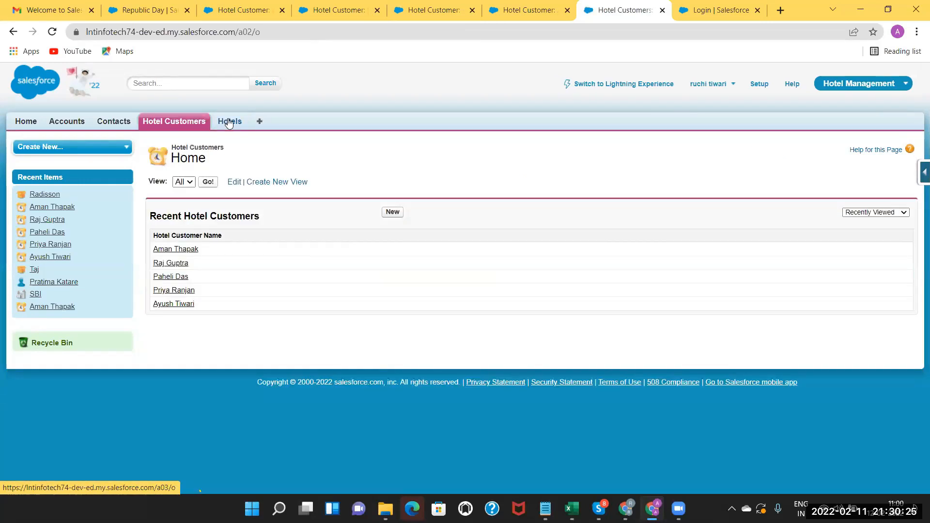
left_click(229, 122)
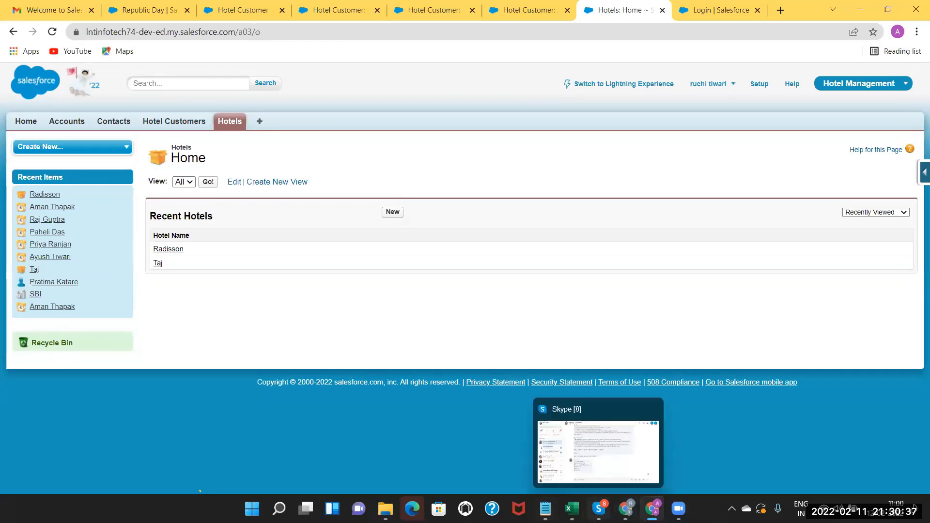
left_click(572, 508)
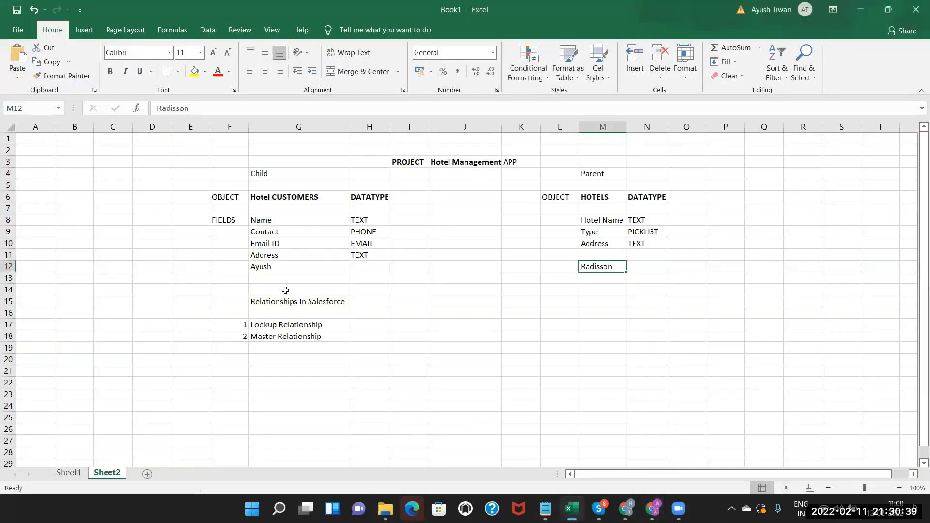
Bold the Relationships In Salesforce heading and enter Profiles in cell G21.
left_click(284, 306)
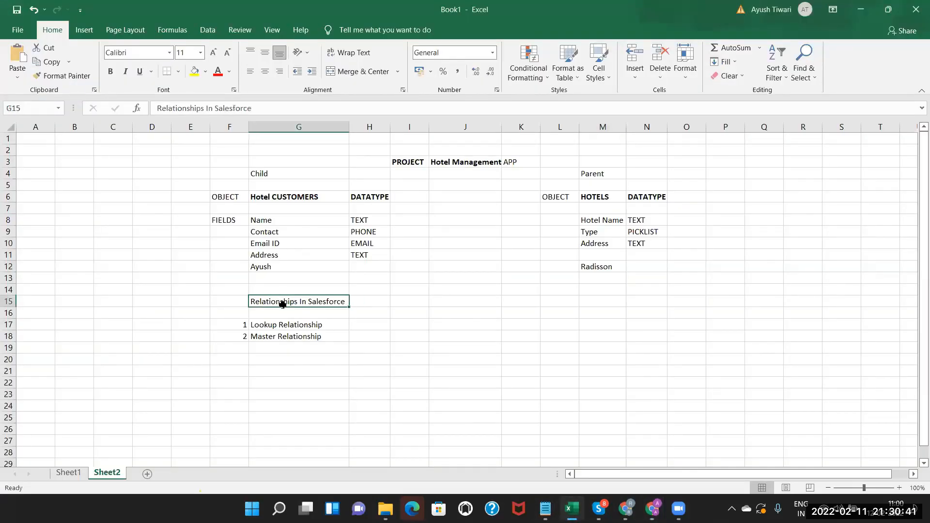
left_click(111, 73)
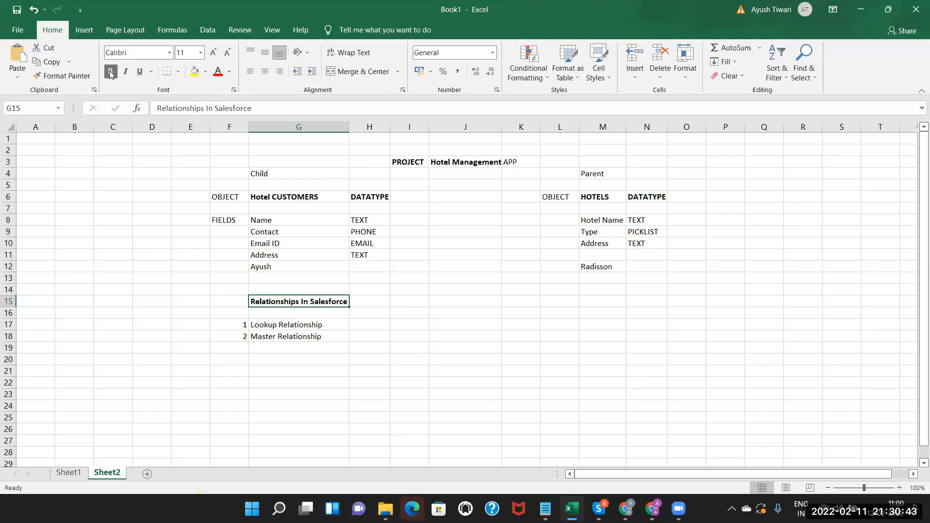
double_click(261, 372)
type("pROFILES")
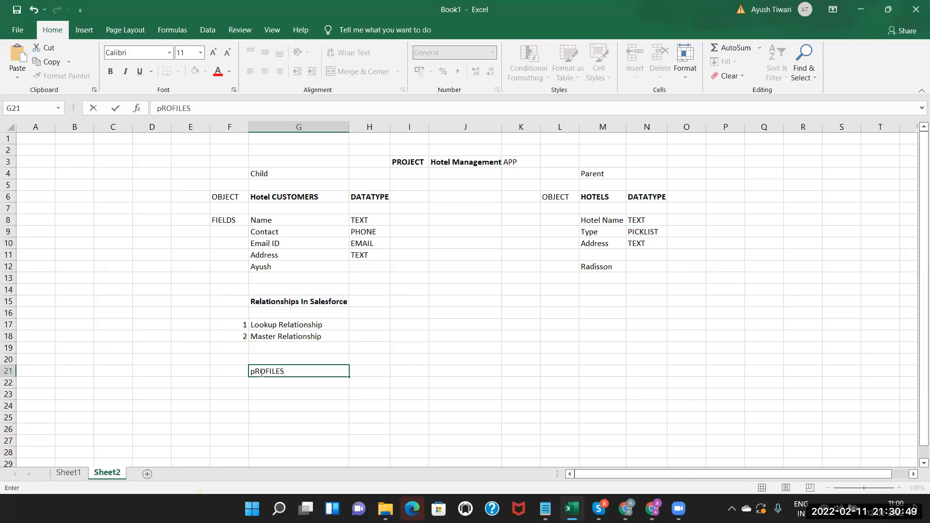
key("ctrl+a")
key("BackSpace")
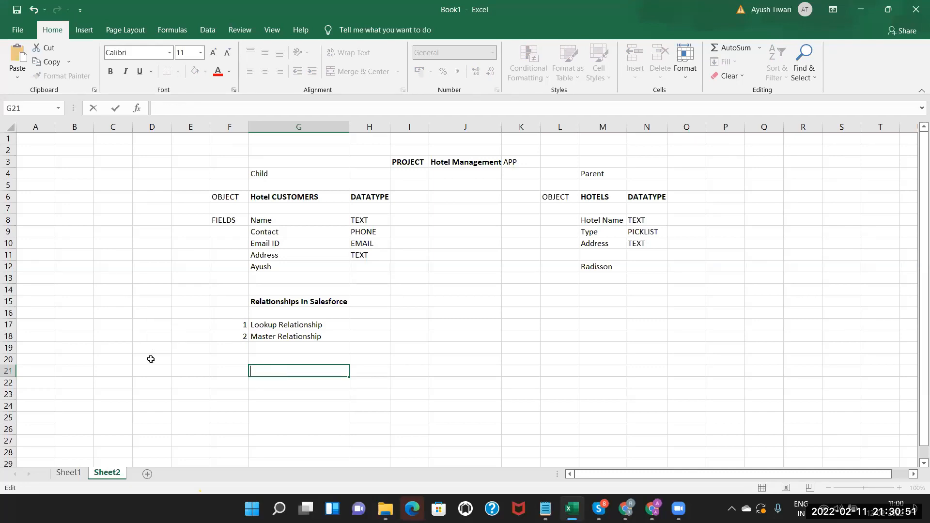
type("Profiles")
key("Return")
Make the Profiles heading in G21 bold, then glance at Salesforce and return to Excel.
left_click(261, 371)
left_click(110, 72)
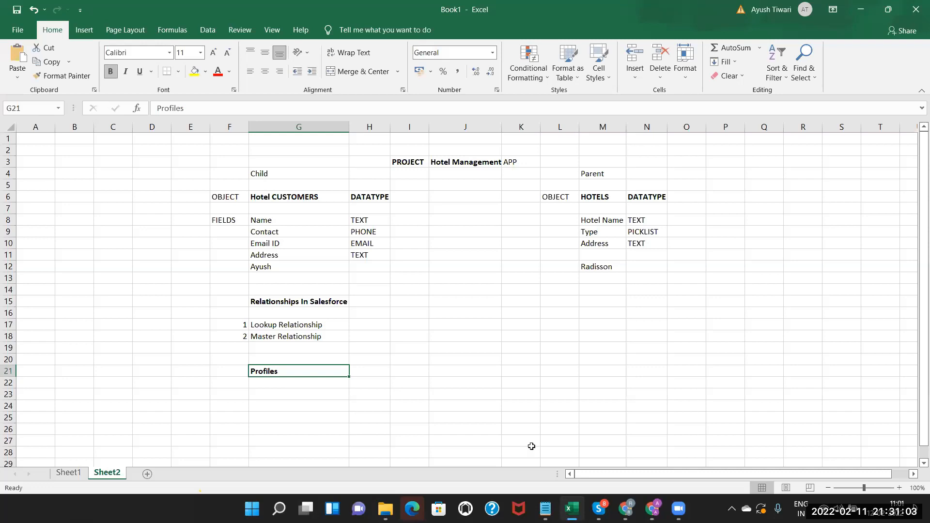
left_click(653, 509)
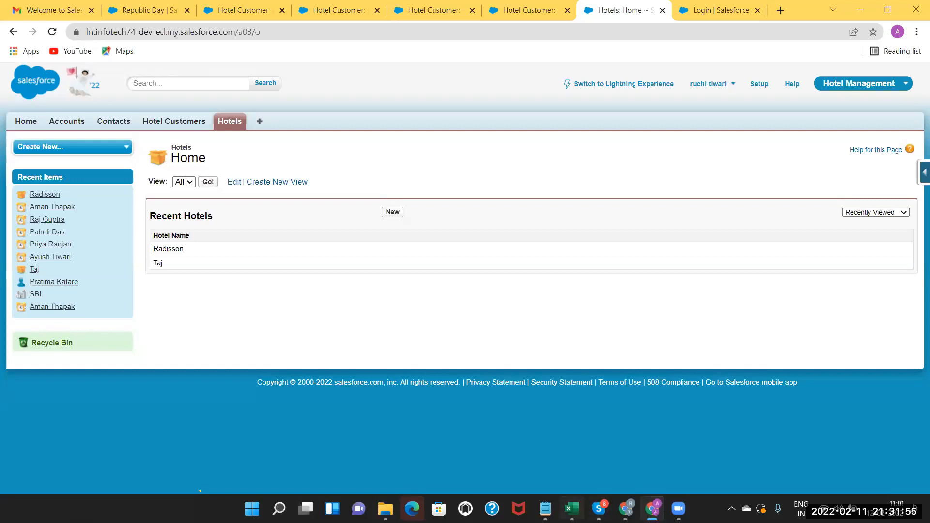
left_click(572, 508)
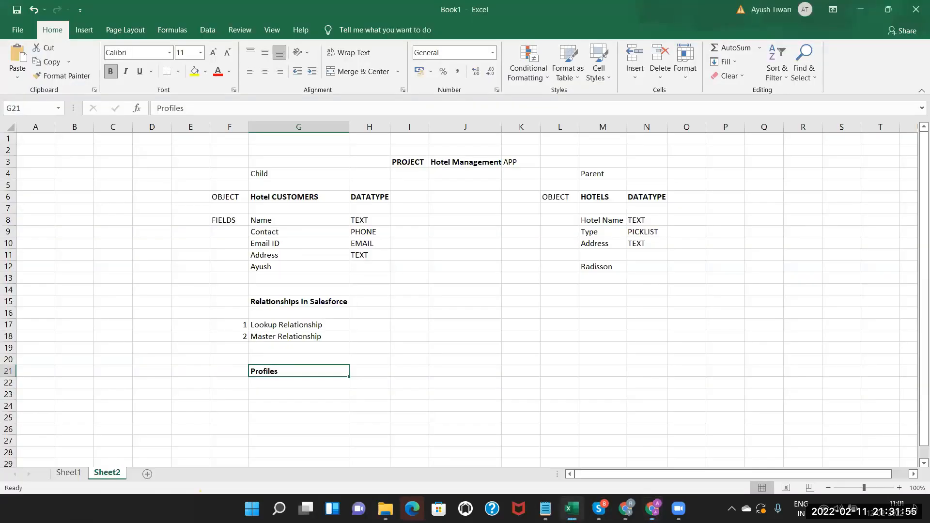
Enter a bold Security heading in J21, then switch back to the Salesforce Hotels page.
left_click(449, 373)
type("Sec")
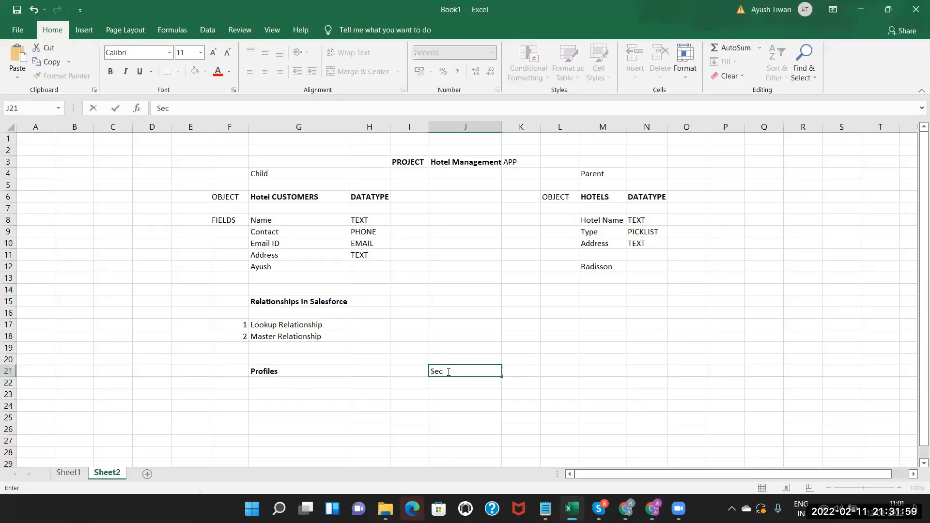
type("urity")
left_click(464, 385)
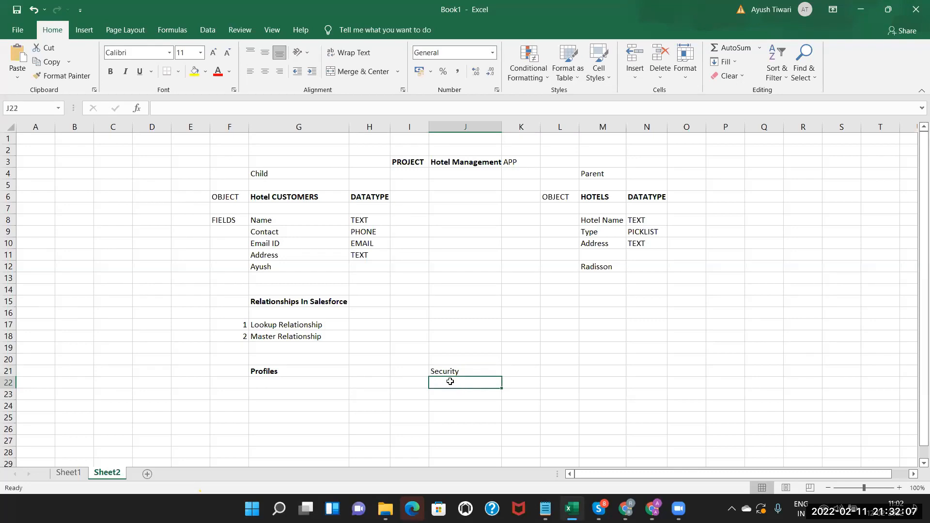
left_click(451, 371)
left_click(111, 72)
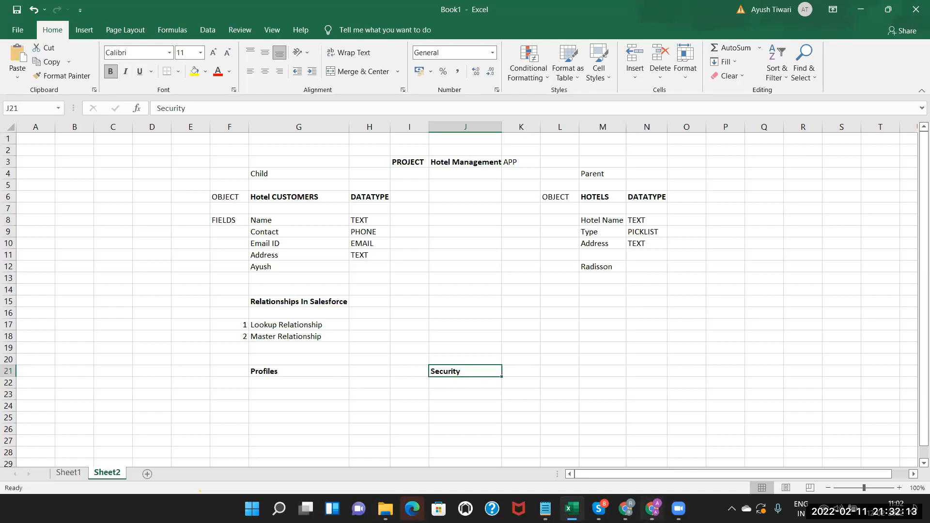
left_click(652, 509)
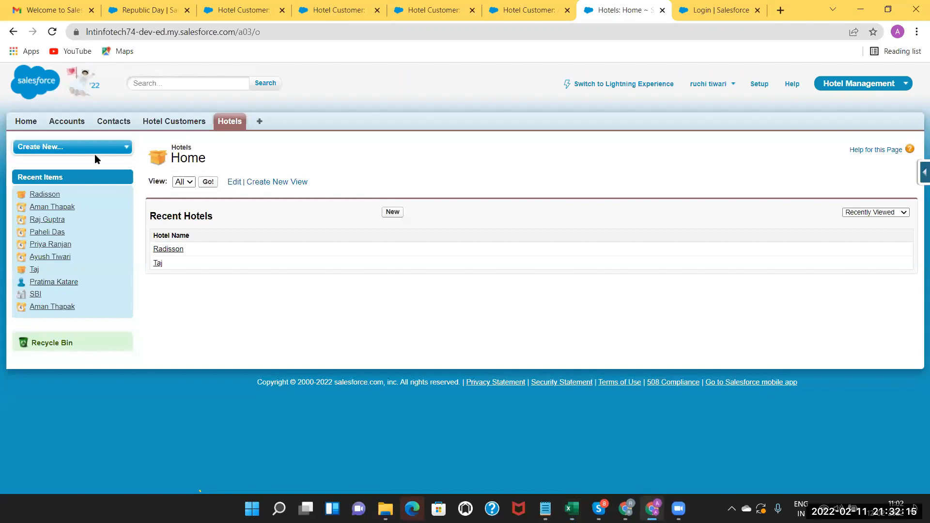
Find Profiles in Setup via Quick Find 'prof', review the list, and start a New Profile.
left_click(760, 86)
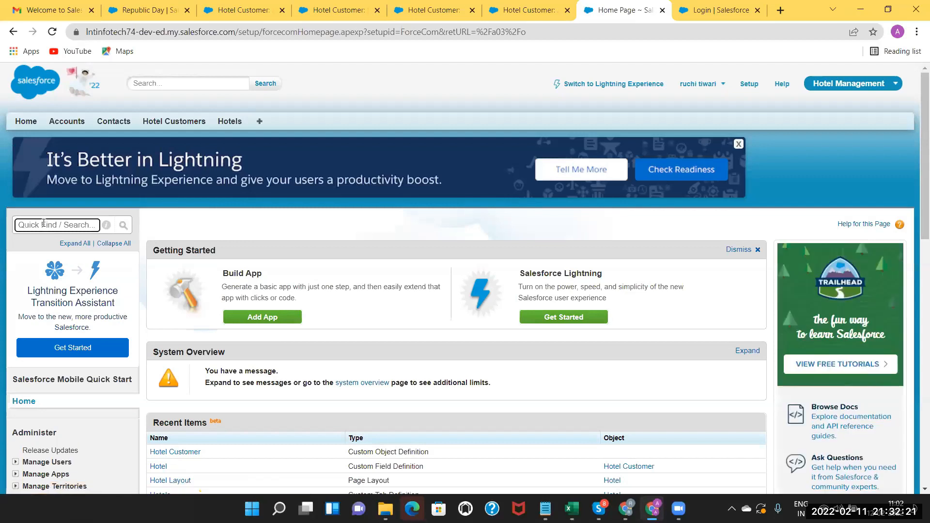
type("profile")
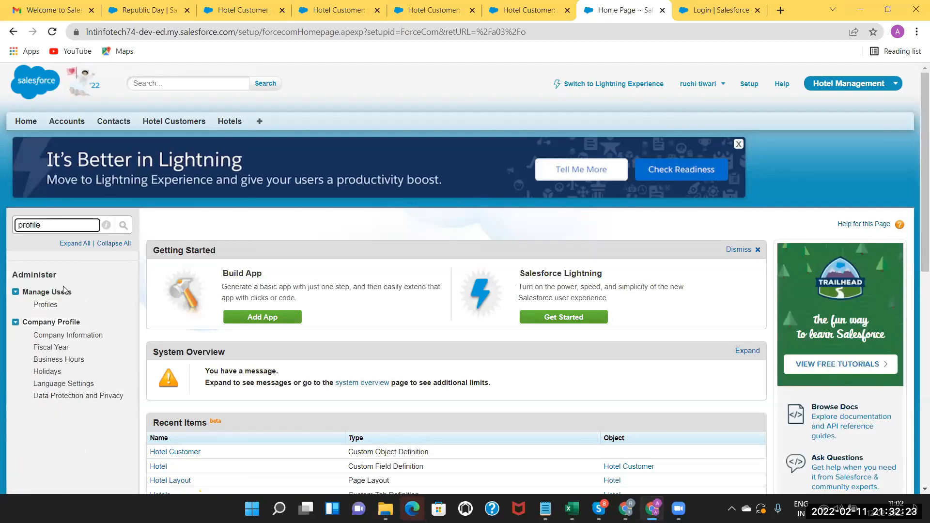
left_click(51, 305)
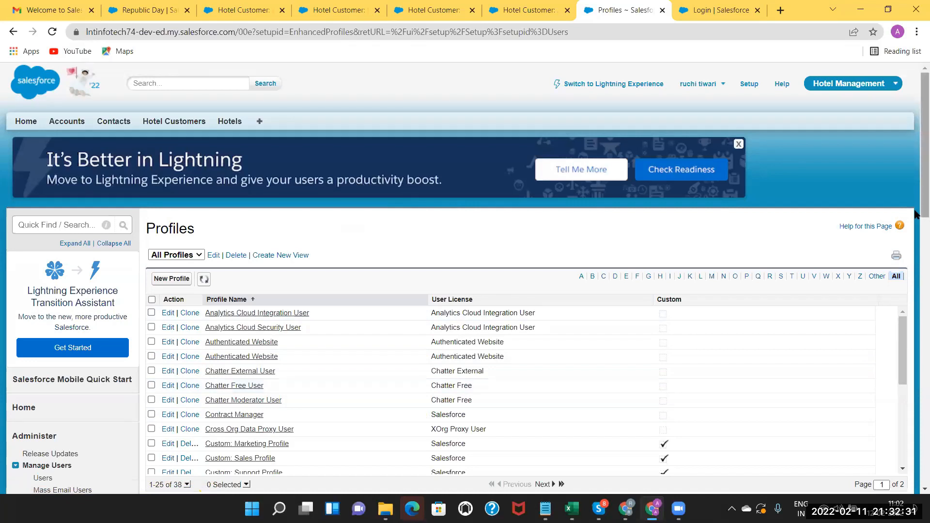
scroll(917, 219, "down", 3)
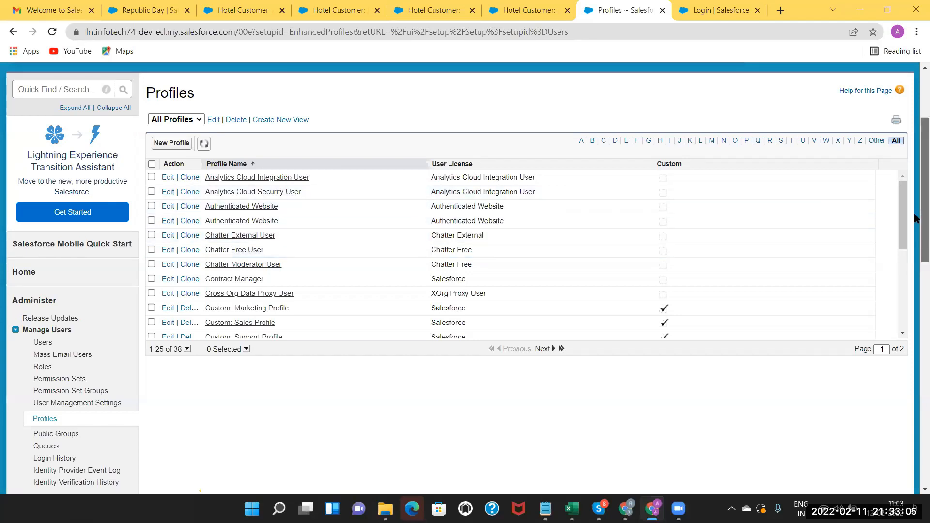
scroll(916, 218, "up", 3)
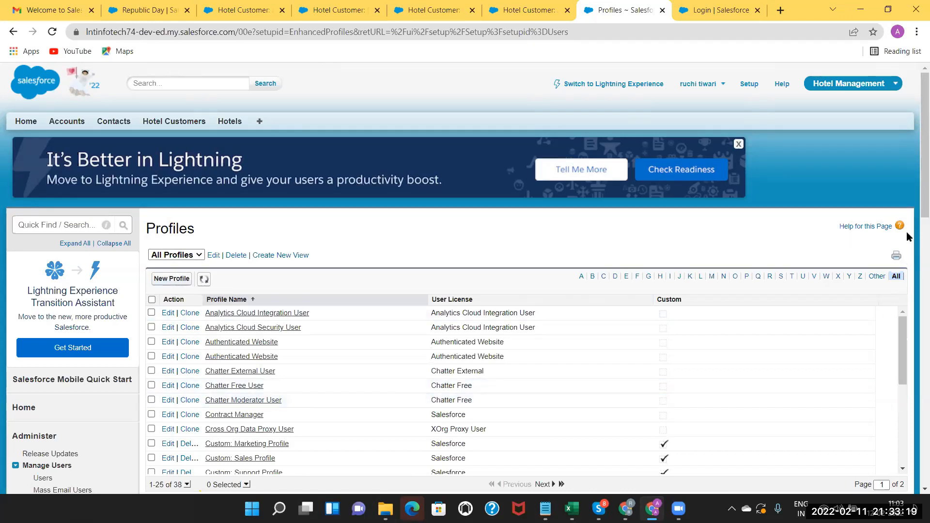
left_click_drag(920, 203, 901, 201)
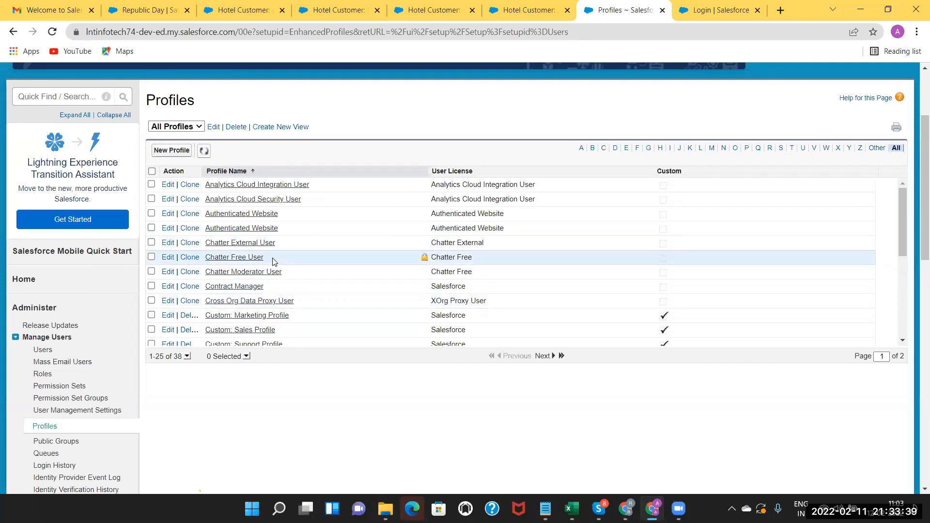
left_click(168, 151)
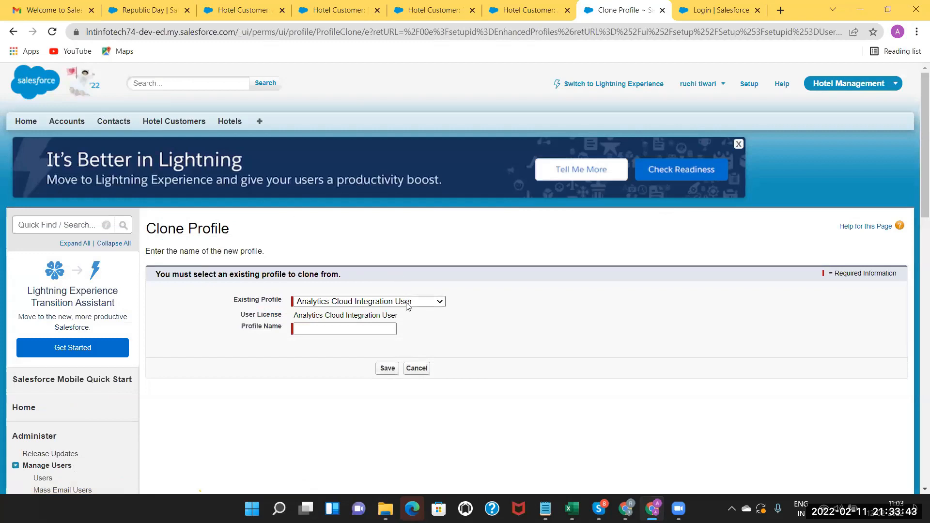
Clone the Standard User profile as a new profile named Hotel Management and save it.
left_click(407, 303)
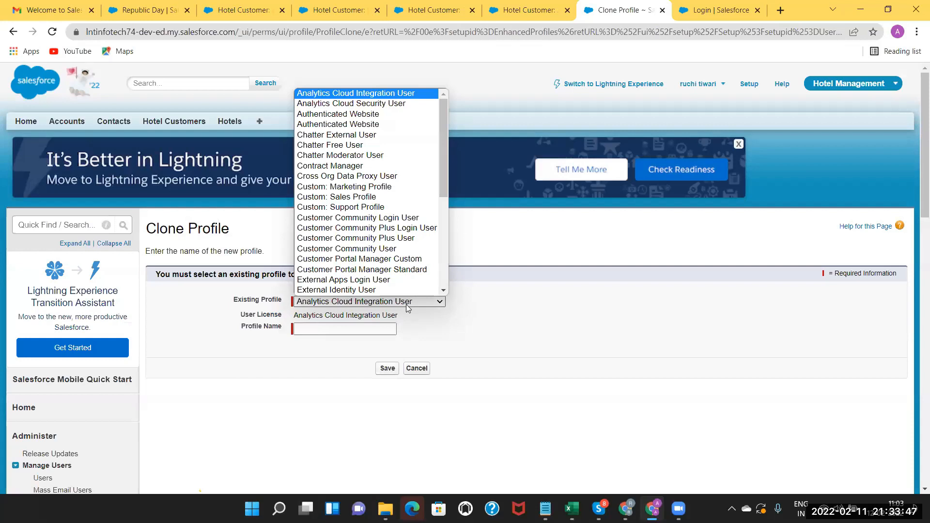
scroll(445, 290, "down", 1)
scroll(441, 293, "down", 5)
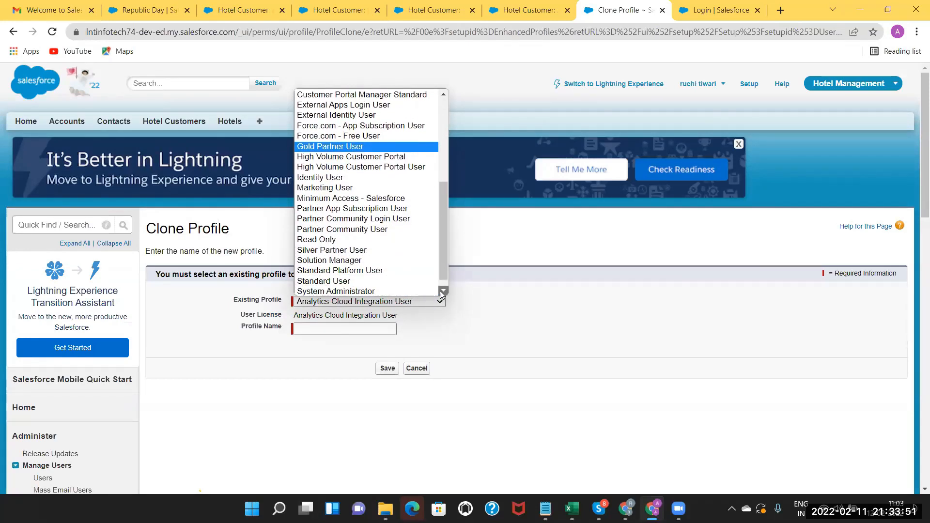
scroll(442, 292, "down", 1)
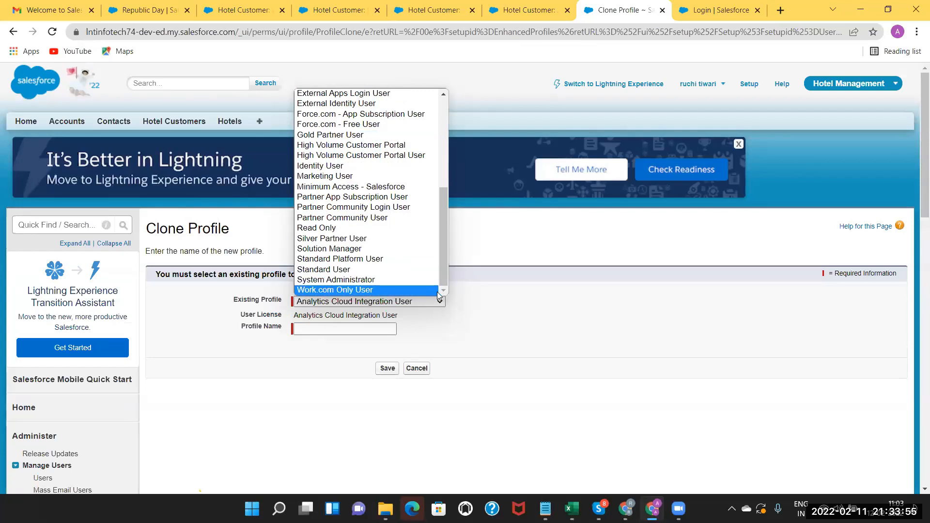
left_click(369, 269)
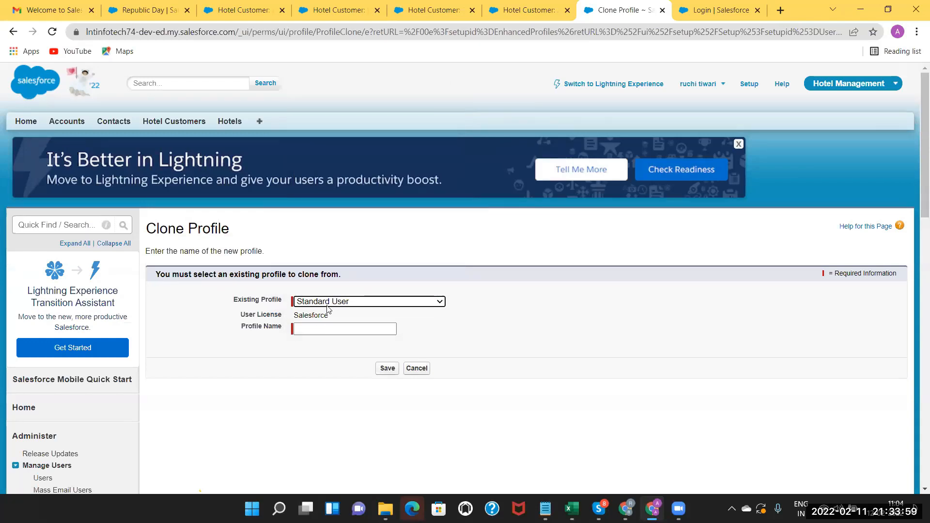
left_click(305, 331)
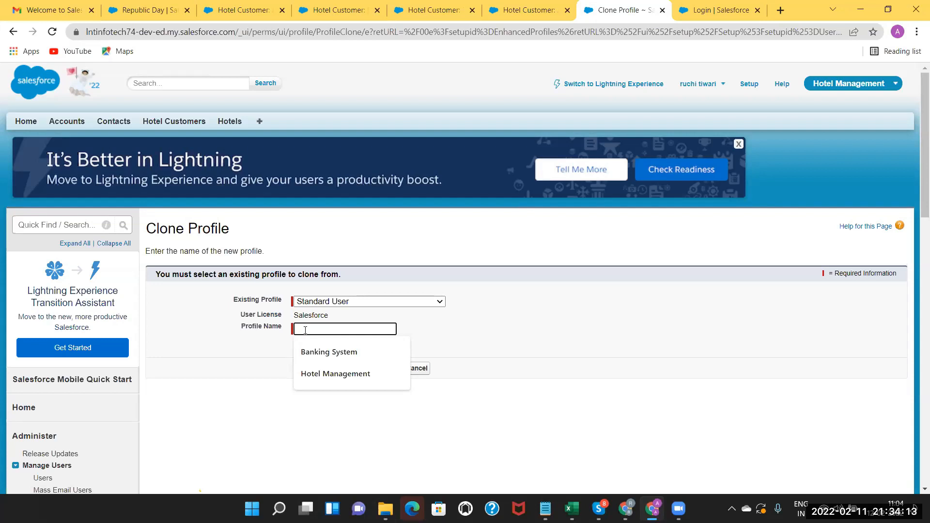
type("Hotel Management Profile")
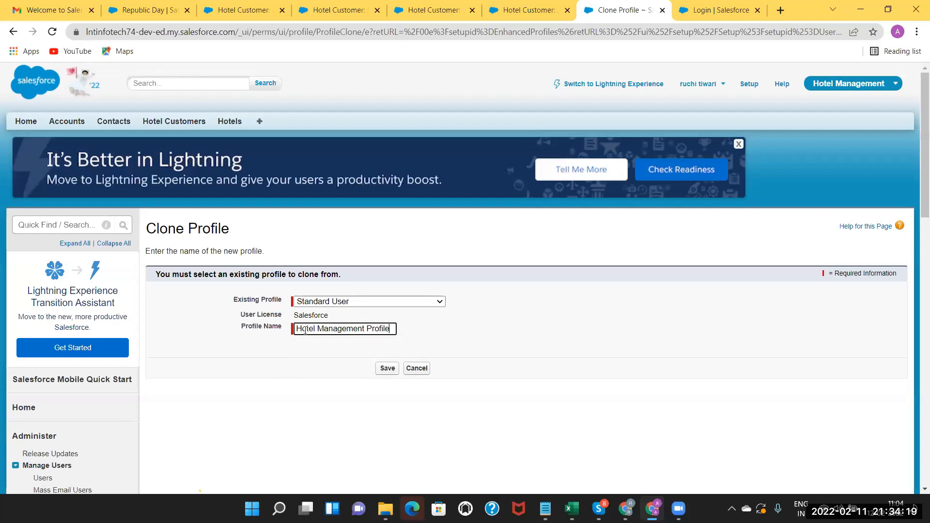
left_click(389, 370)
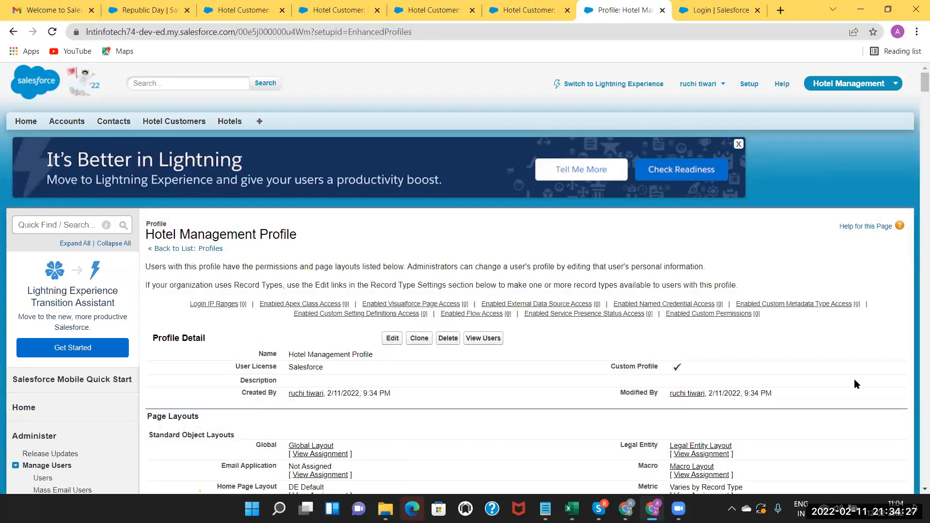
scroll(916, 494, "down", 1)
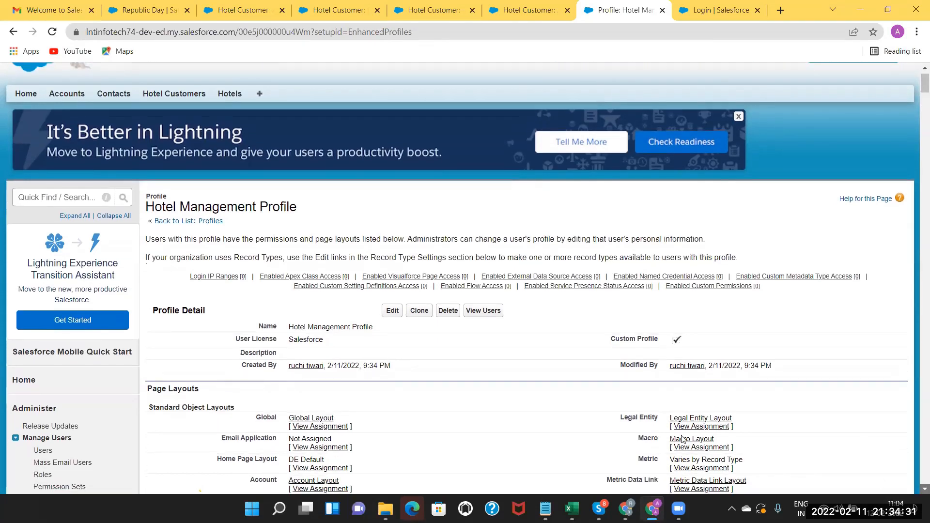
scroll(683, 441, "down", 3)
scroll(380, 364, "down", 2)
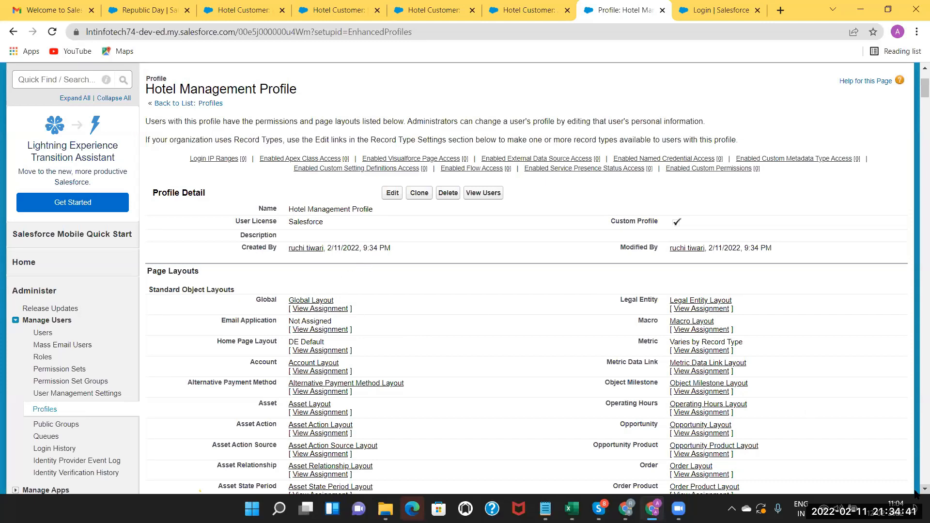
scroll(485, 279, "down", 1)
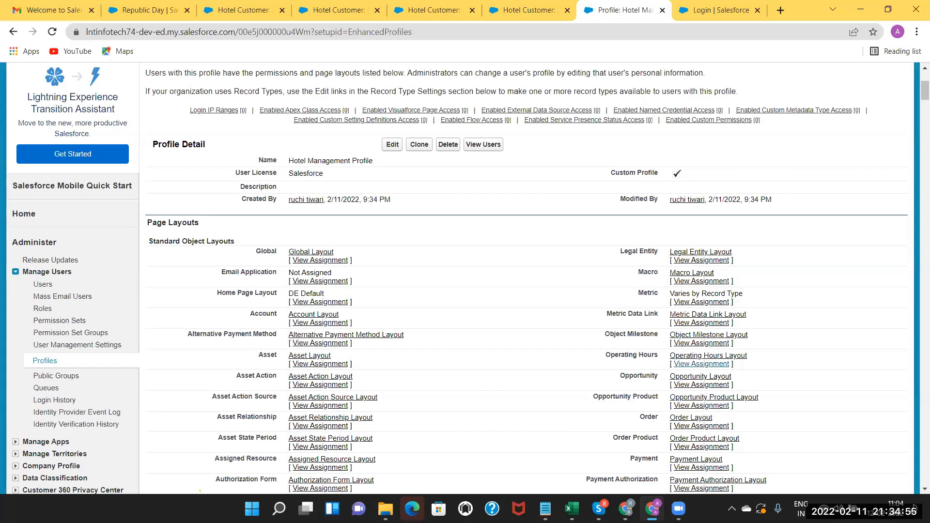
scroll(916, 492, "down", 3)
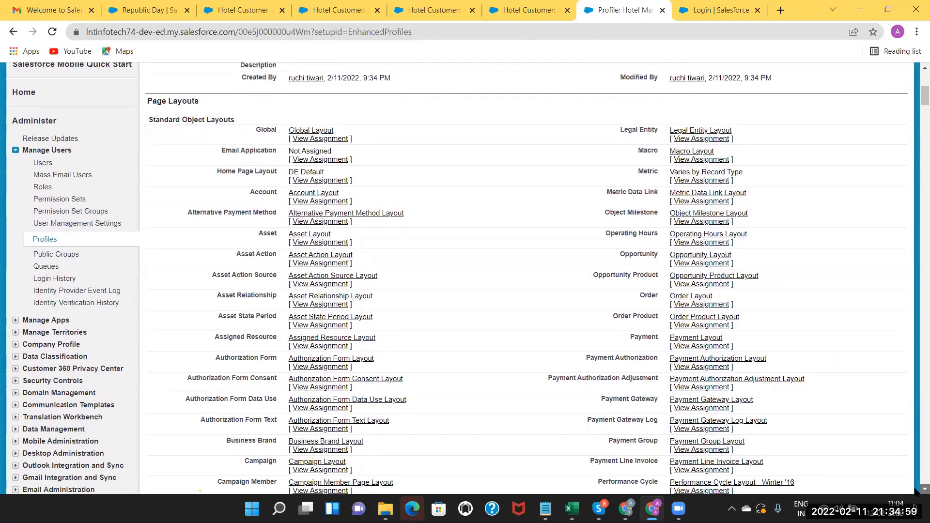
scroll(916, 492, "down", 1)
scroll(916, 492, "down", 1)
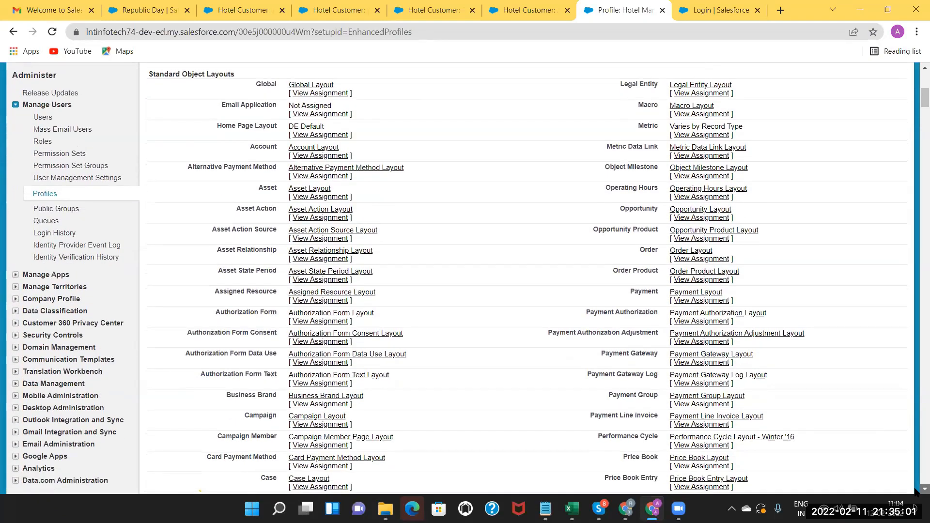
scroll(916, 492, "down", 4)
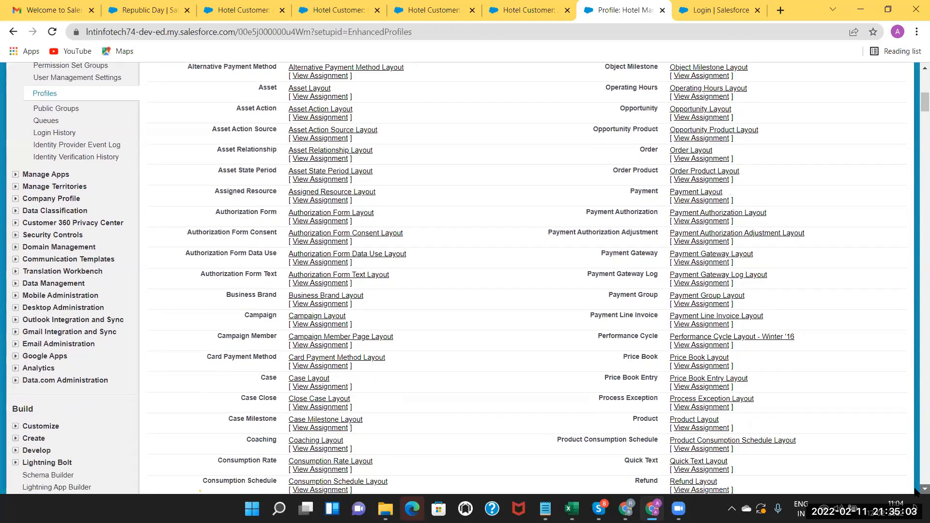
scroll(612, 395, "down", 1)
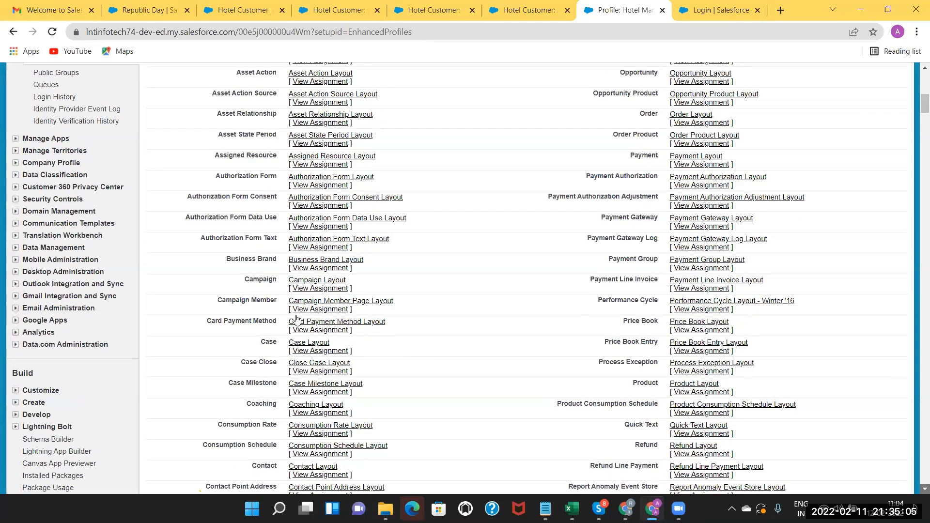
scroll(381, 359, "down", 3)
scroll(381, 359, "down", 15)
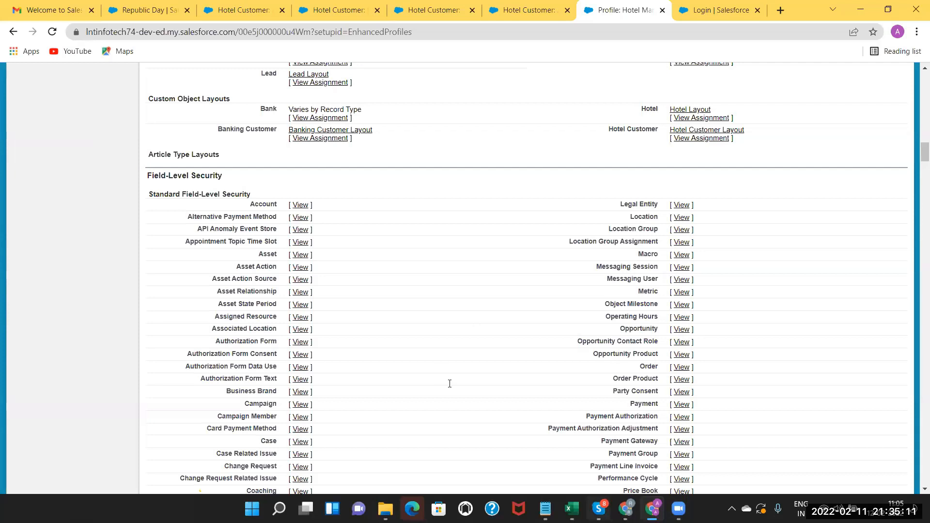
Number the Security list 1 to 4 in cells I22:I25.
key("alt+Tab")
type("1")
key("Return")
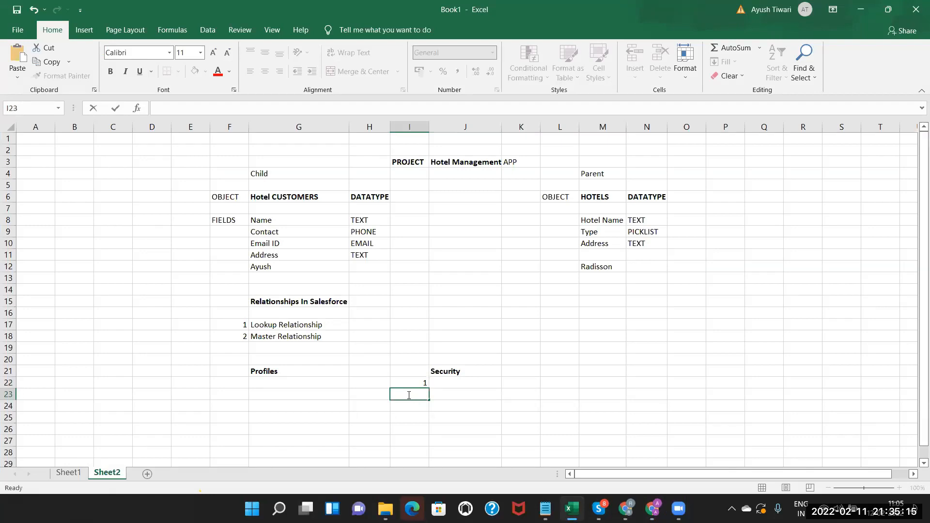
type("2")
key("Return")
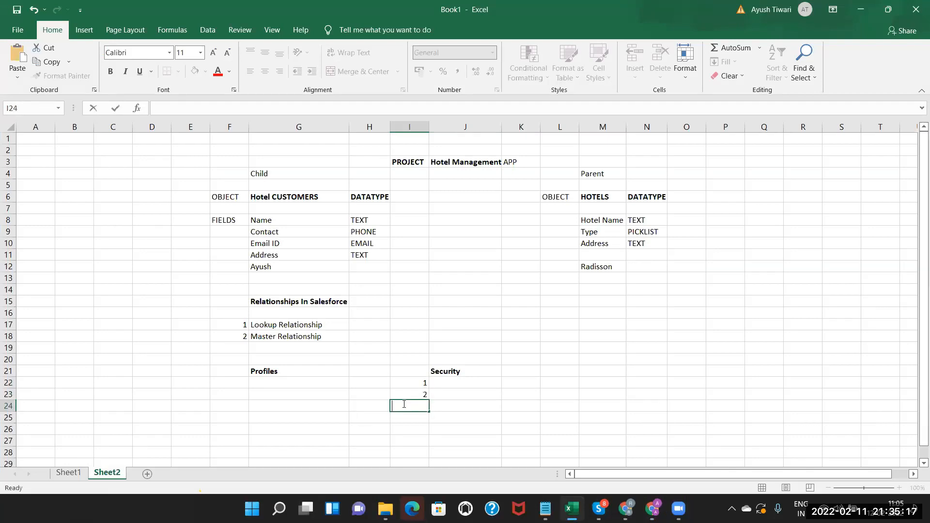
type("3.")
key("Return")
type("4.")
left_click(447, 385)
Enter OWD-Organisation Level Security in J22 and autofit column J to fit it.
type("Or")
key("BackSpace")
type("WD")
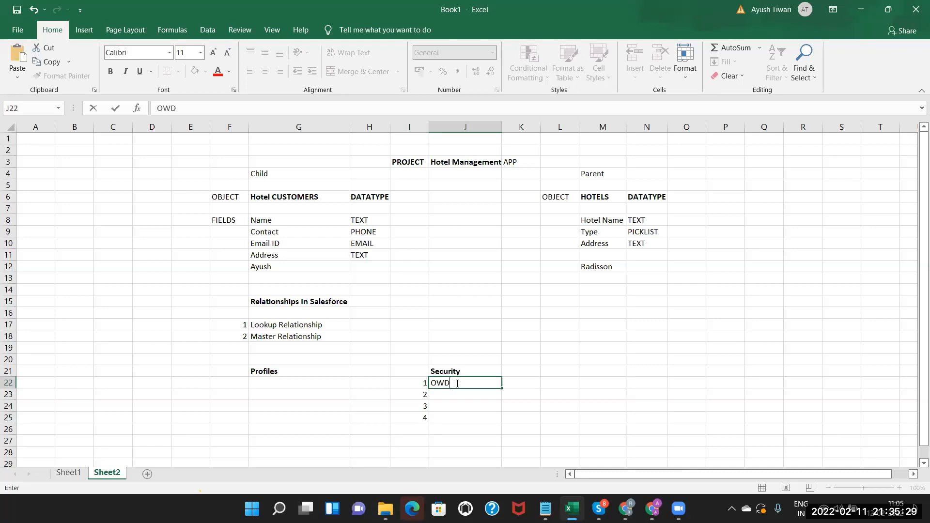
type("-Organisation Lev")
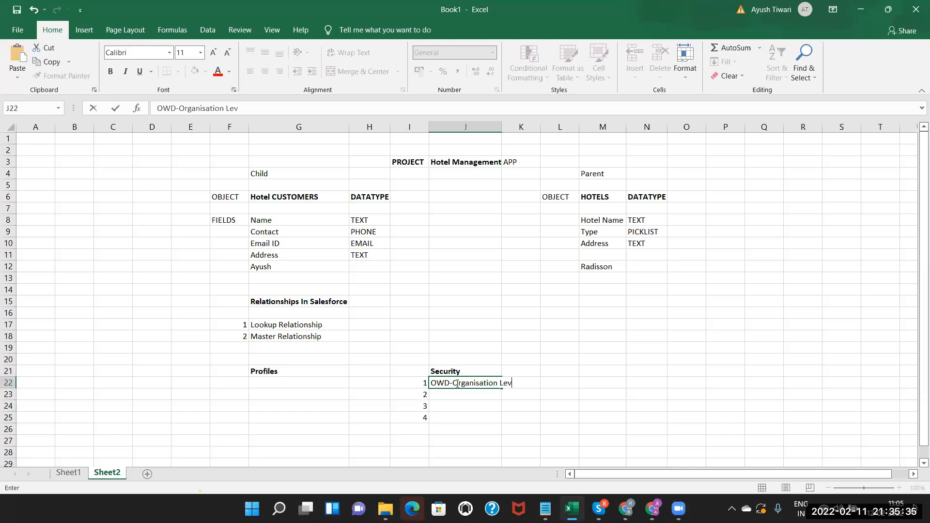
type("el Security")
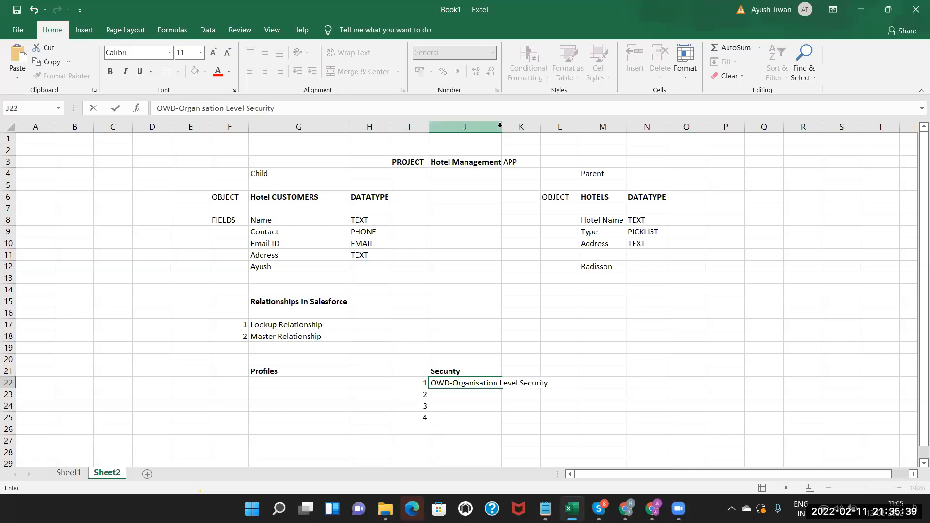
left_click(472, 381)
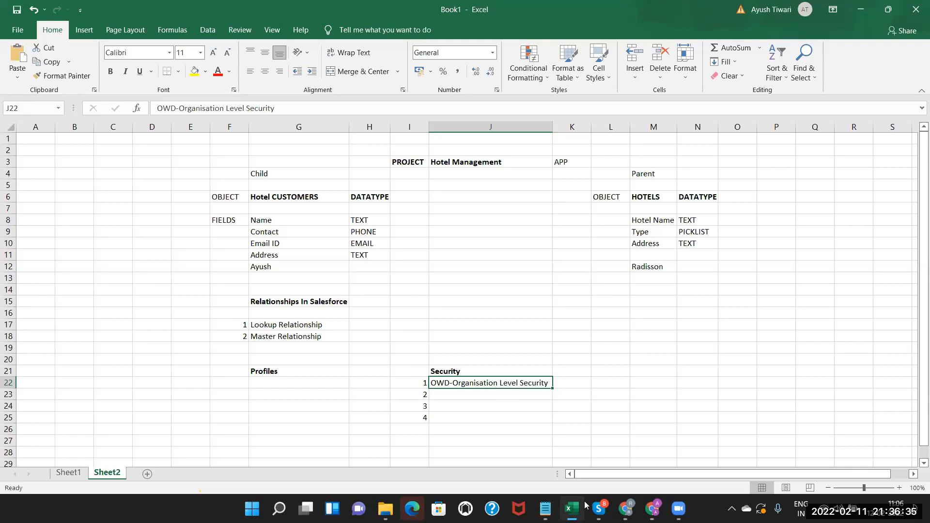
Type Broader in K22 beside the OWD-Organisation Level Security entry.
mouse_move(625, 509)
double_click(560, 383)
type("Broader")
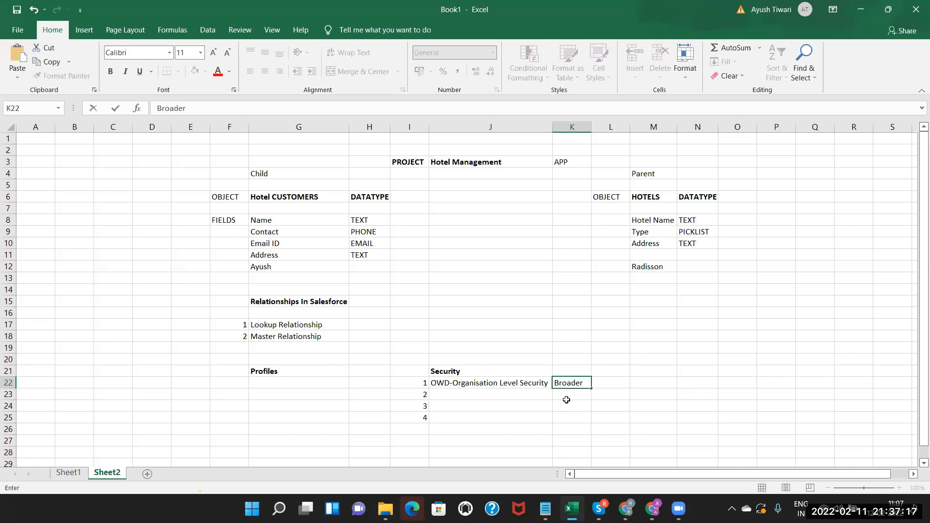
left_click(518, 383)
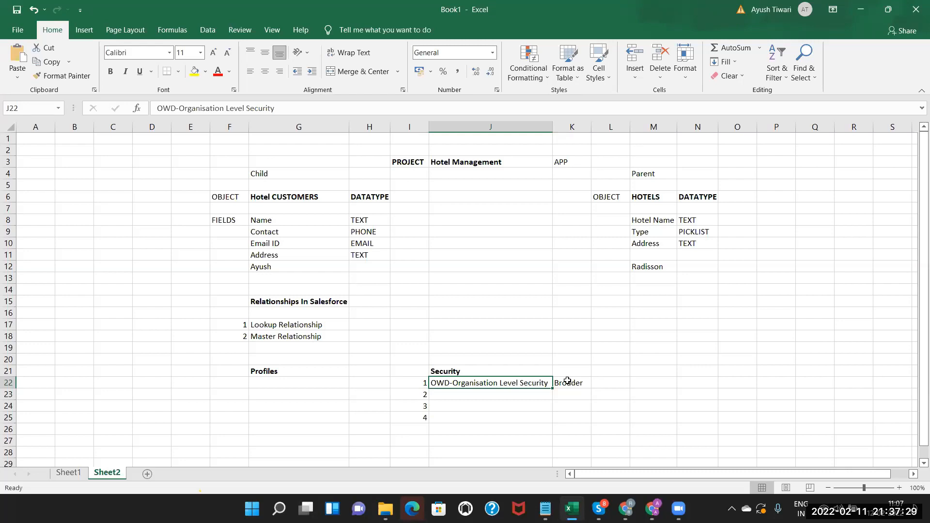
Enter Object level Security in J23, then return to the Salesforce profile page.
double_click(499, 394)
type("Object level Sec")
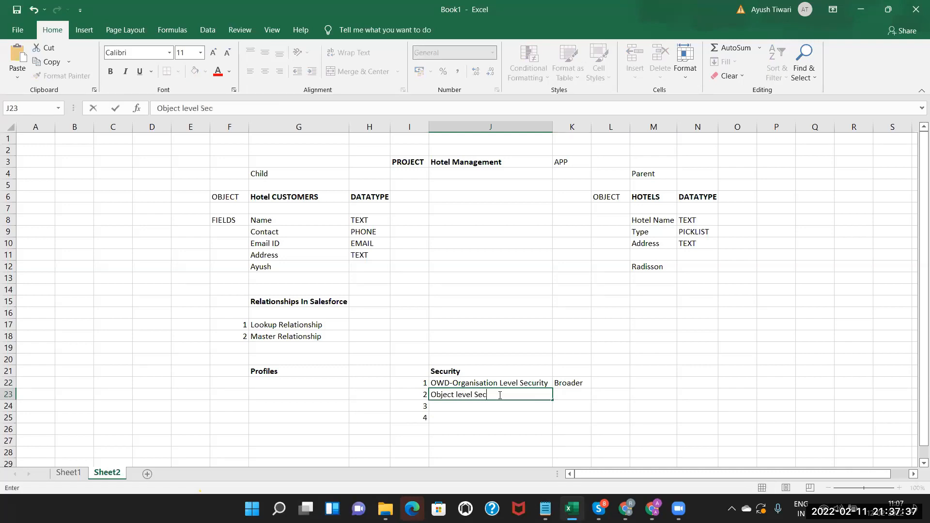
type("urity")
key("Return")
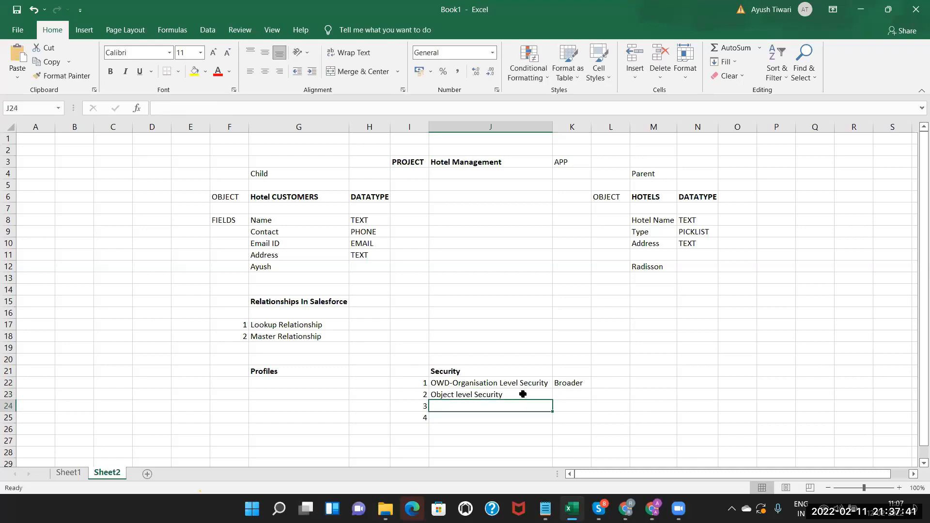
left_click(519, 394)
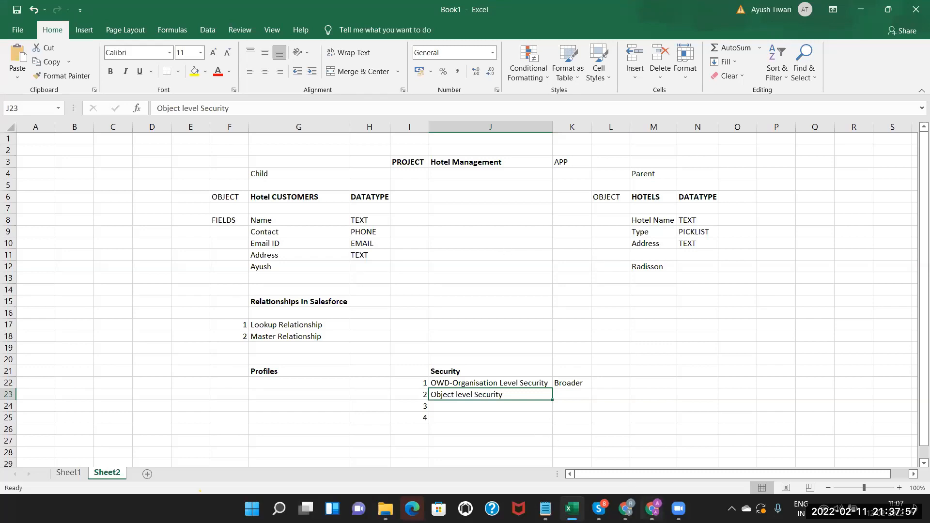
left_click(654, 508)
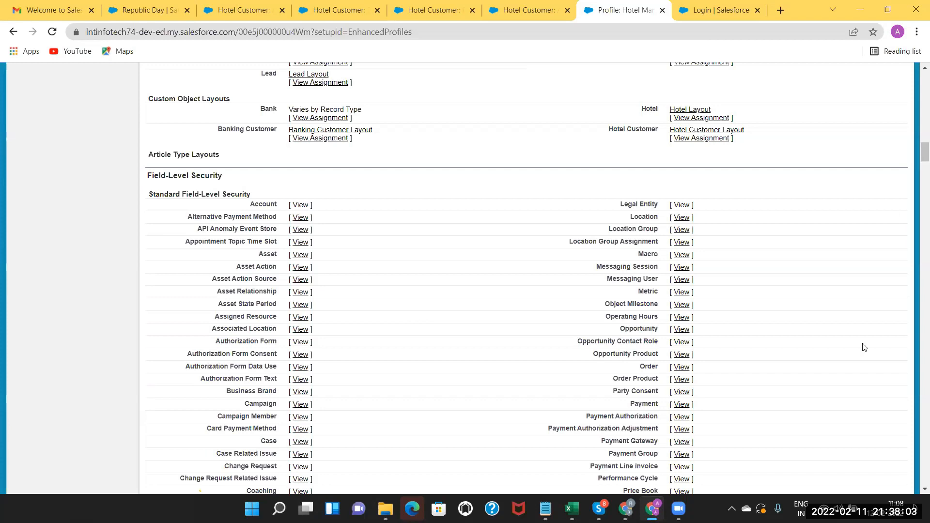
scroll(916, 491, "down", 2)
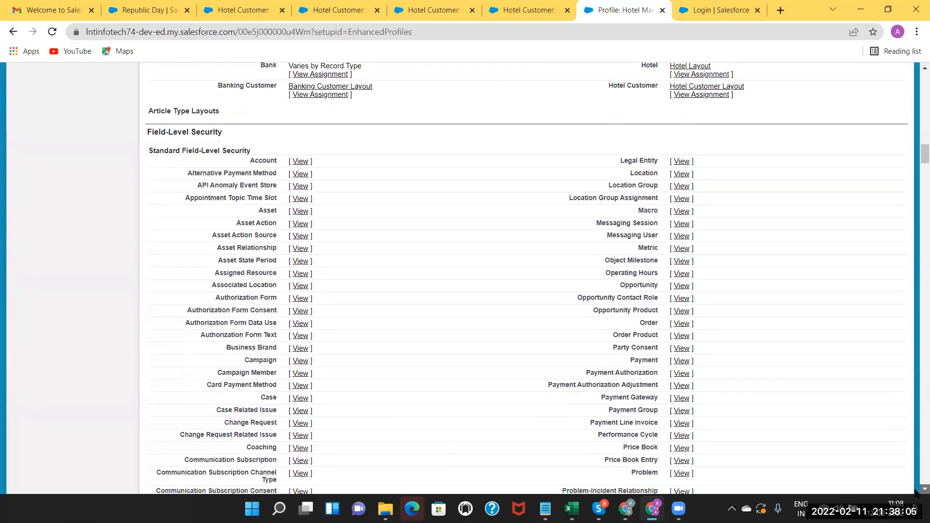
scroll(915, 490, "down", 9)
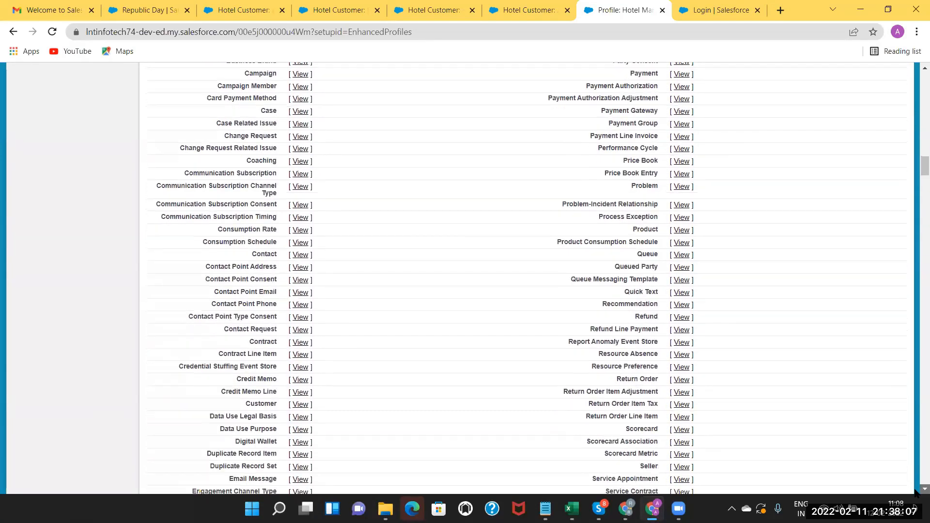
scroll(916, 492, "down", 11)
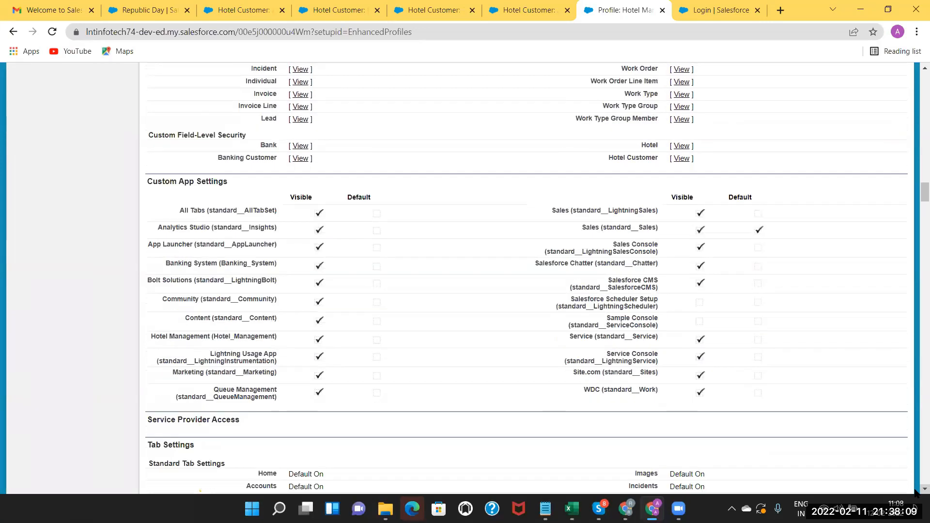
scroll(916, 492, "down", 8)
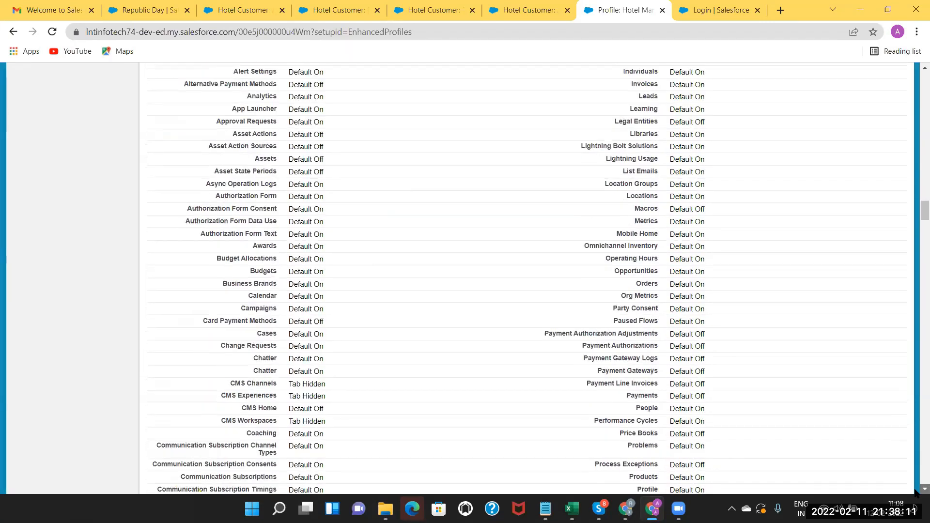
scroll(916, 491, "down", 12)
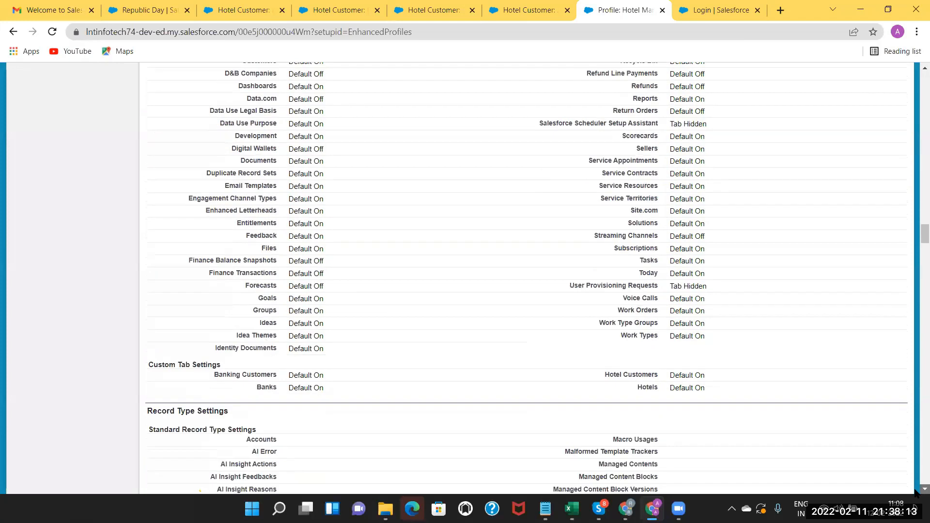
scroll(916, 492, "down", 7)
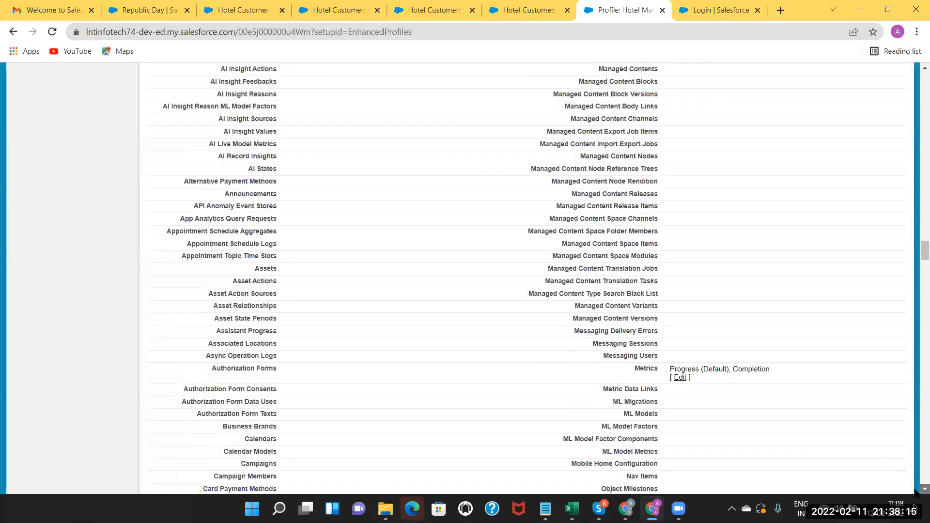
scroll(916, 492, "down", 18)
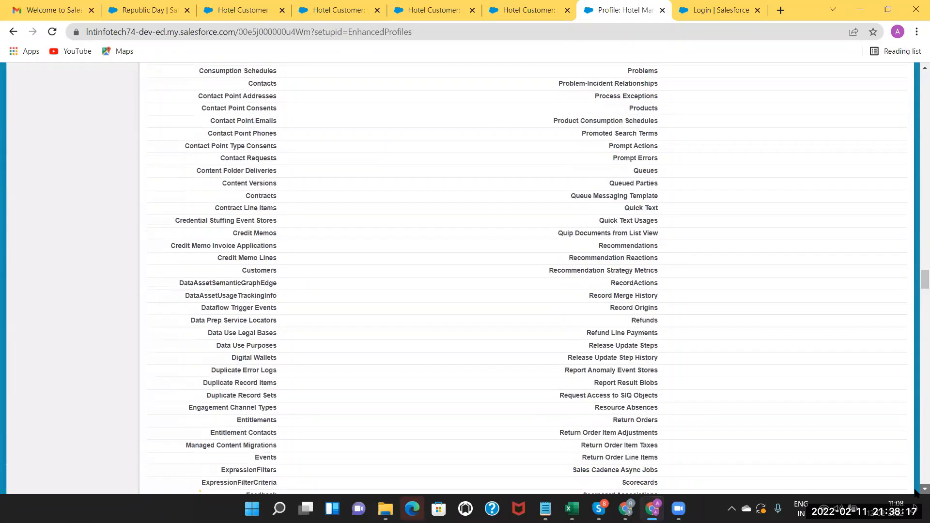
scroll(915, 492, "down", 12)
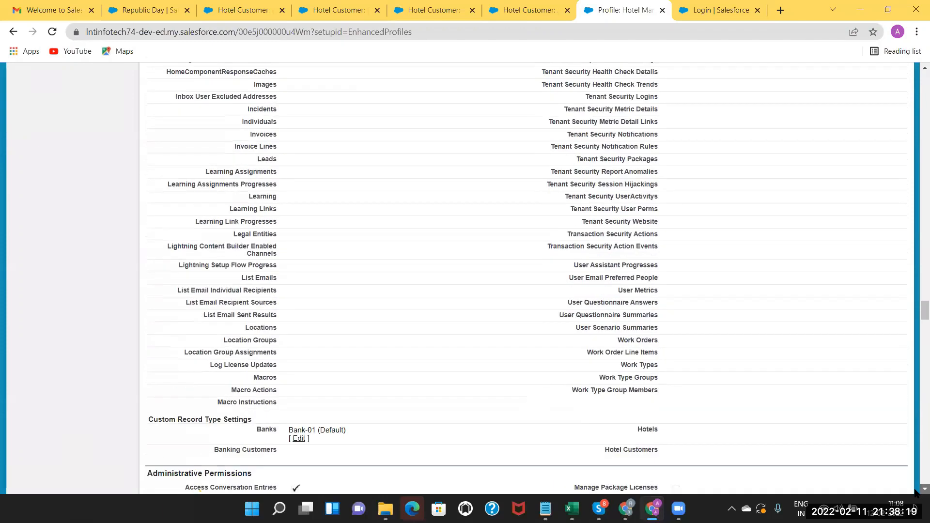
scroll(915, 492, "down", 14)
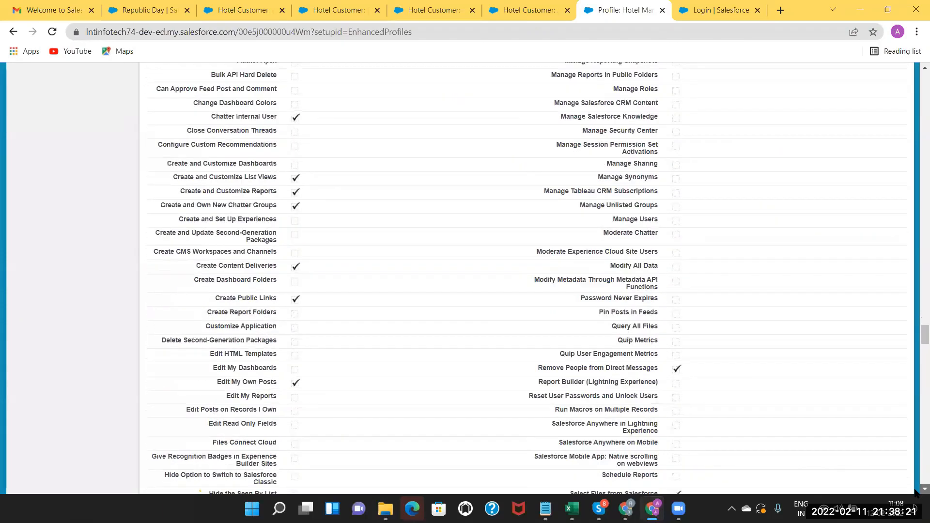
scroll(491, 348, "down", 15)
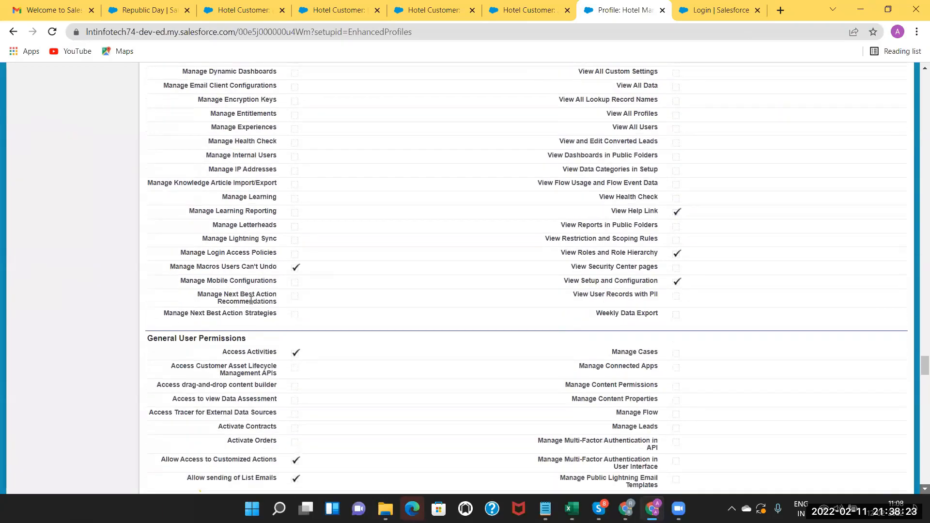
scroll(342, 309, "down", 12)
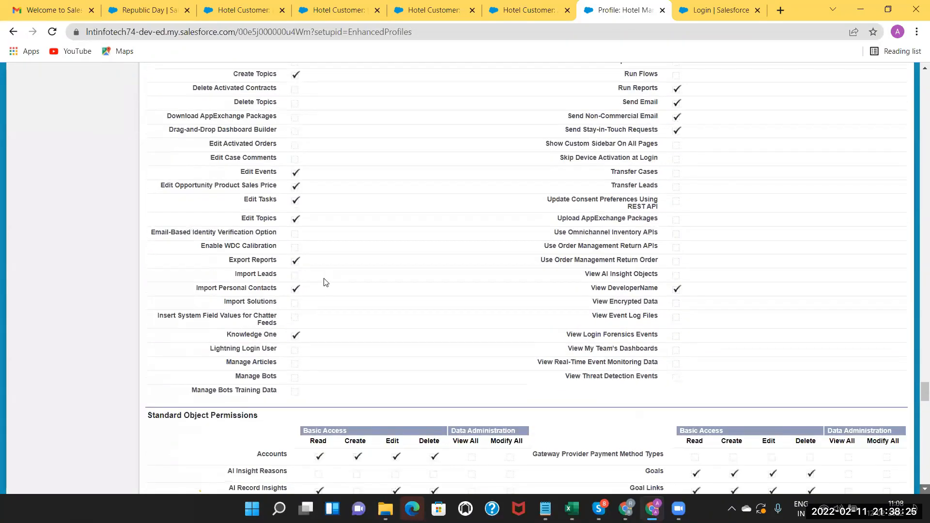
scroll(338, 282, "down", 1)
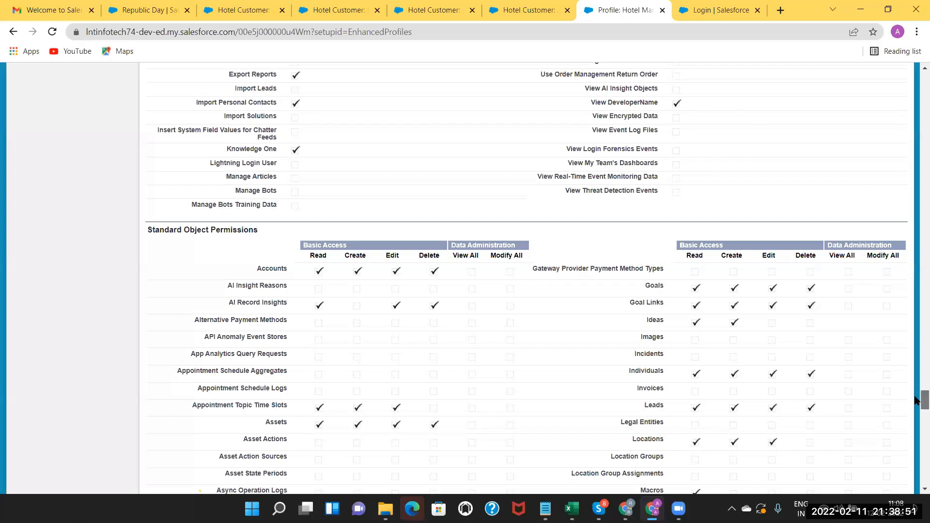
left_click_drag(924, 401, 917, 129)
scroll(178, 155, "up", 10)
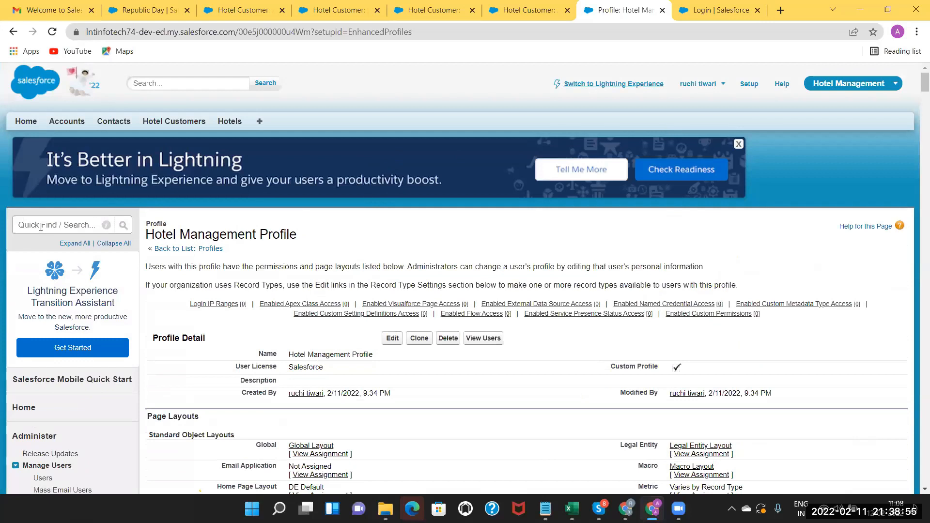
Search Quick Find for 'user' and open the Users page in a new browser tab.
left_click(40, 226)
type("user")
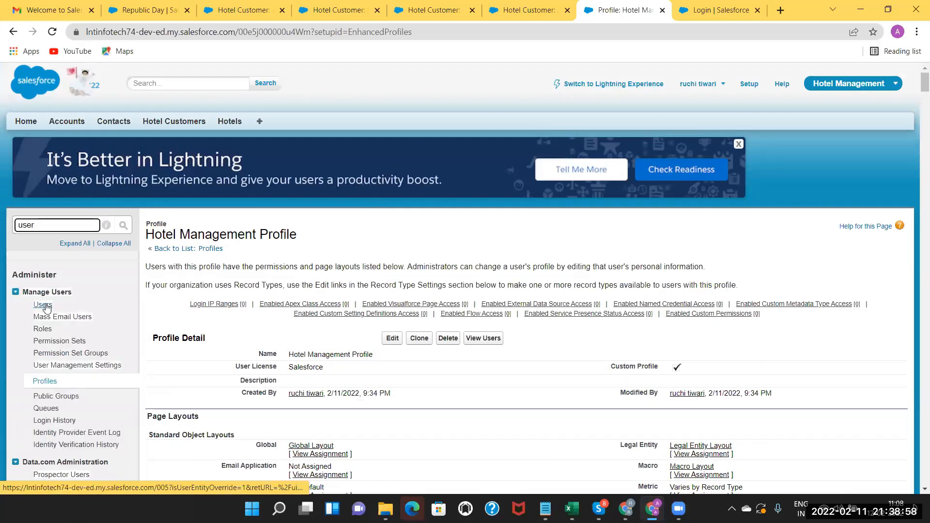
right_click(47, 306)
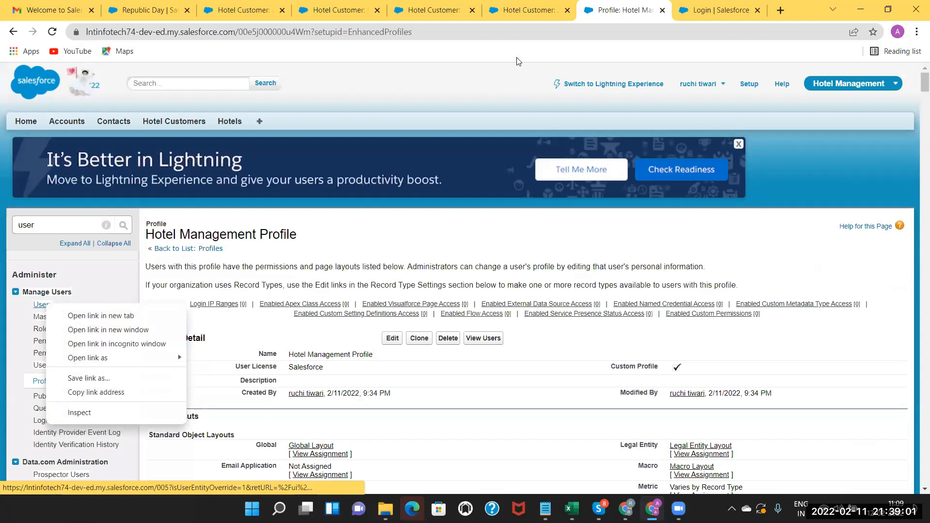
left_click(72, 316)
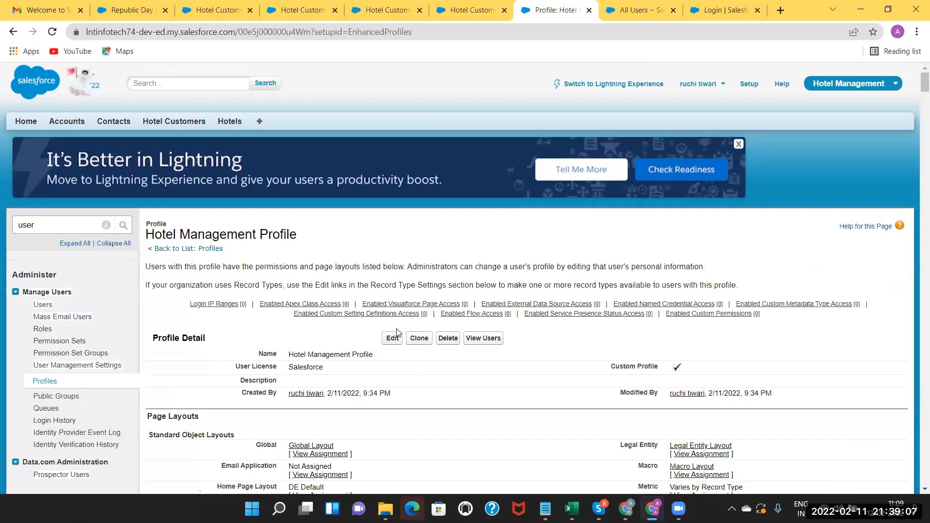
key("ctrl+Tab")
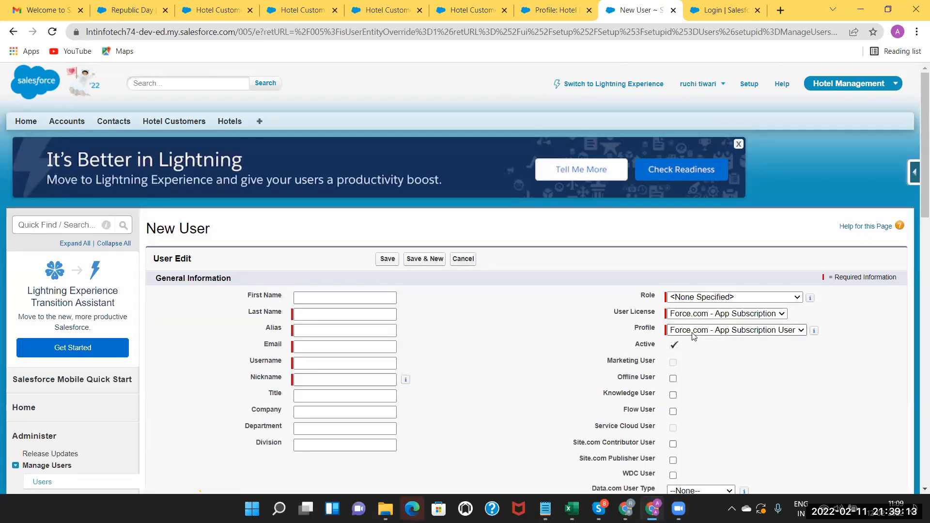
Go back to the Hotel Management Profile tab, scroll down its page, then switch to Excel.
left_click(547, 7)
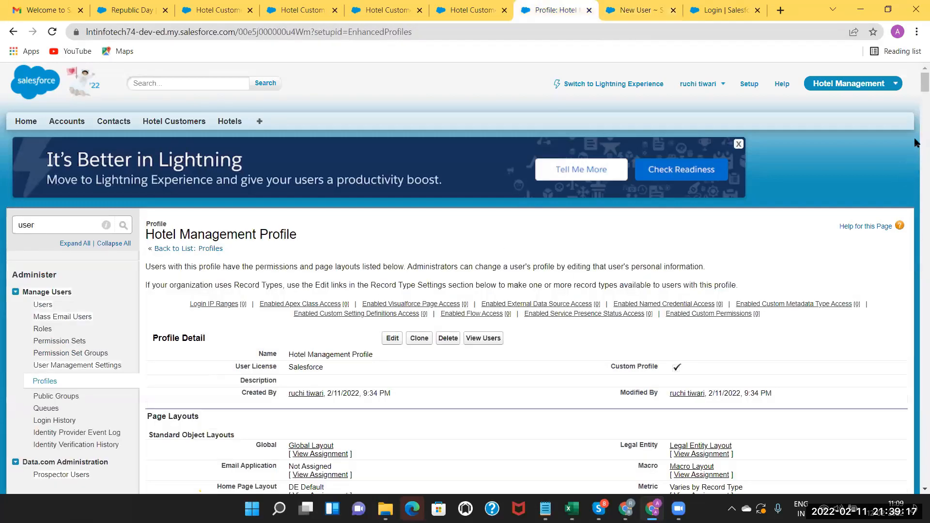
scroll(916, 494, "down", 4)
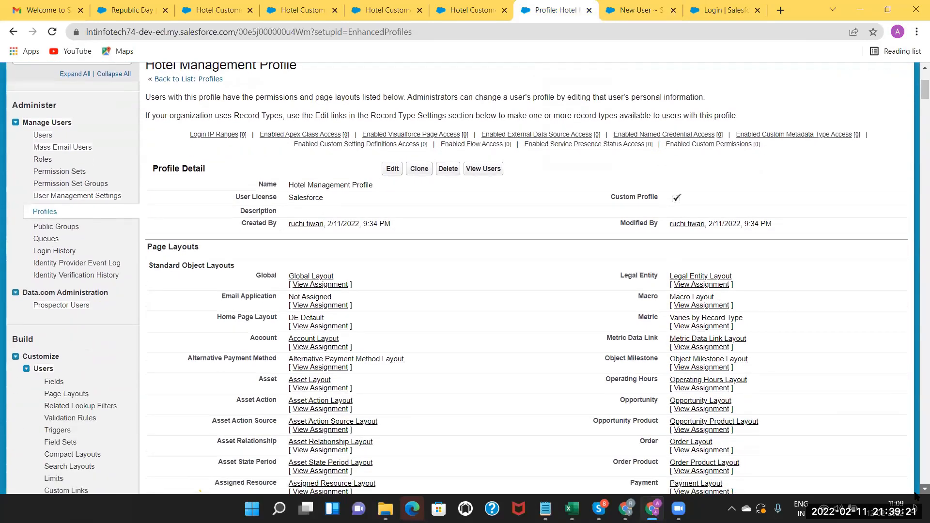
scroll(915, 495, "down", 1)
scroll(916, 495, "down", 1)
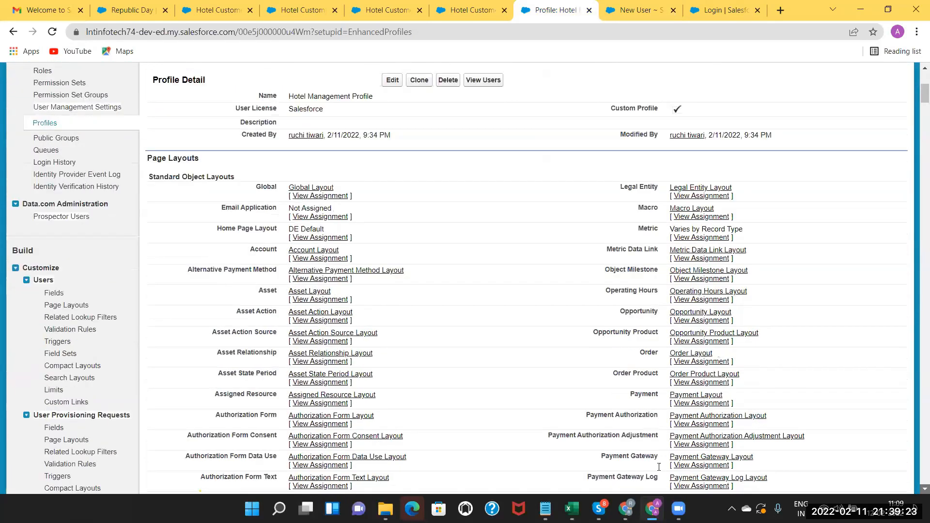
scroll(916, 495, "down", 1)
scroll(916, 496, "down", 1)
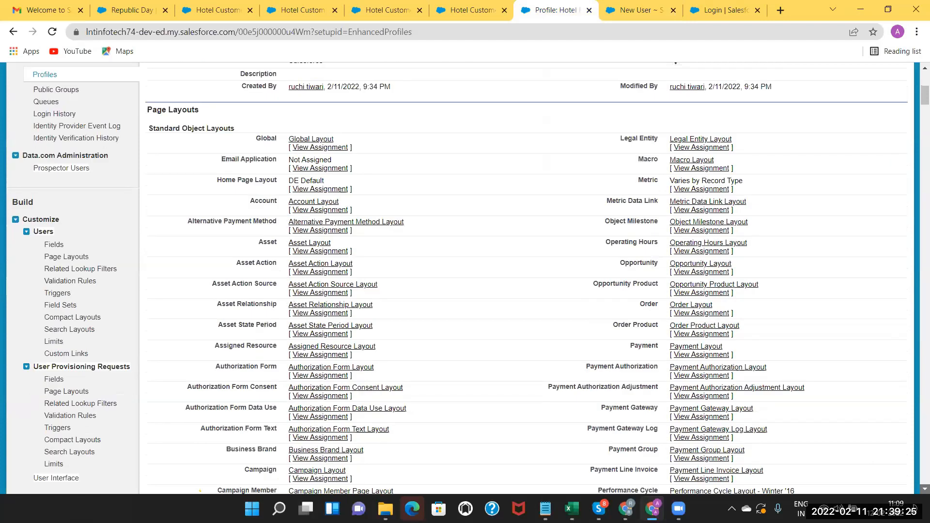
scroll(499, 401, "down", 4)
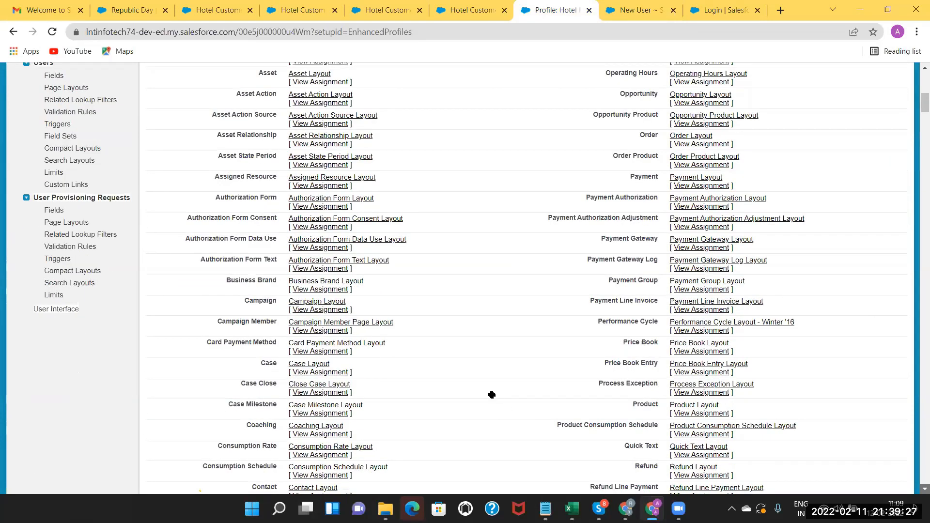
scroll(495, 398, "down", 8)
key("alt+Tab")
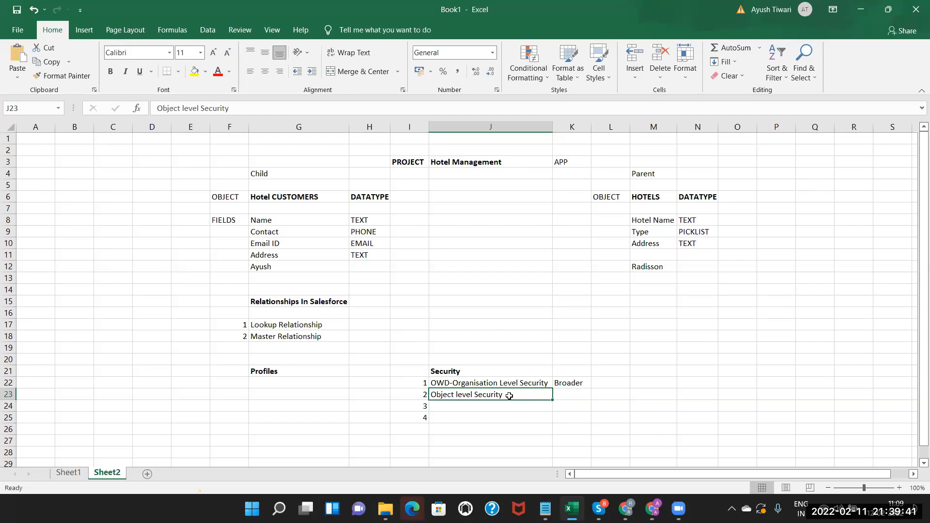
Add Field level Security in J24 as Security item 3, then switch back to Salesforce.
left_click(477, 405)
left_click(476, 394)
double_click(463, 407)
type("Field")
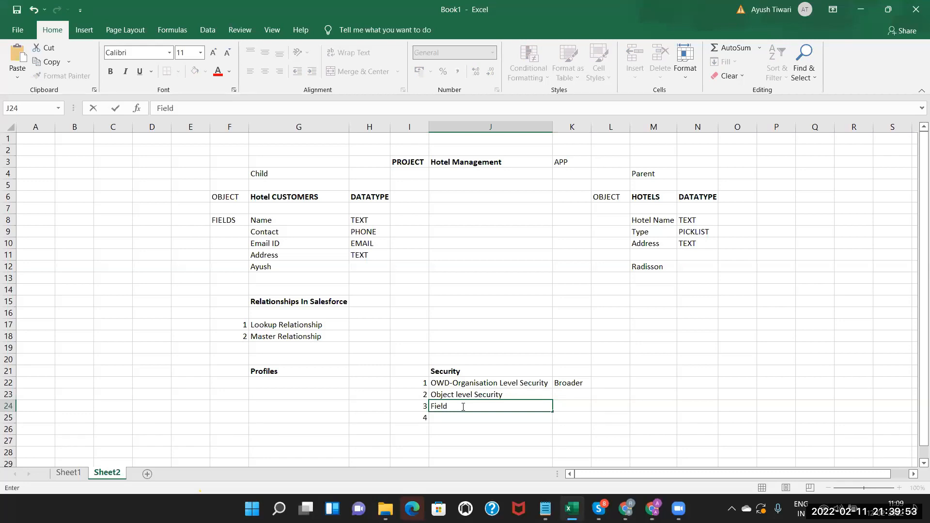
type(" level Security")
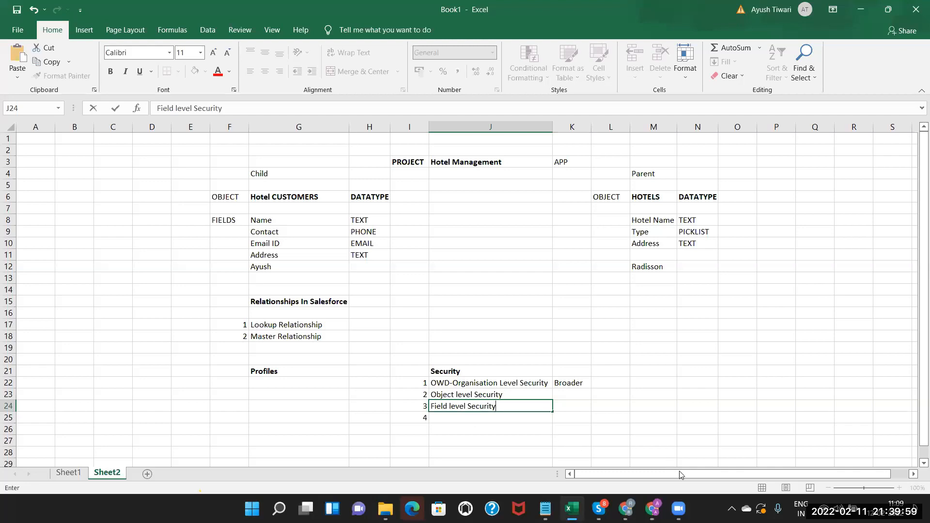
key("Return")
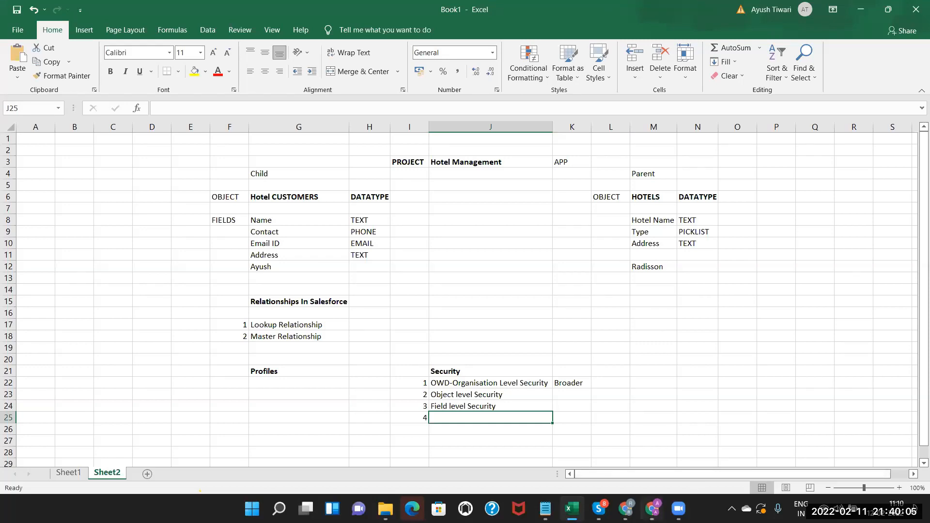
key("alt+Tab")
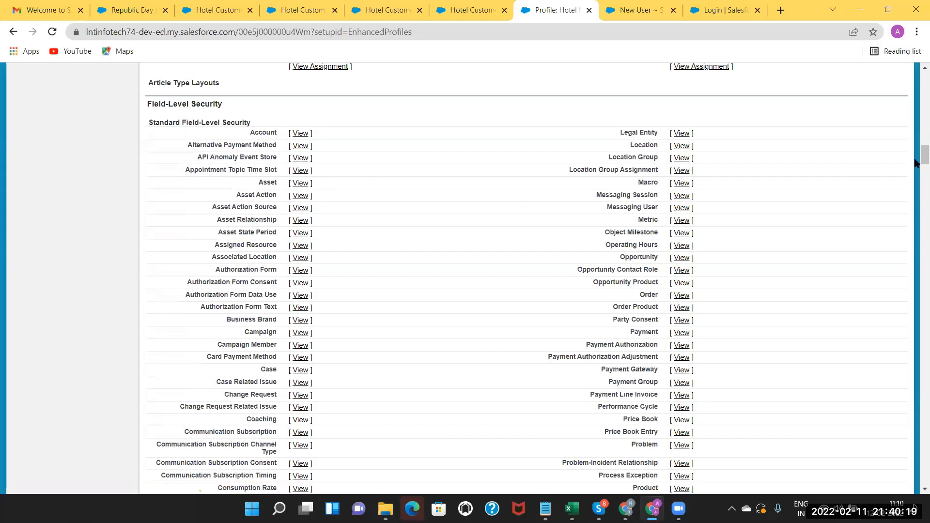
Open the Bank object's field-level security, toggle Account Type edit access off and back on, and save.
scroll(916, 180, "down", 6)
scroll(916, 194, "down", 8)
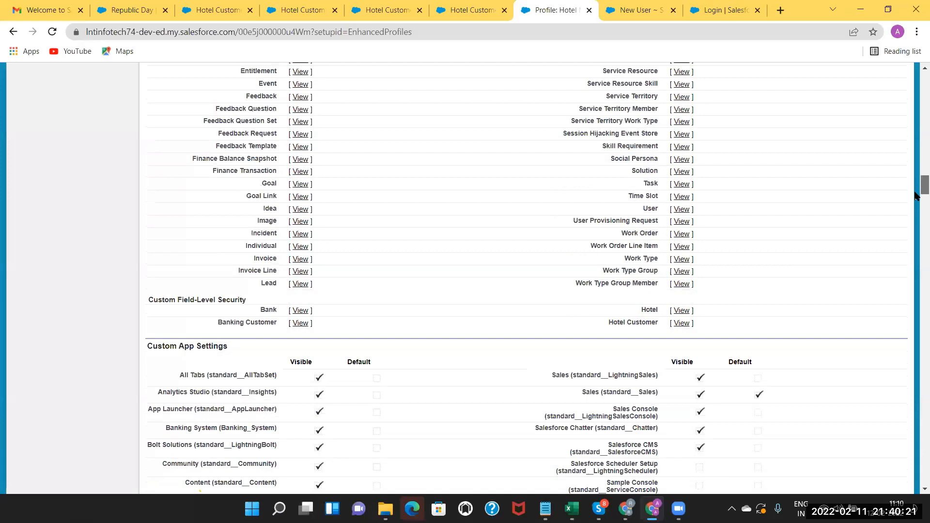
scroll(426, 242, "down", 1)
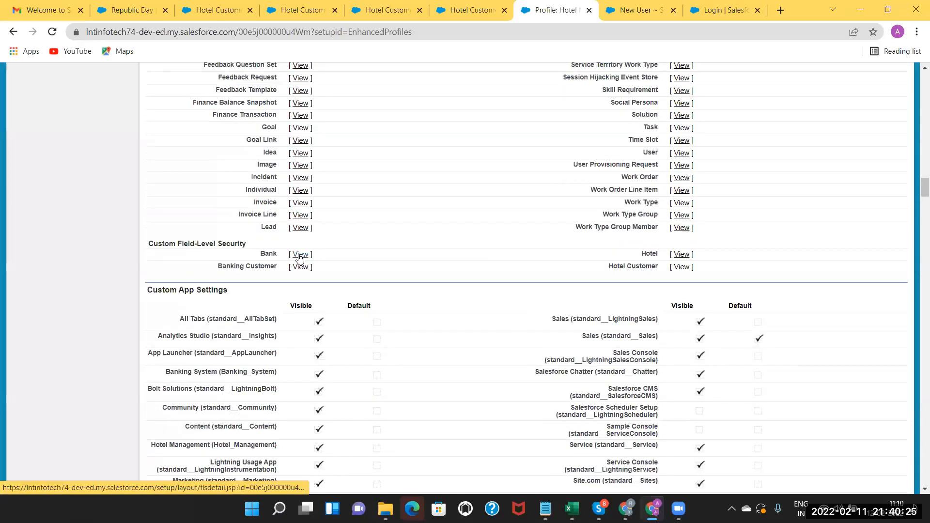
left_click(300, 255)
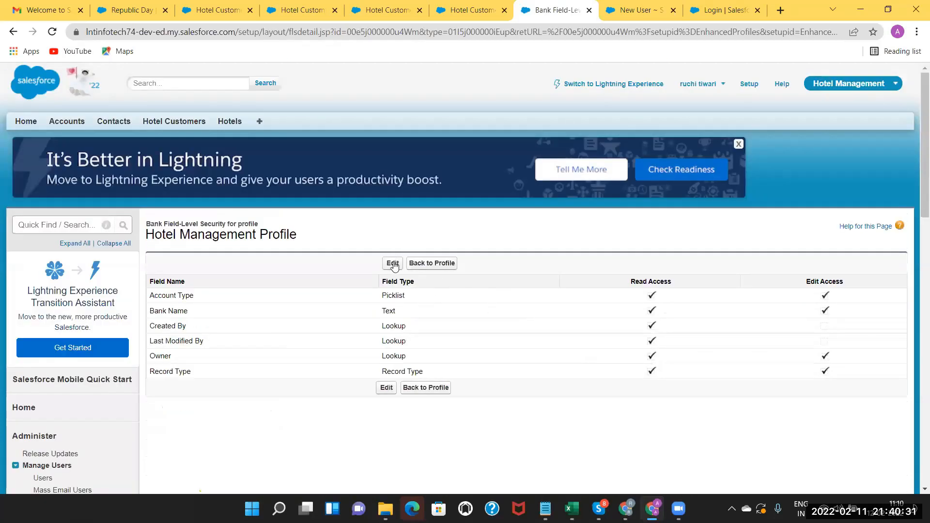
left_click(393, 264)
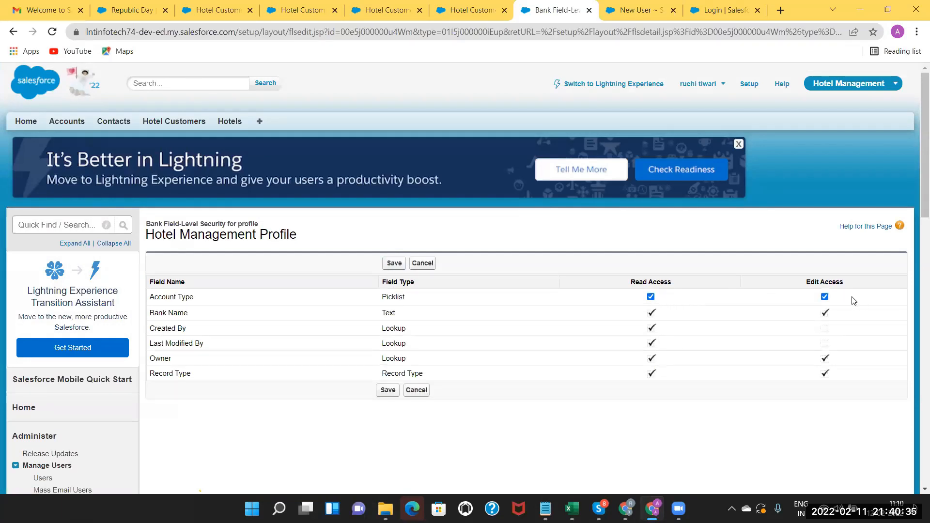
left_click(825, 297)
left_click(825, 297)
left_click(394, 264)
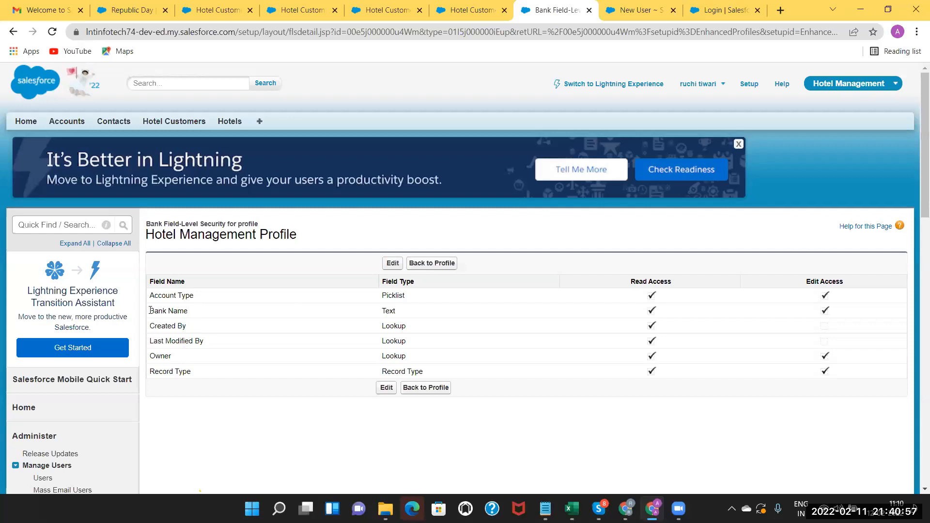
Highlight the Account Type field name, then go back to the Hotel Management Profile details.
triple_click(196, 295)
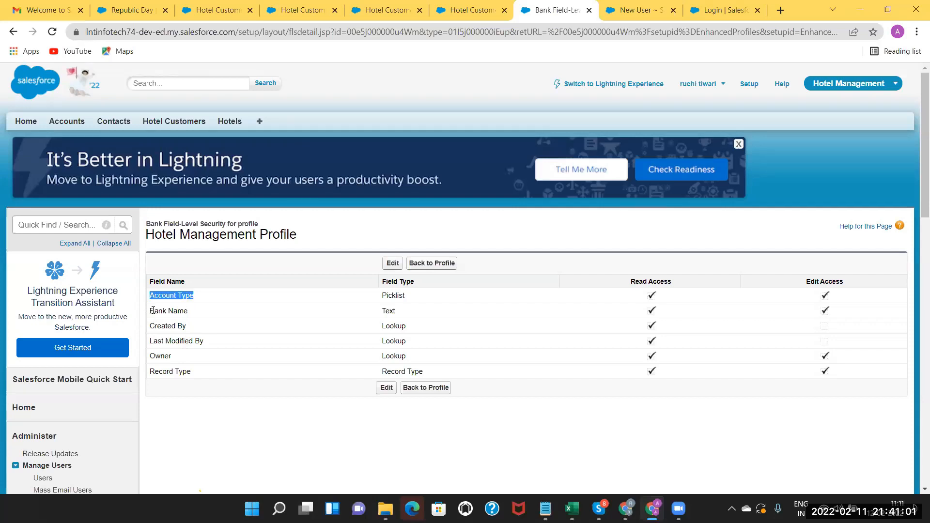
left_click_drag(154, 311, 200, 376)
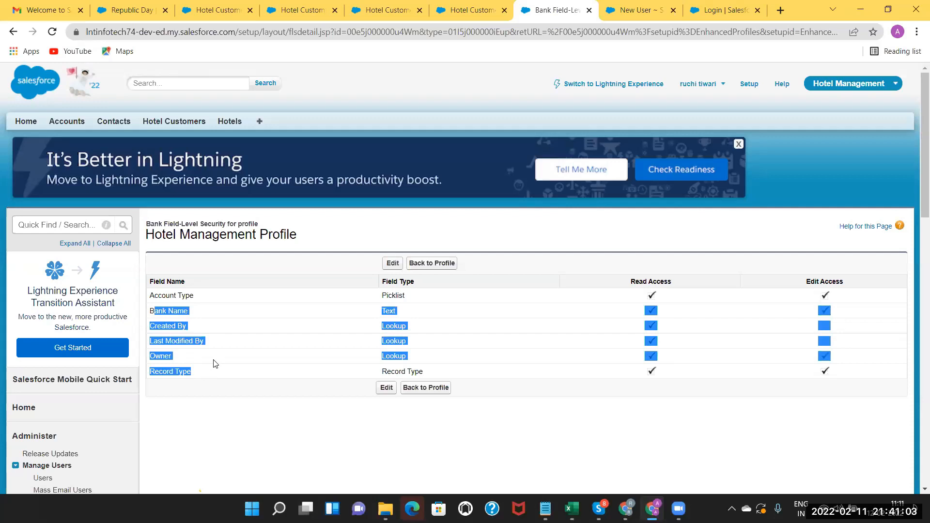
left_click(164, 311)
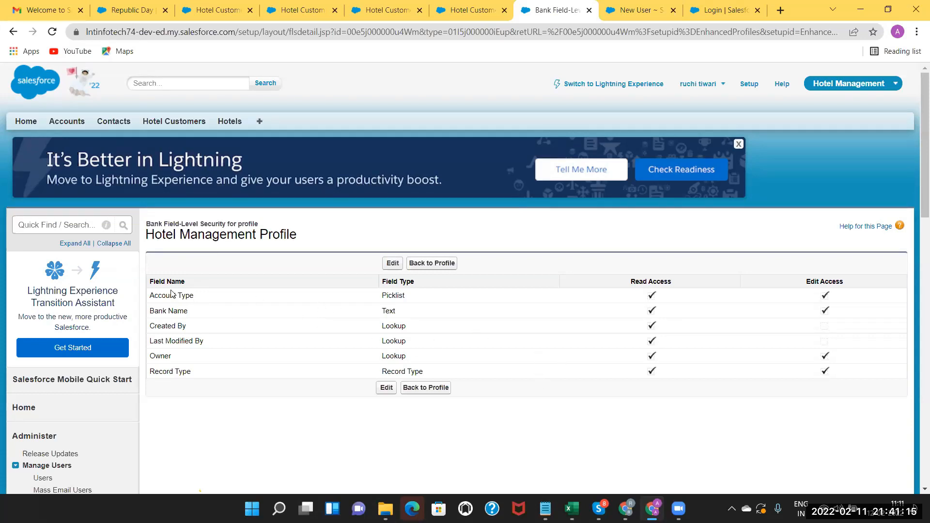
left_click_drag(149, 297, 193, 300)
scroll(194, 299, "up", 3)
scroll(194, 299, "down", 3)
left_click(431, 264)
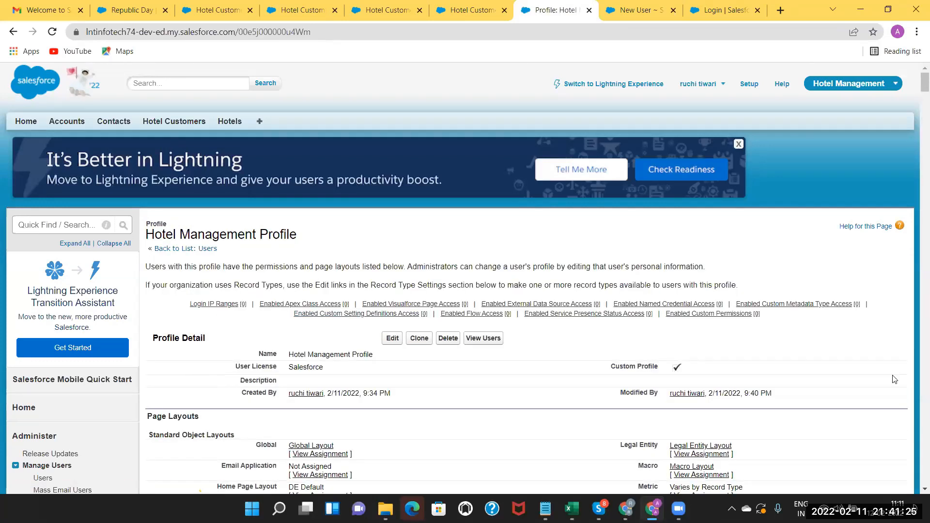
scroll(916, 491, "down", 4)
scroll(916, 491, "down", 3)
scroll(527, 279, "down", 7)
scroll(464, 377, "down", 11)
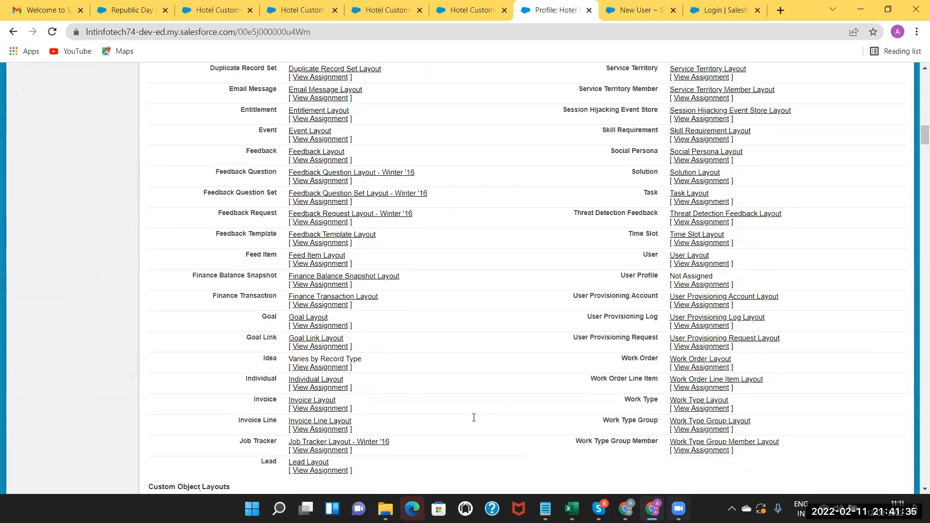
Enter 'Record Level Security' as entry 4 in cell J25 of the Excel Security list.
key("alt+Tab")
type("Reco")
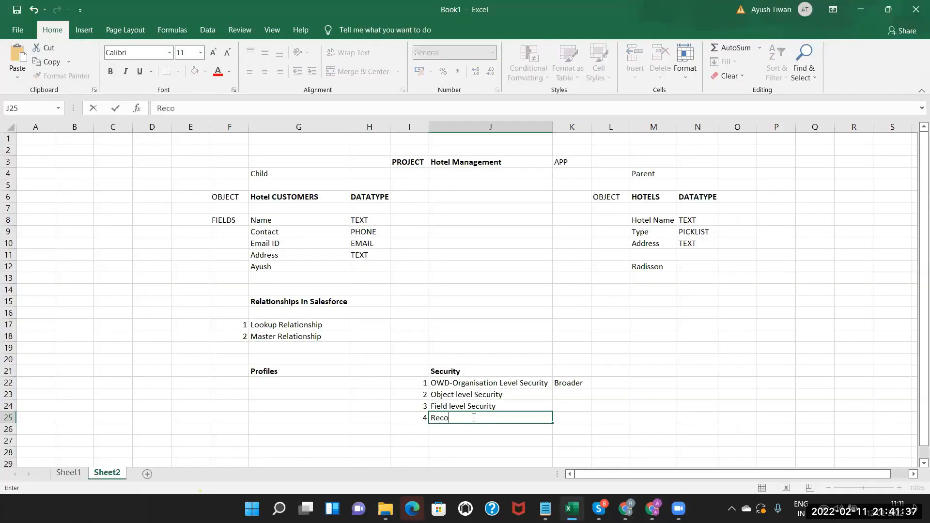
type("rd Level Security")
left_click(456, 409)
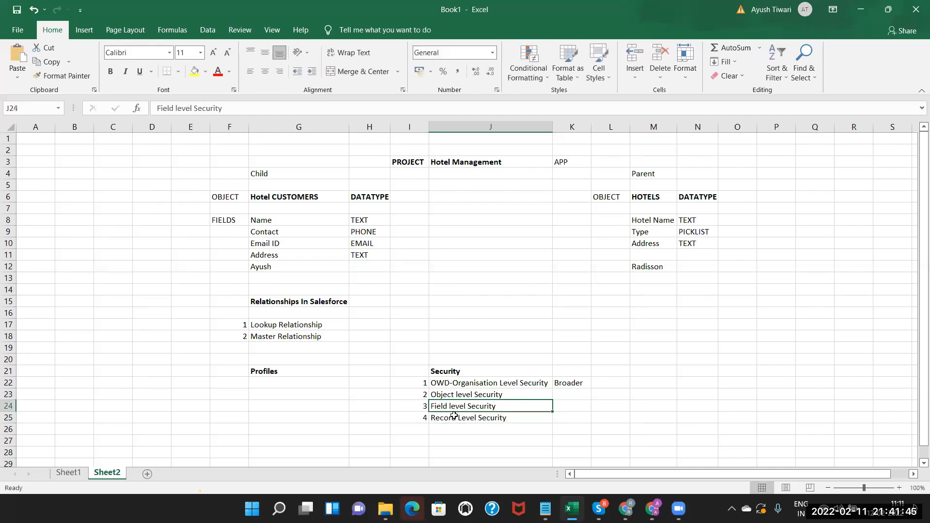
left_click(455, 418)
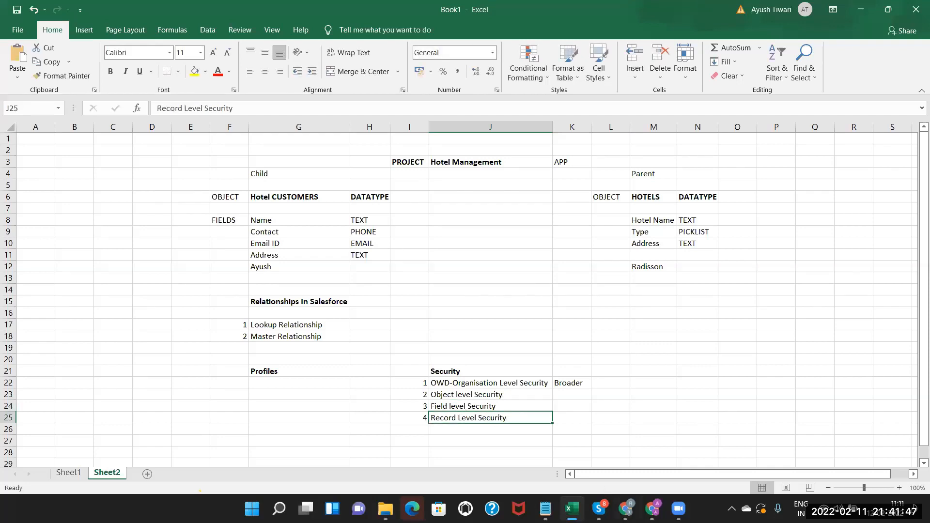
Scroll through the Hotel Management Profile's Page Layouts and Field-Level Security sections, then return to Excel.
key("alt+Tab")
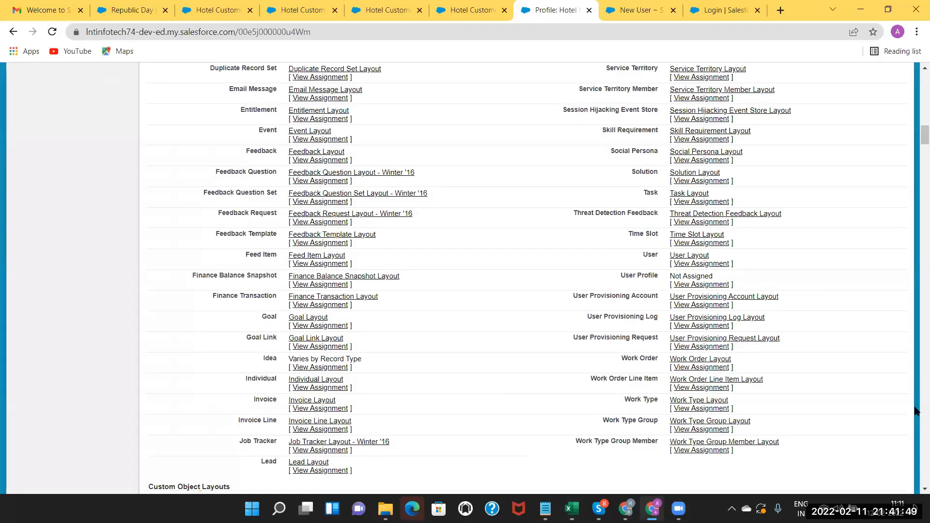
scroll(916, 184, "up", 1)
scroll(916, 169, "down", 6)
scroll(916, 170, "down", 8)
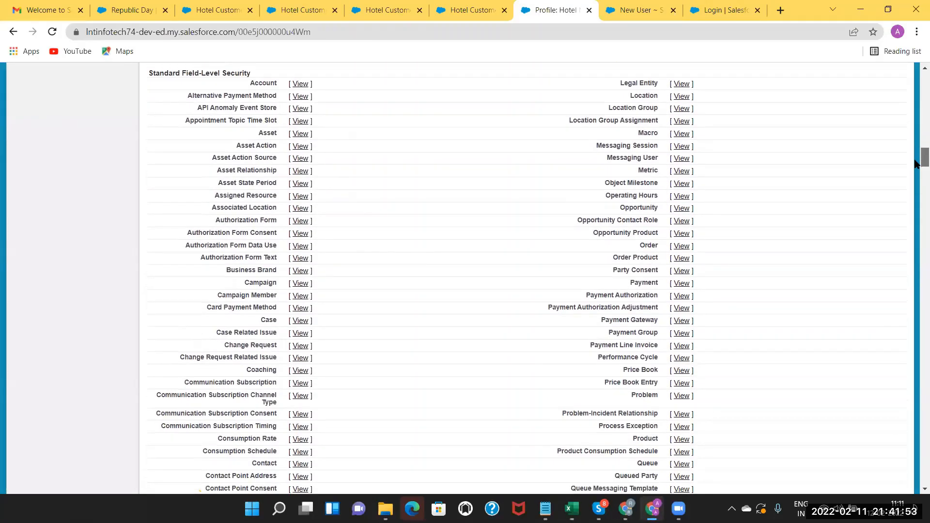
scroll(916, 186, "down", 20)
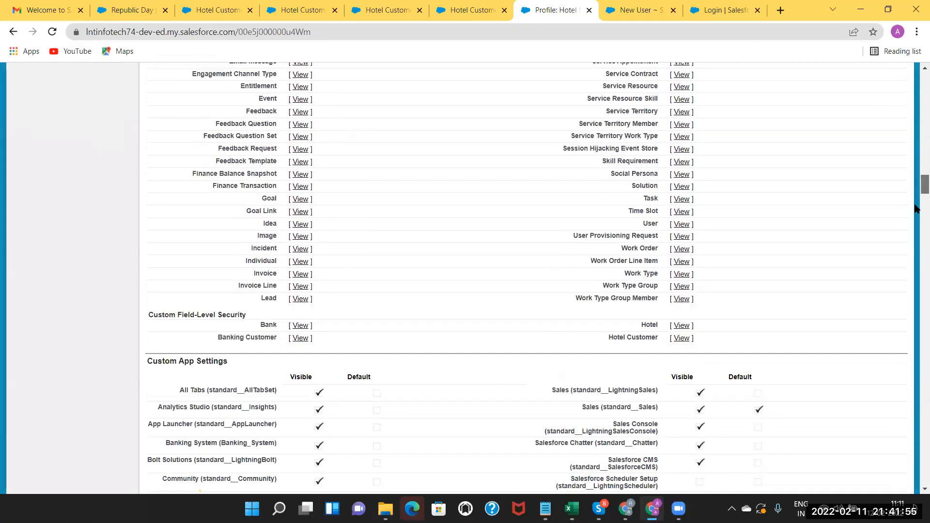
scroll(915, 194, "up", 18)
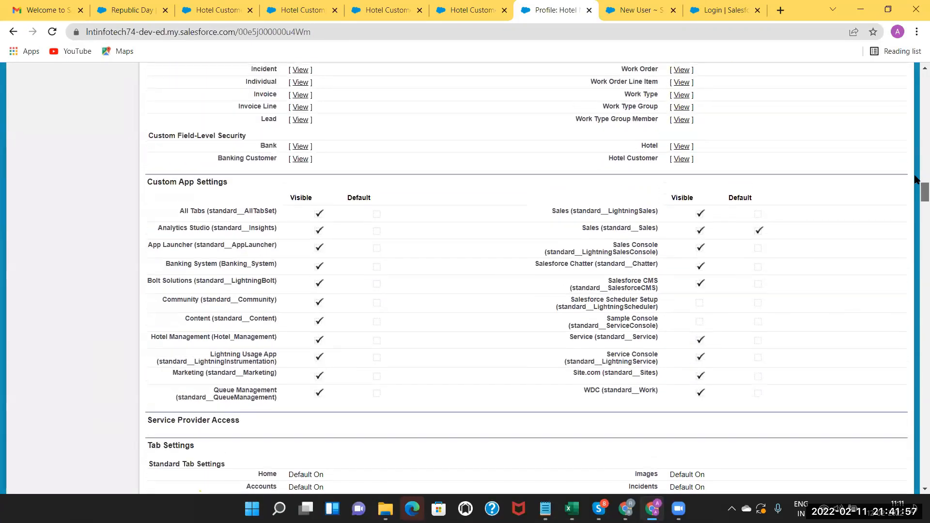
scroll(915, 149, "up", 20)
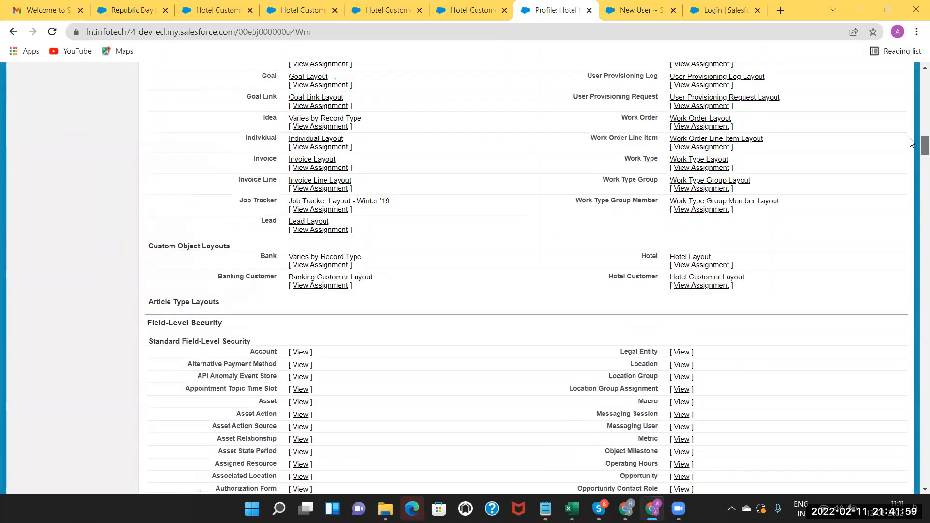
scroll(911, 142, "up", 10)
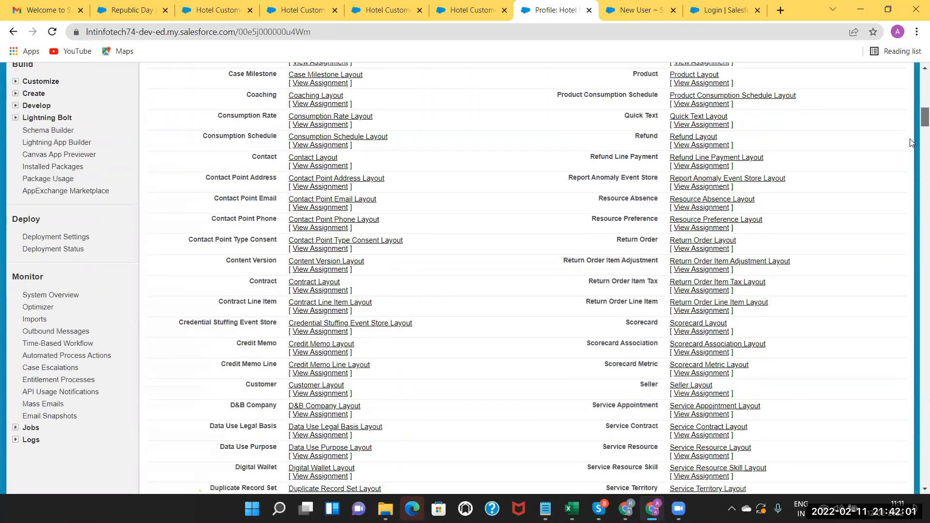
scroll(911, 142, "up", 8)
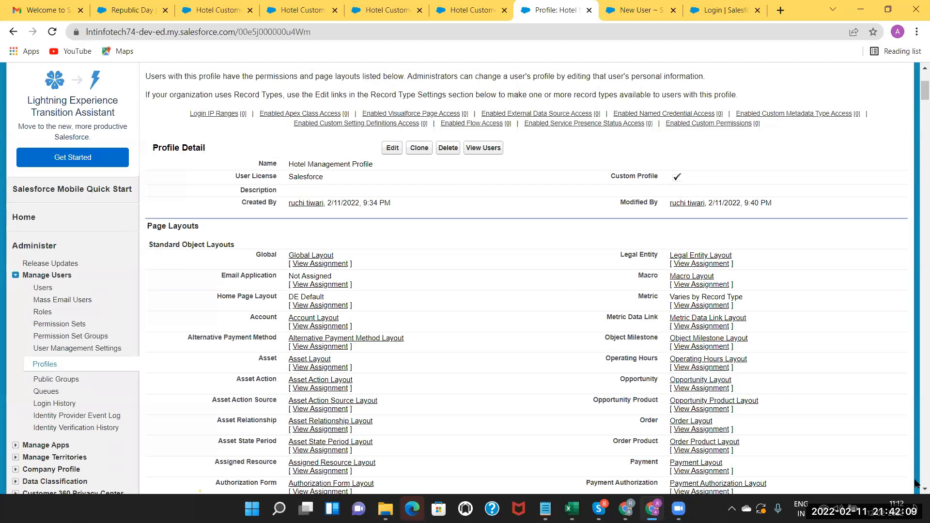
scroll(916, 493, "down", 2)
scroll(916, 493, "down", 1)
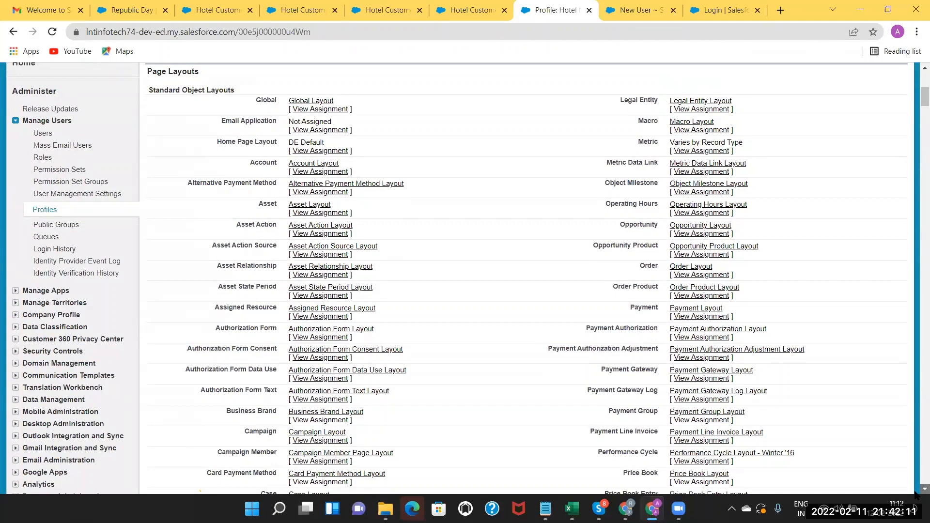
scroll(917, 493, "down", 2)
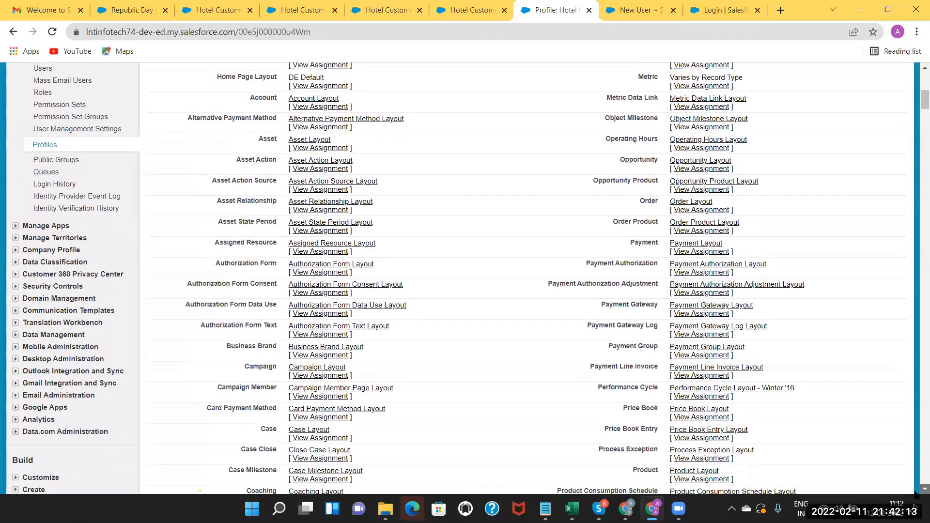
scroll(916, 494, "down", 2)
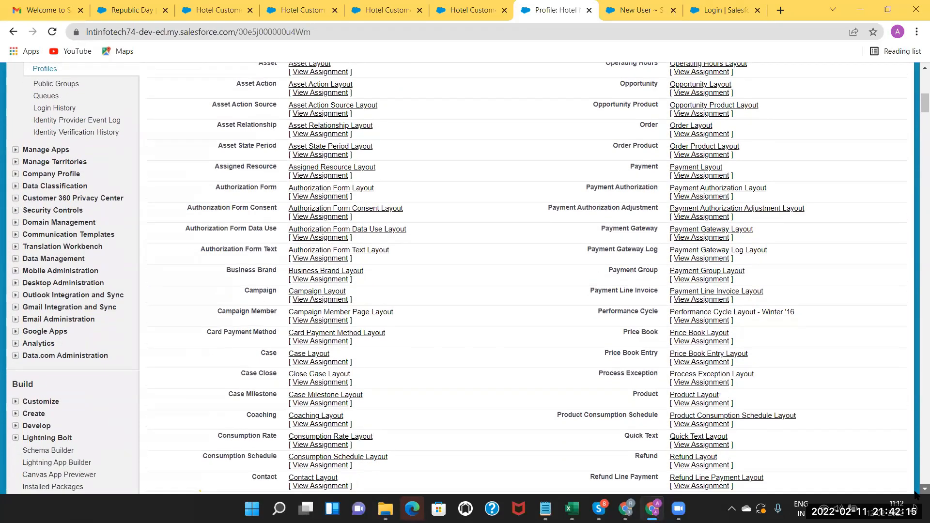
scroll(916, 493, "down", 1)
scroll(917, 495, "down", 1)
scroll(753, 418, "down", 15)
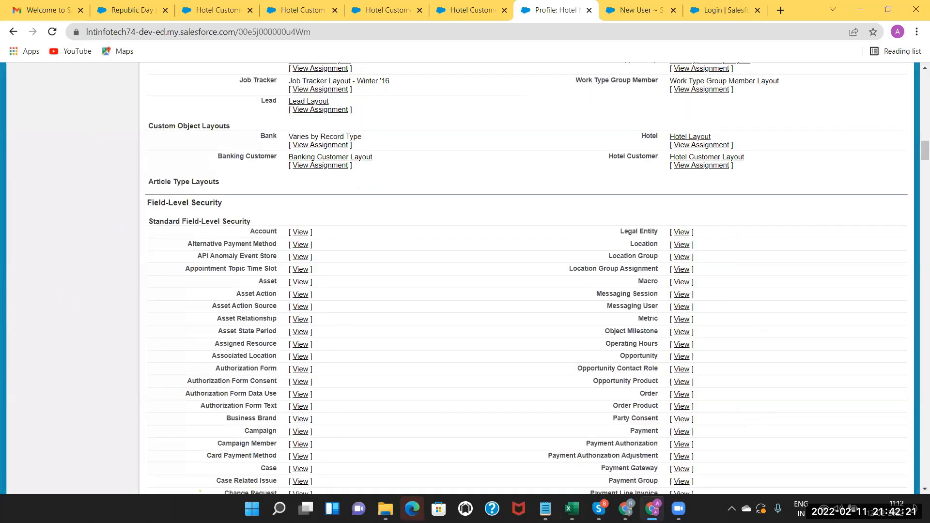
key("alt+Tab")
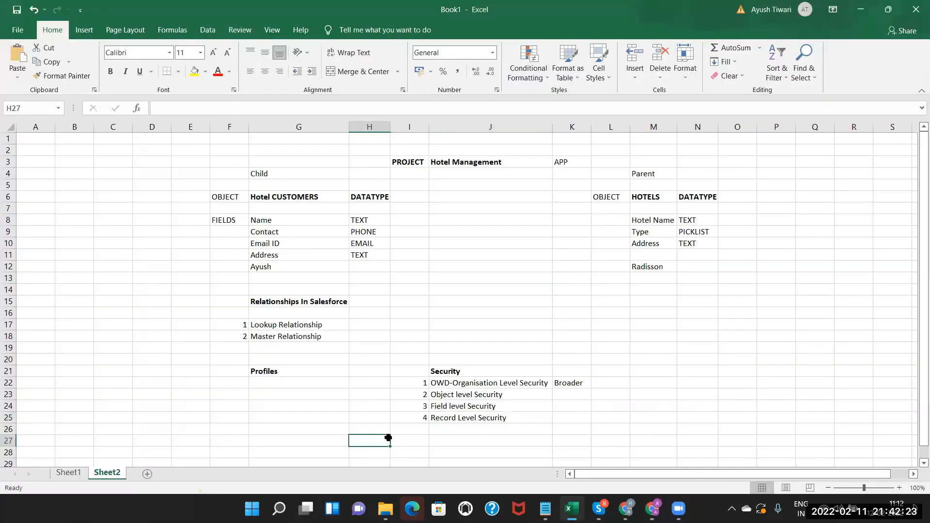
Enter 'Sales Executive' in G28 and 'Sales Manager' in J28.
left_click(269, 376)
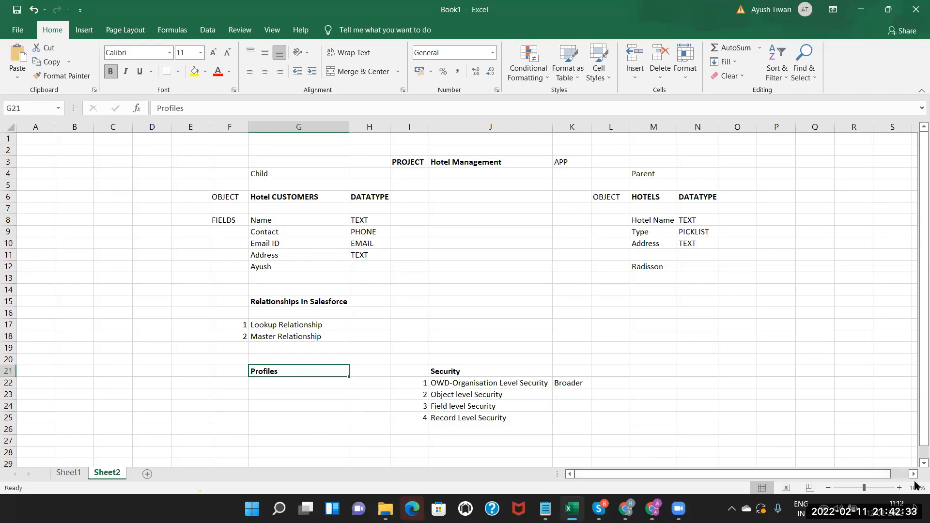
scroll(916, 465, "down", 3)
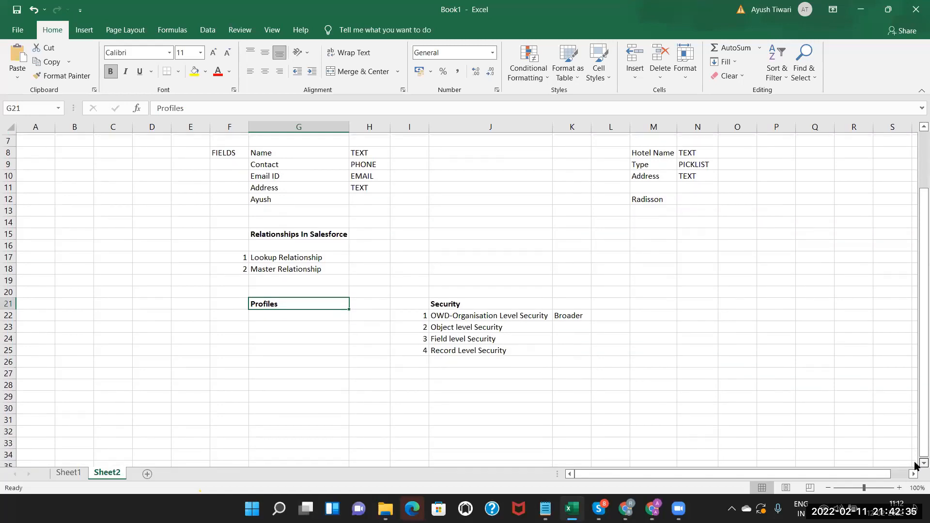
double_click(286, 358)
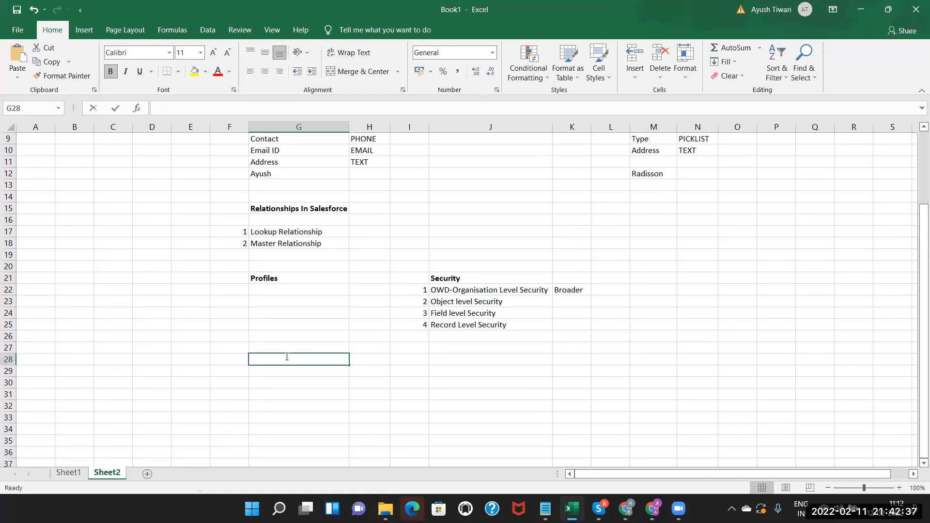
type("Sales Executive")
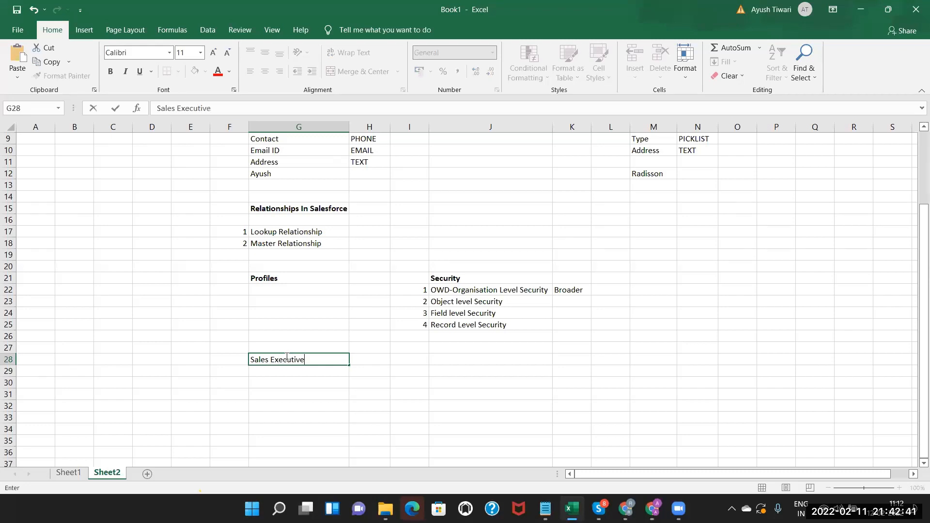
left_click(460, 357)
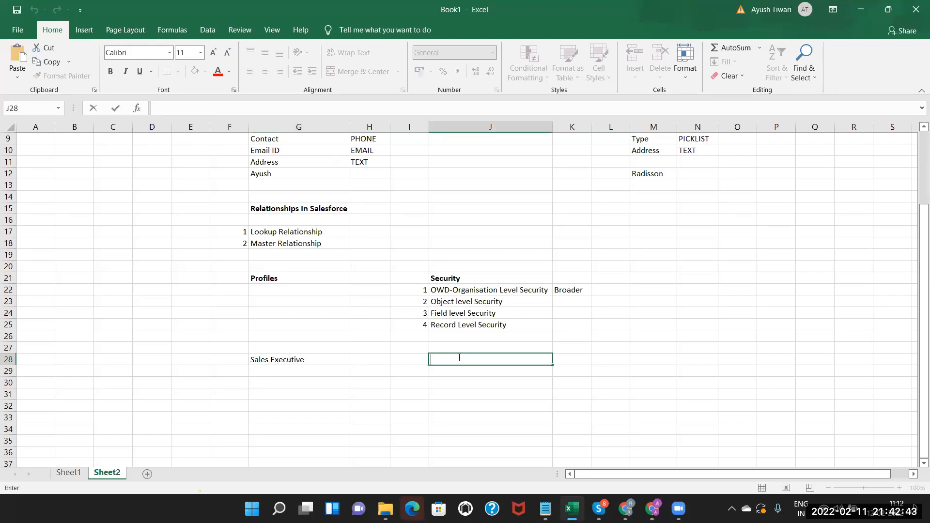
type("Sales Manager")
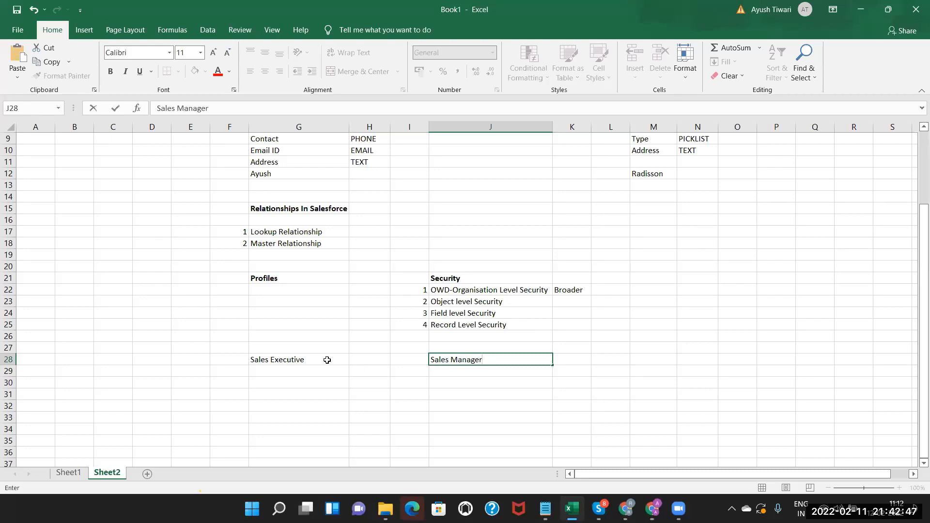
left_click(327, 361)
Point out the G28 and J28 notes and the Profiles heading, ending on empty cell G30.
left_click(484, 358)
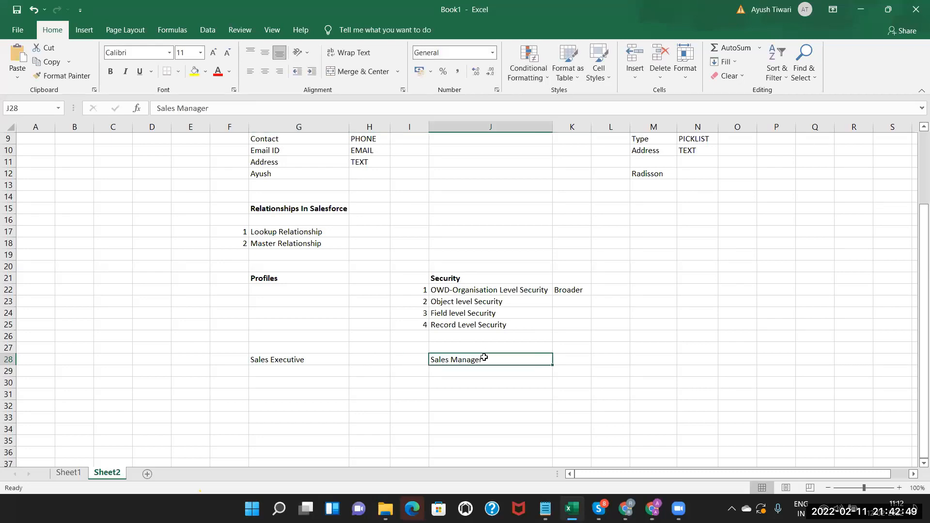
left_click(276, 361)
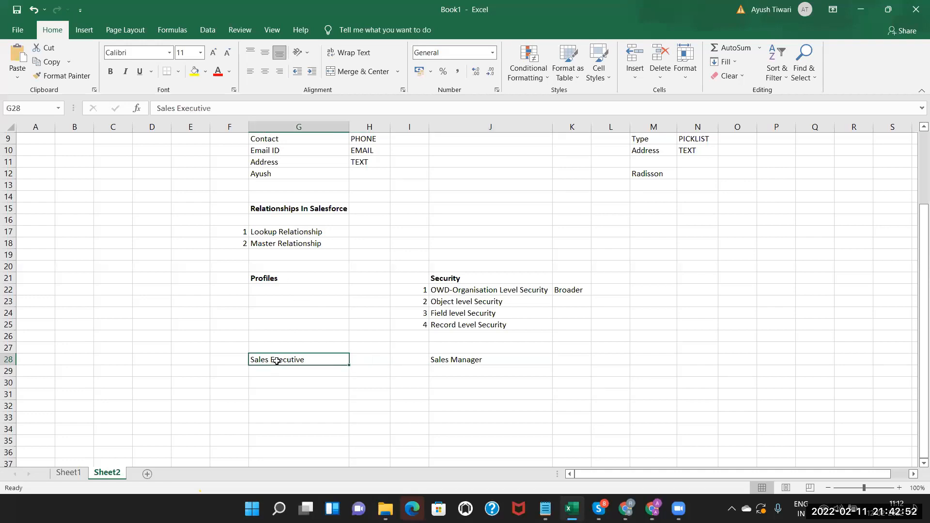
left_click(479, 360)
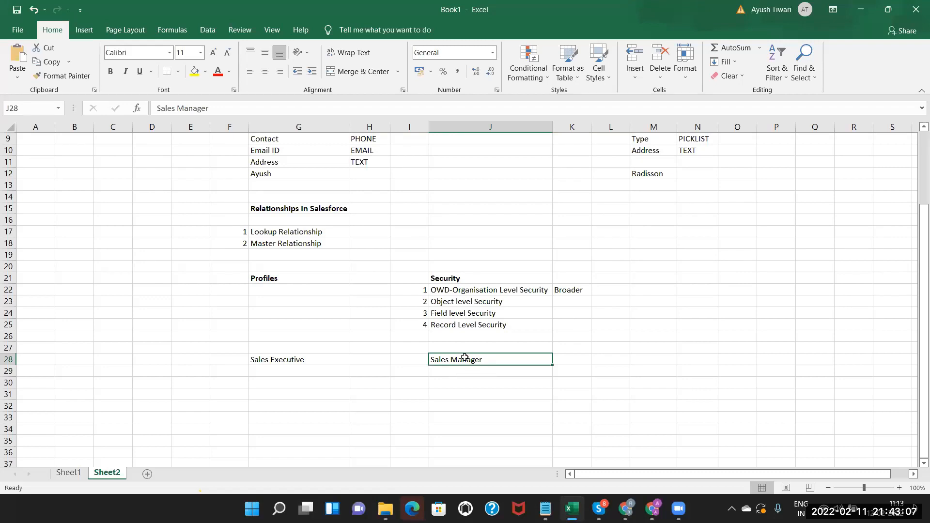
left_click(304, 360)
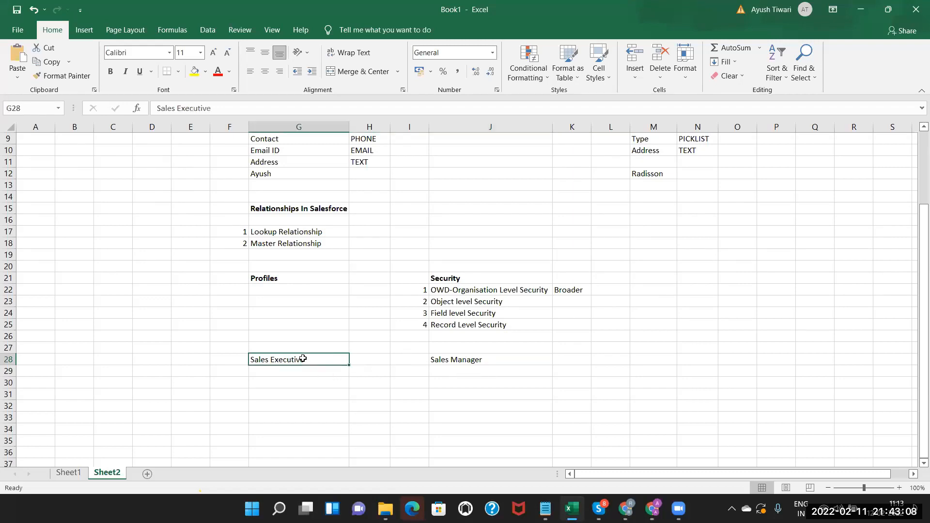
left_click(470, 361)
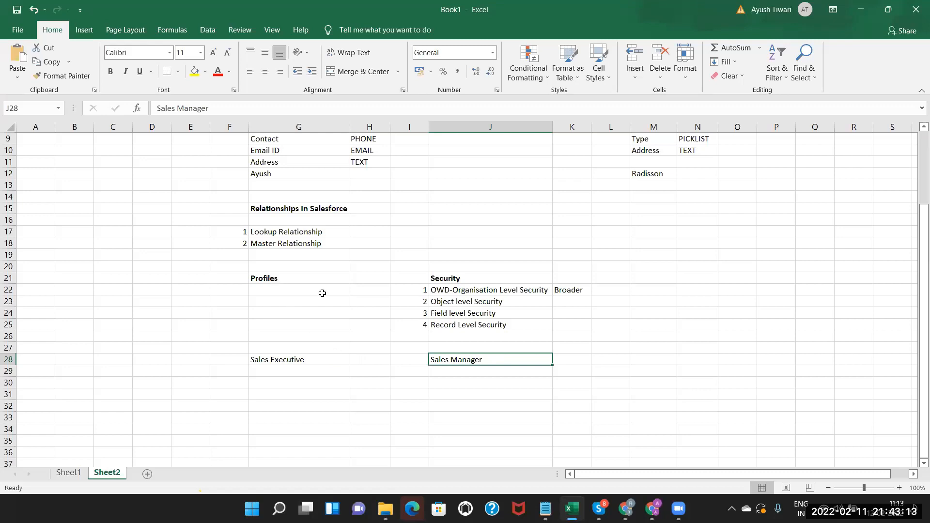
left_click(291, 275)
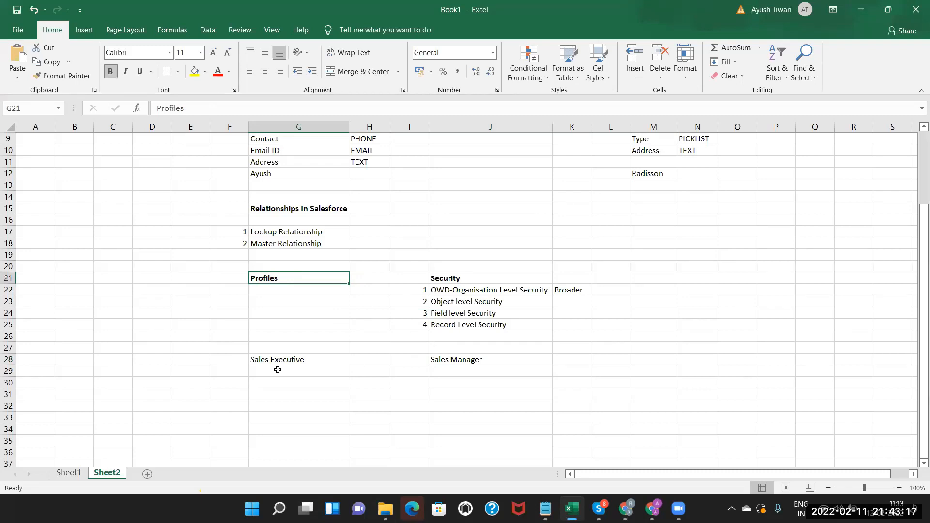
left_click(459, 360)
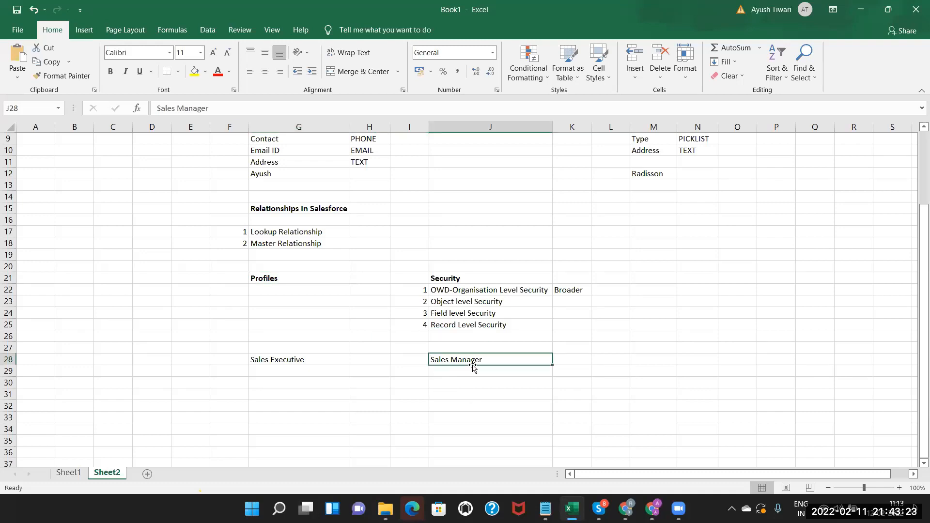
left_click(262, 386)
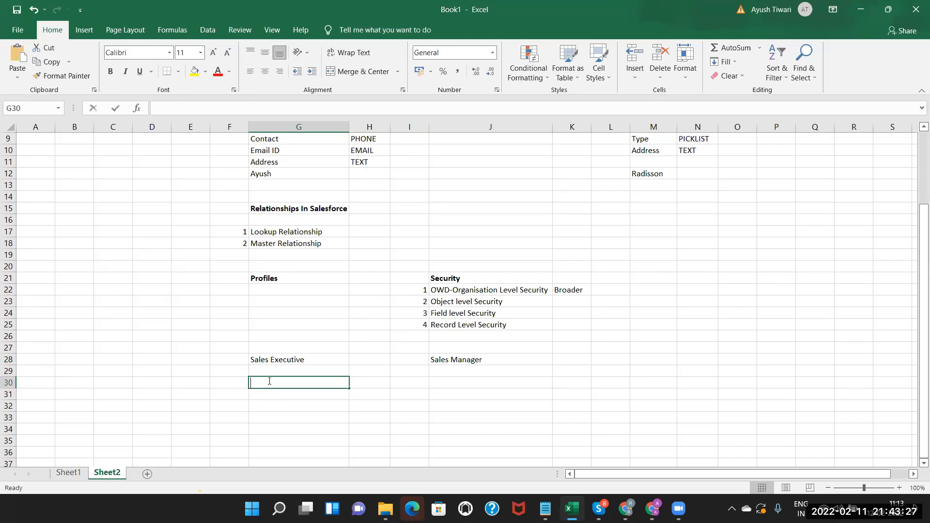
Note 'Permission Set' in G30 under Sales Executive and switch back to the Salesforce profile.
type("Permission Set")
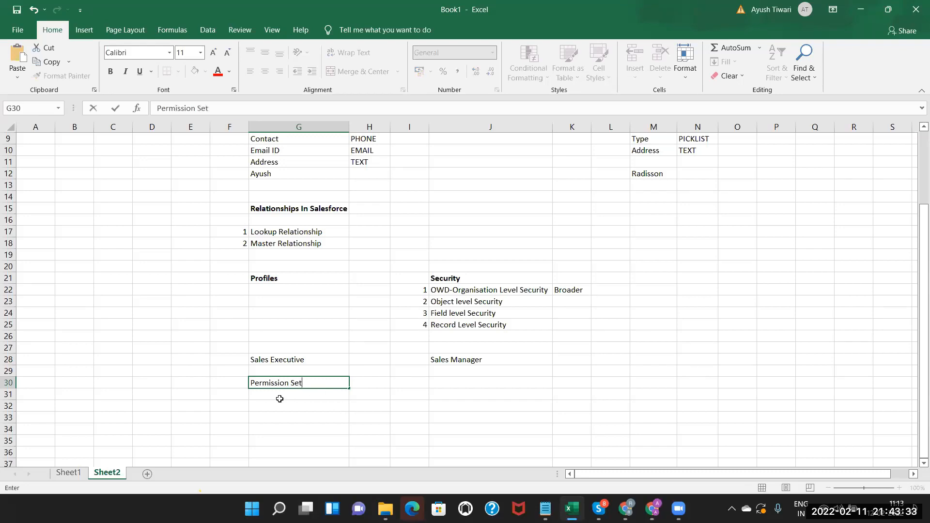
left_click(281, 399)
left_click(296, 384)
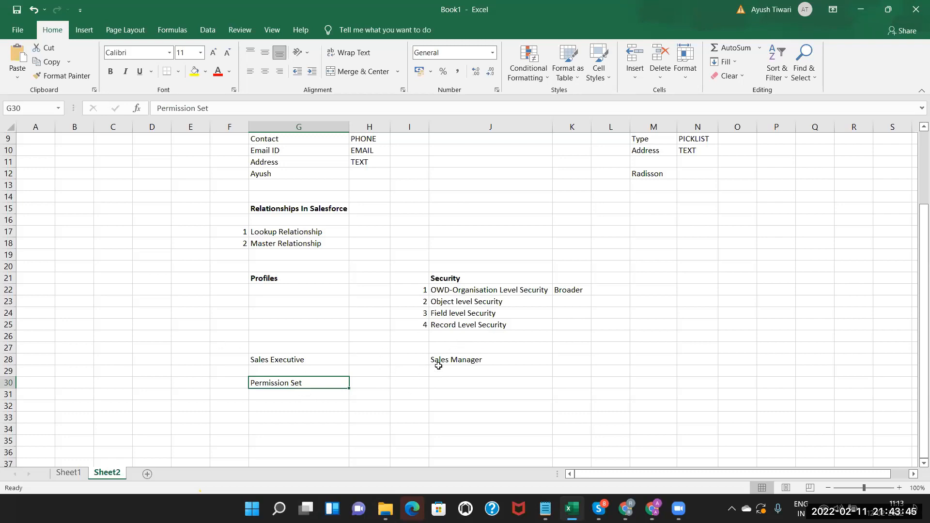
left_click(456, 360)
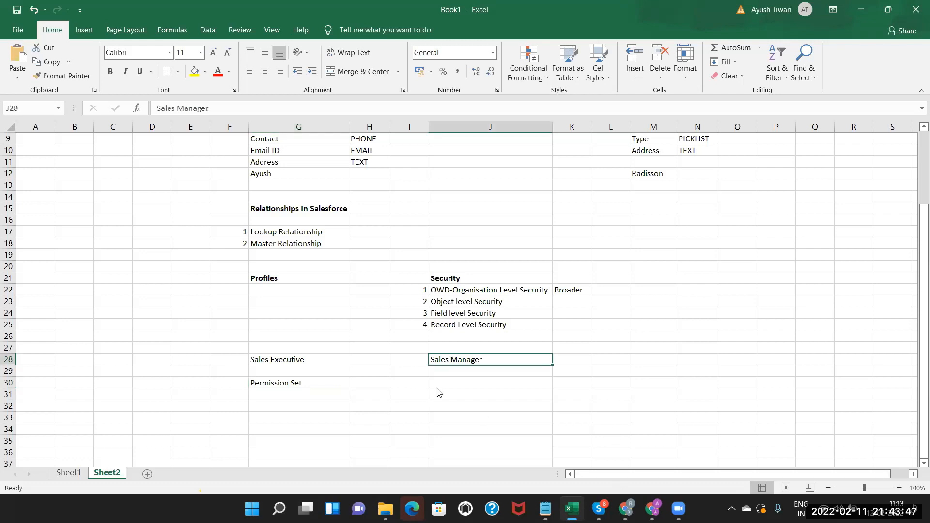
left_click(300, 385)
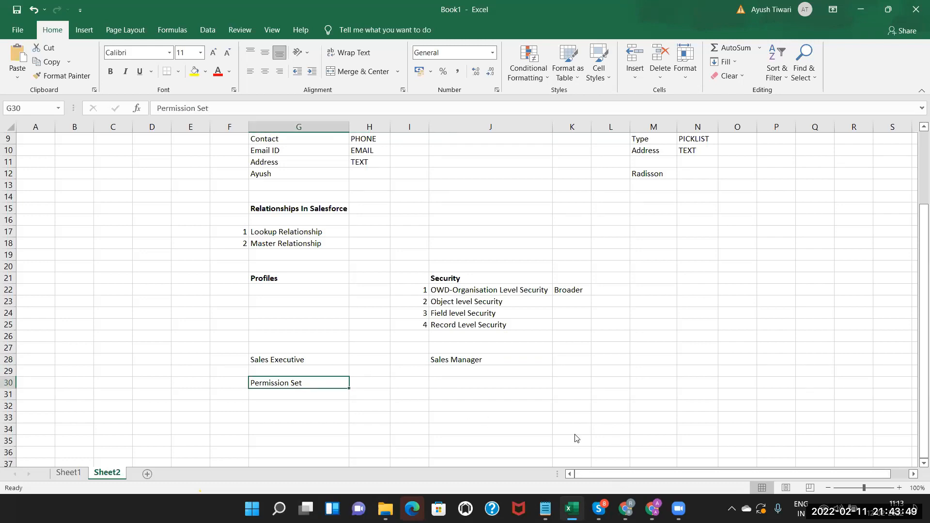
left_click(652, 509)
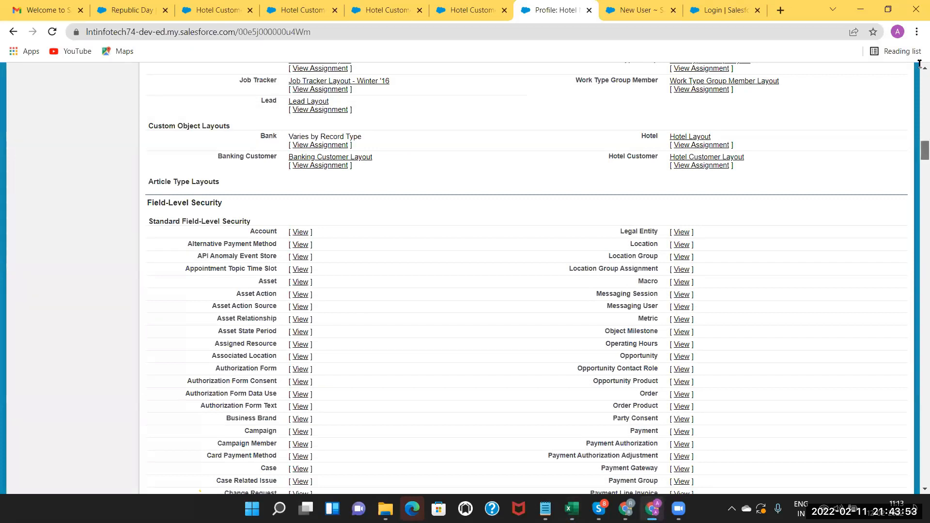
Scroll to the top of the Salesforce Setup page to reach the Permission Sets list.
scroll(919, 64, "up", 8)
scroll(53, 233, "up", 10)
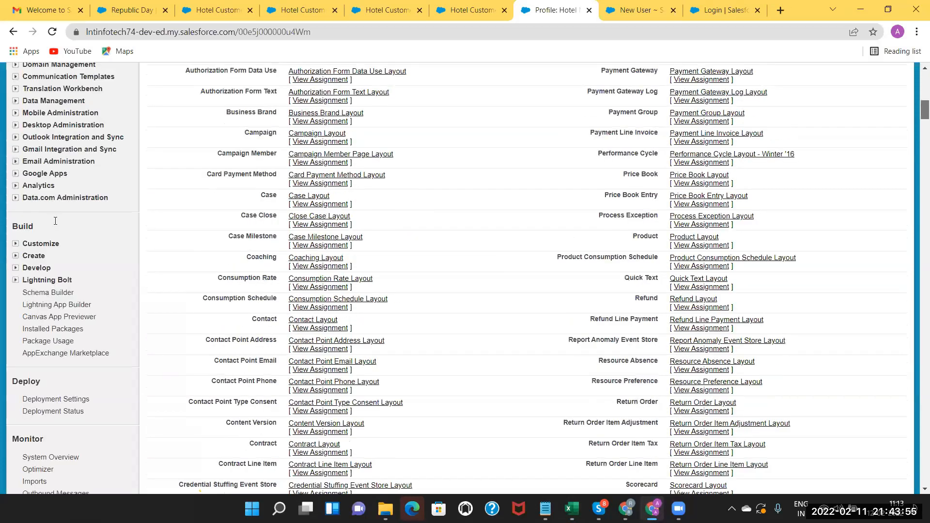
scroll(55, 221, "up", 10)
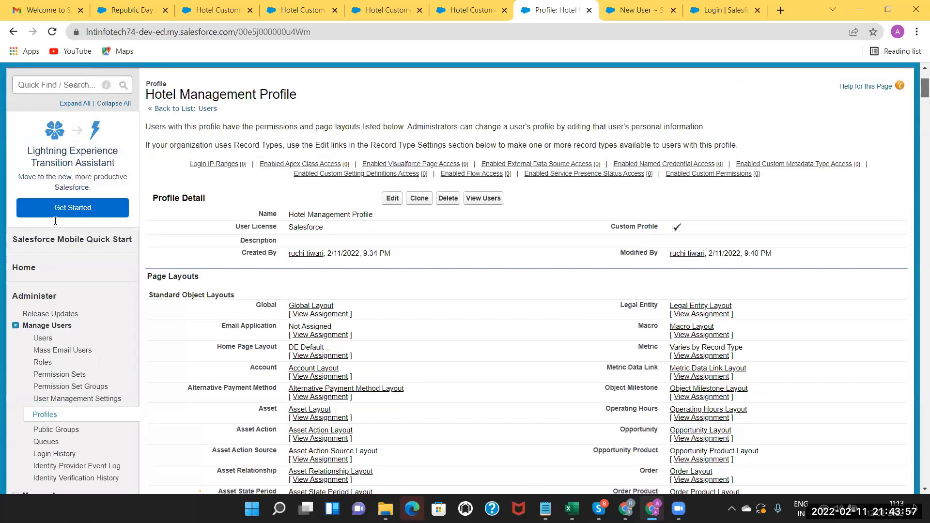
scroll(56, 221, "up", 3)
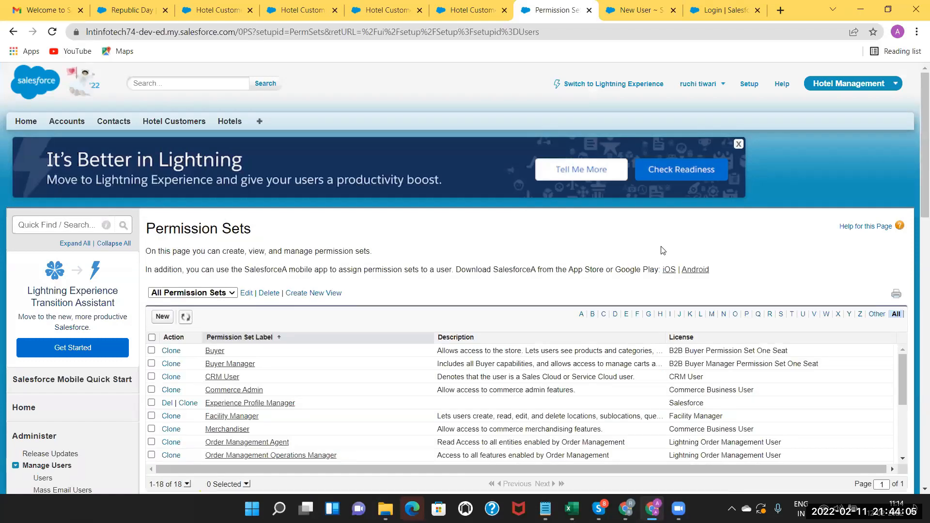
Create and save permission set 'Manager Permission' with auto-filled API name and the Salesforce license.
left_click(163, 318)
left_click(310, 324)
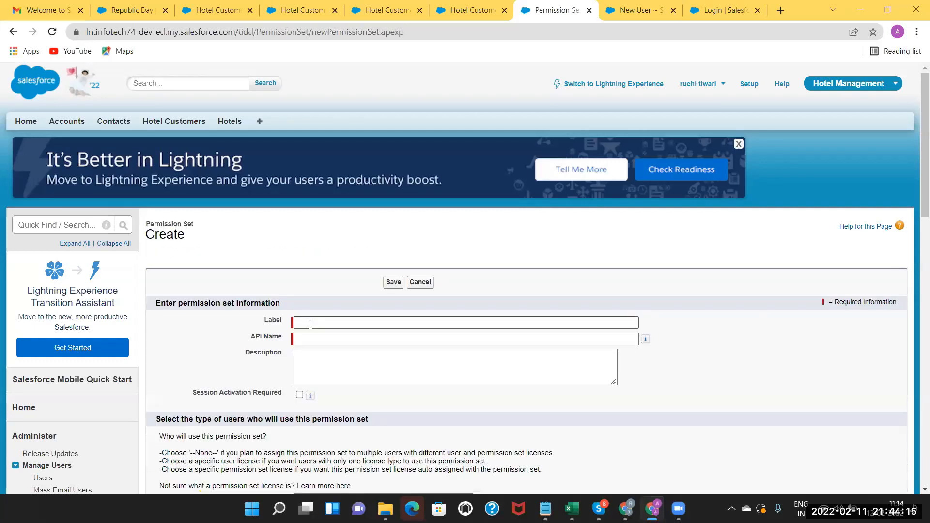
type("Manager P")
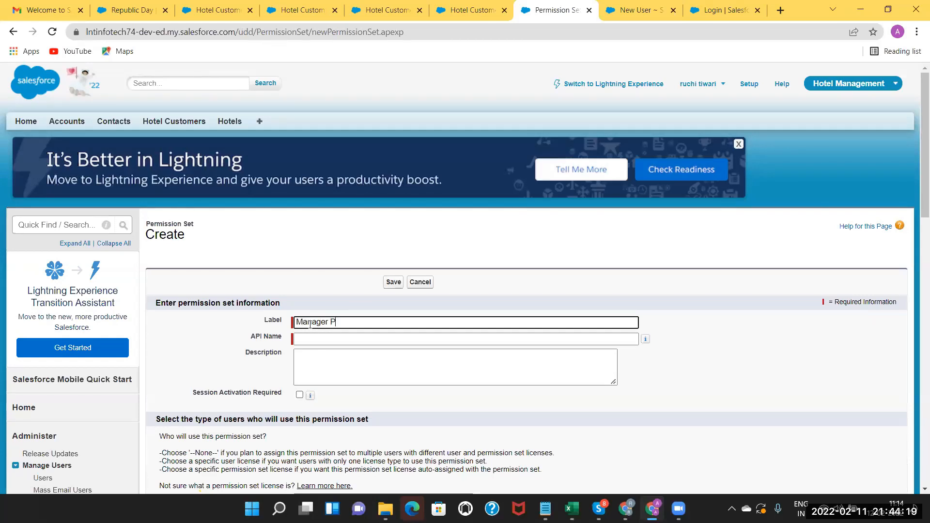
type("ermission")
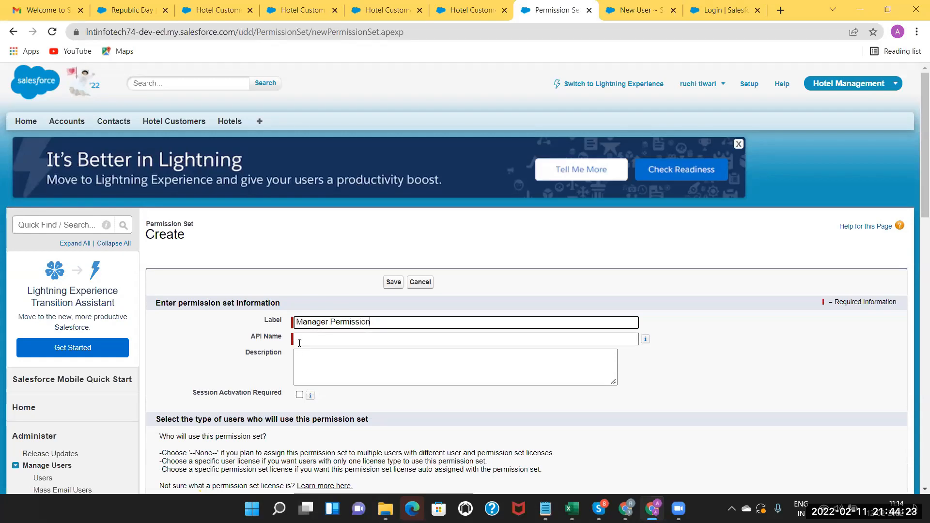
left_click(299, 343)
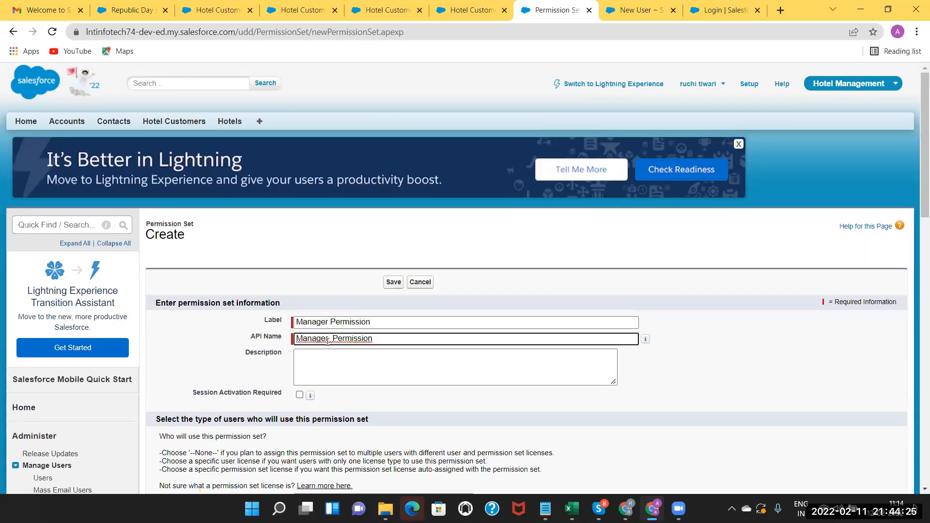
left_click(348, 361)
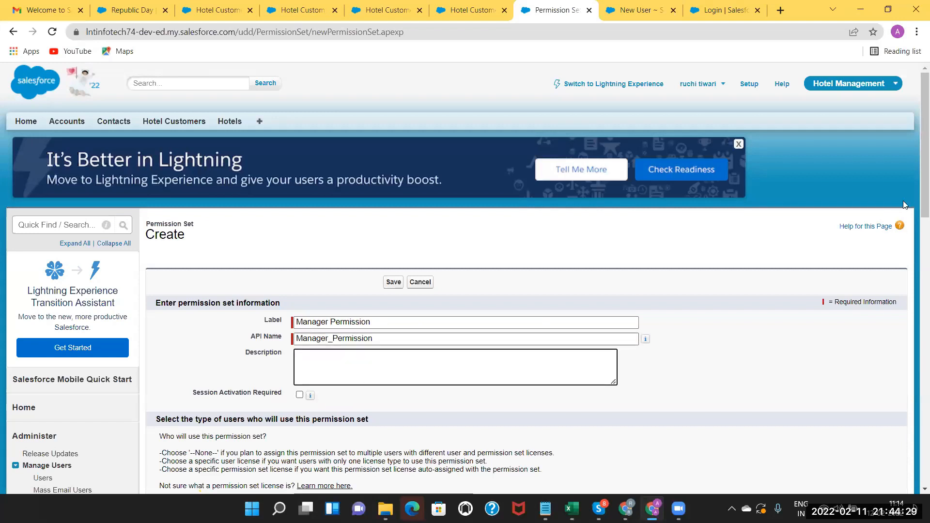
scroll(916, 262, "down", 4)
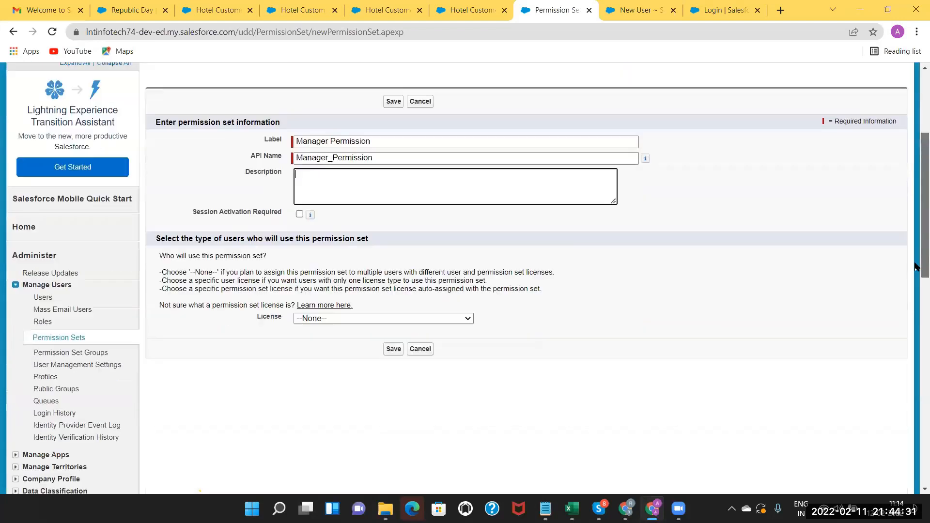
left_click(443, 313)
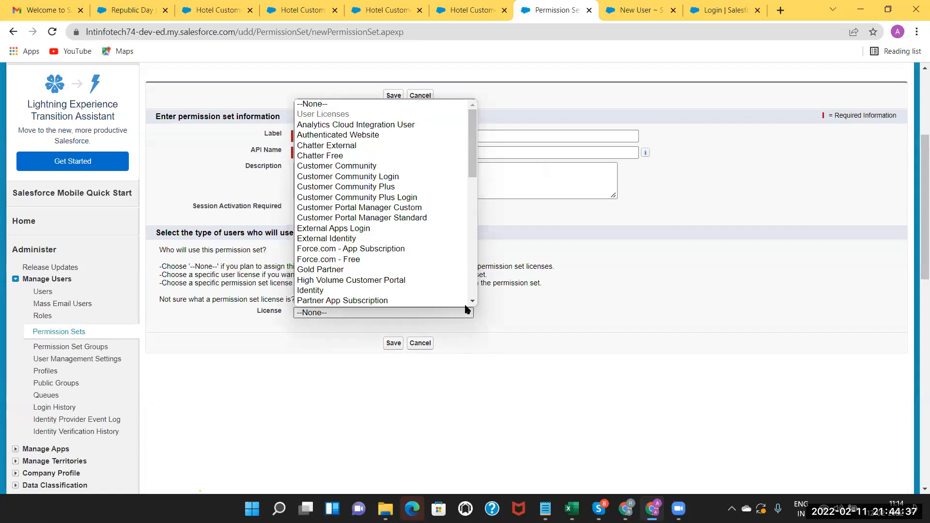
scroll(468, 302, "down", 1)
left_click(448, 302)
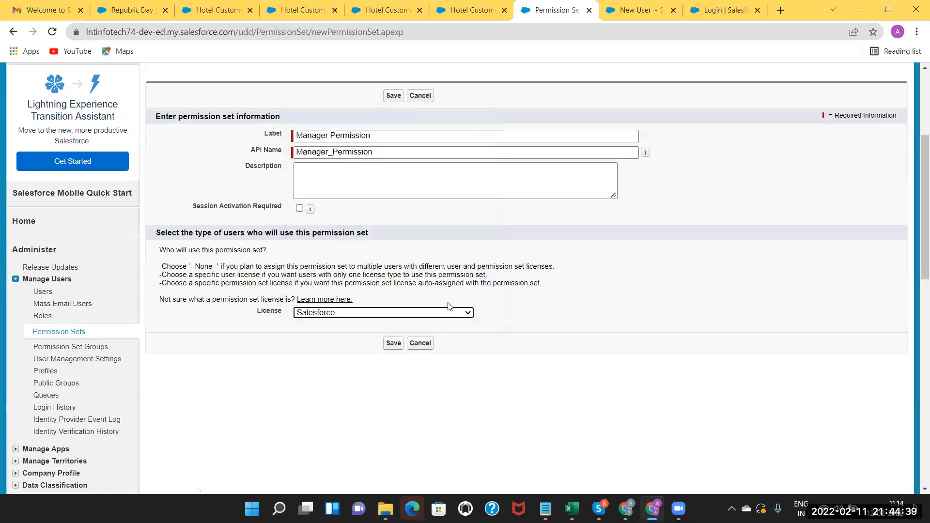
left_click(393, 344)
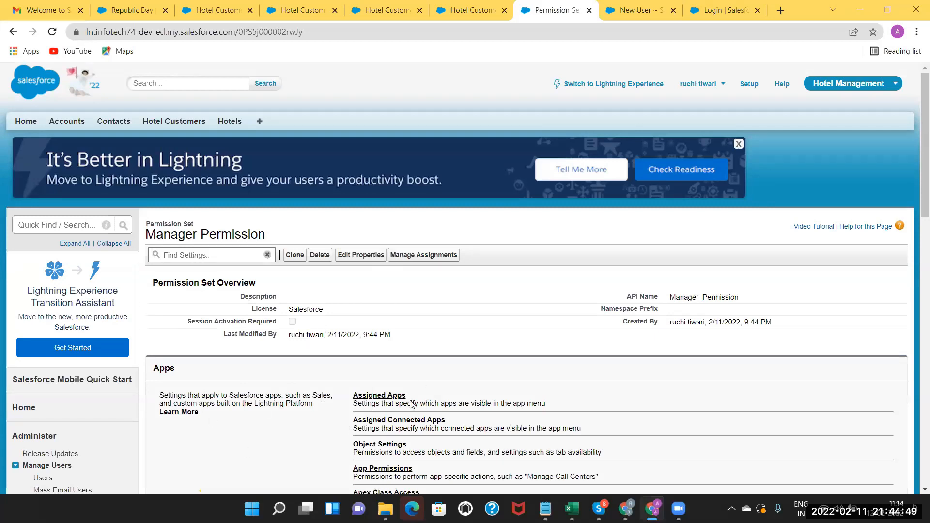
Open the Object Settings page of the Manager Permission set.
left_click_drag(916, 184, 916, 218)
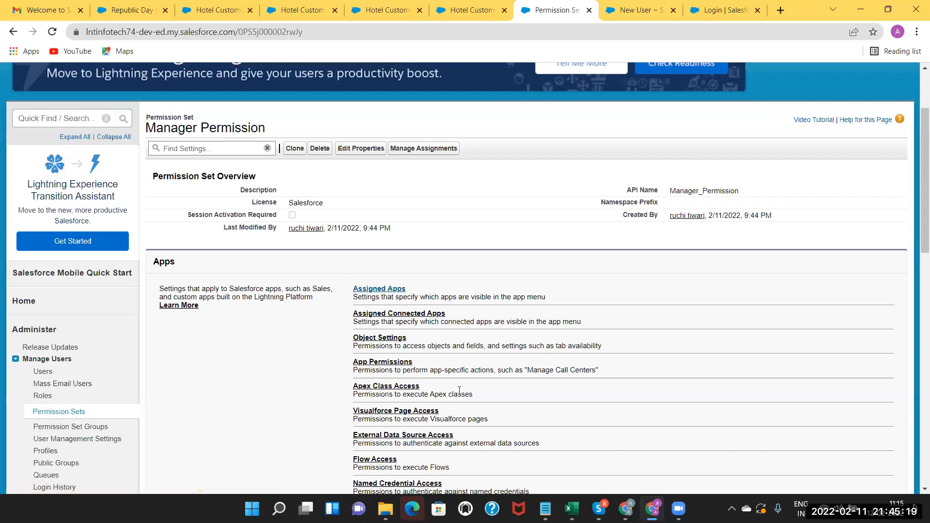
left_click(383, 339)
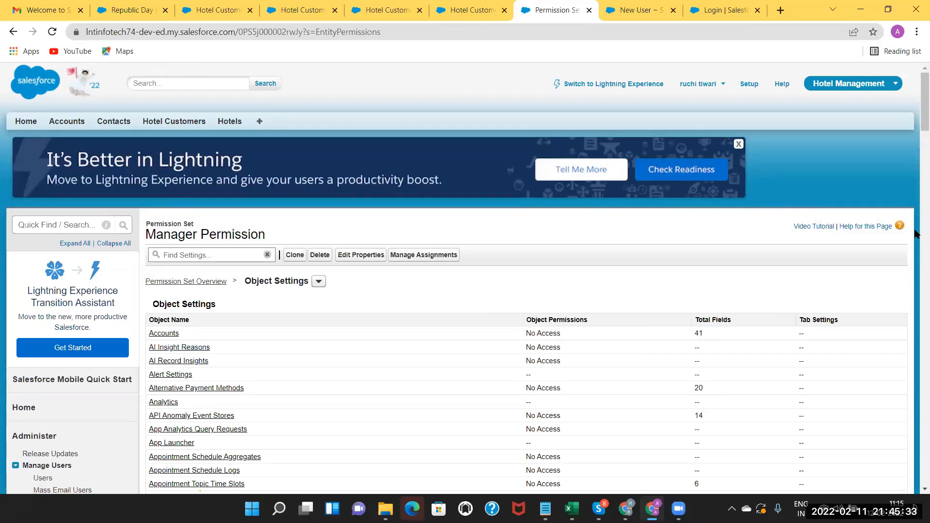
Open the Accounts object settings in Manager Permission and put them in edit mode.
scroll(915, 315, "down", 3)
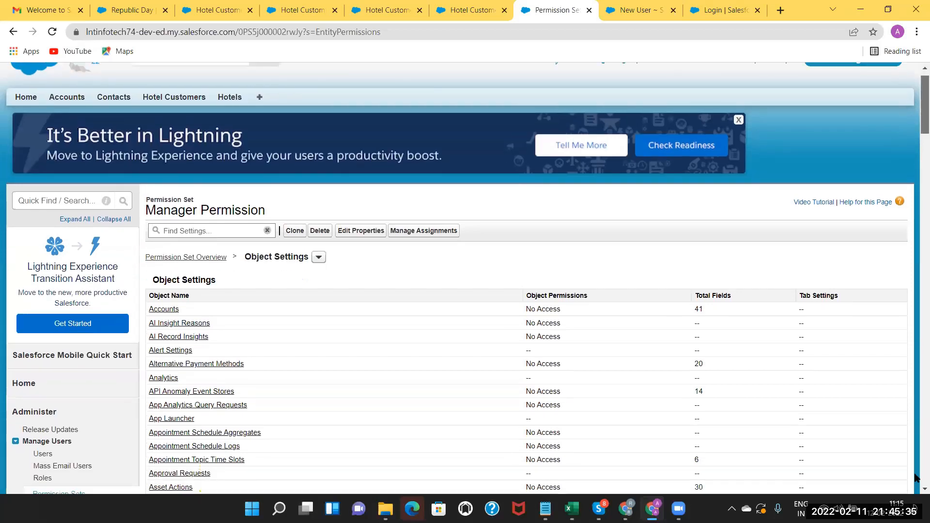
scroll(913, 290, "down", 2)
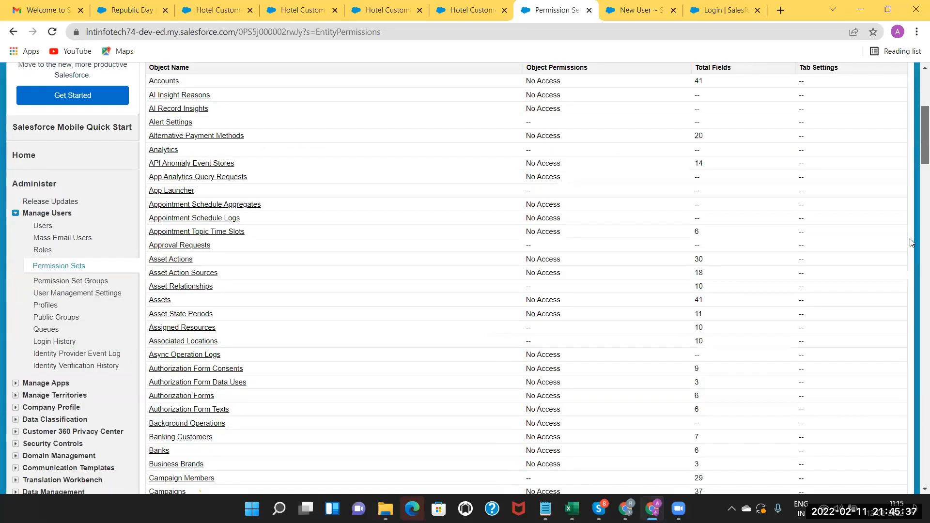
scroll(910, 237, "down", 2)
scroll(889, 184, "down", 2)
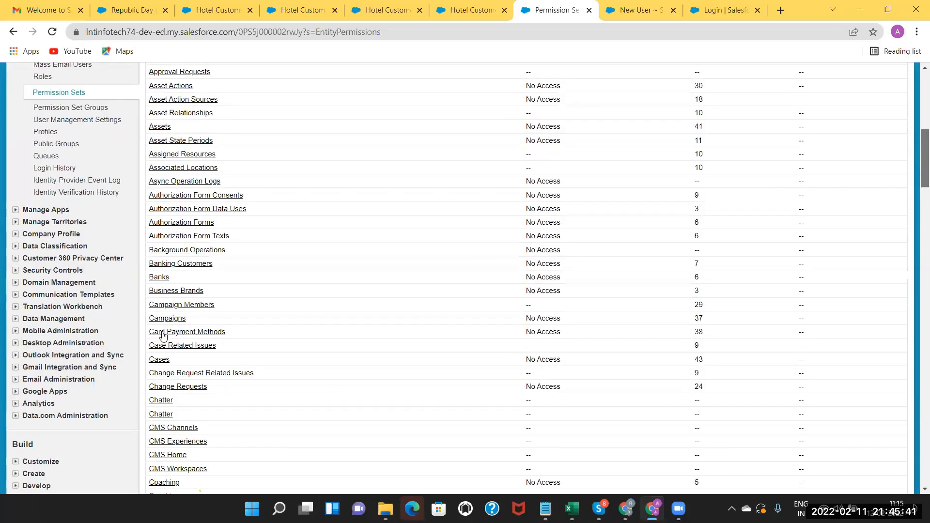
scroll(163, 335, "up", 6)
scroll(164, 335, "up", 3)
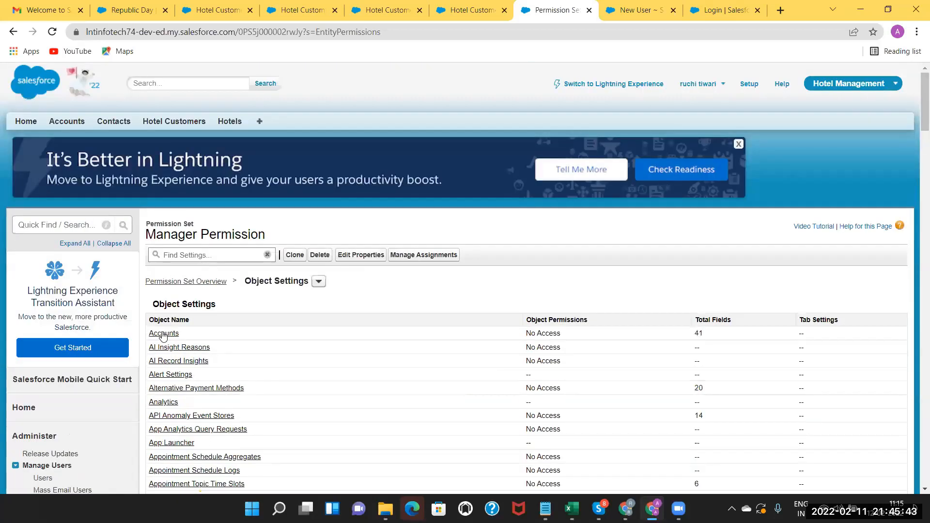
left_click(164, 335)
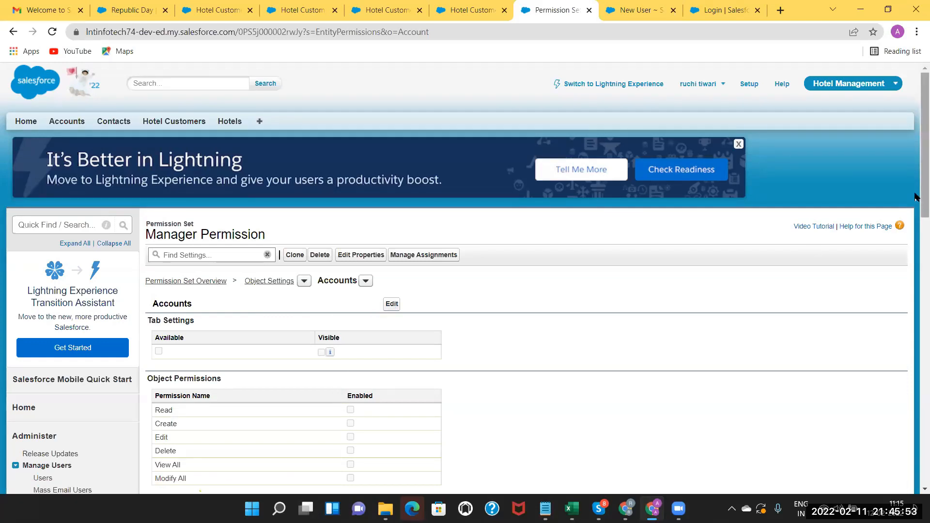
scroll(916, 263, "down", 4)
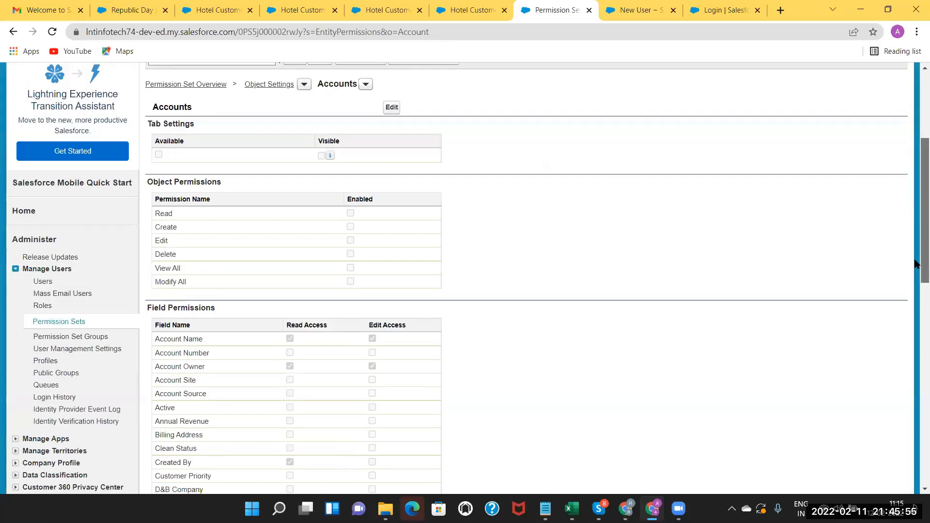
scroll(484, 218, "up", 1)
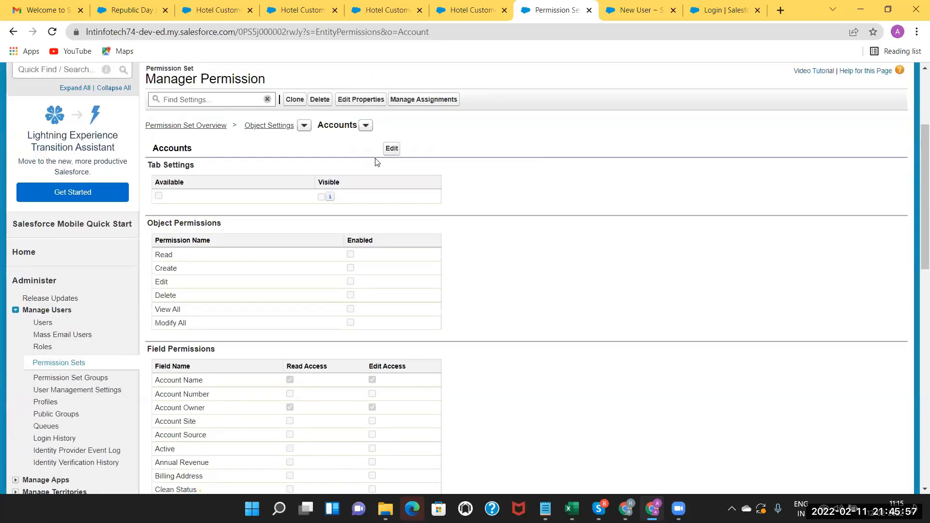
left_click(392, 151)
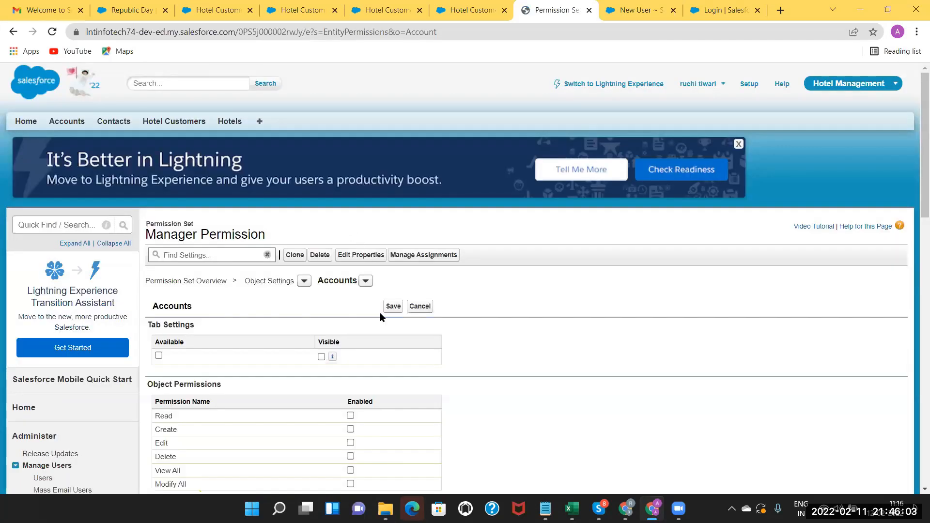
Enable Accounts tab visibility, Read, Create, Edit, and edit access for Account Site, Active, Annual Revenue; save.
left_click(321, 357)
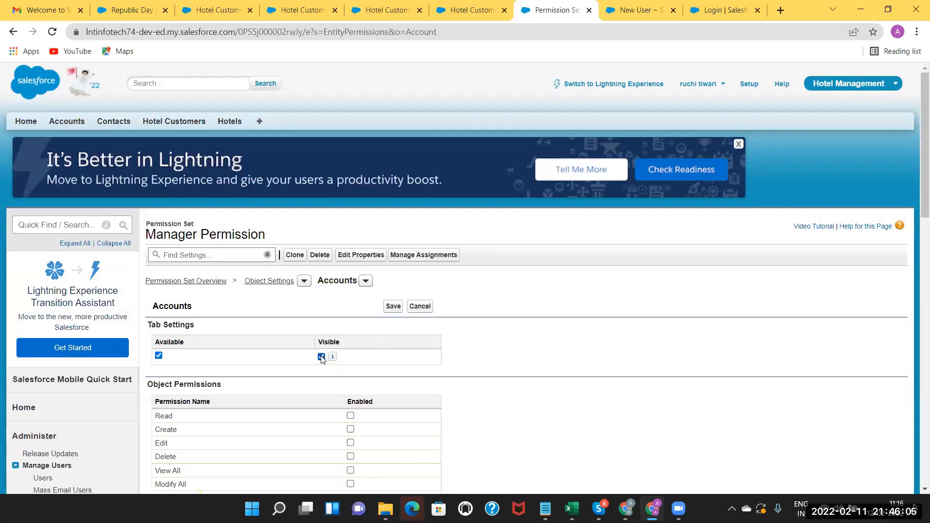
left_click(351, 417)
left_click(351, 429)
left_click(351, 443)
scroll(917, 291, "down", 5)
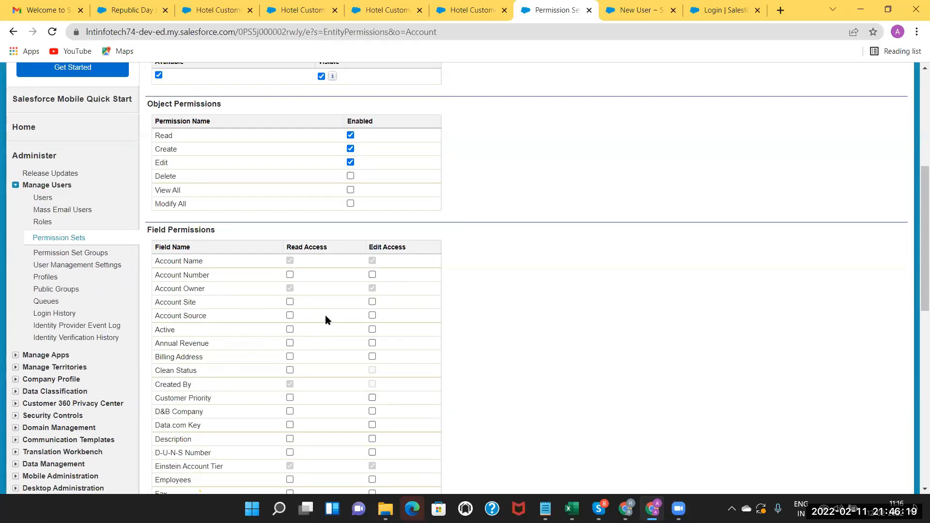
left_click(373, 303)
left_click(372, 330)
left_click(373, 343)
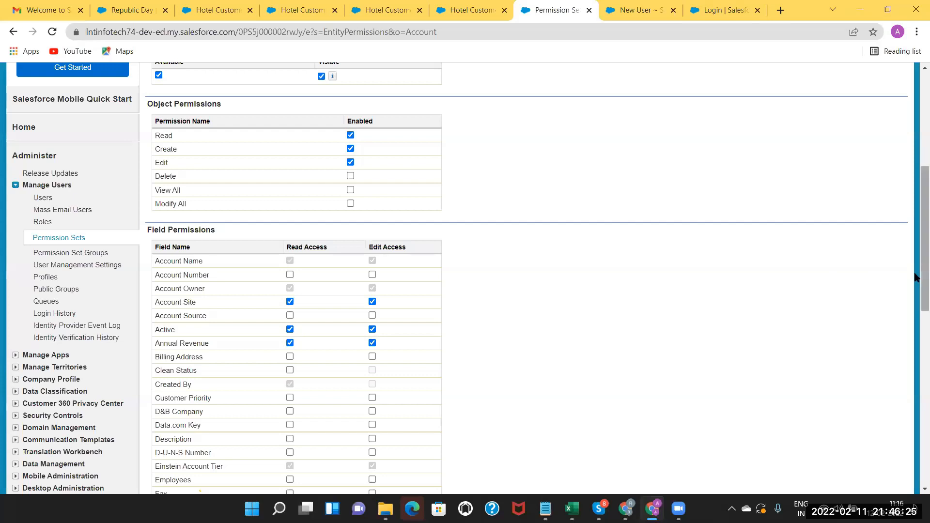
scroll(396, 241, "up", 5)
left_click(394, 241)
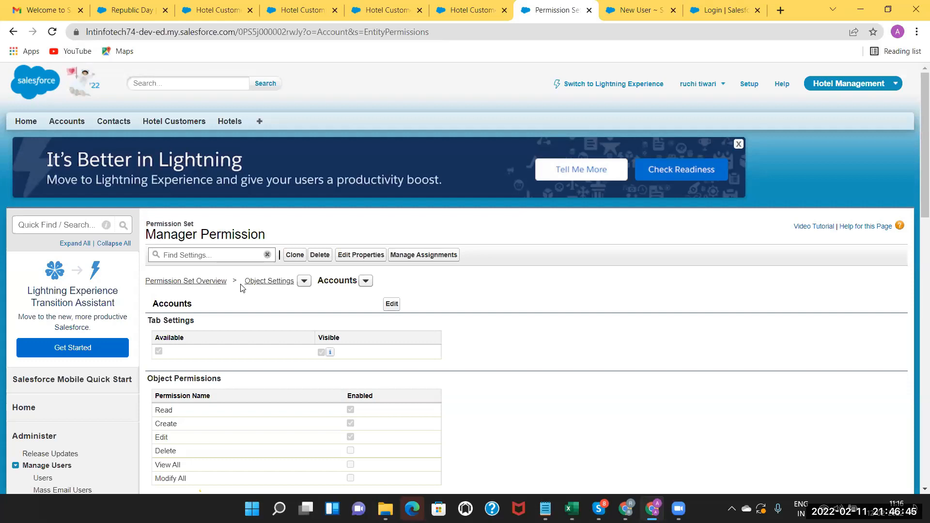
Assign Manager Permission to the Standard User through Manage Assignments, then return to Excel.
left_click(435, 259)
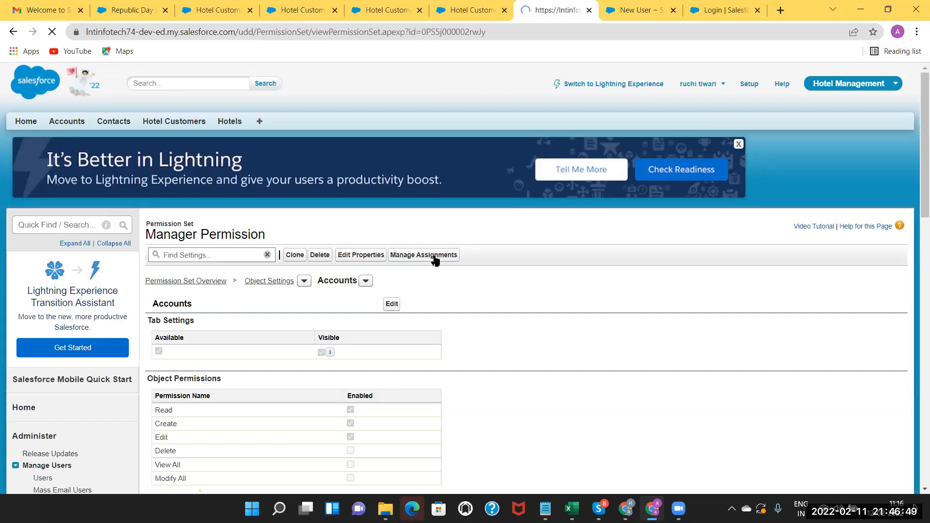
left_click(406, 292)
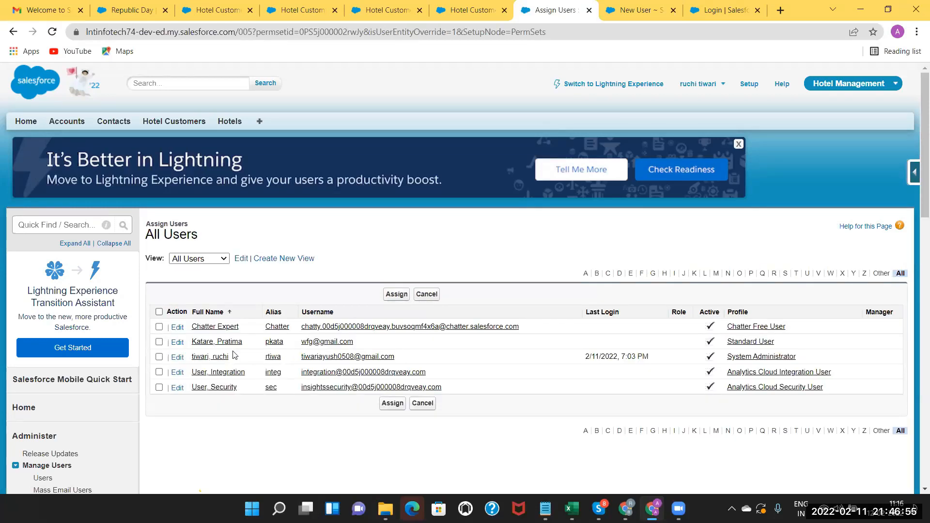
left_click(159, 342)
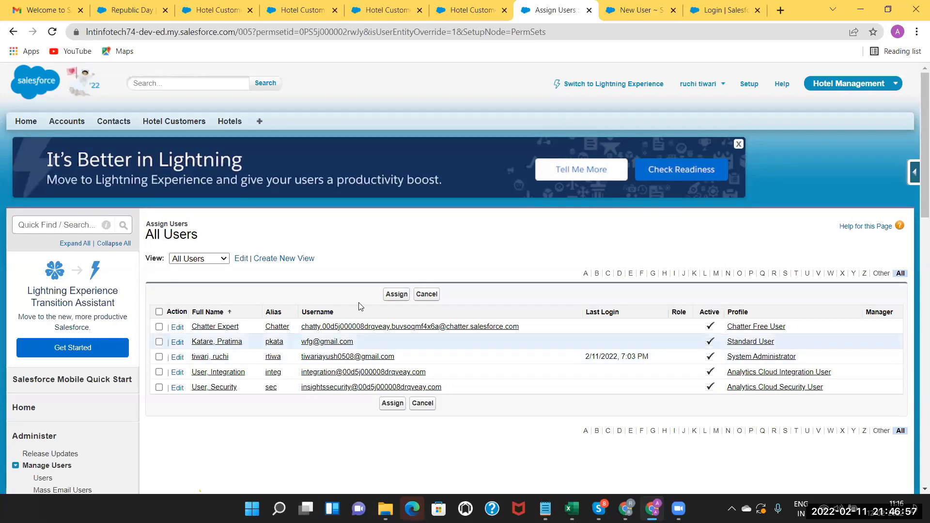
left_click(392, 294)
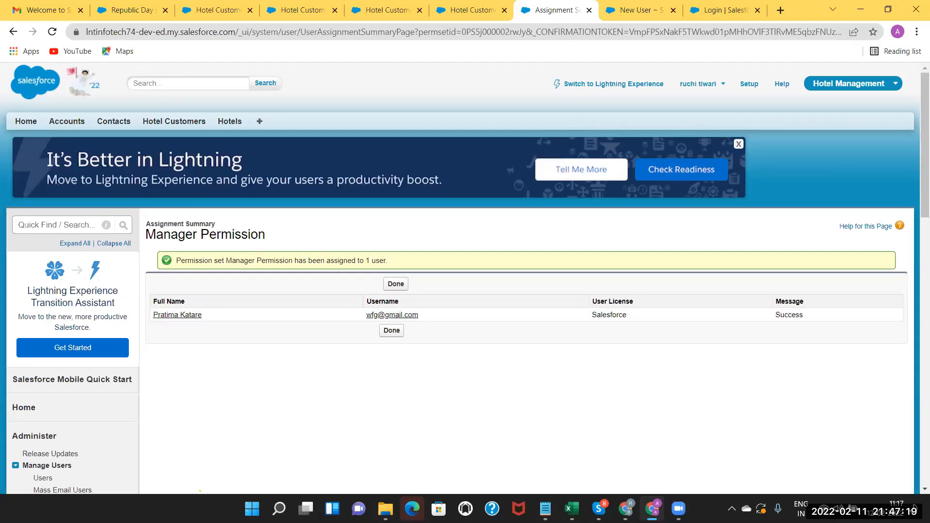
key("alt+Tab")
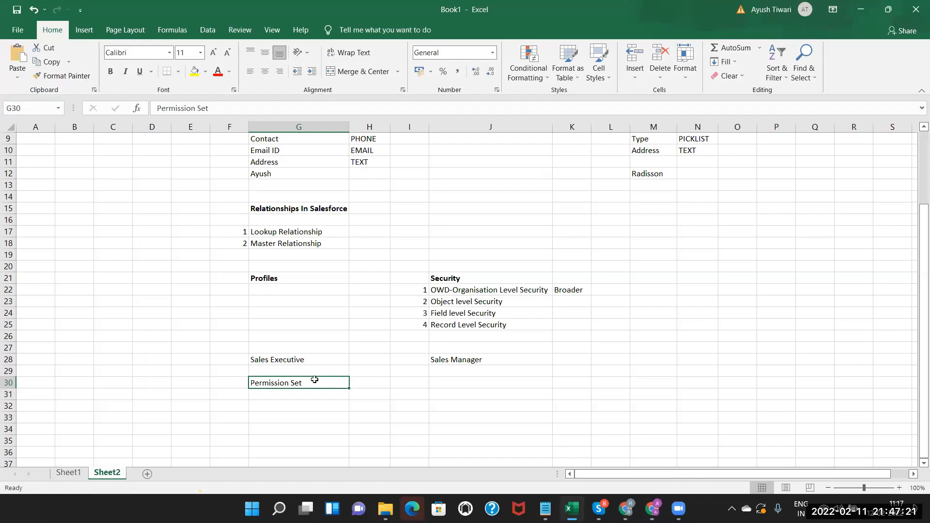
Copy the Profiles heading from G21 into F30, beside the Permission Set note.
left_click(457, 361)
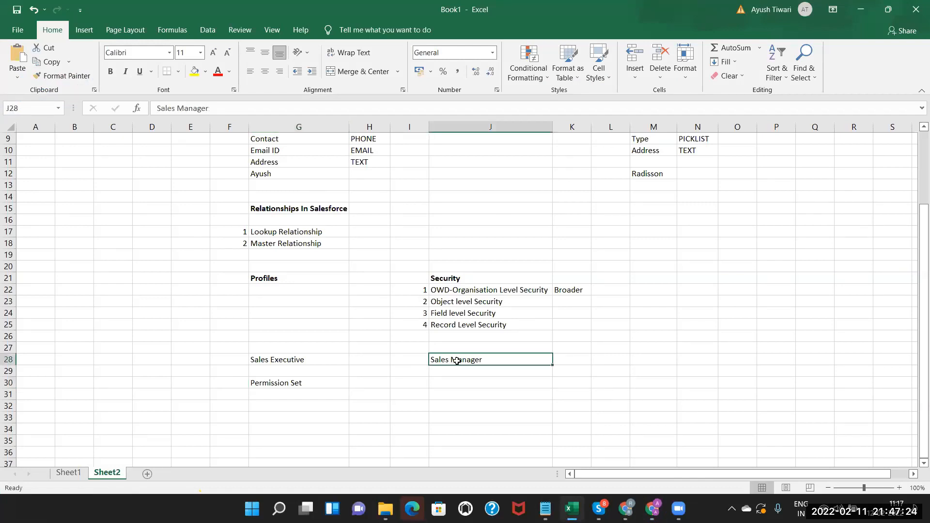
left_click(318, 383)
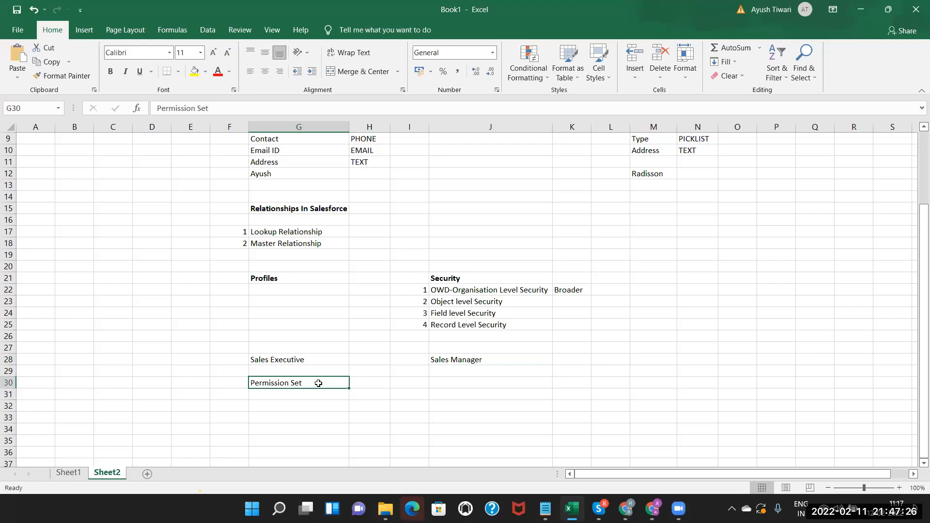
left_click(454, 360)
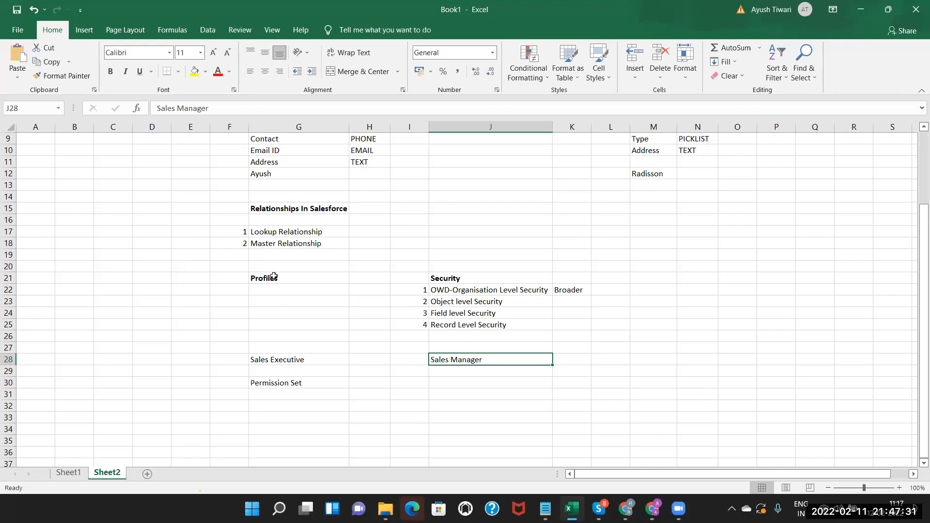
left_click(272, 384)
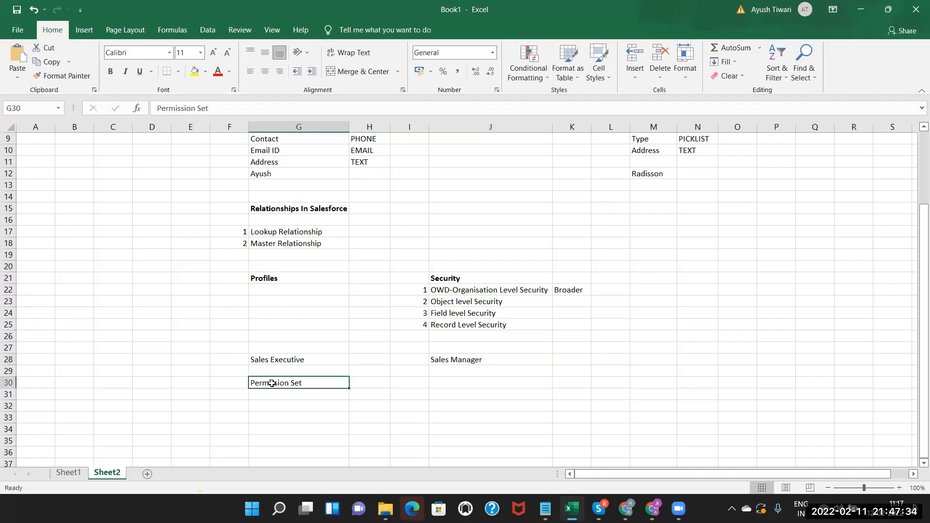
left_click(285, 282)
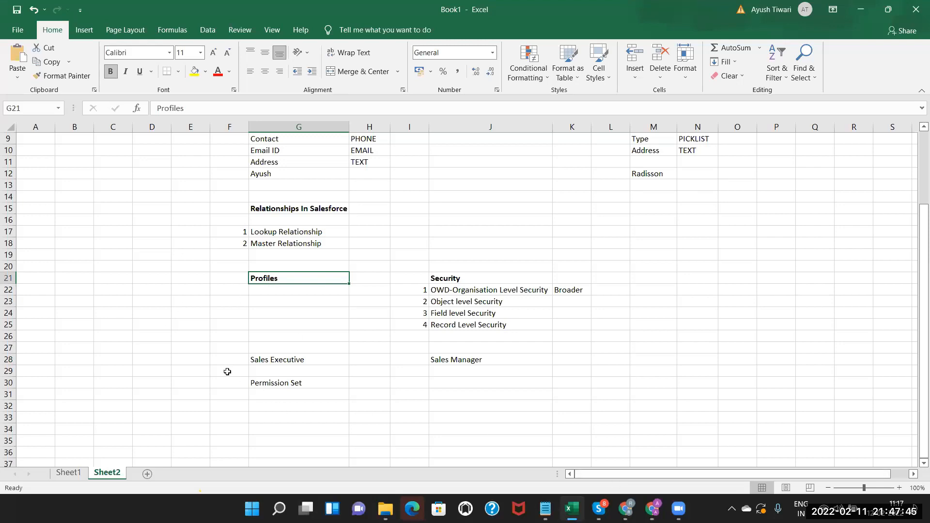
key("ctrl+c")
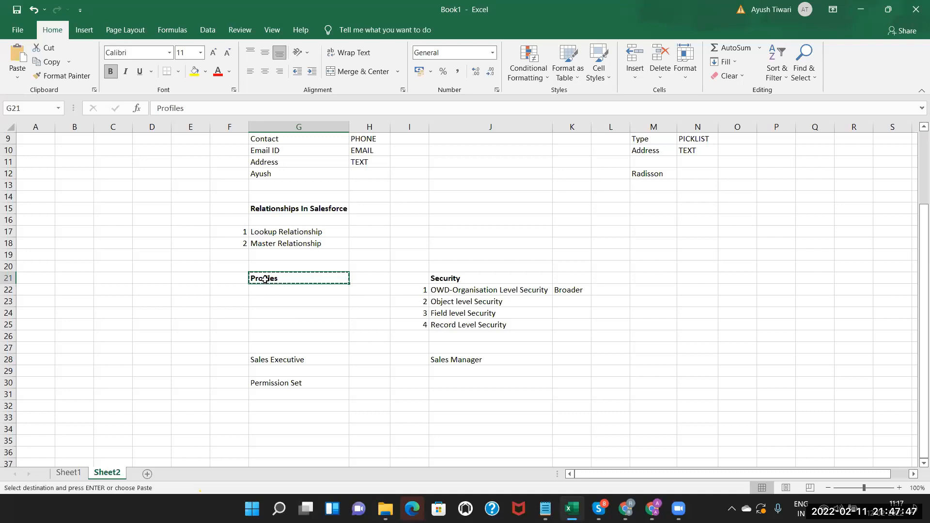
left_click(224, 383)
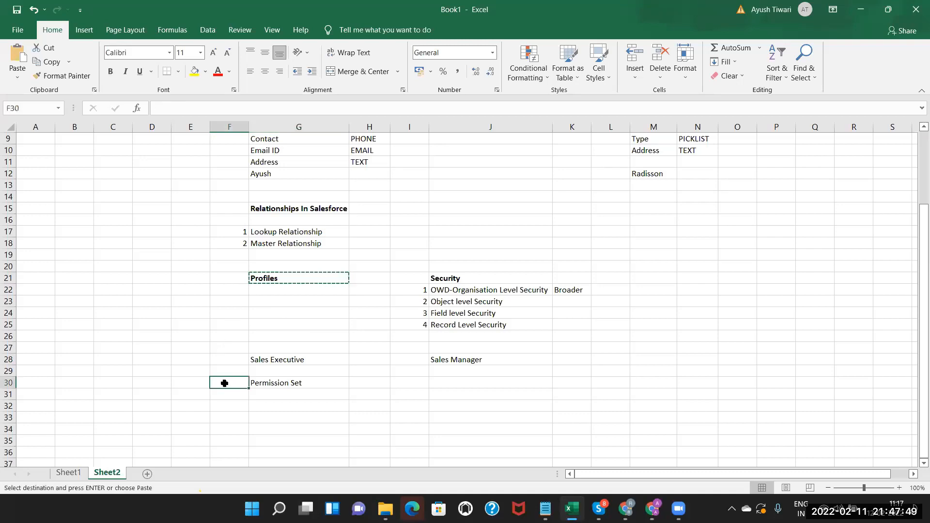
key("ctrl+v")
Enter a short entry 'a' in F31 beneath the new Profiles heading.
left_click(219, 398)
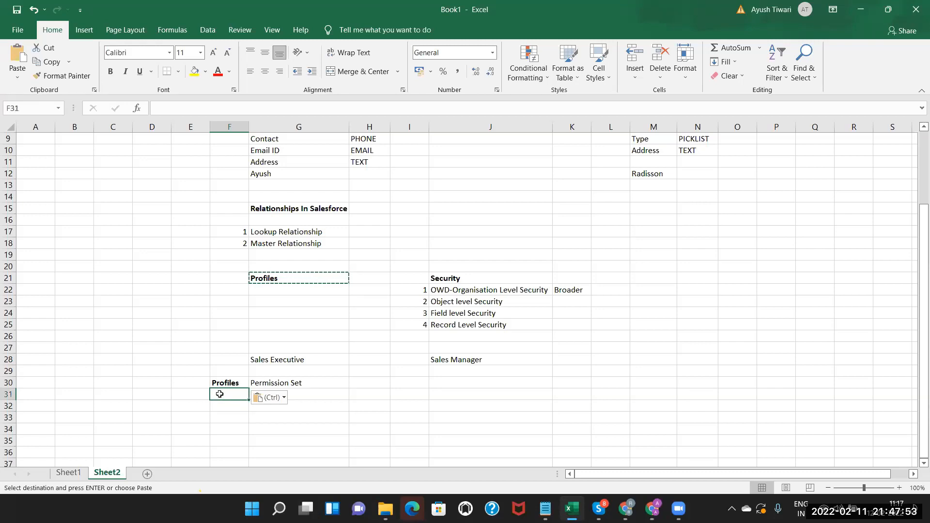
double_click(219, 394)
type("a")
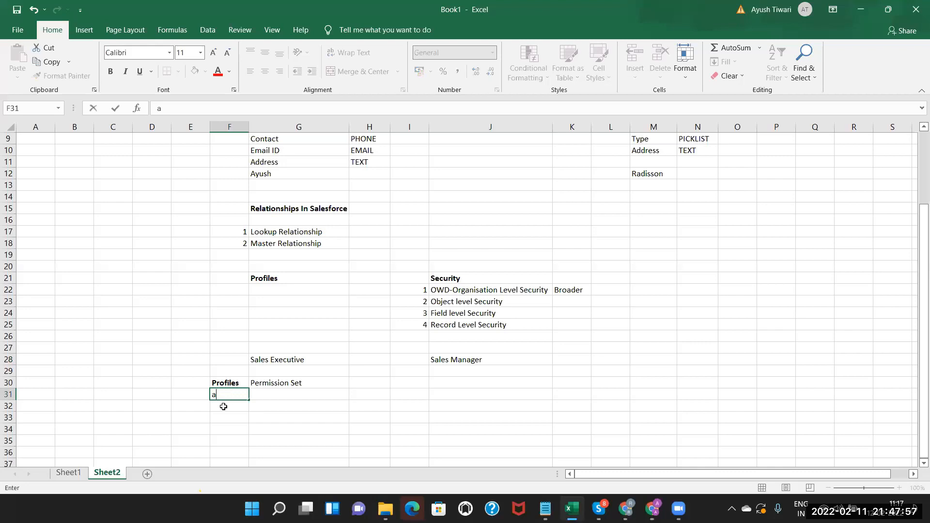
left_click(223, 409)
left_click(218, 393)
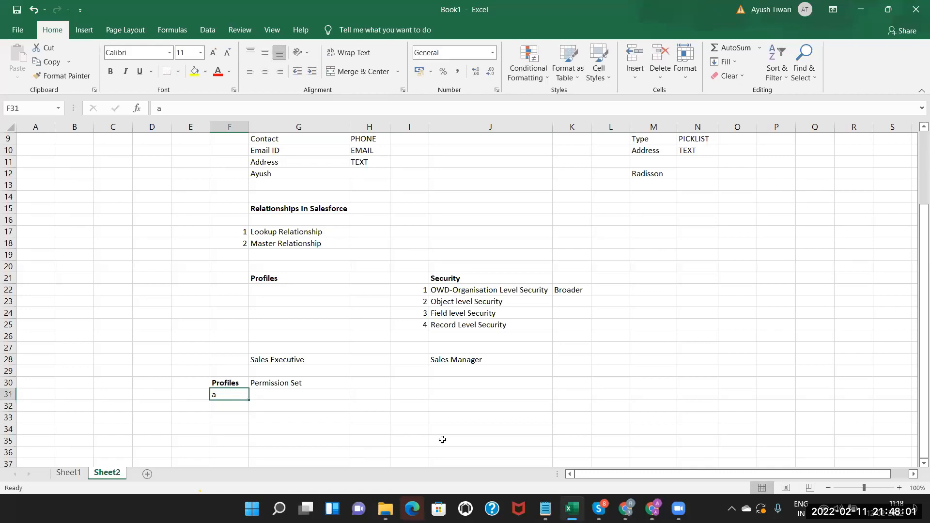
left_click(652, 508)
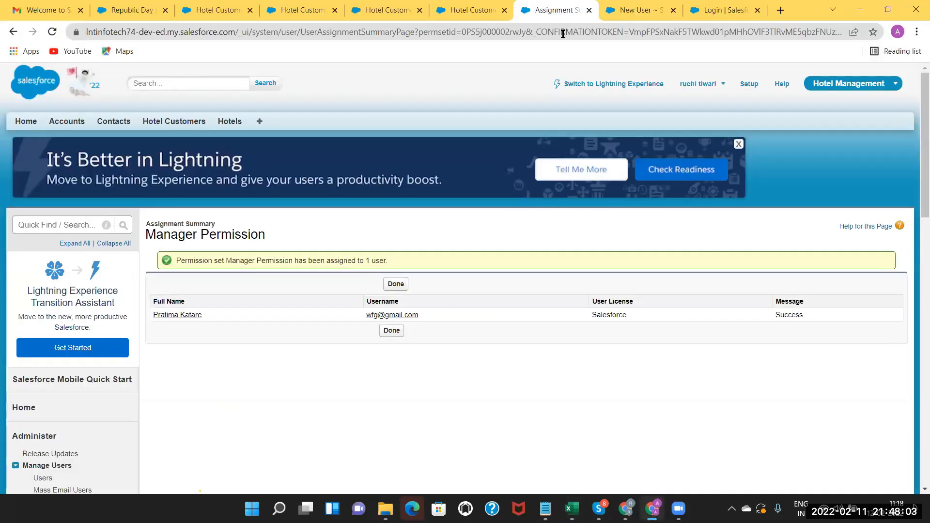
Enter 'multiple permission set to those users' in G31, correcting the typos.
left_click(640, 10)
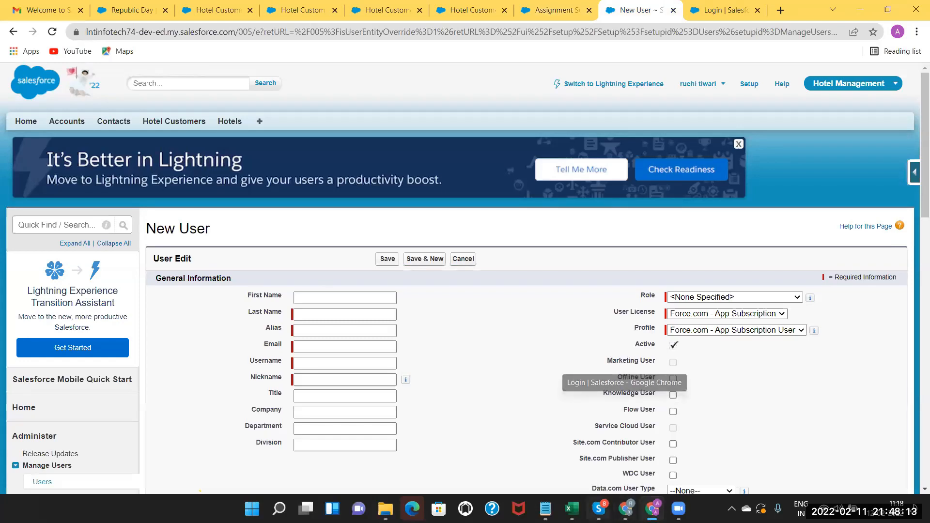
left_click(571, 509)
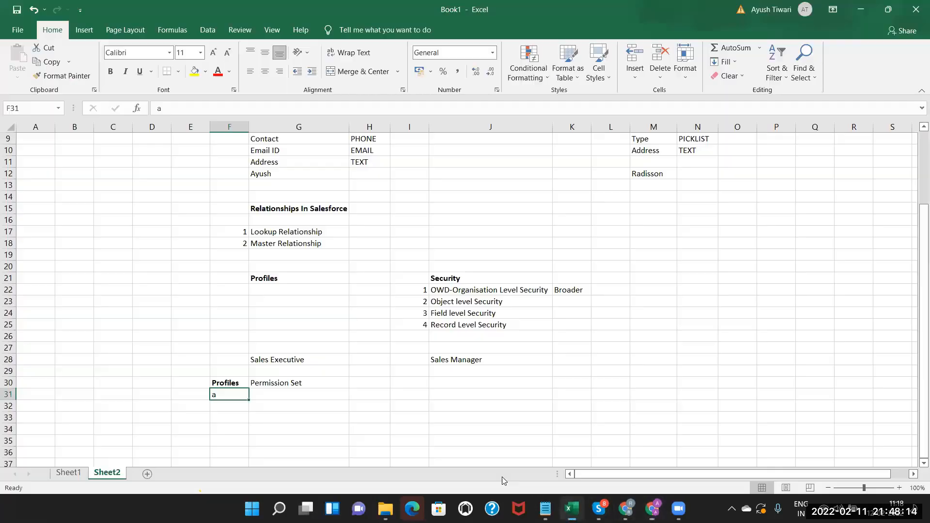
left_click(288, 399)
type("m")
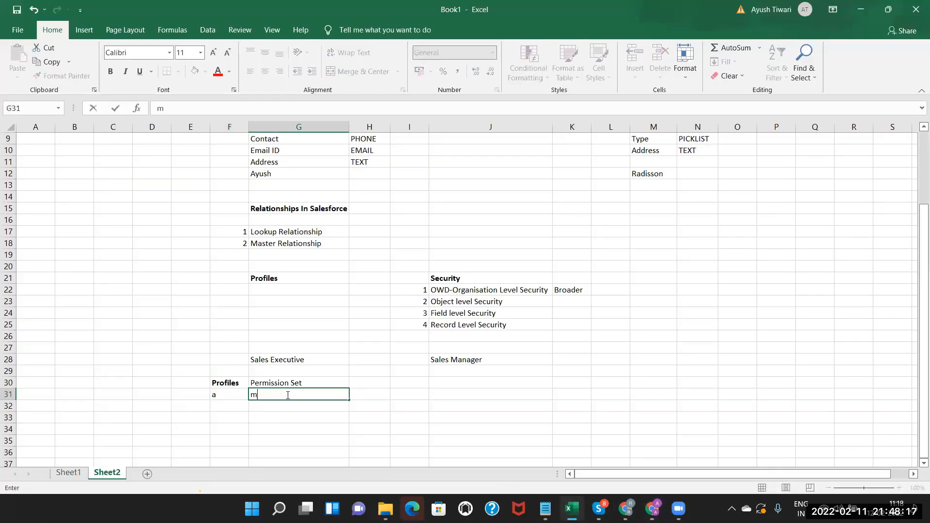
type("yltiple permissioj")
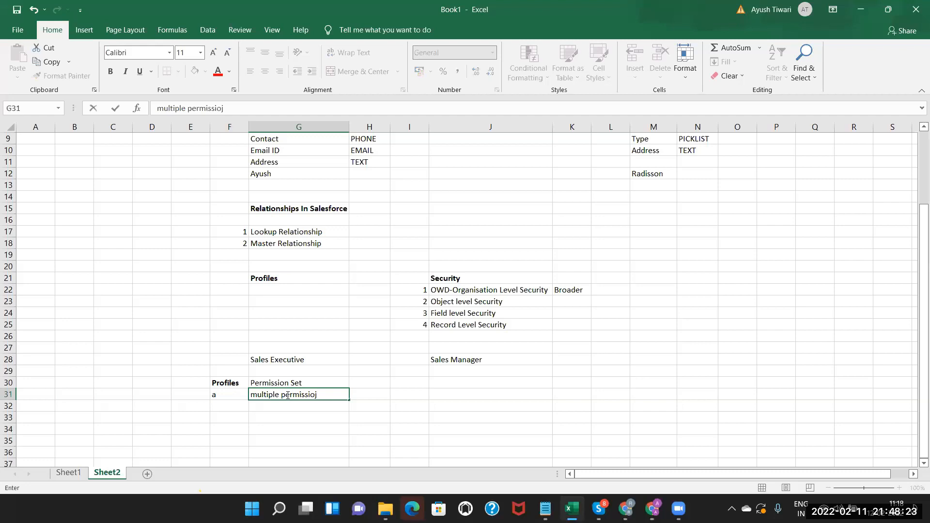
key("BackSpace")
type("n set to thise")
key("BackSpace")
key("BackSpace")
type("ose users")
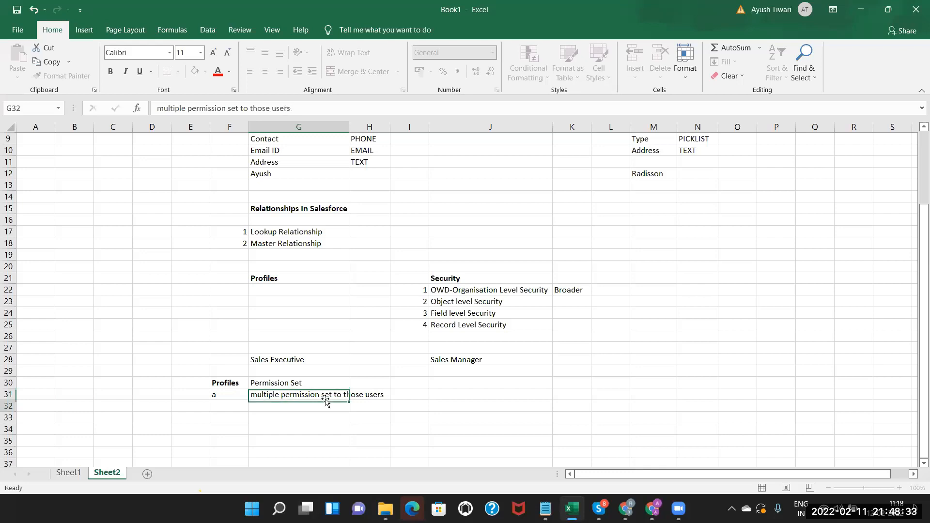
key("Return")
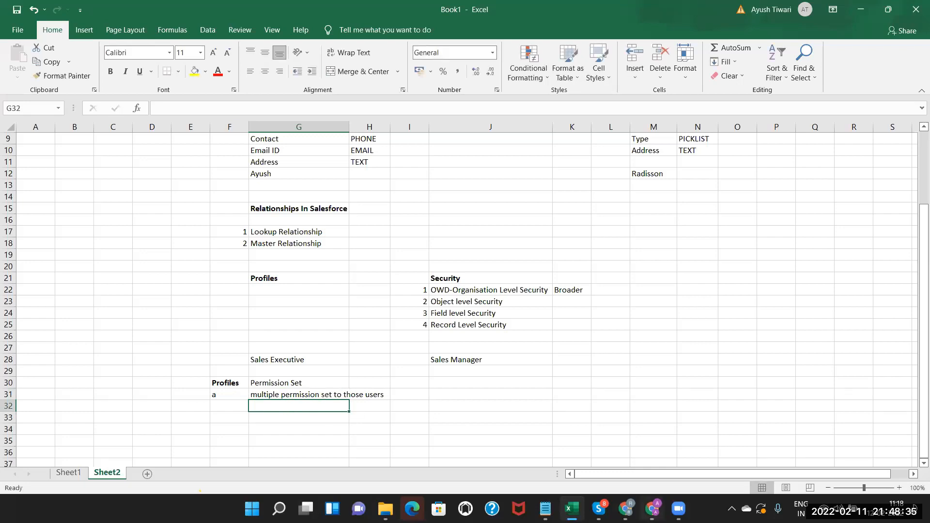
left_click(653, 509)
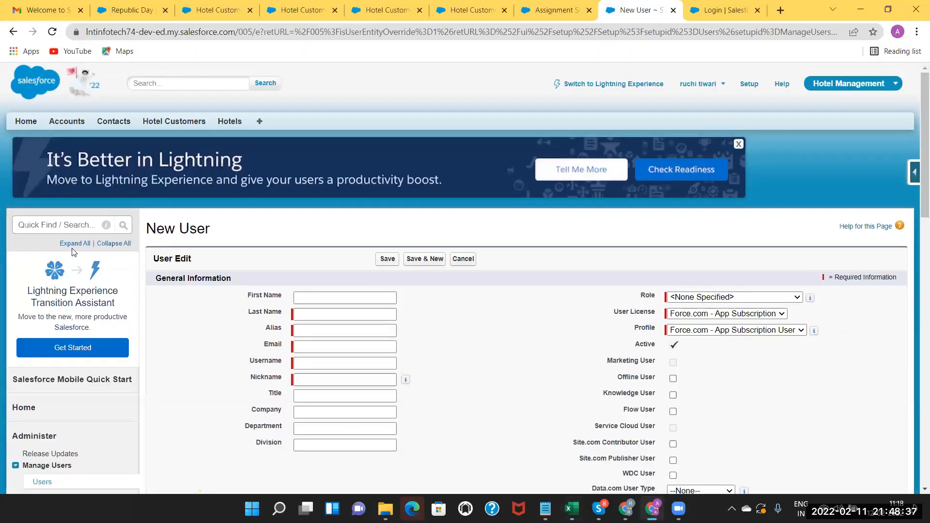
Search Setup for 'user', list all users and open the Standard User's detail record.
left_click(54, 225)
type("user")
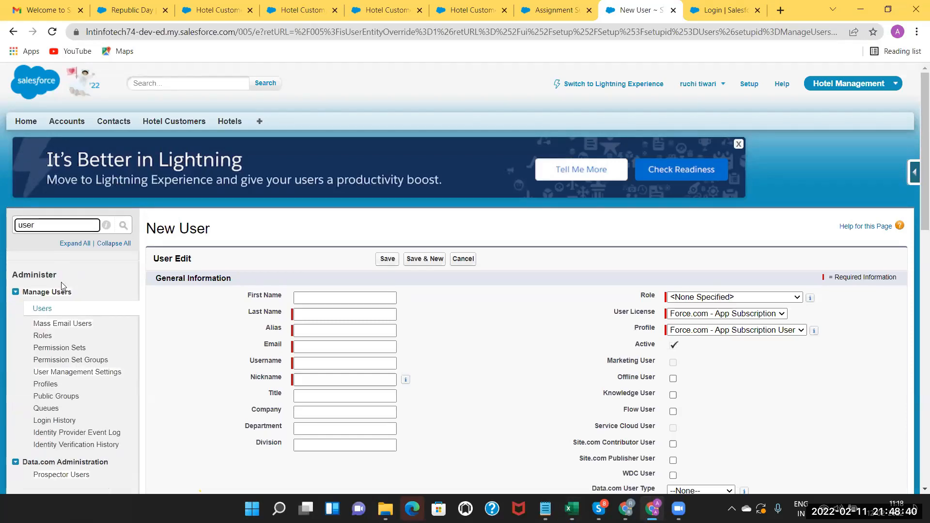
left_click(42, 309)
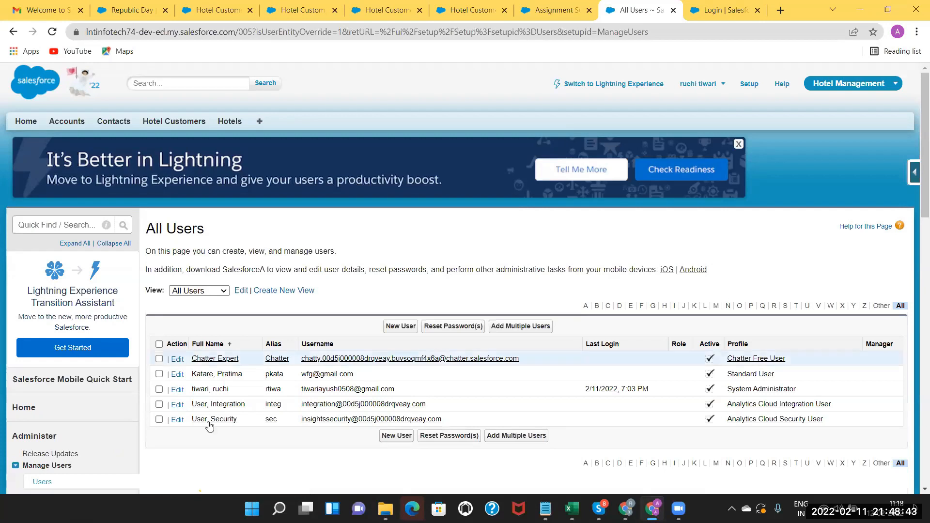
left_click(224, 378)
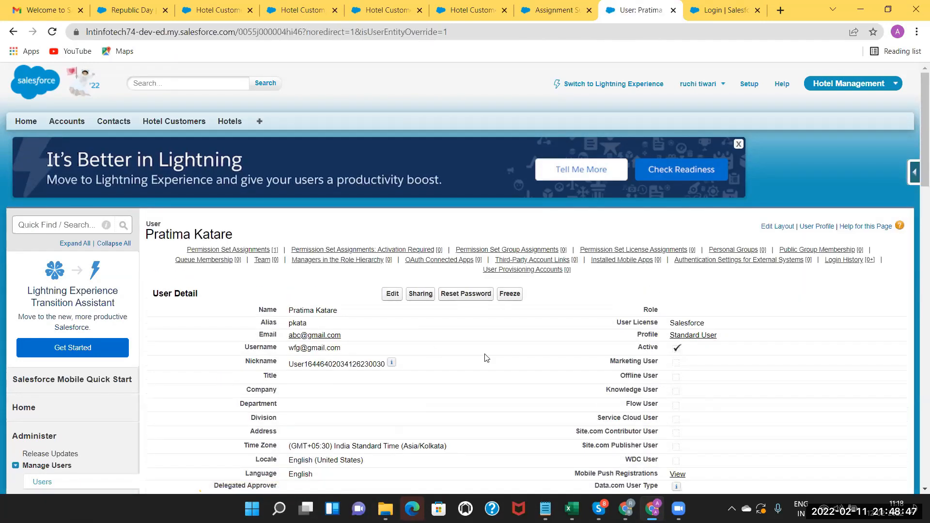
Scroll to Permission Set Assignments to confirm Manager Permission is listed.
scroll(916, 218, "down", 4)
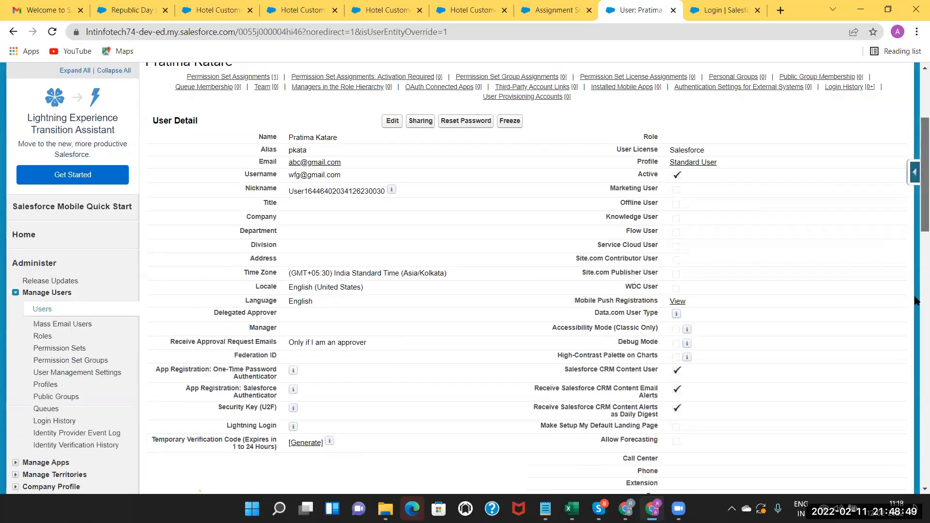
scroll(917, 300, "down", 2)
scroll(916, 343, "down", 4)
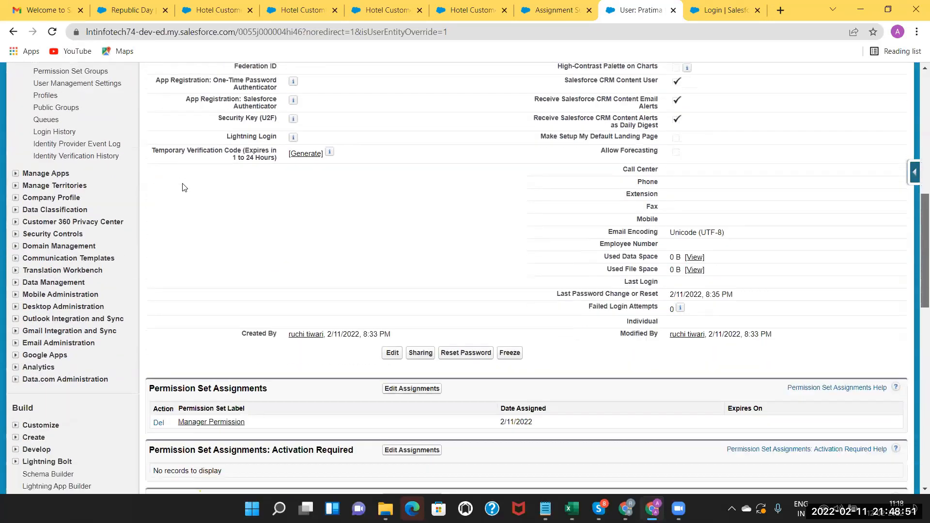
scroll(243, 177, "down", 1)
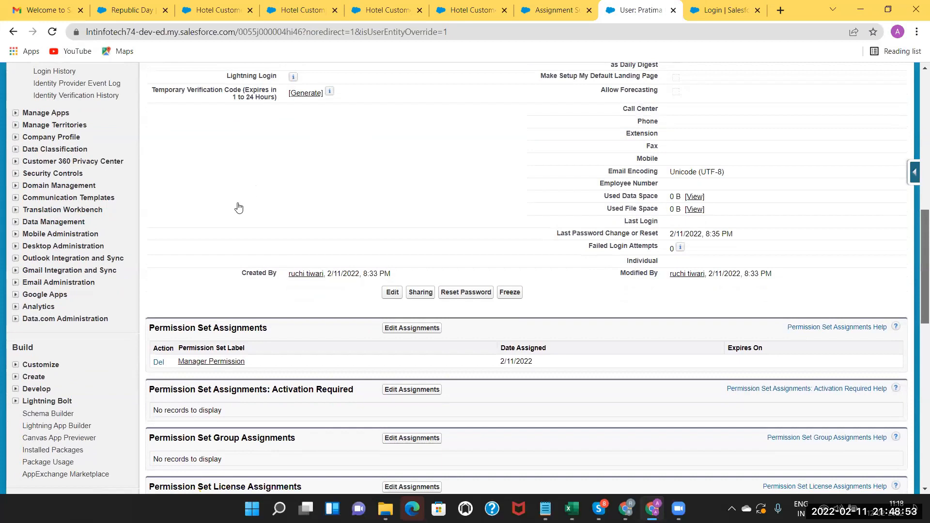
scroll(192, 215, "down", 3)
scroll(233, 213, "down", 1)
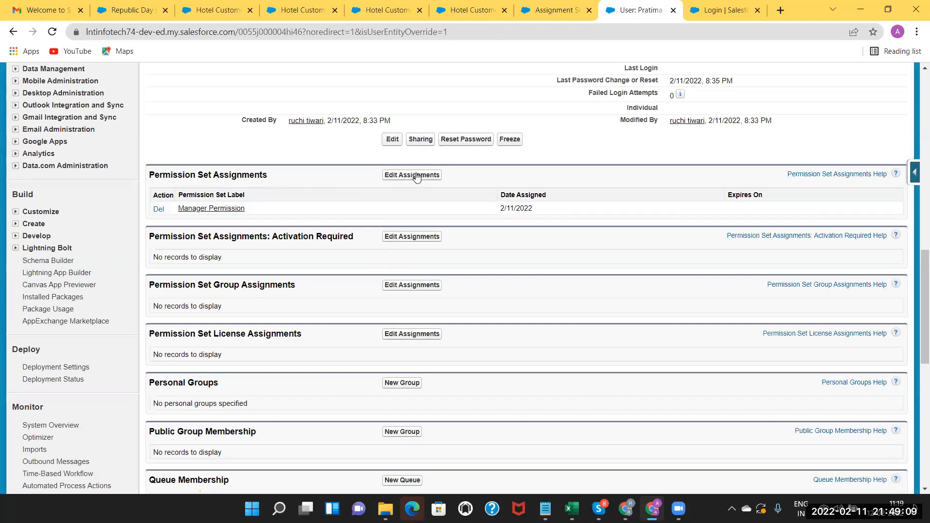
left_click_drag(917, 270, 917, 165)
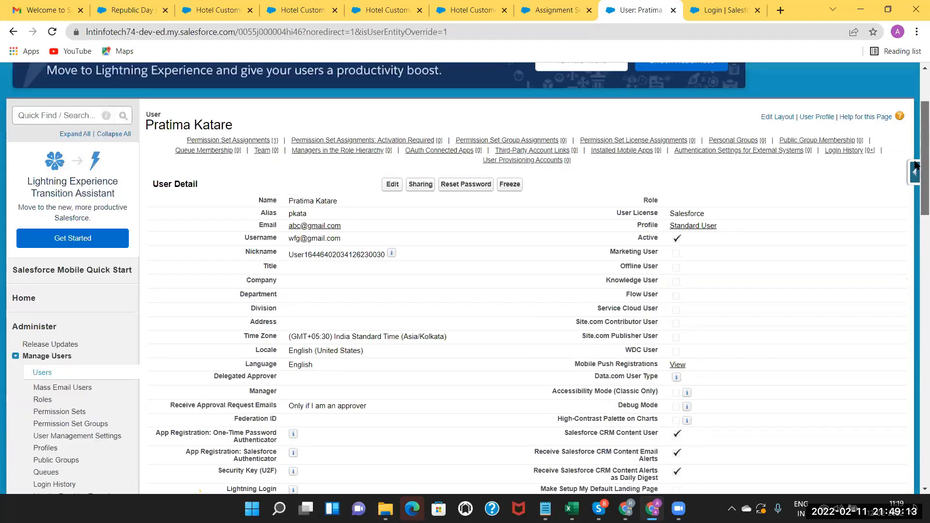
scroll(720, 237, "up", 1)
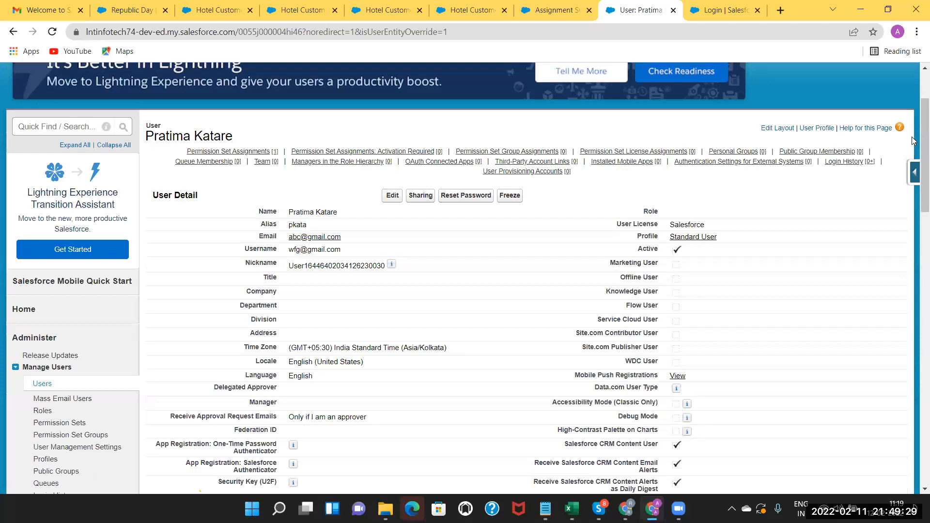
scroll(913, 140, "down", 6)
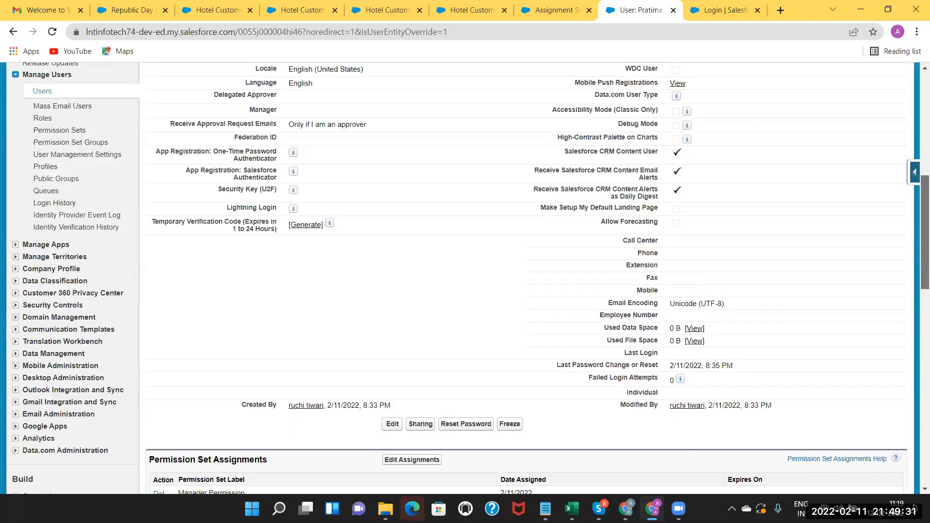
scroll(499, 320, "up", 8)
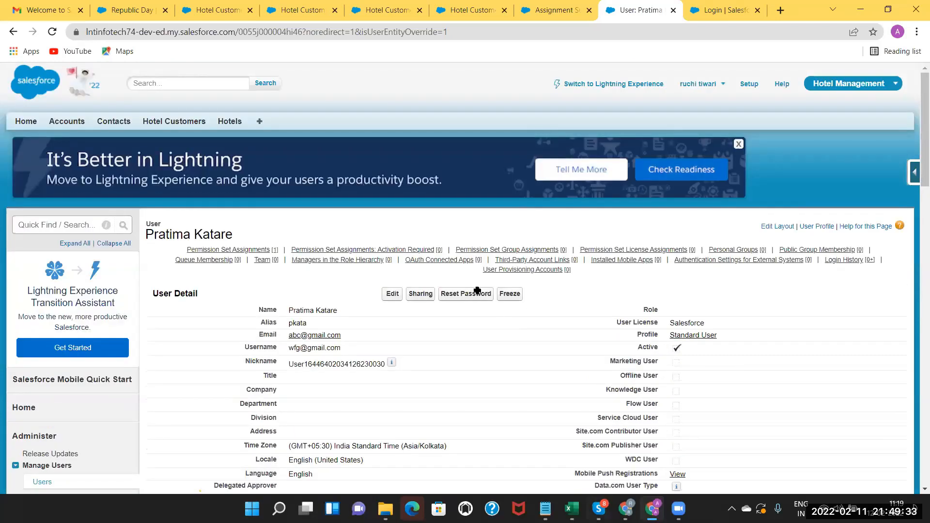
key("alt+Tab")
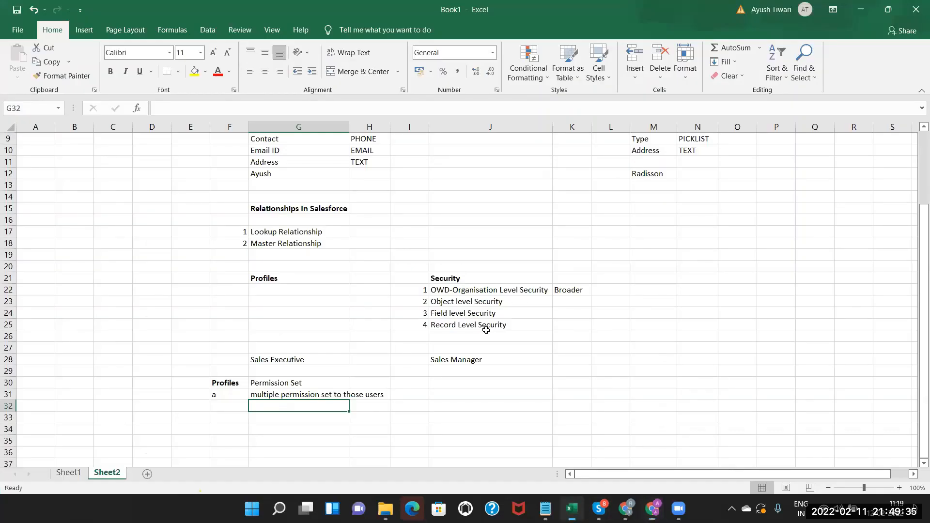
Select the four security levels in J22:J26, then go to Salesforce's Hotel Customers tab.
left_click_drag(486, 289, 486, 335)
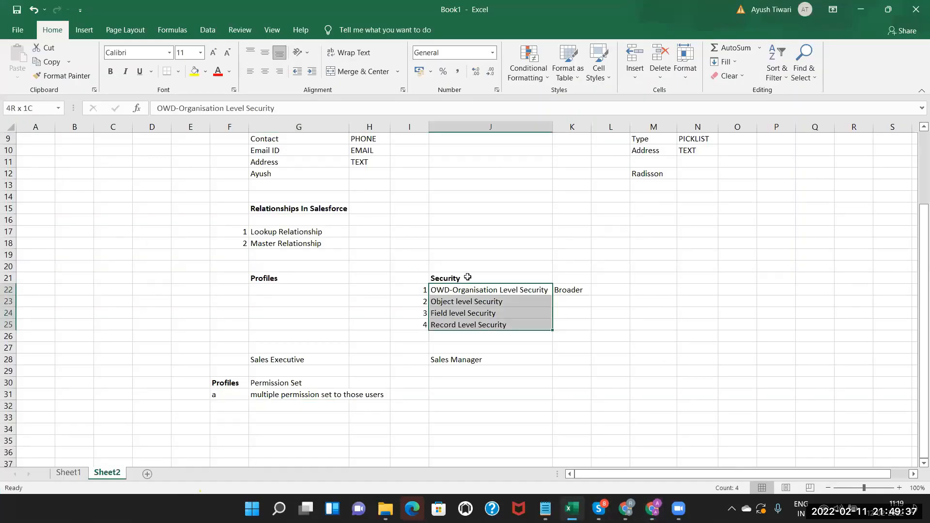
left_click(571, 336, "shift")
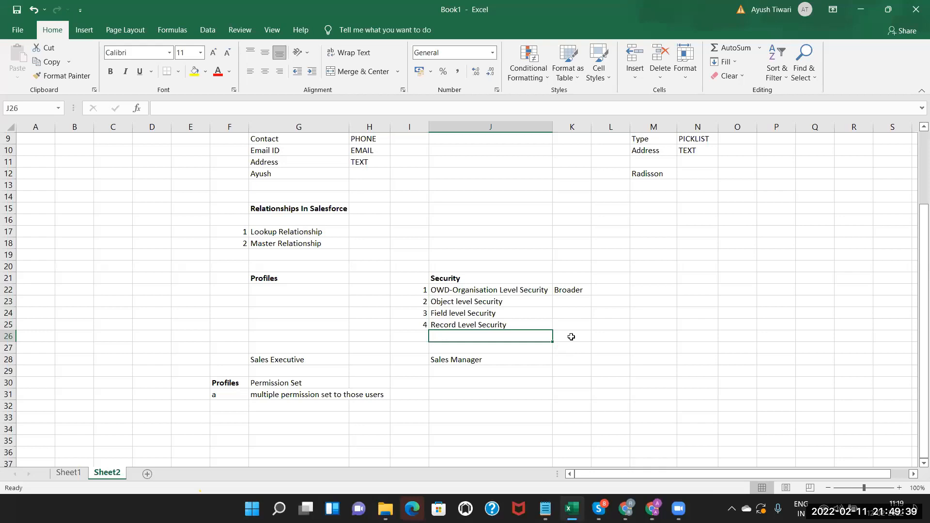
left_click(571, 337)
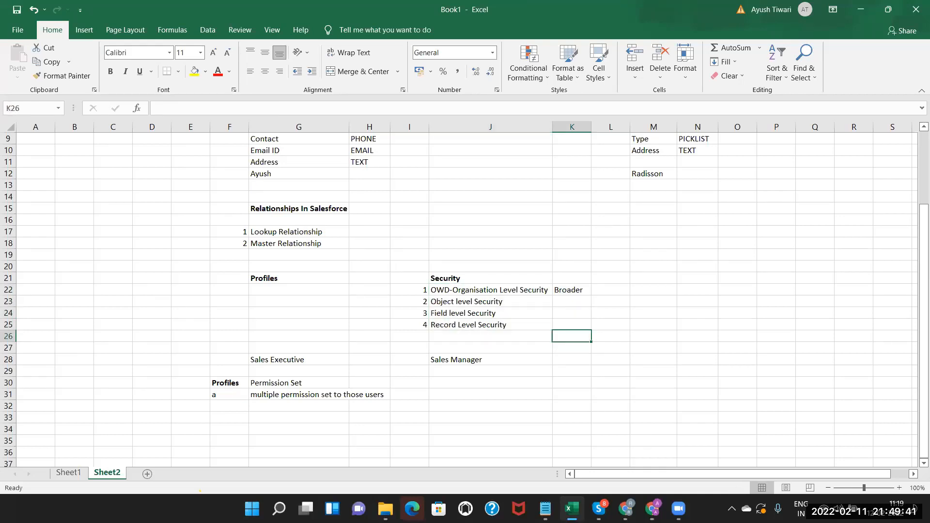
key("alt+Tab")
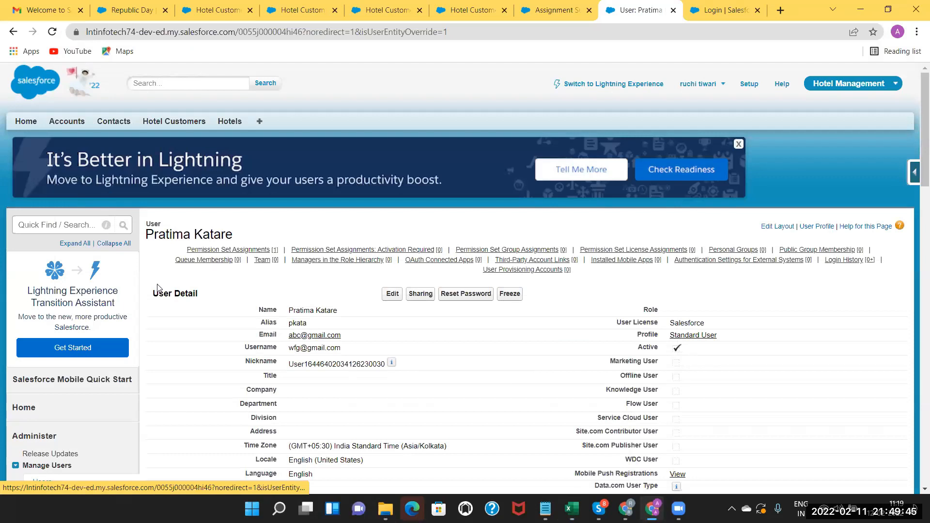
left_click(172, 122)
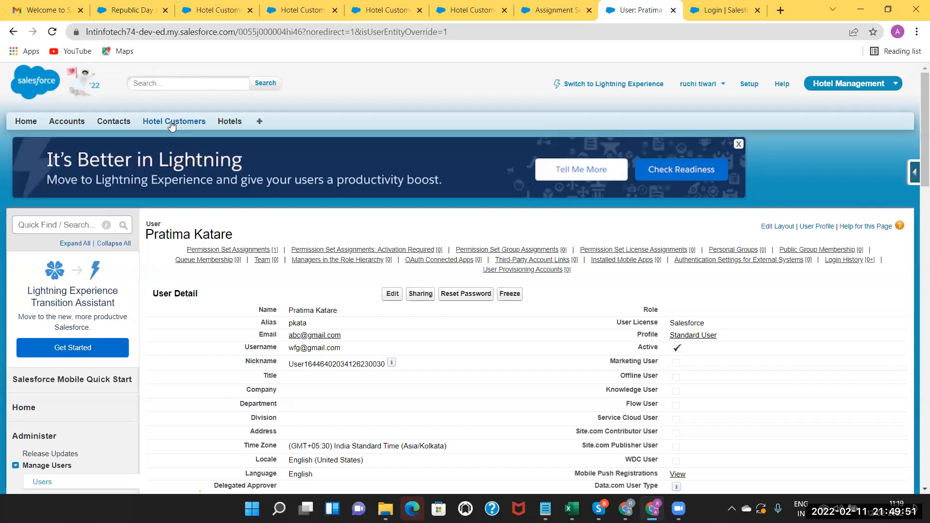